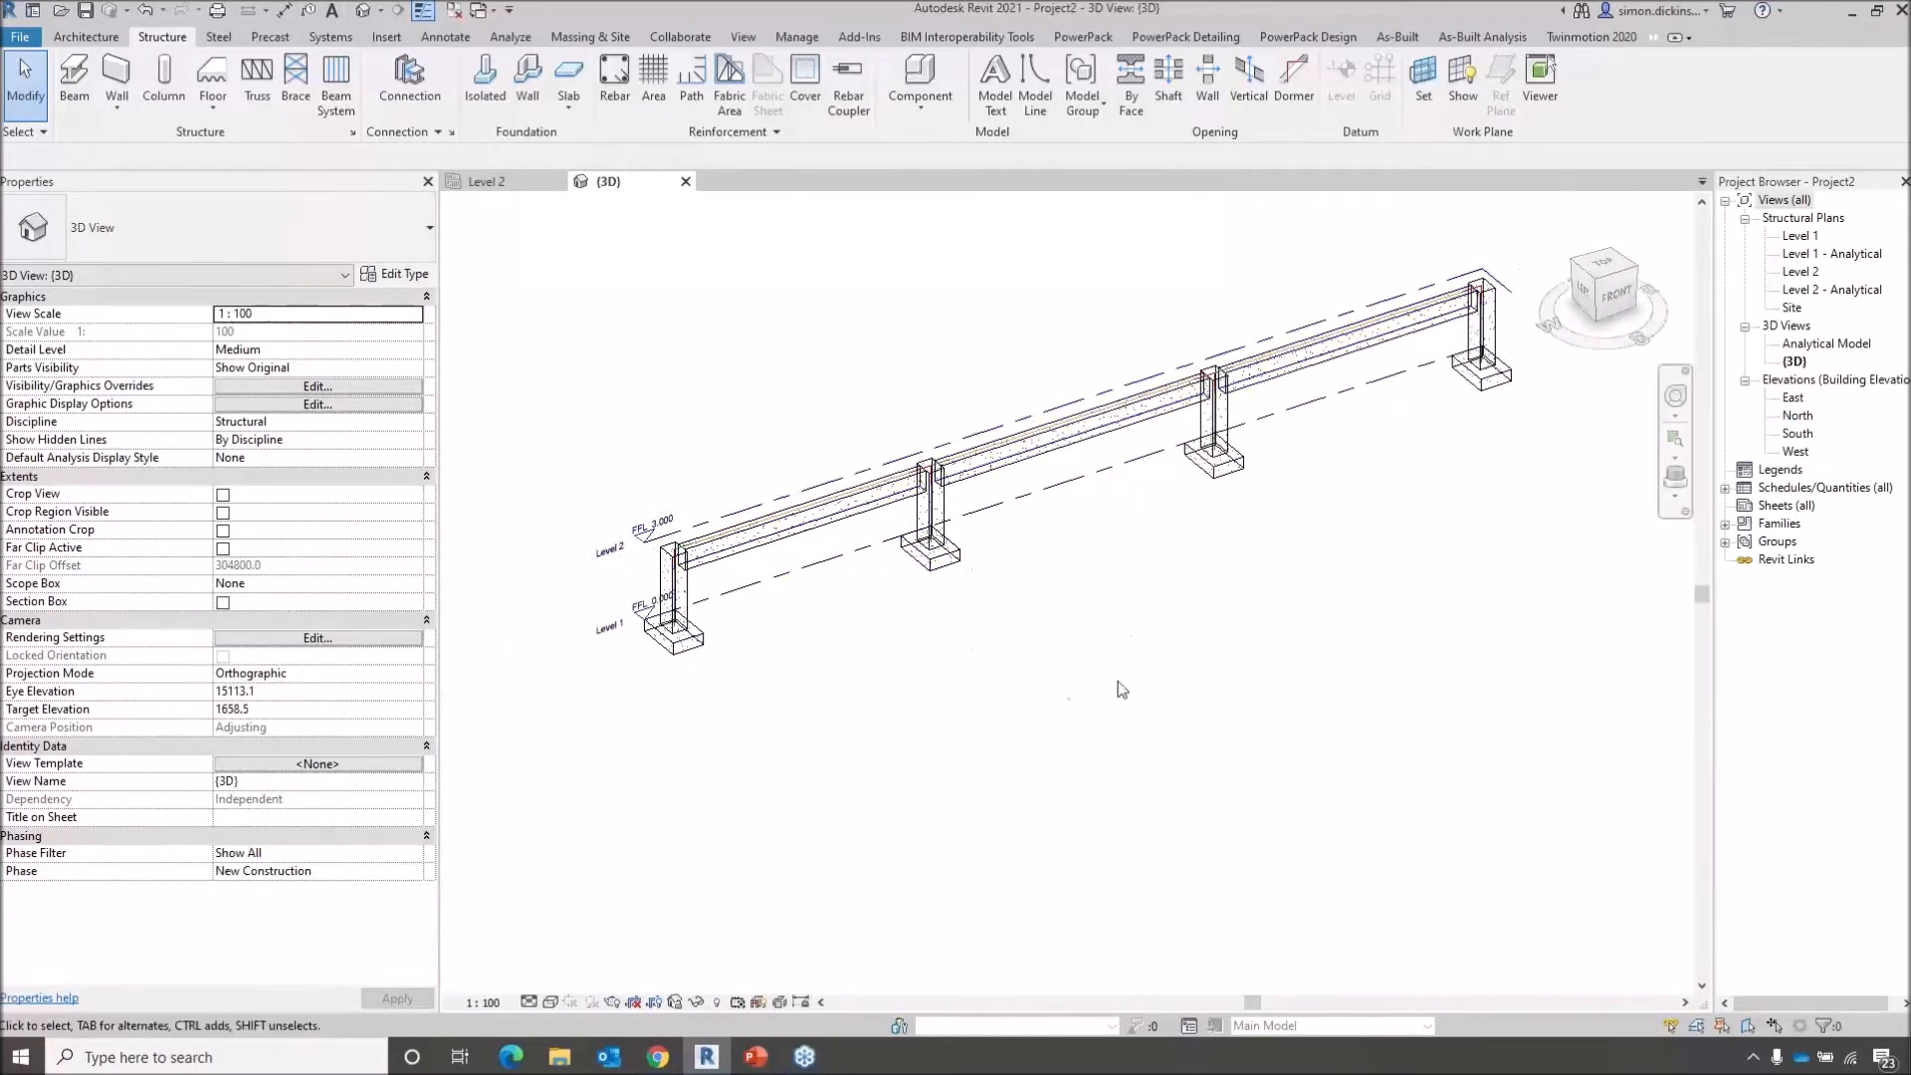
Select the whole frame and filter the selection to structural columns, structural foundations and primary structural framing
{"action": "scroll", "coordinate": [822, 557], "scroll_direction": "down", "scroll_amount": 2}
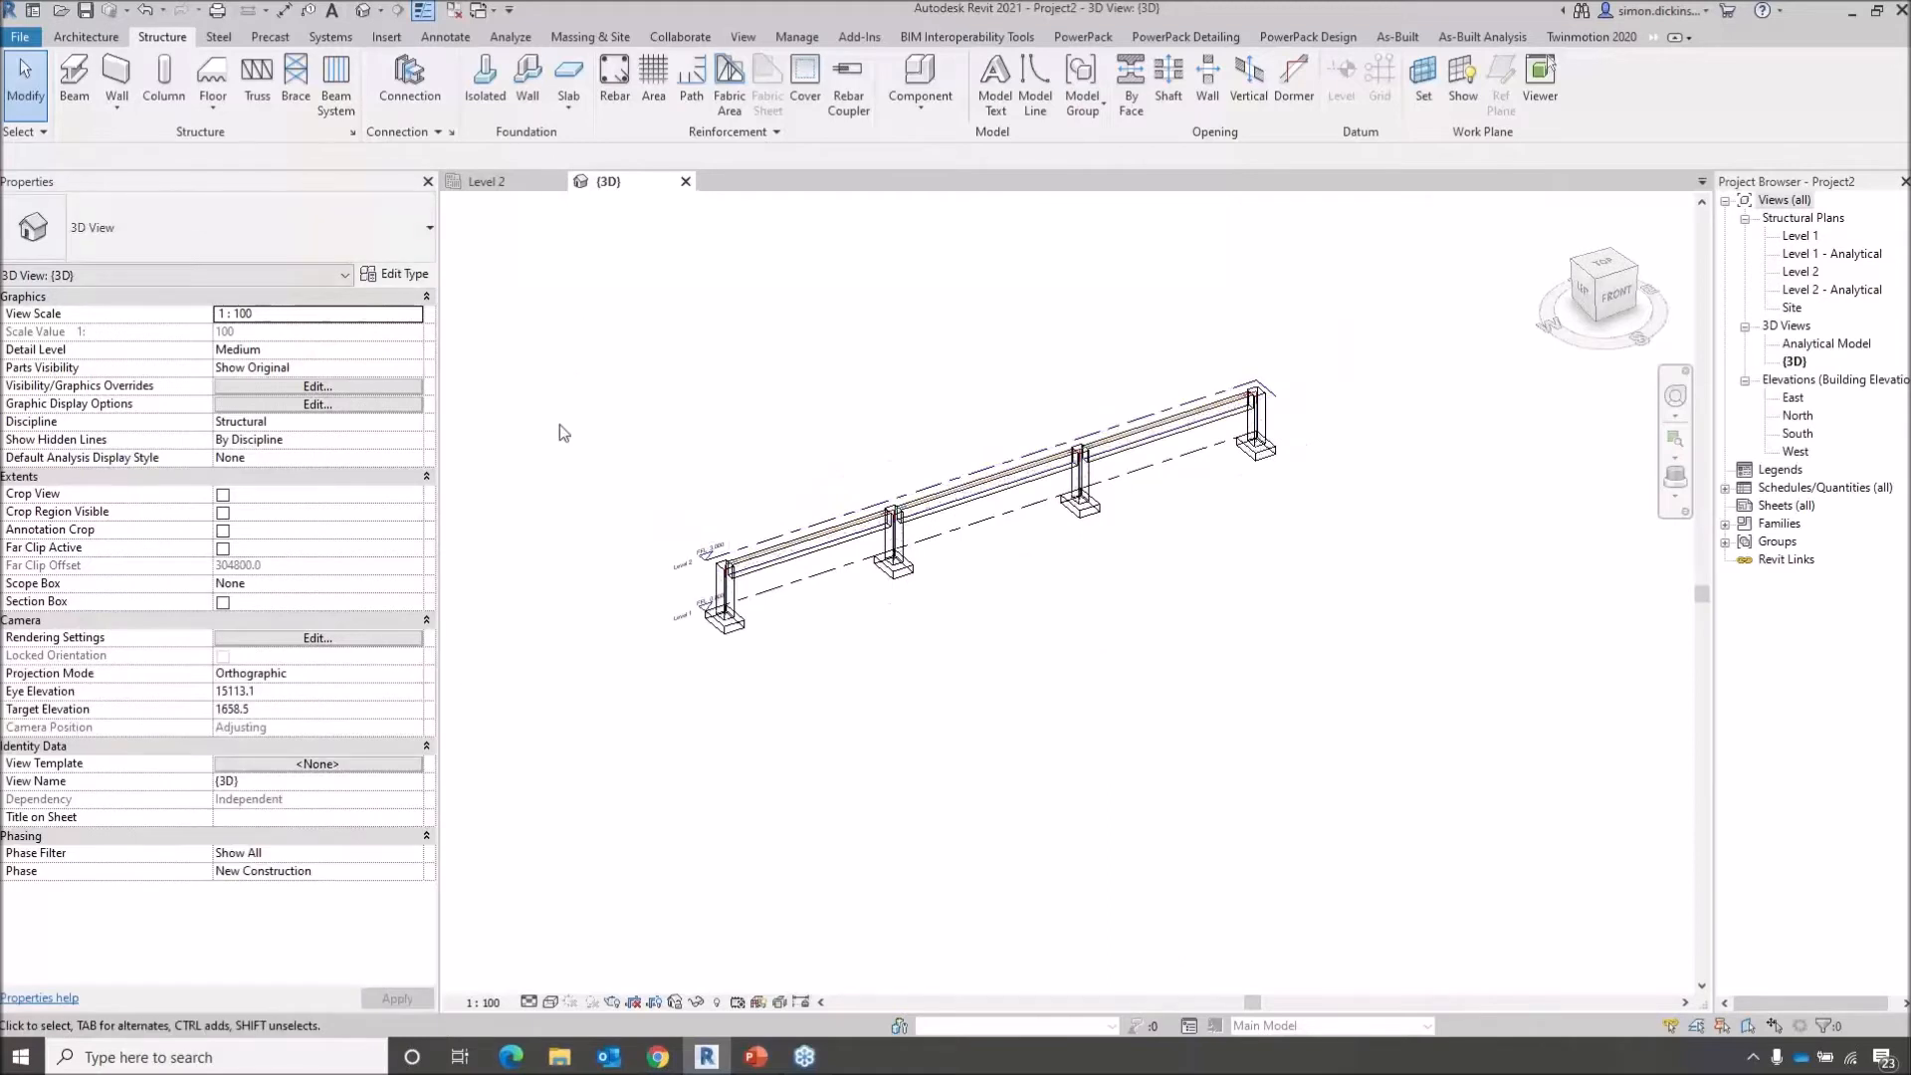
{"action": "left_click_drag", "start_coordinate": [545, 332], "coordinate": [1380, 741]}
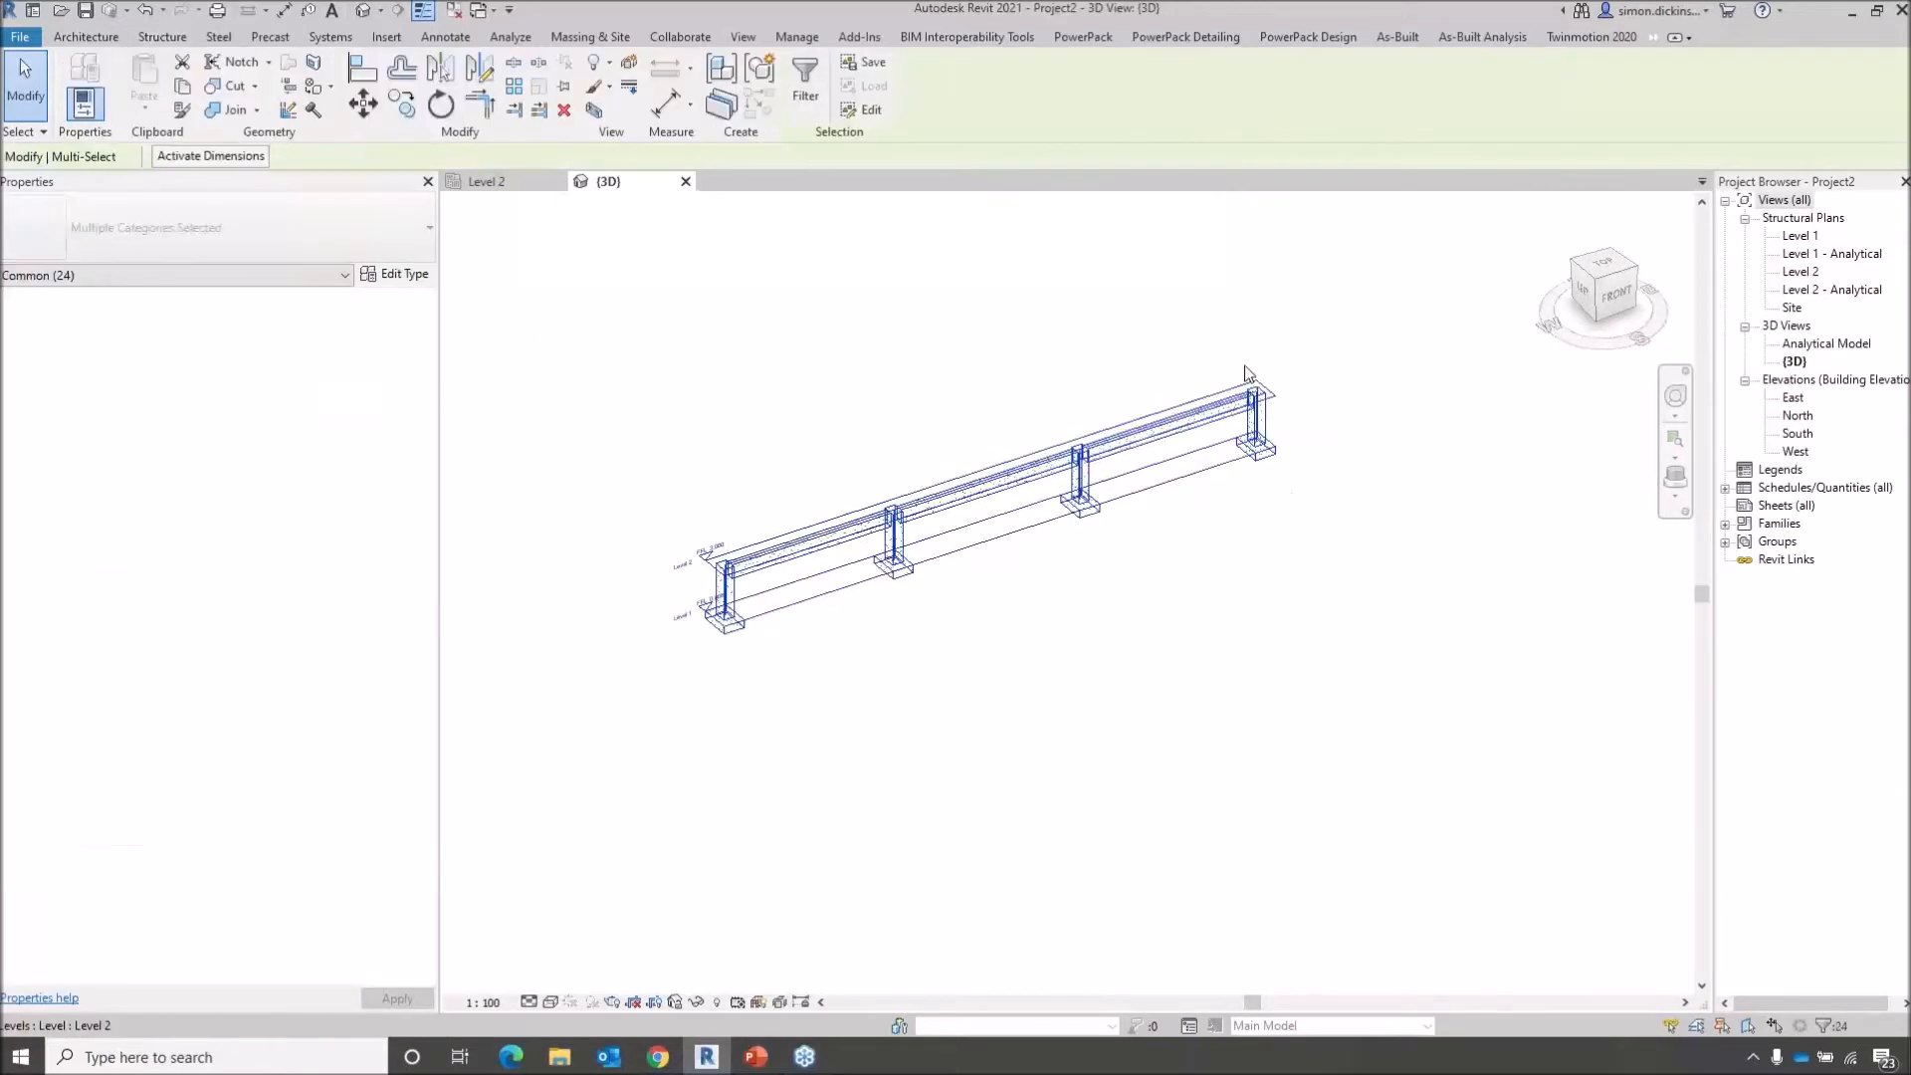
{"action": "left_click", "coordinate": [811, 94]}
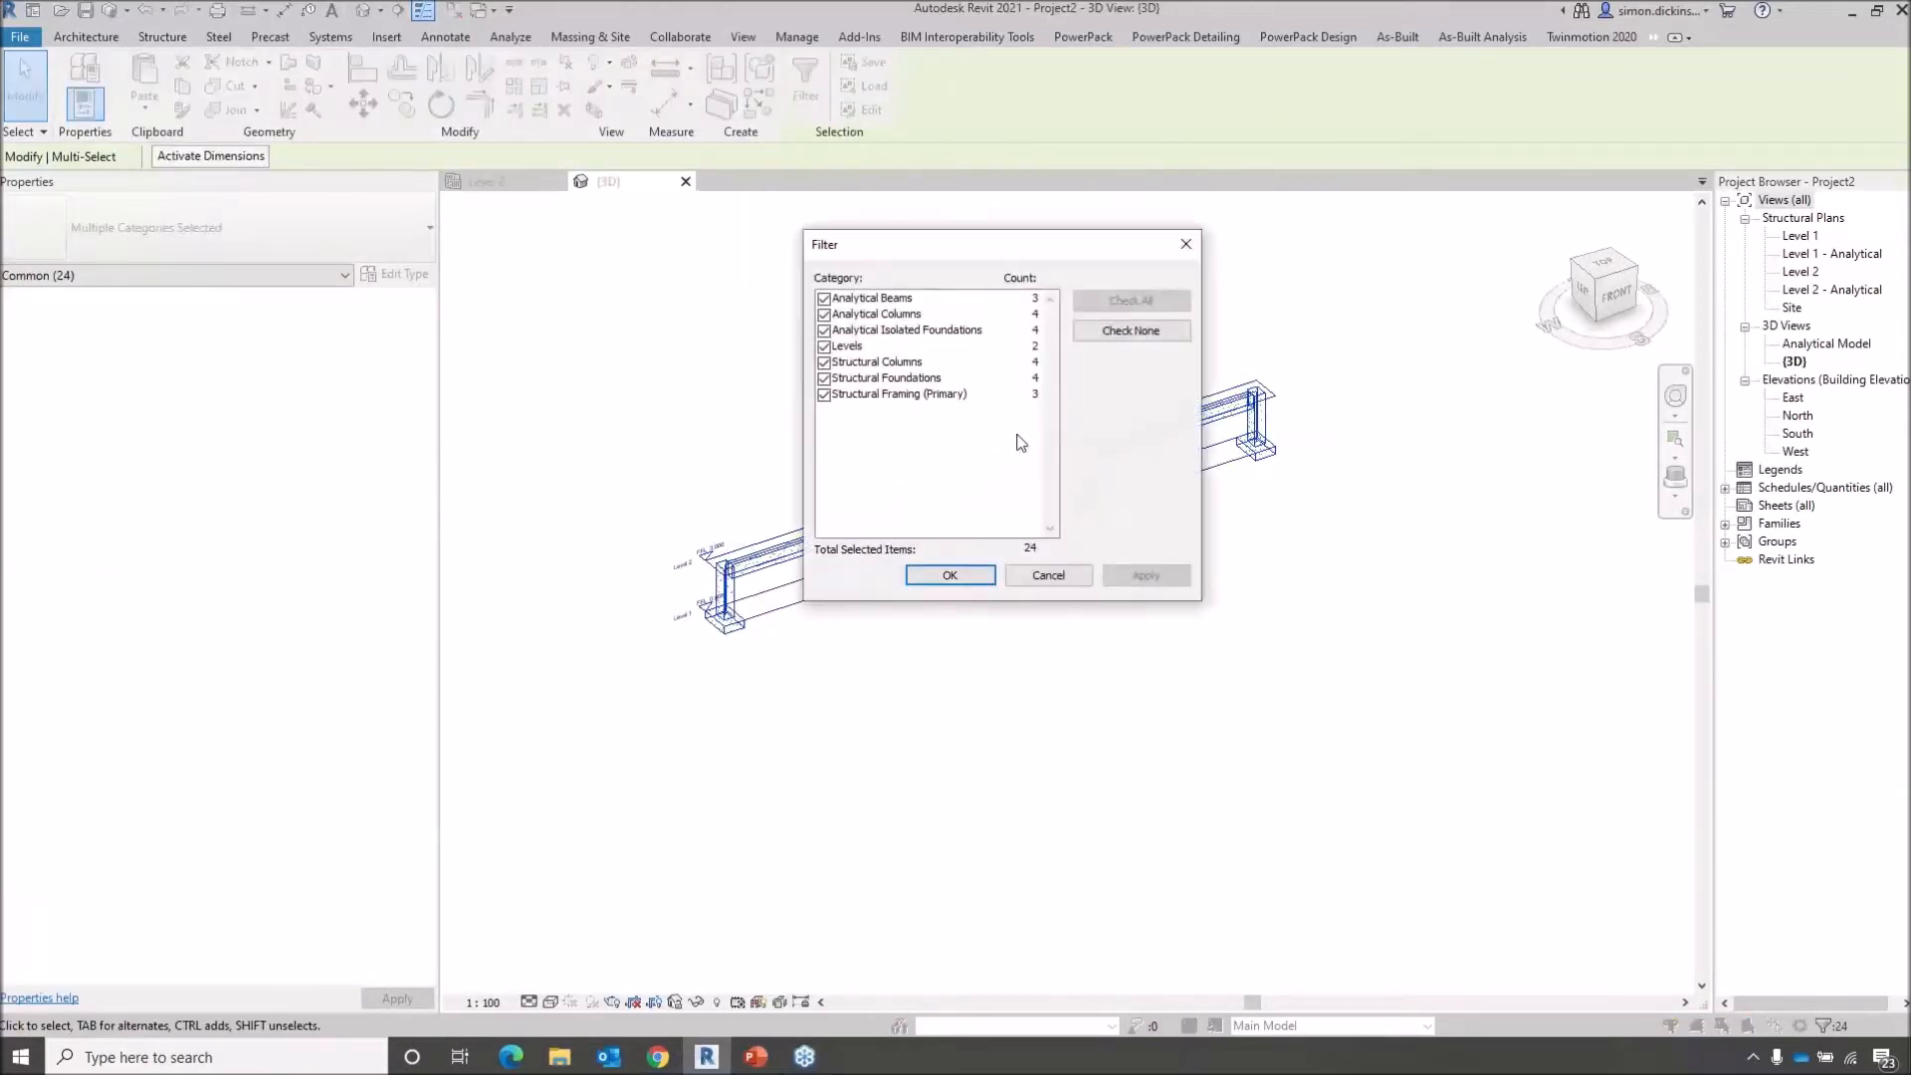
{"action": "left_click", "coordinate": [1115, 332]}
{"action": "left_click", "coordinate": [824, 362]}
{"action": "left_click", "coordinate": [824, 379]}
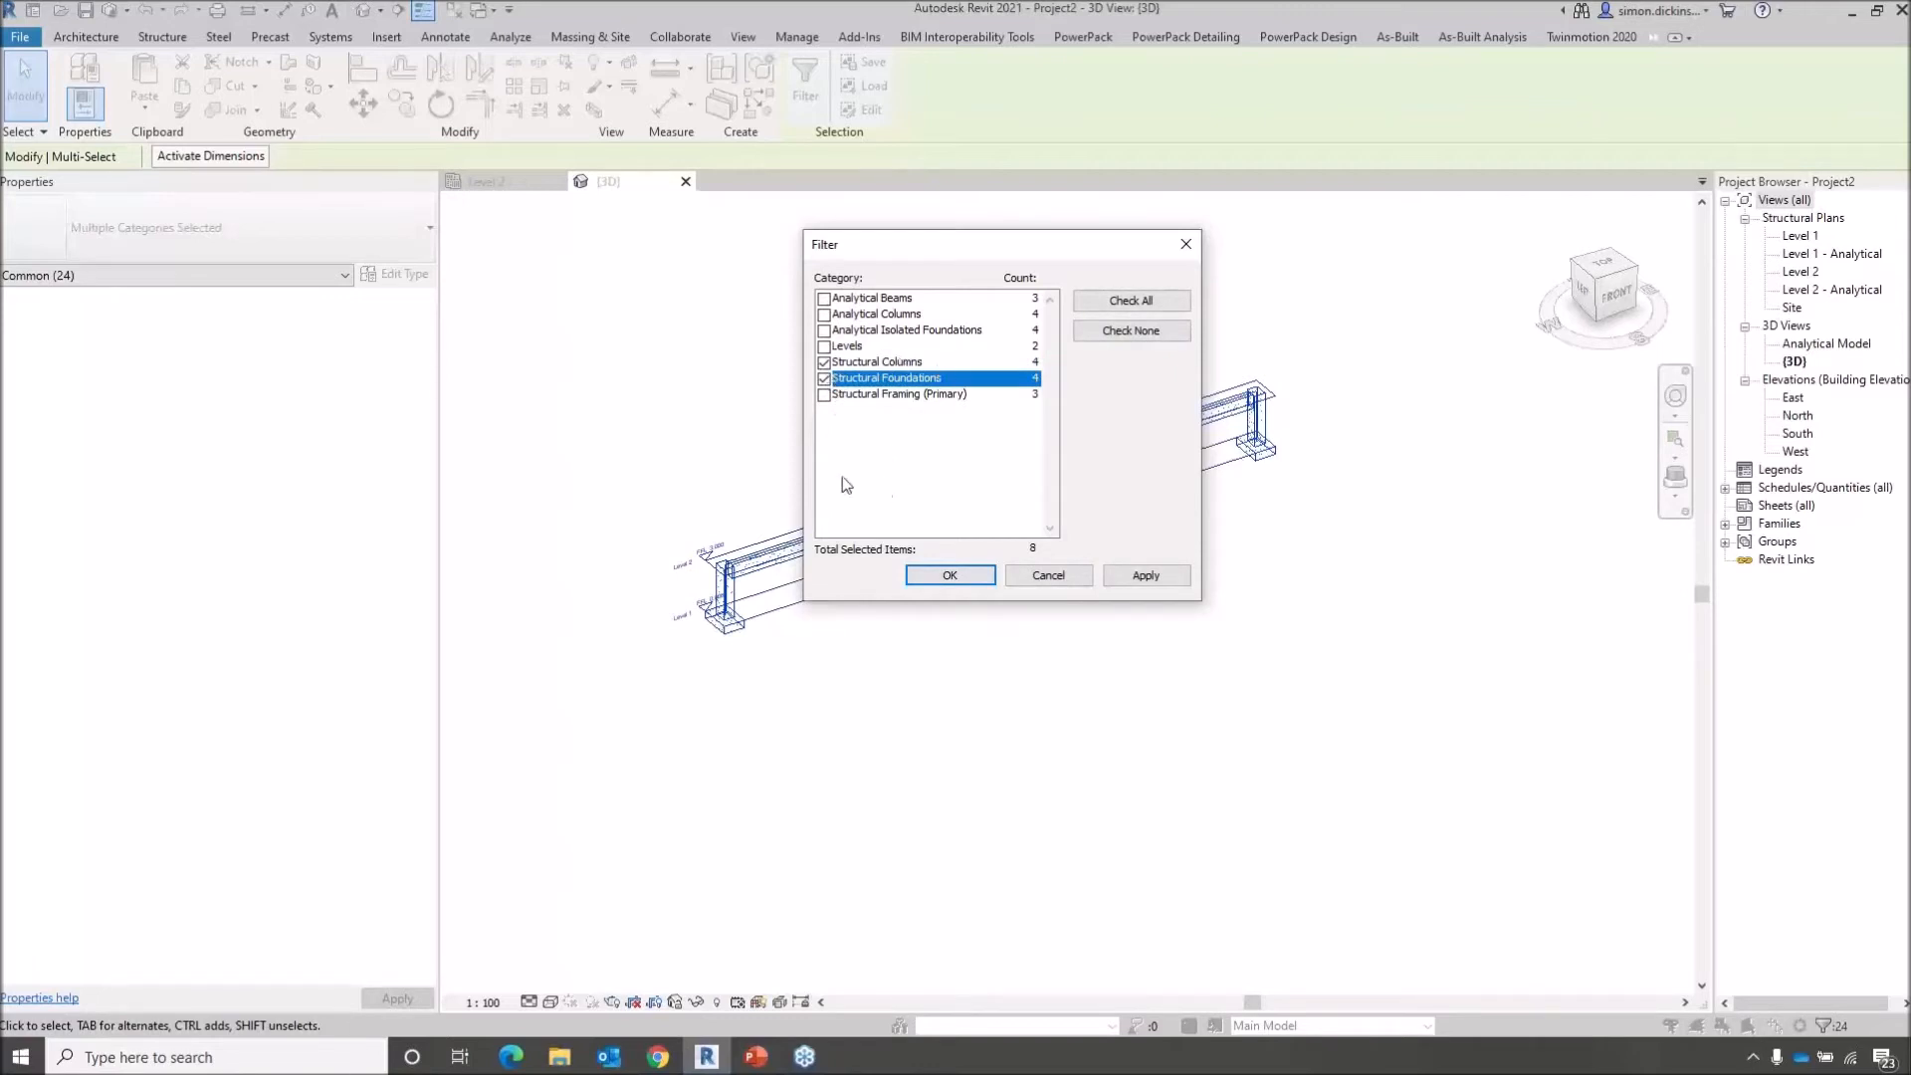
{"action": "left_click", "coordinate": [825, 396]}
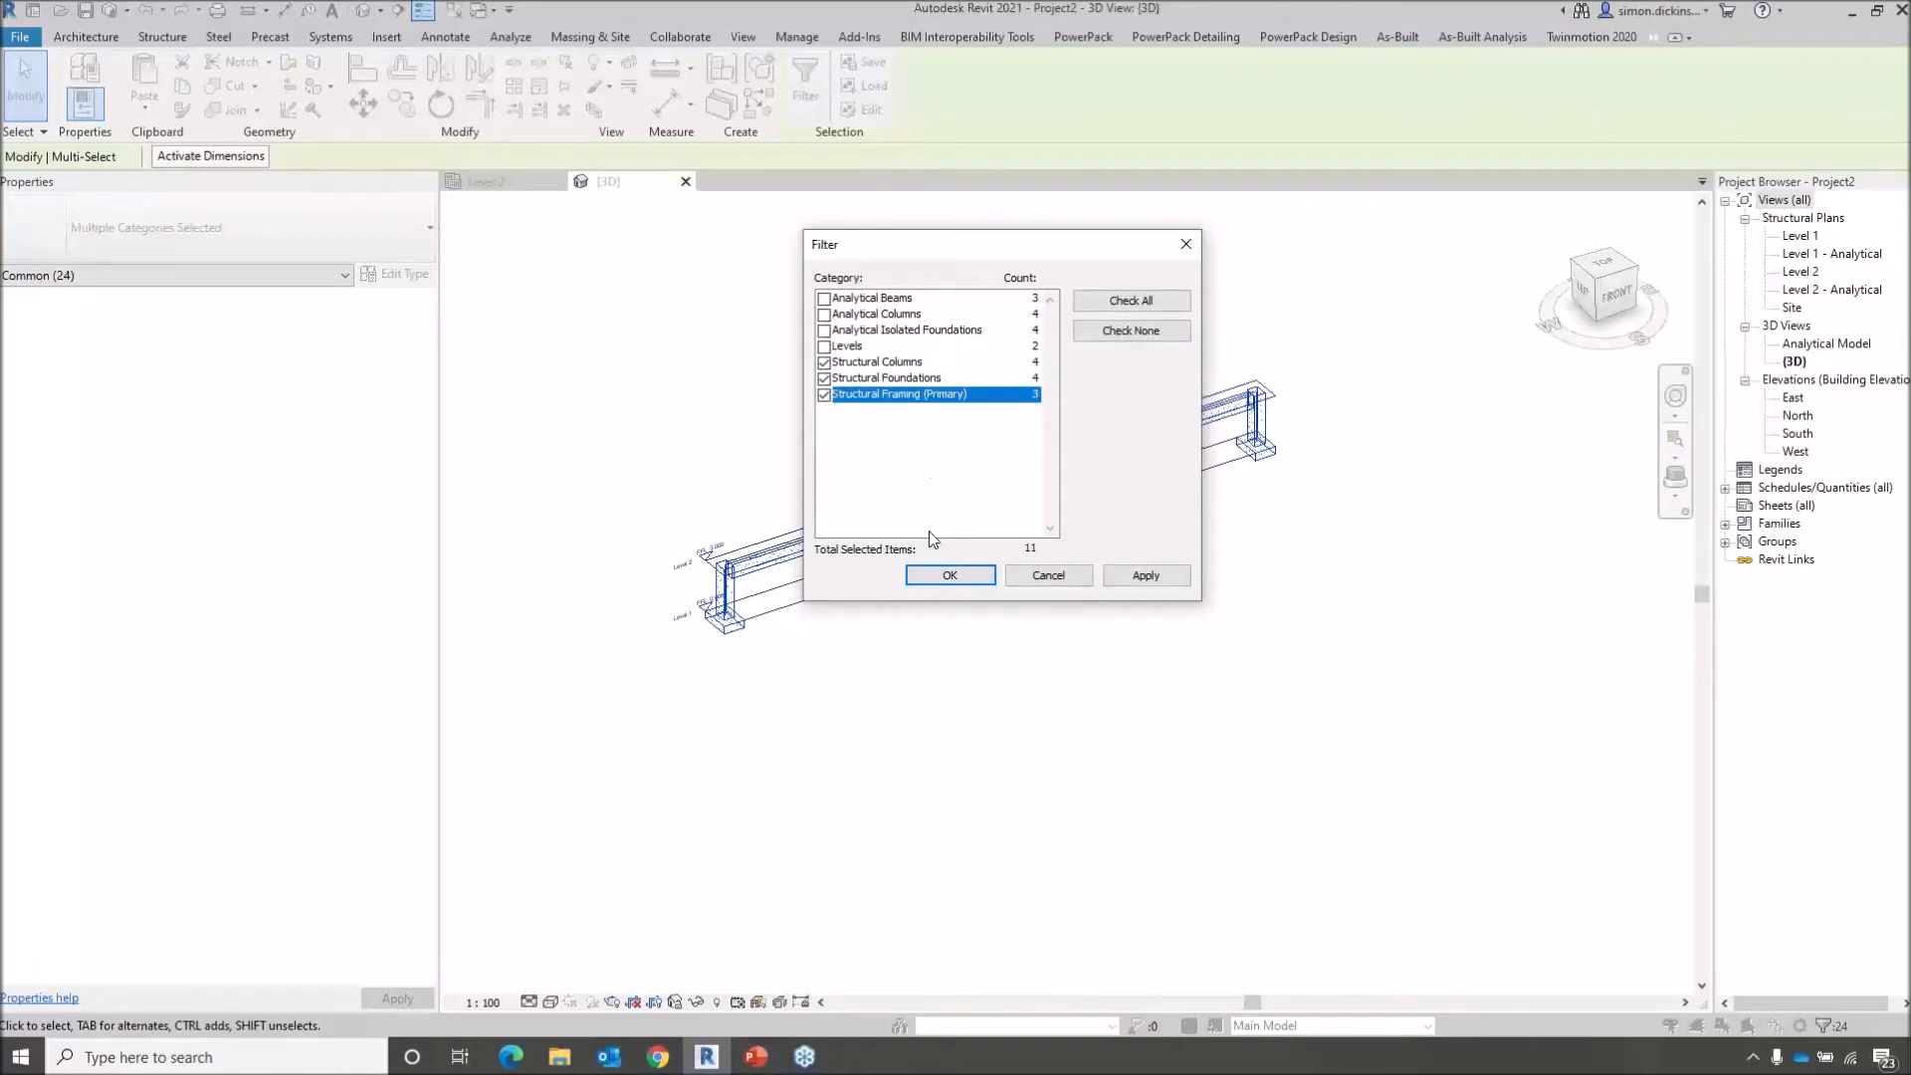
{"action": "left_click", "coordinate": [946, 585]}
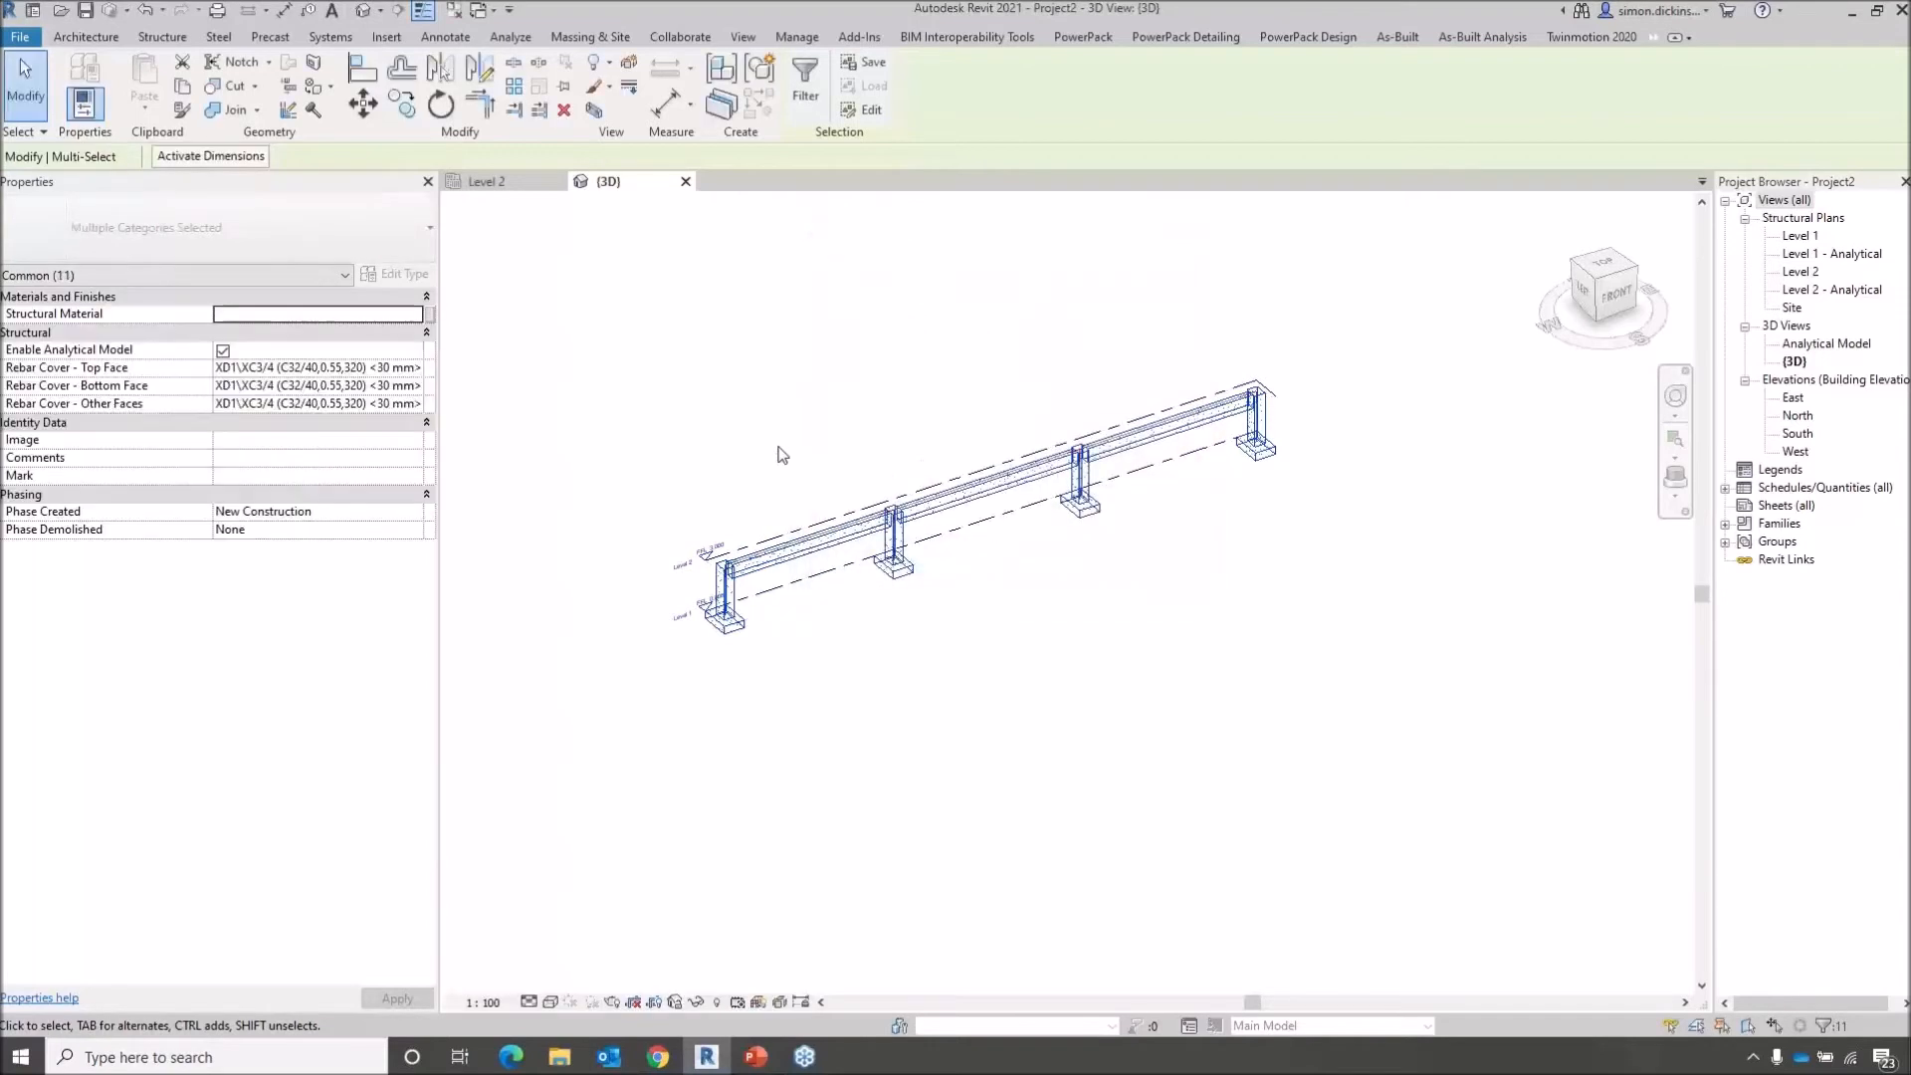
Generate reinforcement for the selected columns, footings and beams with PowerPack's Constructive Dispositions
{"action": "left_click", "coordinate": [1160, 41]}
{"action": "left_click", "coordinate": [90, 117]}
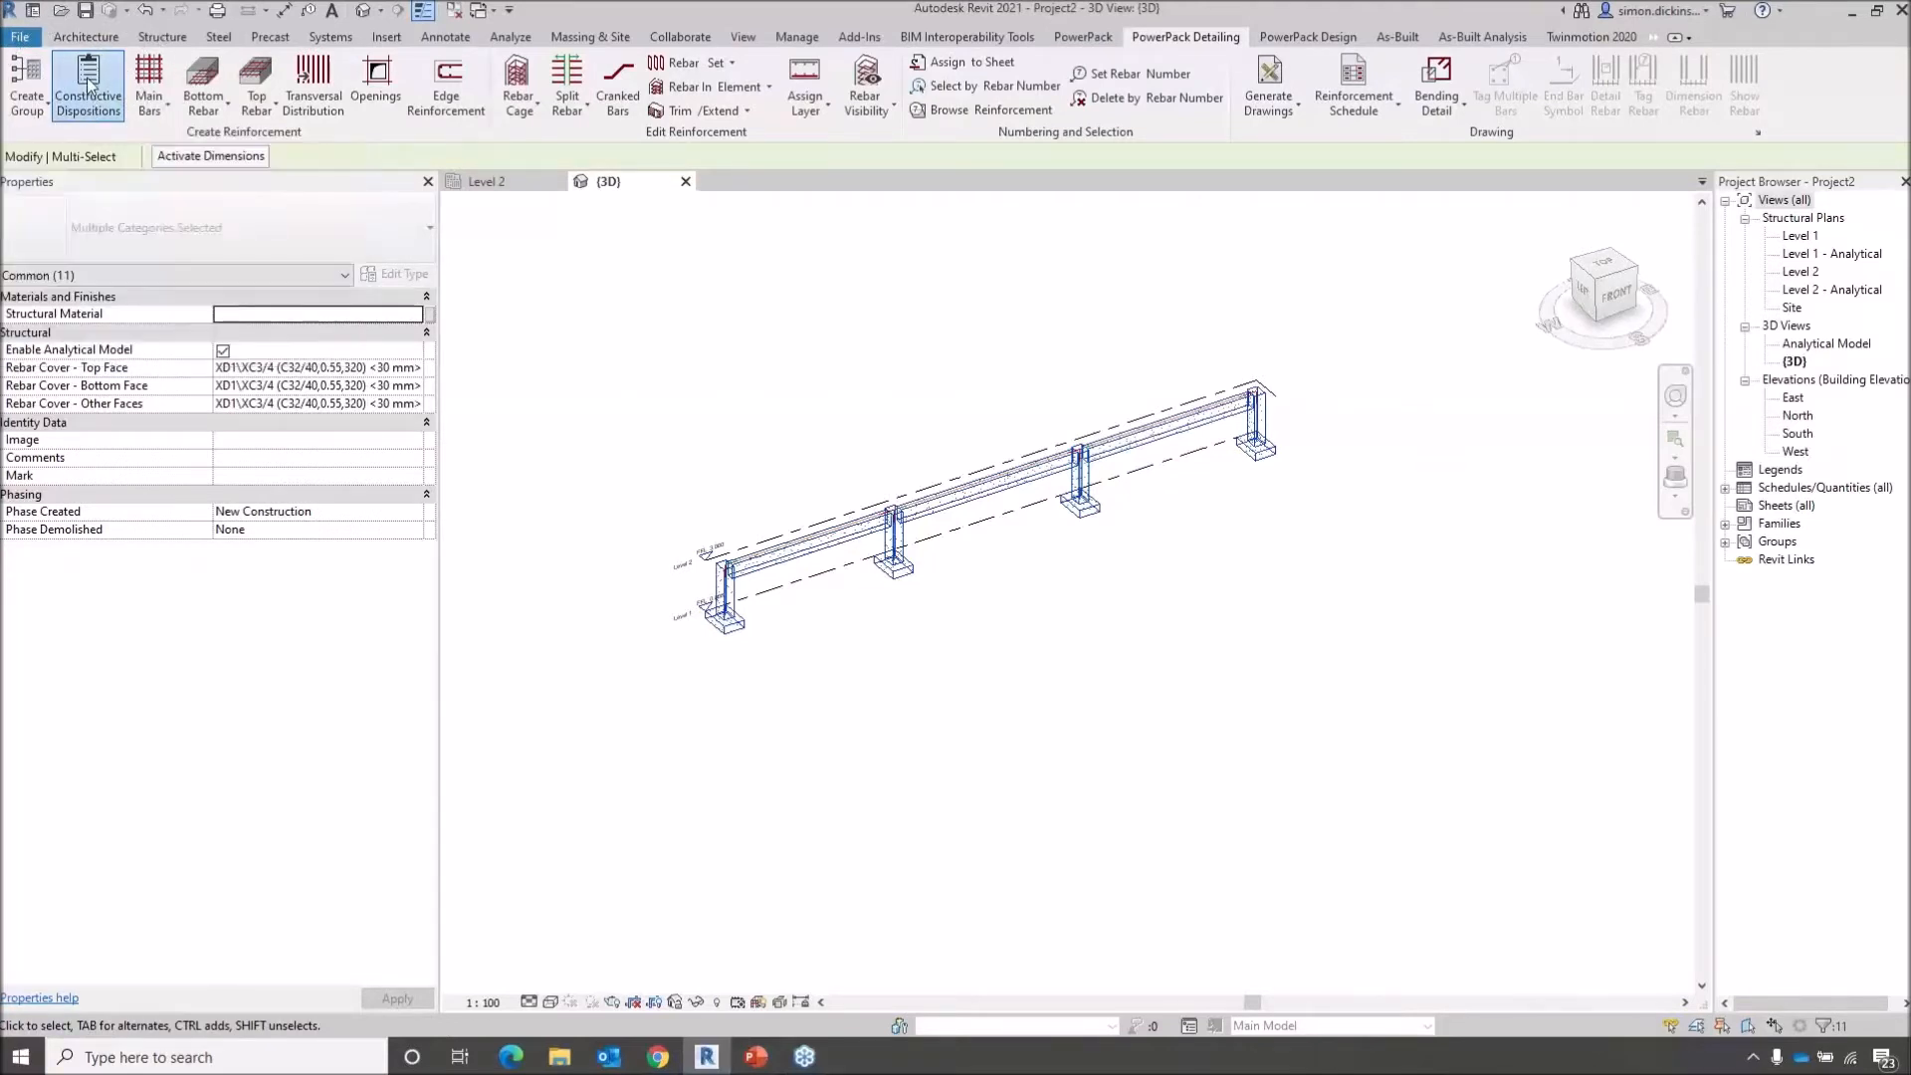
{"action": "left_click", "coordinate": [93, 84]}
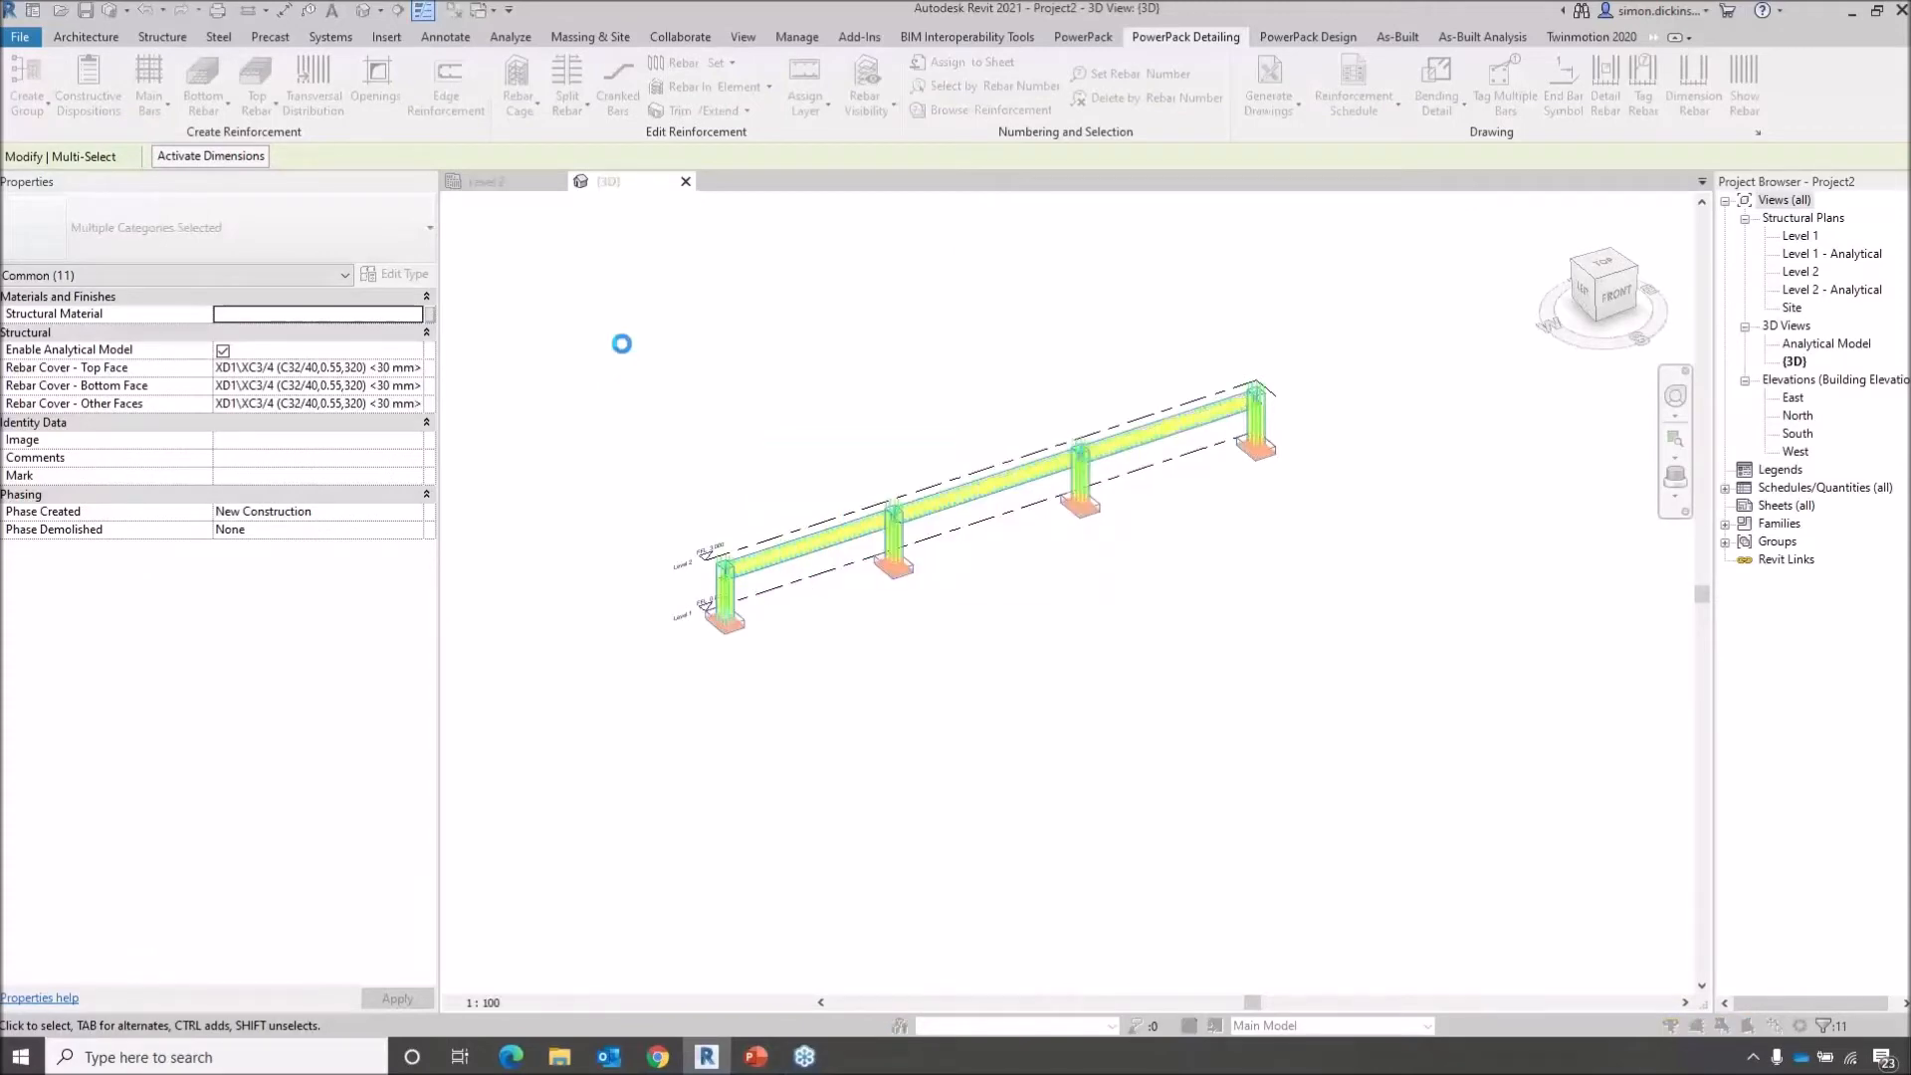
Review the elements in the Design Status list and its level and type filters, and close the list
{"action": "left_click_drag", "start_coordinate": [853, 321], "coordinate": [840, 108]}
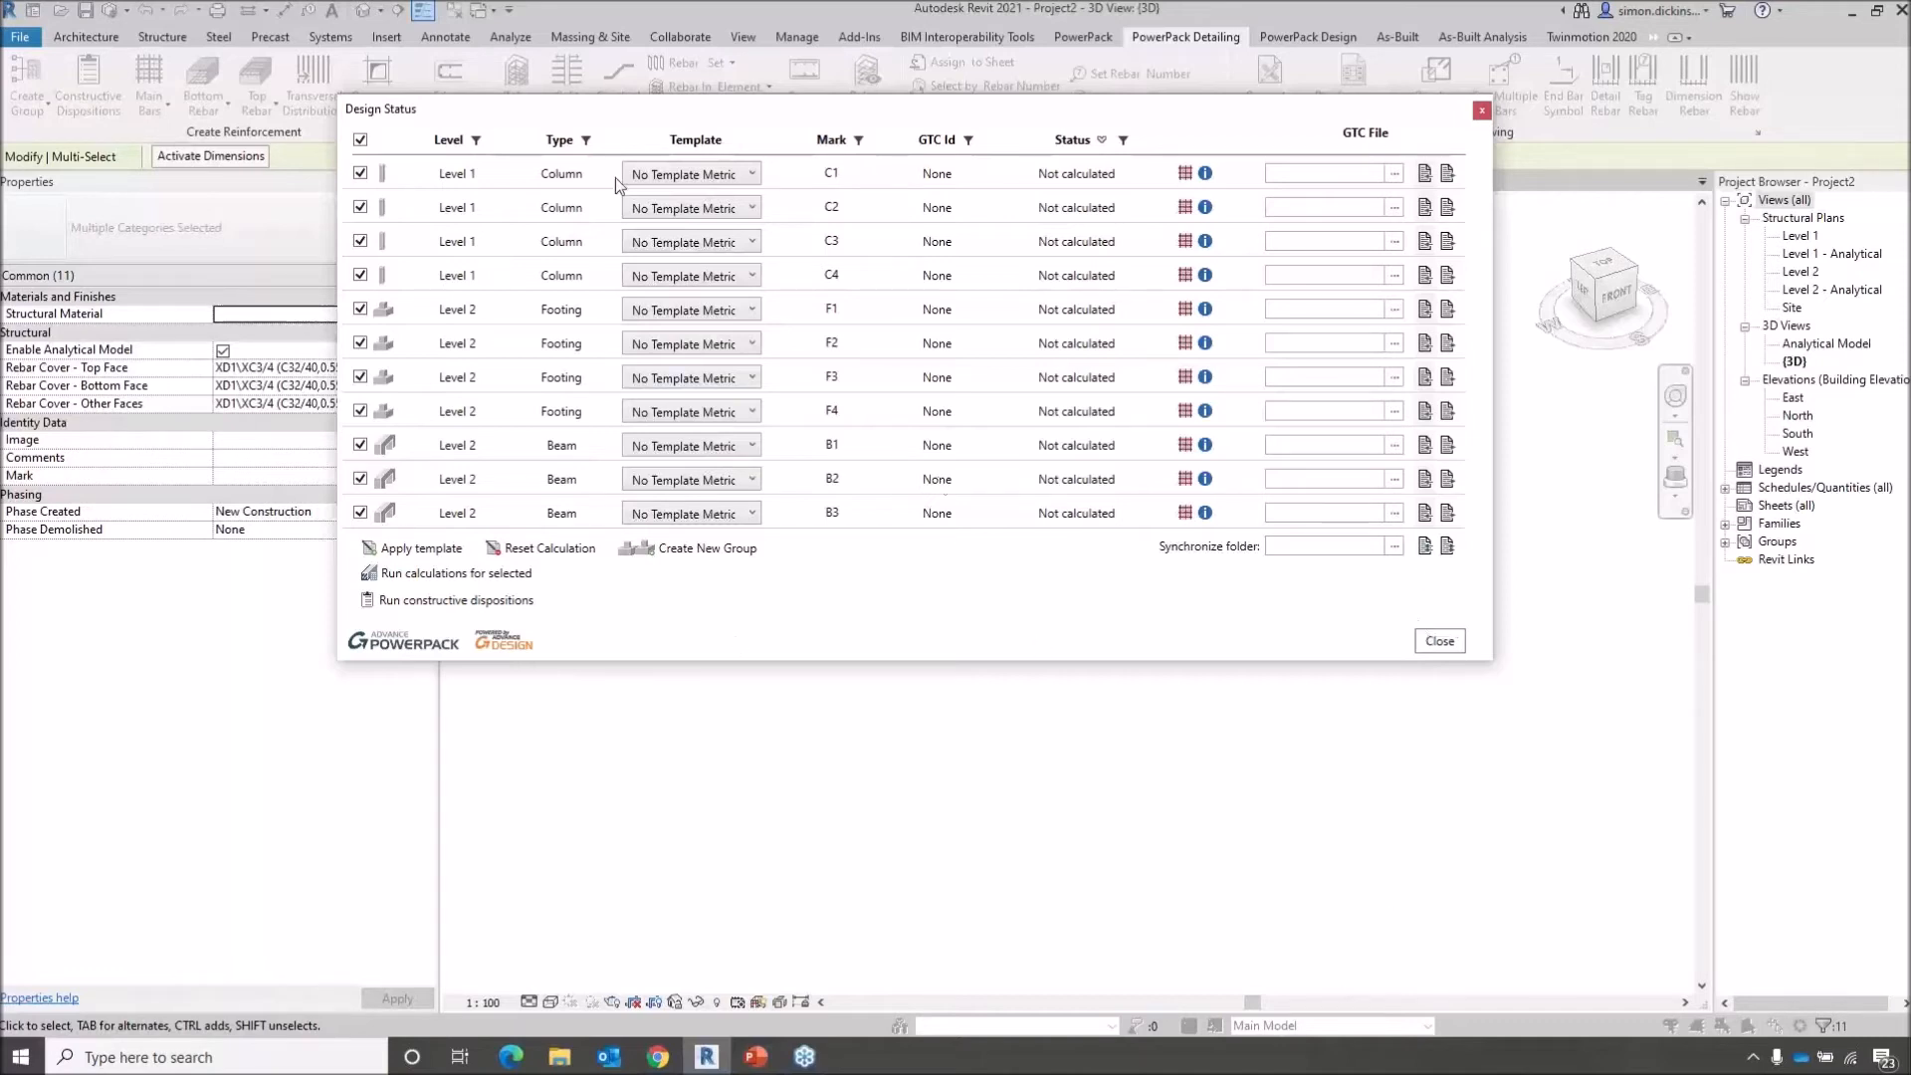
{"action": "key", "text": "ctrl"}
{"action": "key", "text": "ctrl"}
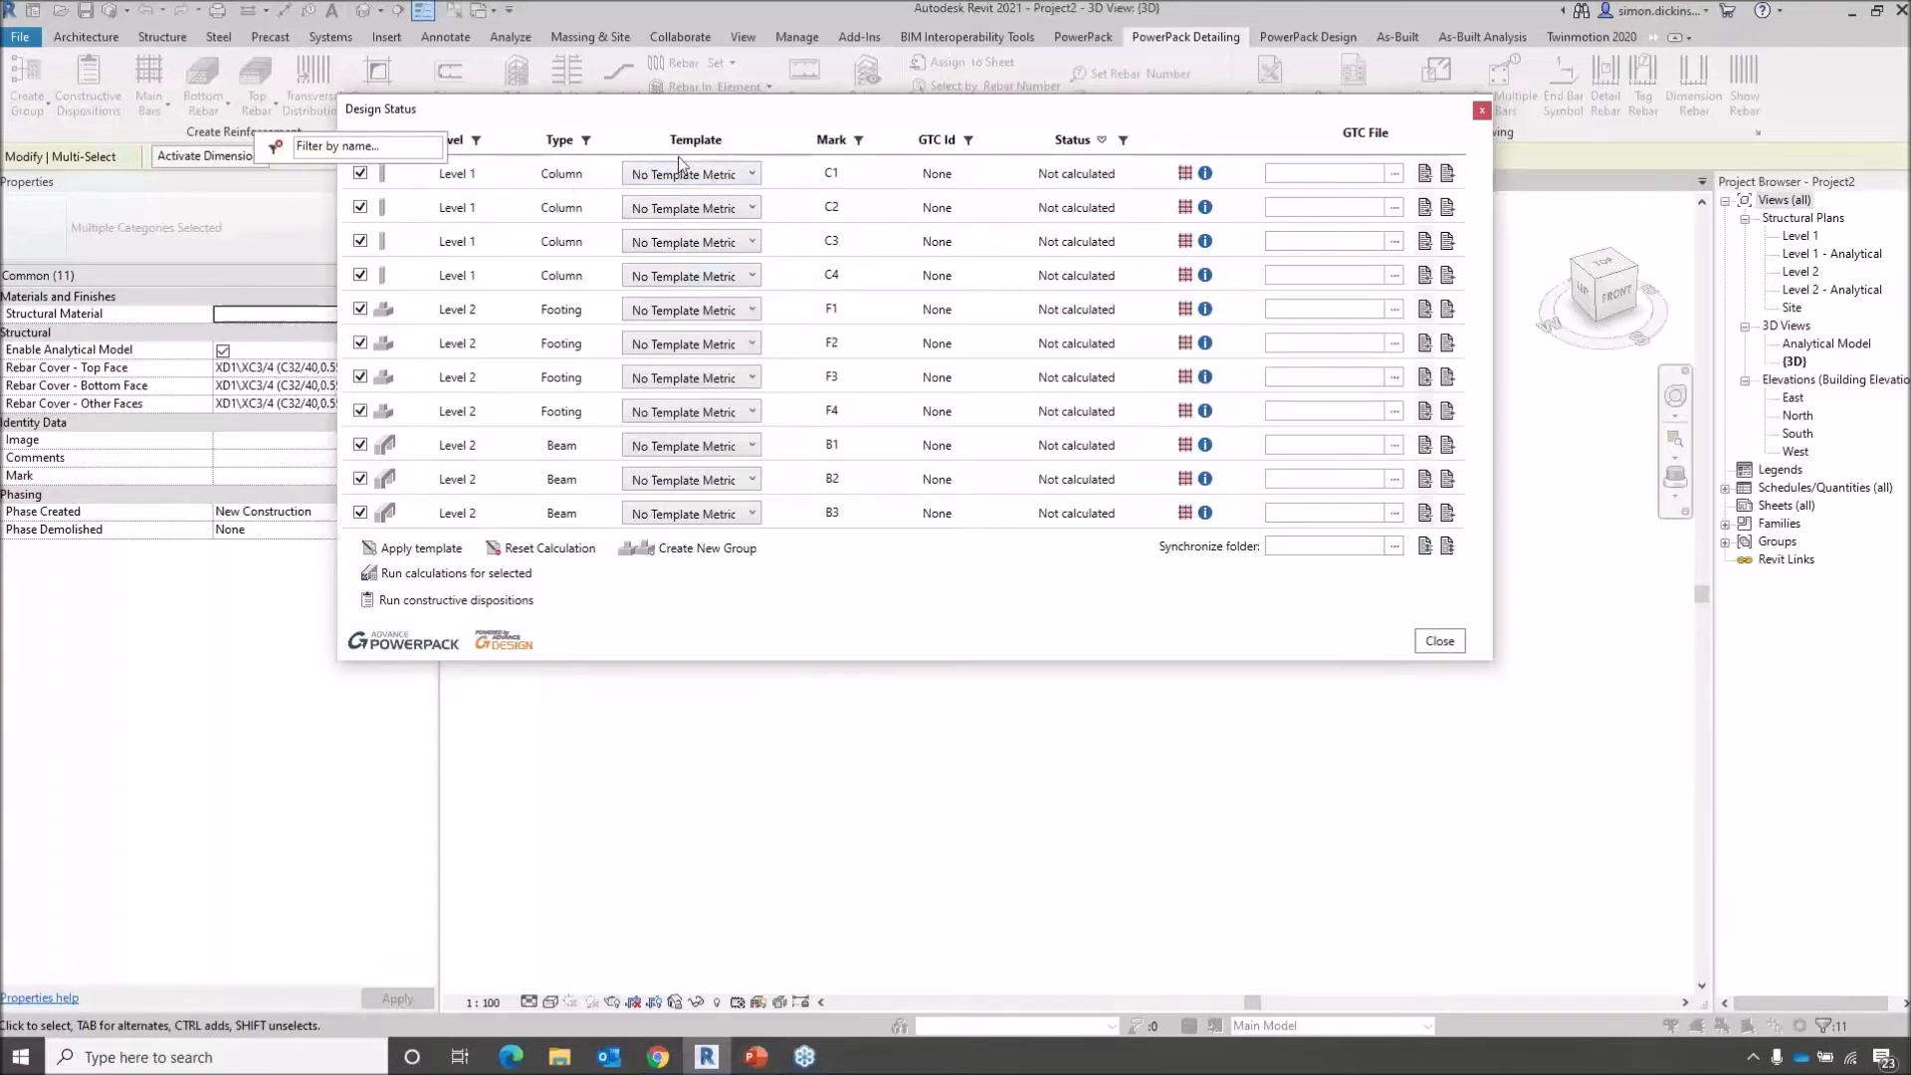
{"action": "left_click", "coordinate": [585, 139]}
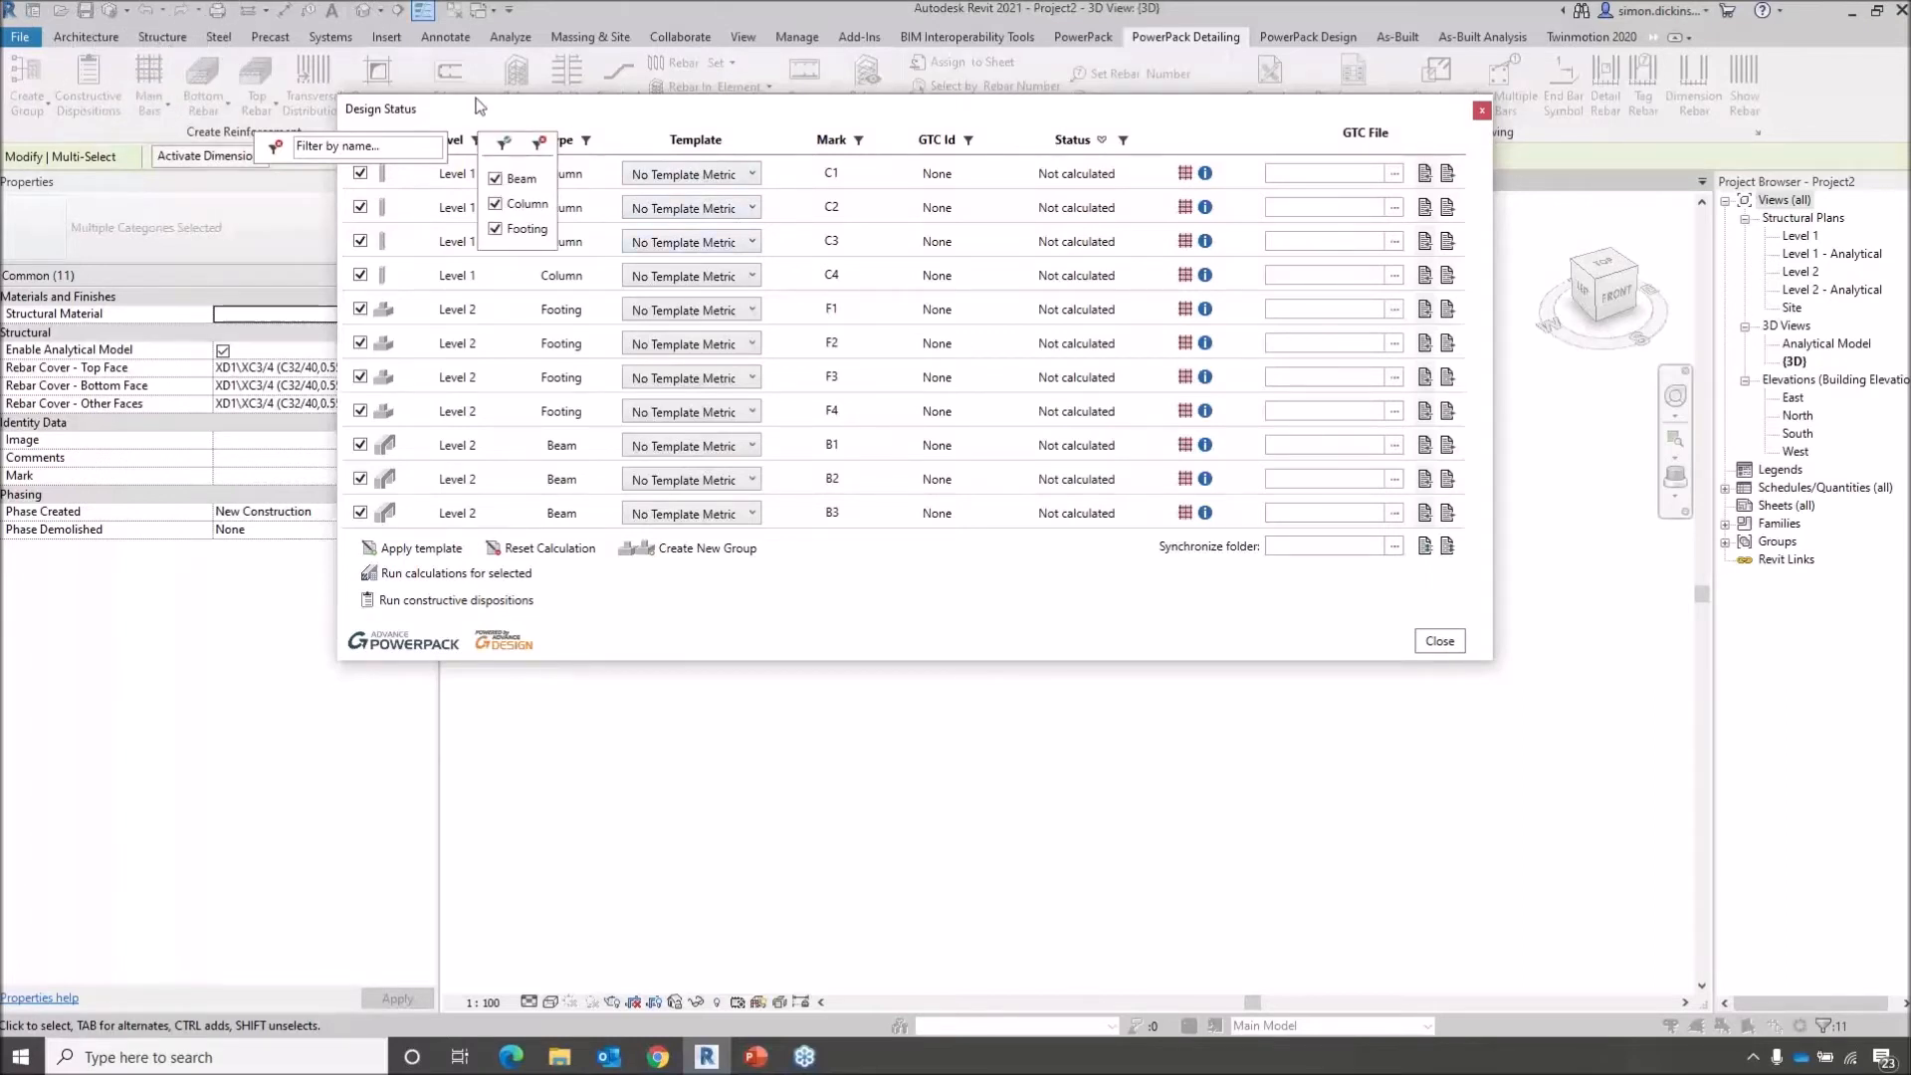
{"action": "left_click", "coordinate": [826, 198]}
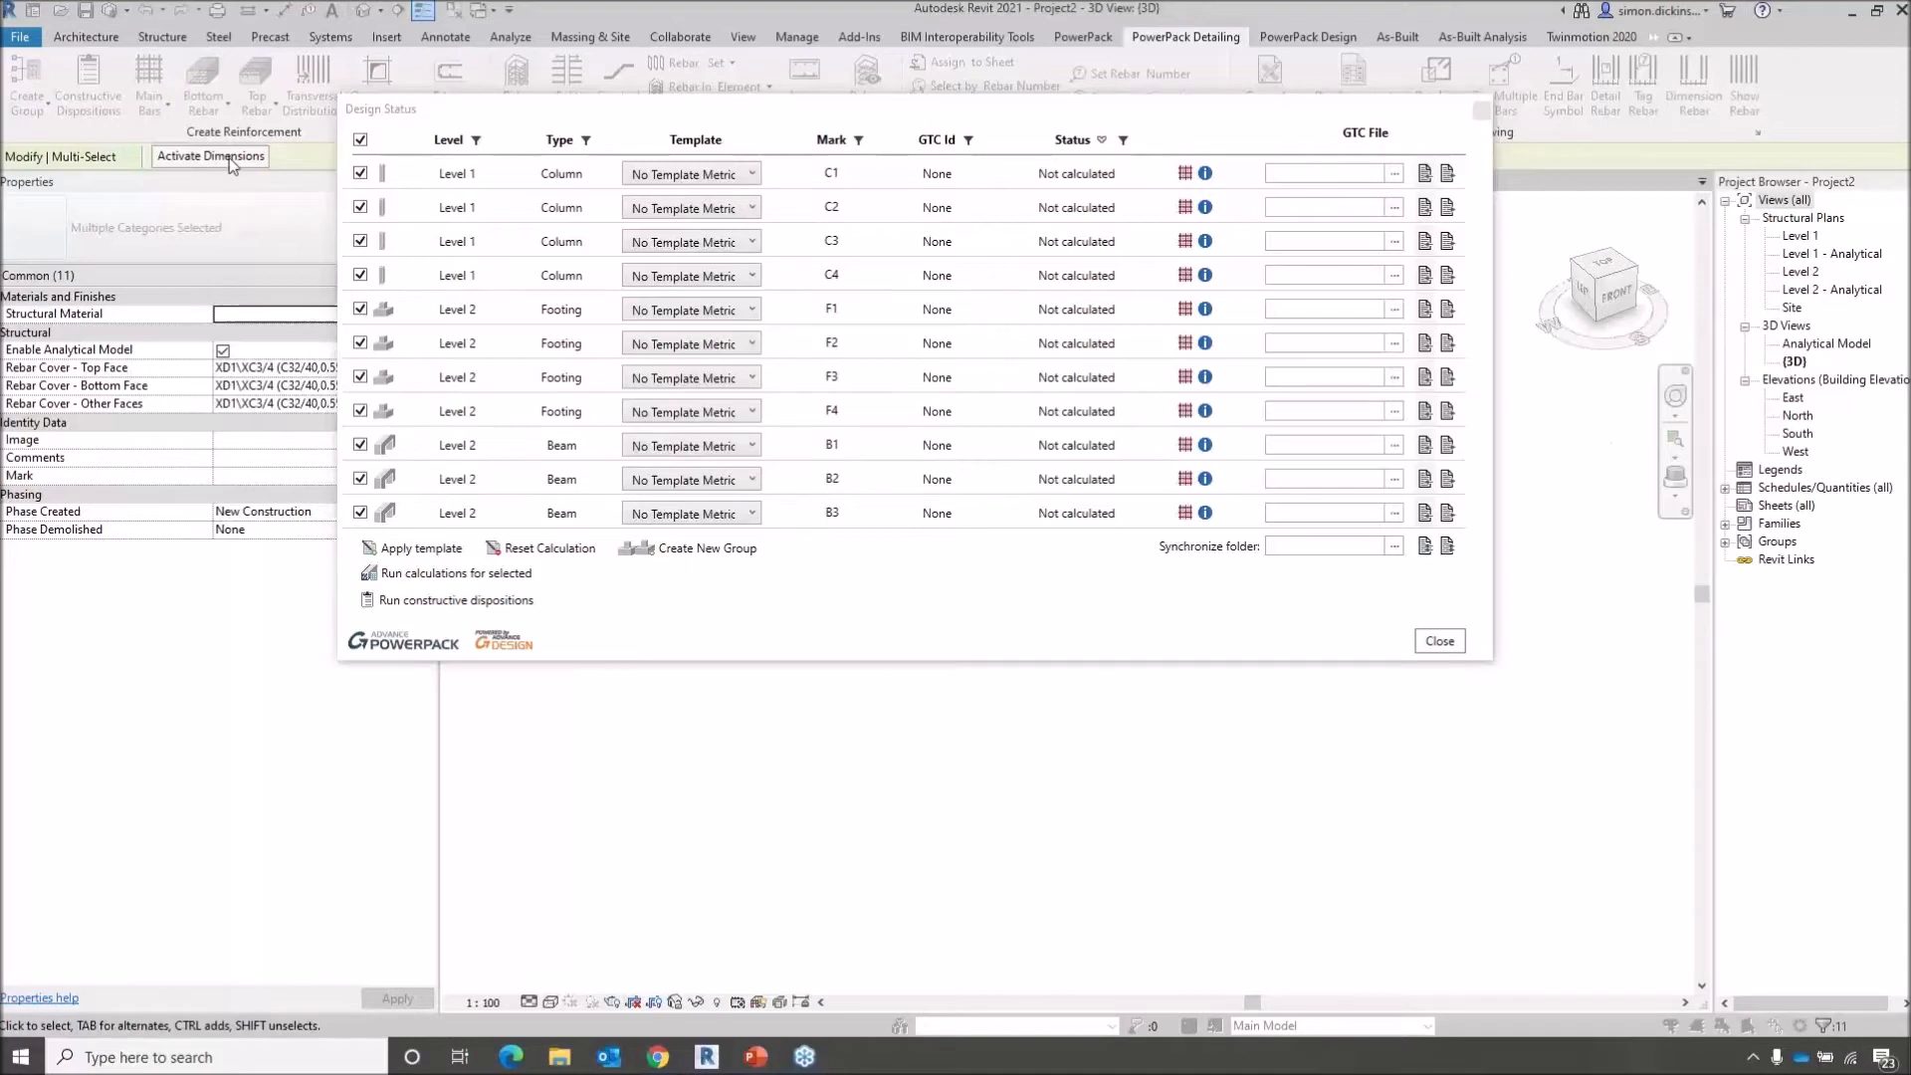
{"action": "left_click", "coordinate": [1440, 643]}
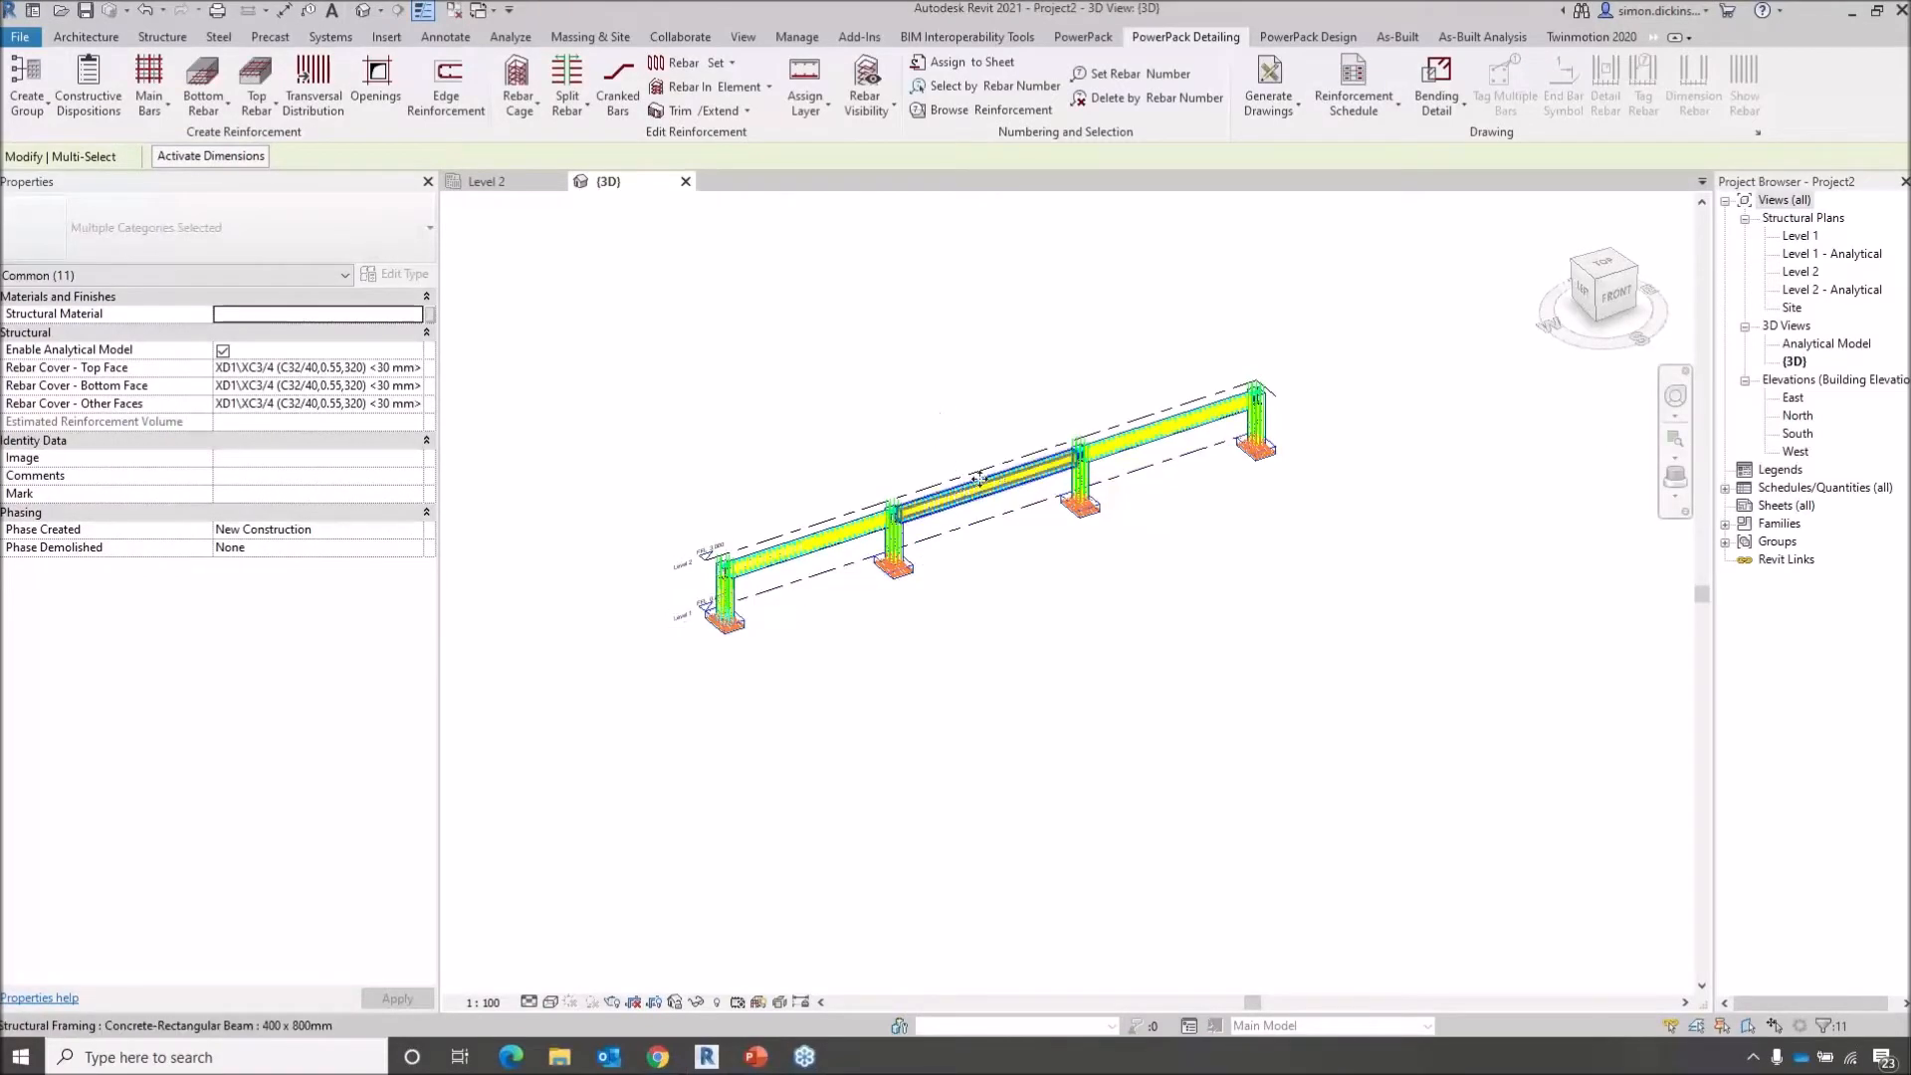
Clear the selection and set the 3D view's detail level to Fine for inspecting the end column, footing and beam reinforcement
{"action": "scroll", "coordinate": [980, 479], "scroll_direction": "up", "scroll_amount": 5}
{"action": "mouse_move", "coordinate": [1444, 582]}
{"action": "middle_mouse_down"}
{"action": "mouse_move", "coordinate": [1369, 549]}
{"action": "mouse_move", "coordinate": [1757, 418]}
{"action": "middle_mouse_up"}
{"action": "mouse_move", "coordinate": [695, 743]}
{"action": "middle_mouse_down"}
{"action": "mouse_move", "coordinate": [1152, 551]}
{"action": "mouse_move", "coordinate": [1094, 627]}
{"action": "middle_mouse_up"}
{"action": "left_click", "coordinate": [937, 687]}
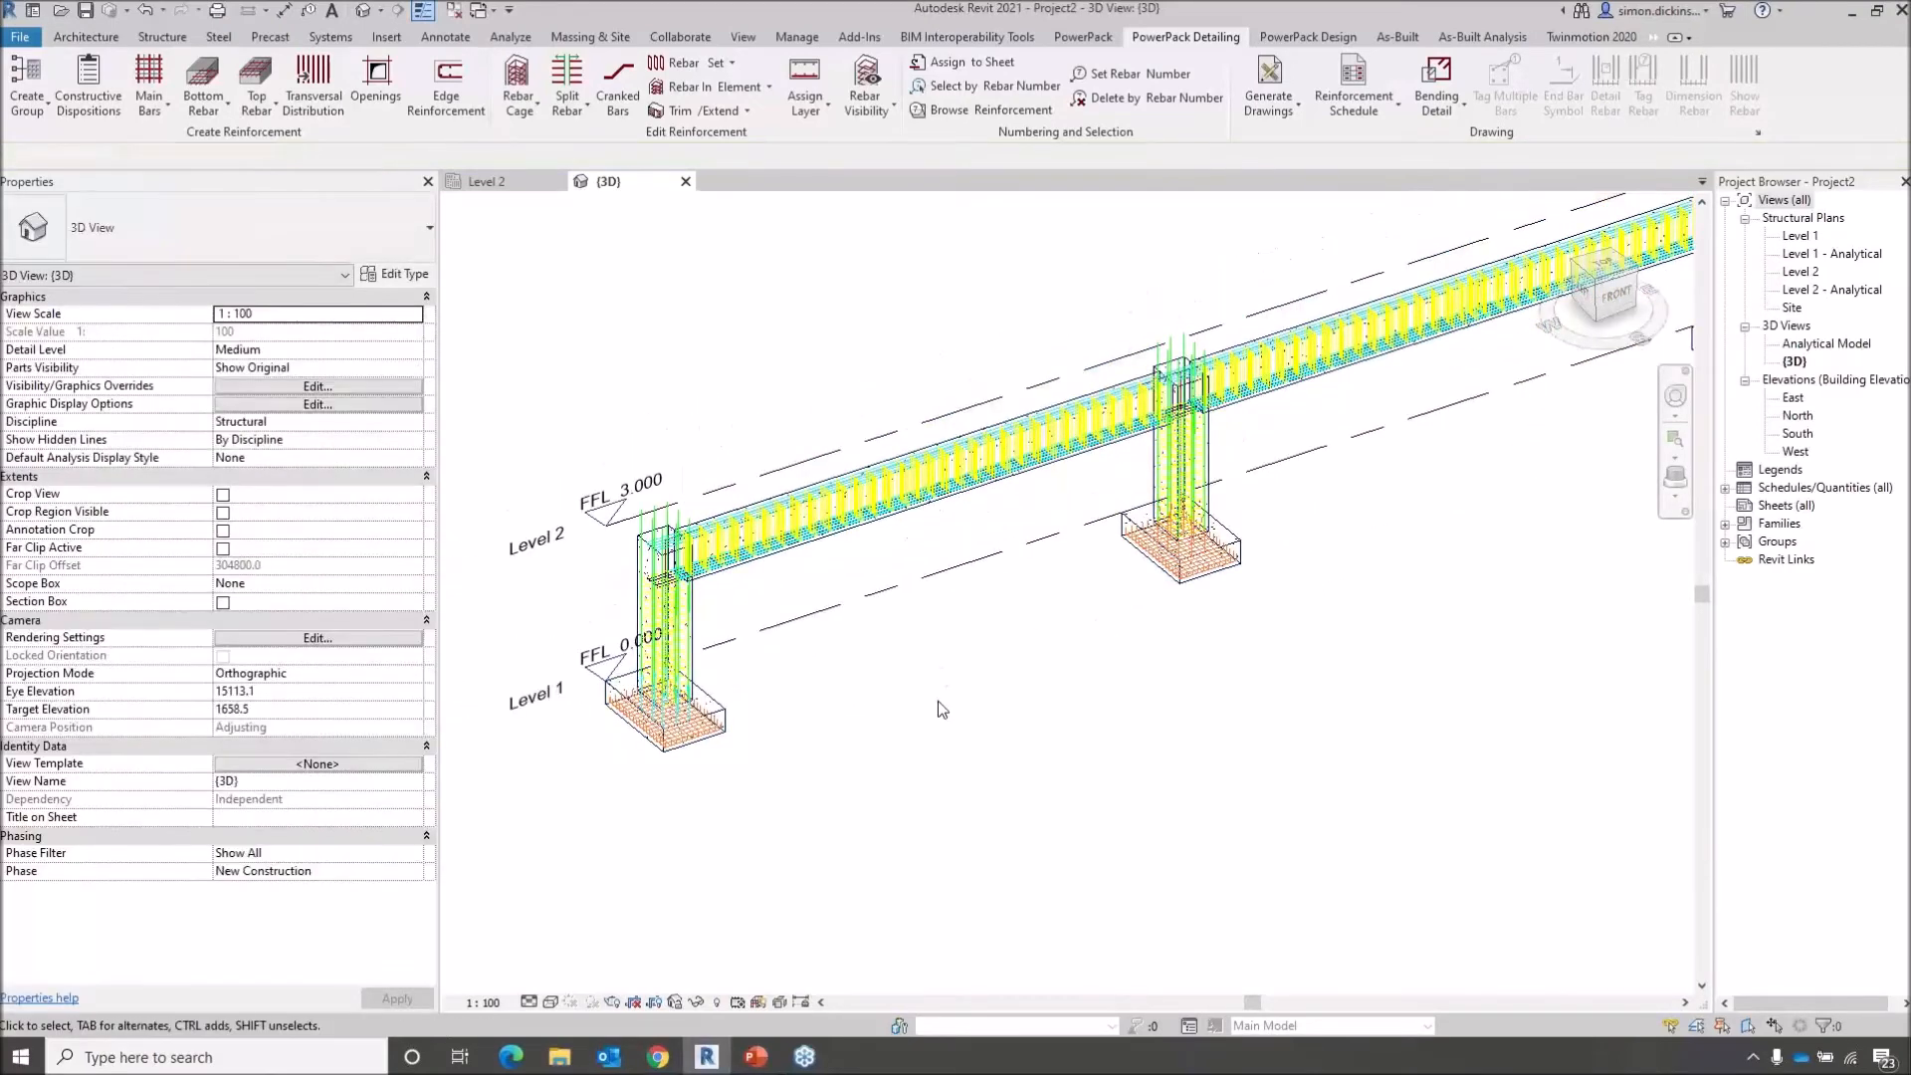
{"action": "scroll", "coordinate": [938, 701], "scroll_direction": "down", "scroll_amount": 3}
{"action": "middle_click_drag", "start_coordinate": [938, 701], "coordinate": [1064, 762]}
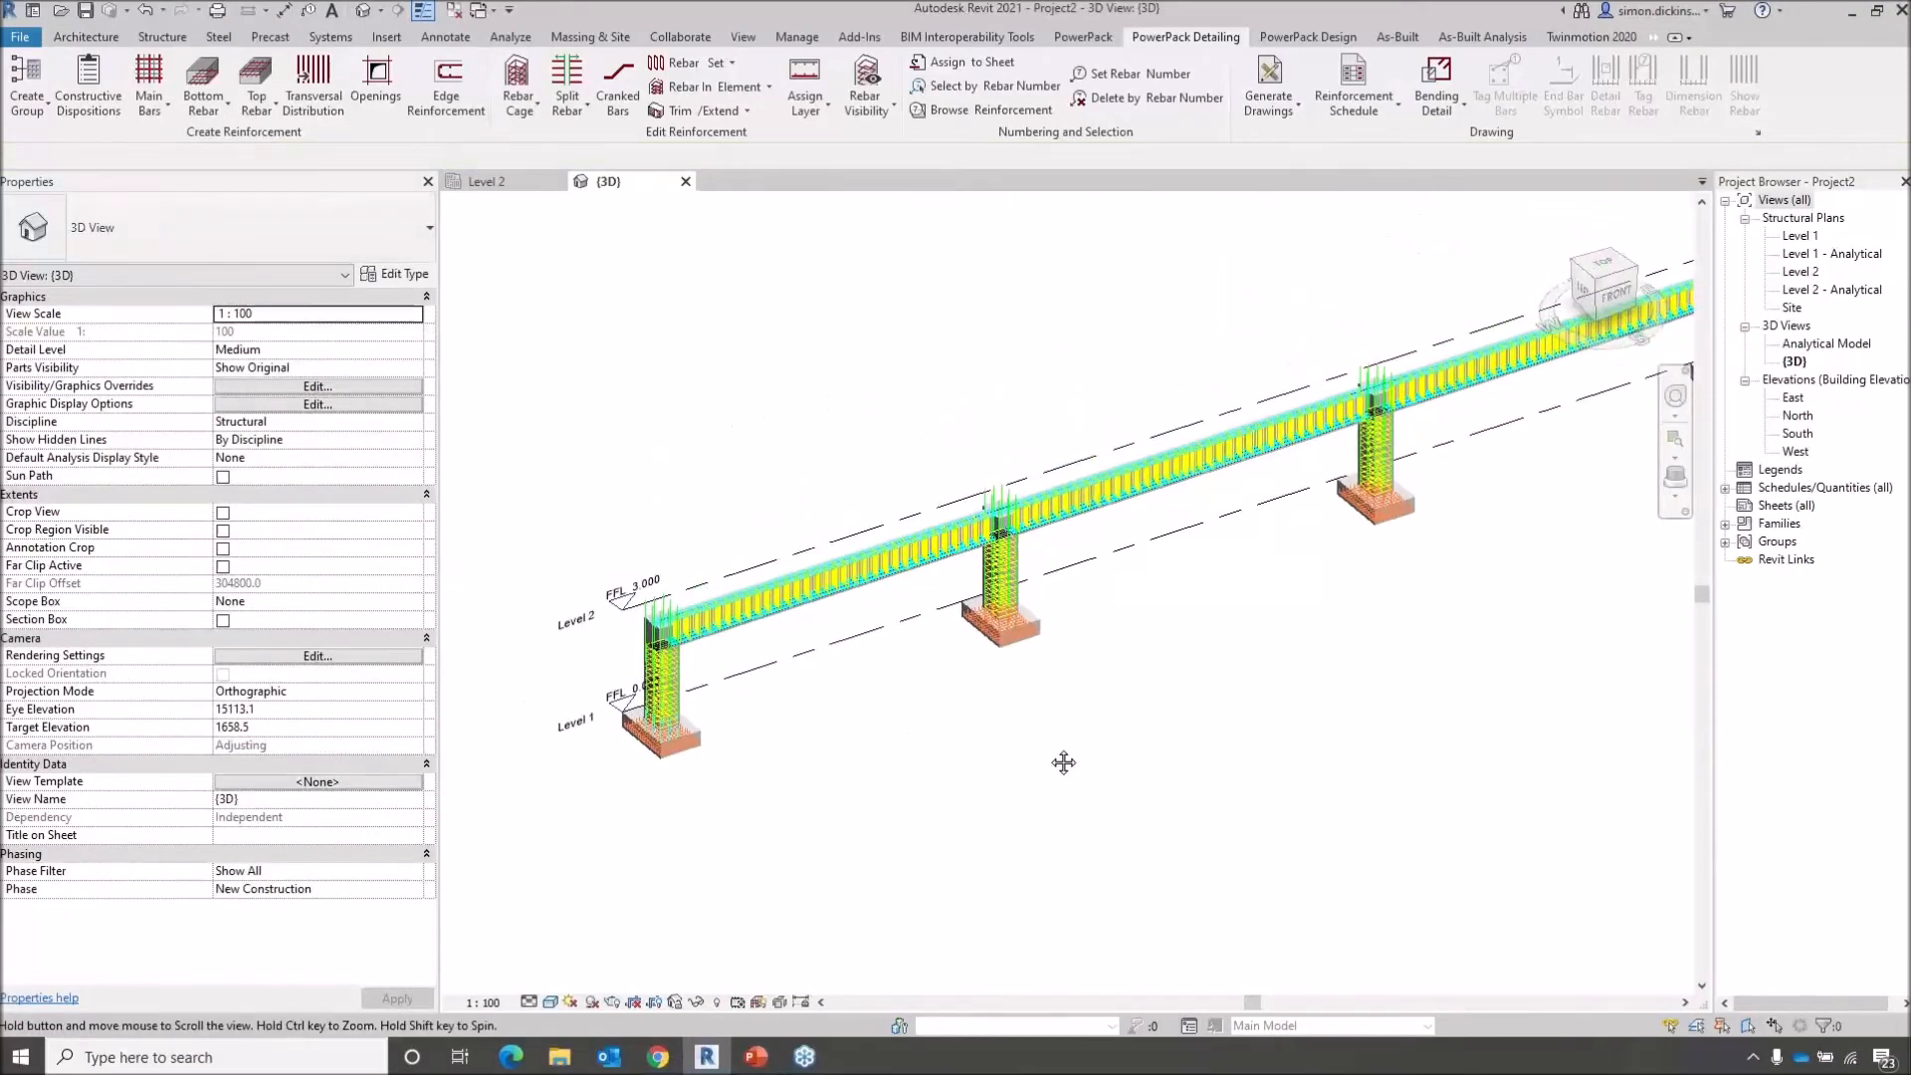
{"action": "scroll", "coordinate": [684, 687], "scroll_direction": "up", "scroll_amount": 5}
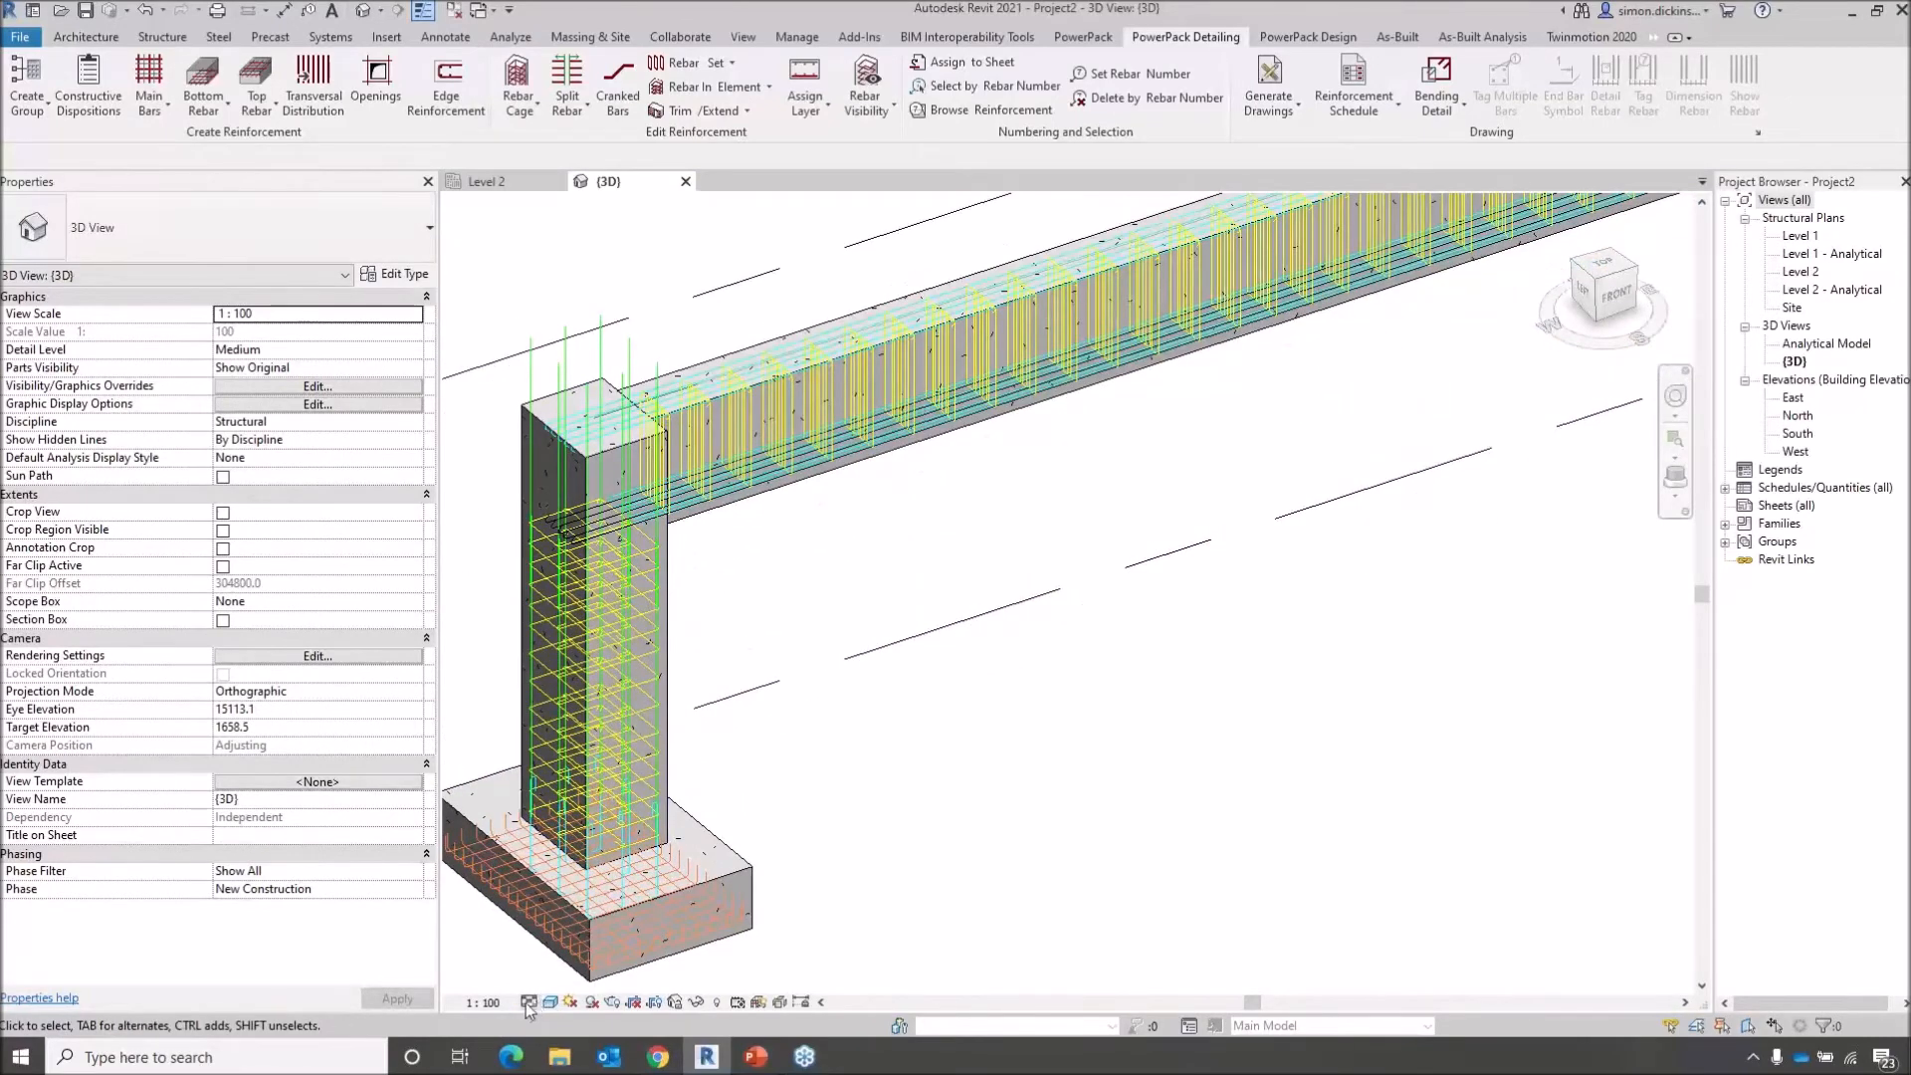
{"action": "left_click", "coordinate": [529, 1002]}
{"action": "left_click", "coordinate": [556, 981]}
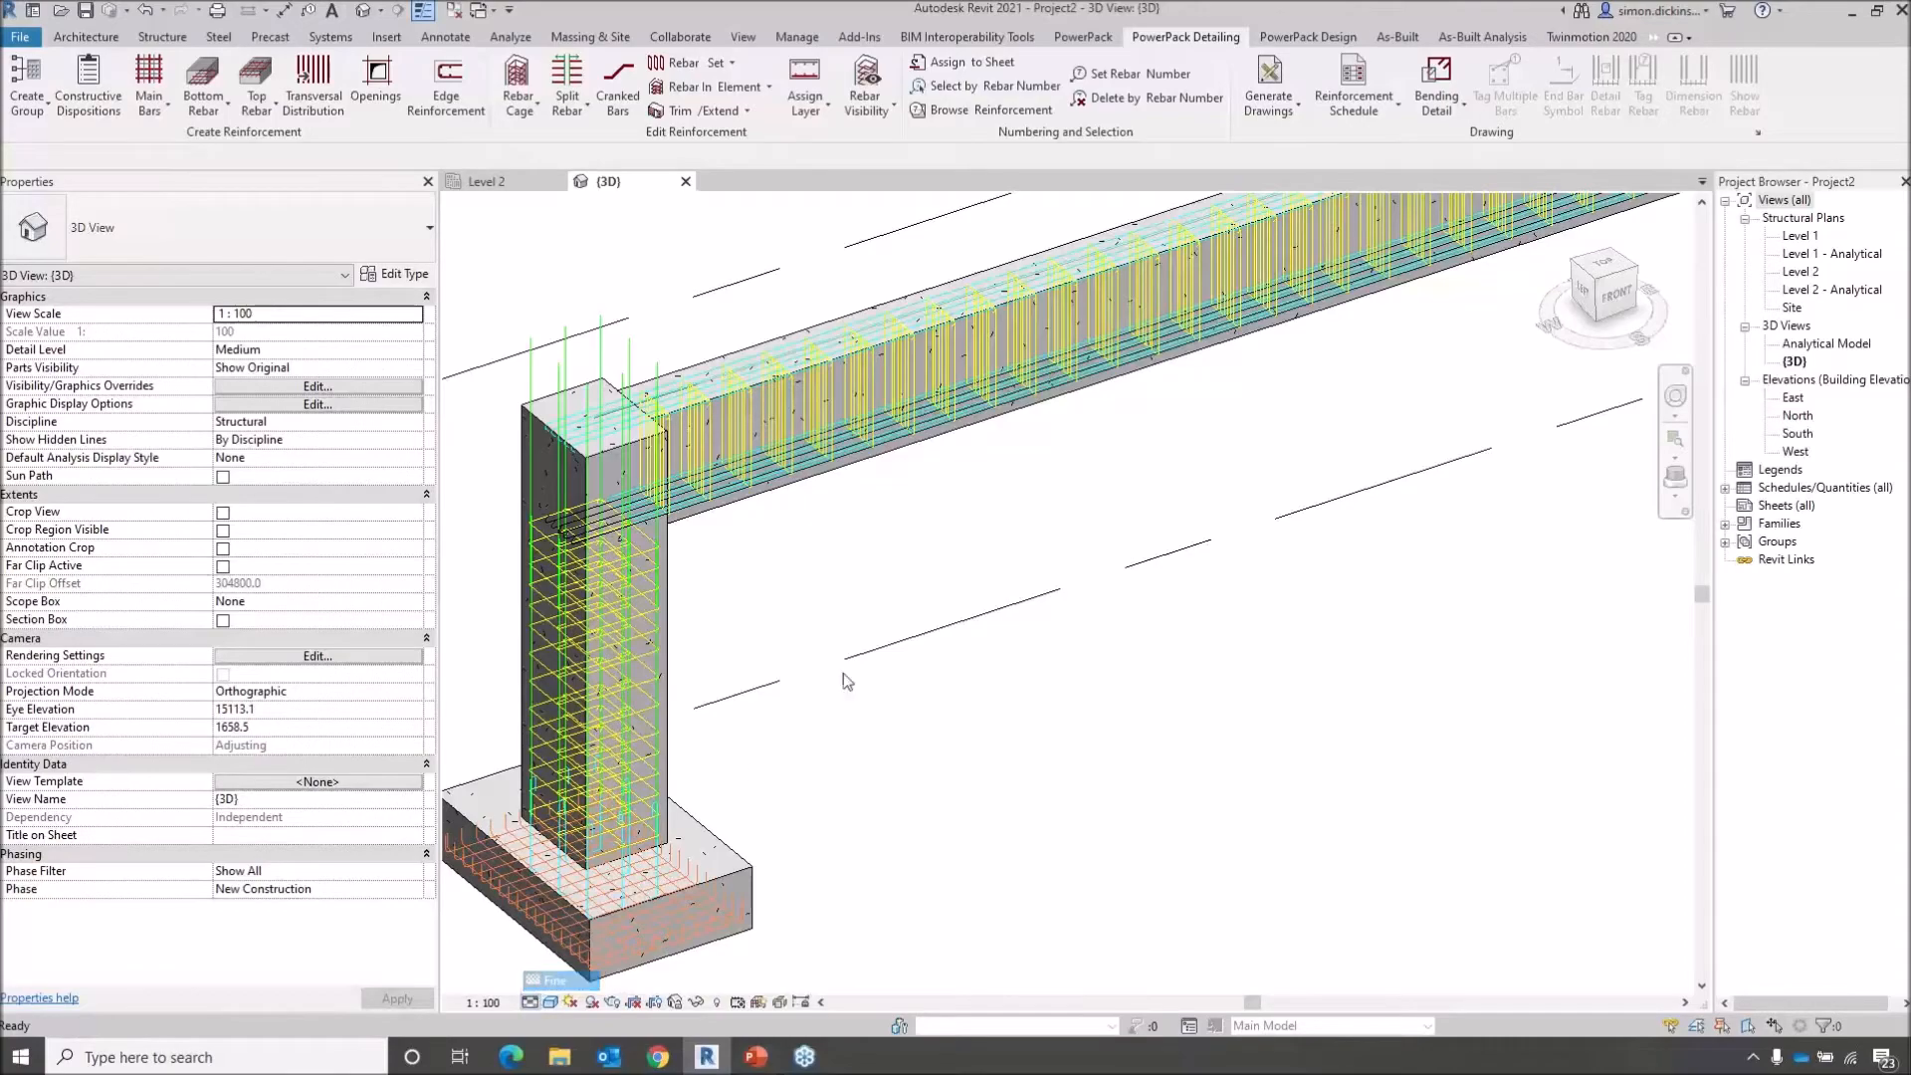
{"action": "scroll", "coordinate": [904, 518], "scroll_direction": "up", "scroll_amount": 3}
{"action": "middle_click_drag", "start_coordinate": [900, 520], "coordinate": [1108, 566], "text": "shift"}
Open the Level 2 structural plan and set its detail level to Fine to show the beam's bars
{"action": "double_click", "coordinate": [1800, 274]}
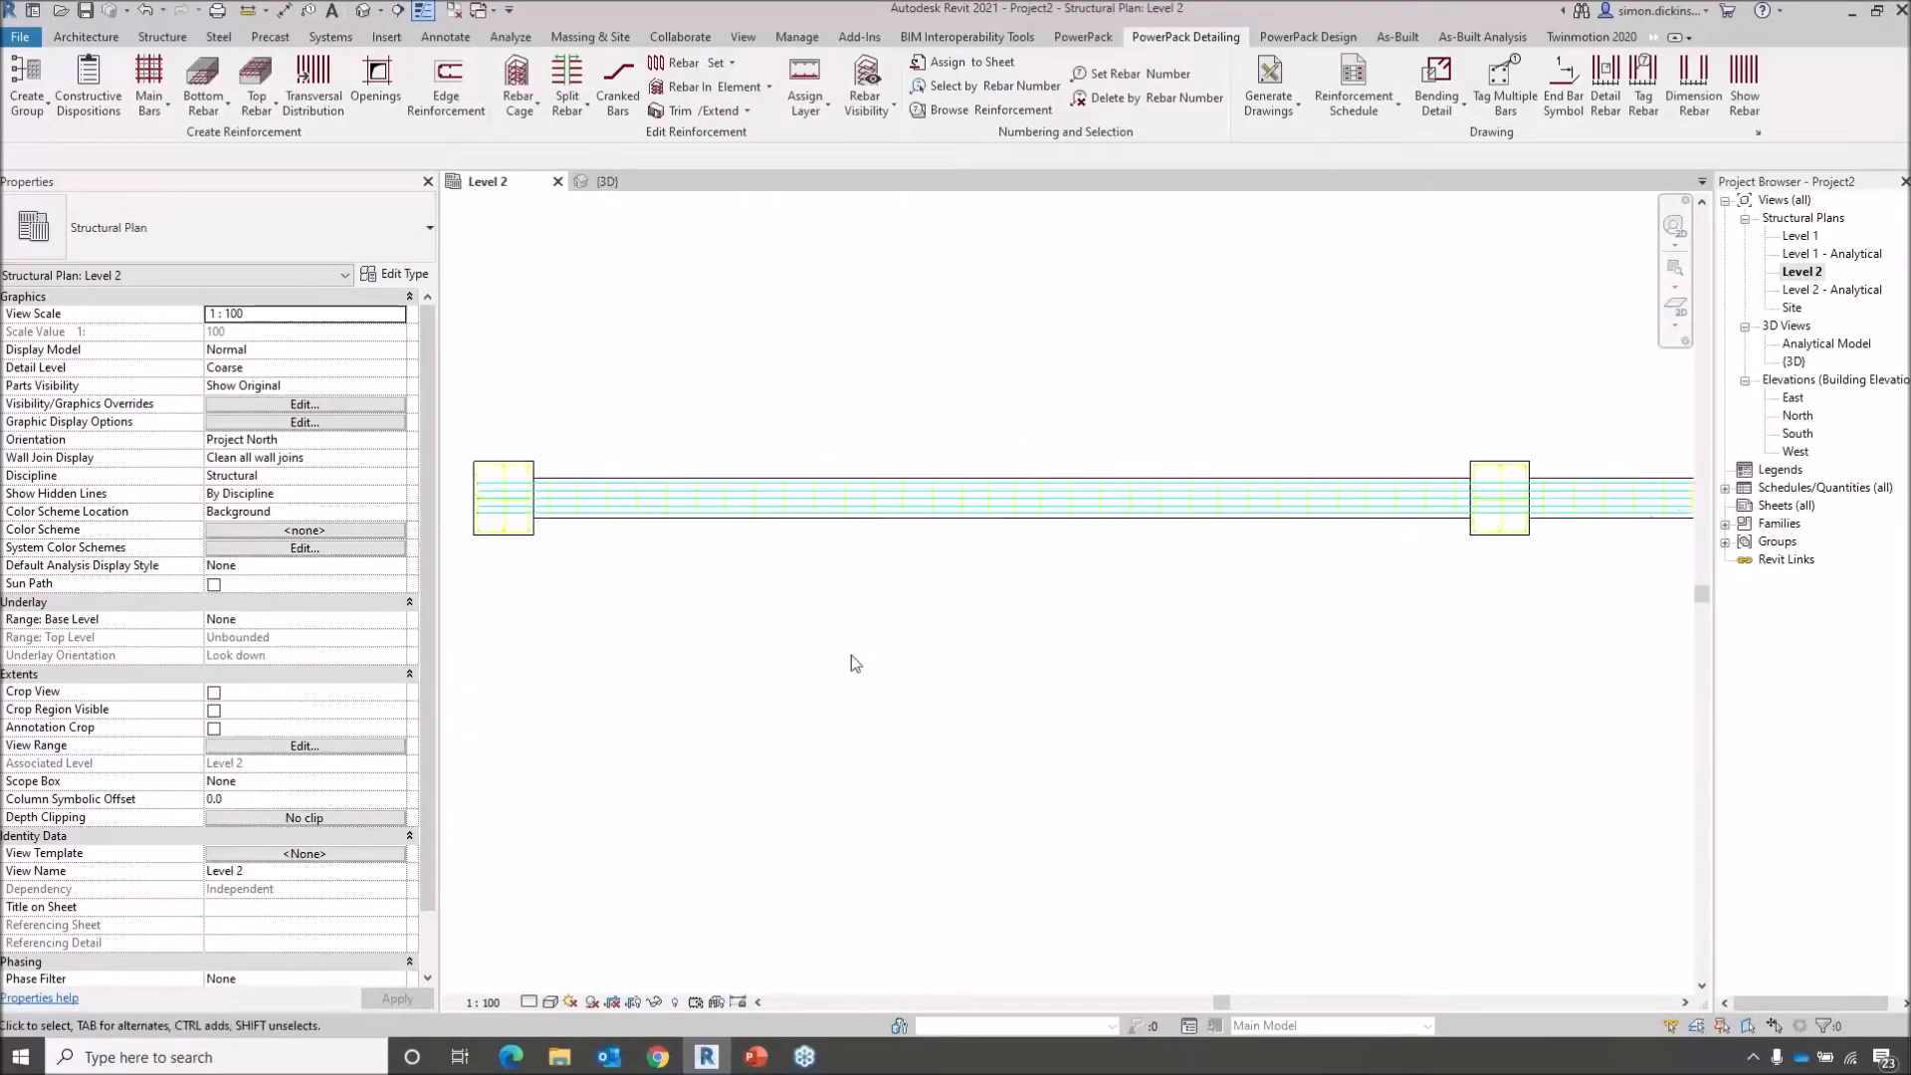
{"action": "scroll", "coordinate": [872, 590], "scroll_direction": "up", "scroll_amount": 4}
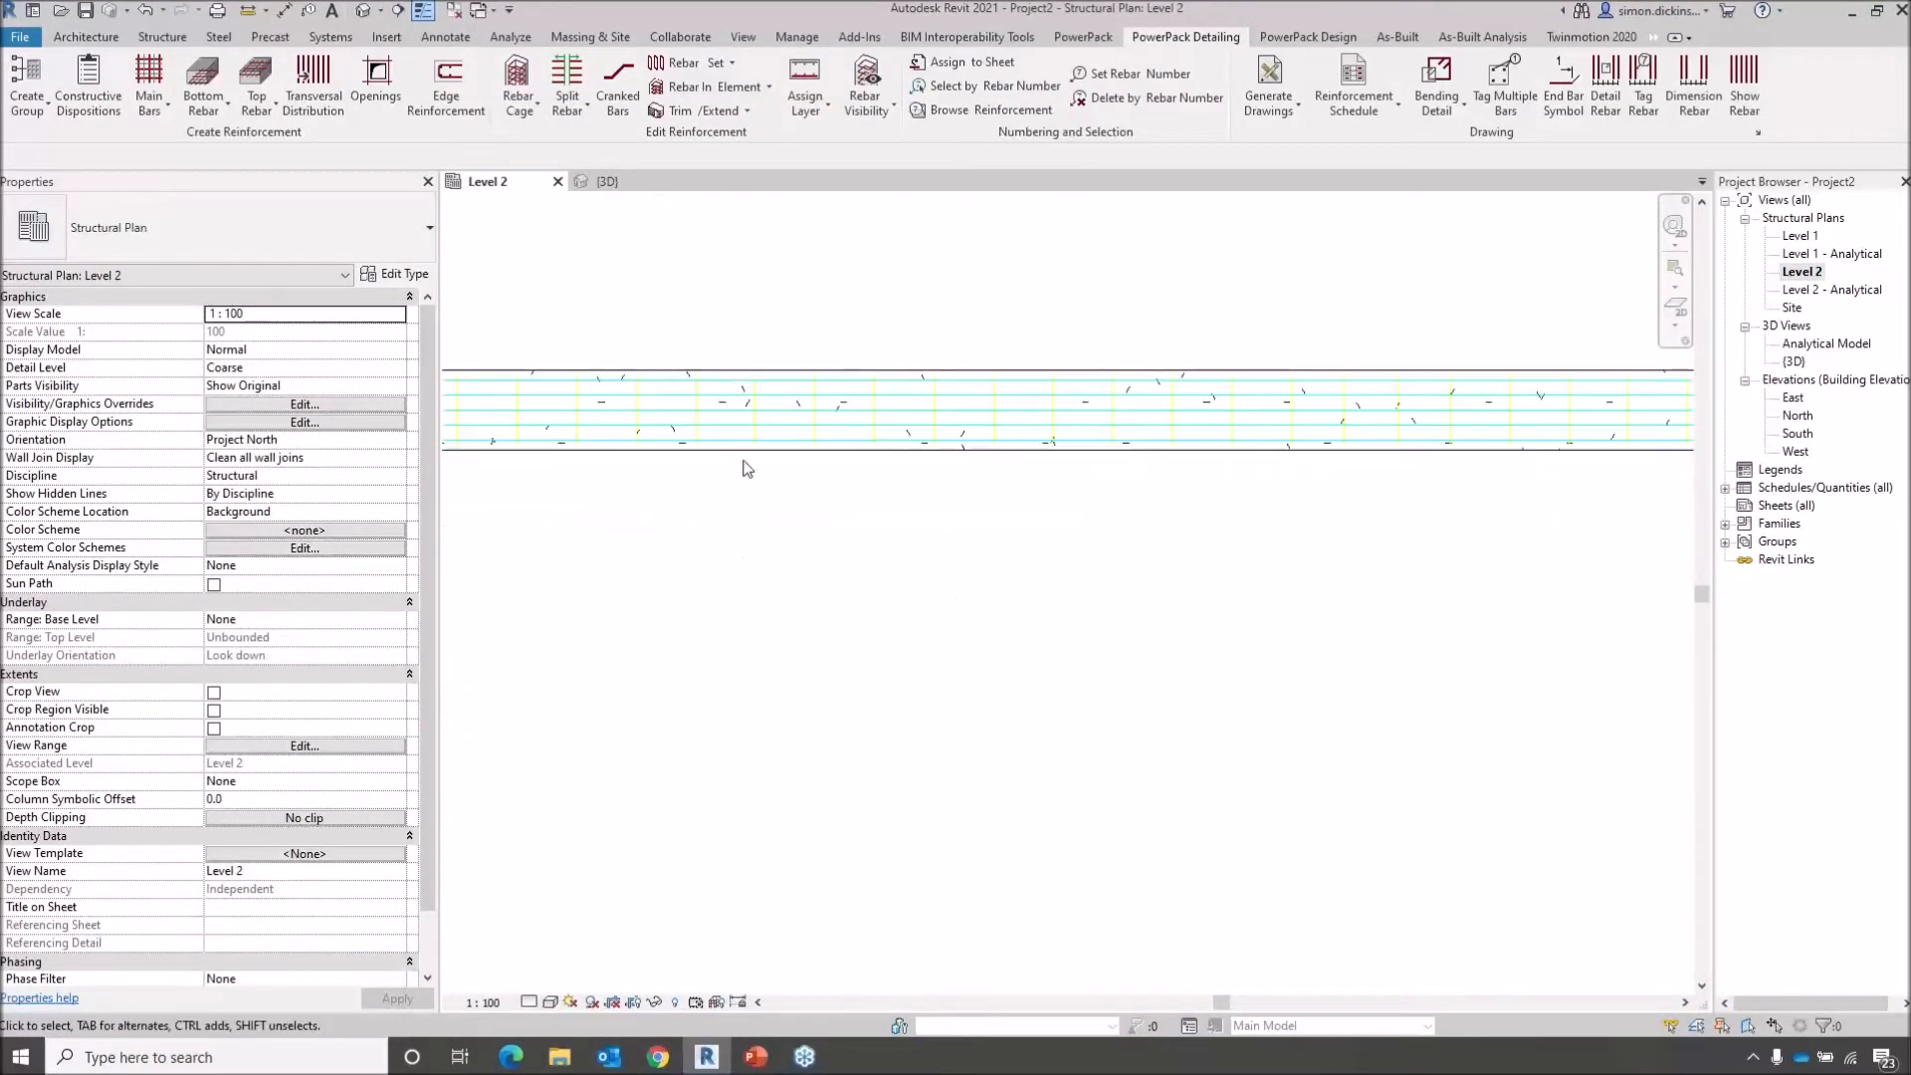
{"action": "left_click", "coordinate": [528, 1003]}
{"action": "left_click", "coordinate": [557, 980]}
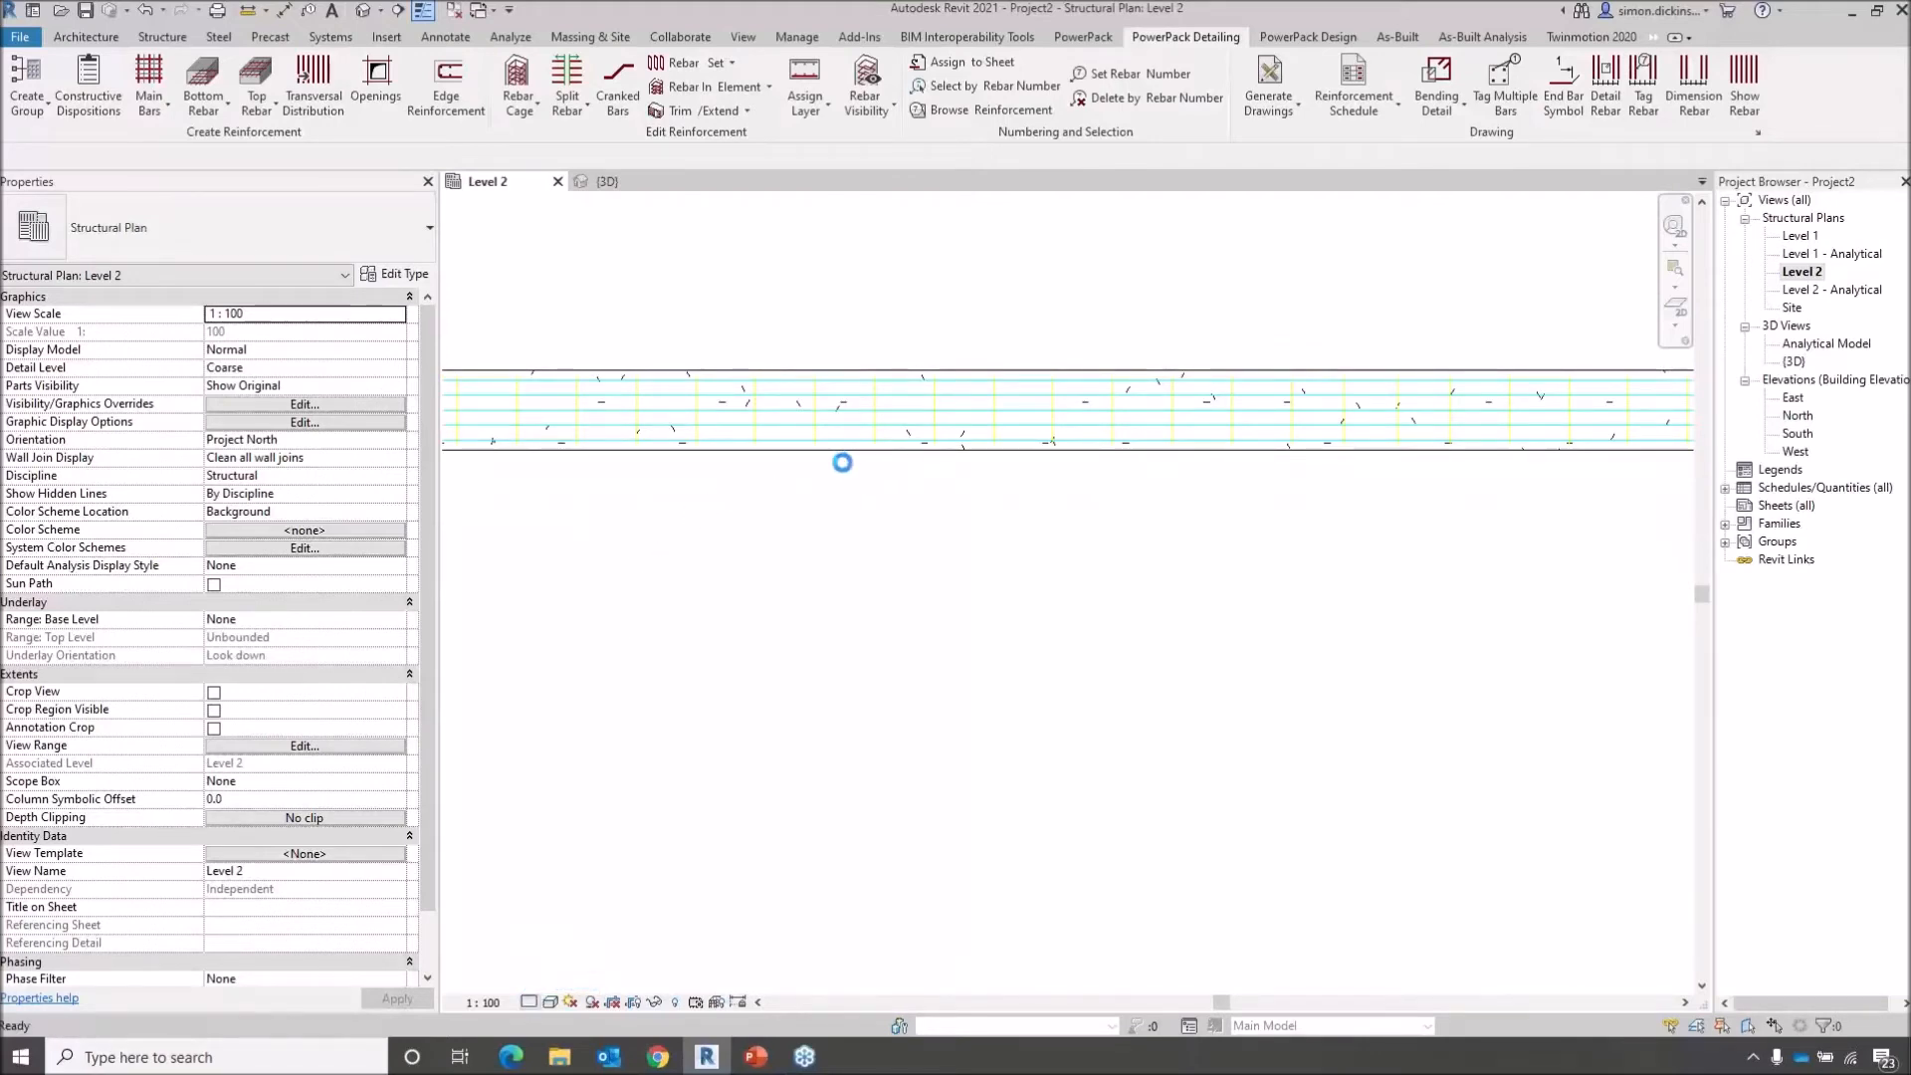
{"action": "scroll", "coordinate": [842, 476], "scroll_direction": "up", "scroll_amount": 1}
{"action": "scroll", "coordinate": [841, 476], "scroll_direction": "up", "scroll_amount": 1}
{"action": "scroll", "coordinate": [868, 482], "scroll_direction": "down", "scroll_amount": 2}
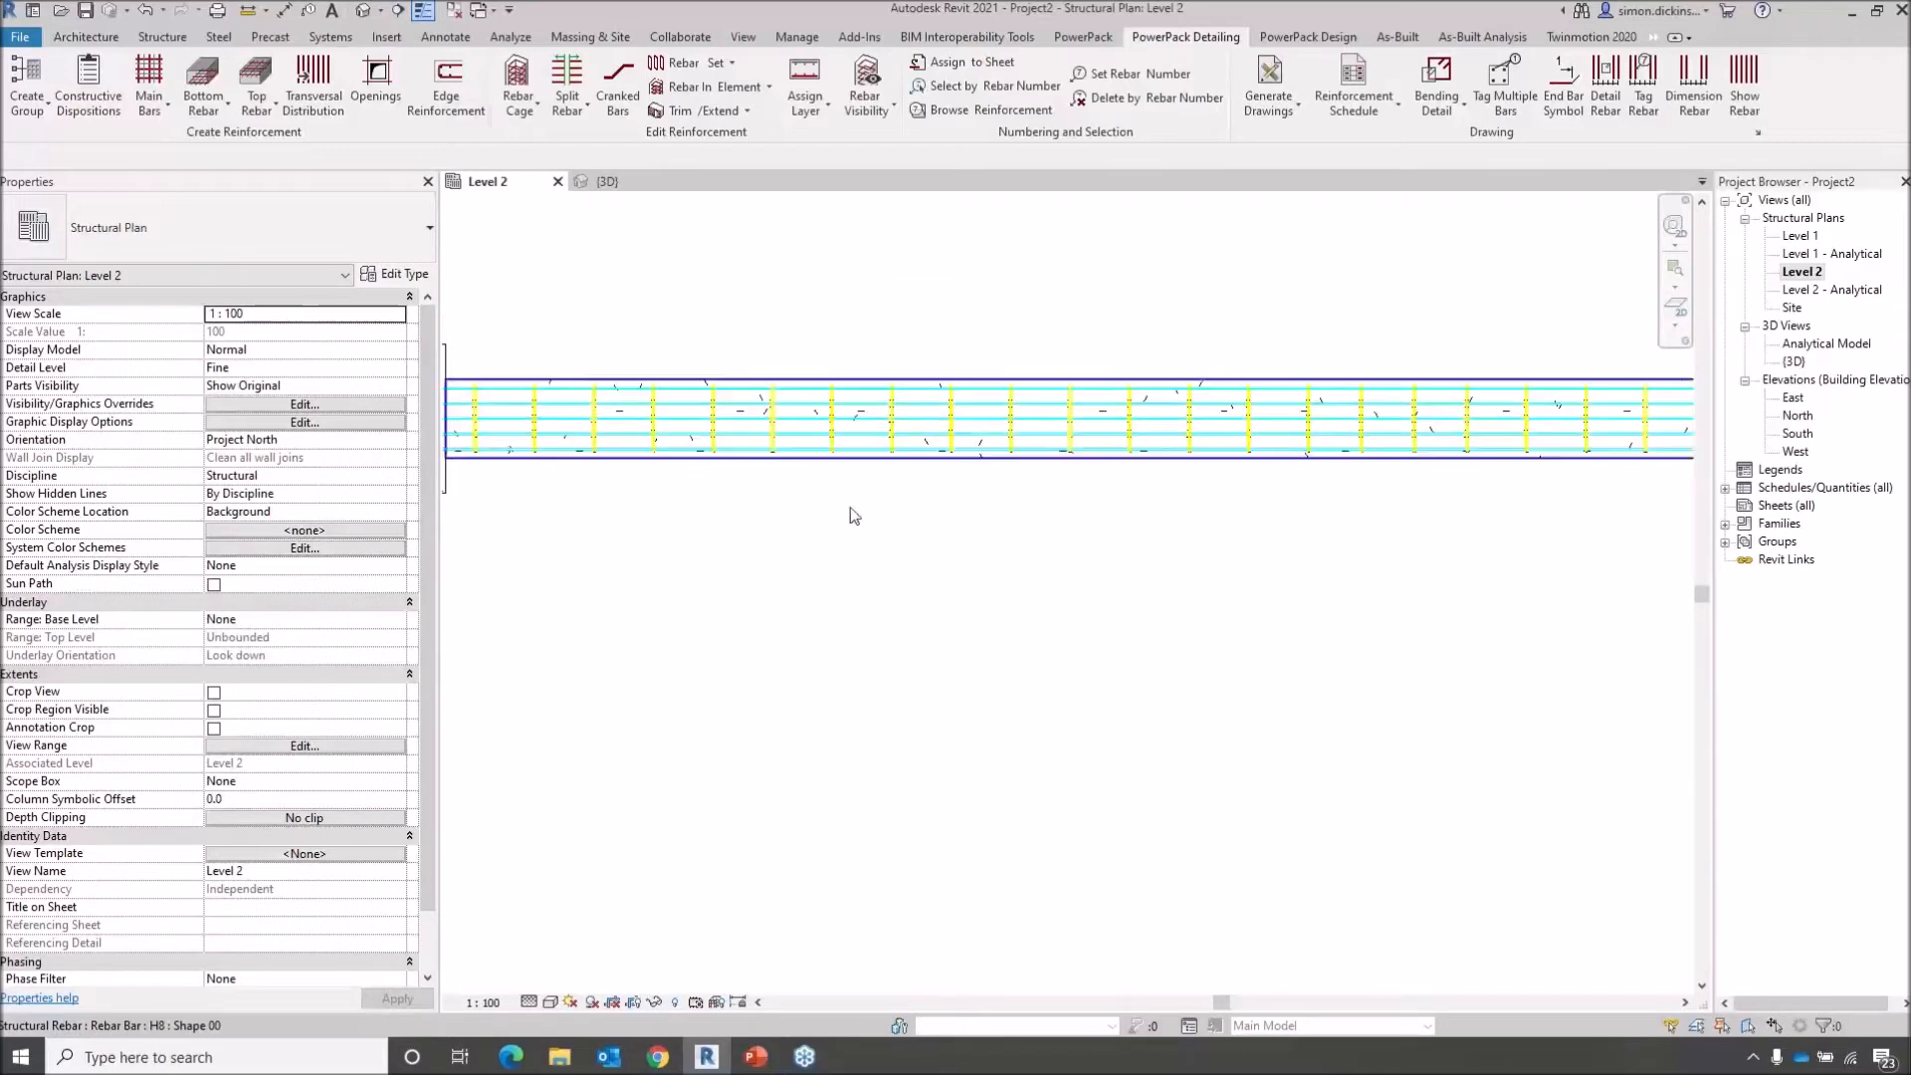
Start Split Rebar on the beam's longitudinal bars and set the maximum split length to 4000 mm
{"action": "left_click", "coordinate": [568, 78]}
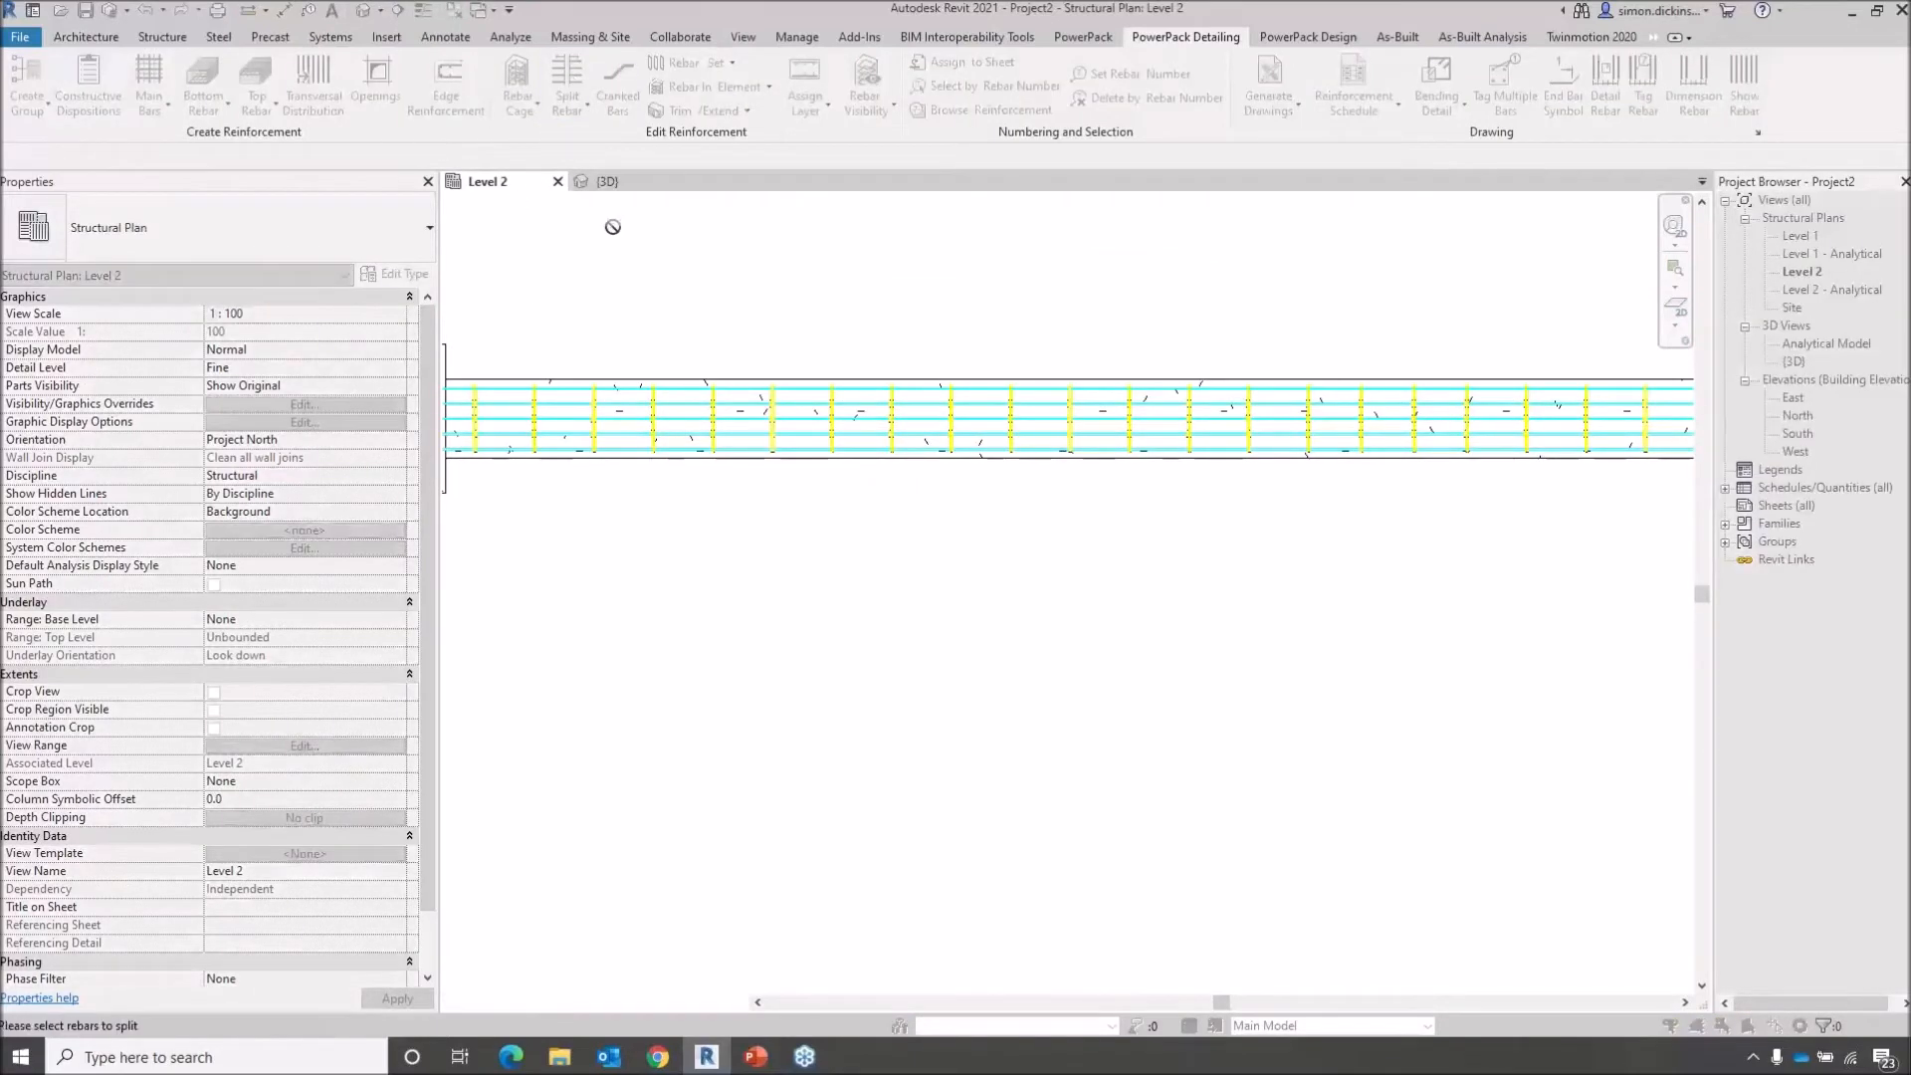
{"action": "left_click", "coordinate": [758, 422]}
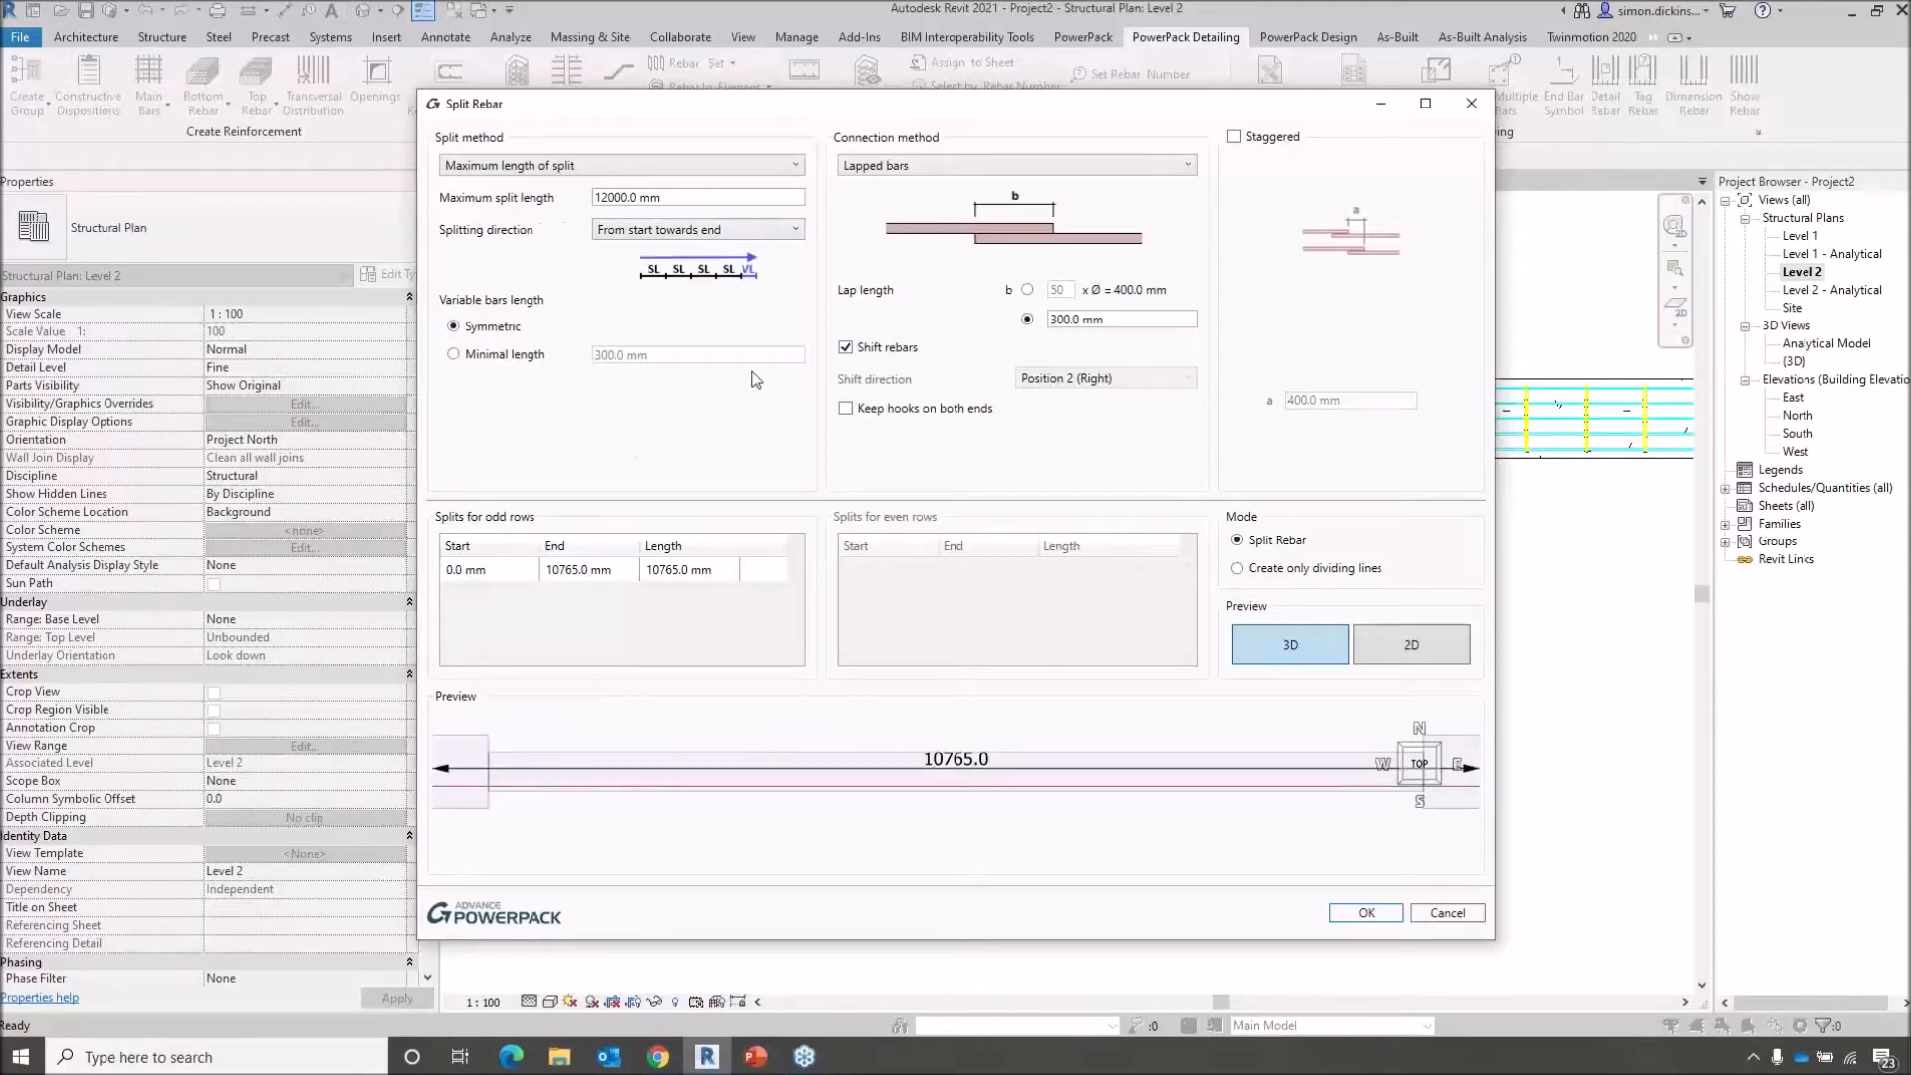
{"action": "left_click_drag", "start_coordinate": [755, 107], "coordinate": [822, 91]}
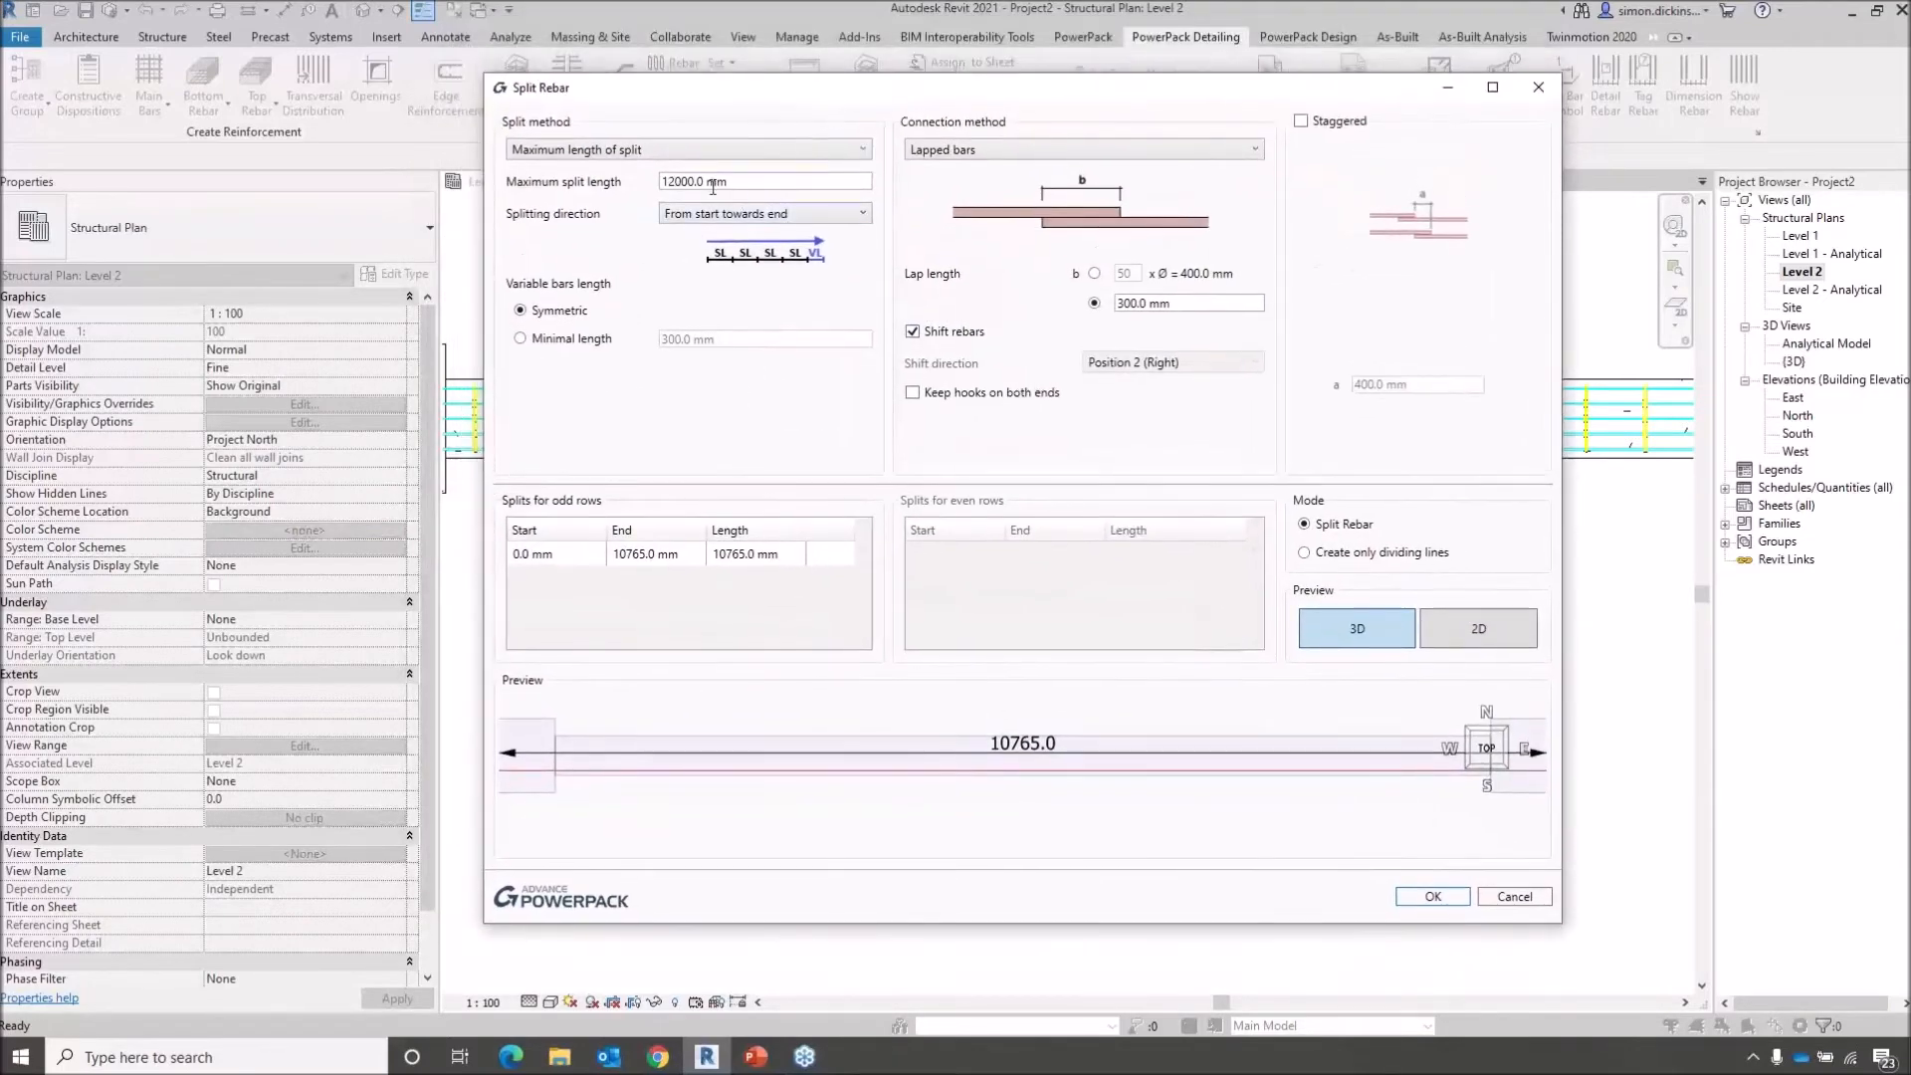
{"action": "left_click_drag", "start_coordinate": [765, 181], "coordinate": [634, 189]}
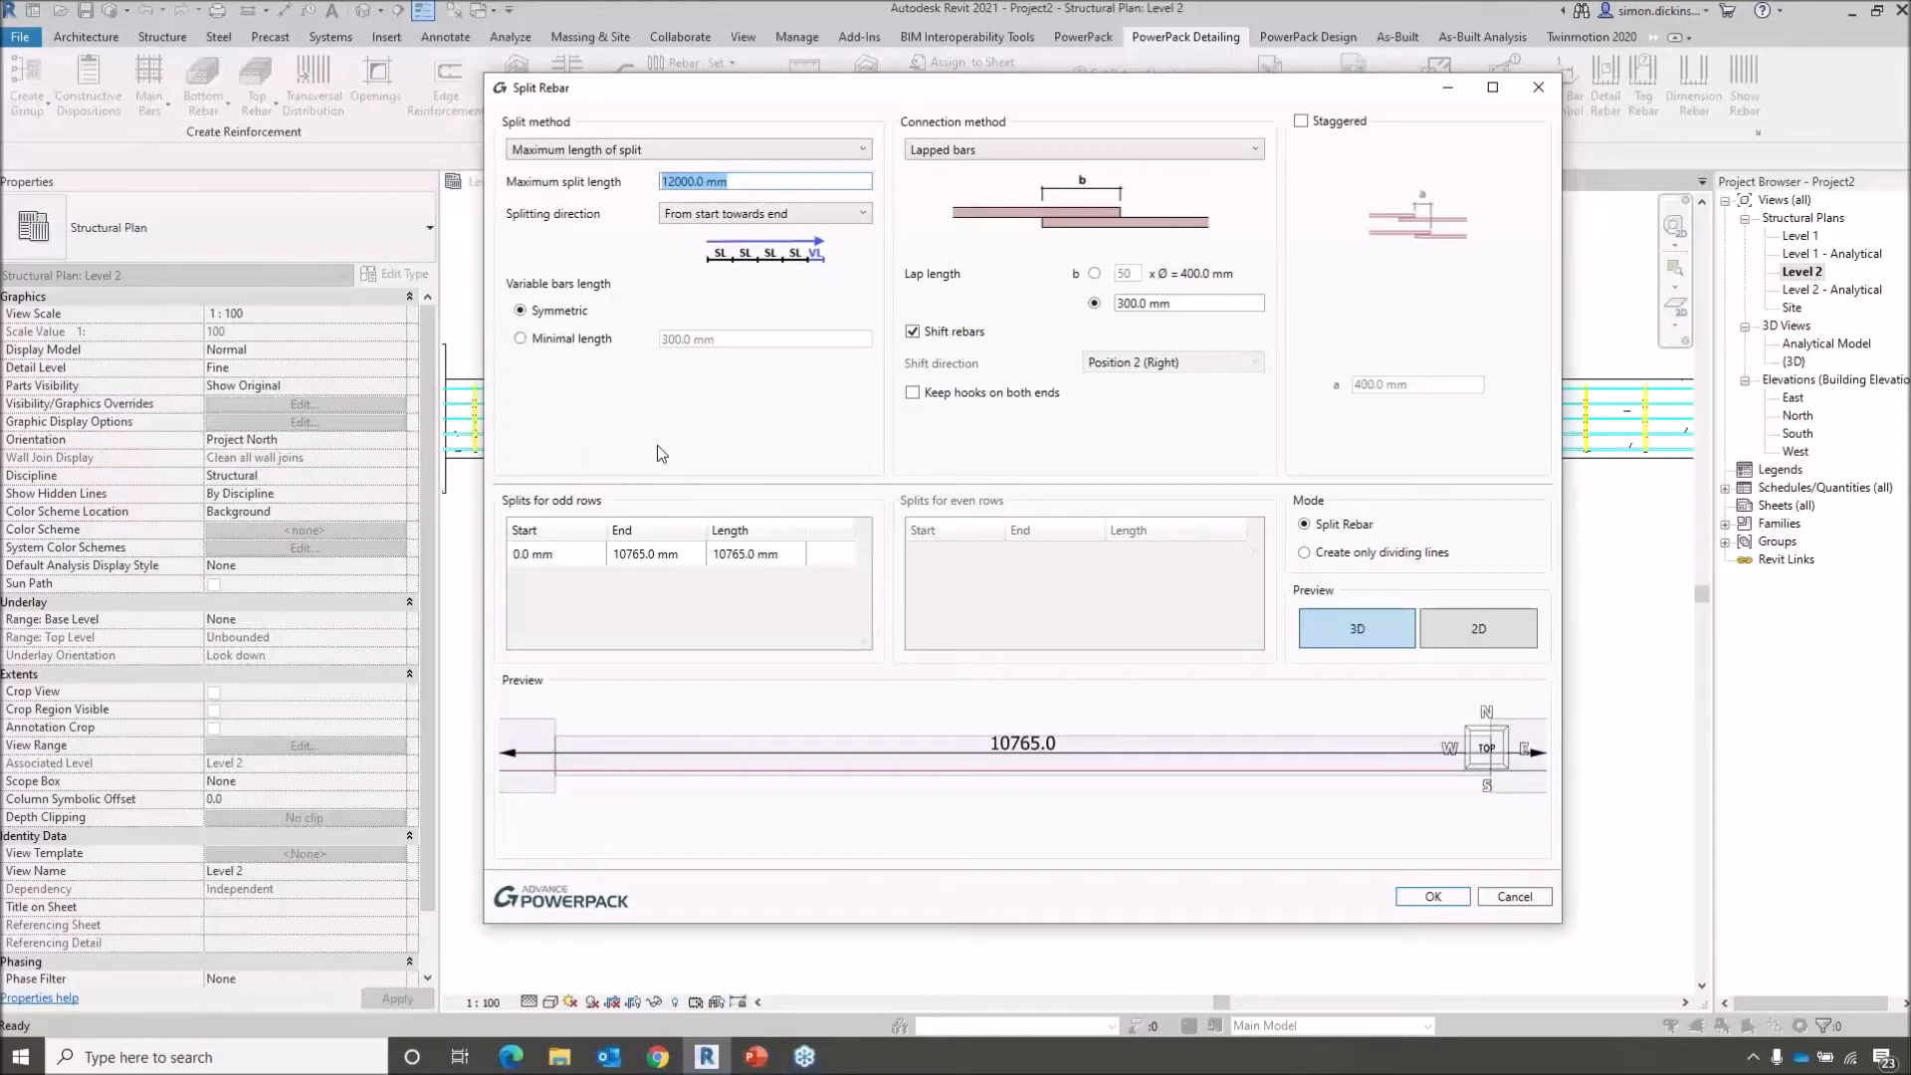
{"action": "type", "text": "4"}
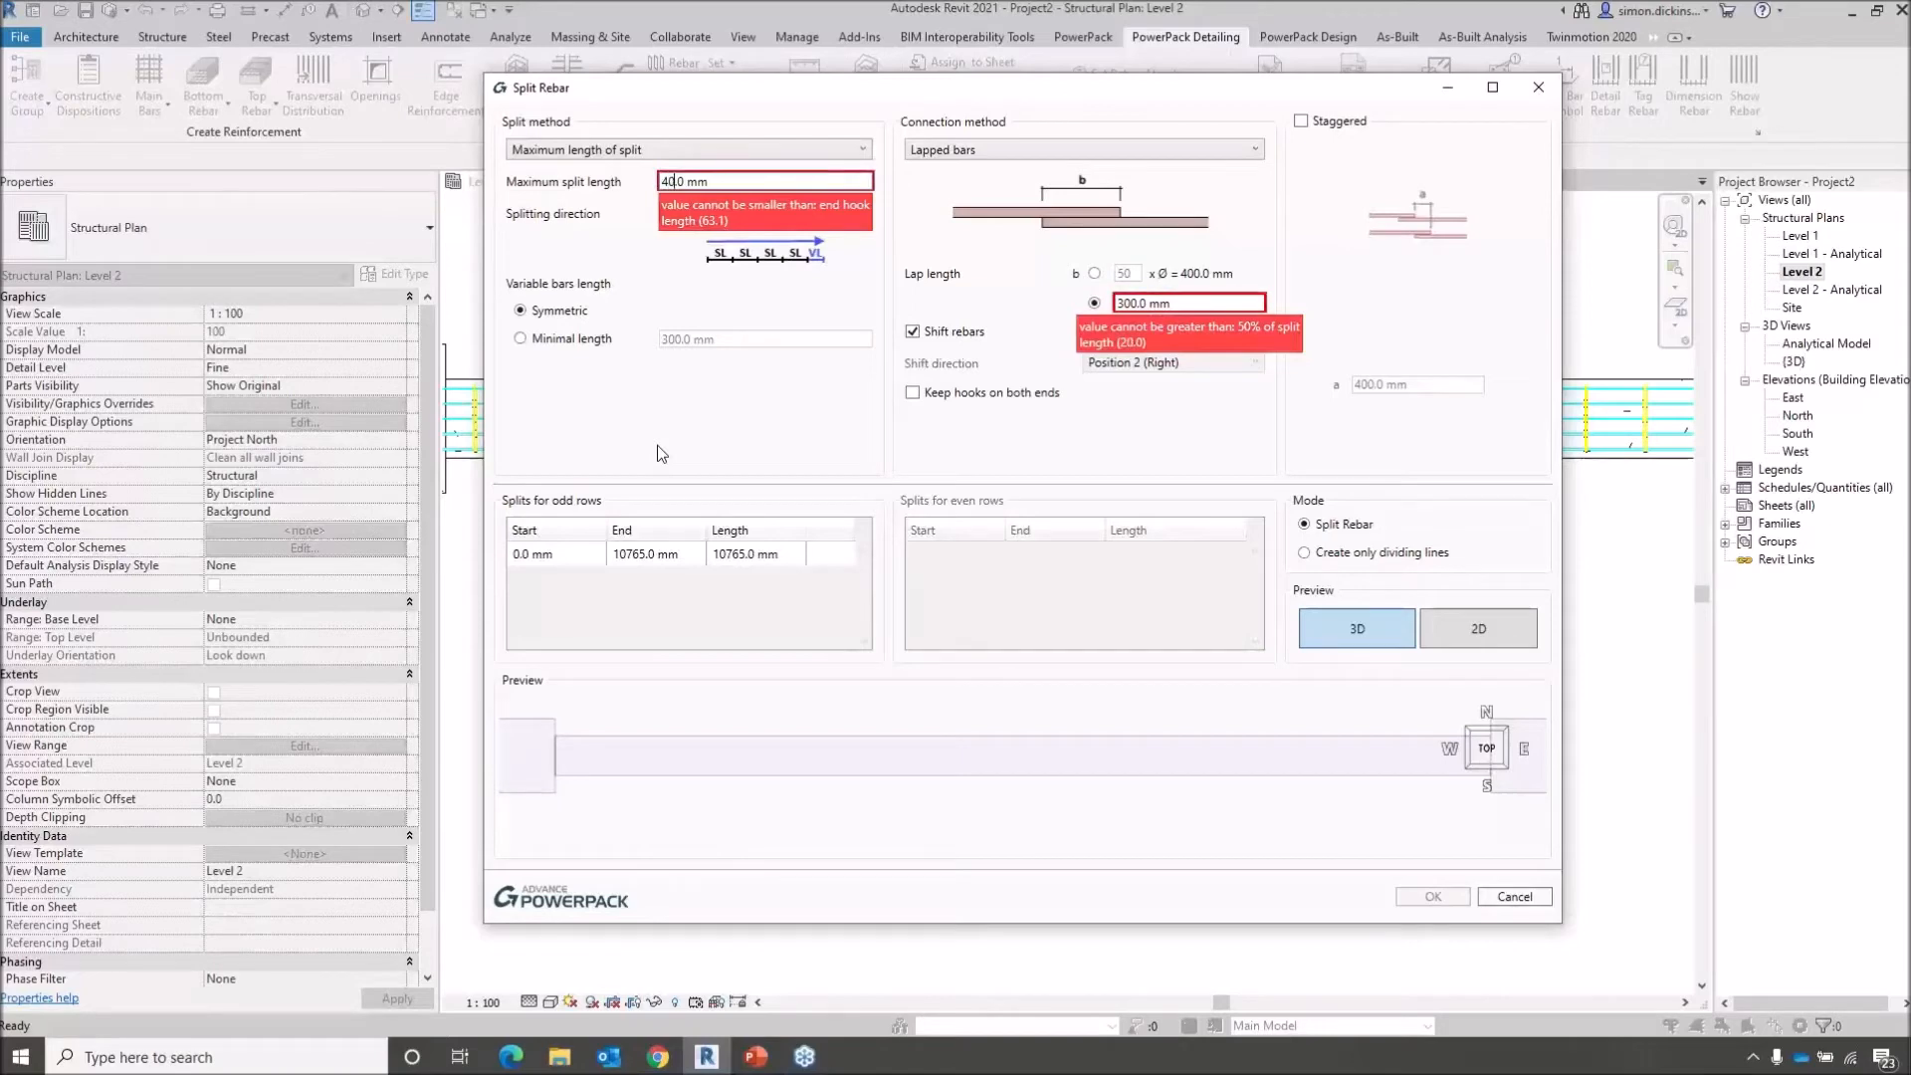
{"action": "type", "text": "000"}
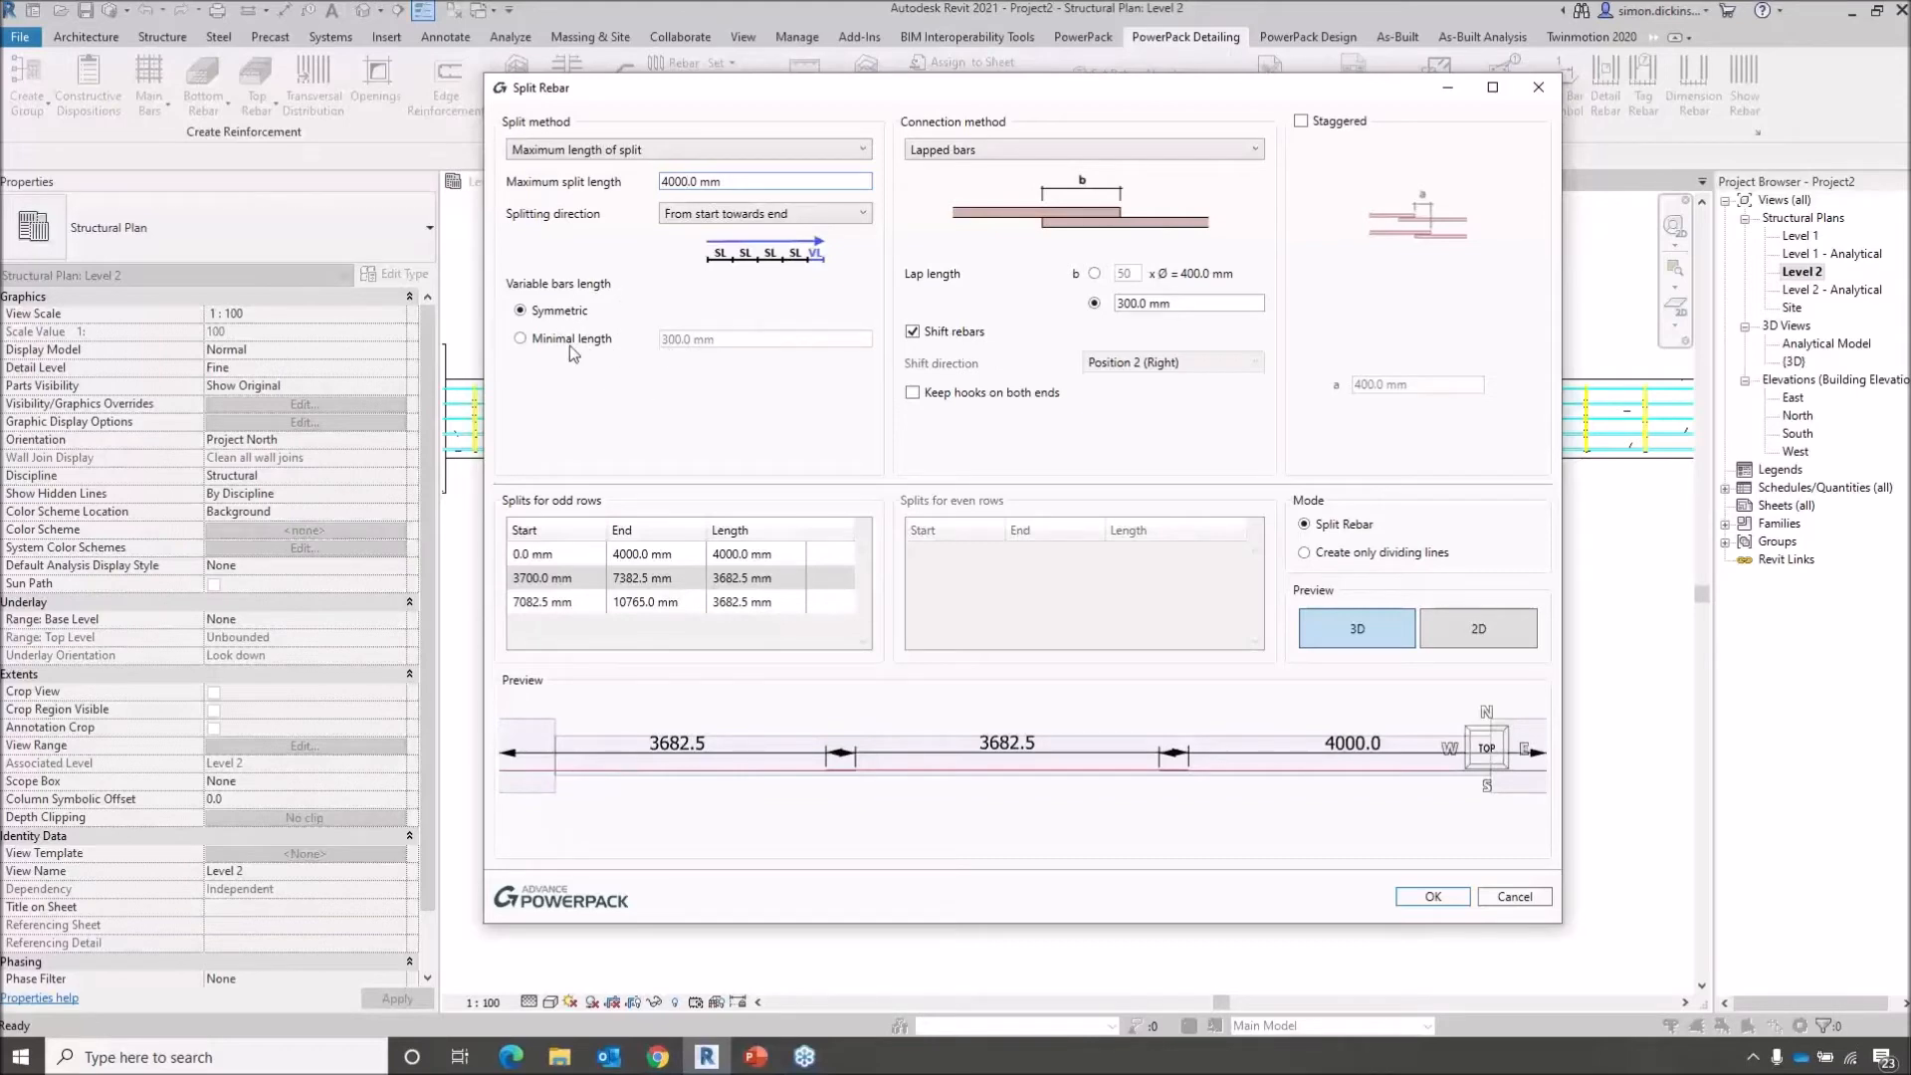
Split the bars from ends towards center with lapped connections and staggered splices, and check the laps in the plan
{"action": "left_click", "coordinate": [743, 618]}
{"action": "left_click", "coordinate": [1105, 151]}
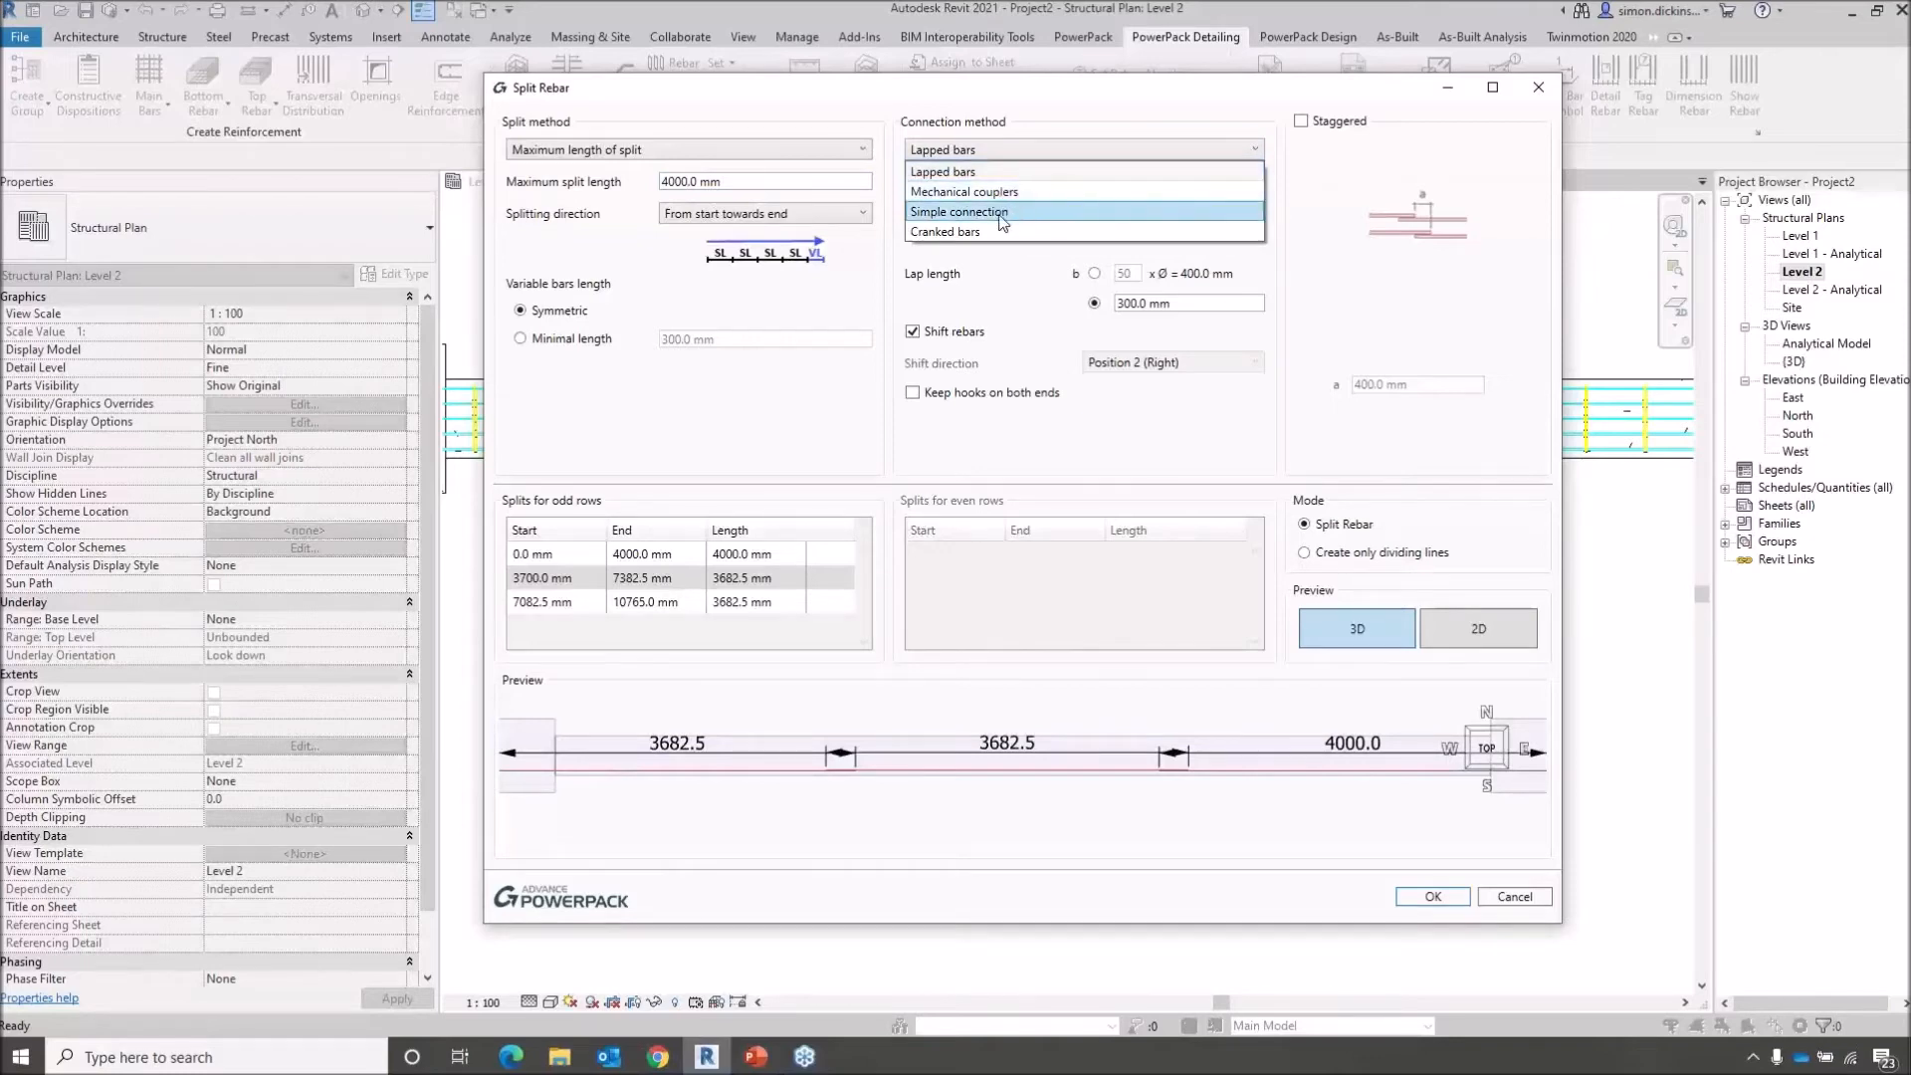
{"action": "left_click", "coordinate": [959, 173]}
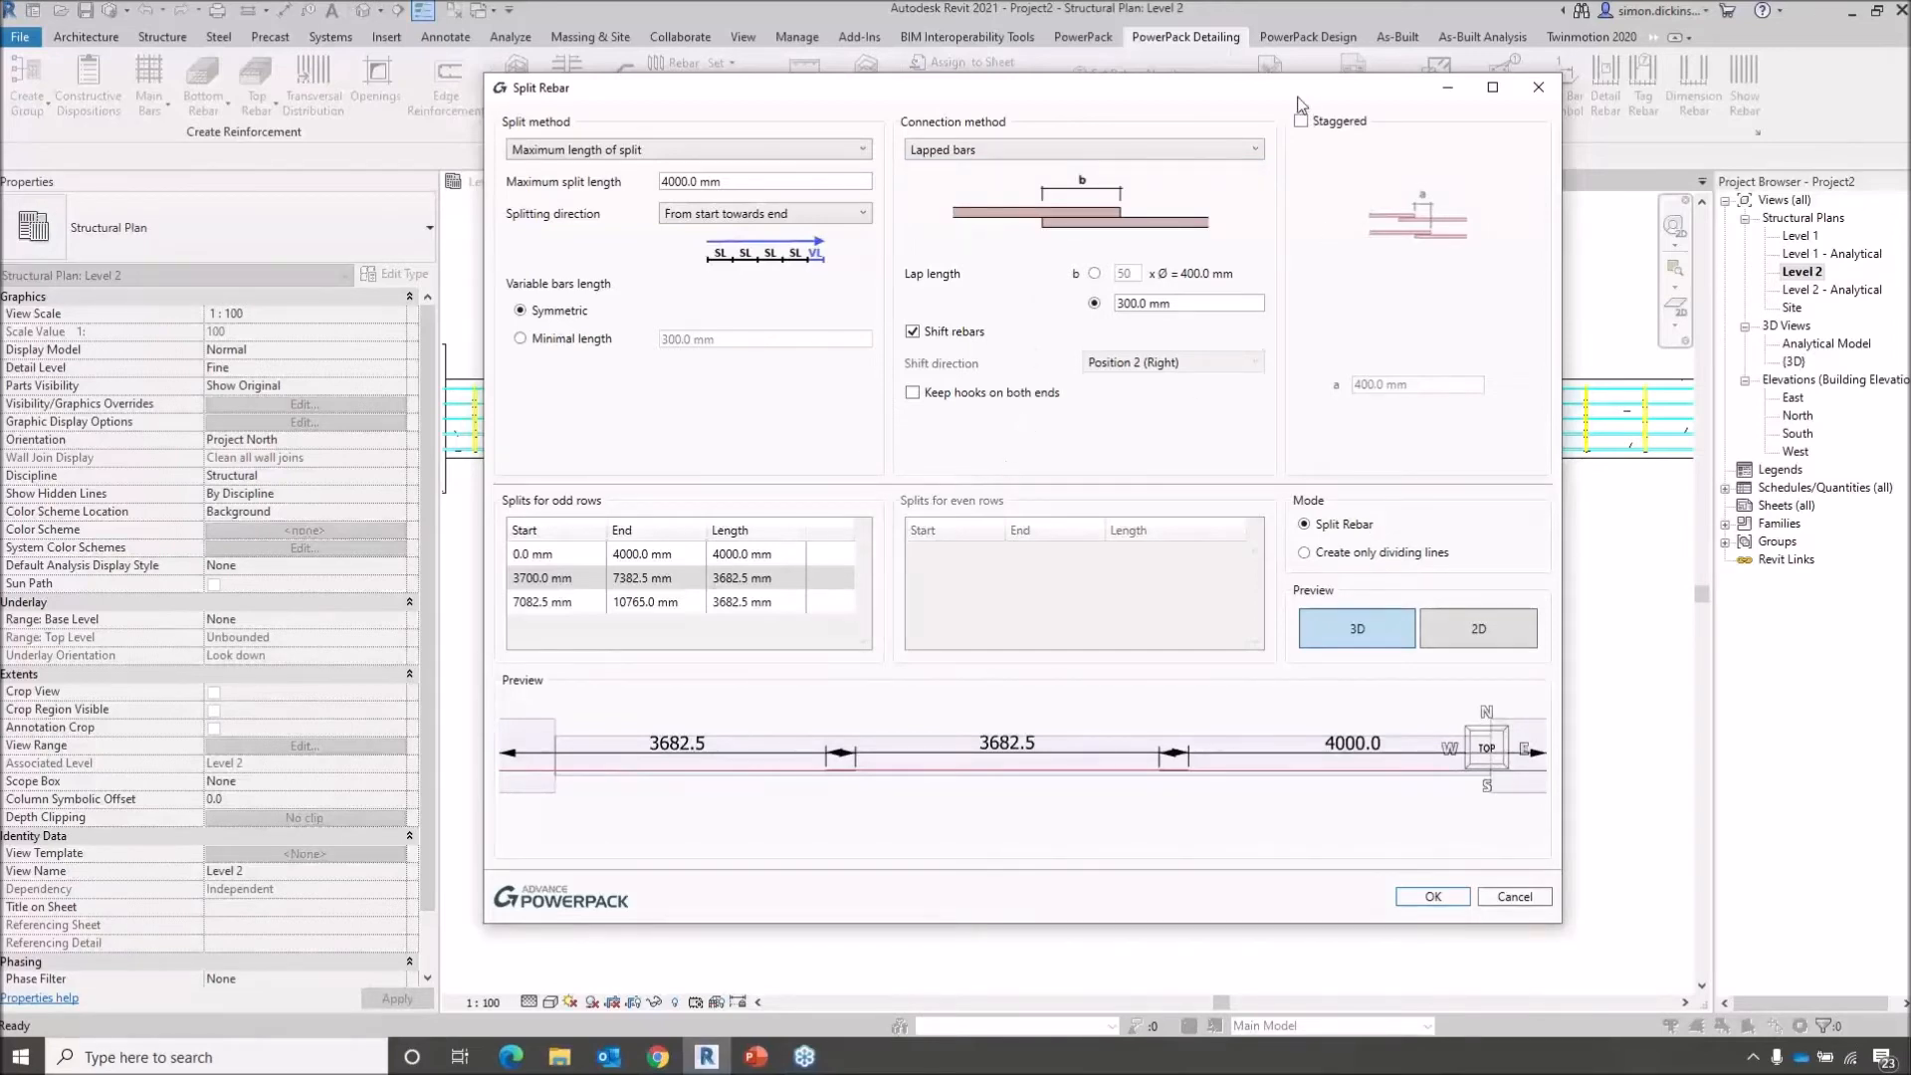
{"action": "left_click", "coordinate": [1324, 126]}
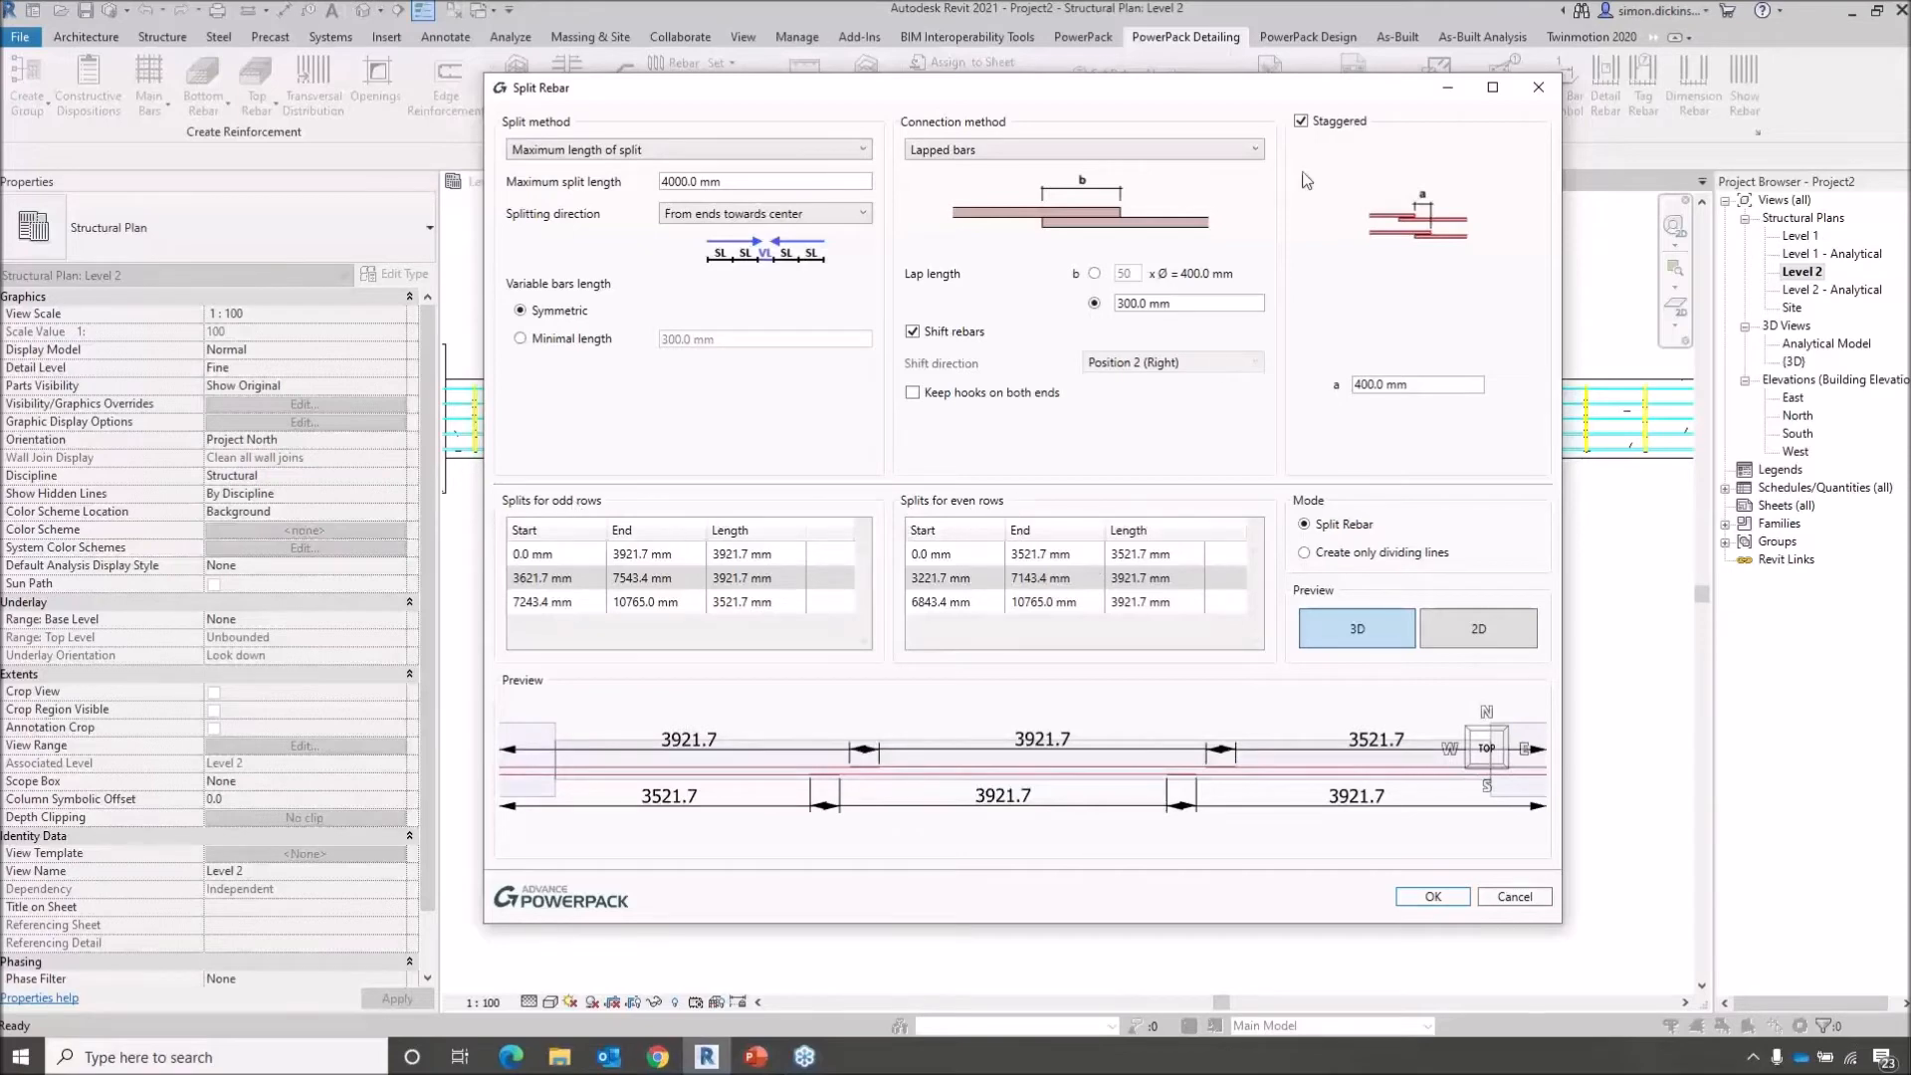
{"action": "left_click", "coordinate": [1301, 121]}
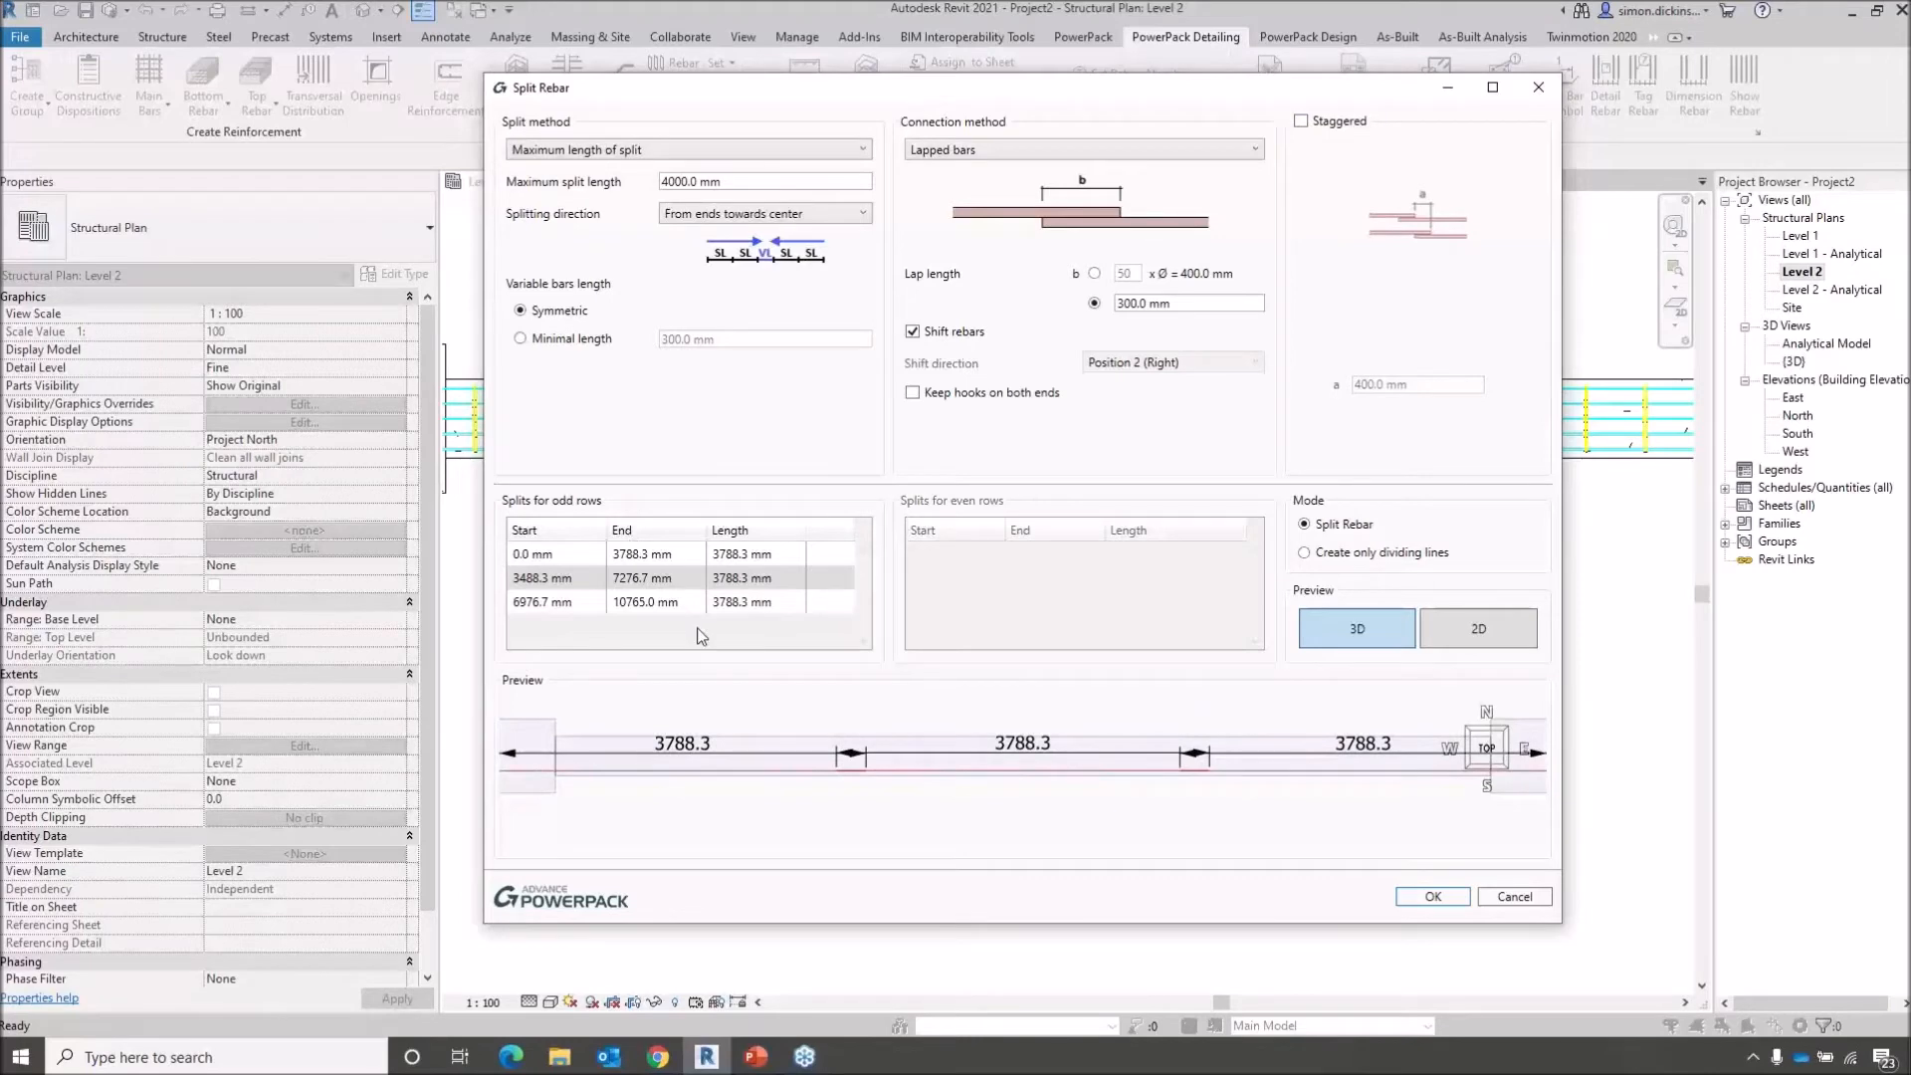
{"action": "left_click", "coordinate": [1301, 121]}
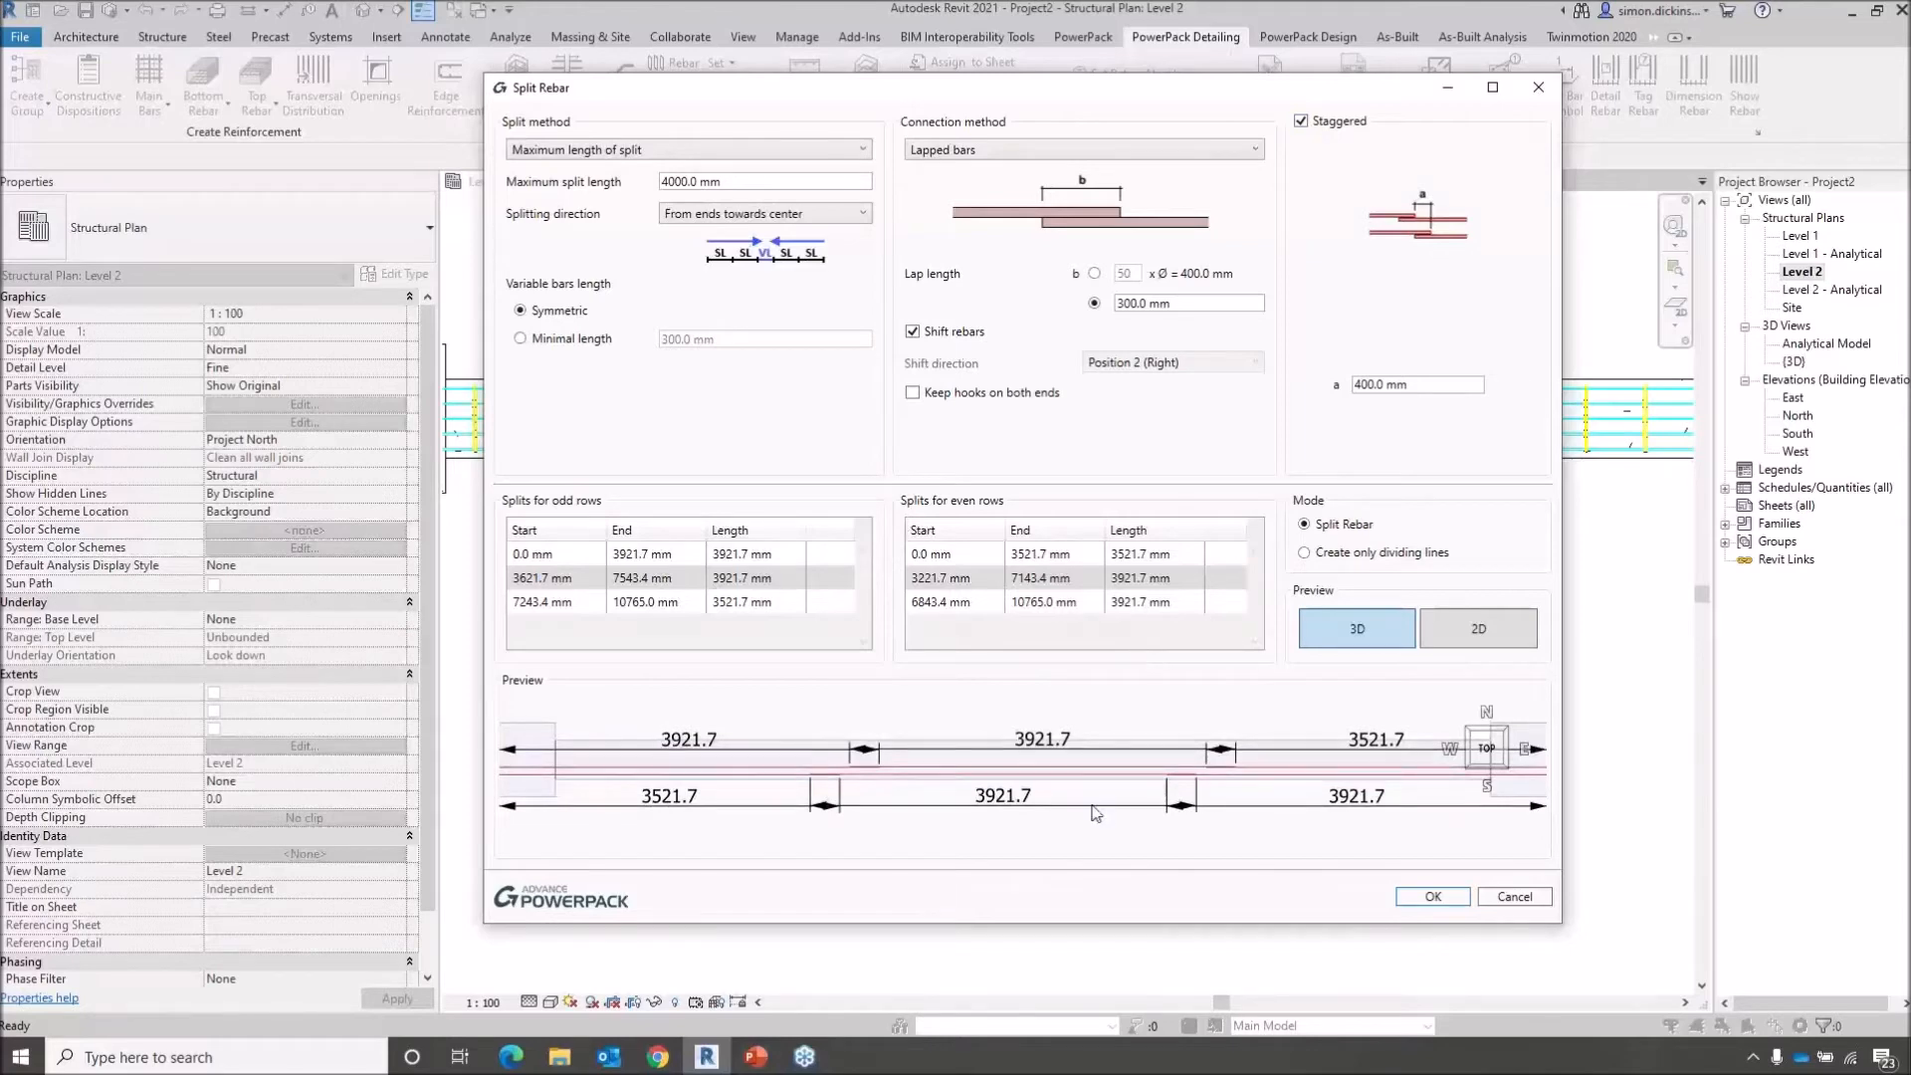
{"action": "left_click", "coordinate": [1435, 901]}
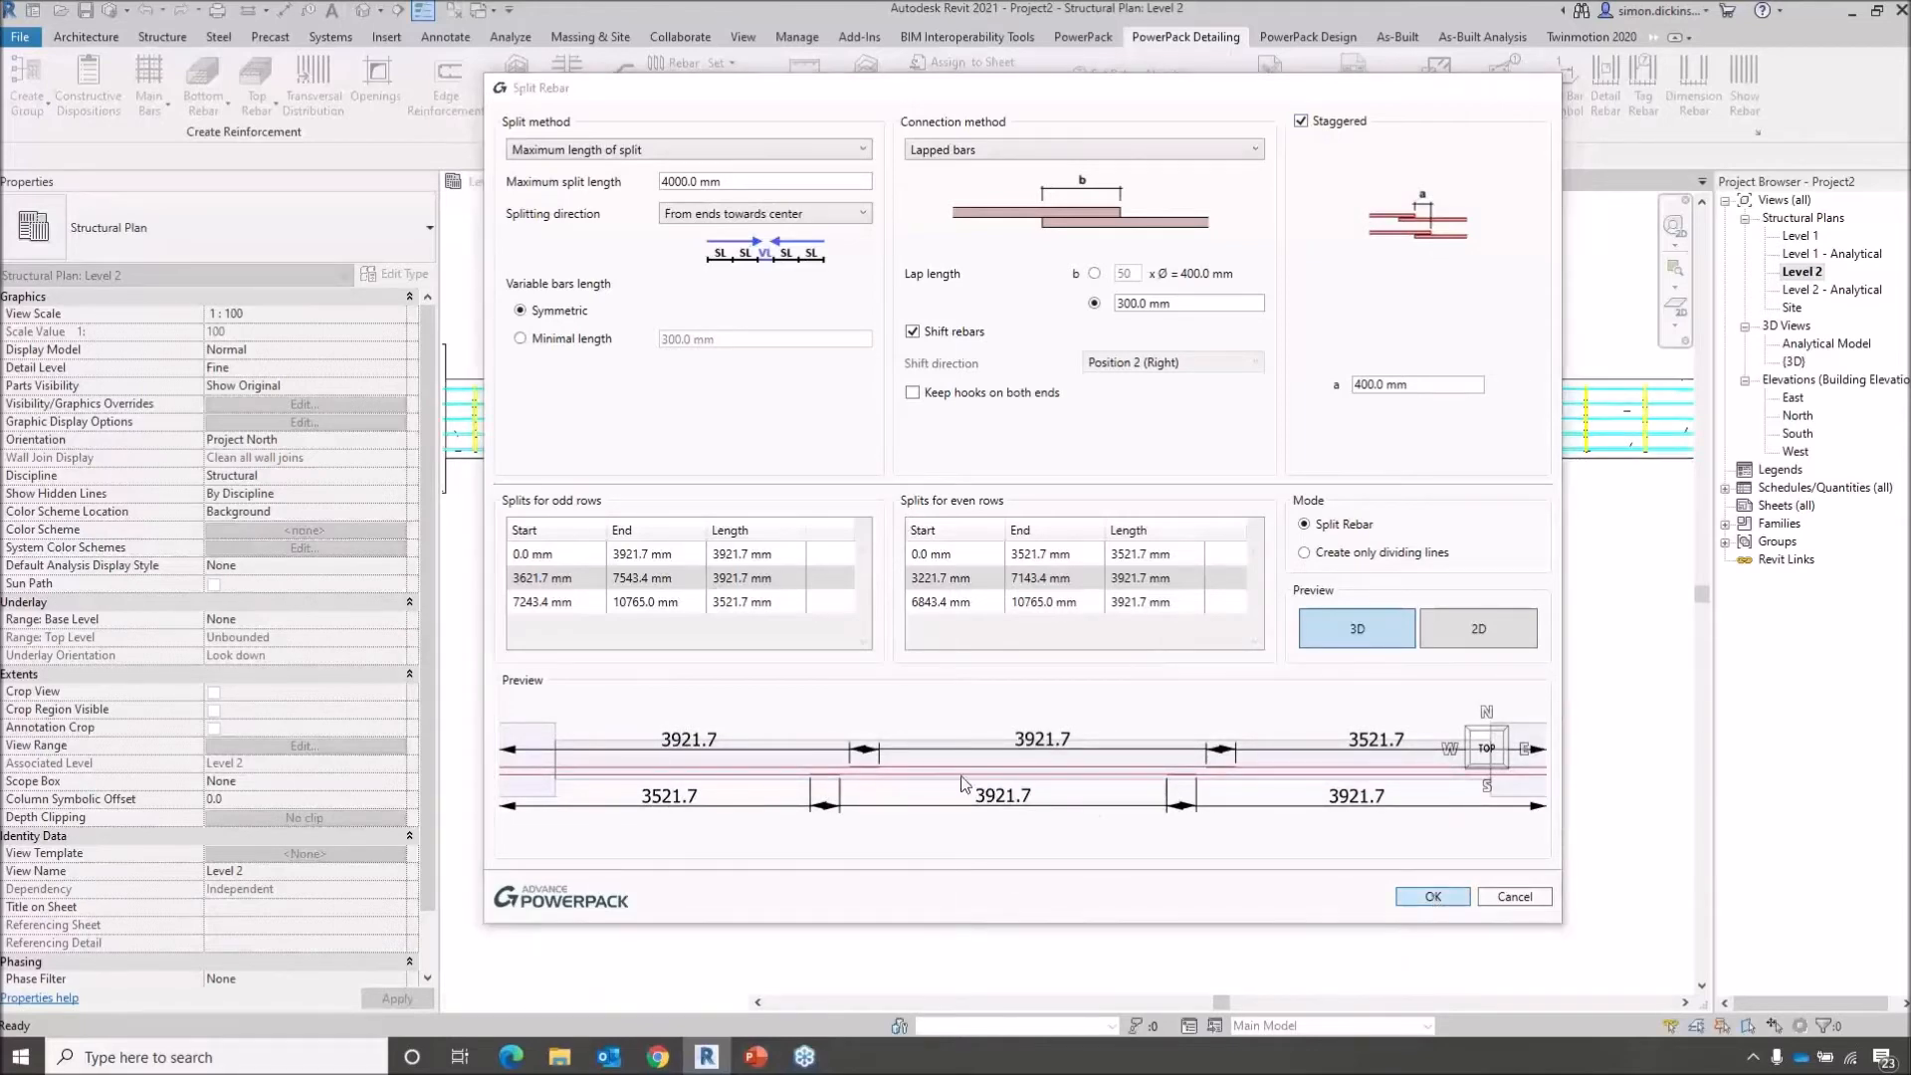
{"action": "scroll", "coordinate": [895, 640], "scroll_direction": "up", "scroll_amount": 5}
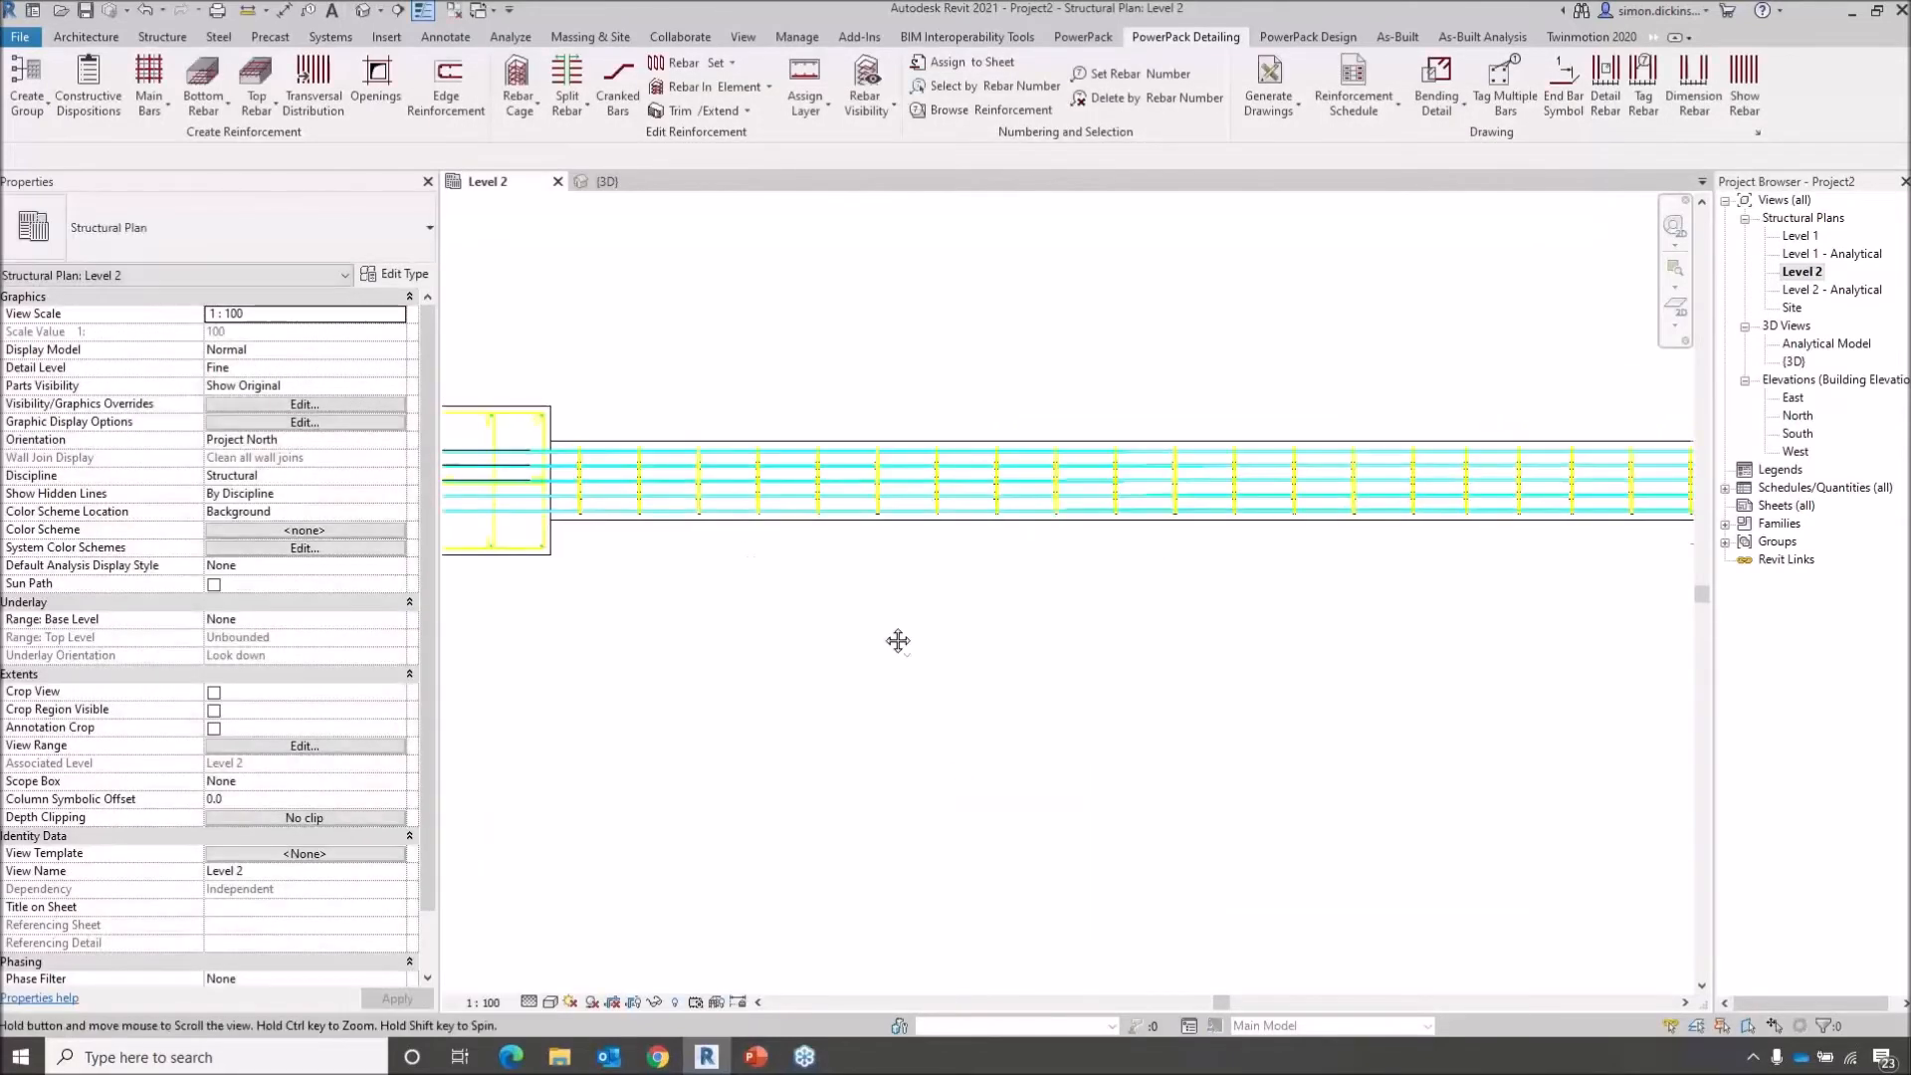
{"action": "scroll", "coordinate": [1167, 492], "scroll_direction": "up", "scroll_amount": 4}
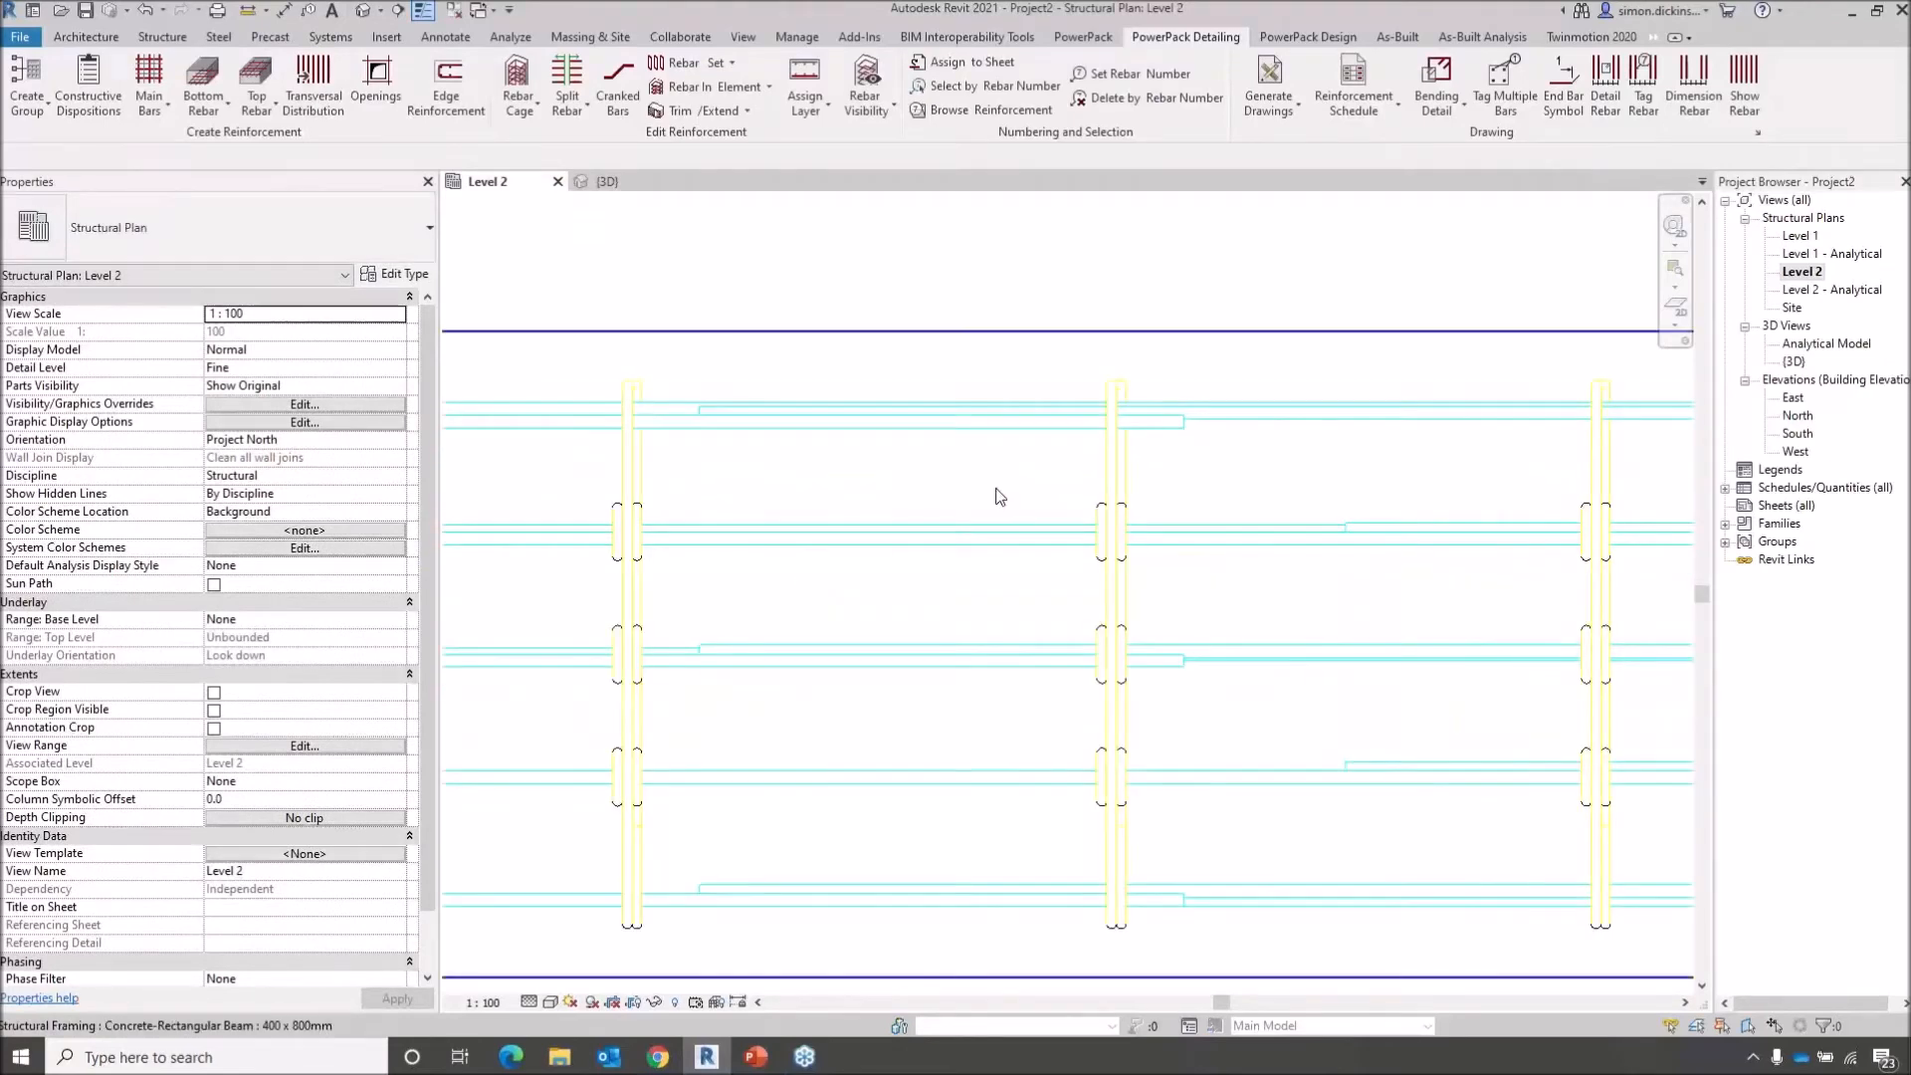
Dismiss the save reminder without saving and examine the staggered laps along the beam in the Level 2 plan
{"action": "scroll", "coordinate": [1163, 505], "scroll_direction": "up", "scroll_amount": 1}
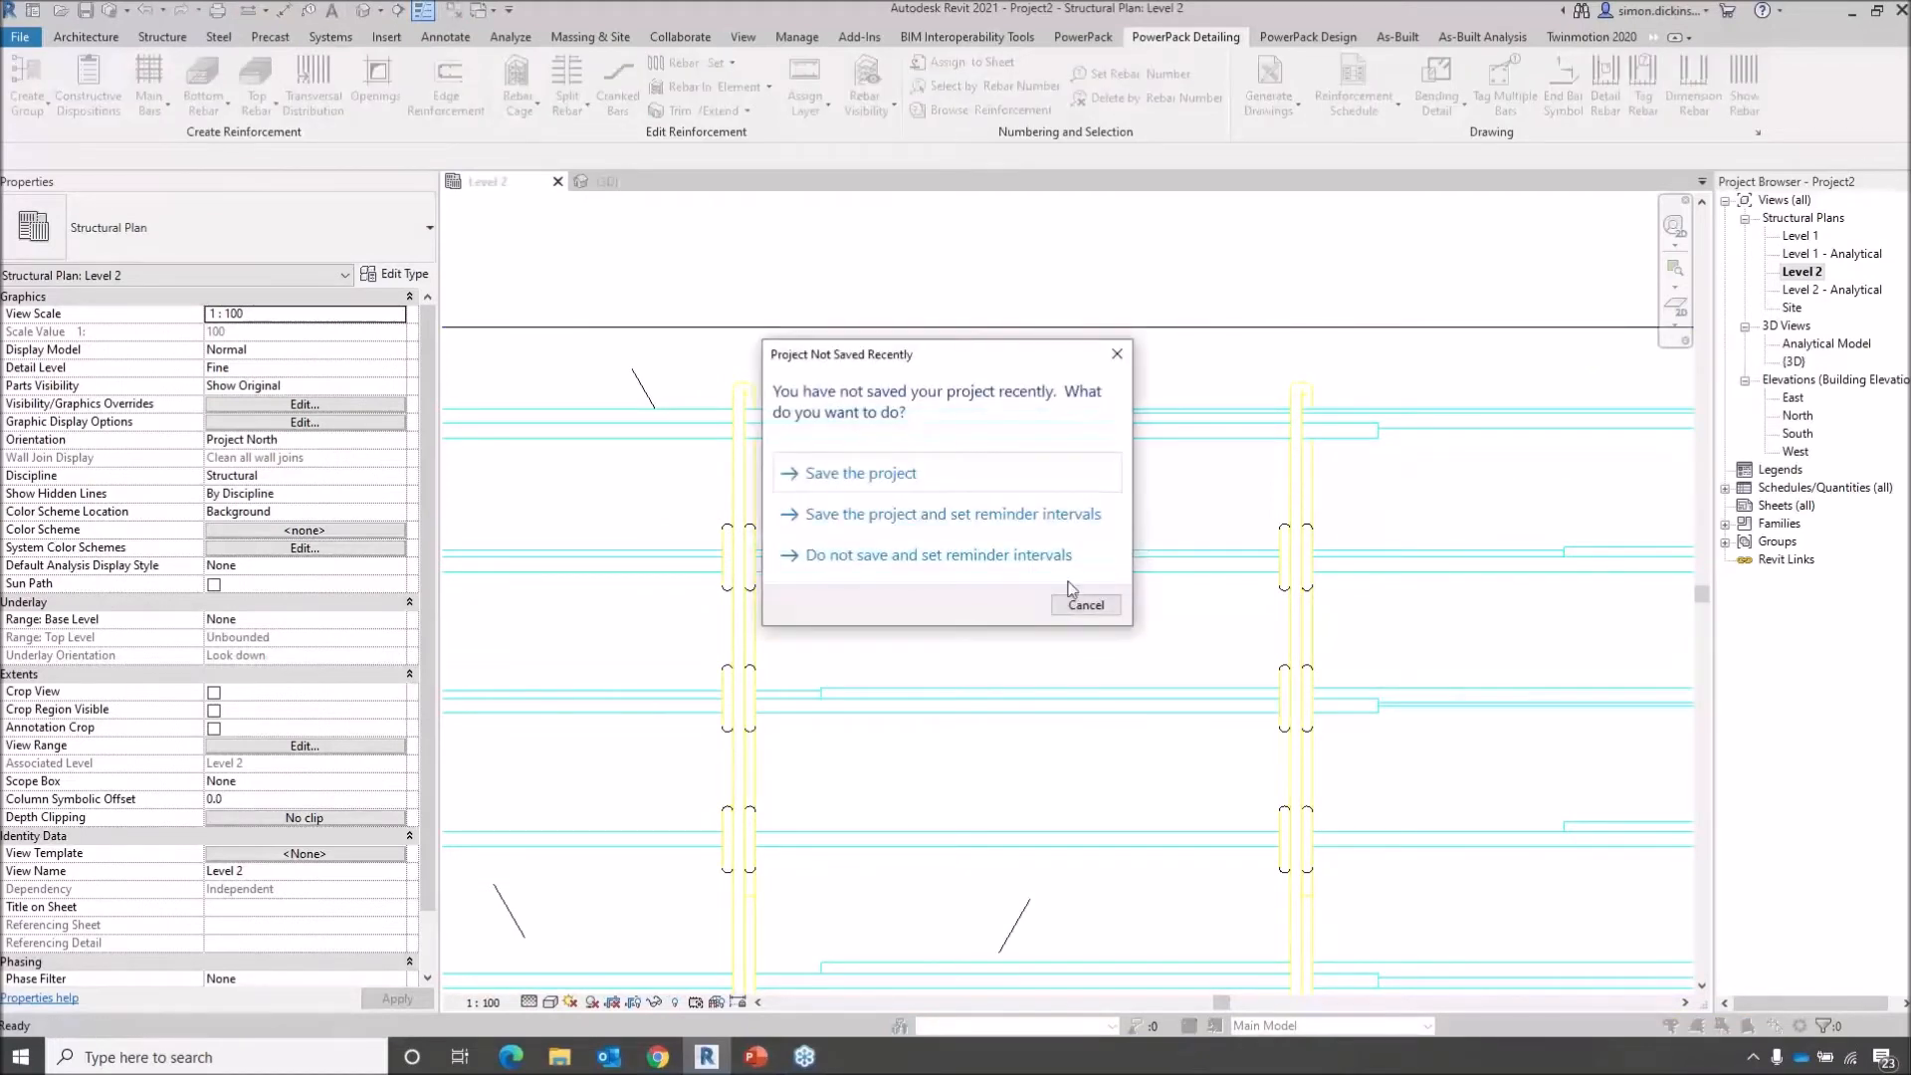
{"action": "left_click", "coordinate": [1087, 604]}
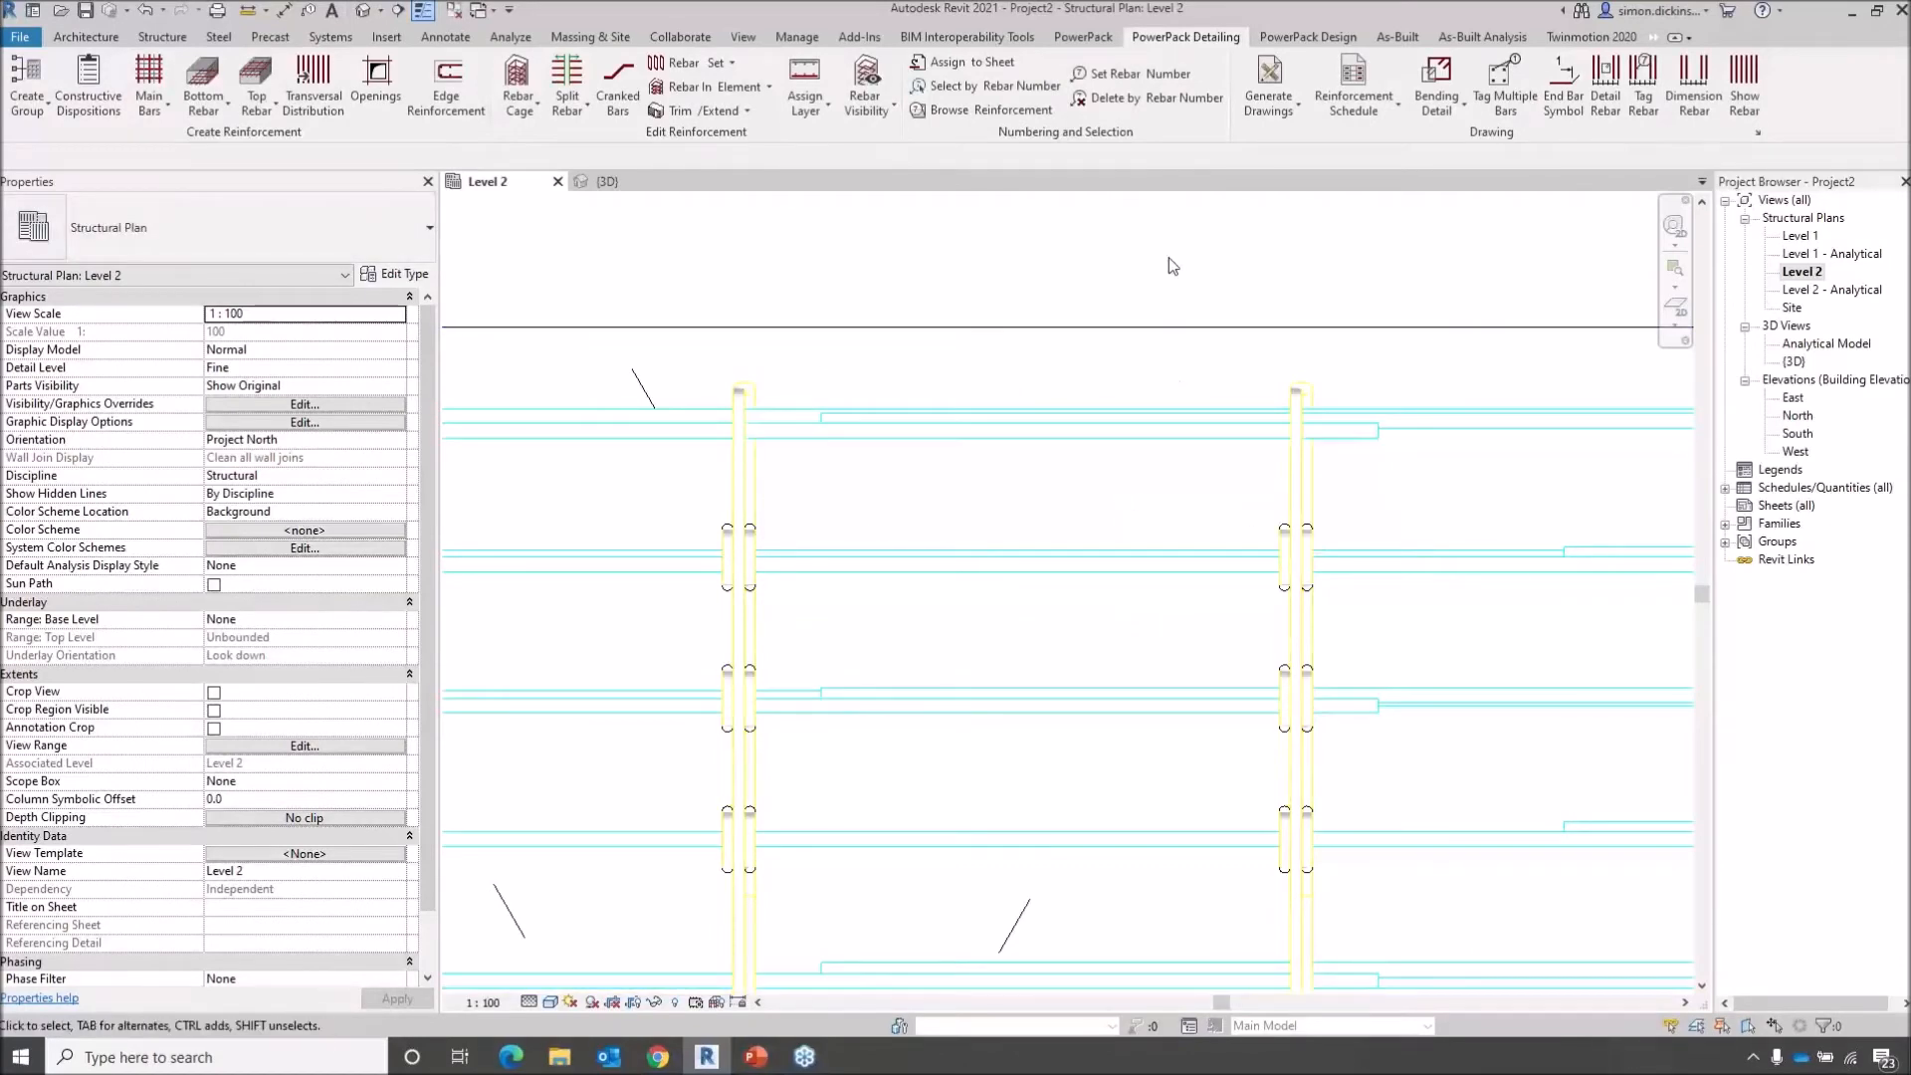
{"action": "middle_click_drag", "start_coordinate": [1319, 487], "coordinate": [945, 470]}
{"action": "scroll", "coordinate": [1204, 438], "scroll_direction": "up", "scroll_amount": 3}
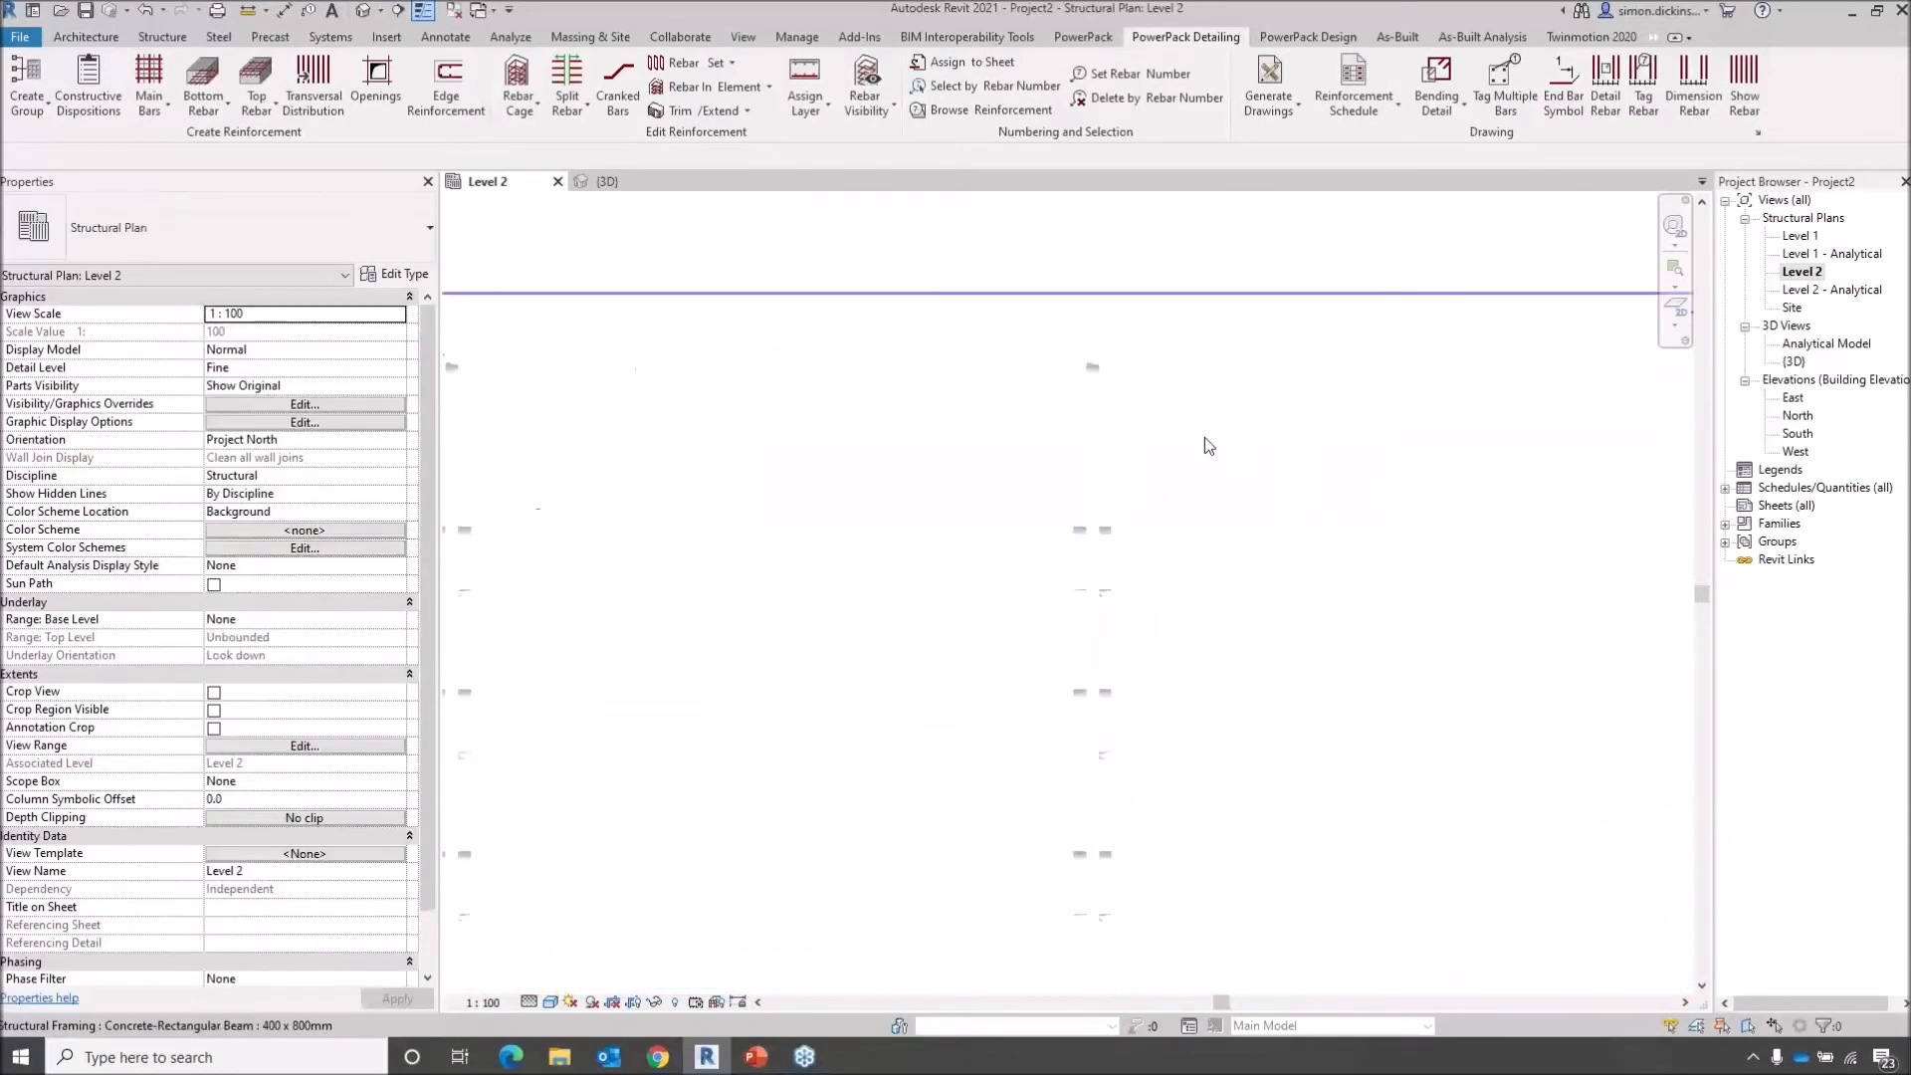
{"action": "left_click", "coordinate": [1198, 456]}
{"action": "scroll", "coordinate": [1211, 467], "scroll_direction": "down", "scroll_amount": 3}
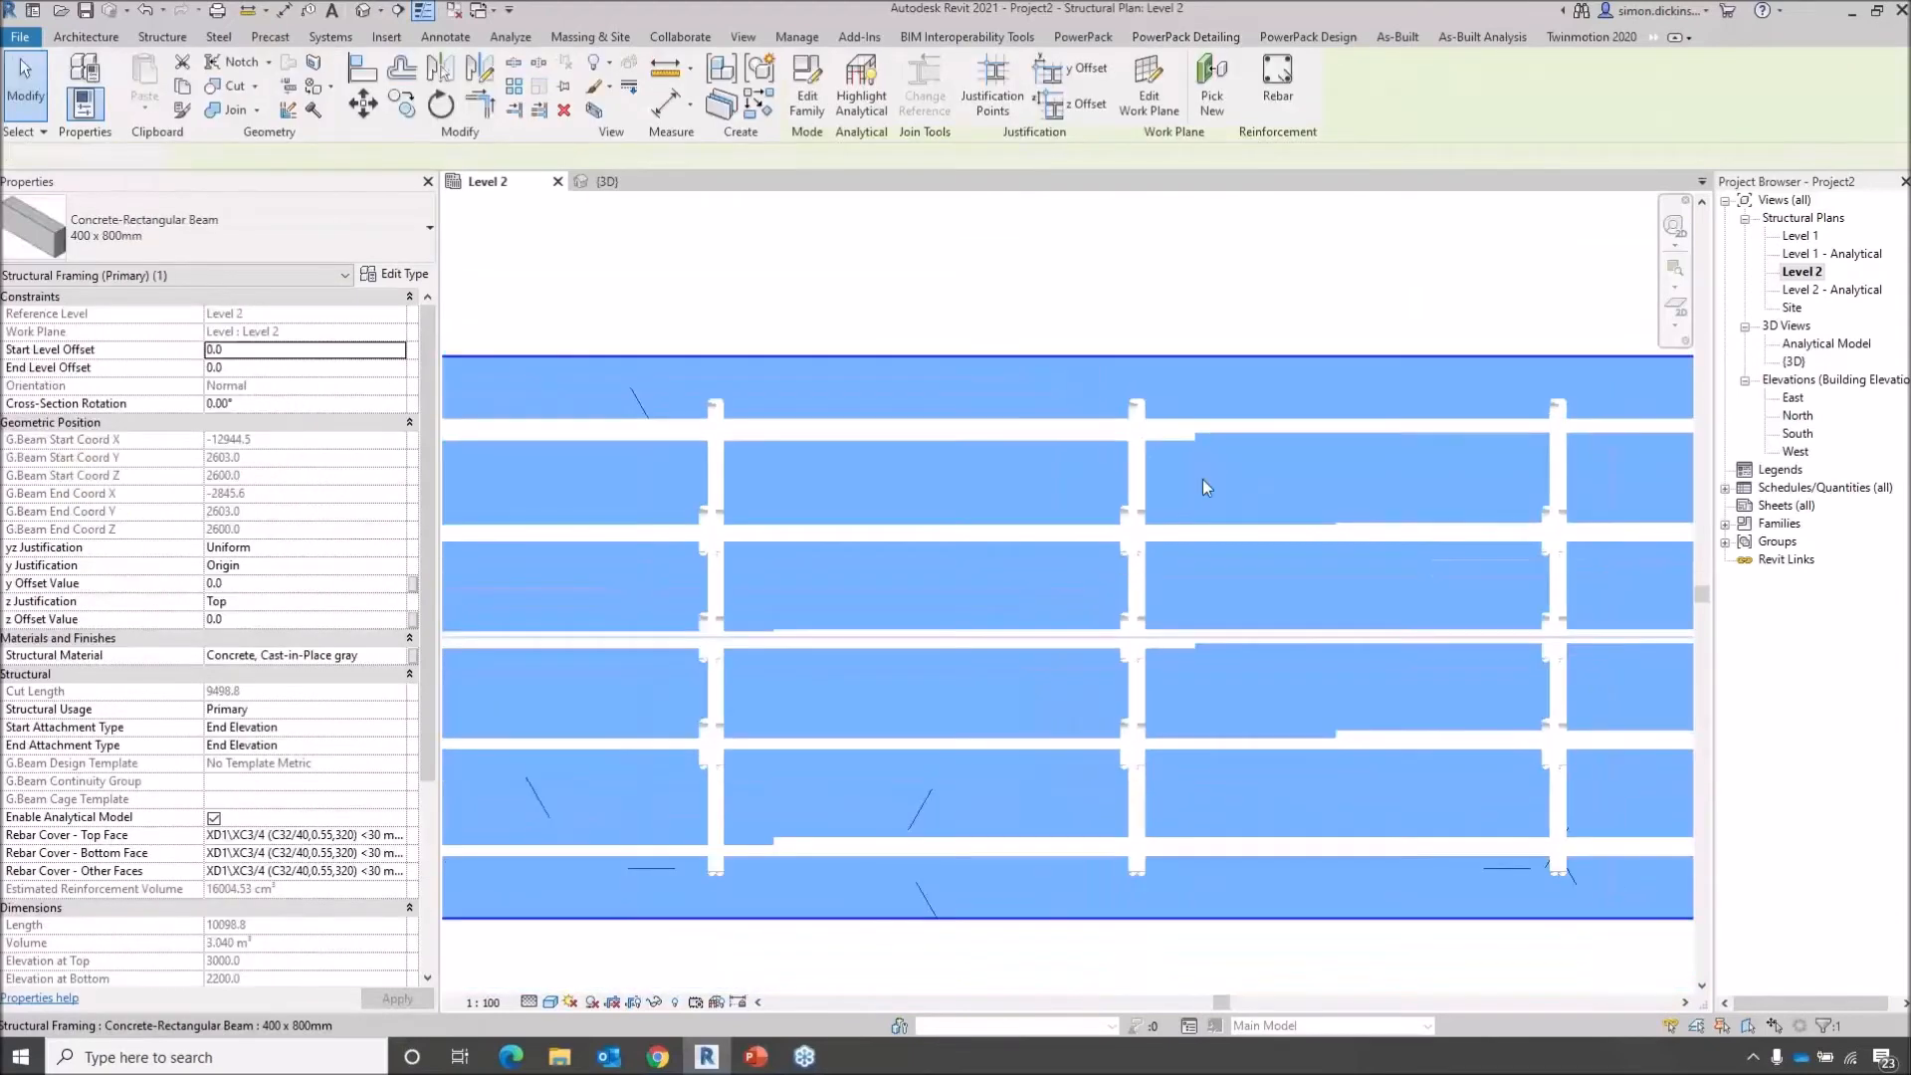
{"action": "left_click", "coordinate": [1194, 305]}
{"action": "scroll", "coordinate": [1186, 379], "scroll_direction": "down", "scroll_amount": 5}
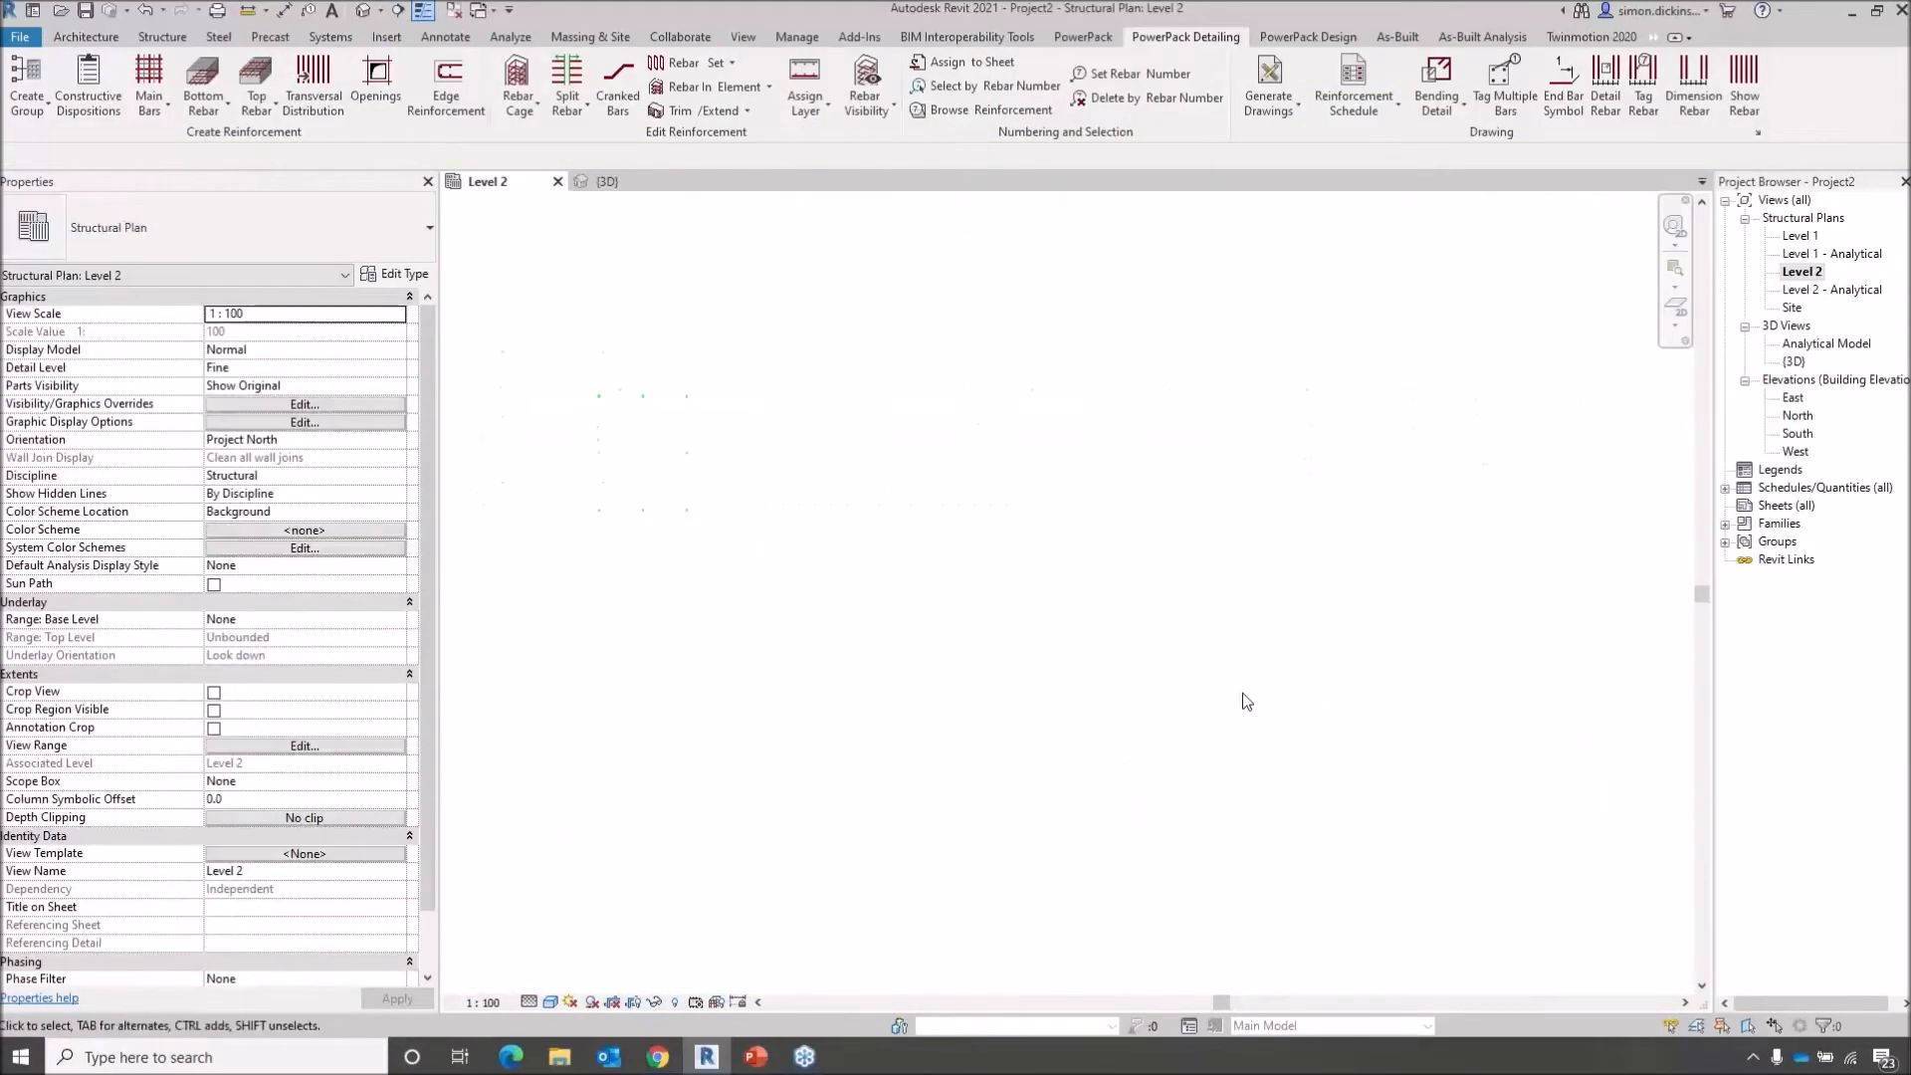
{"action": "middle_click_drag", "start_coordinate": [1110, 616], "coordinate": [1271, 644]}
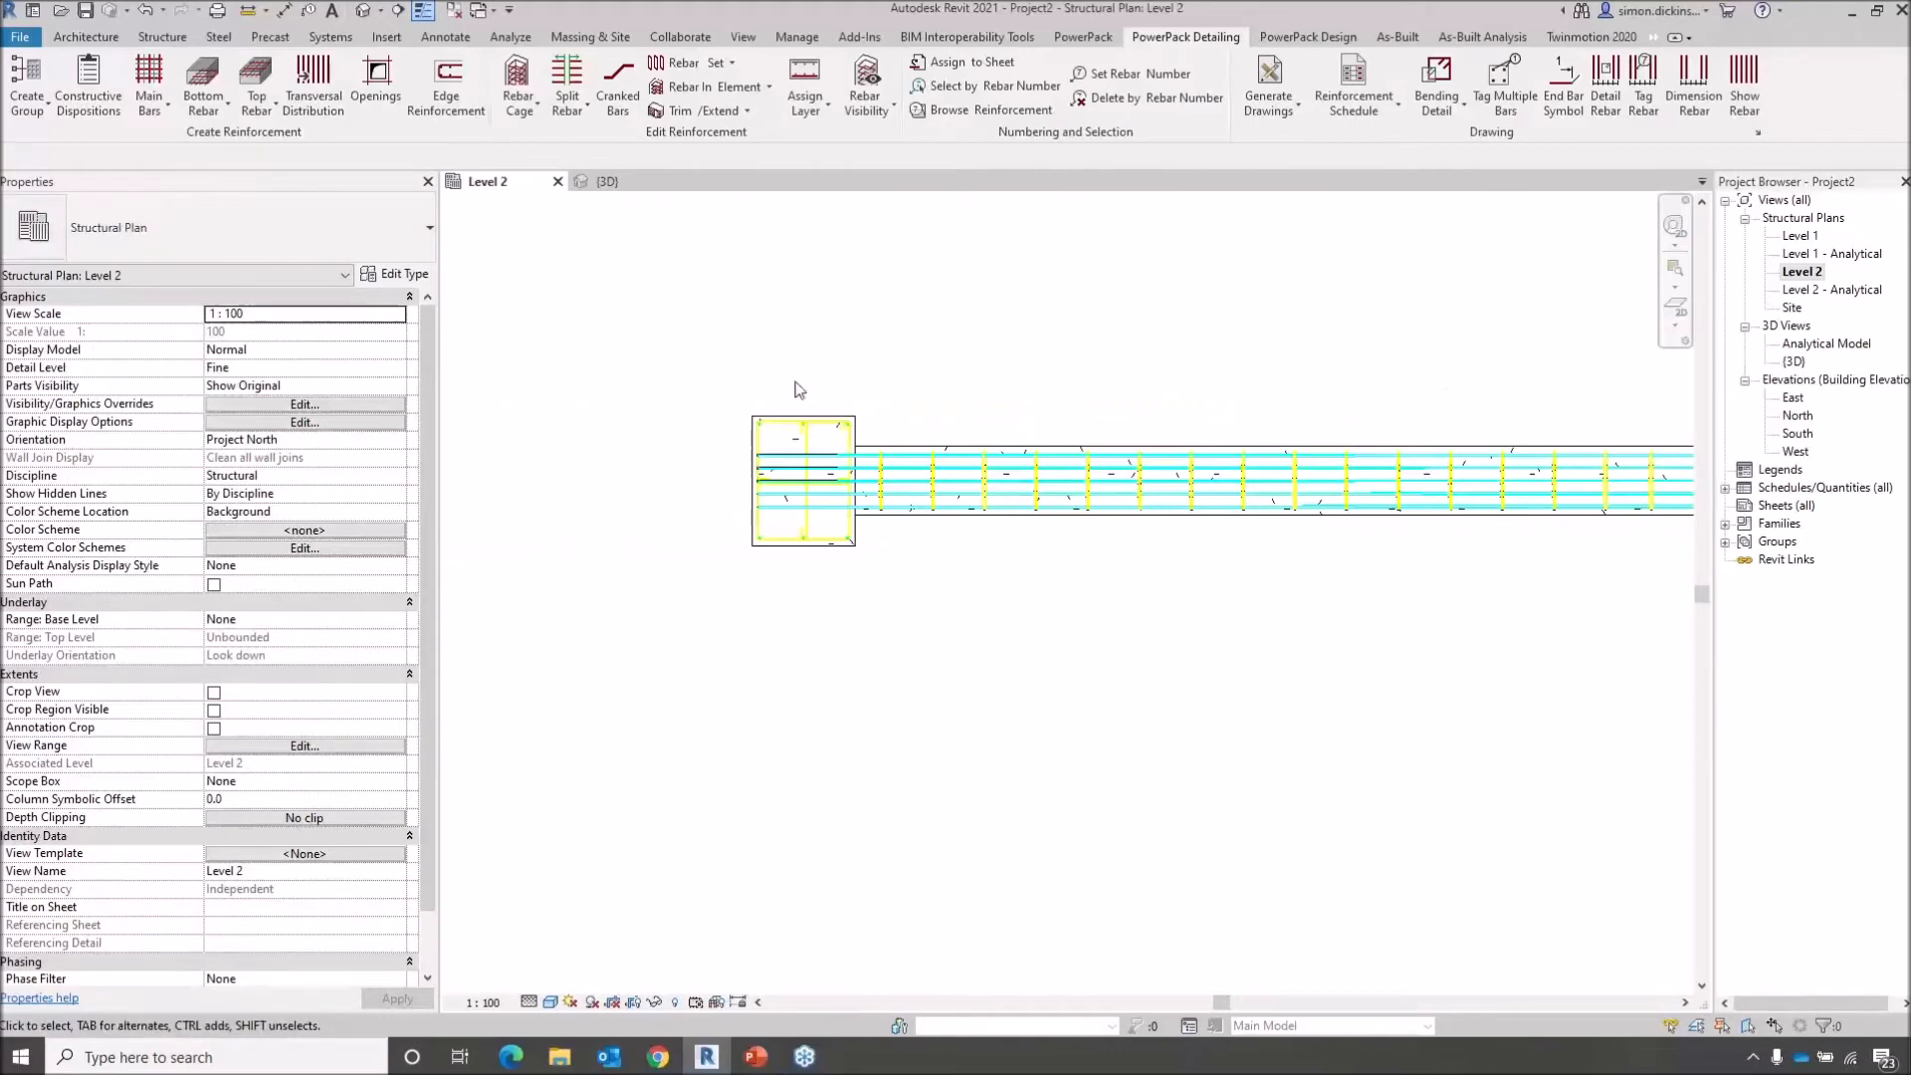
{"action": "scroll", "coordinate": [1423, 427], "scroll_direction": "up", "scroll_amount": 2}
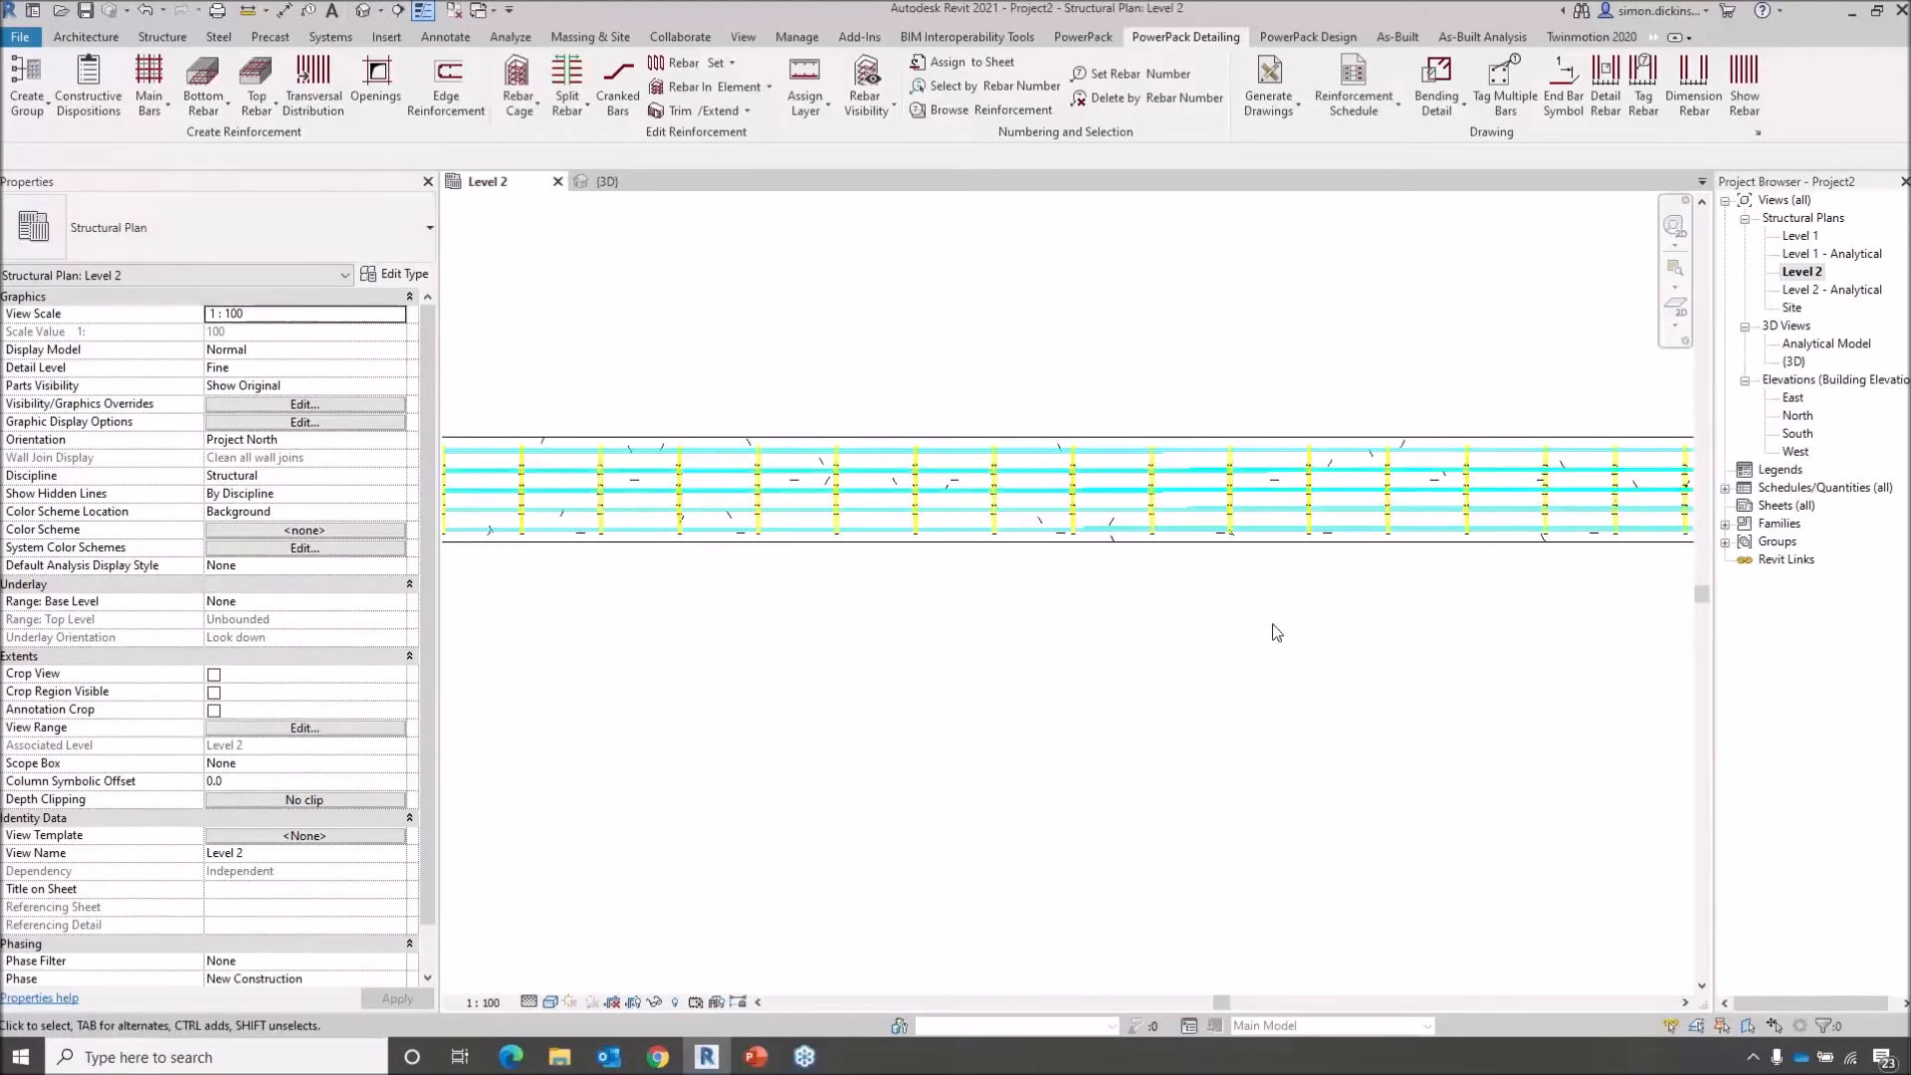
{"action": "scroll", "coordinate": [1130, 464], "scroll_direction": "up", "scroll_amount": 3}
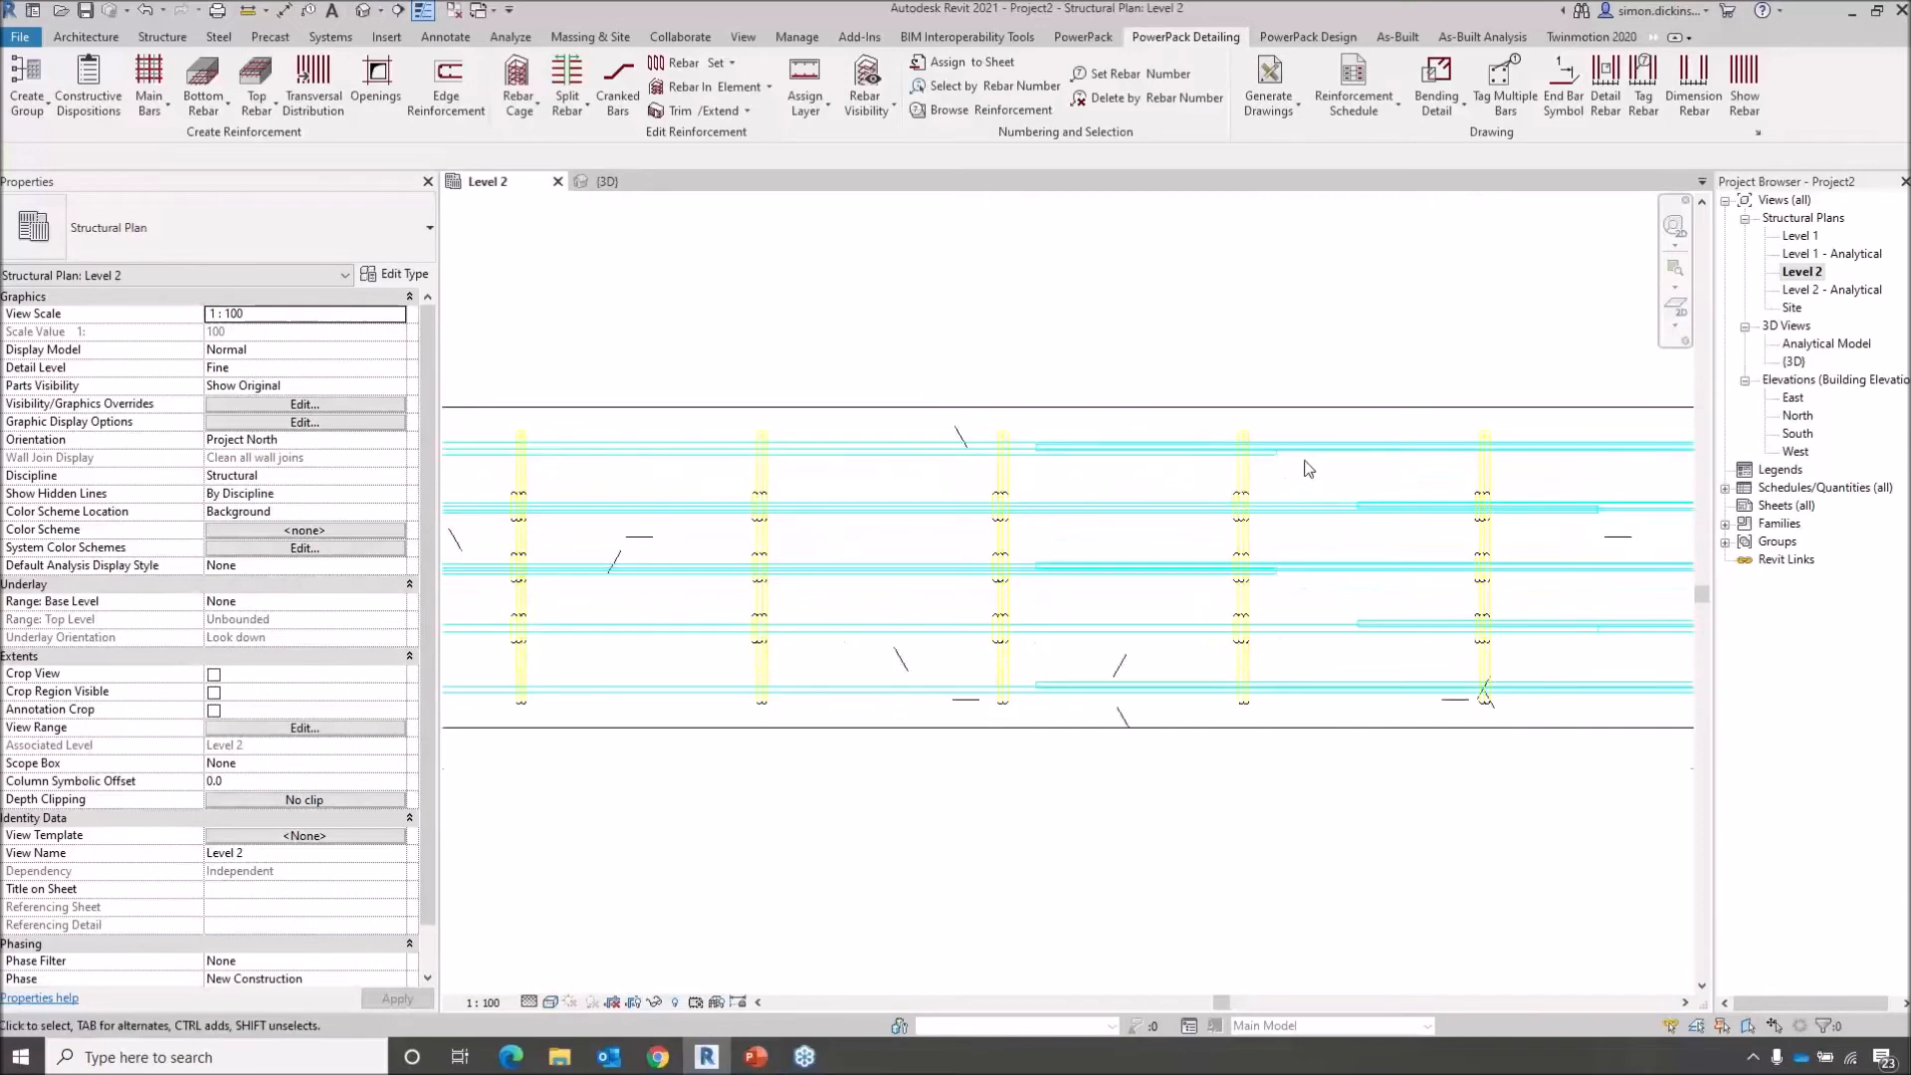
{"action": "scroll", "coordinate": [1299, 460], "scroll_direction": "up", "scroll_amount": 3}
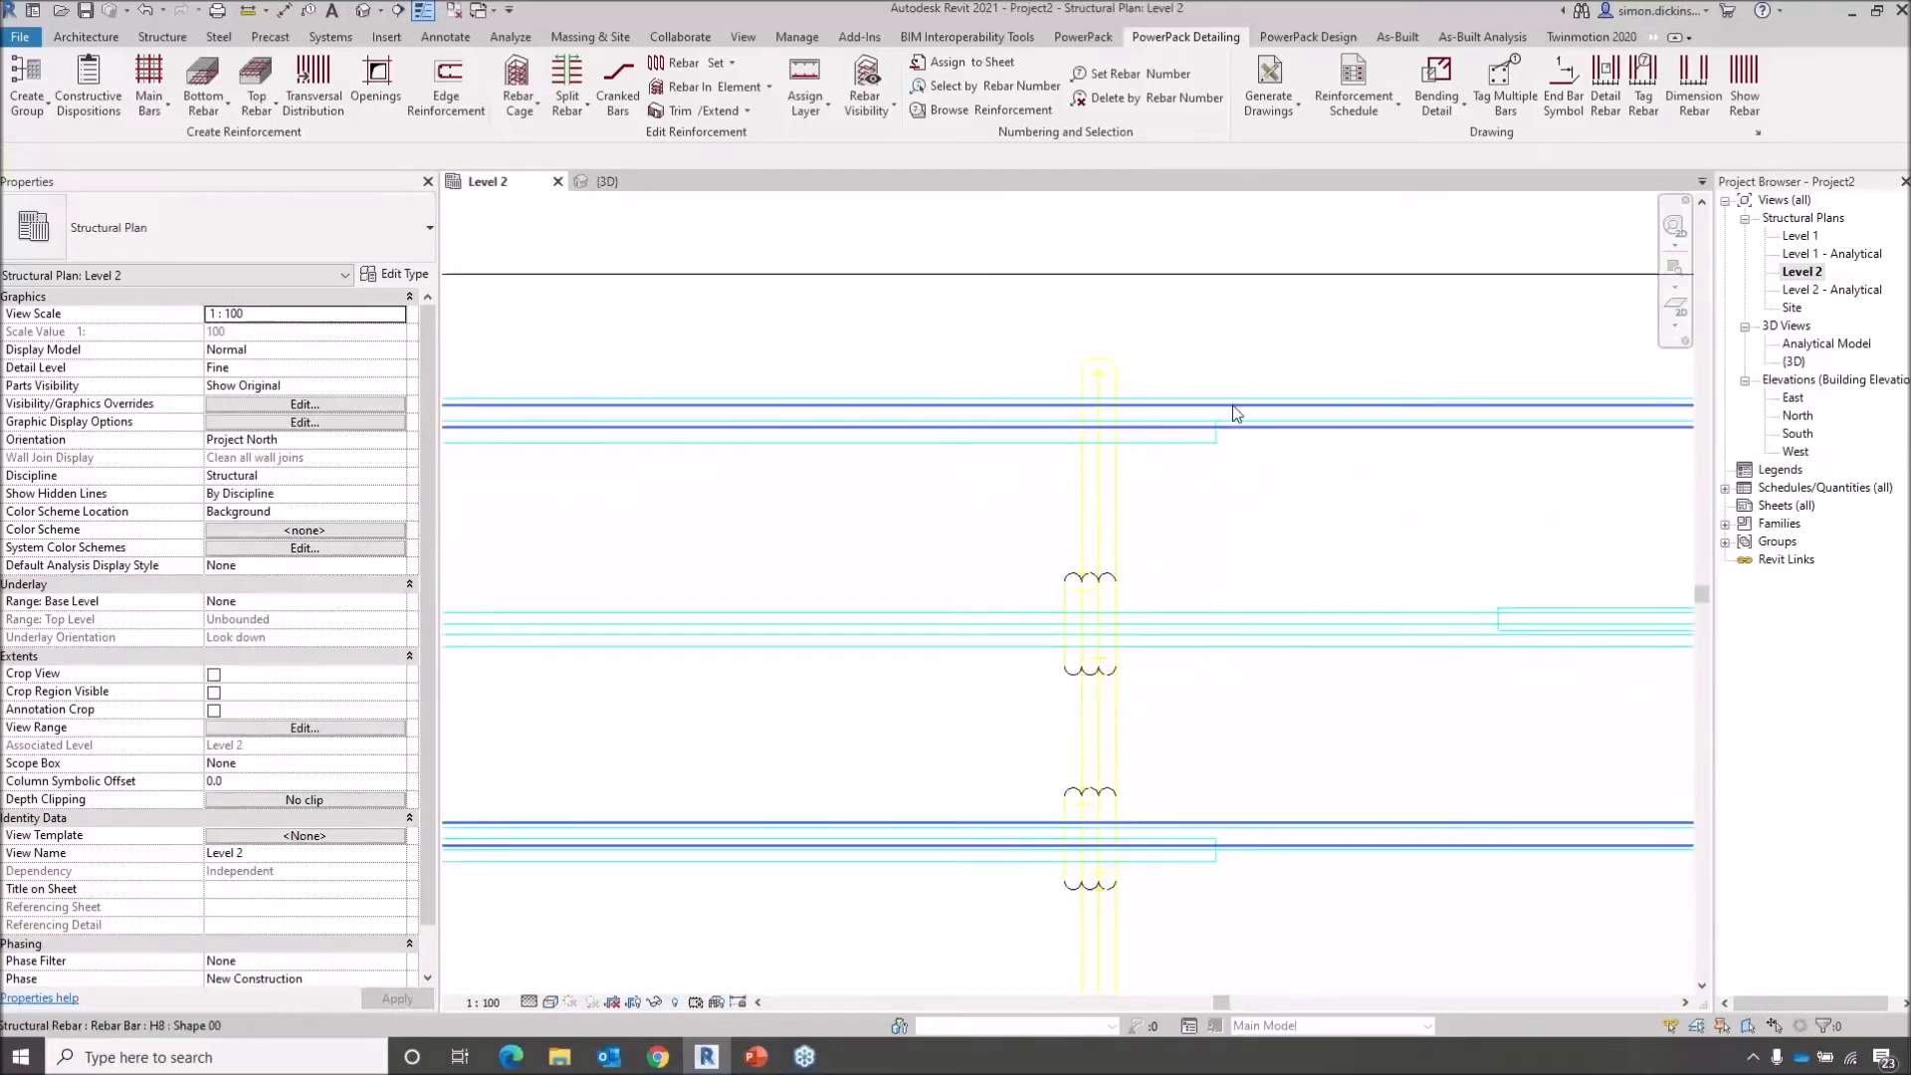
{"action": "scroll", "coordinate": [1002, 410], "scroll_direction": "down", "scroll_amount": 5}
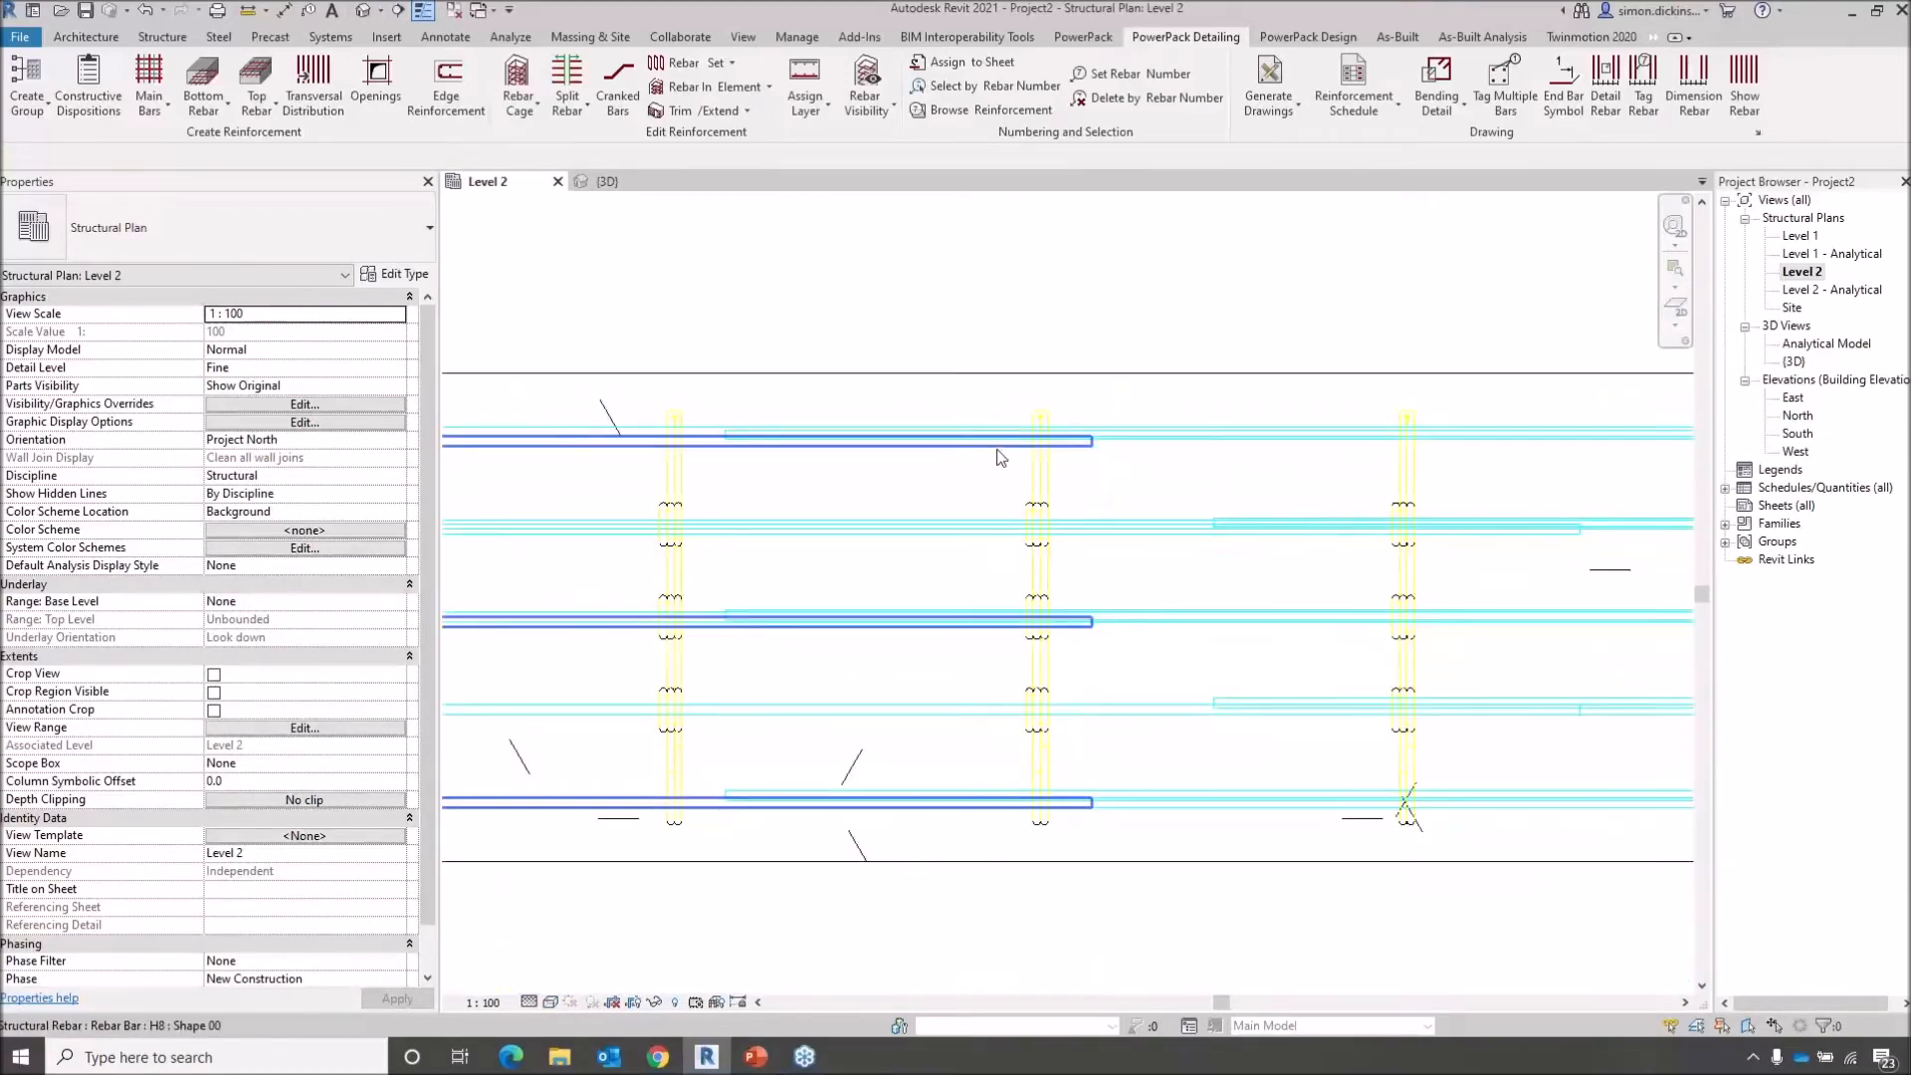
Select one of the split longitudinal H8 bar sets and examine how its lap is offset from the neighbouring bars' laps
{"action": "left_click", "coordinate": [706, 445]}
{"action": "scroll", "coordinate": [706, 448], "scroll_direction": "up", "scroll_amount": 4}
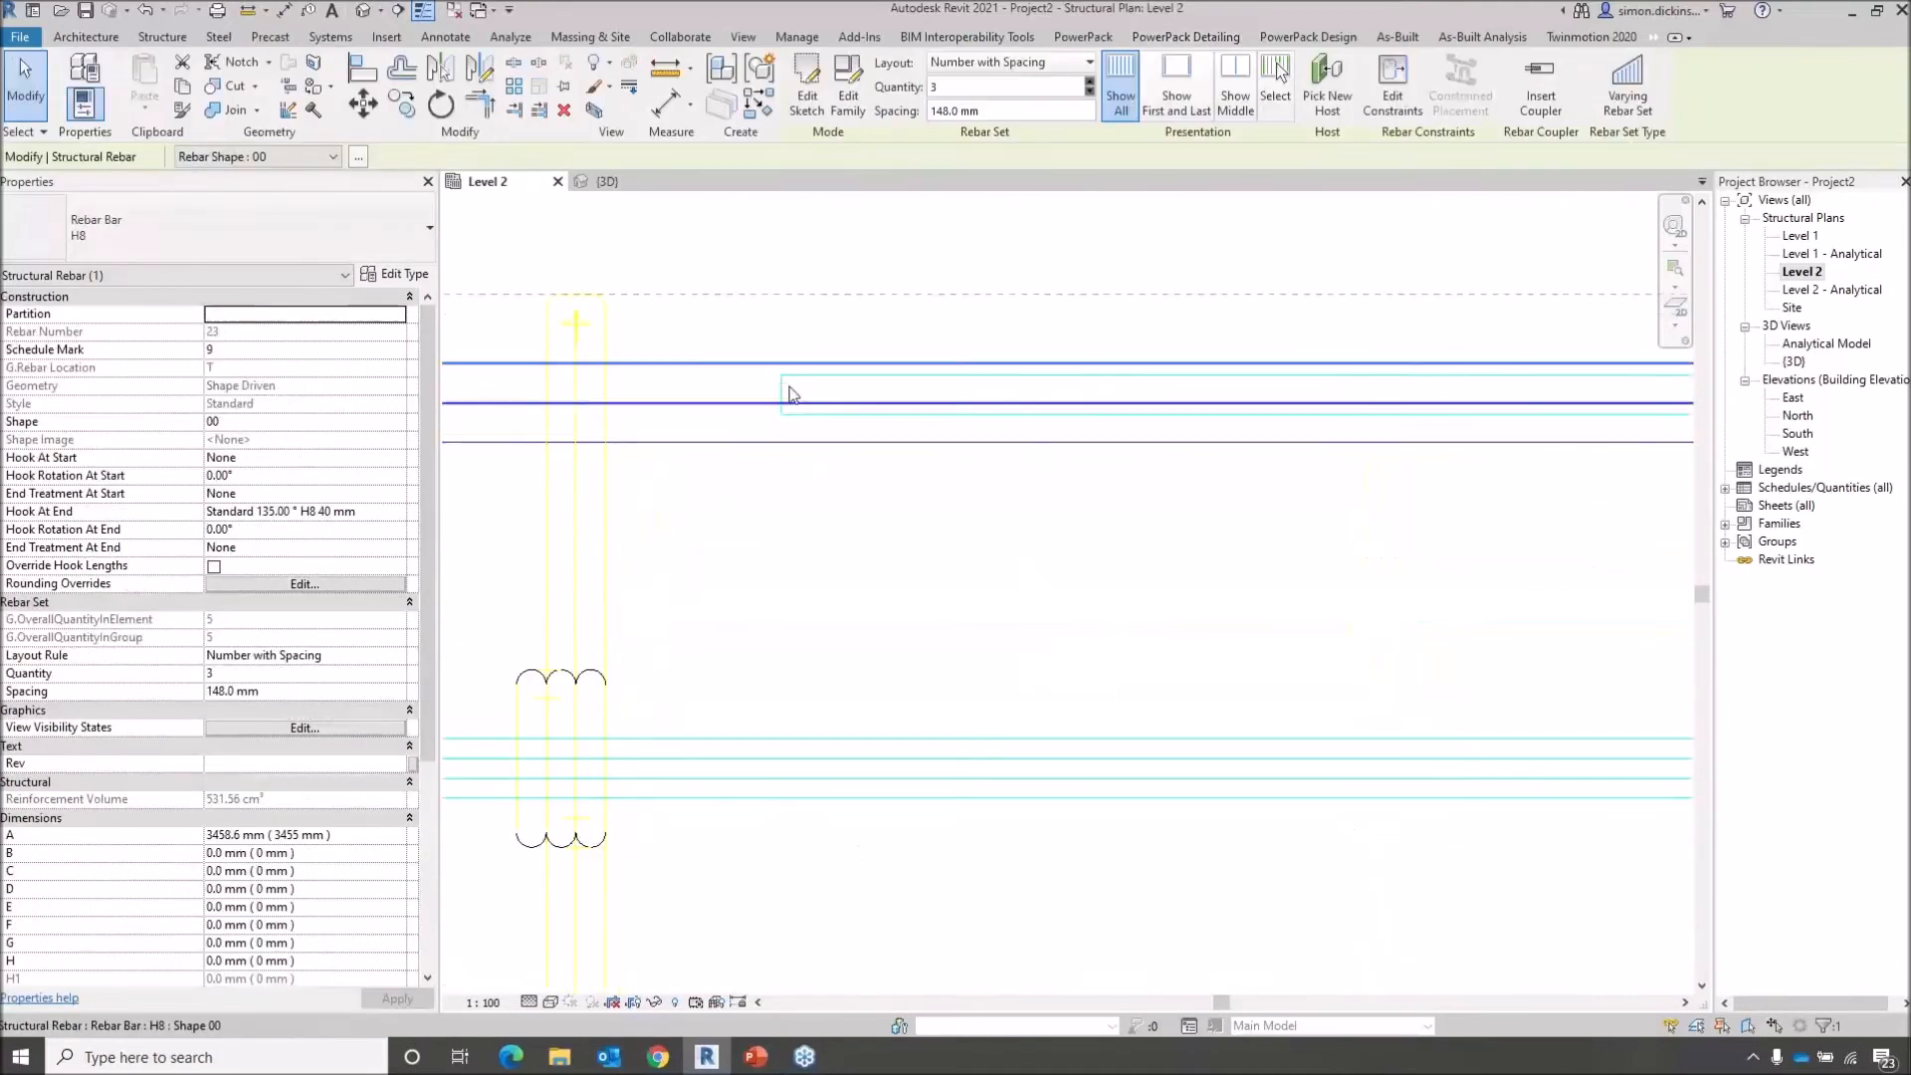
{"action": "scroll", "coordinate": [862, 520], "scroll_direction": "down", "scroll_amount": 8}
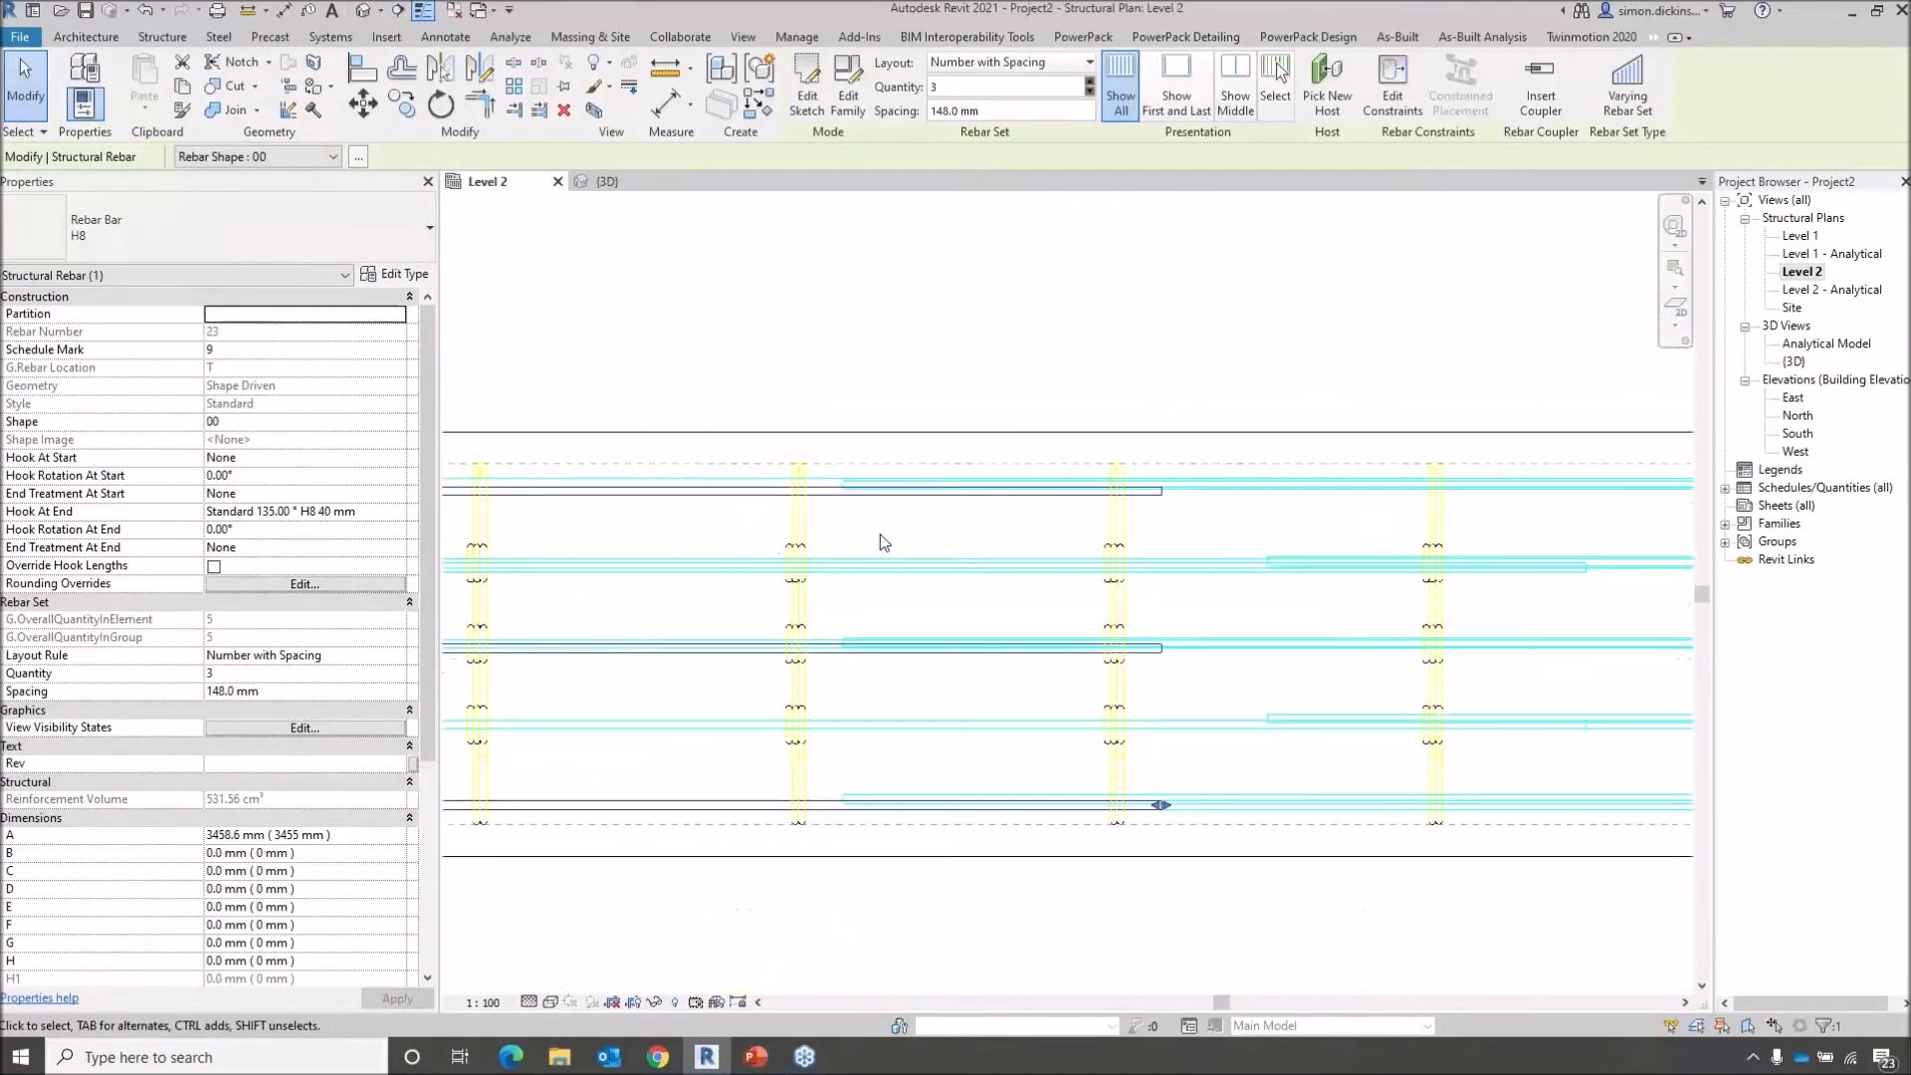
{"action": "middle_click_drag", "start_coordinate": [1154, 736], "coordinate": [985, 665]}
{"action": "scroll", "coordinate": [996, 659], "scroll_direction": "down", "scroll_amount": 4}
{"action": "middle_click_drag", "start_coordinate": [1297, 709], "coordinate": [1294, 611]}
{"action": "middle_click_drag", "start_coordinate": [742, 675], "coordinate": [985, 700]}
{"action": "scroll", "coordinate": [811, 580], "scroll_direction": "up", "scroll_amount": 5}
{"action": "scroll", "coordinate": [834, 595], "scroll_direction": "up", "scroll_amount": 1}
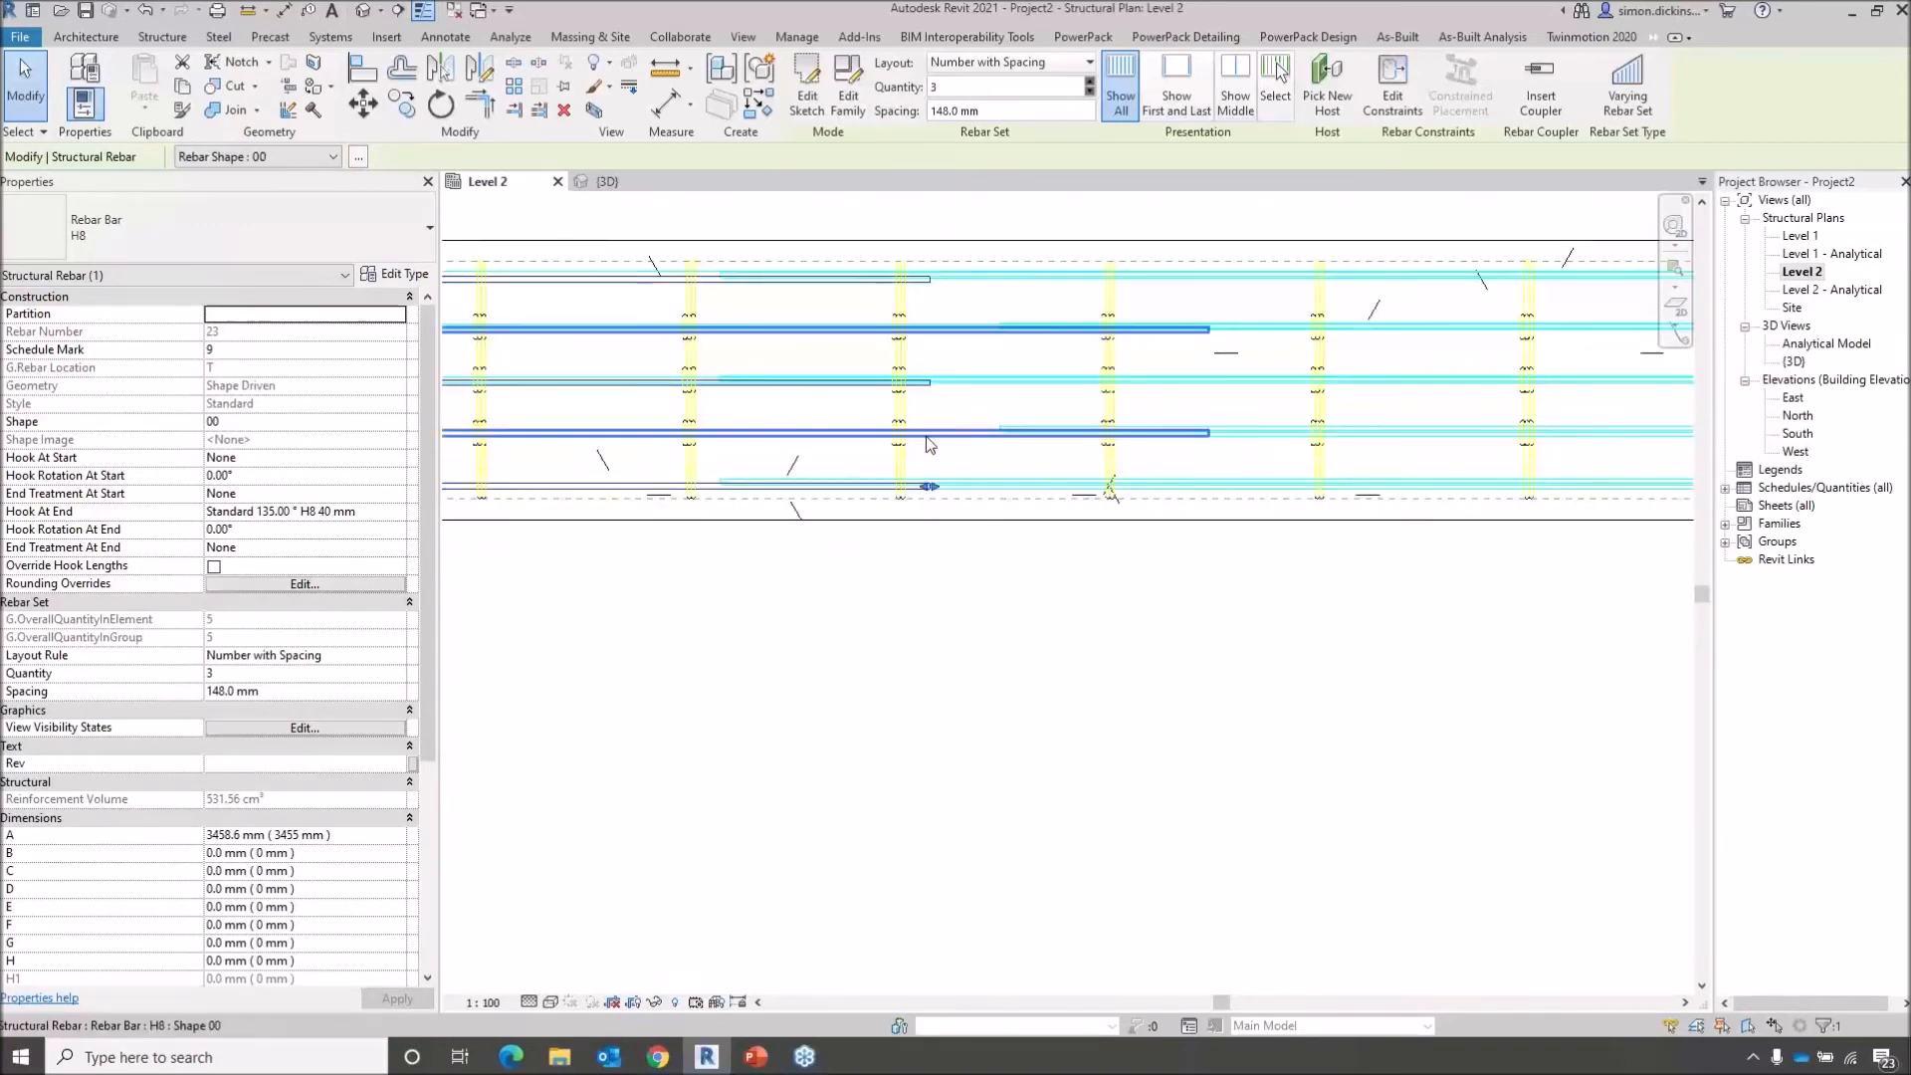
Clear the selection and start Split Rebar on the longitudinal H8 bars of the next beam span
{"action": "scroll", "coordinate": [1183, 654], "scroll_direction": "down", "scroll_amount": 5}
{"action": "middle_click_drag", "start_coordinate": [1055, 675], "coordinate": [468, 629]}
{"action": "scroll", "coordinate": [1285, 709], "scroll_direction": "down", "scroll_amount": 3}
{"action": "middle_click_drag", "start_coordinate": [1301, 725], "coordinate": [691, 683]}
{"action": "scroll", "coordinate": [789, 618], "scroll_direction": "up", "scroll_amount": 1}
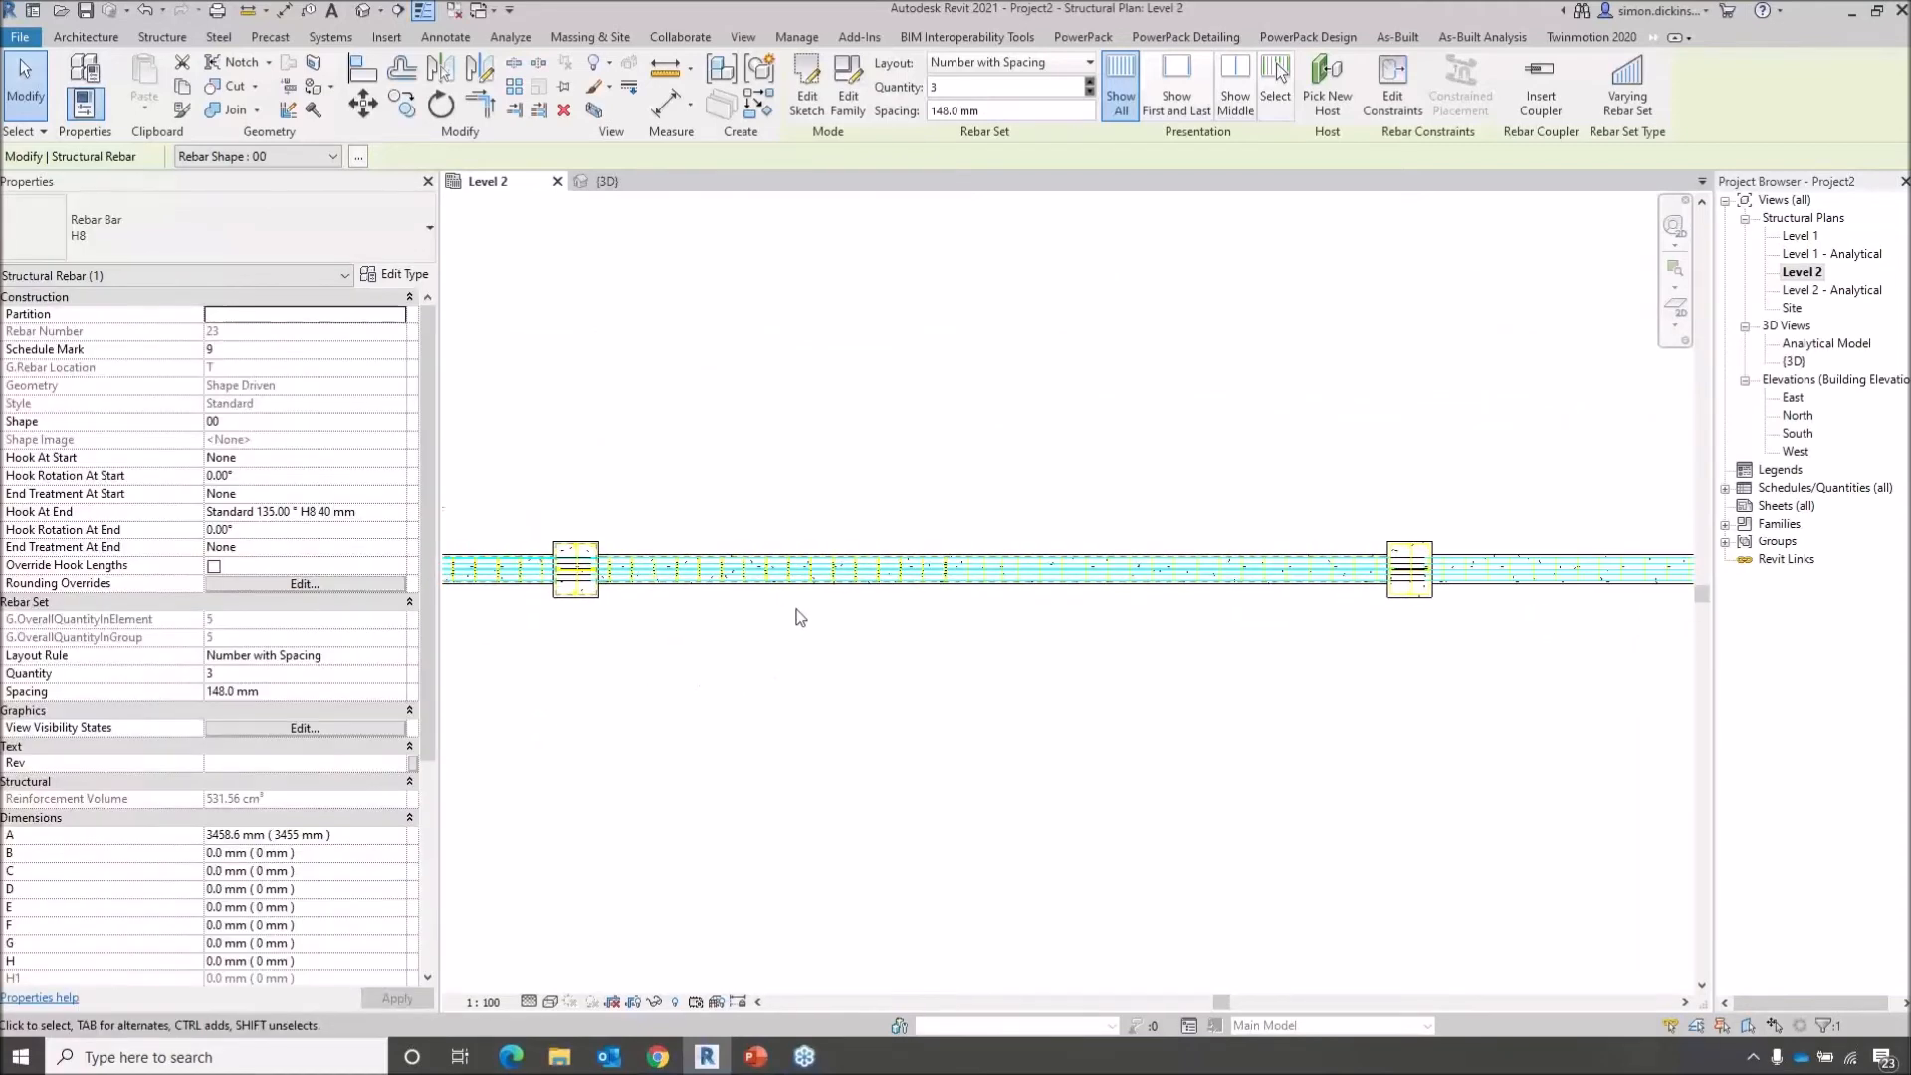
{"action": "scroll", "coordinate": [814, 675], "scroll_direction": "up", "scroll_amount": 2}
{"action": "middle_click_drag", "start_coordinate": [814, 675], "coordinate": [922, 638]}
{"action": "left_click", "coordinate": [920, 637]}
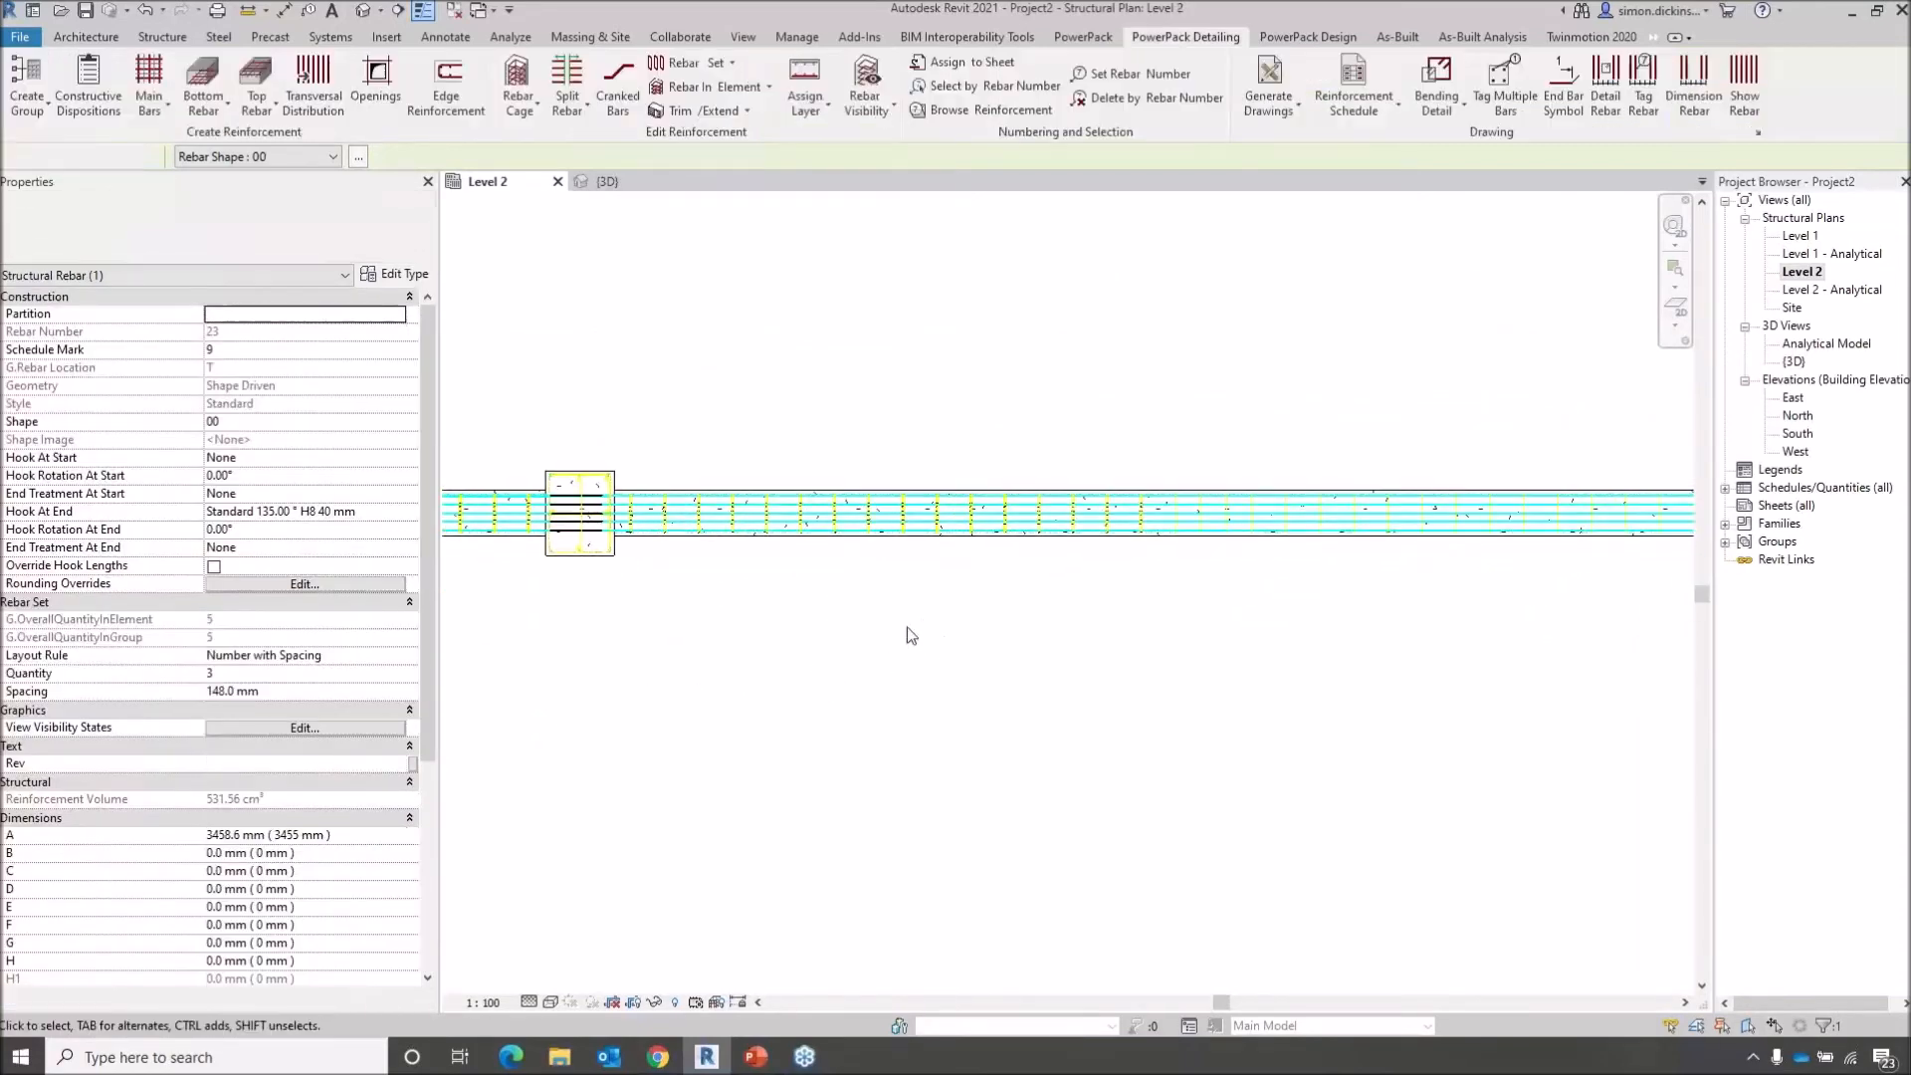
{"action": "left_click", "coordinate": [859, 519]}
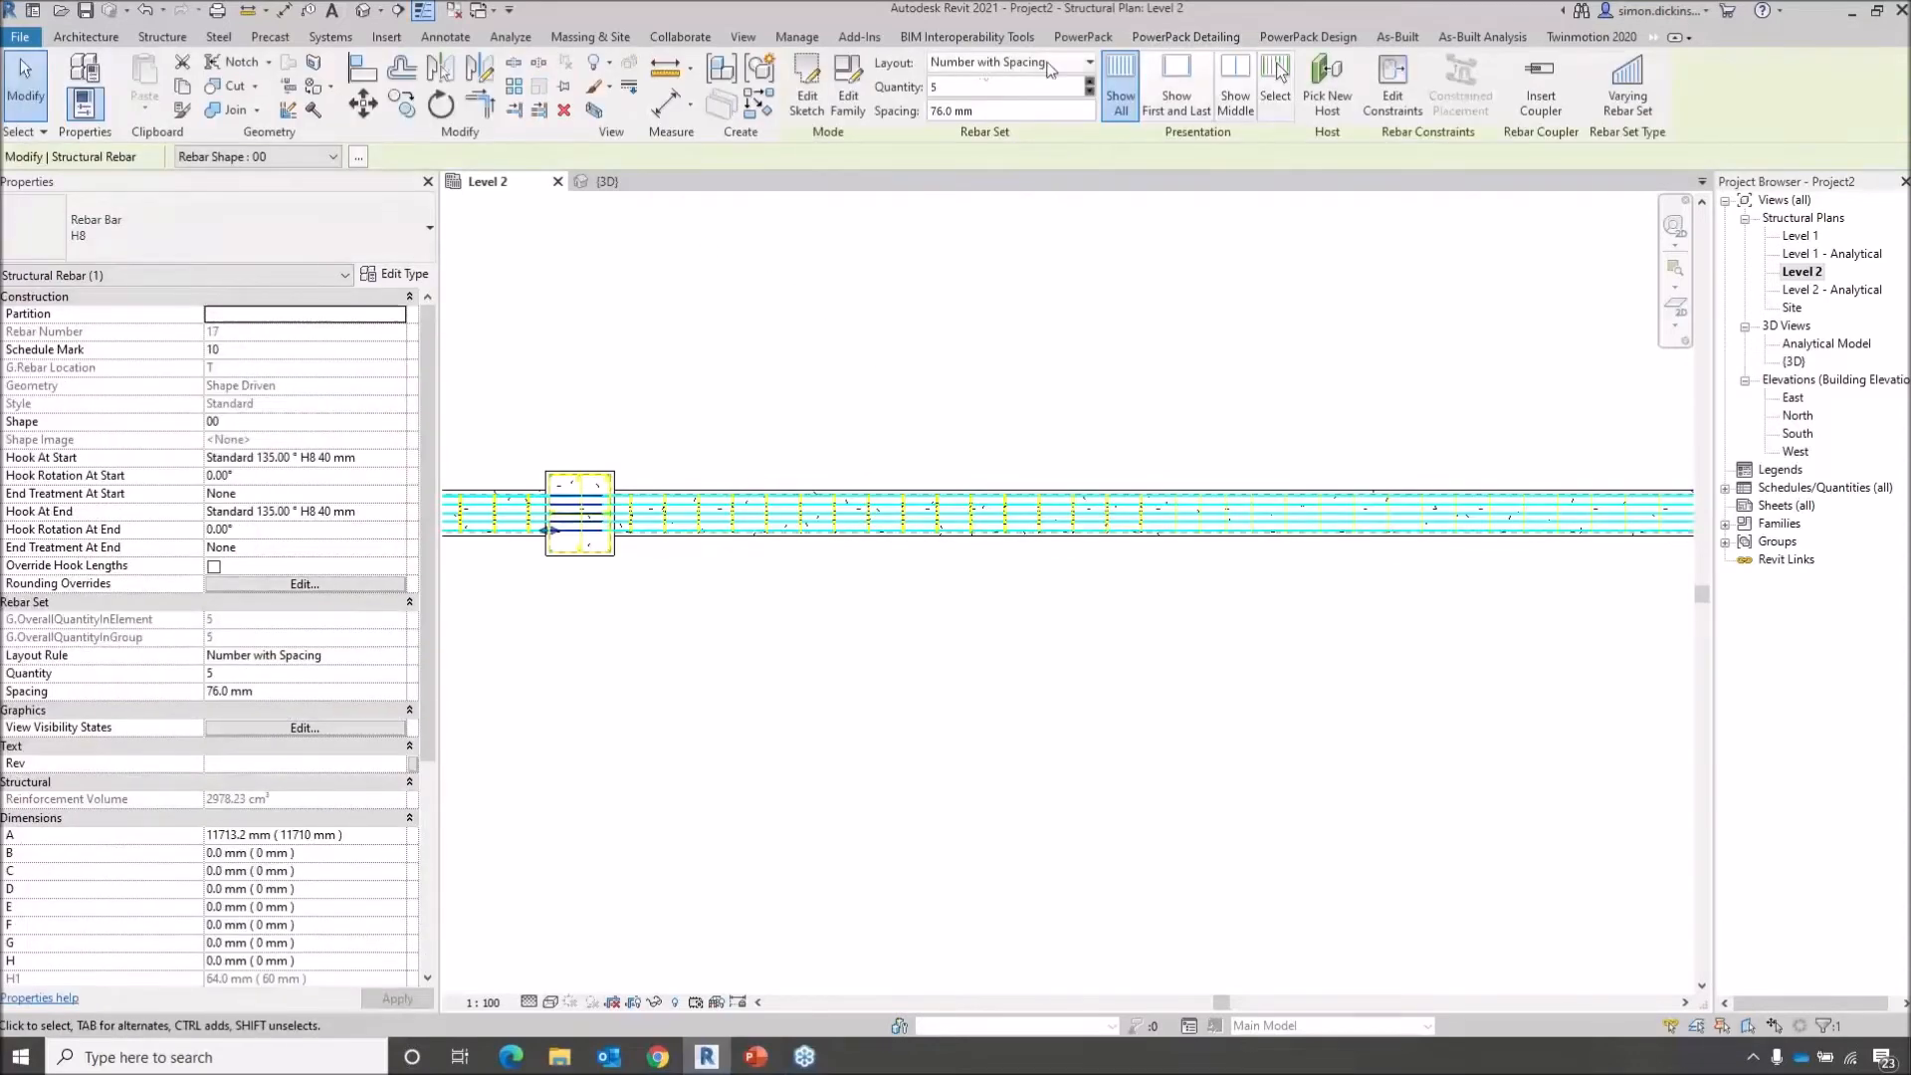
{"action": "left_click", "coordinate": [1198, 40]}
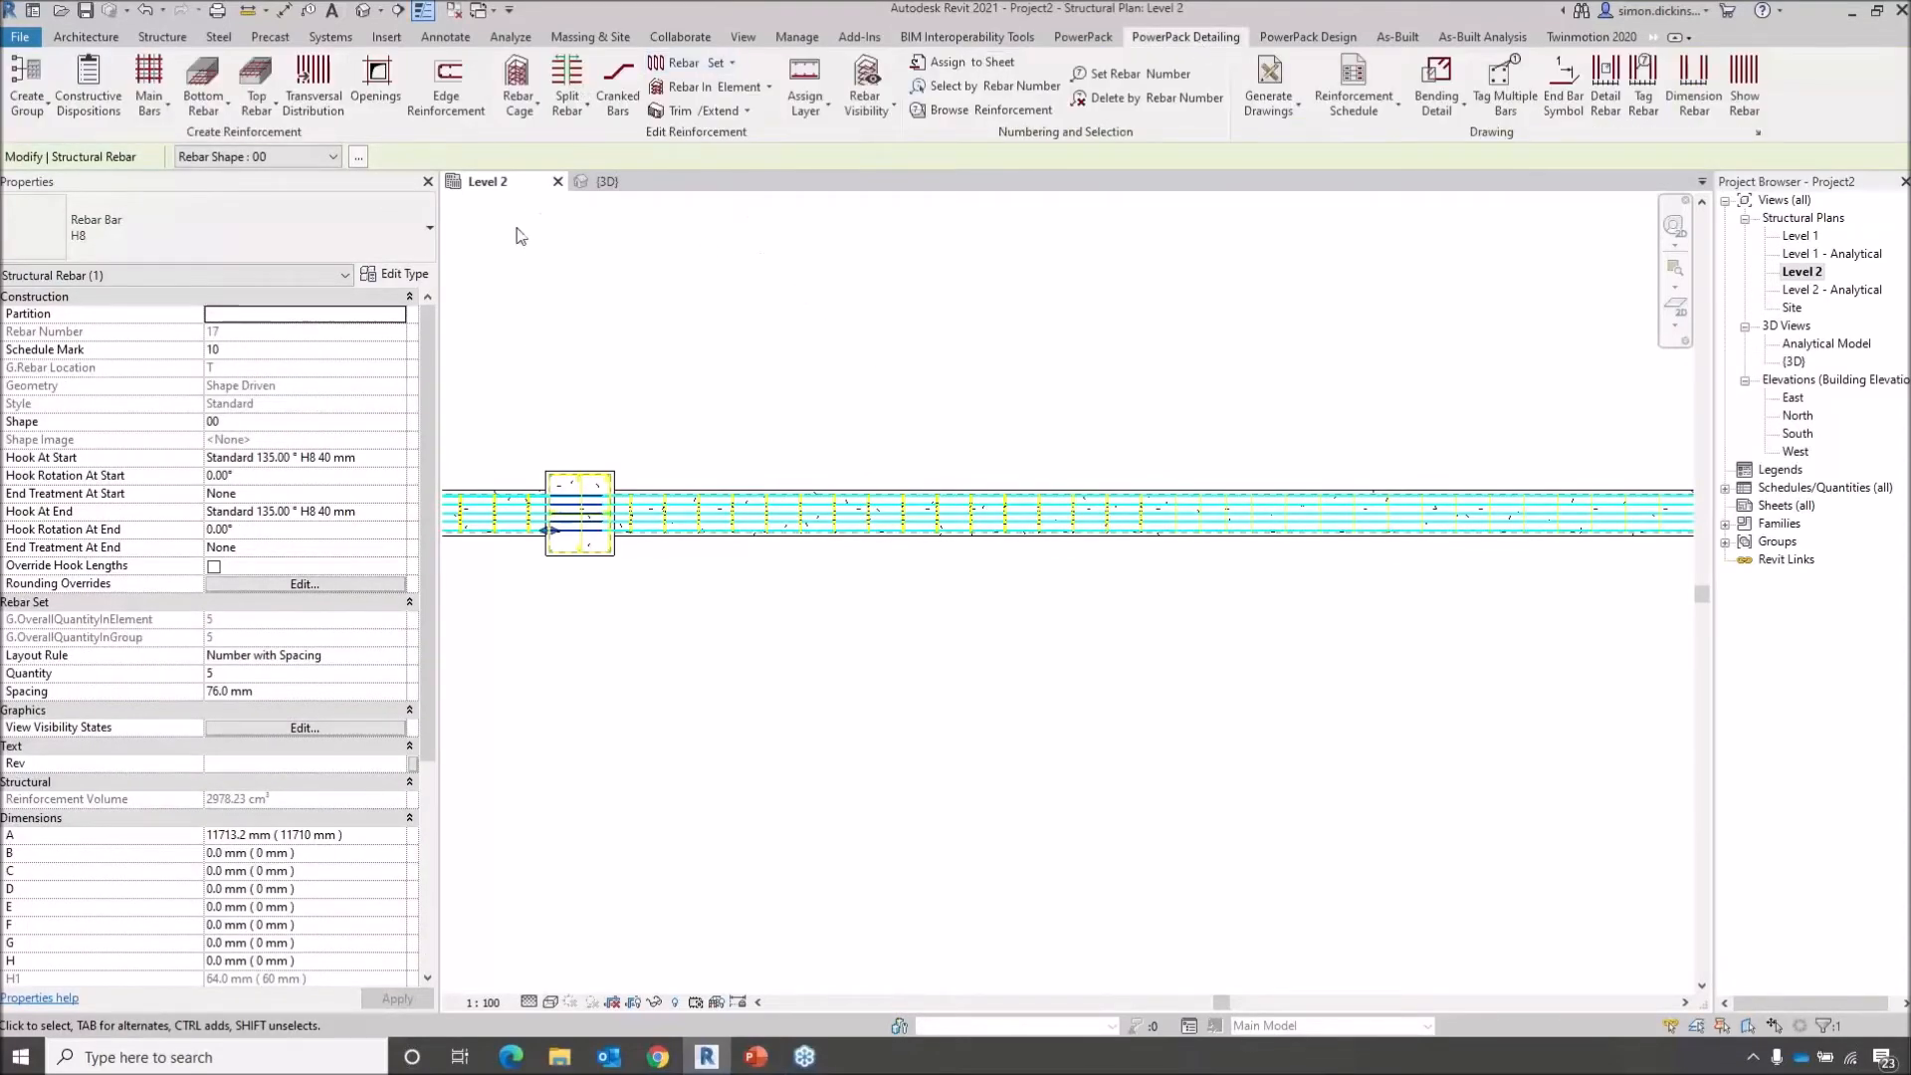
{"action": "left_click", "coordinate": [568, 88]}
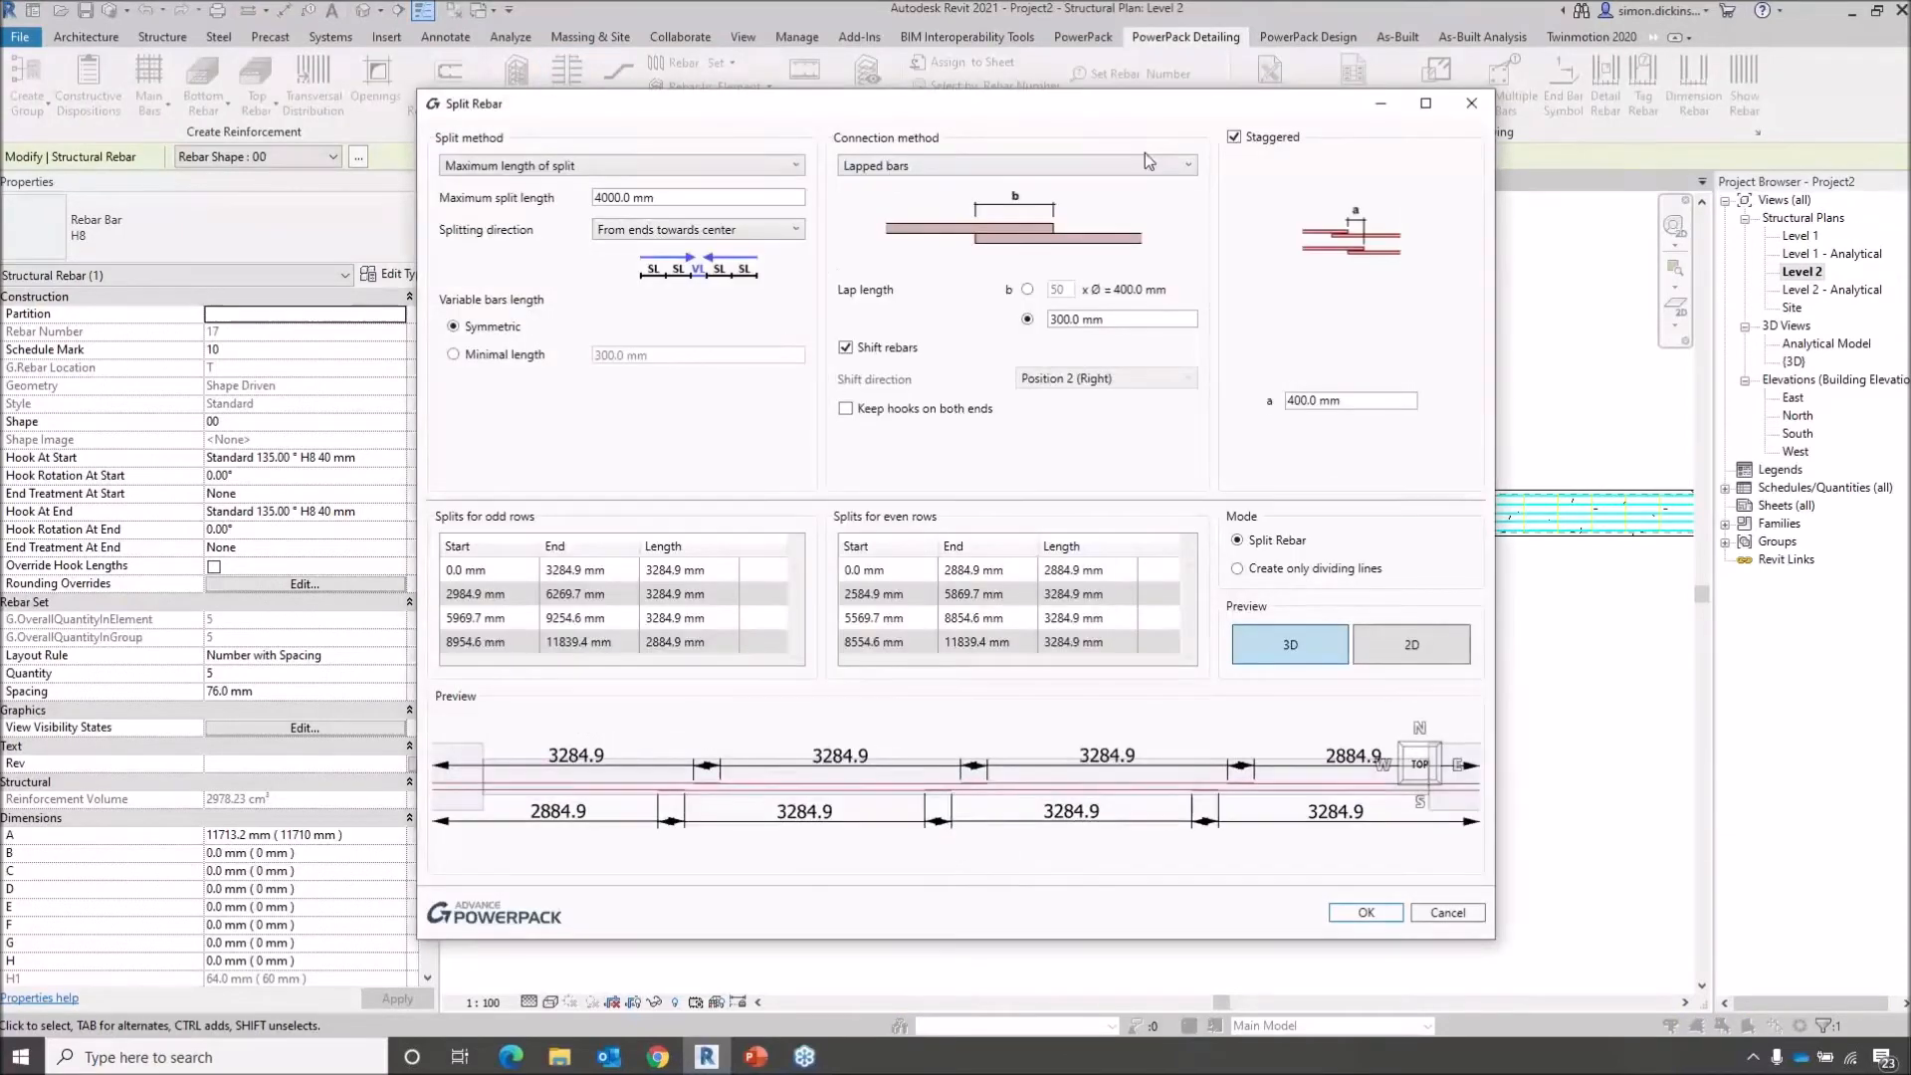
Set the split's connection method to Mechanical couplers and choose Standard Coupler
{"action": "left_click", "coordinate": [1187, 167]}
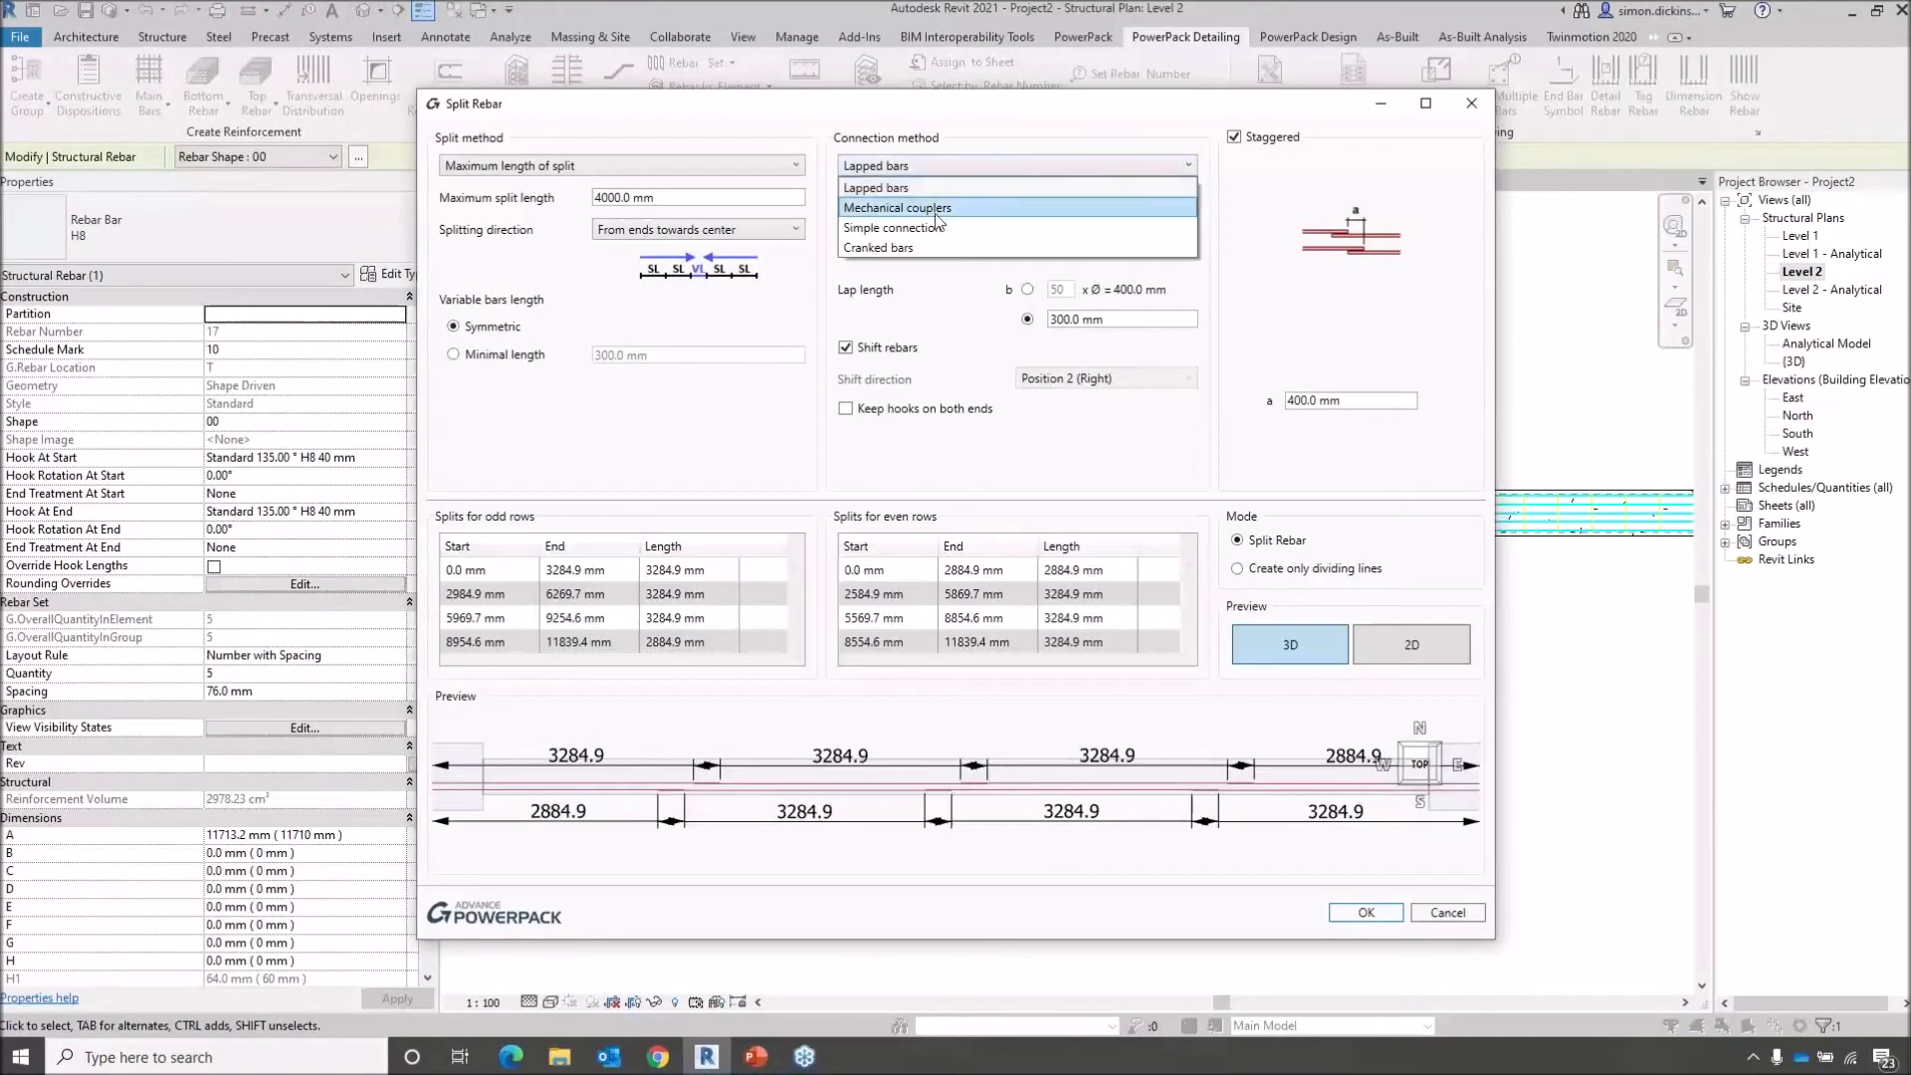
{"action": "left_click", "coordinate": [936, 211]}
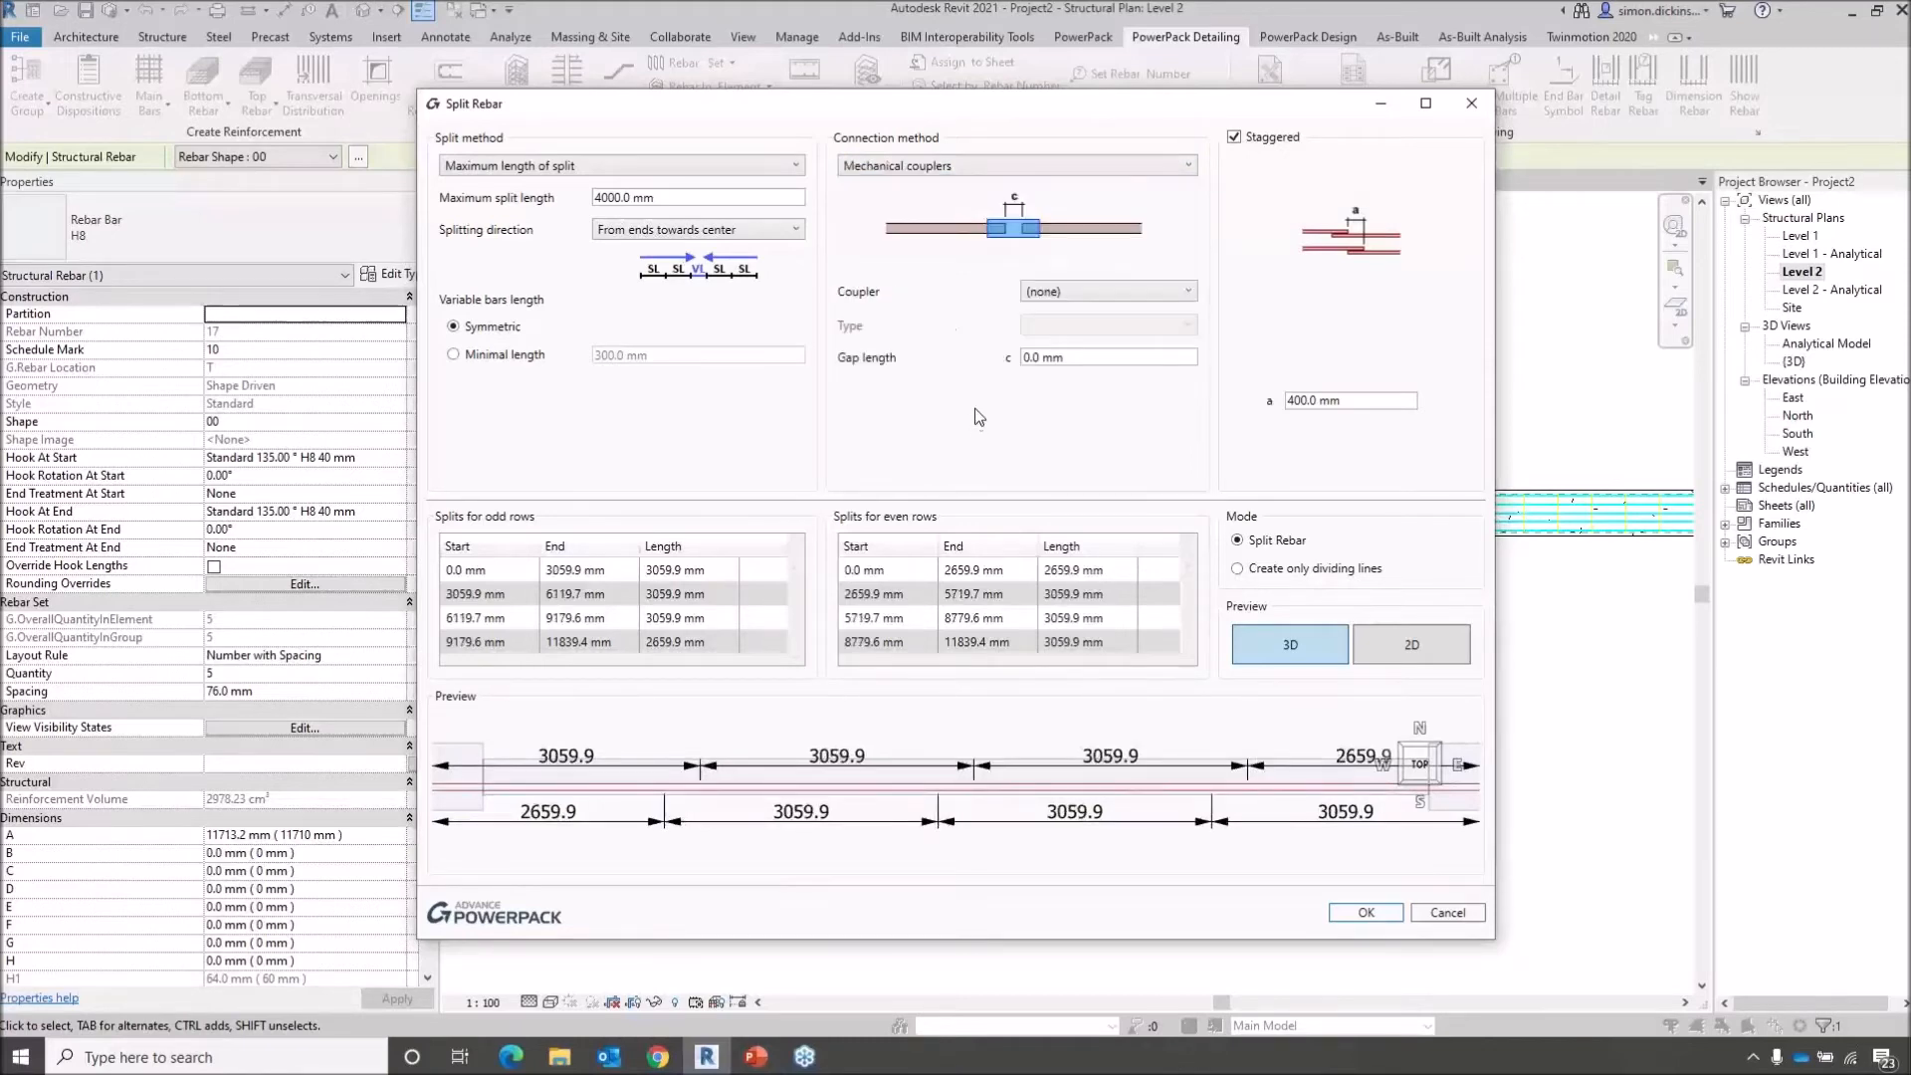
{"action": "left_click", "coordinate": [1113, 292]}
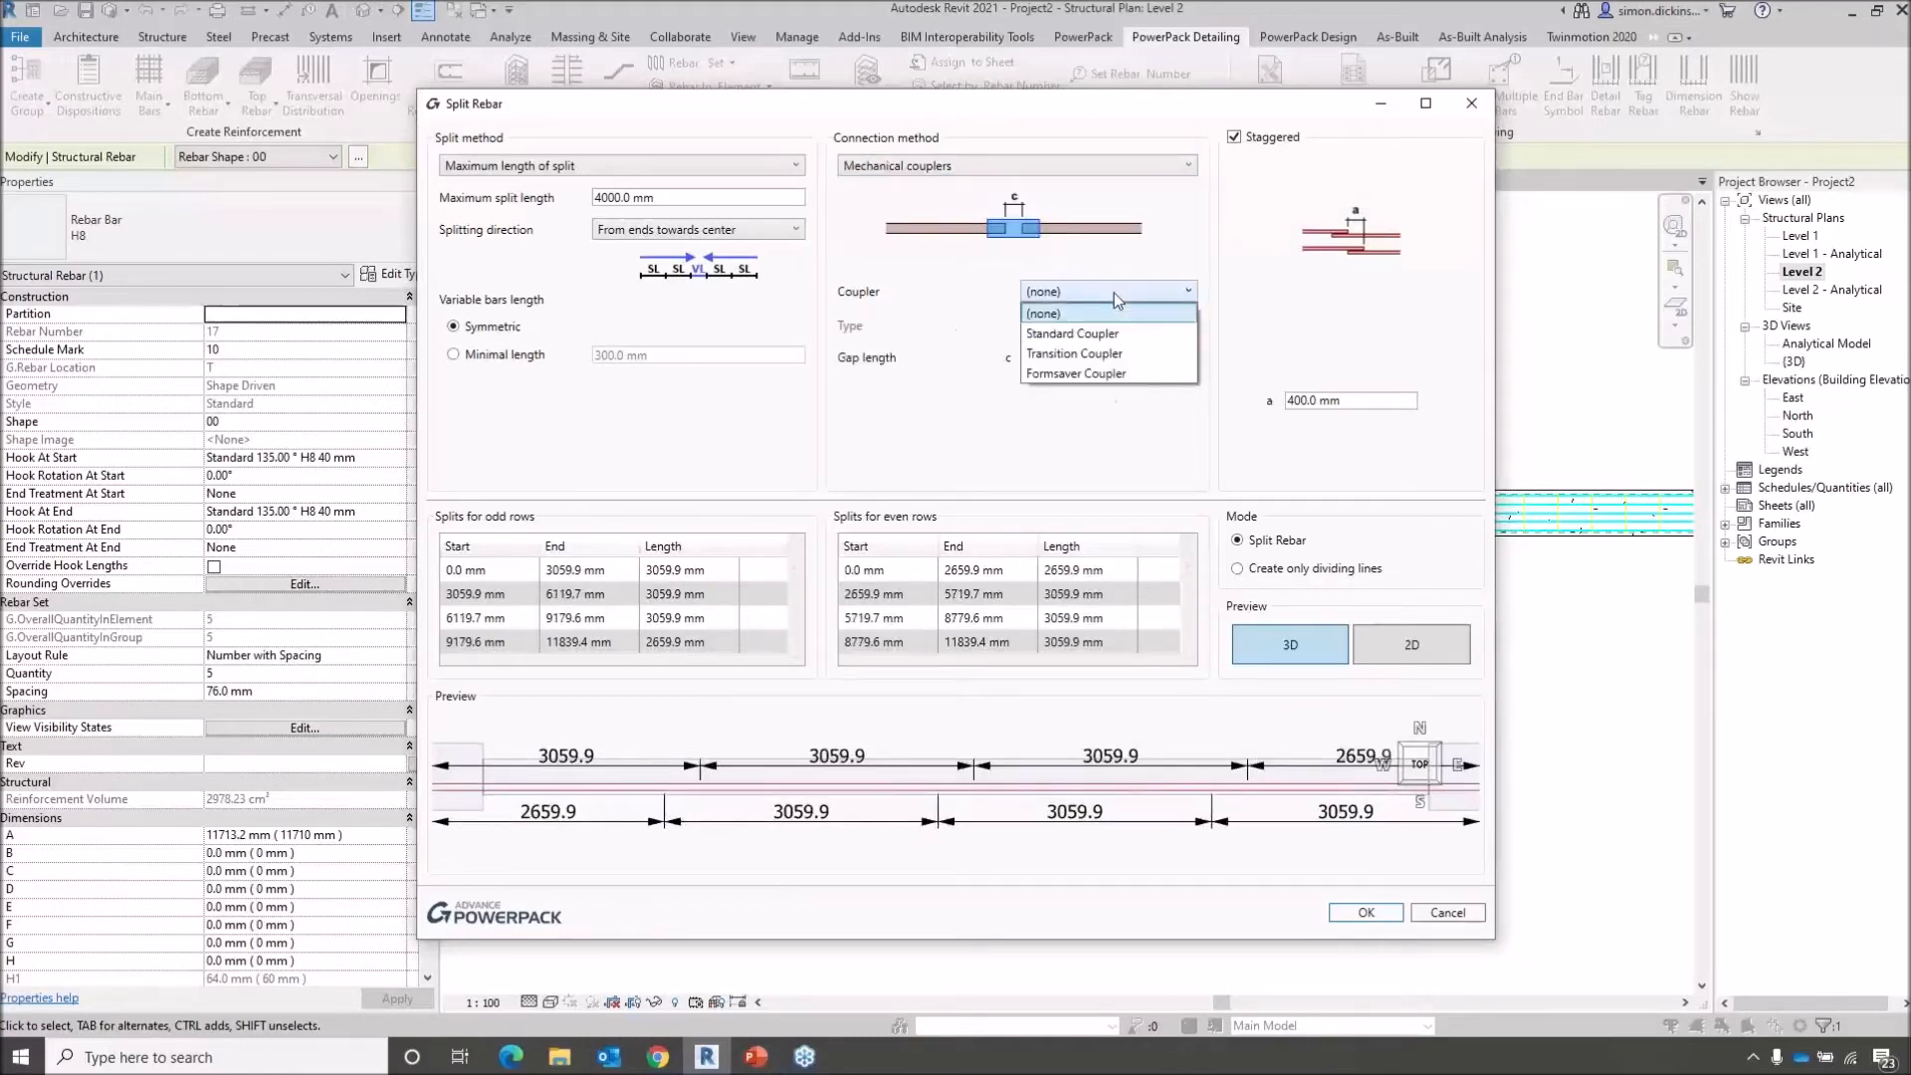
{"action": "left_click", "coordinate": [1072, 334]}
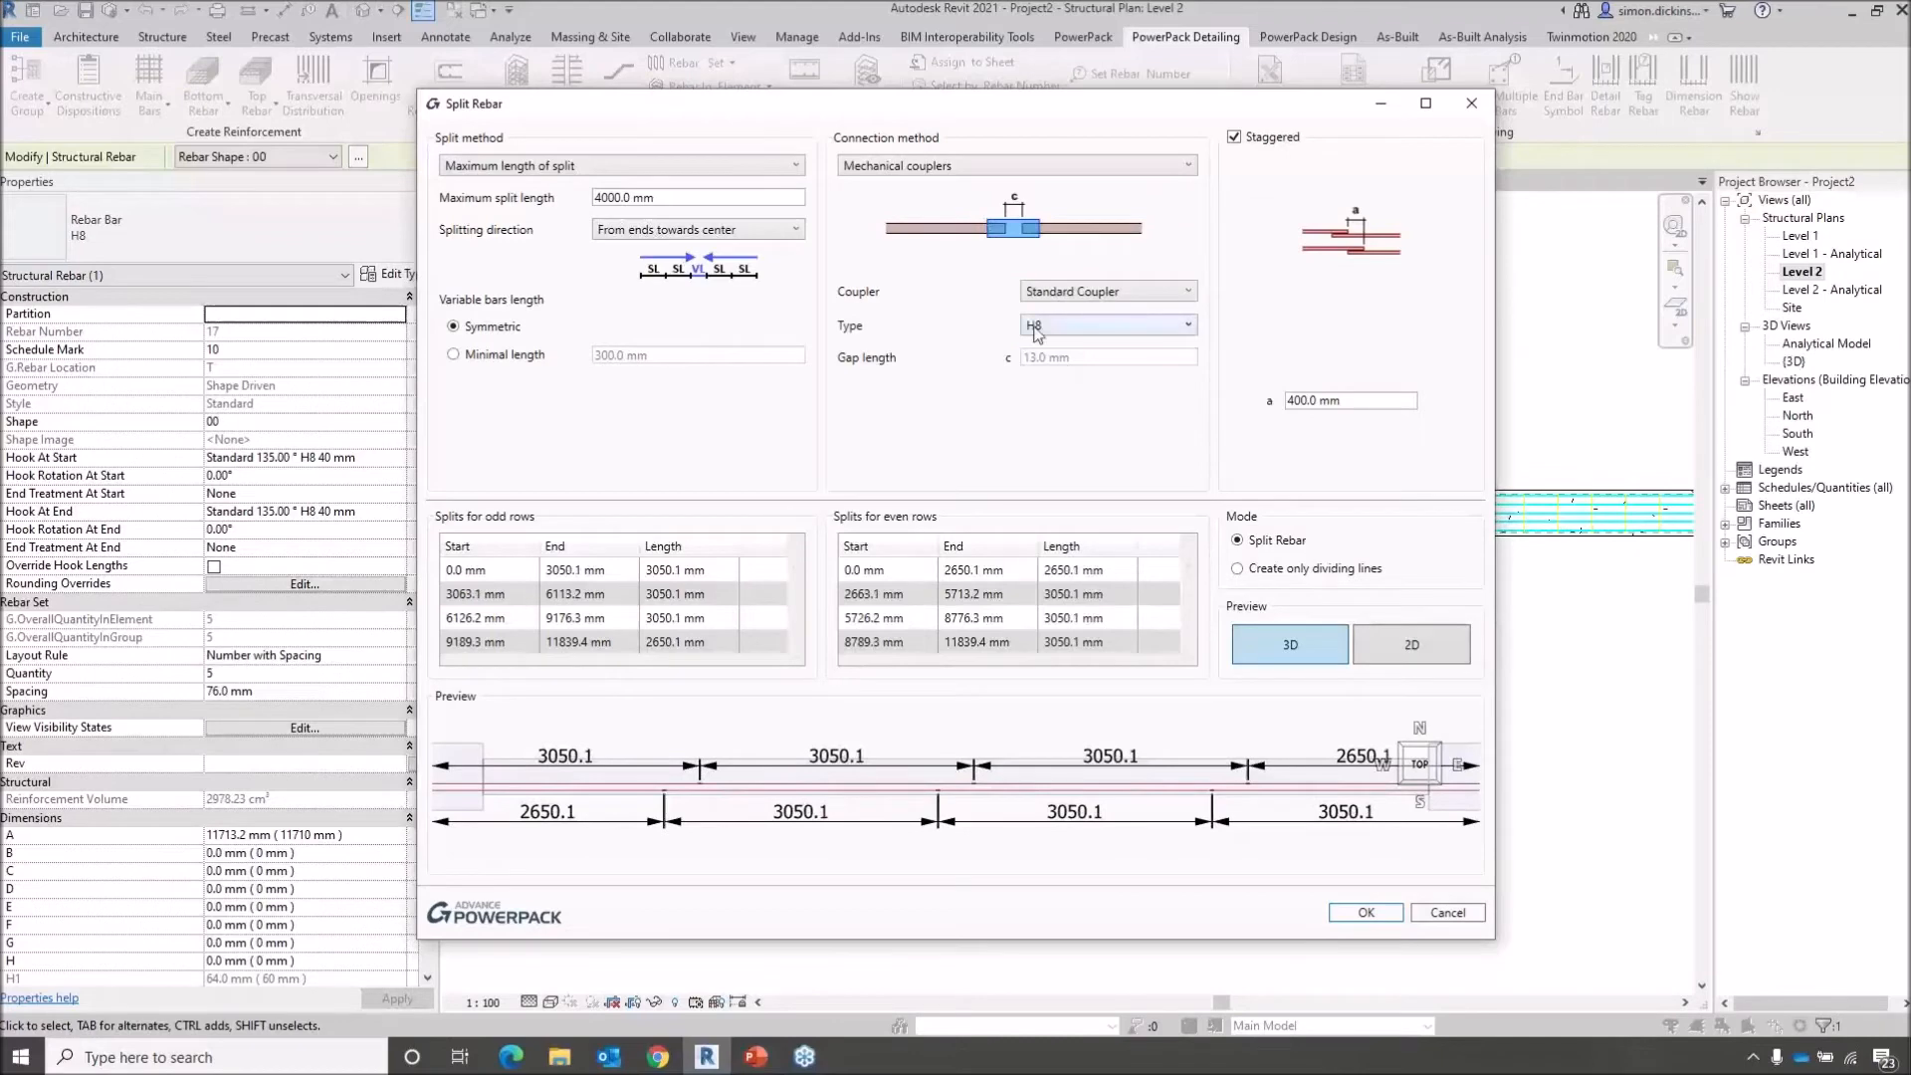
Try Formsaver Coupler as the coupler for the split and switch back to Standard Coupler
{"action": "left_click", "coordinate": [1112, 295]}
{"action": "left_click", "coordinate": [985, 212]}
{"action": "left_click", "coordinate": [1100, 292]}
{"action": "left_click", "coordinate": [1028, 373]}
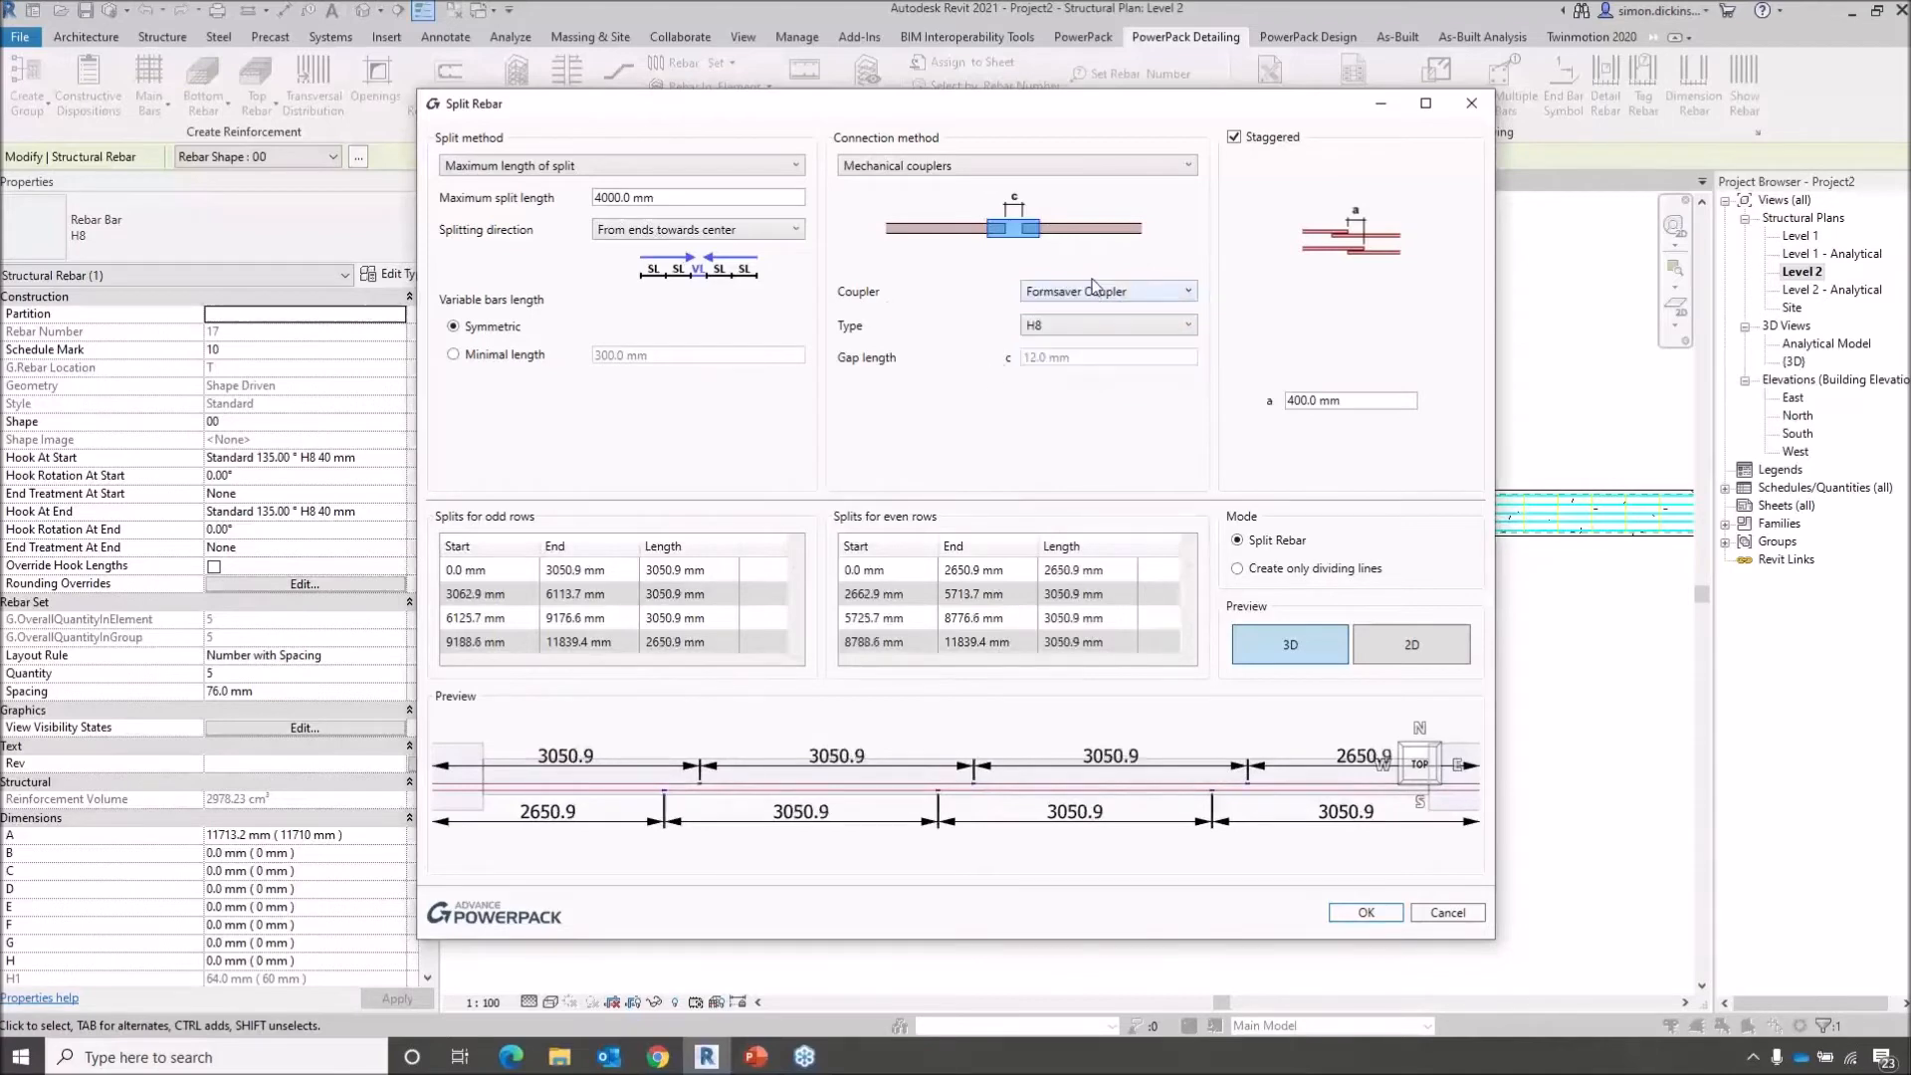
{"action": "left_click", "coordinate": [1098, 299]}
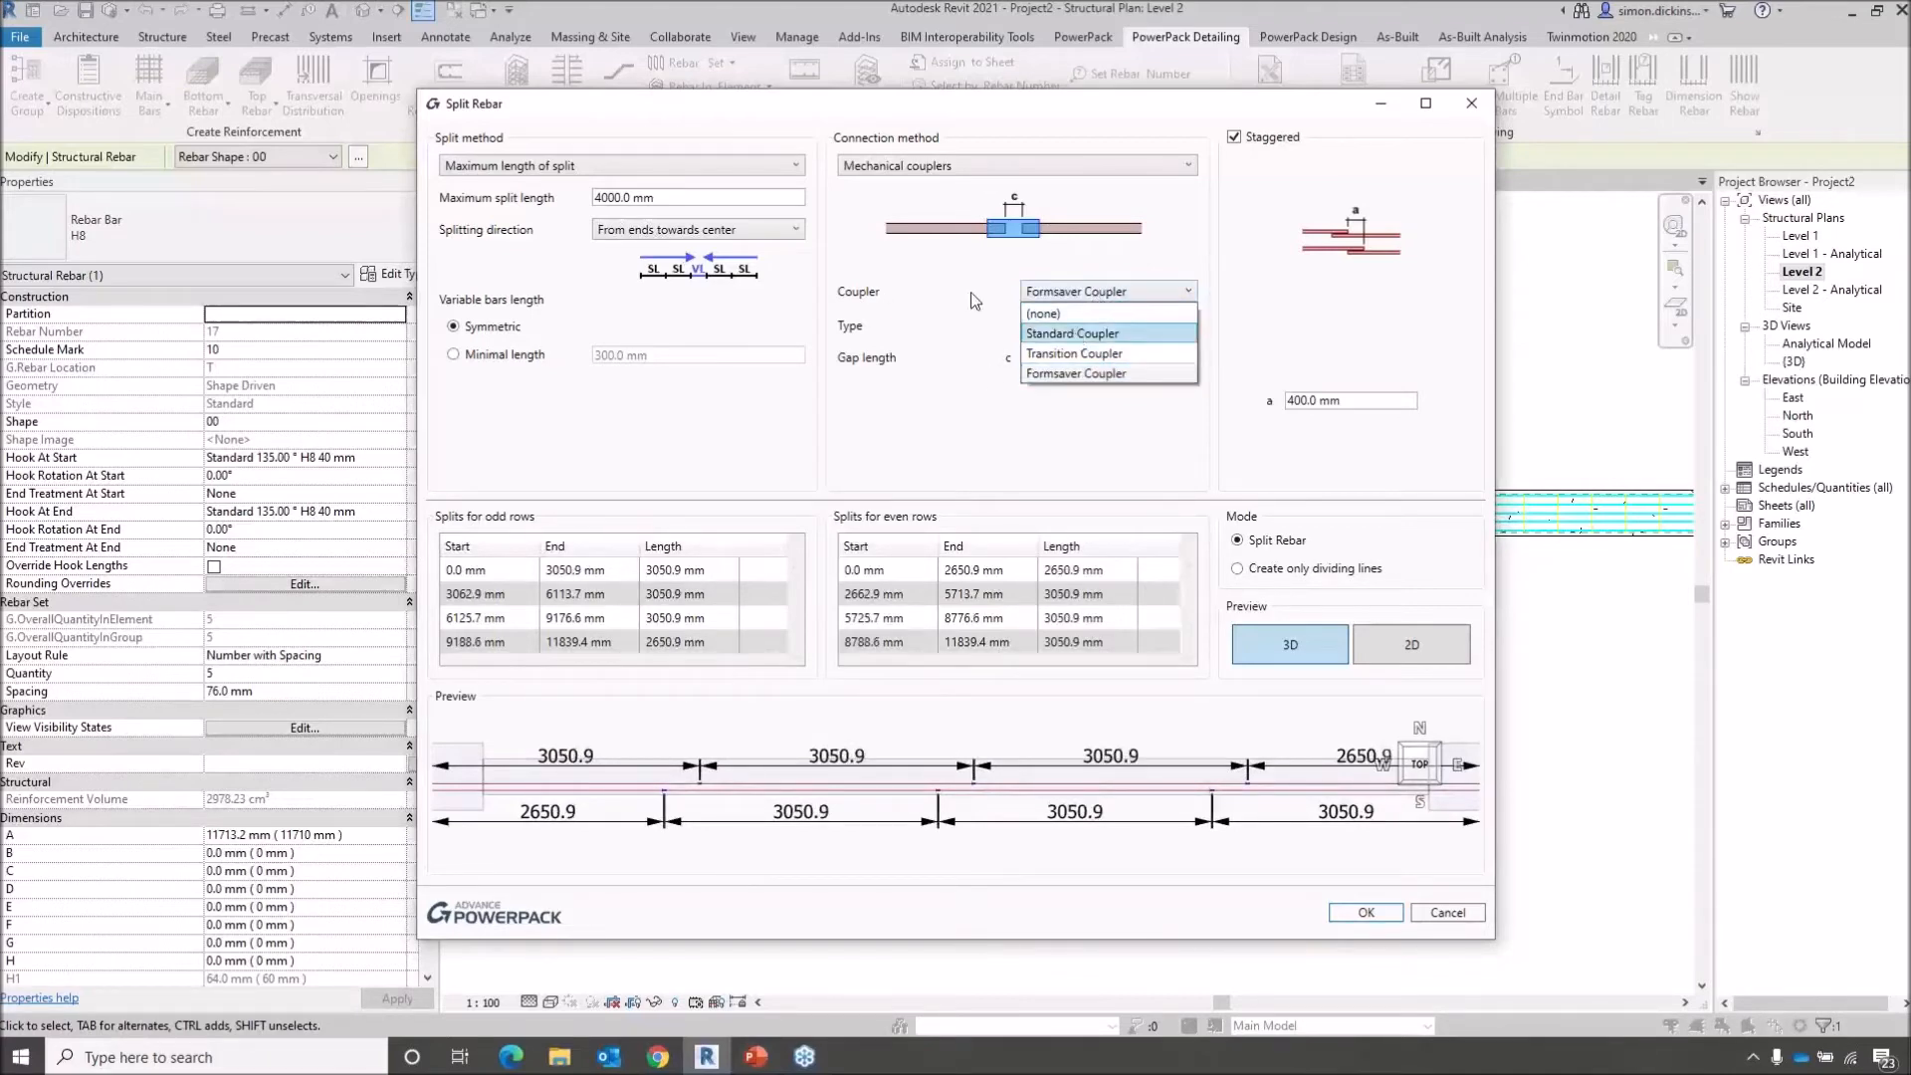
{"action": "left_click", "coordinate": [1086, 334]}
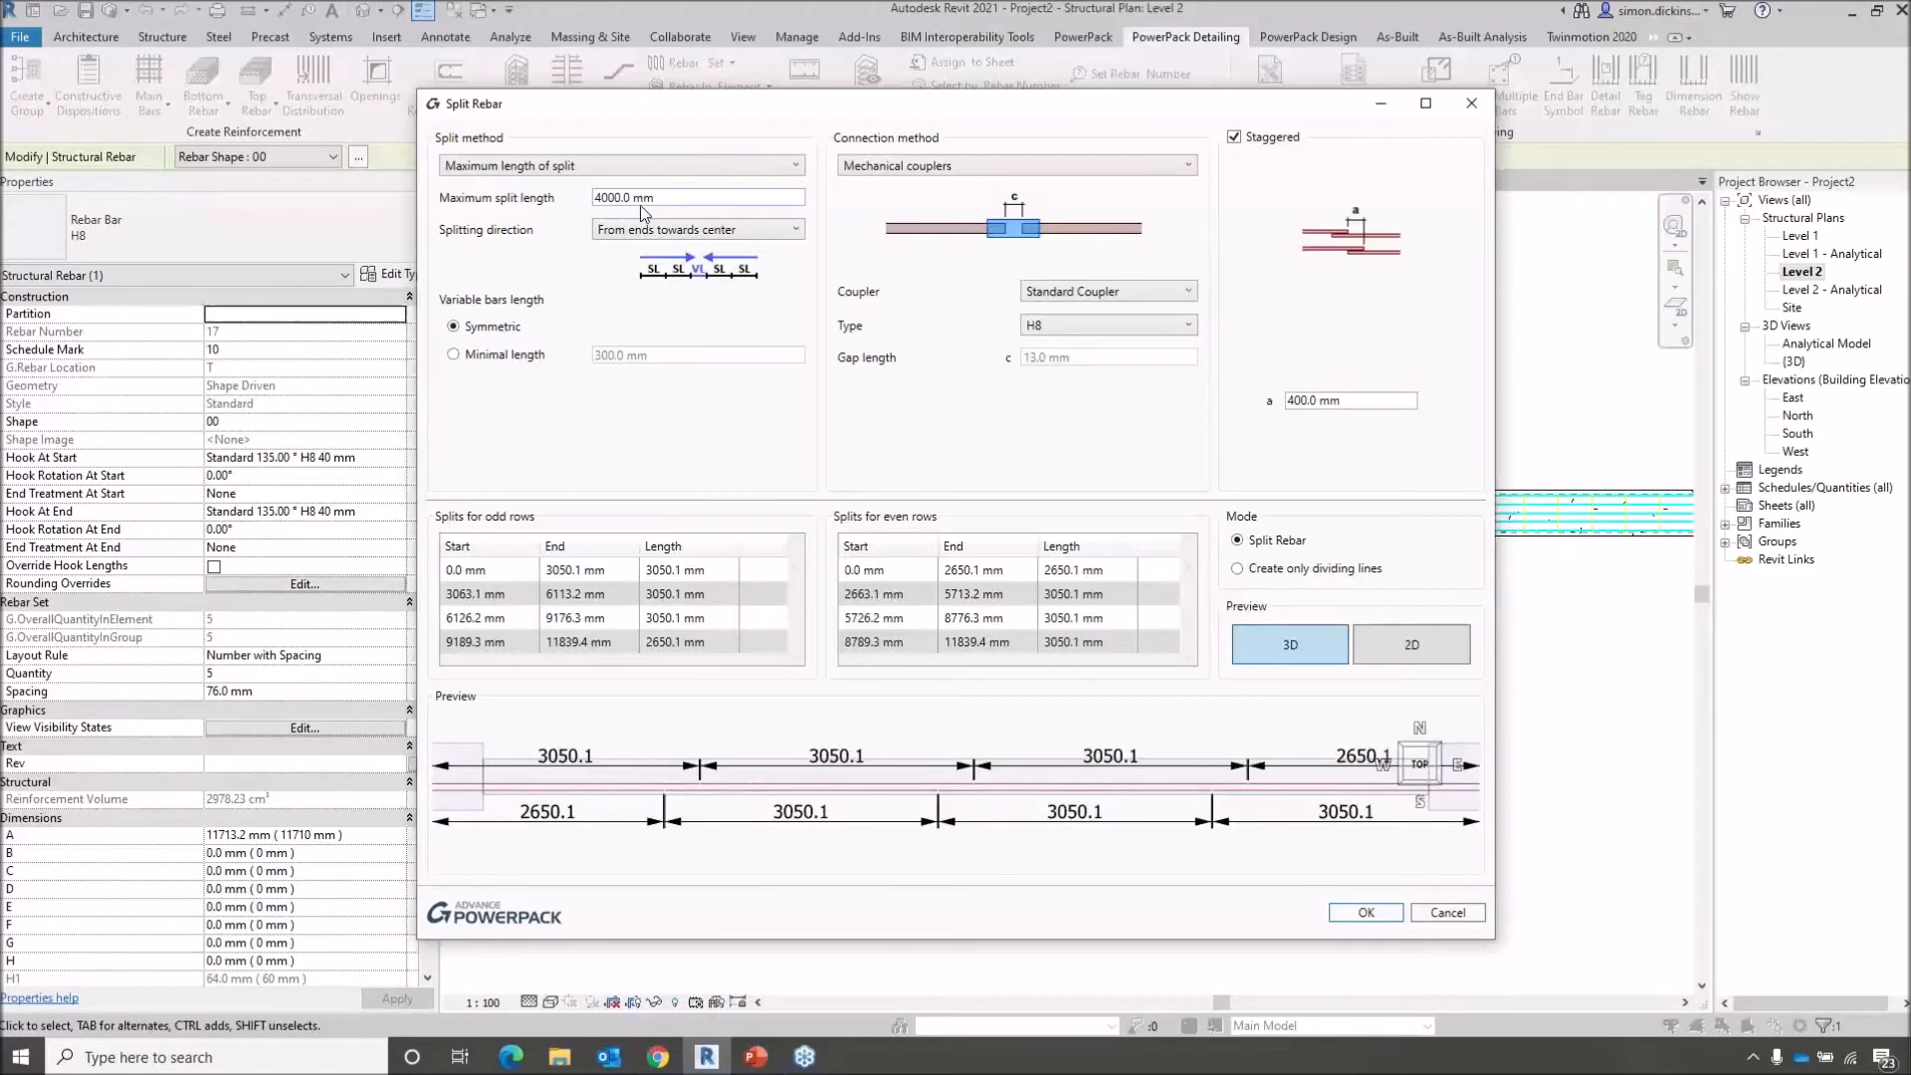
Split the bars with the staggered coupler settings and bring the resulting splices into view in the plan
{"action": "left_click", "coordinate": [1356, 908]}
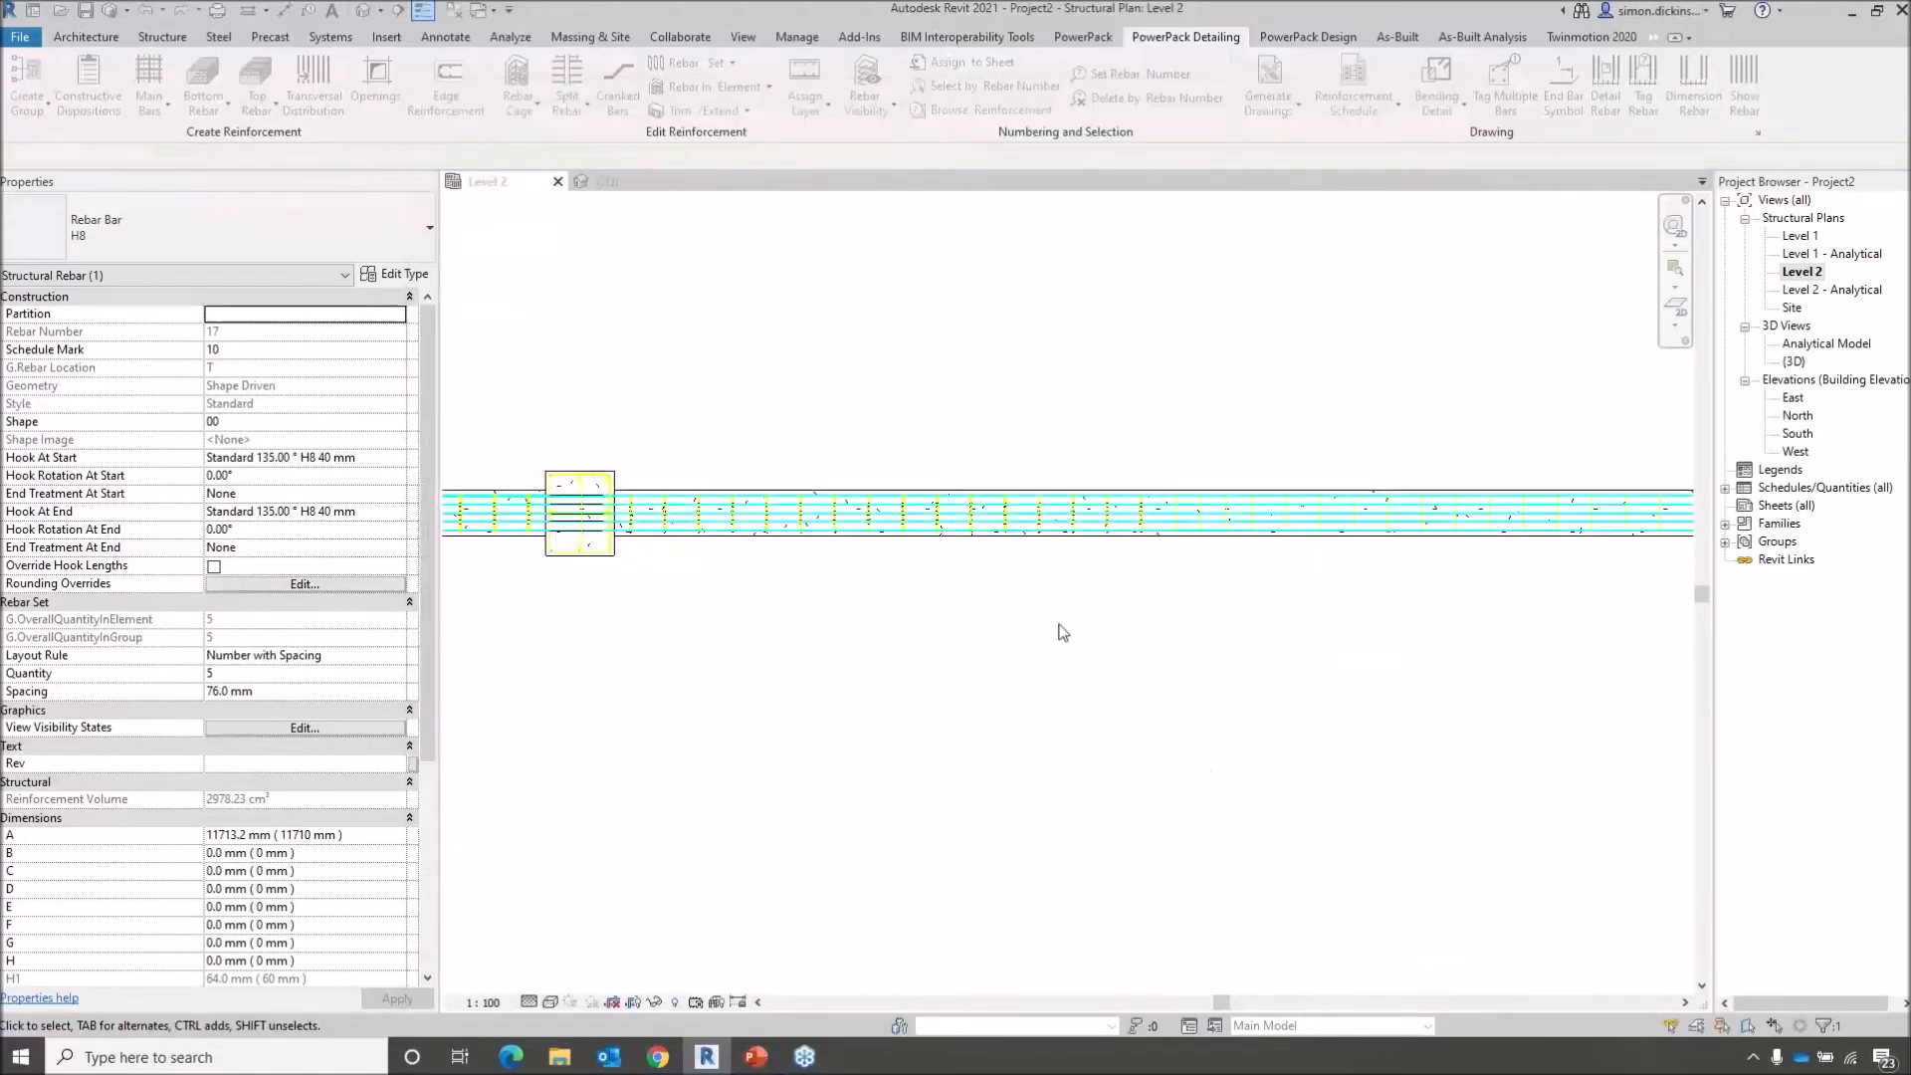
{"action": "left_click", "coordinate": [1057, 632]}
{"action": "middle_click_drag", "start_coordinate": [1309, 588], "coordinate": [1003, 596]}
{"action": "scroll", "coordinate": [1026, 597], "scroll_direction": "down", "scroll_amount": 2}
{"action": "scroll", "coordinate": [956, 532], "scroll_direction": "up", "scroll_amount": 5}
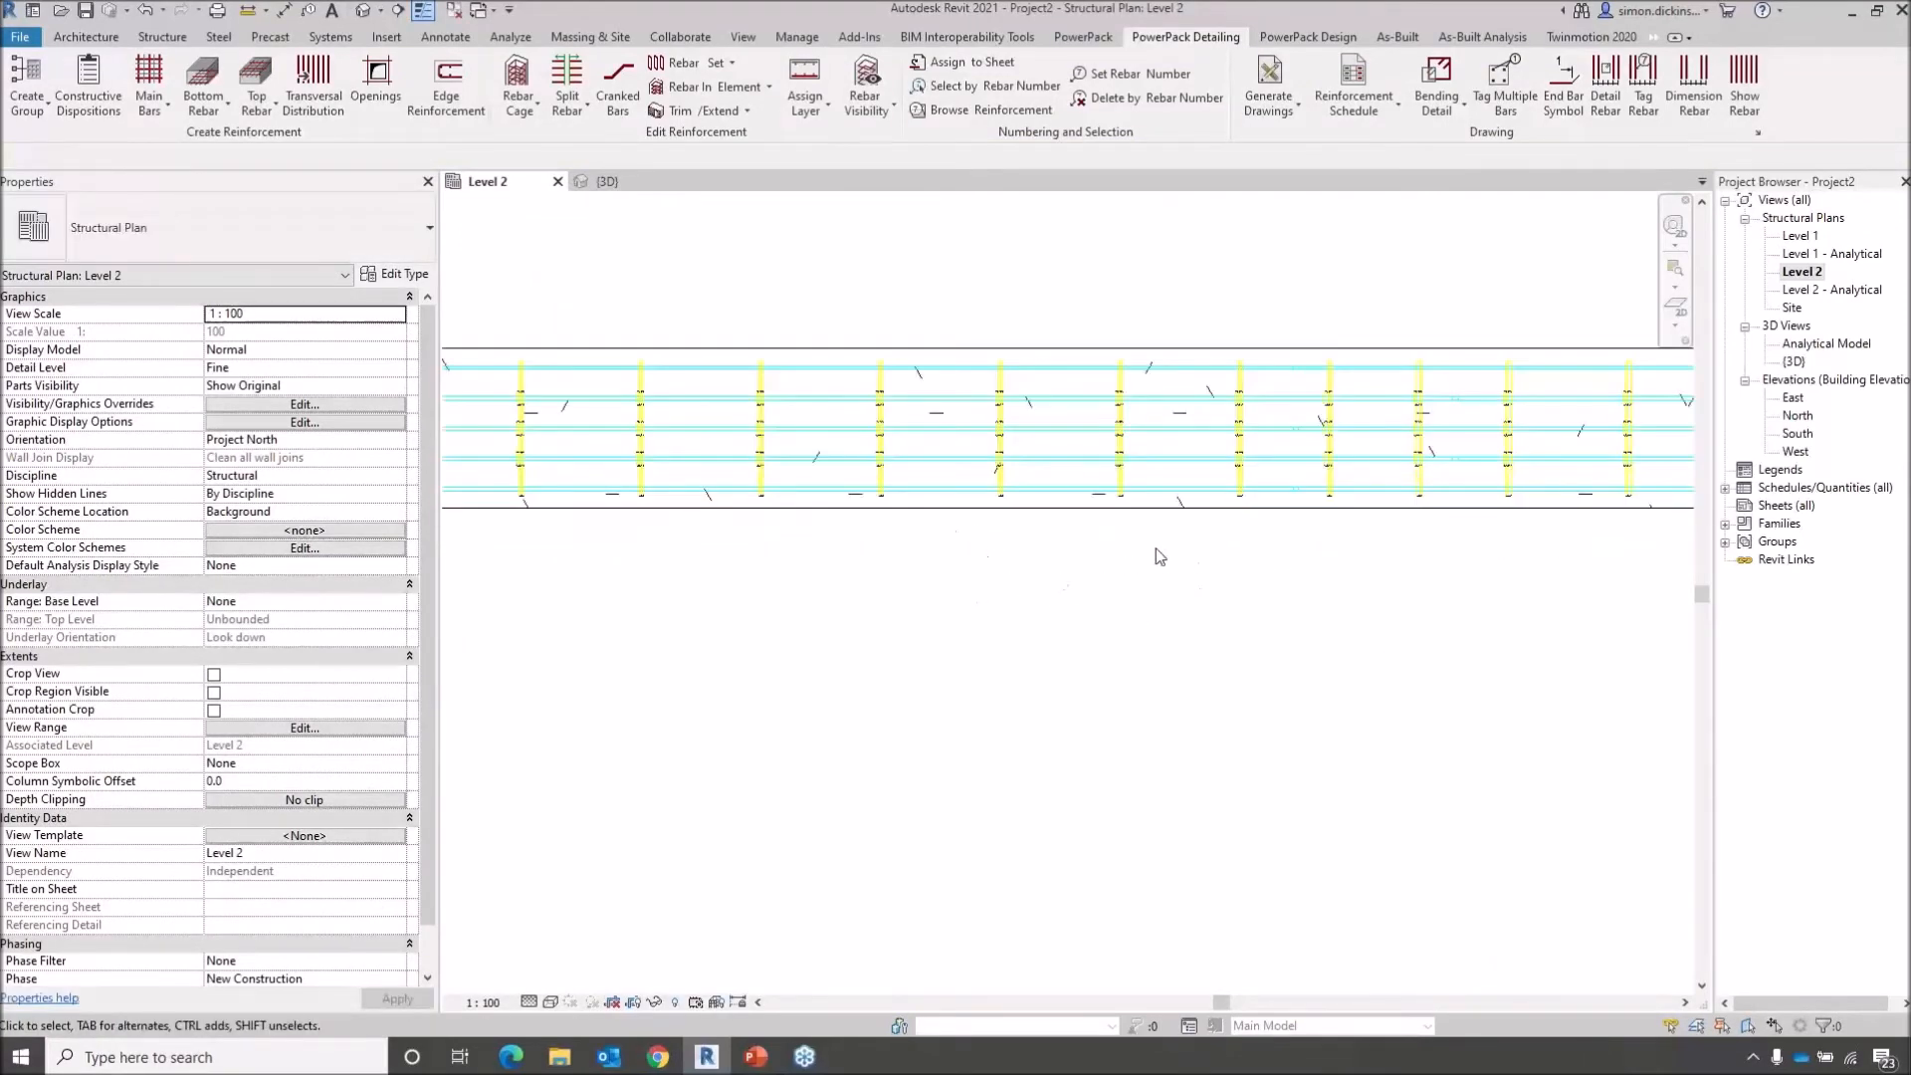
{"action": "scroll", "coordinate": [935, 612], "scroll_direction": "down", "scroll_amount": 1}
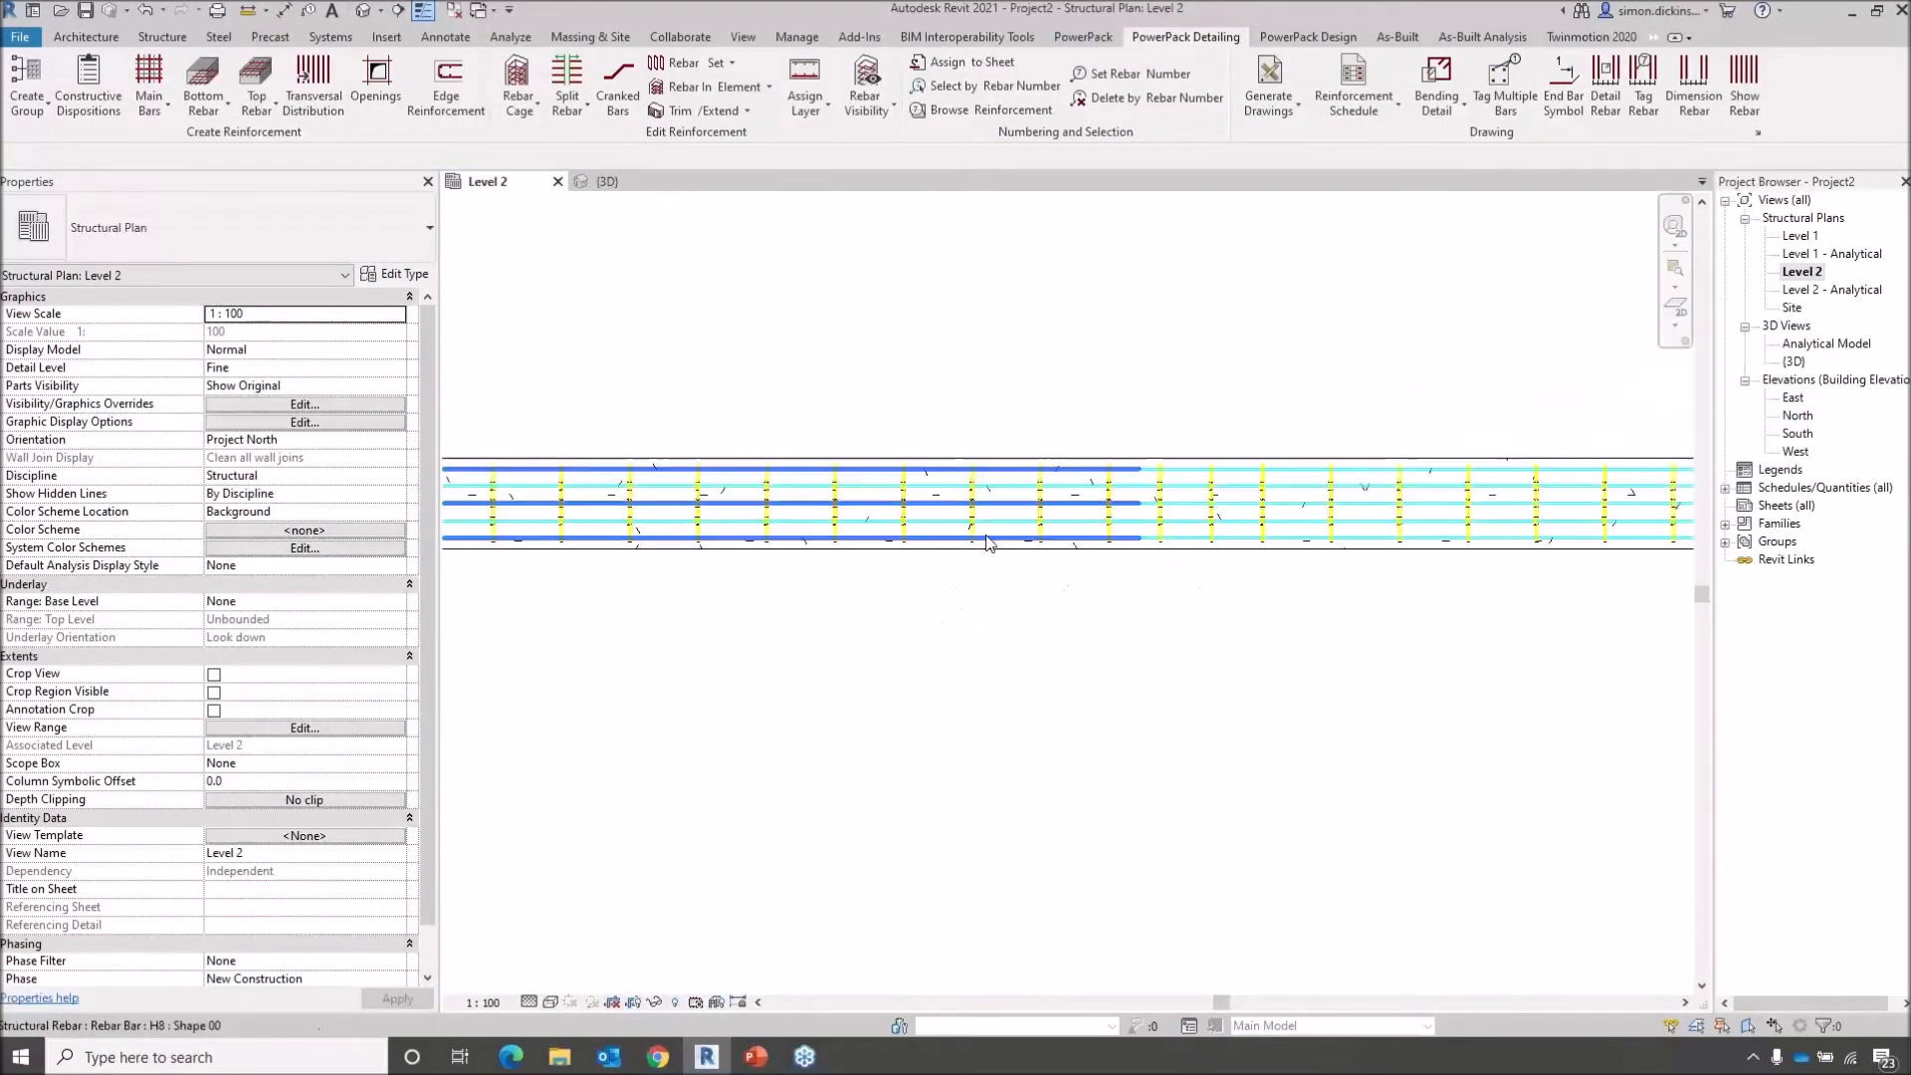
Select a split bar set, examine the coupler gap between the bar ends, and clear the selection
{"action": "left_click", "coordinate": [1152, 519]}
{"action": "scroll", "coordinate": [1120, 492], "scroll_direction": "up", "scroll_amount": 4}
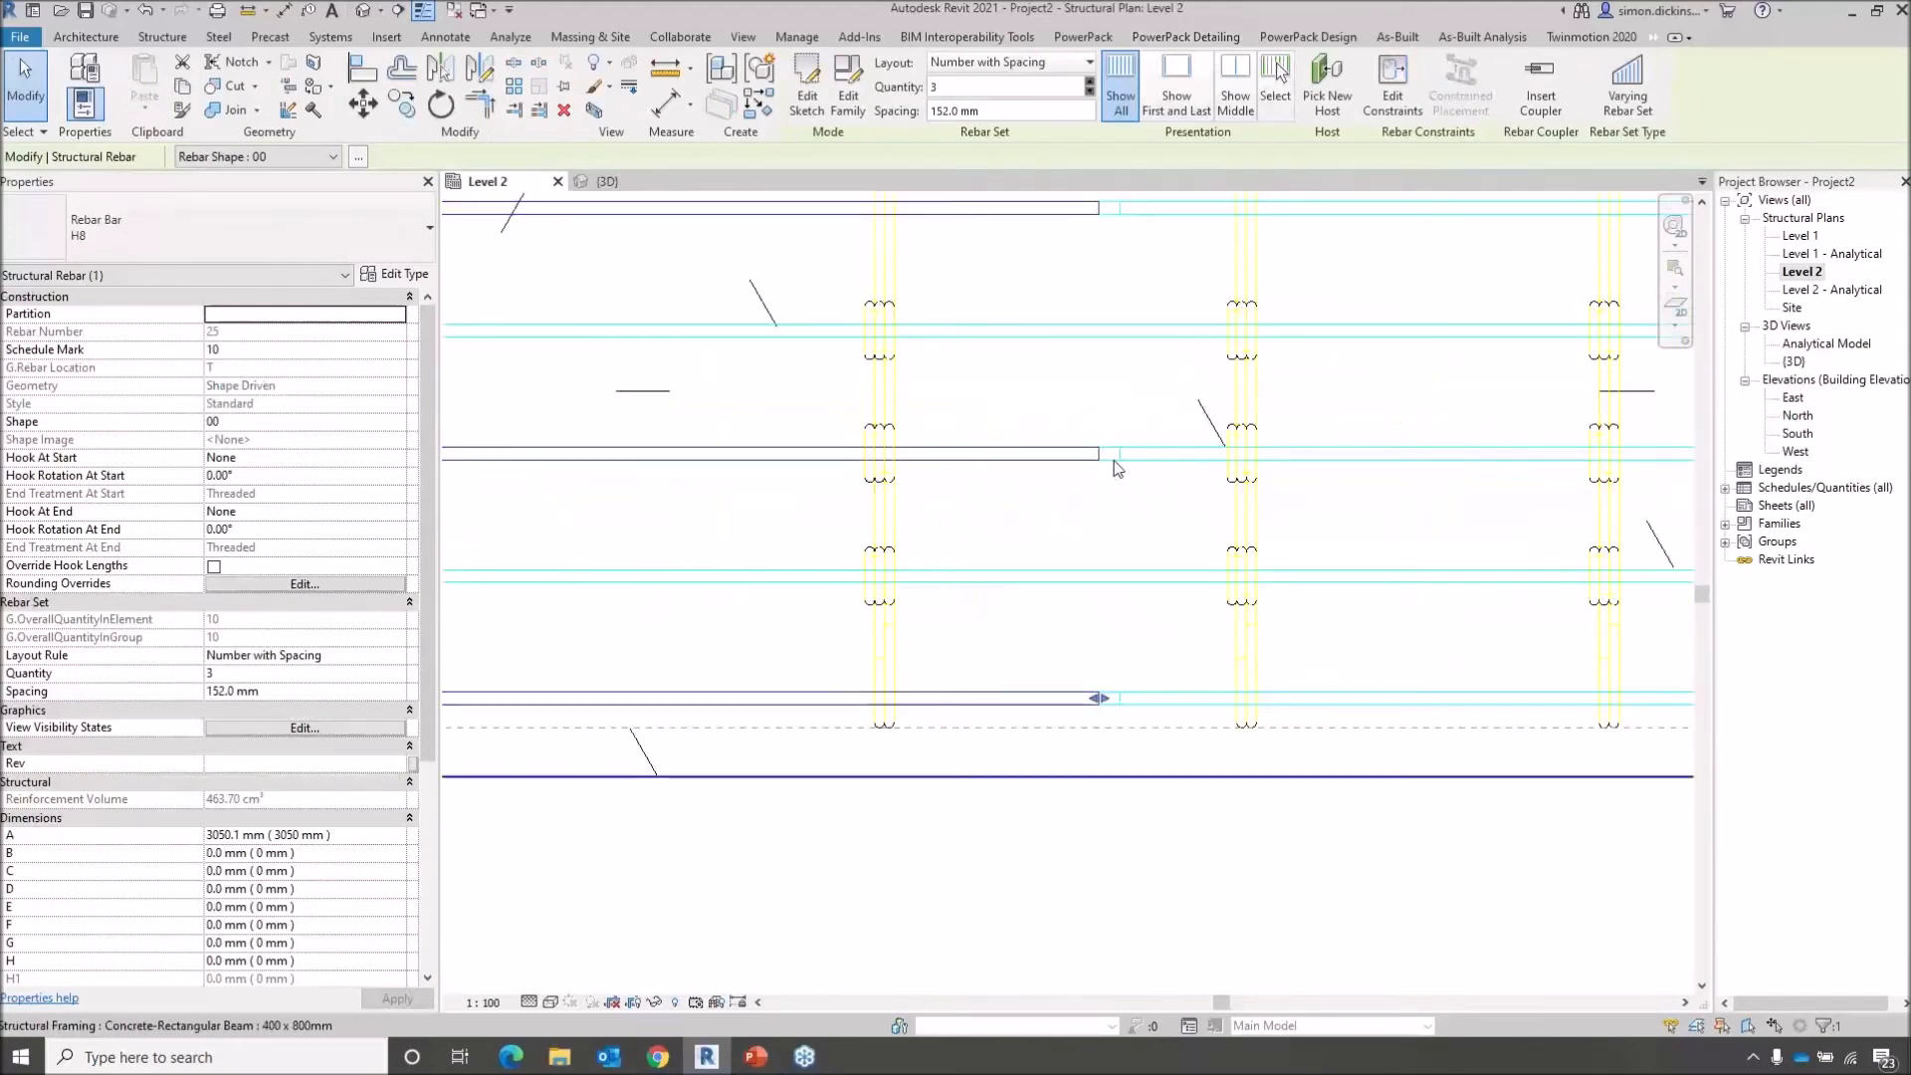
{"action": "scroll", "coordinate": [1115, 487], "scroll_direction": "up", "scroll_amount": 3}
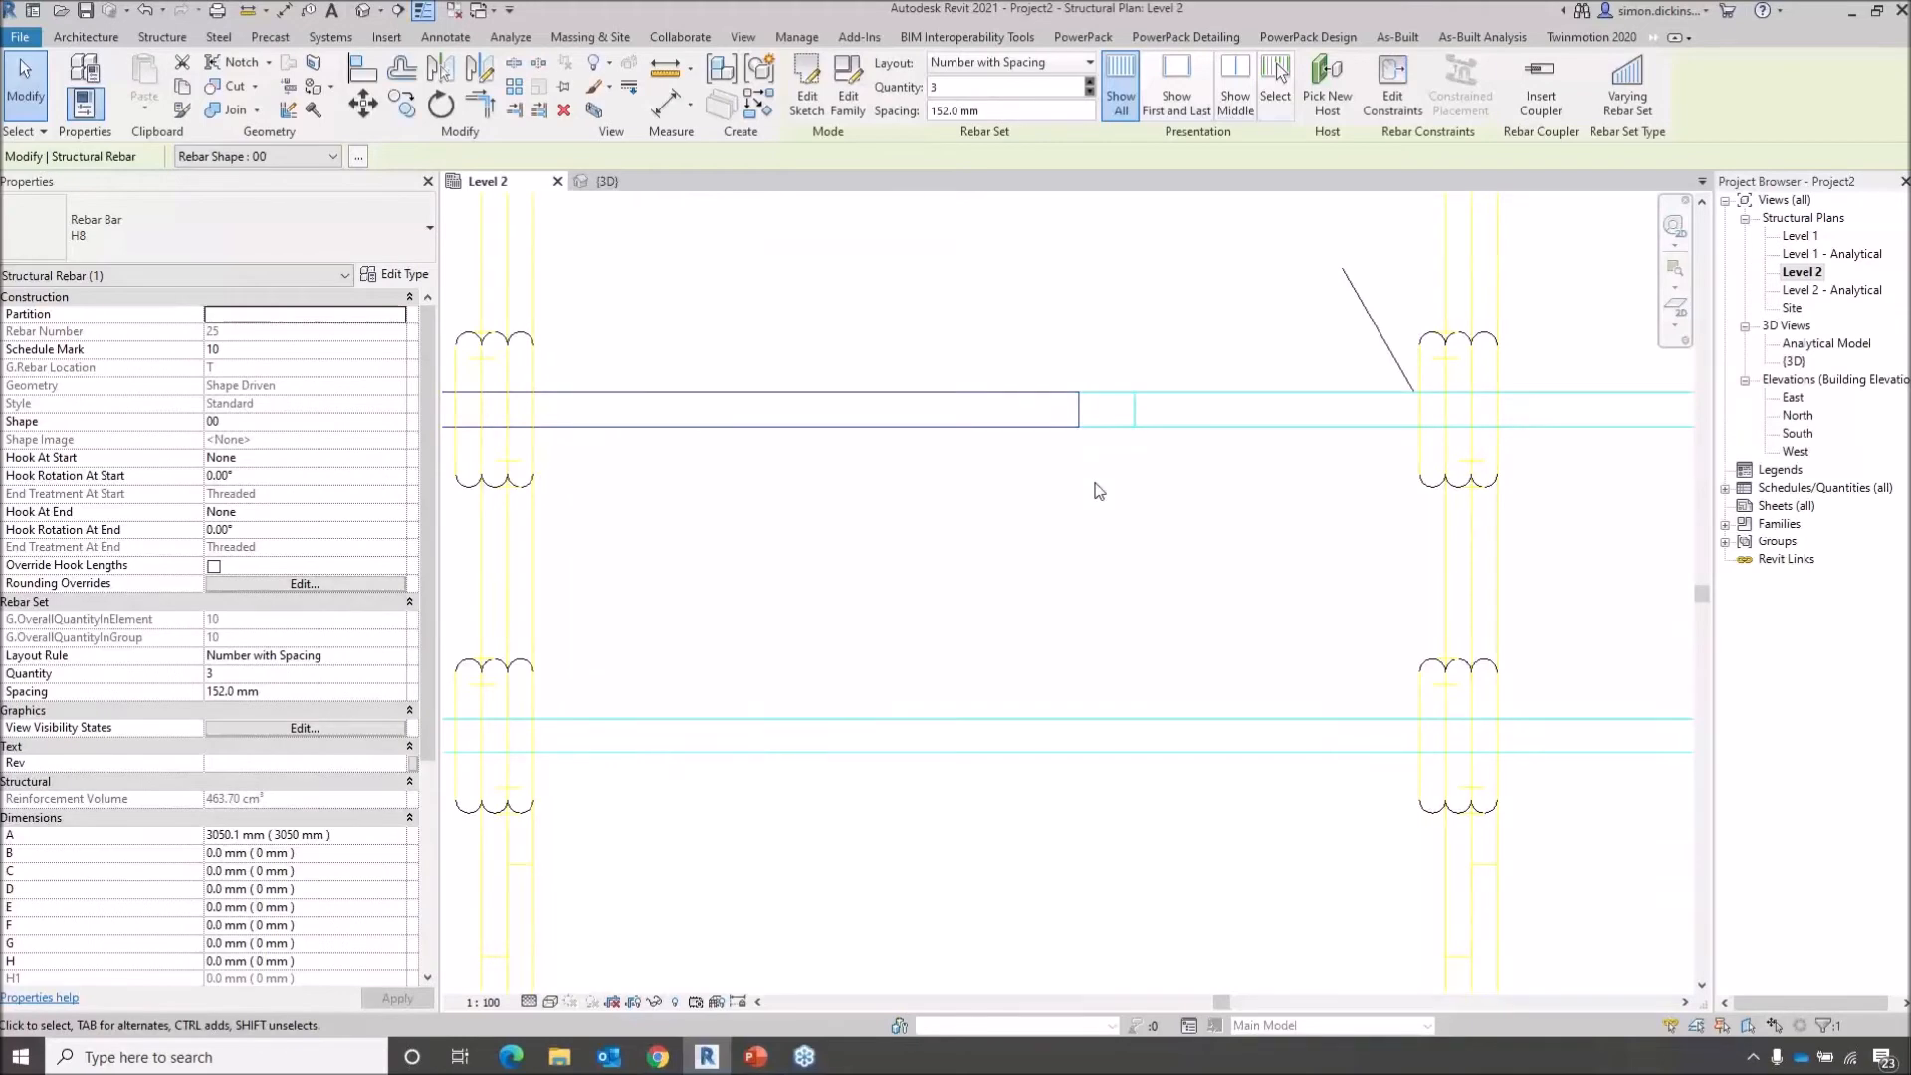
{"action": "scroll", "coordinate": [1113, 494], "scroll_direction": "down", "scroll_amount": 3}
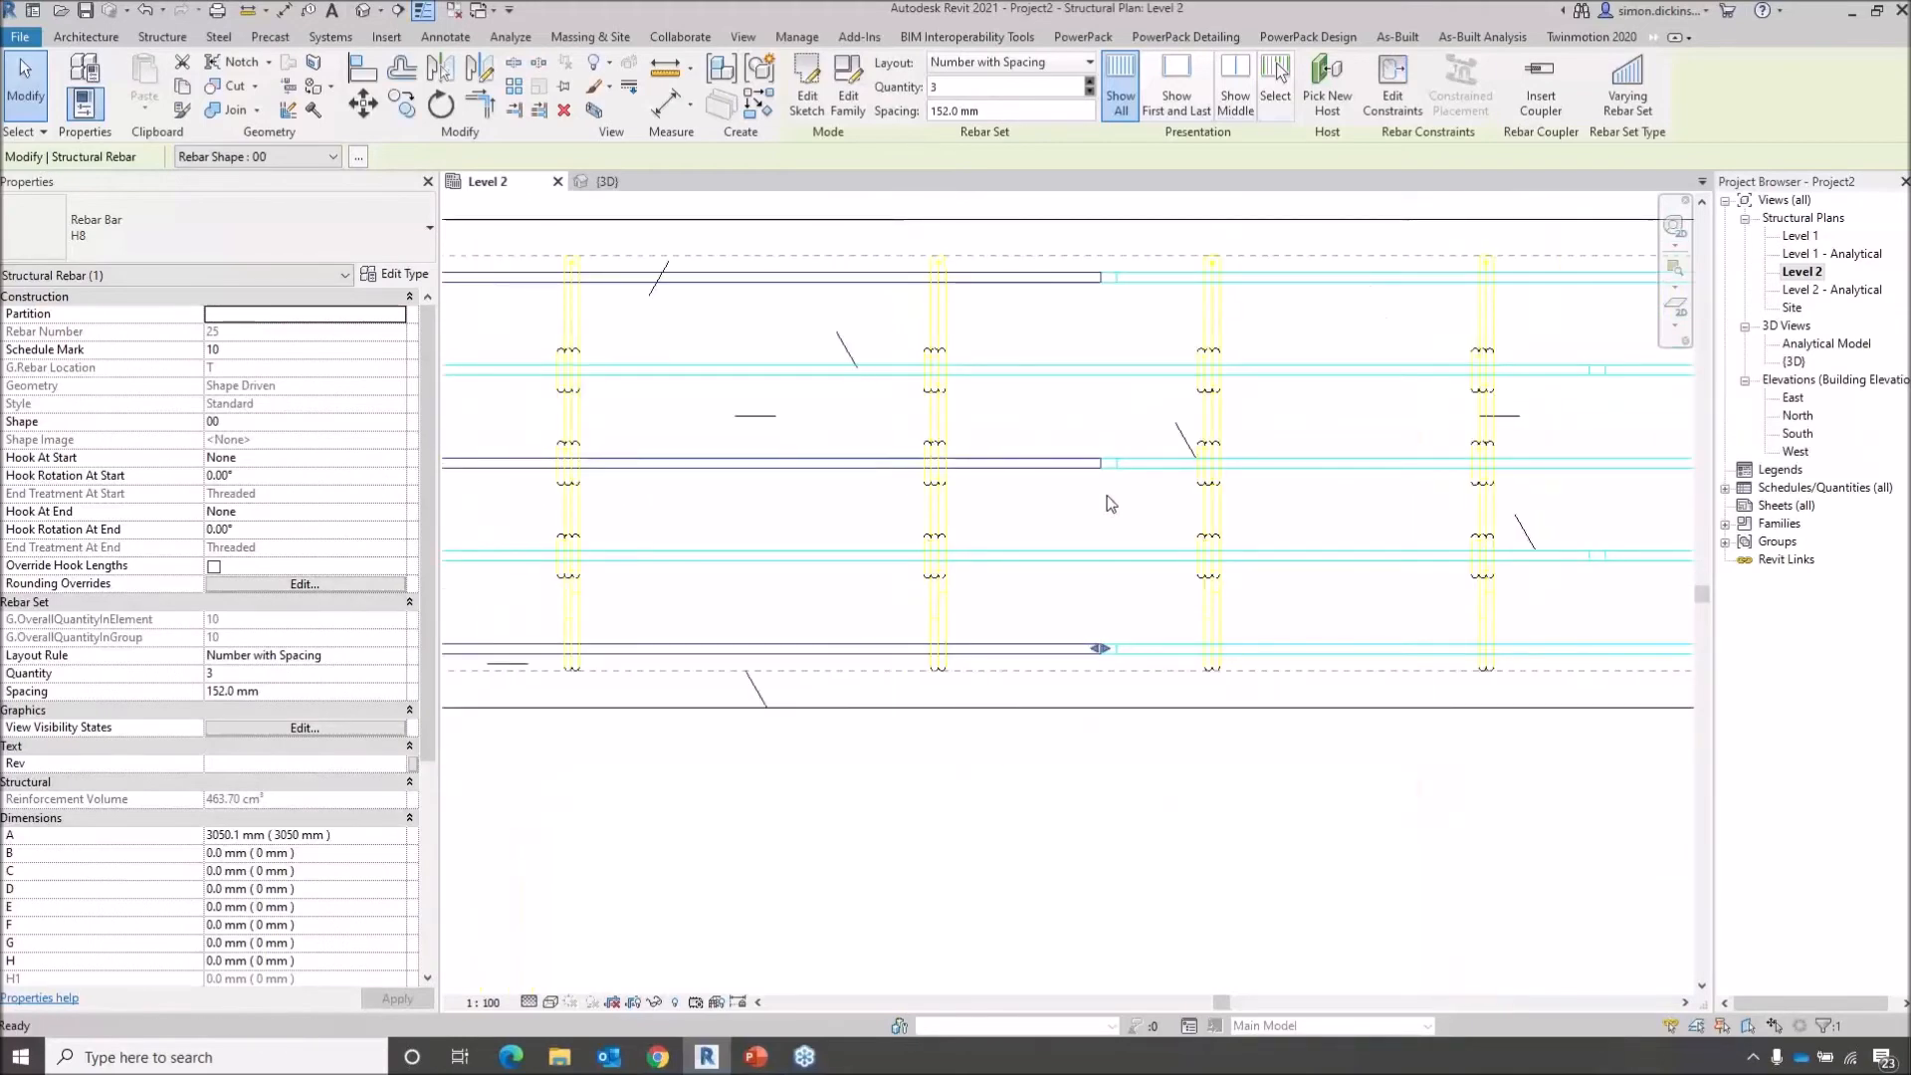
{"action": "scroll", "coordinate": [1111, 503], "scroll_direction": "down", "scroll_amount": 4}
{"action": "key", "text": "Escape"}
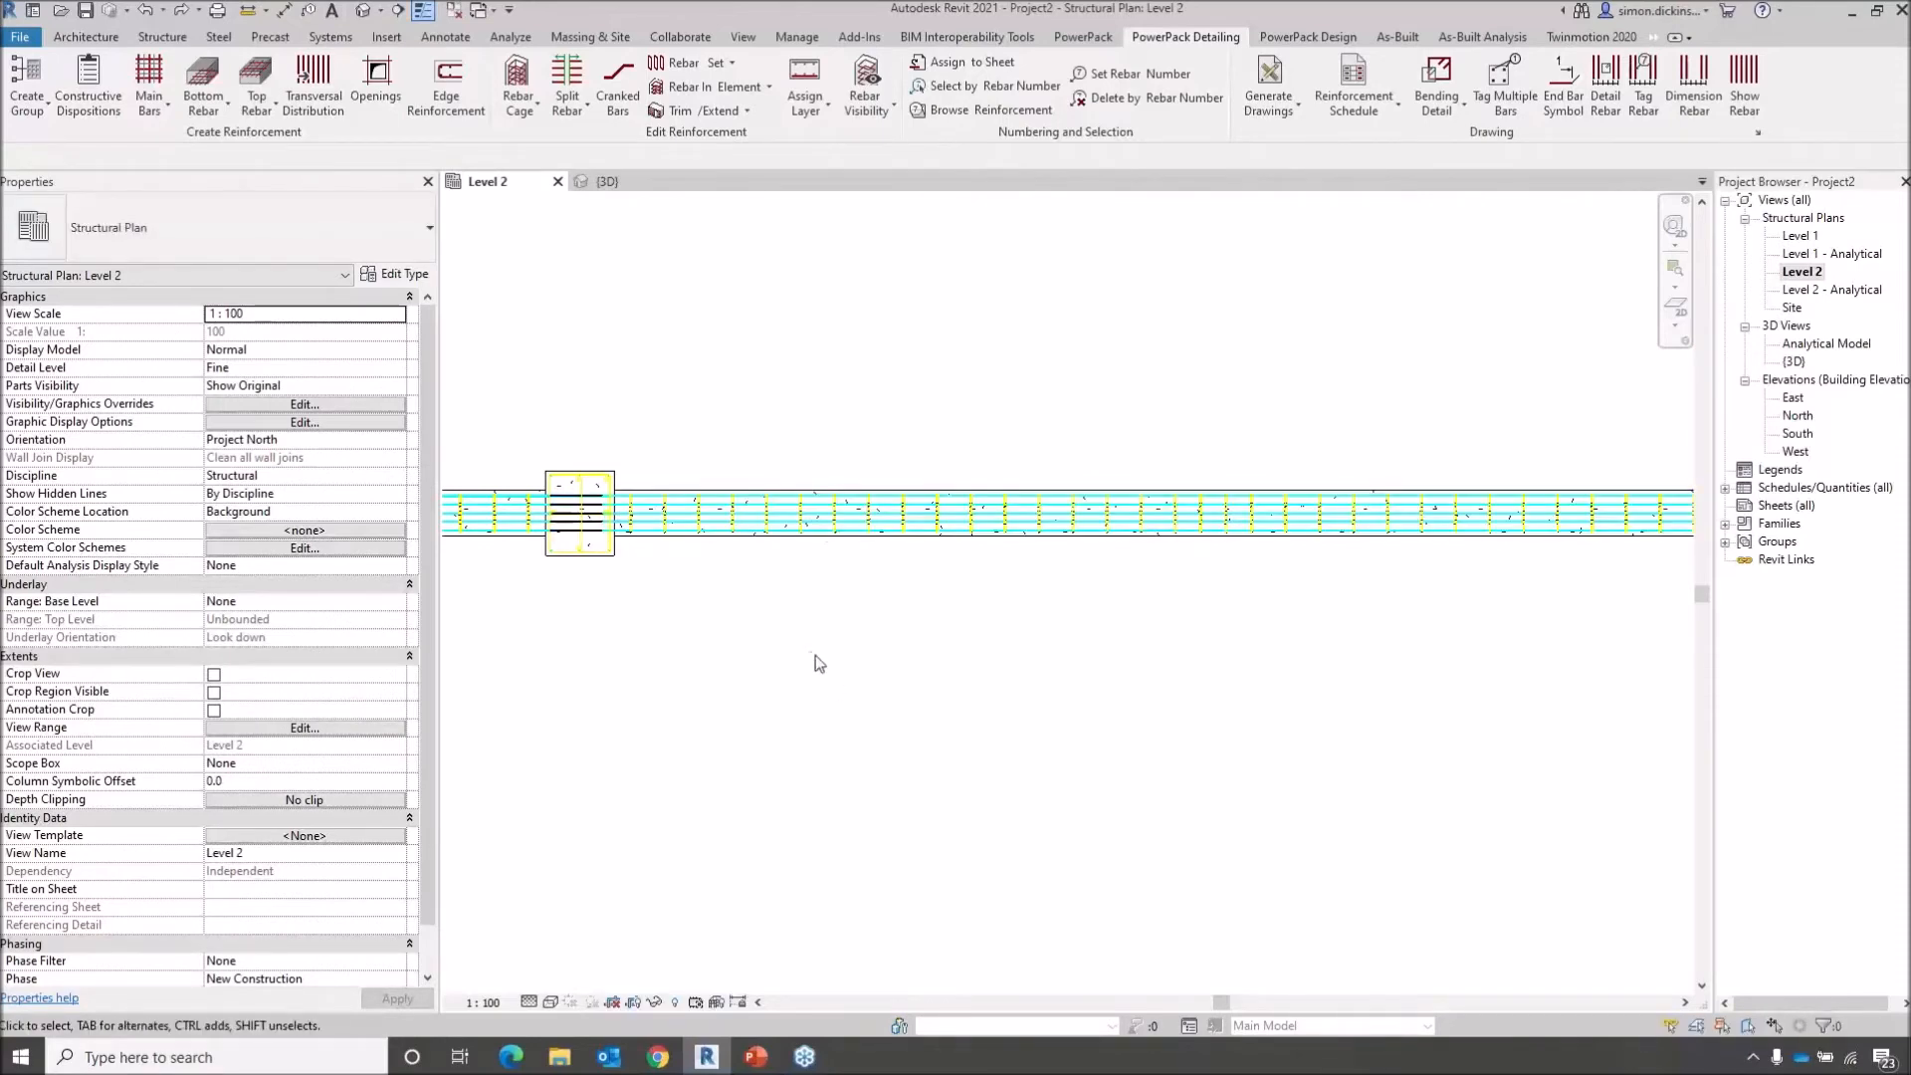
Duplicate the Standard Coupler type CPLH10 of the structural rebar couplers as a new type named CPLH8
{"action": "scroll", "coordinate": [823, 537], "scroll_direction": "down", "scroll_amount": 3}
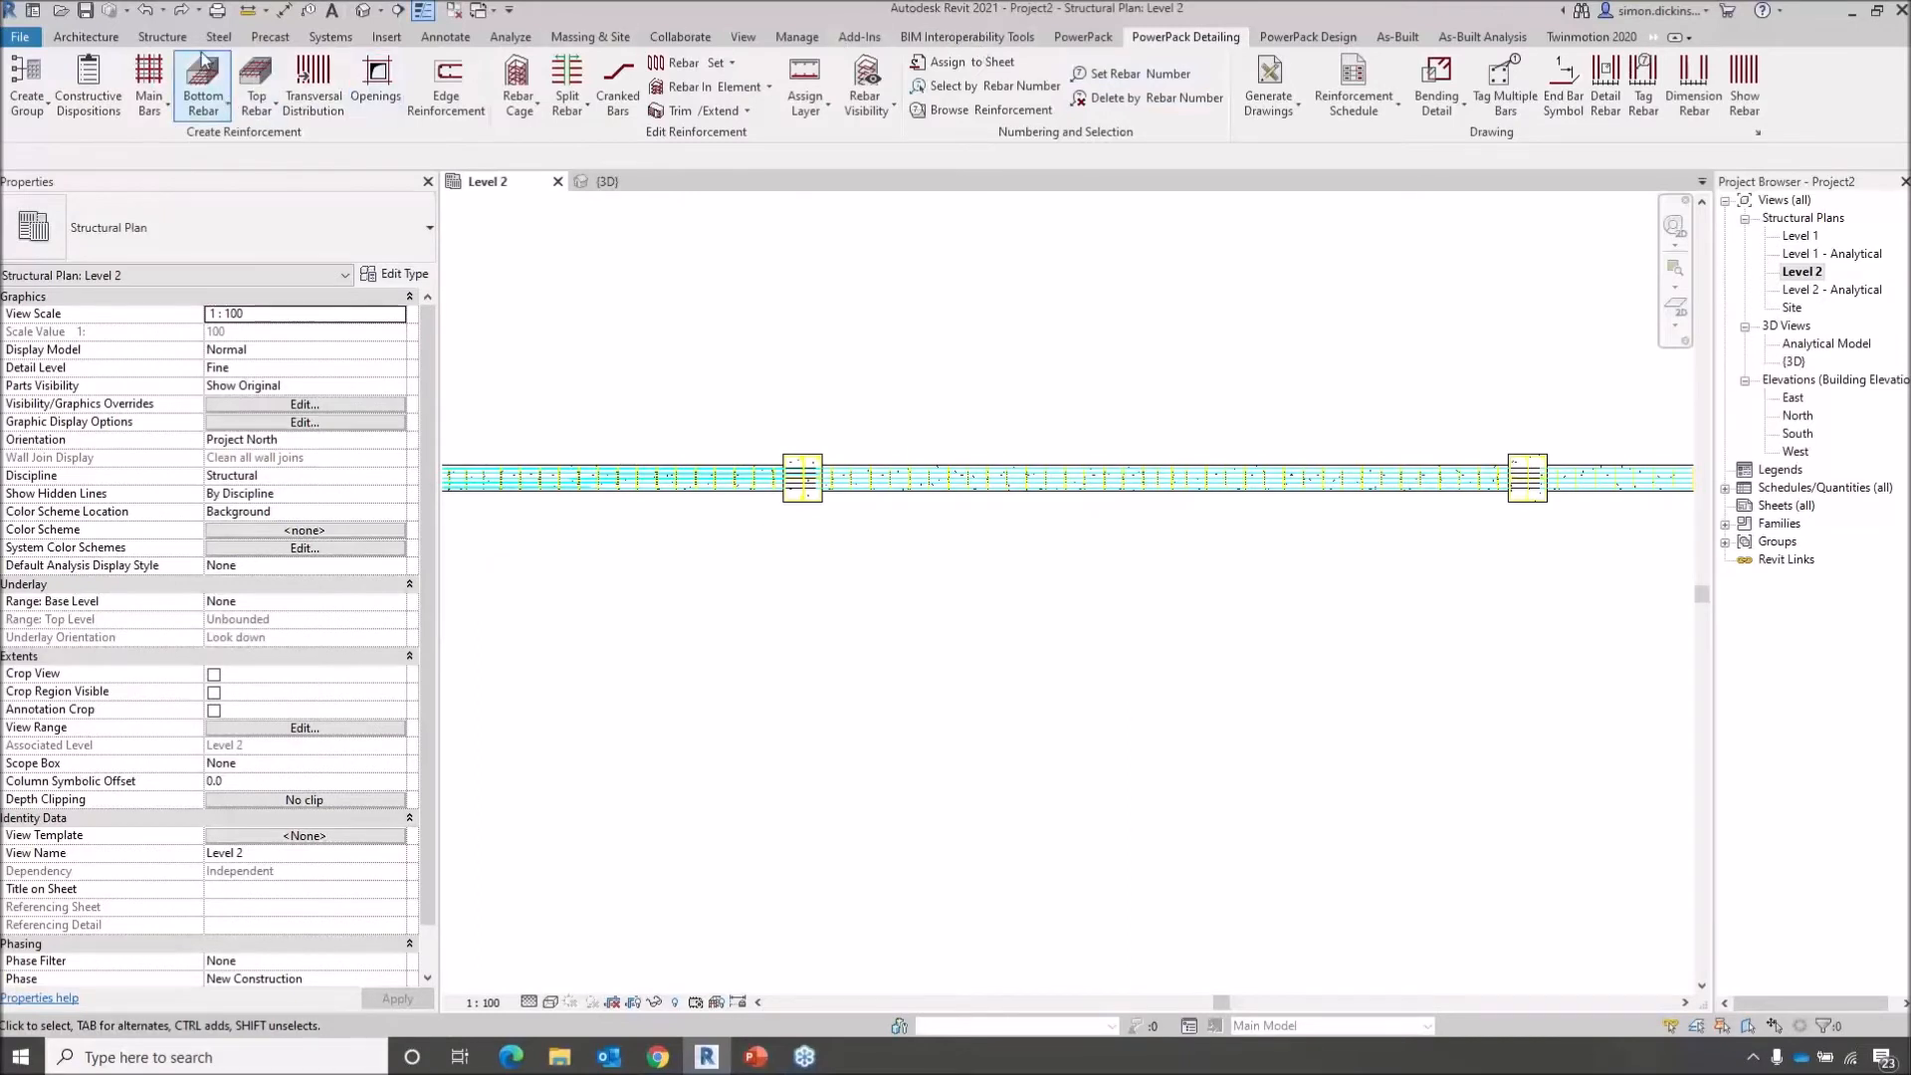
{"action": "left_click", "coordinate": [162, 37]}
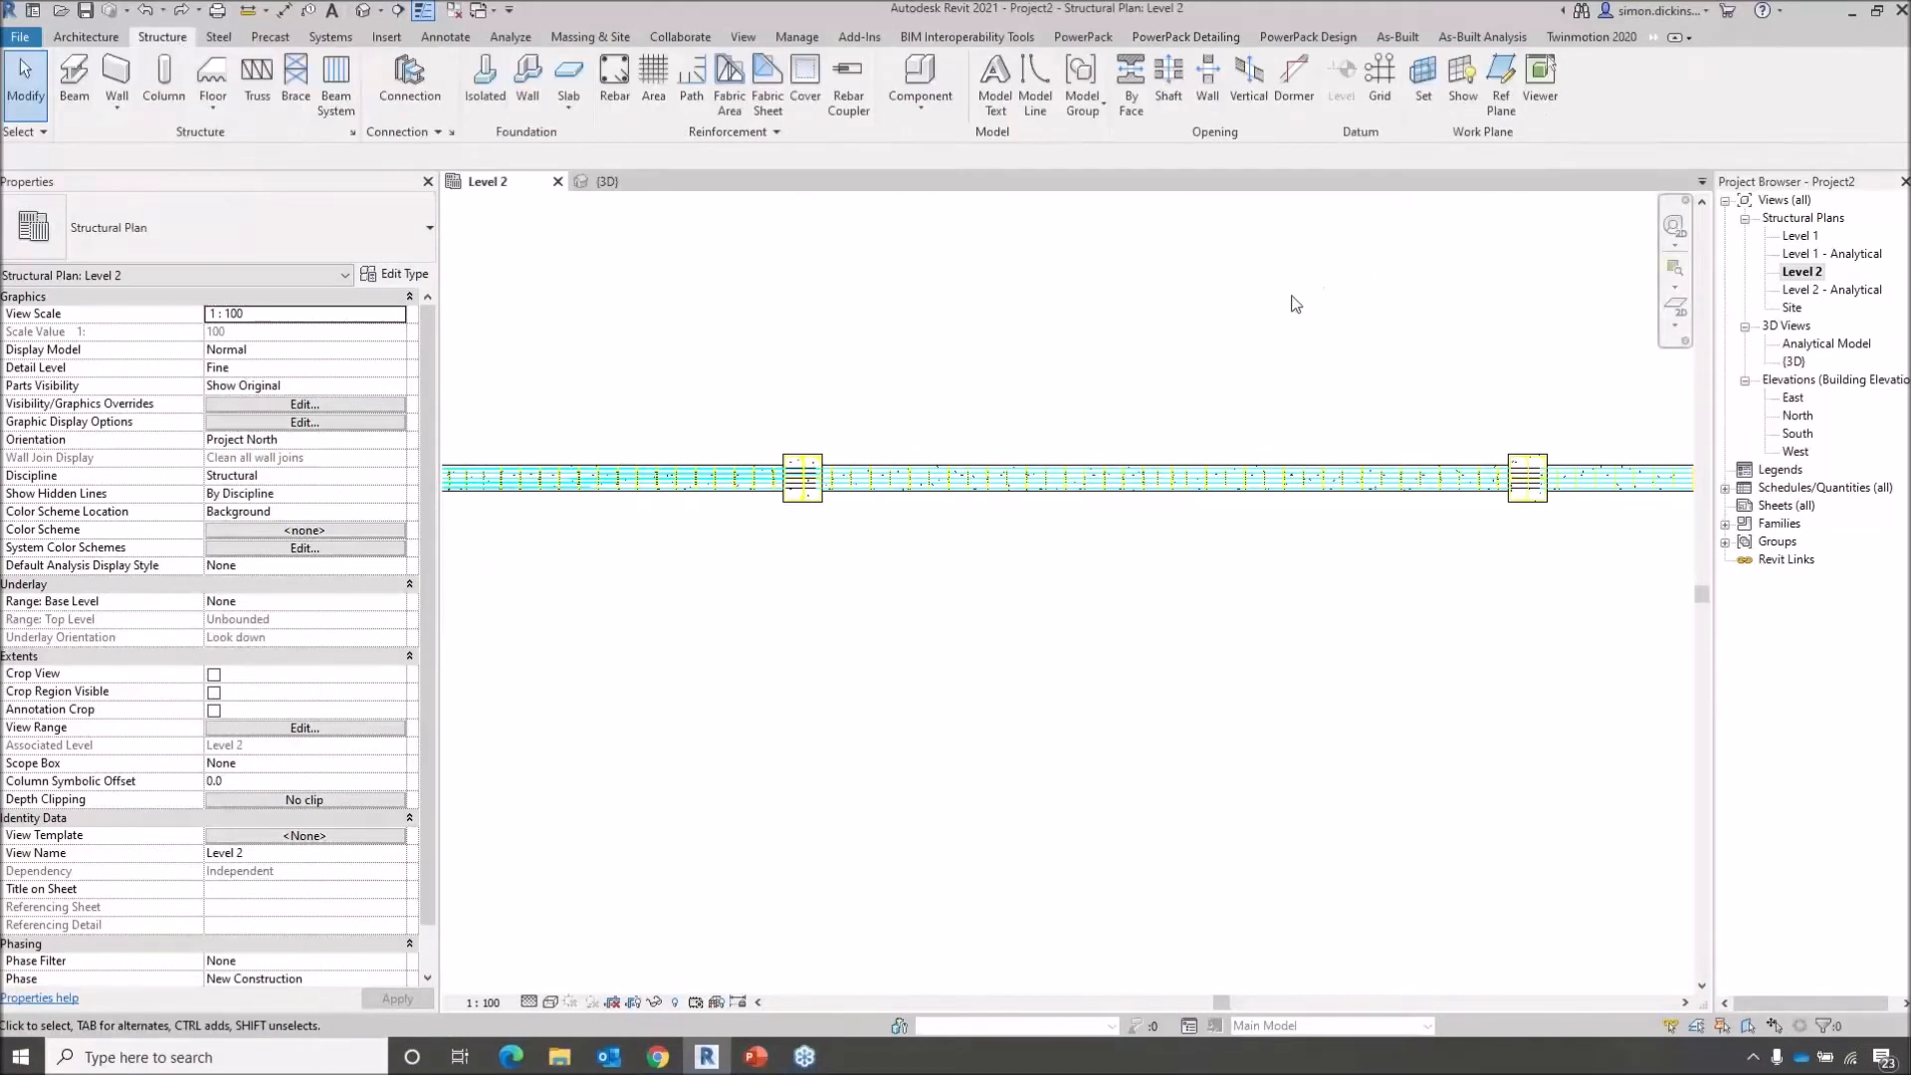
{"action": "left_click", "coordinate": [850, 77]}
{"action": "left_click", "coordinate": [329, 233]}
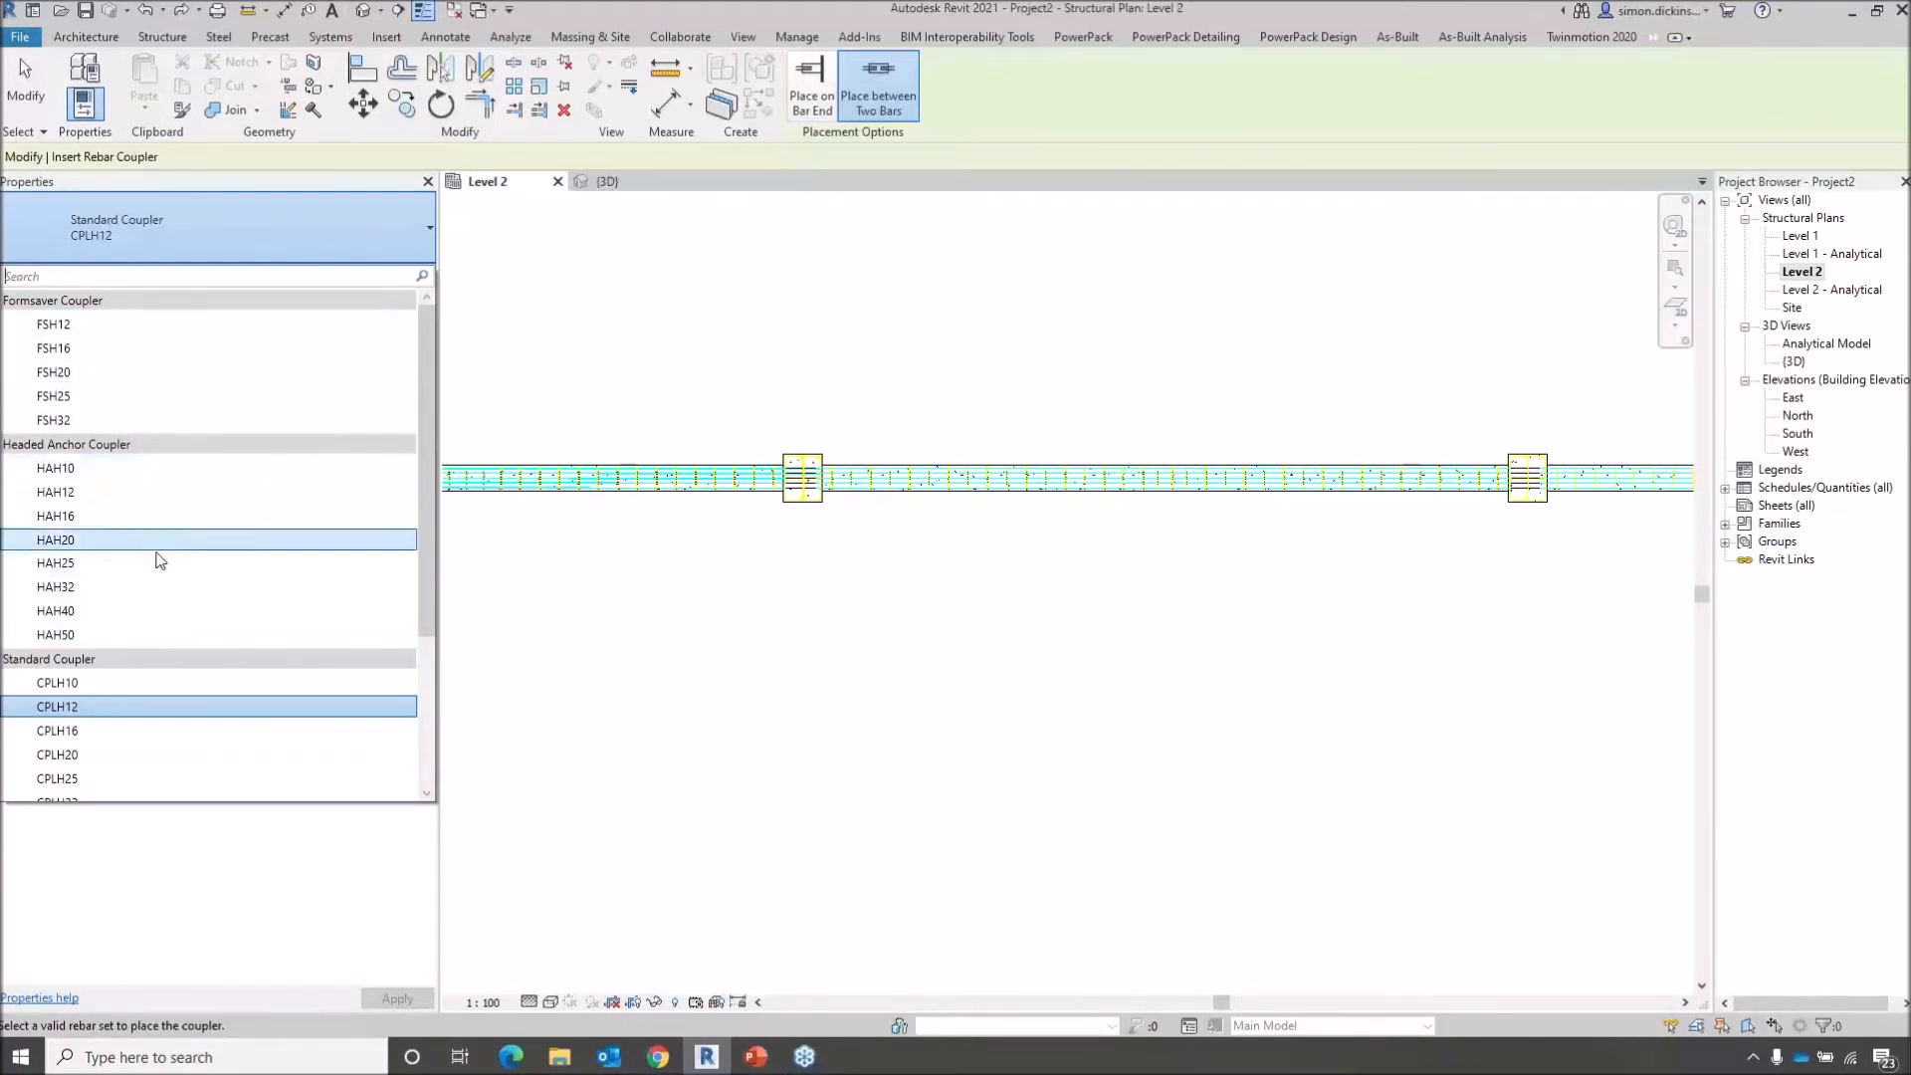
{"action": "left_click", "coordinate": [78, 686]}
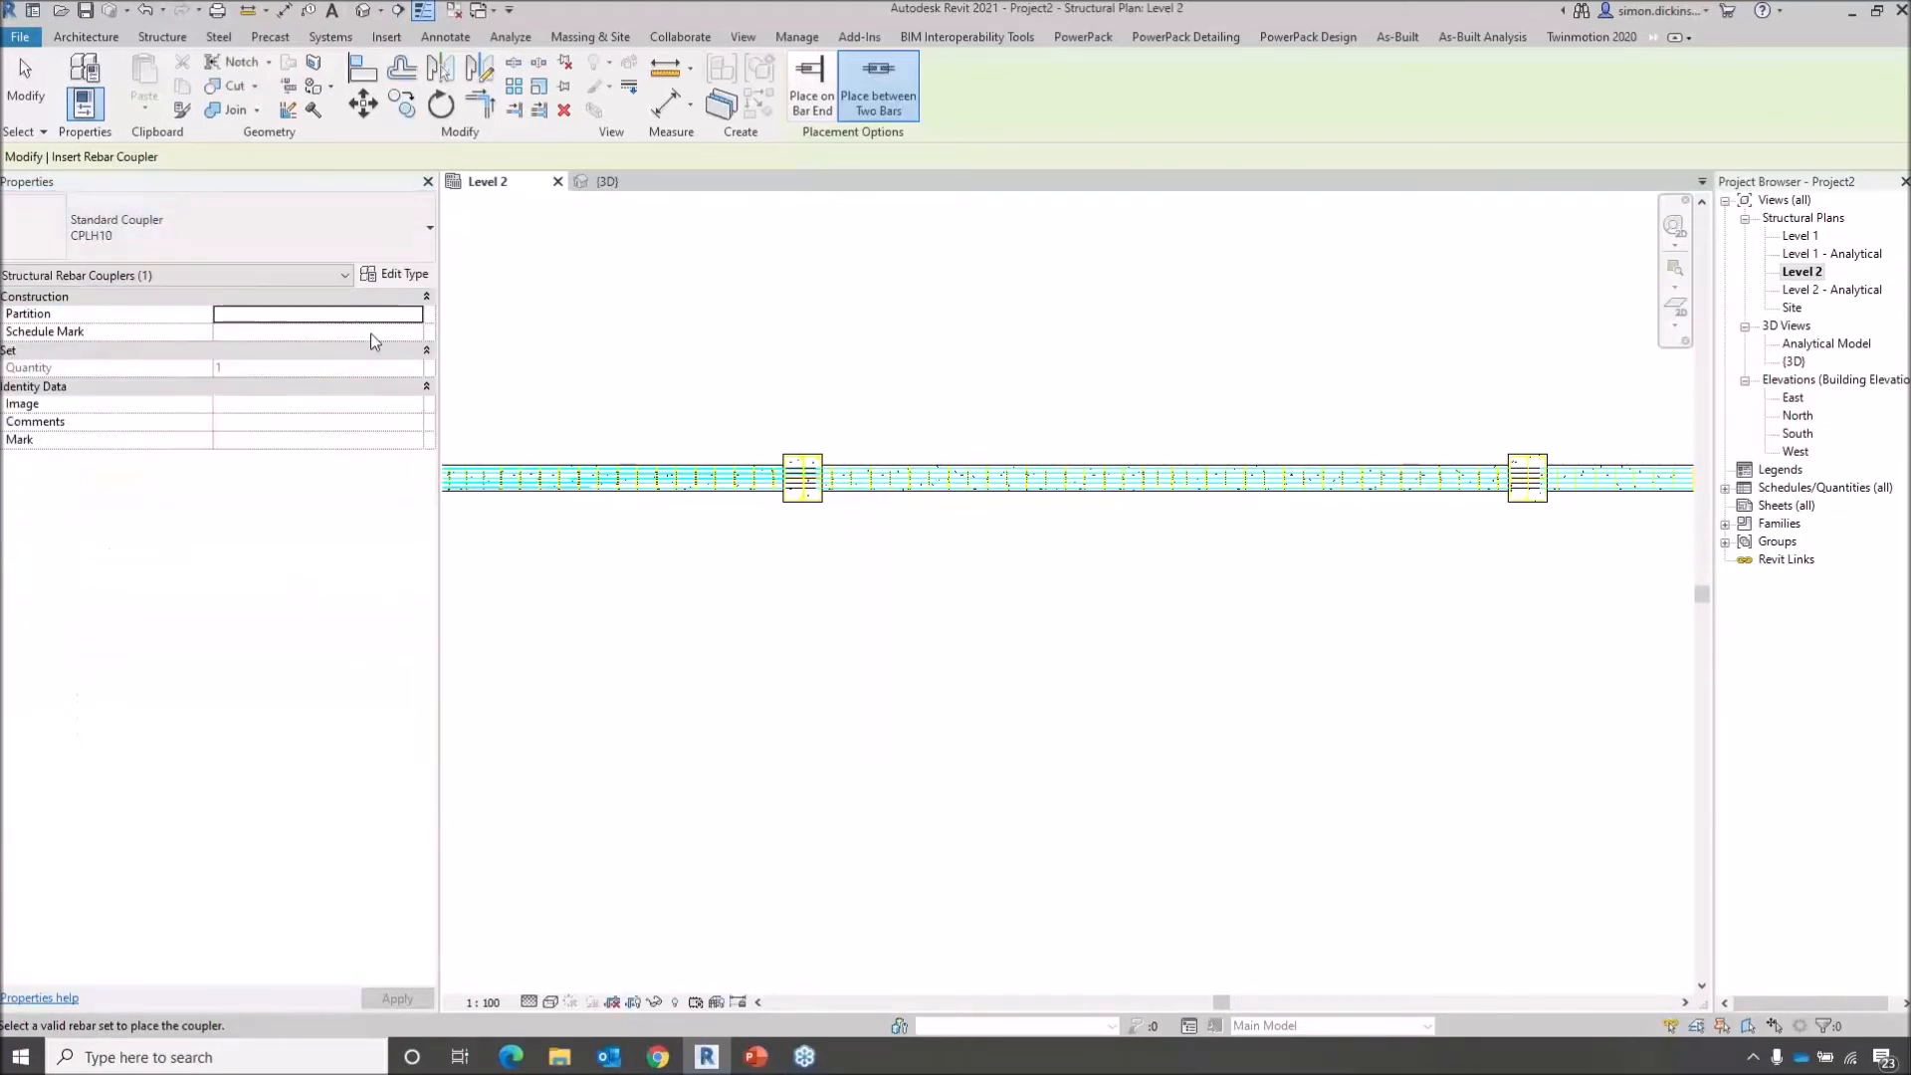
{"action": "left_click", "coordinate": [396, 274]}
{"action": "left_click_drag", "start_coordinate": [832, 70], "coordinate": [964, 165]}
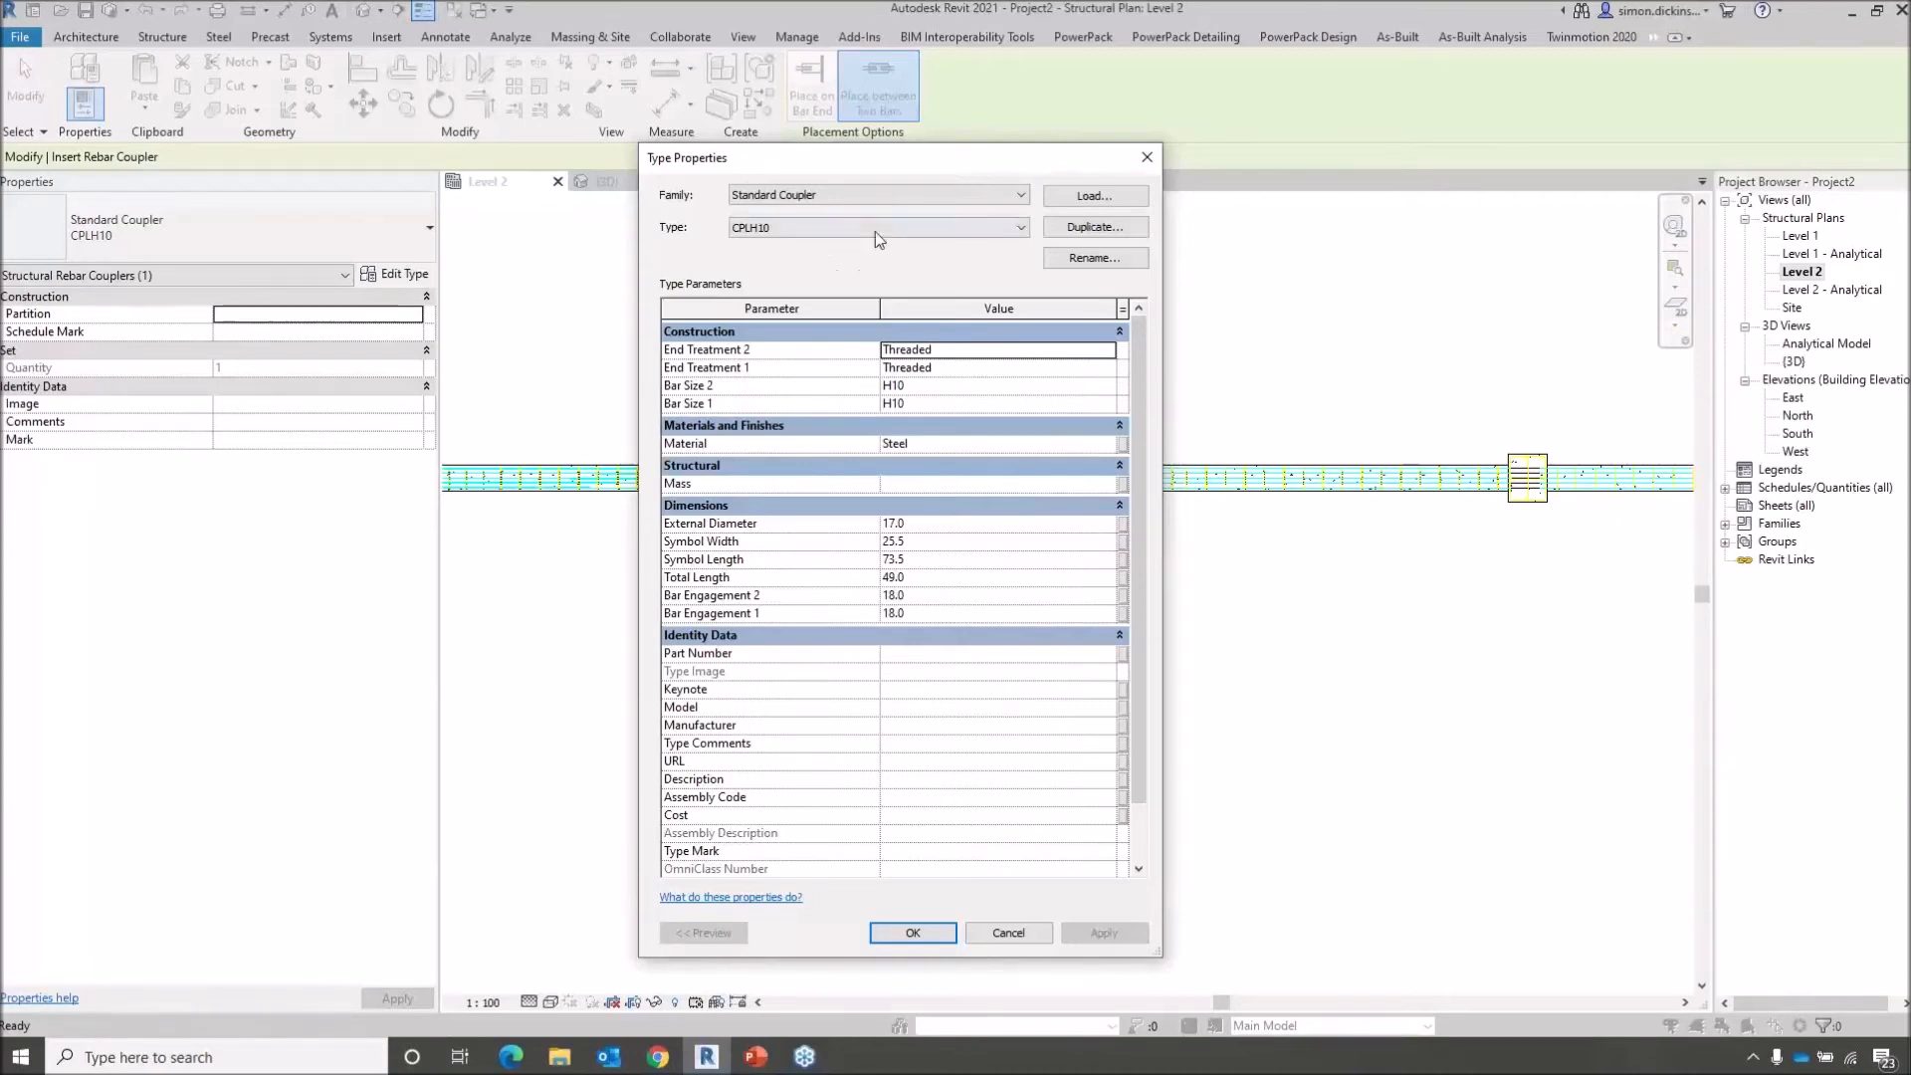
{"action": "left_click", "coordinate": [1095, 227]}
{"action": "left_click", "coordinate": [876, 196]}
{"action": "key", "text": "BackSpace"}
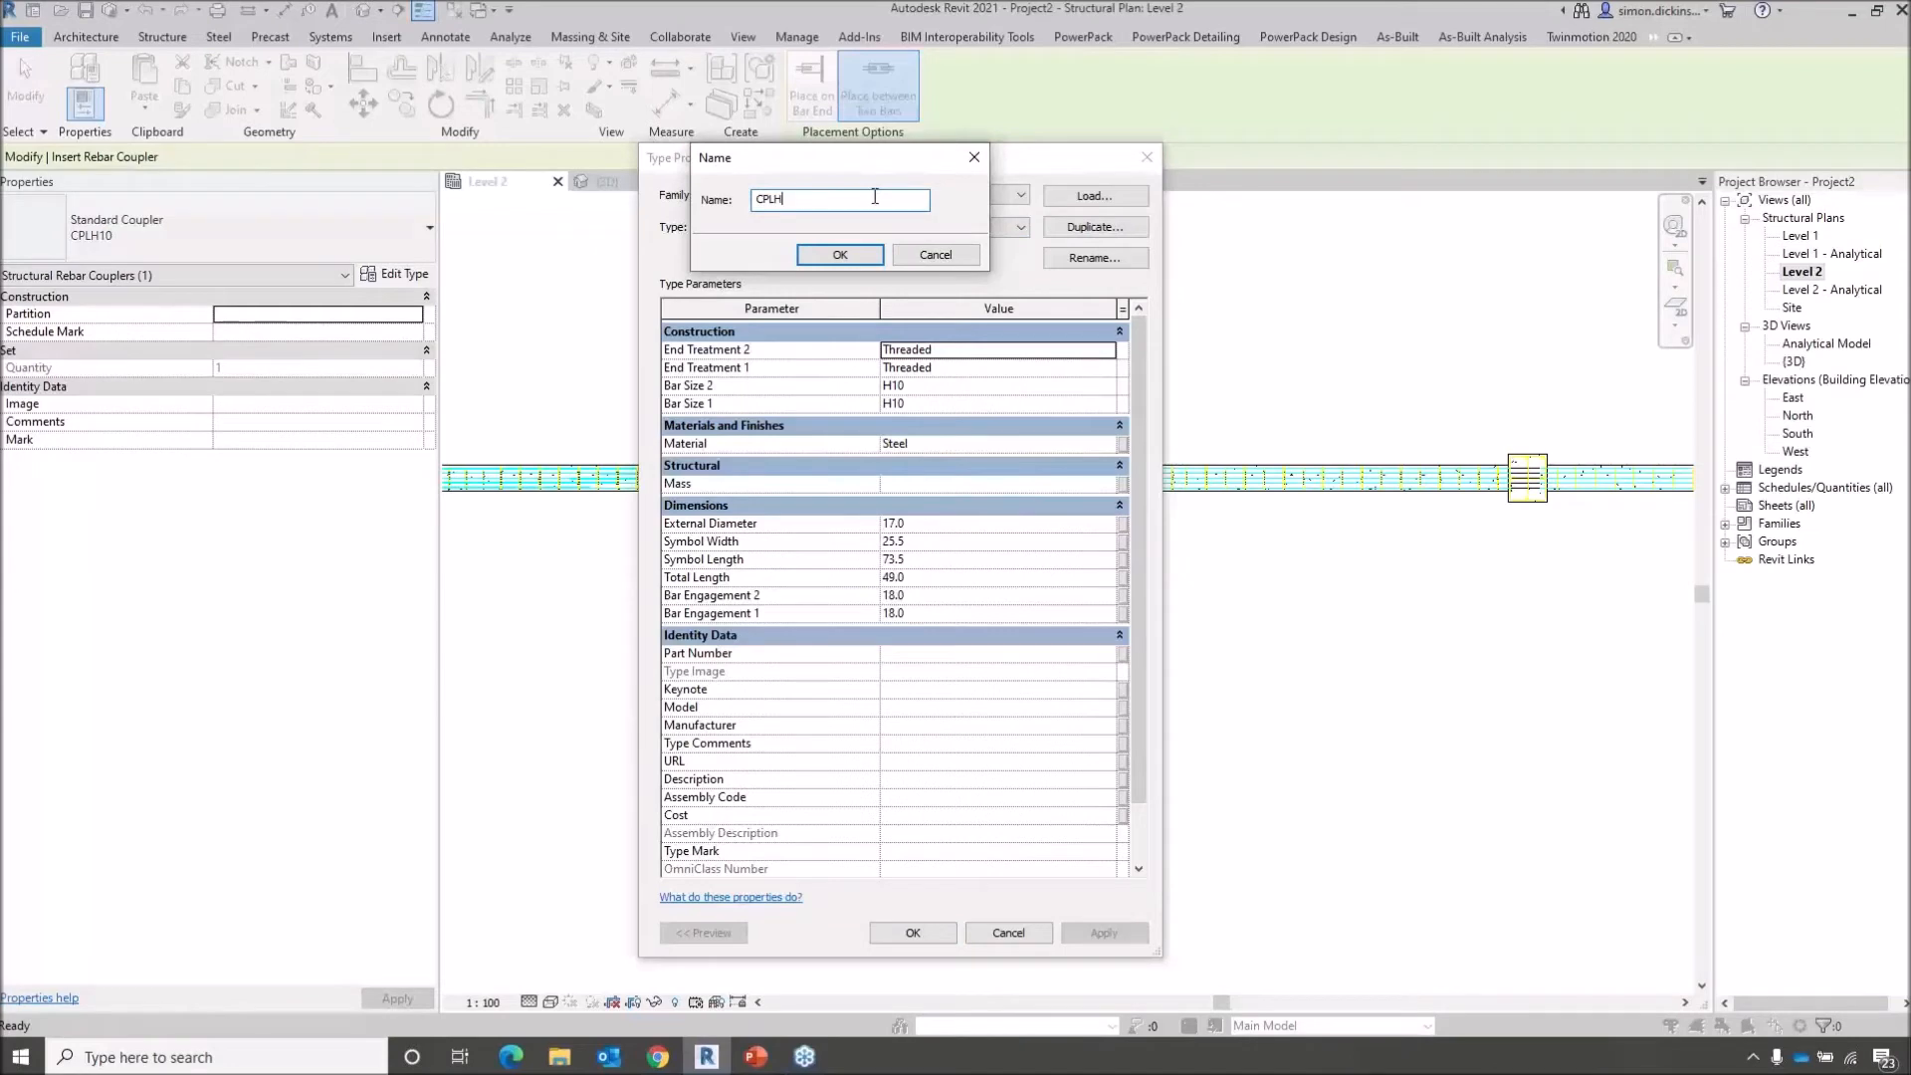
{"action": "type", "text": "8"}
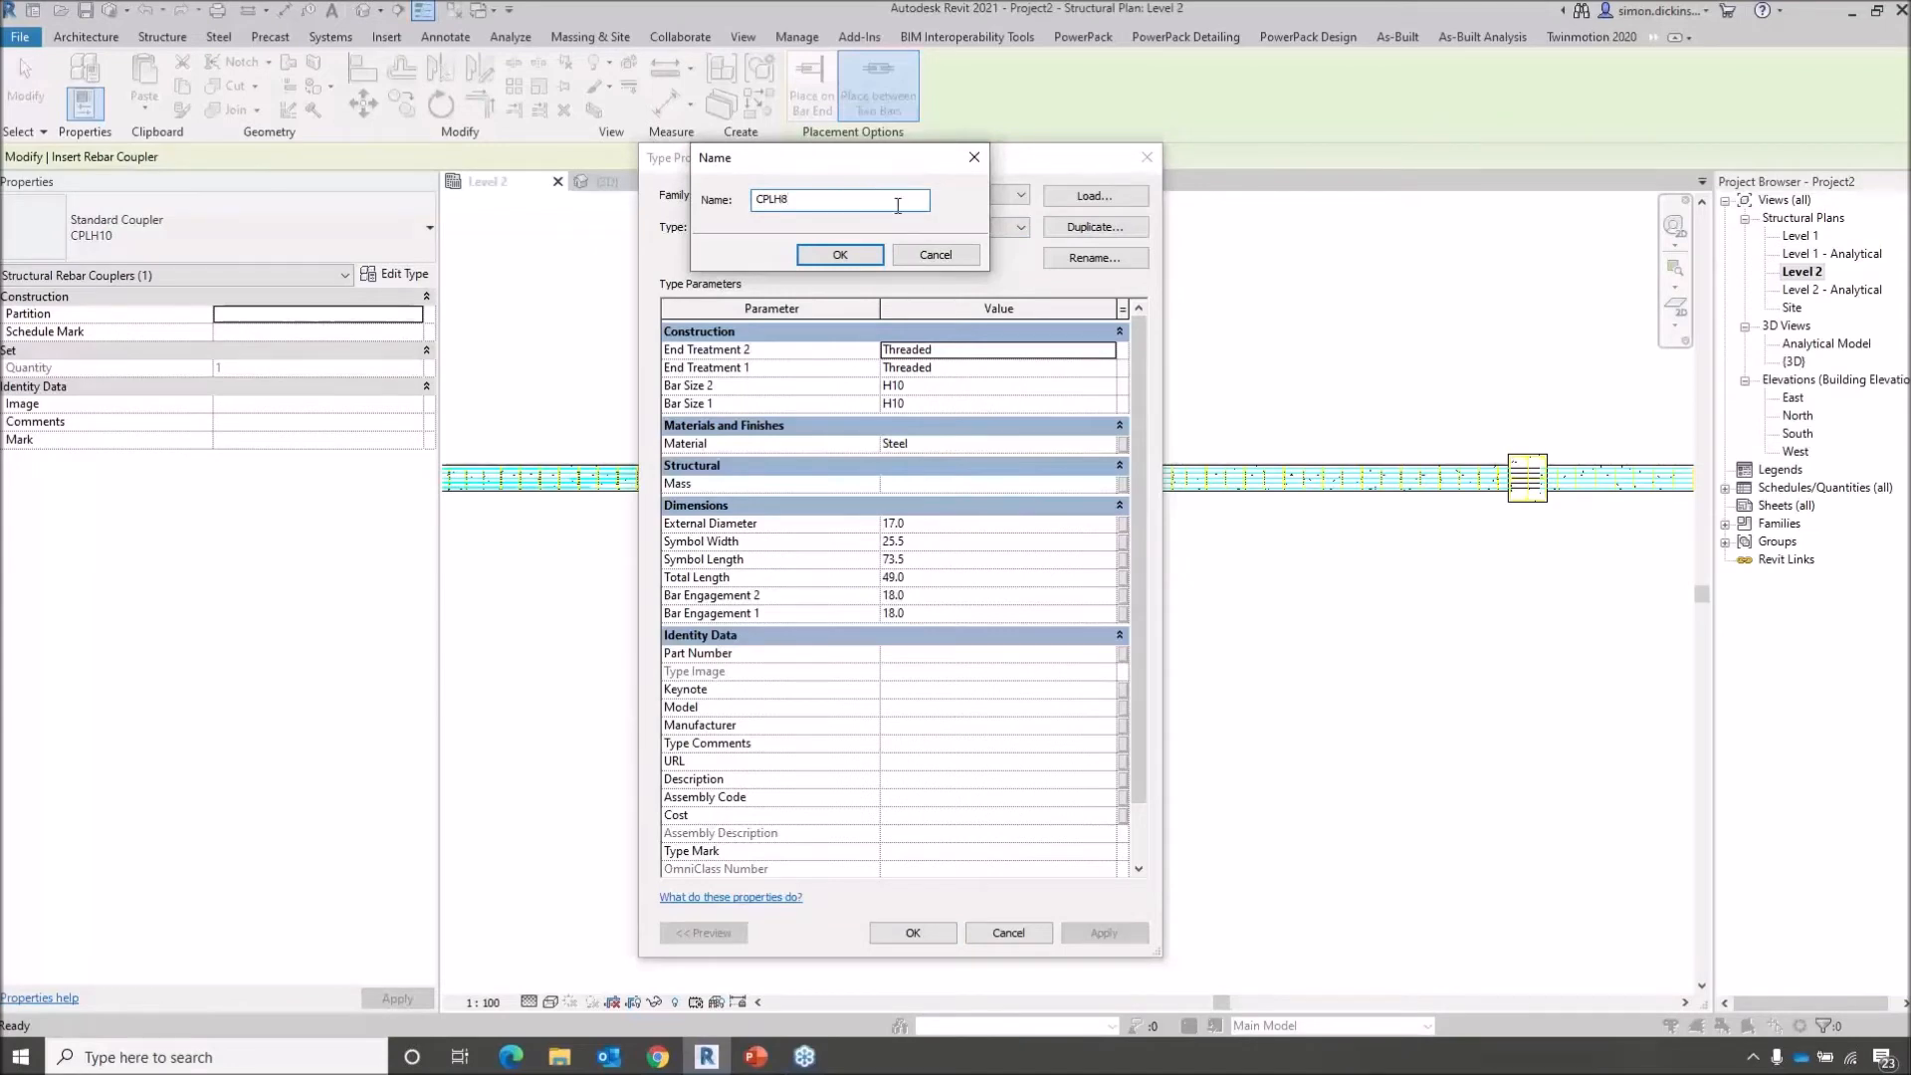
{"action": "left_click", "coordinate": [831, 255]}
Set Bar Size 1 and Bar Size 2 of the CPLH8 coupler type to H8 and leave coupler placement
{"action": "left_click", "coordinate": [1069, 386]}
{"action": "left_click", "coordinate": [1107, 386]}
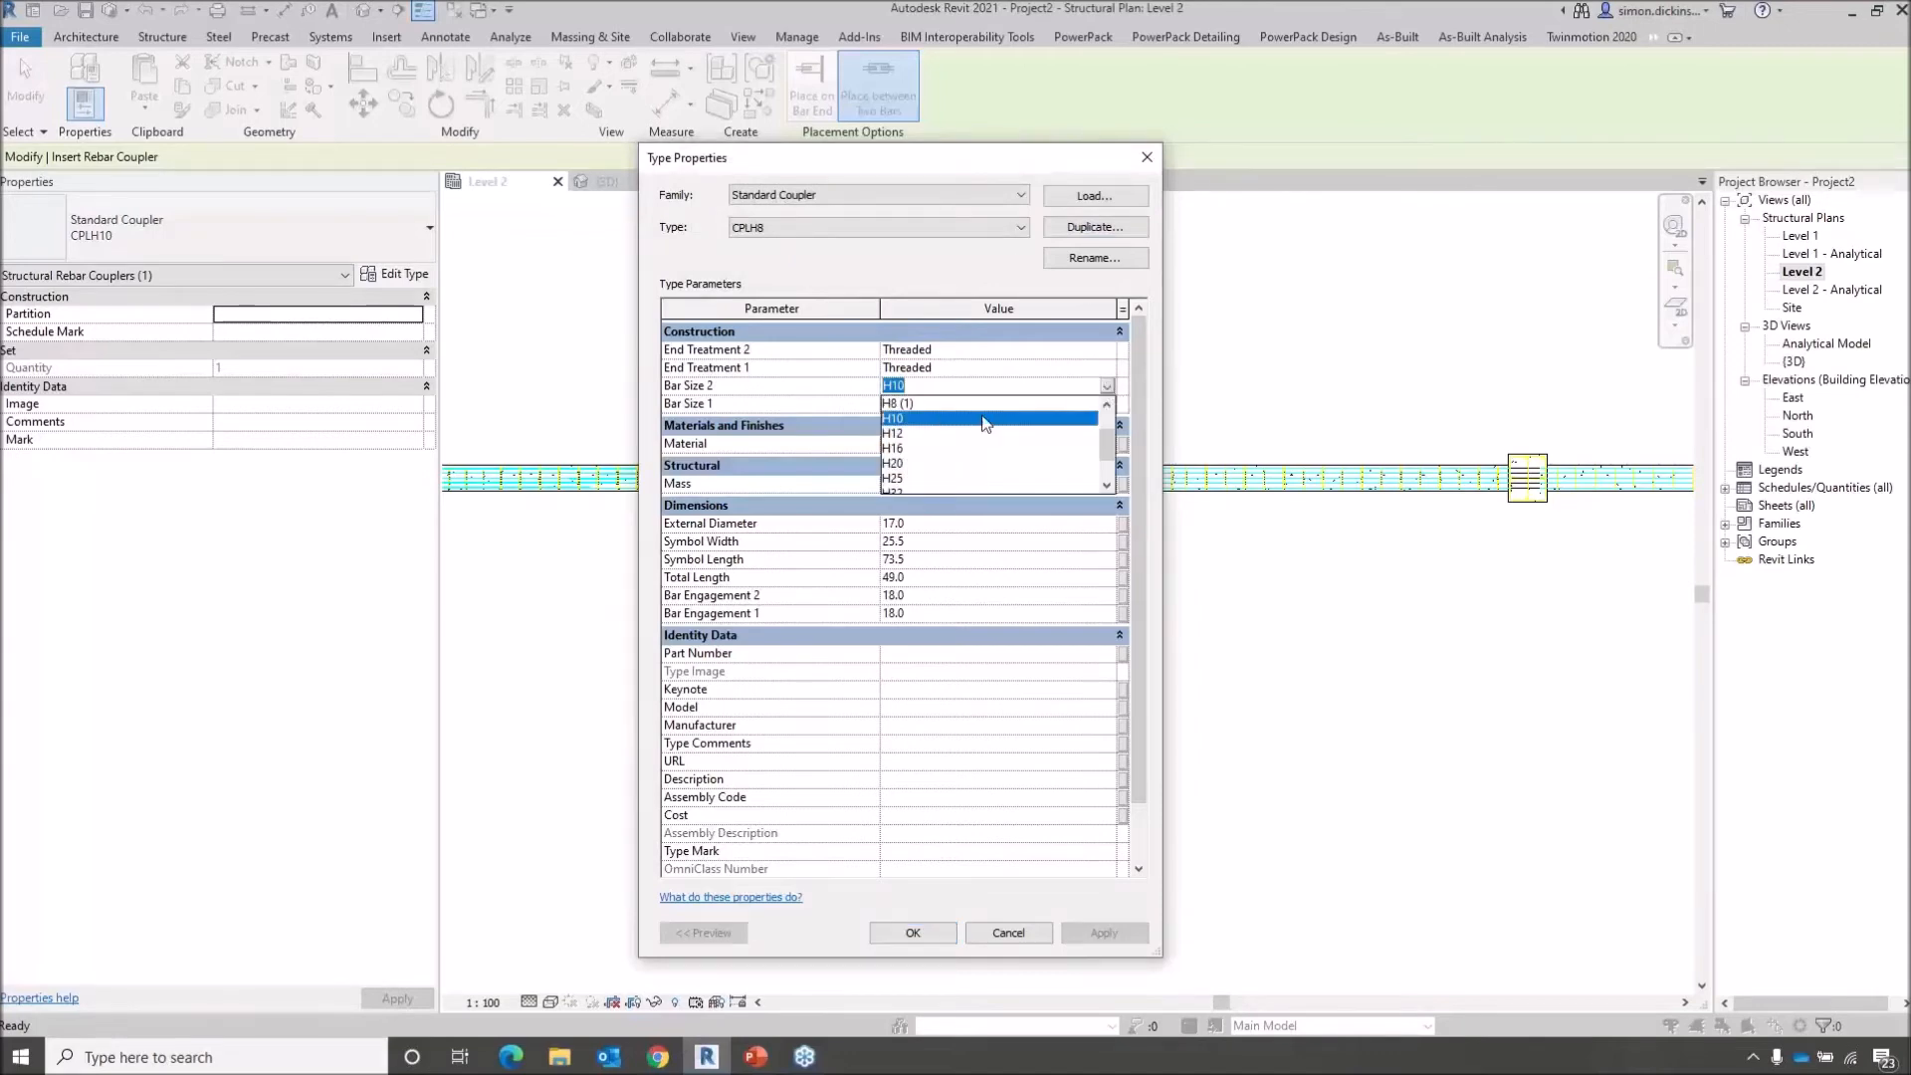
{"action": "left_click", "coordinate": [925, 403]}
{"action": "left_click", "coordinate": [947, 404]}
{"action": "left_click", "coordinate": [1107, 405]}
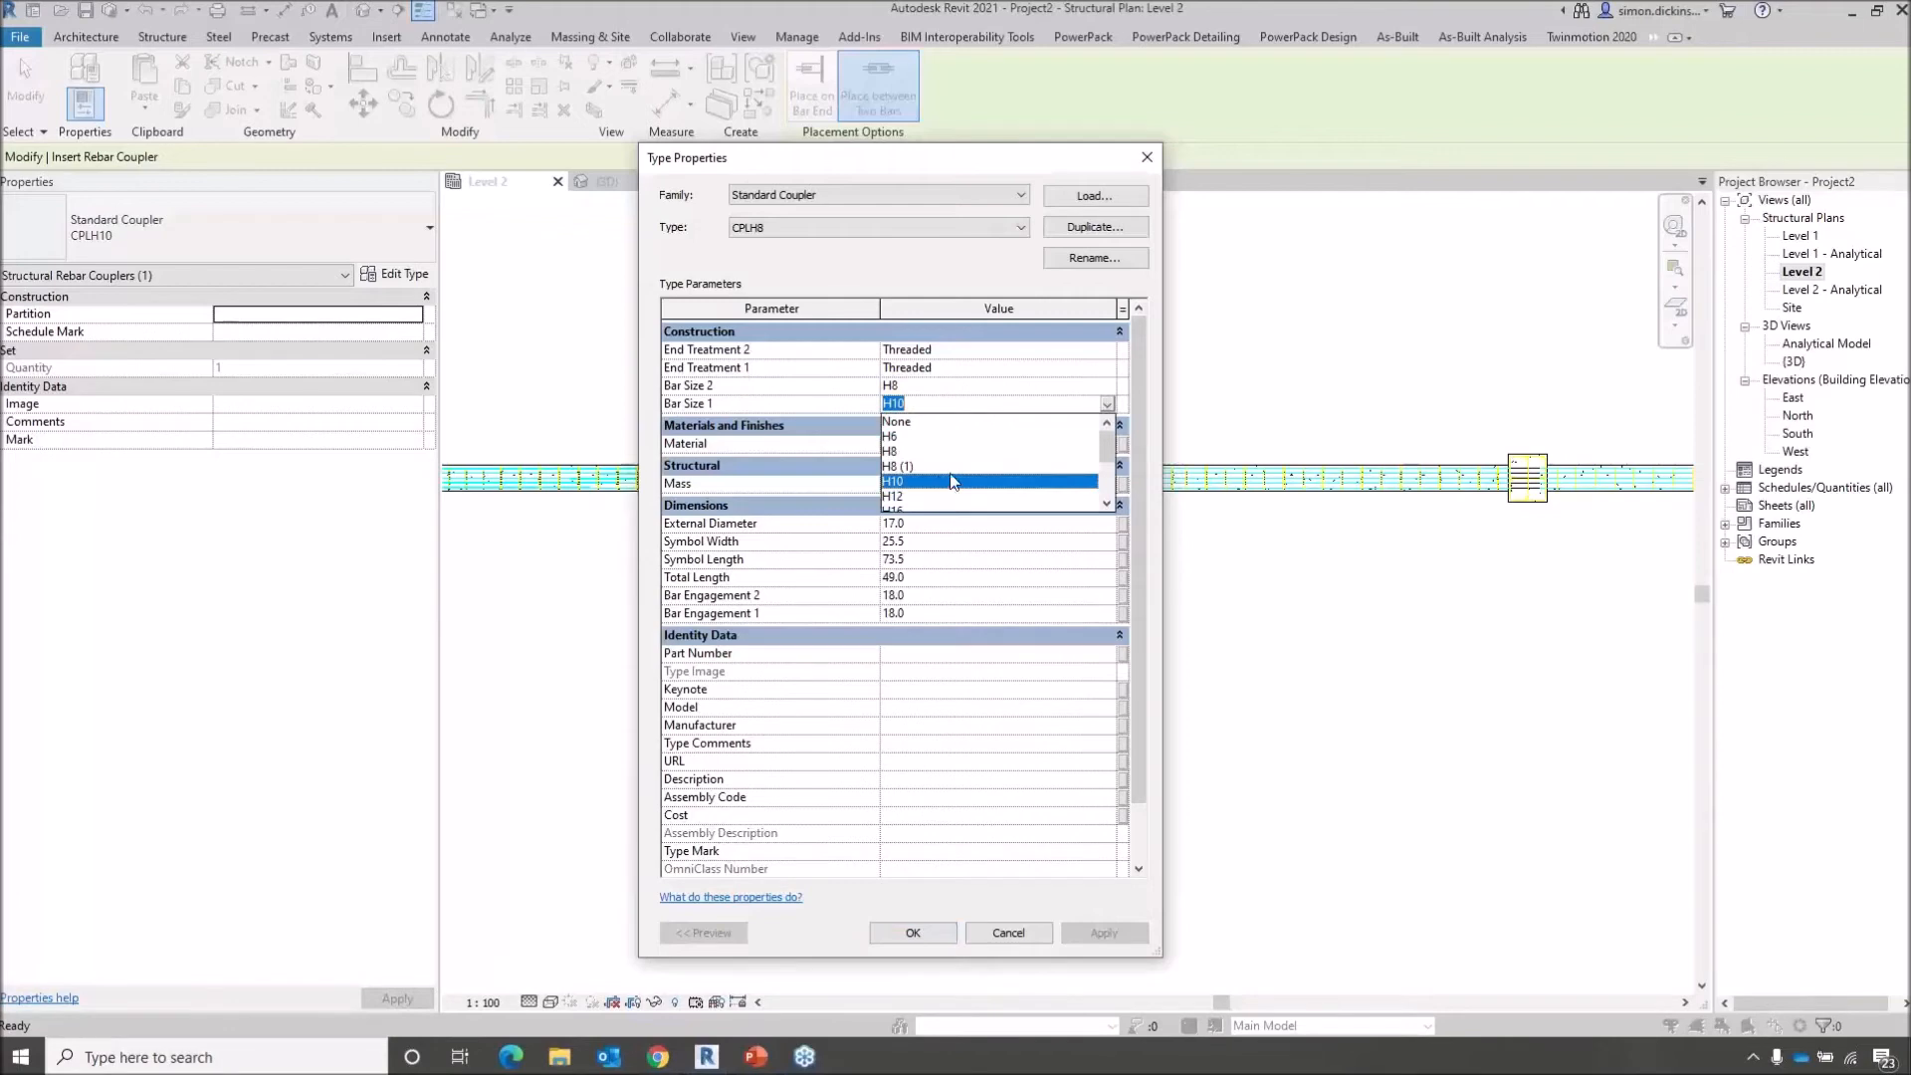
{"action": "left_click", "coordinate": [902, 450]}
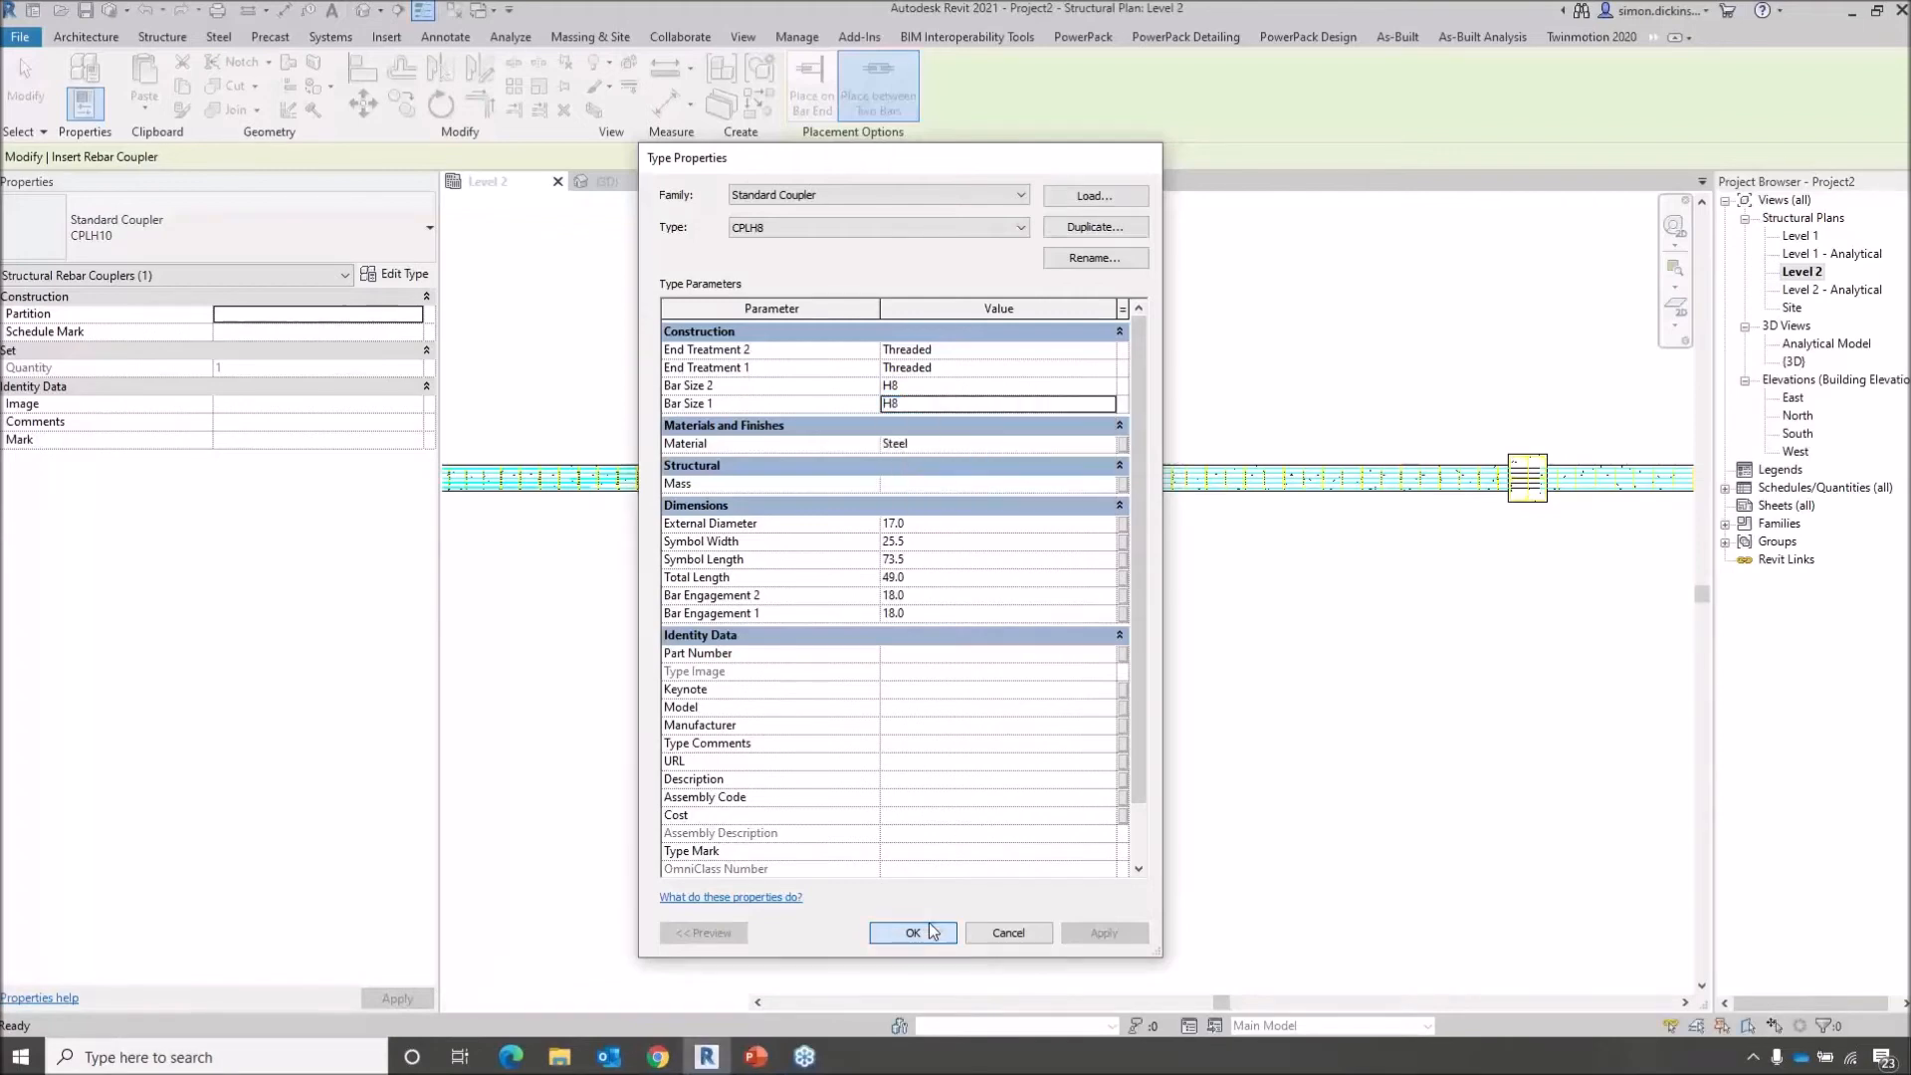
{"action": "left_click", "coordinate": [913, 933]}
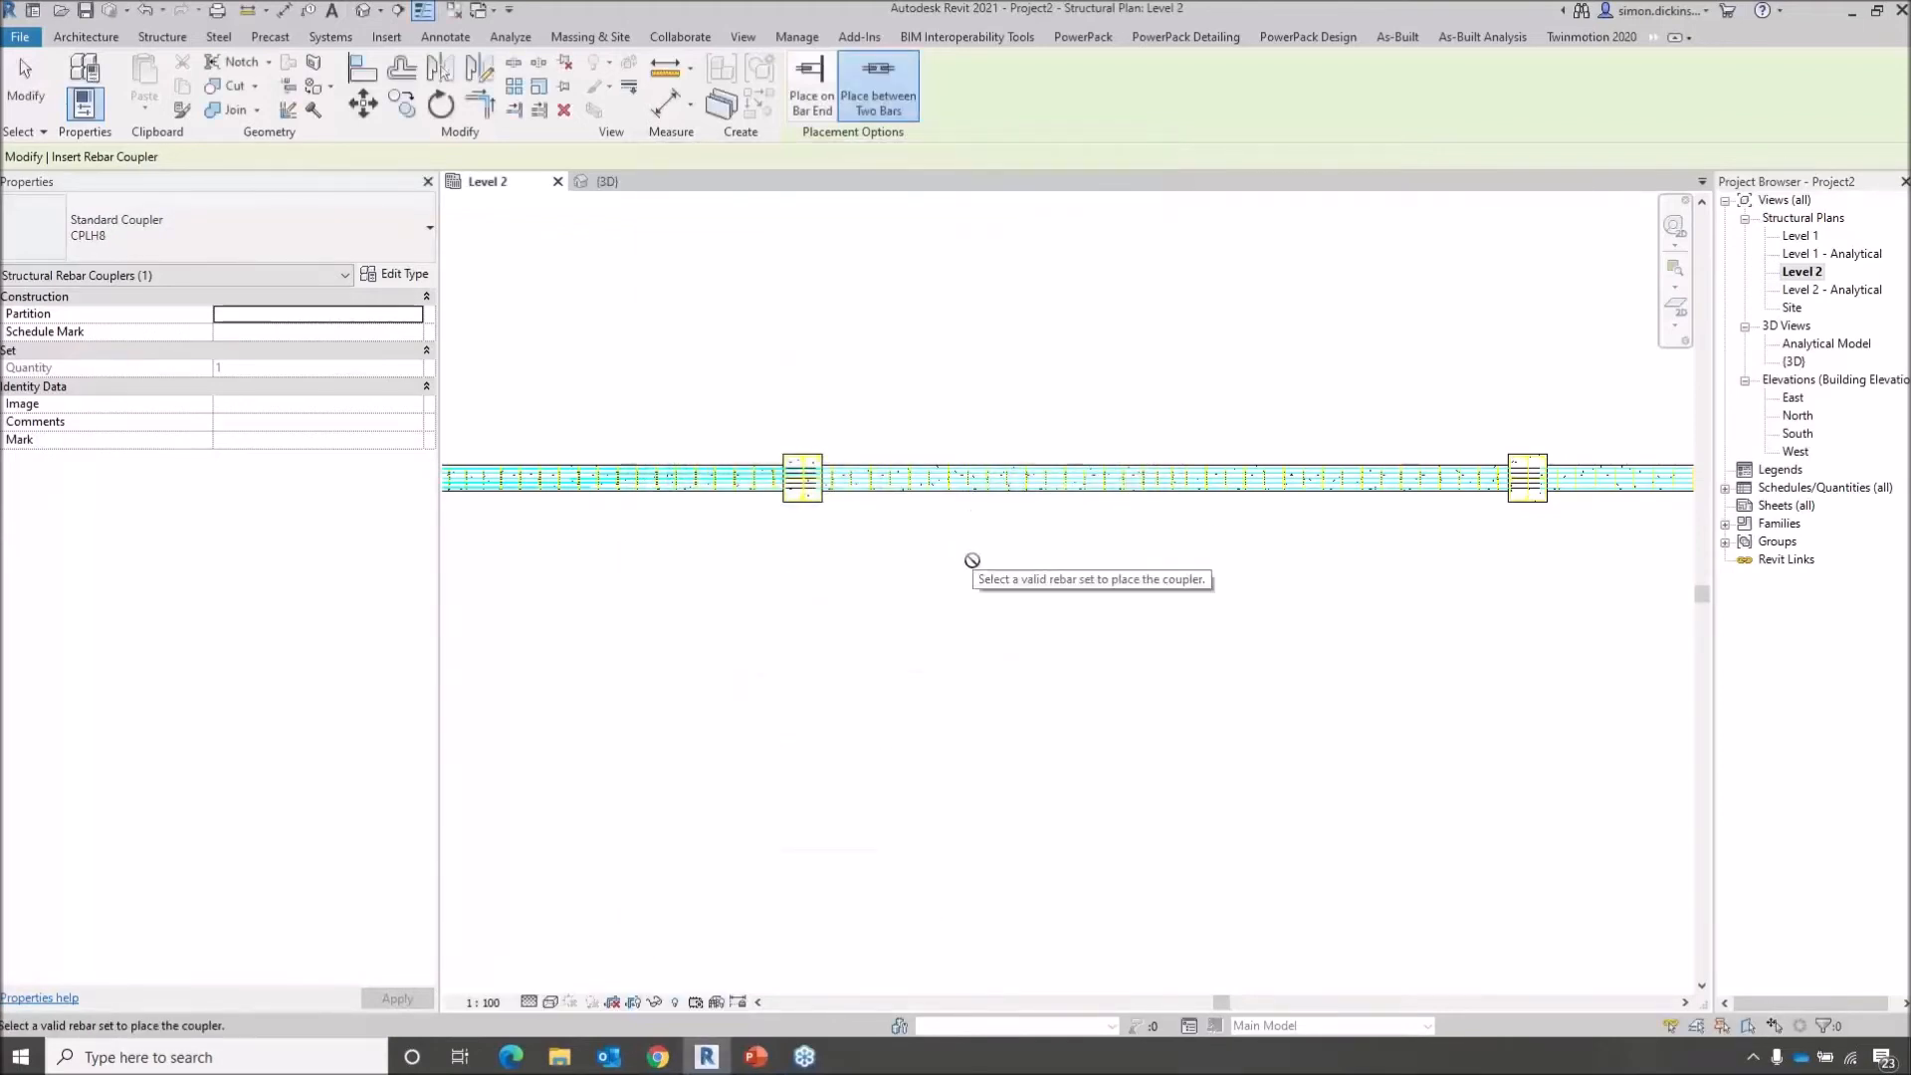
{"action": "key", "text": "Escape"}
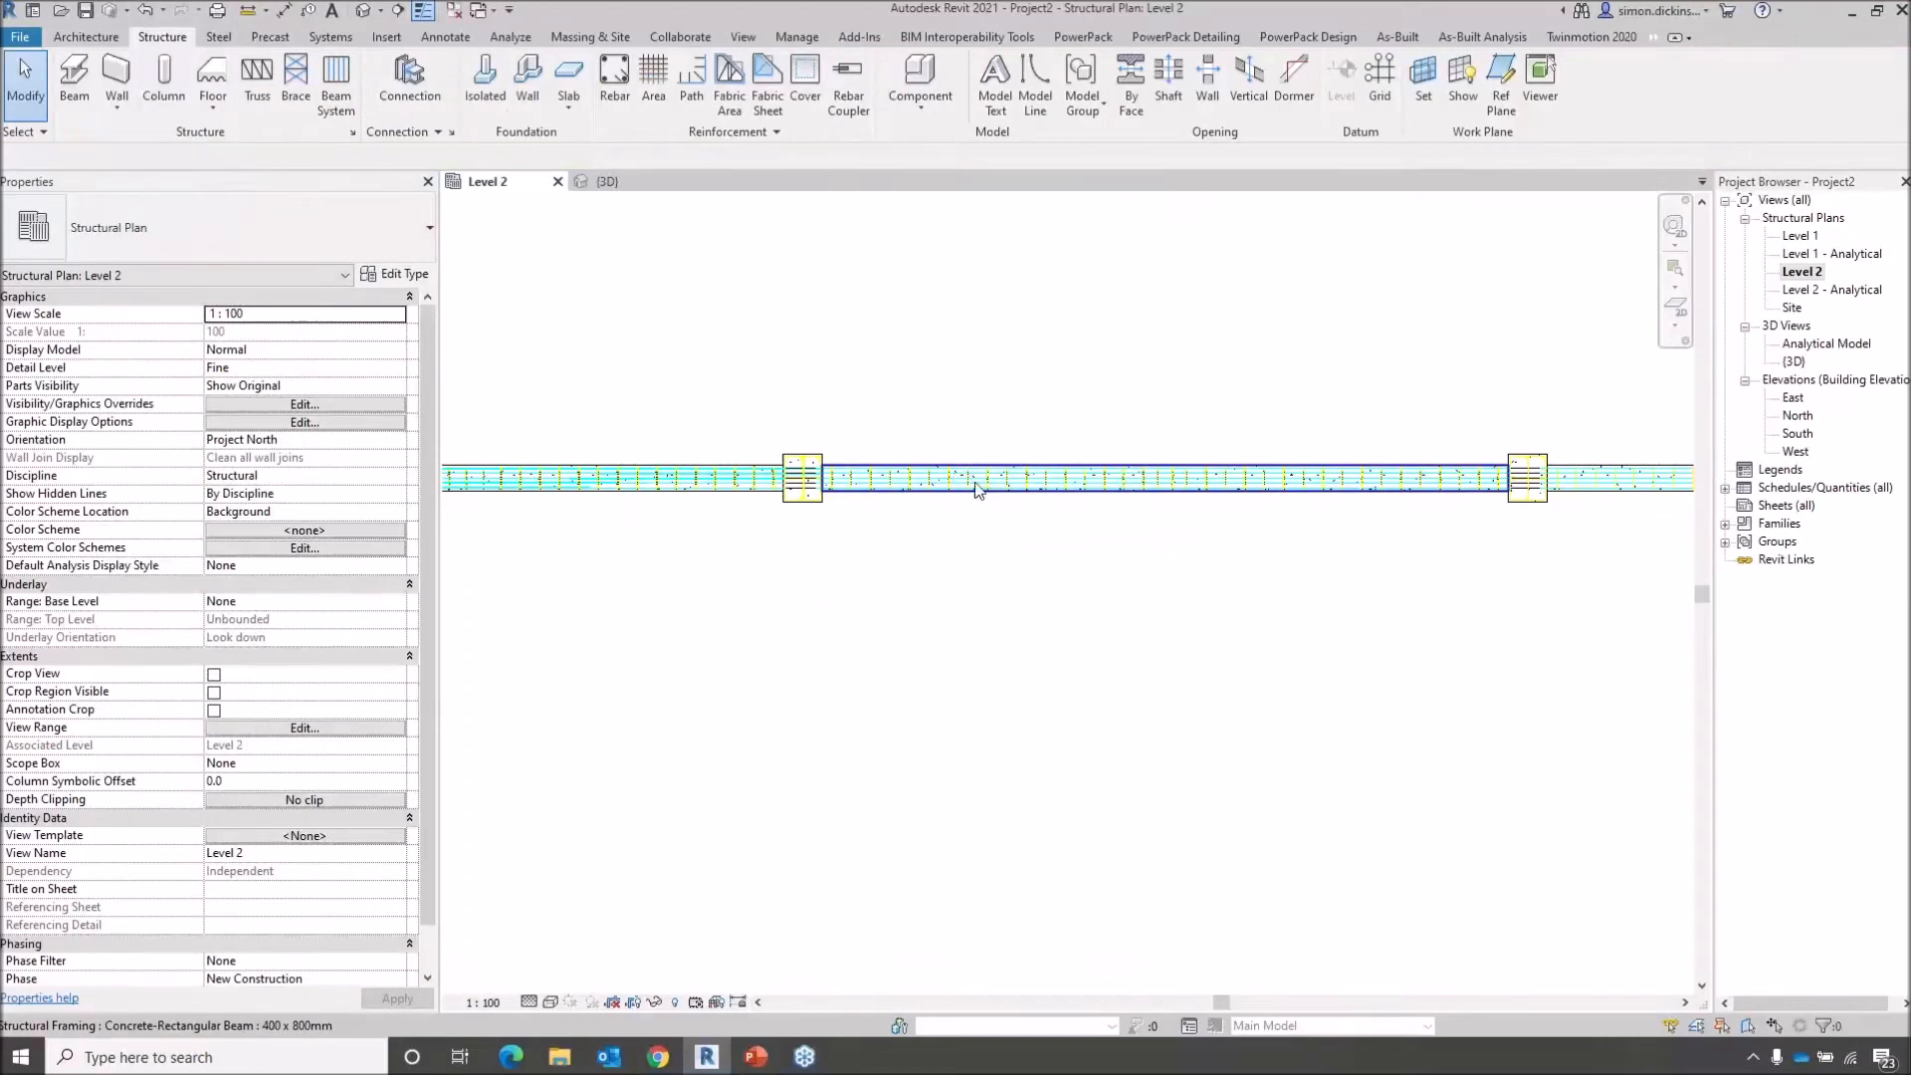
Select the middle beam's H8 longitudinal bar set and set its split connection to Mechanical couplers with Standard Coupler
{"action": "scroll", "coordinate": [976, 488], "scroll_direction": "up", "scroll_amount": 3}
{"action": "scroll", "coordinate": [978, 472], "scroll_direction": "up", "scroll_amount": 1}
{"action": "left_click", "coordinate": [978, 472]}
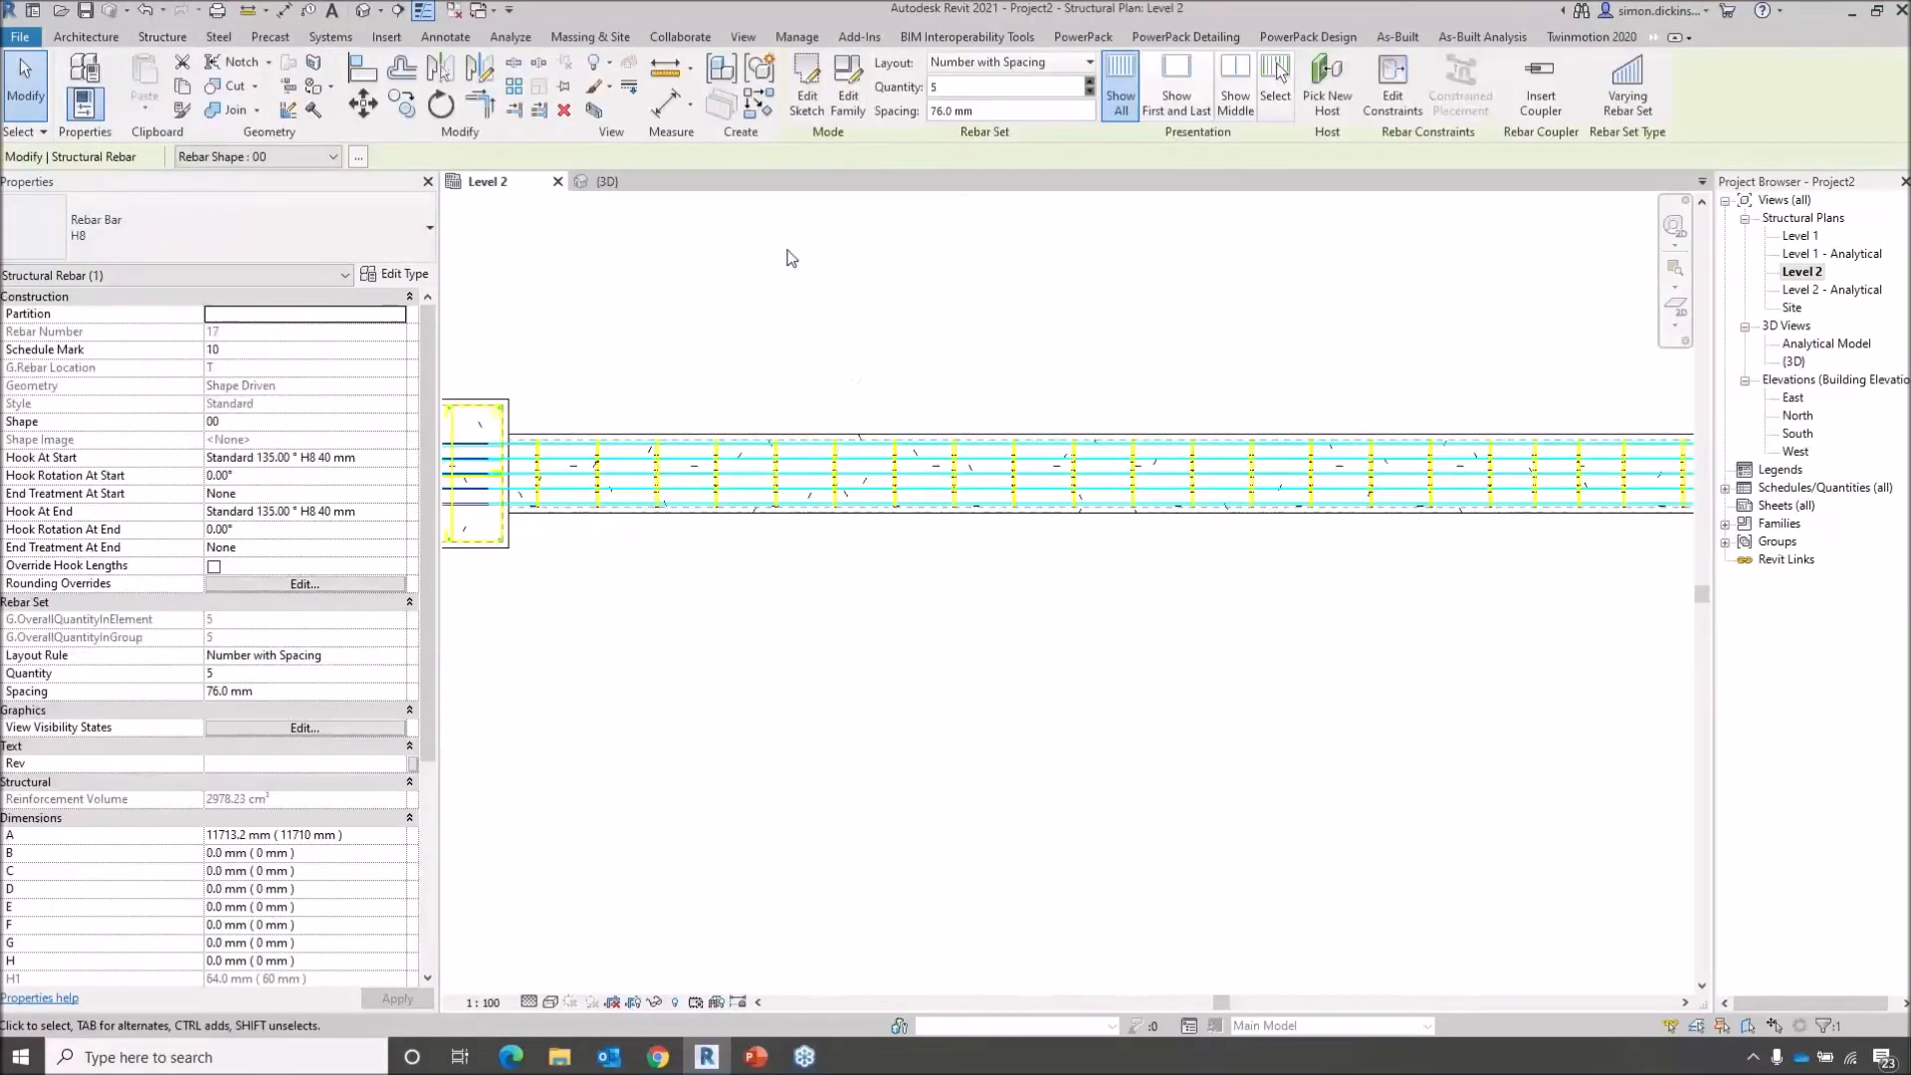
{"action": "left_click", "coordinate": [1140, 38]}
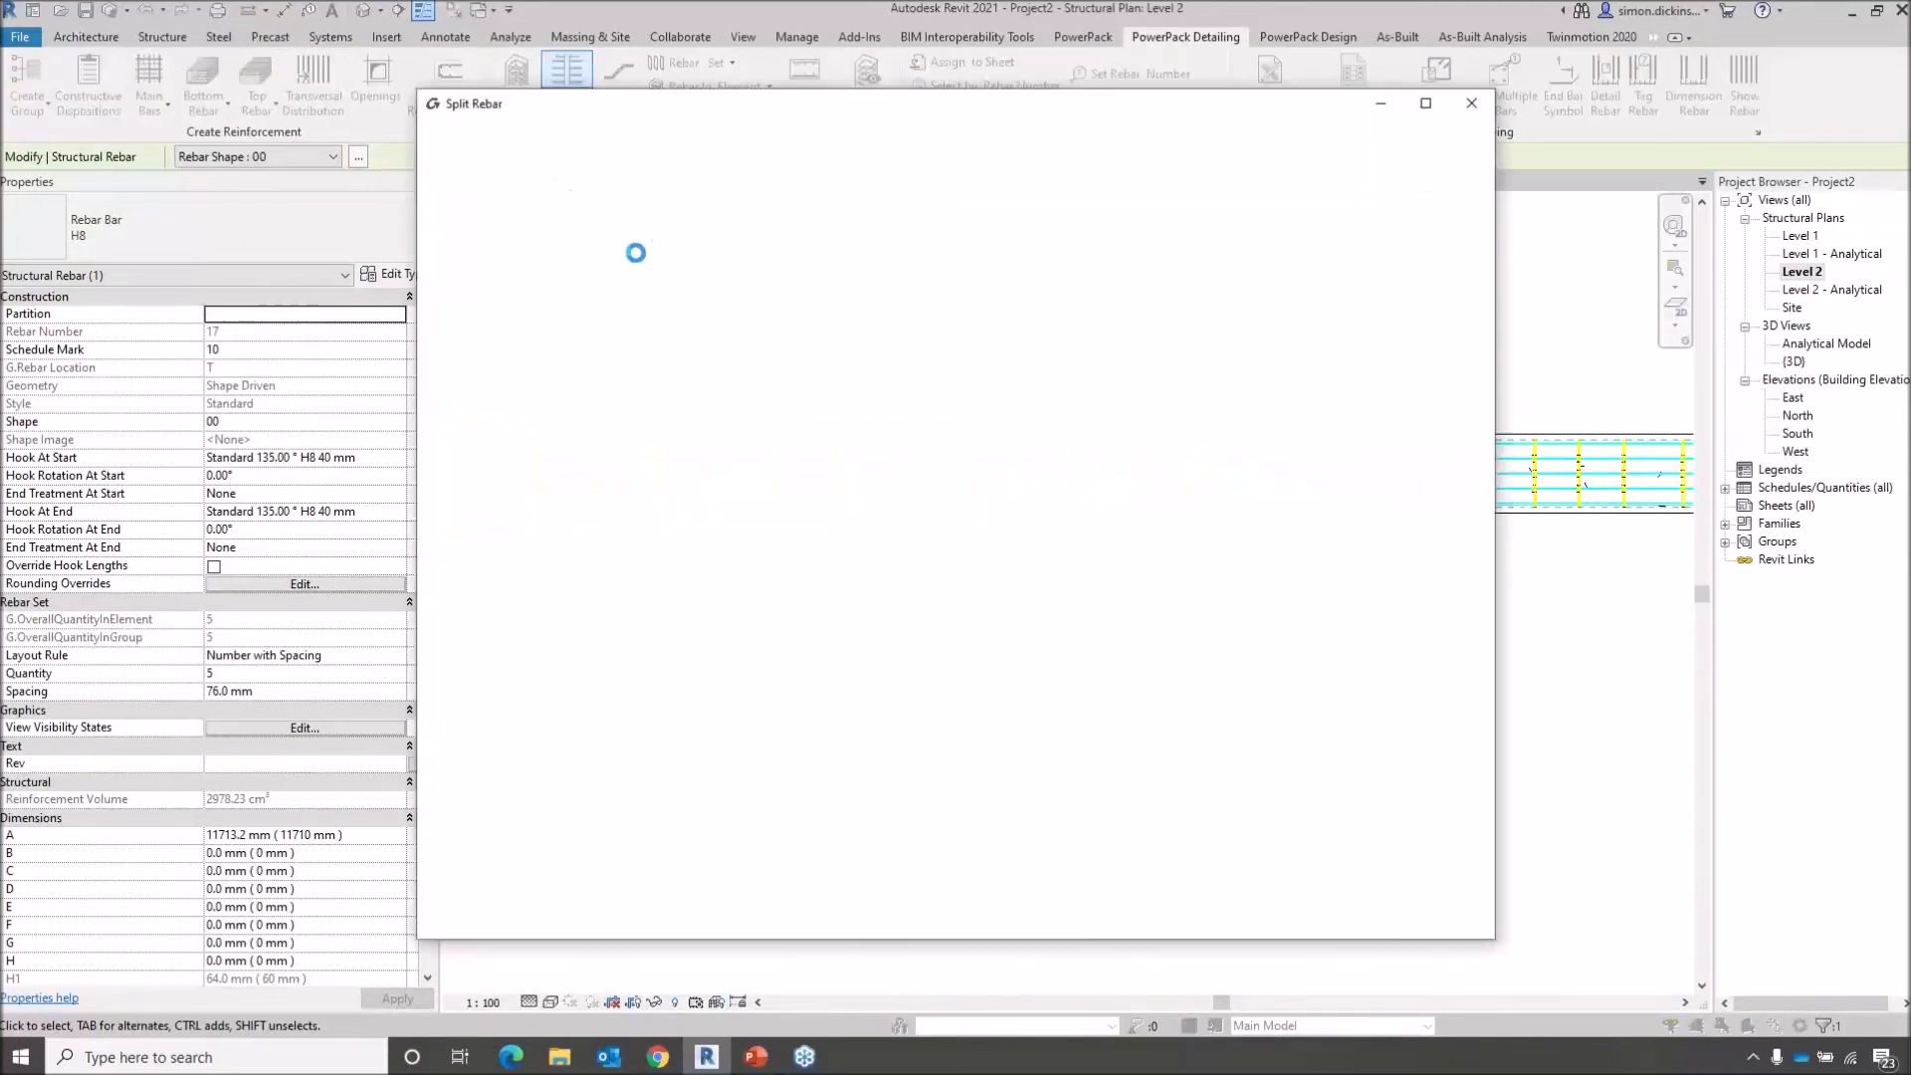
{"action": "left_click", "coordinate": [928, 167]}
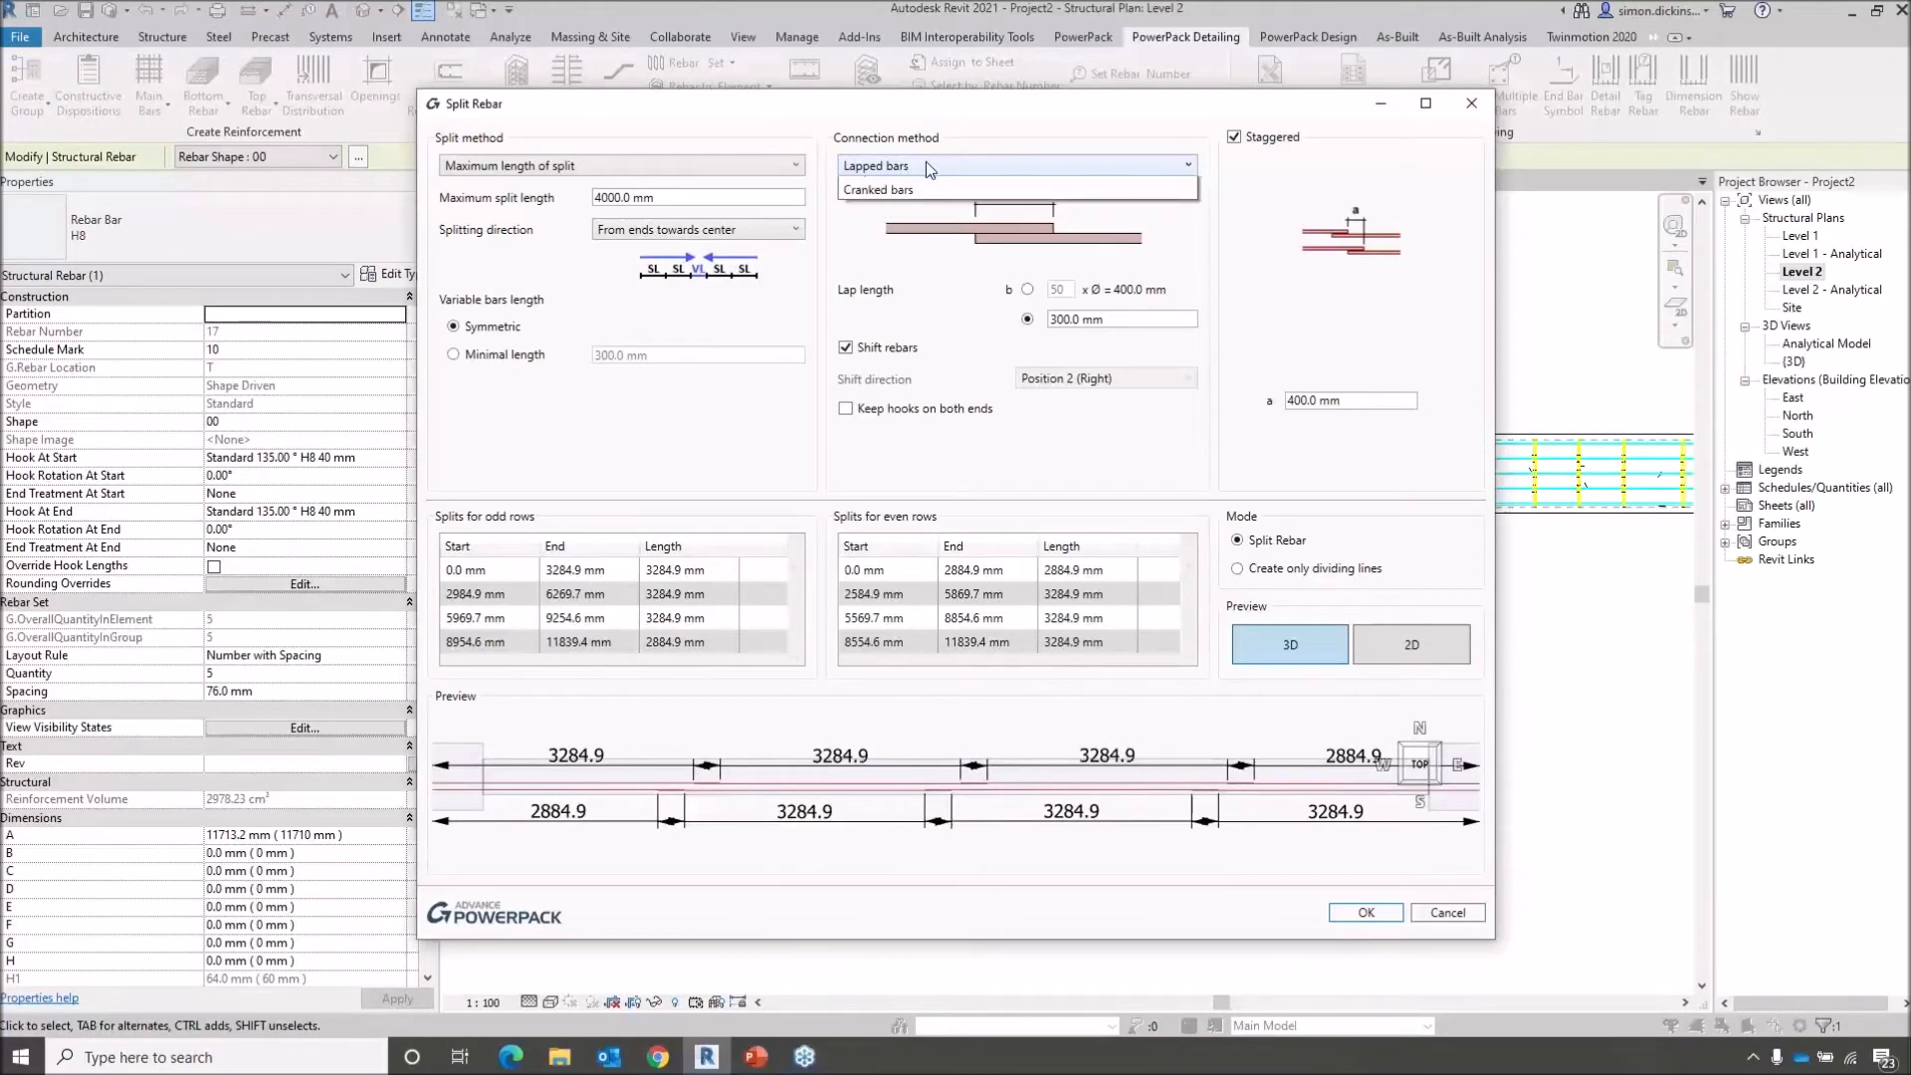
{"action": "left_click", "coordinate": [936, 219]}
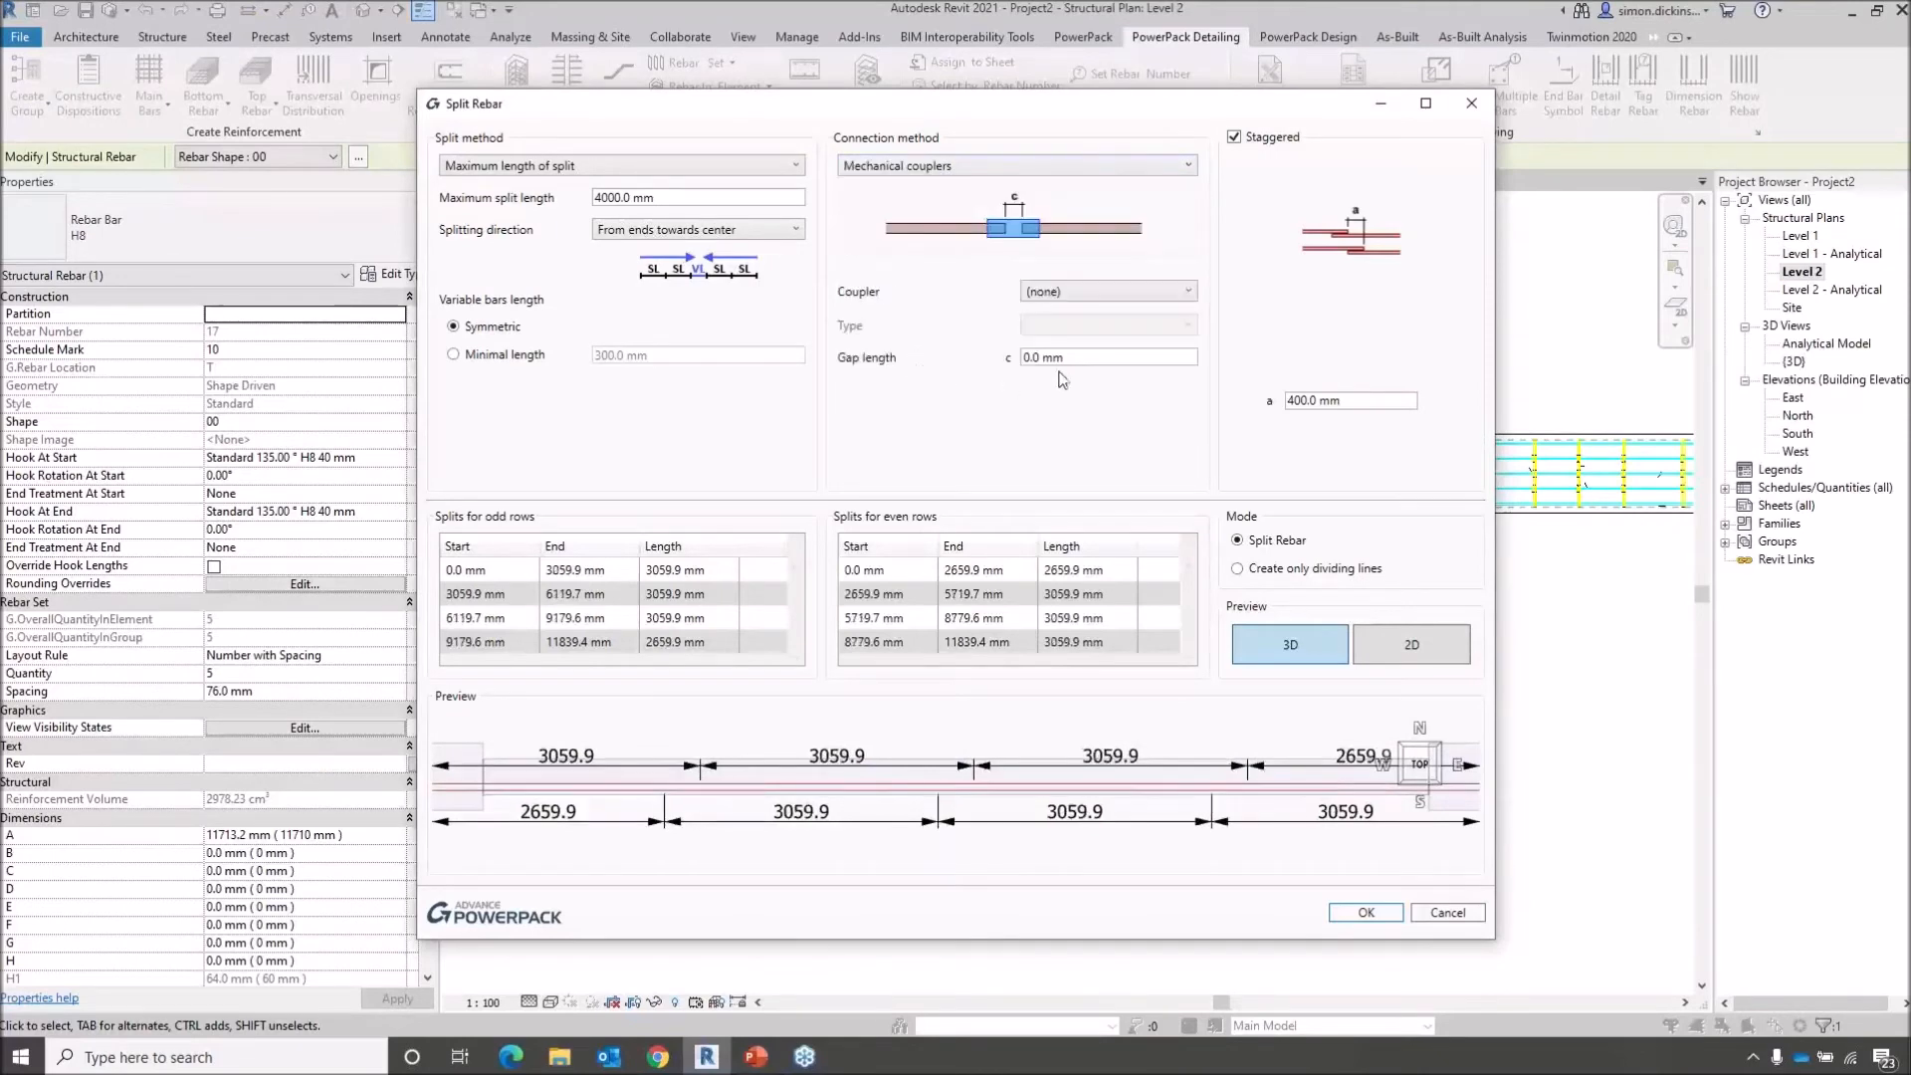
{"action": "left_click", "coordinate": [1115, 291]}
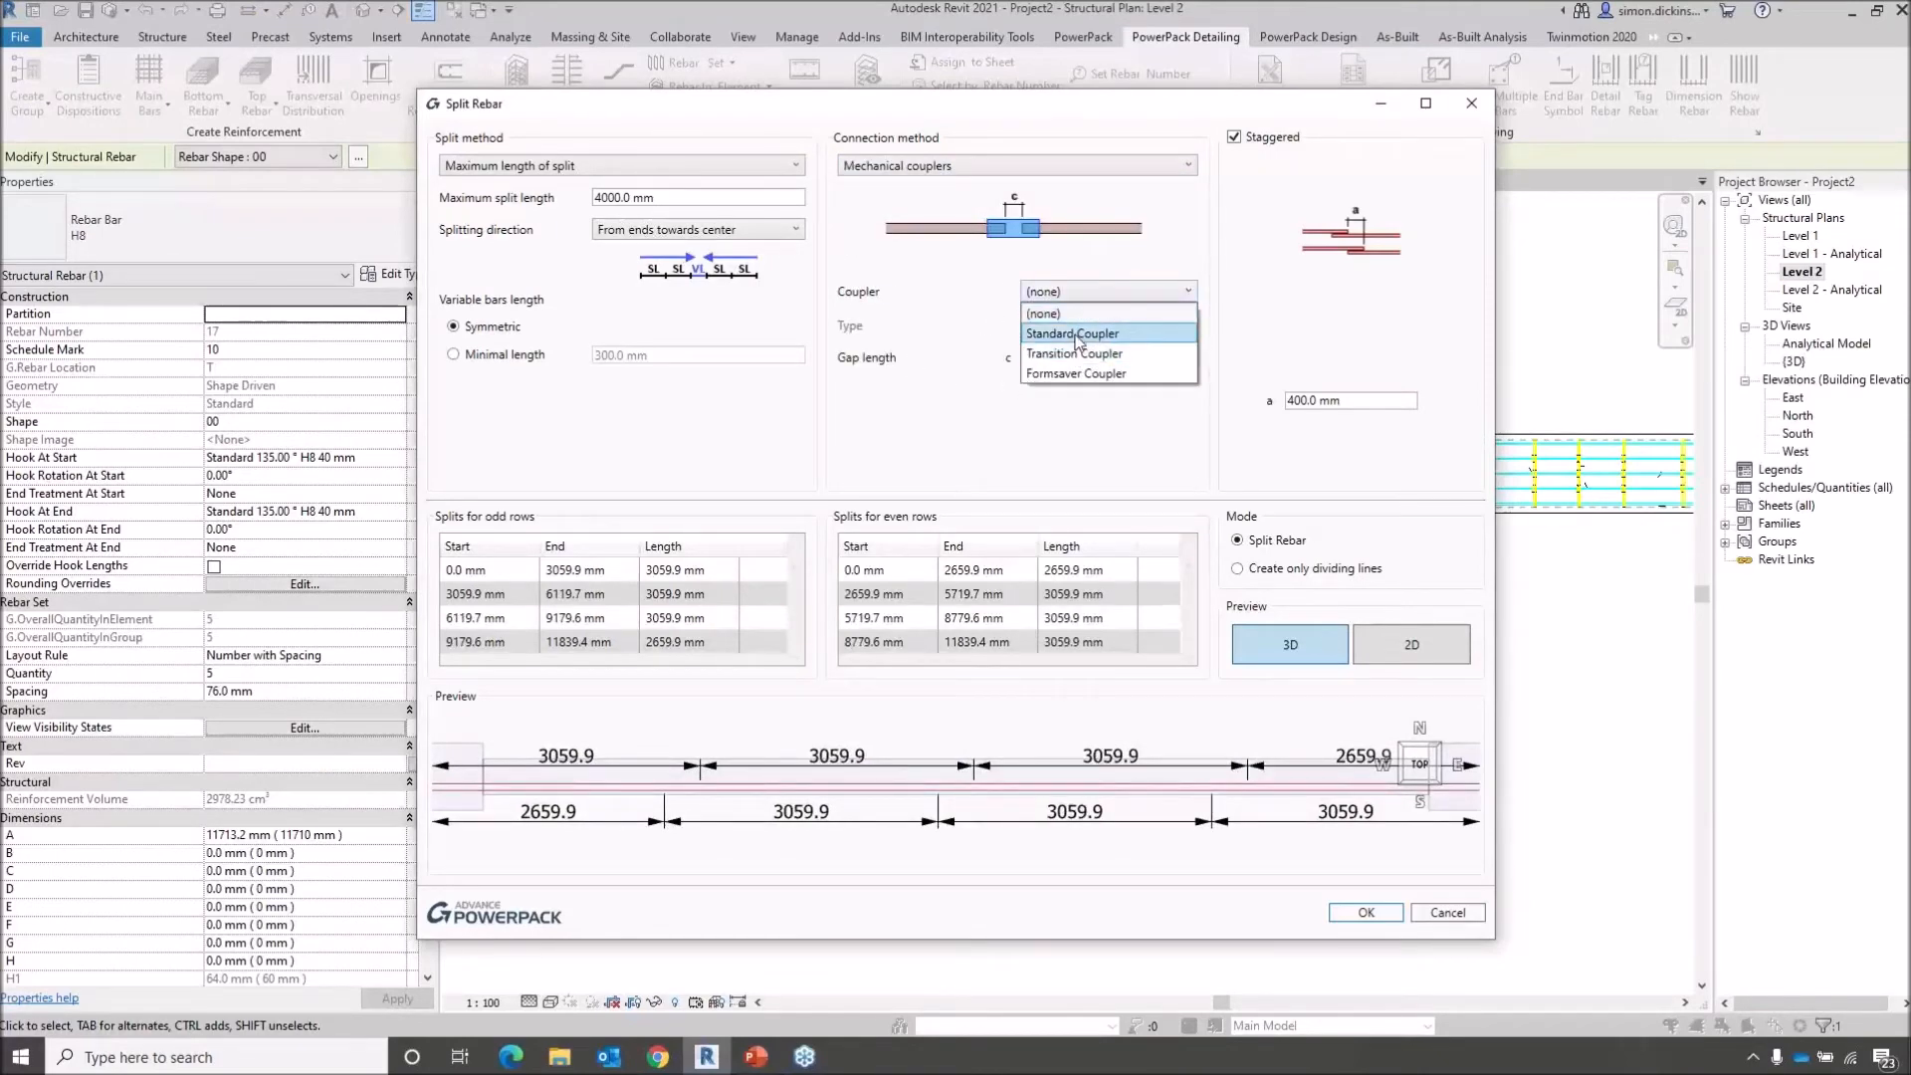
{"action": "left_click", "coordinate": [1075, 334]}
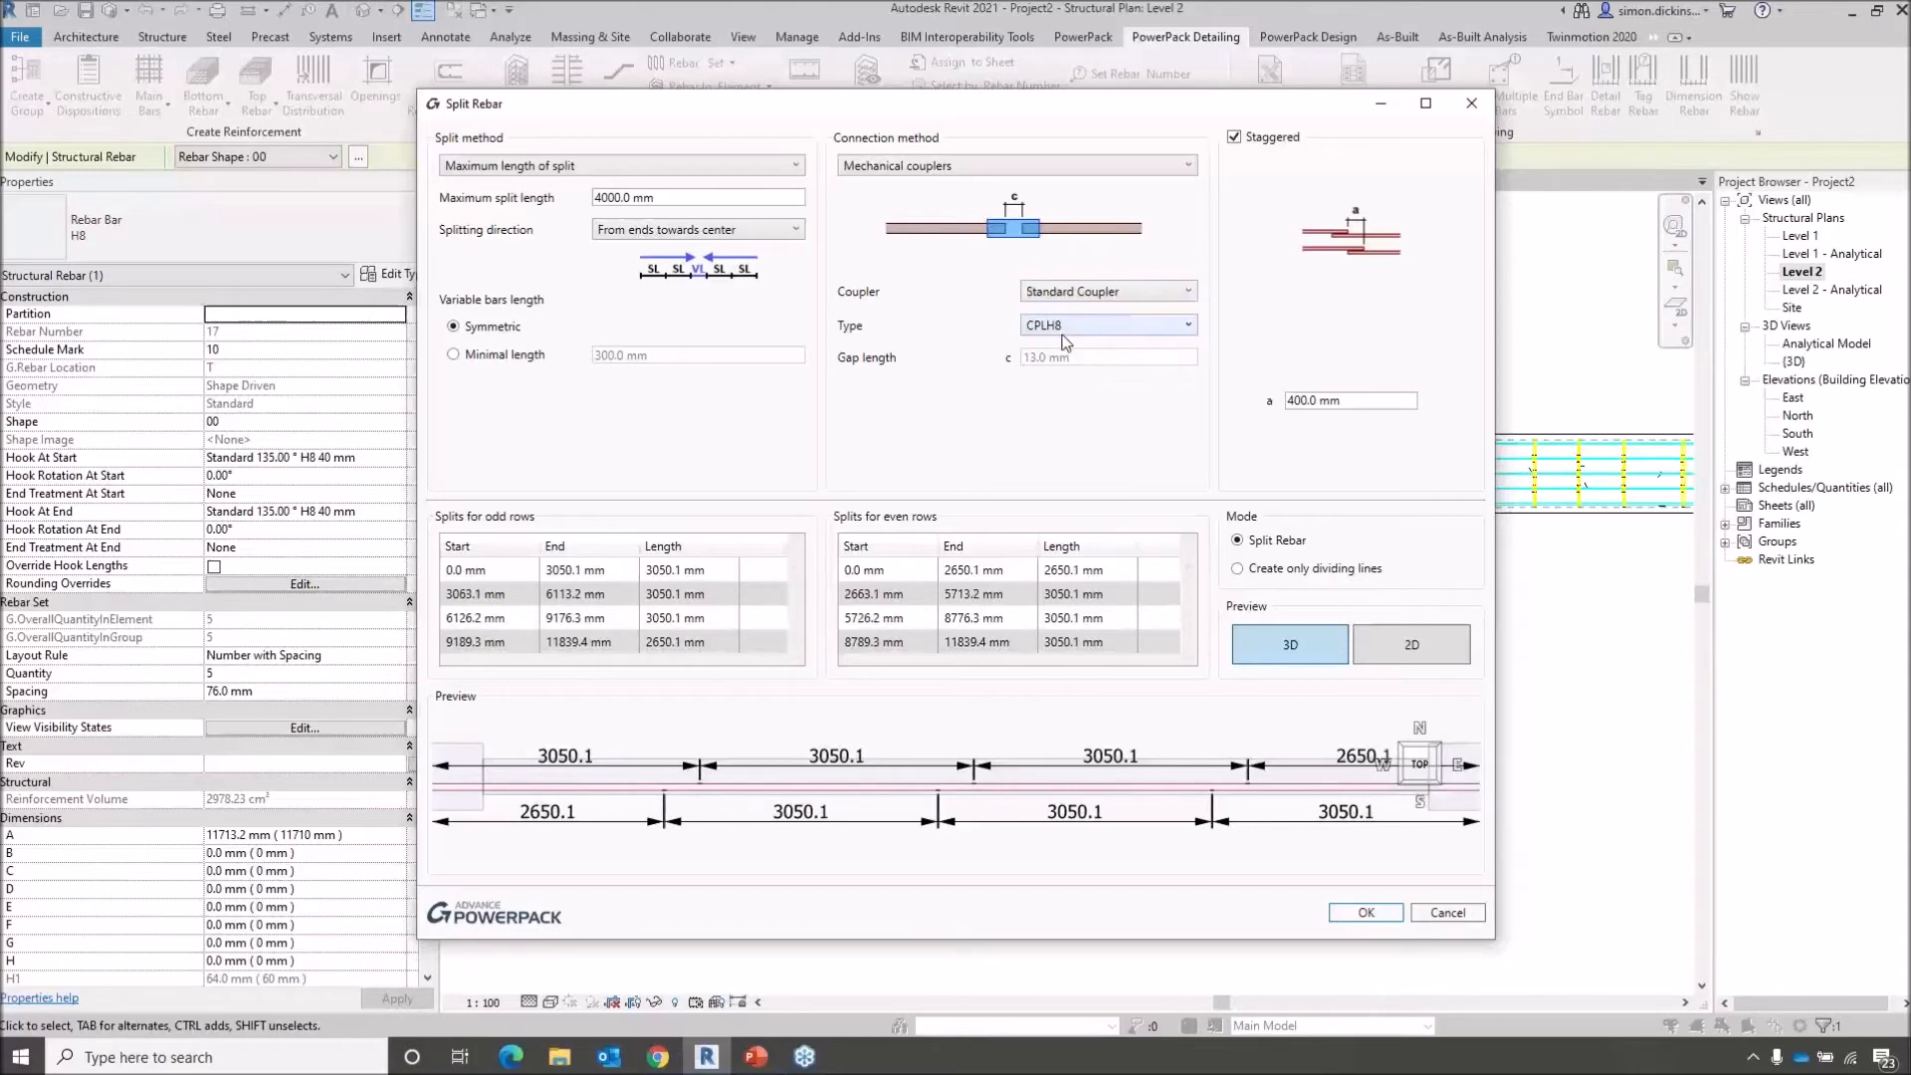
Try Transition Coupler as the coupler for the split and return to Standard Coupler
{"action": "left_click", "coordinate": [1190, 329]}
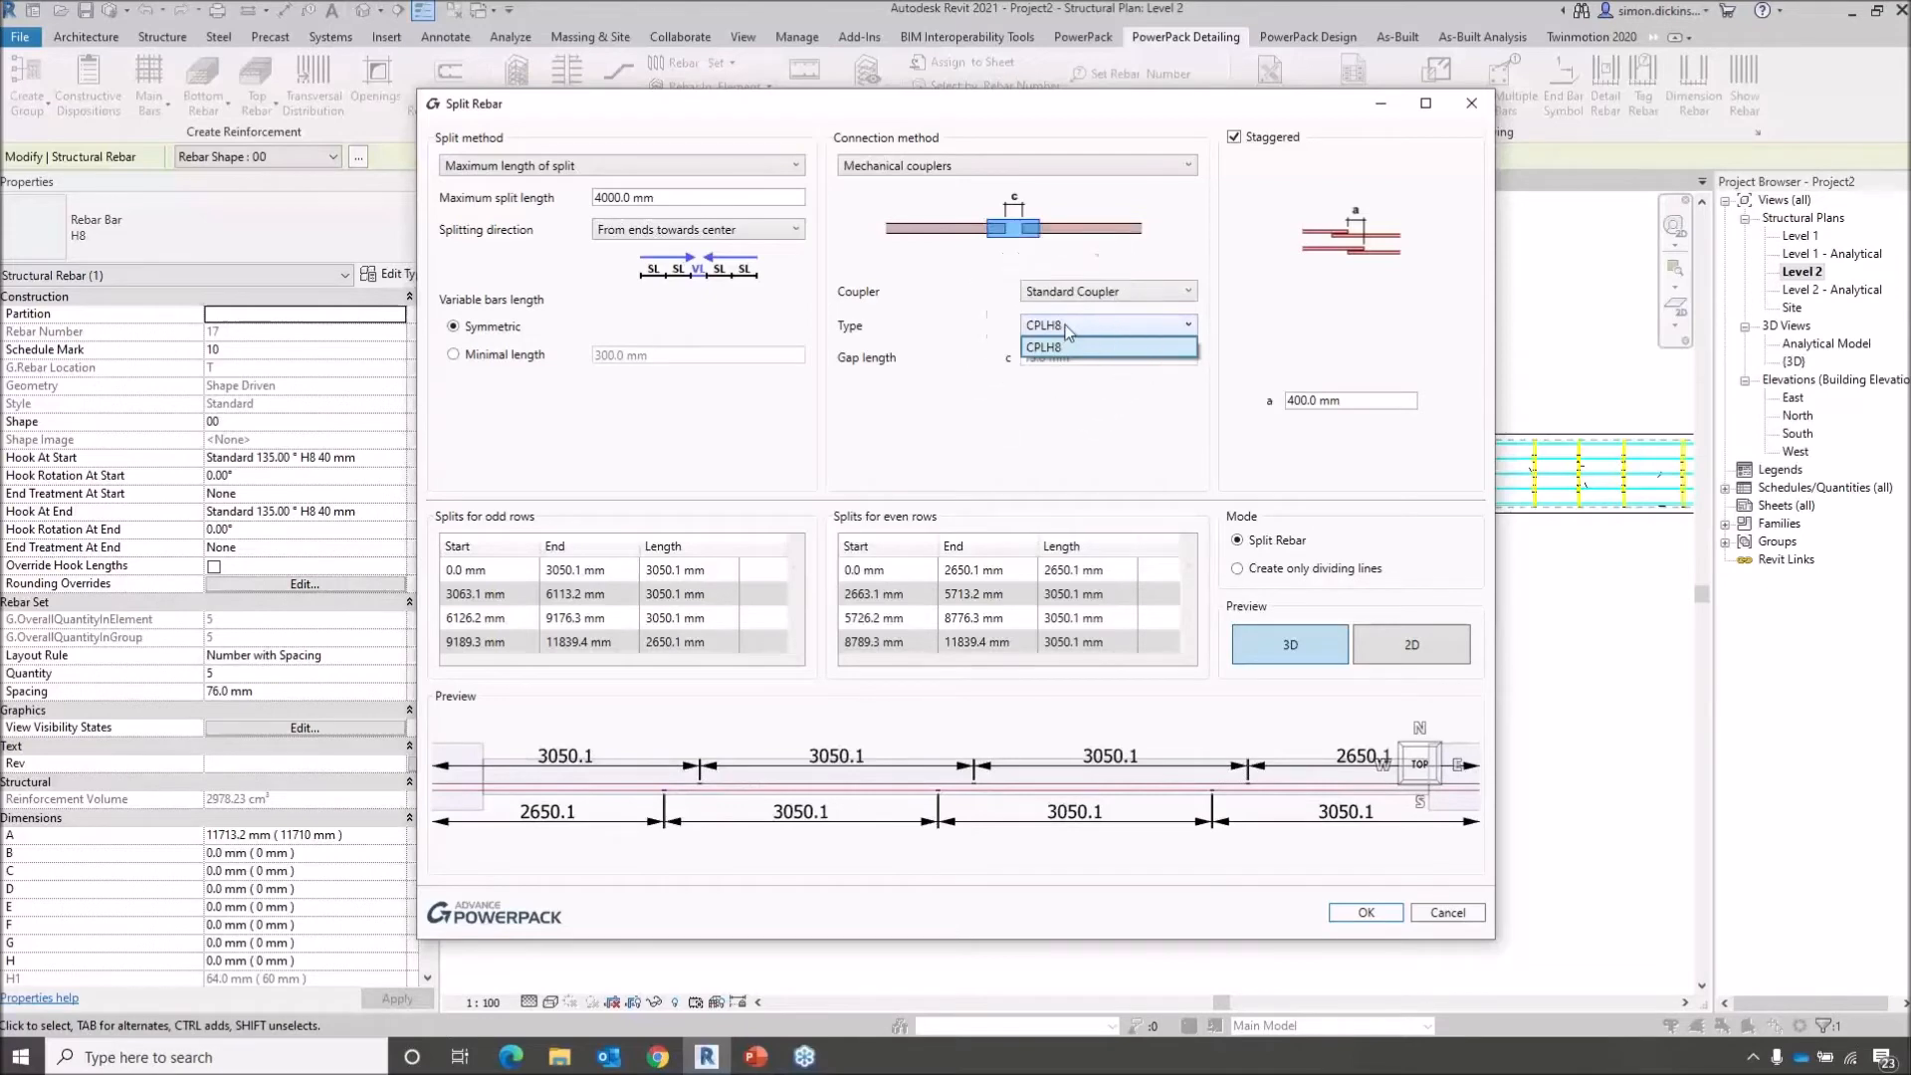
{"action": "left_click", "coordinate": [1055, 328]}
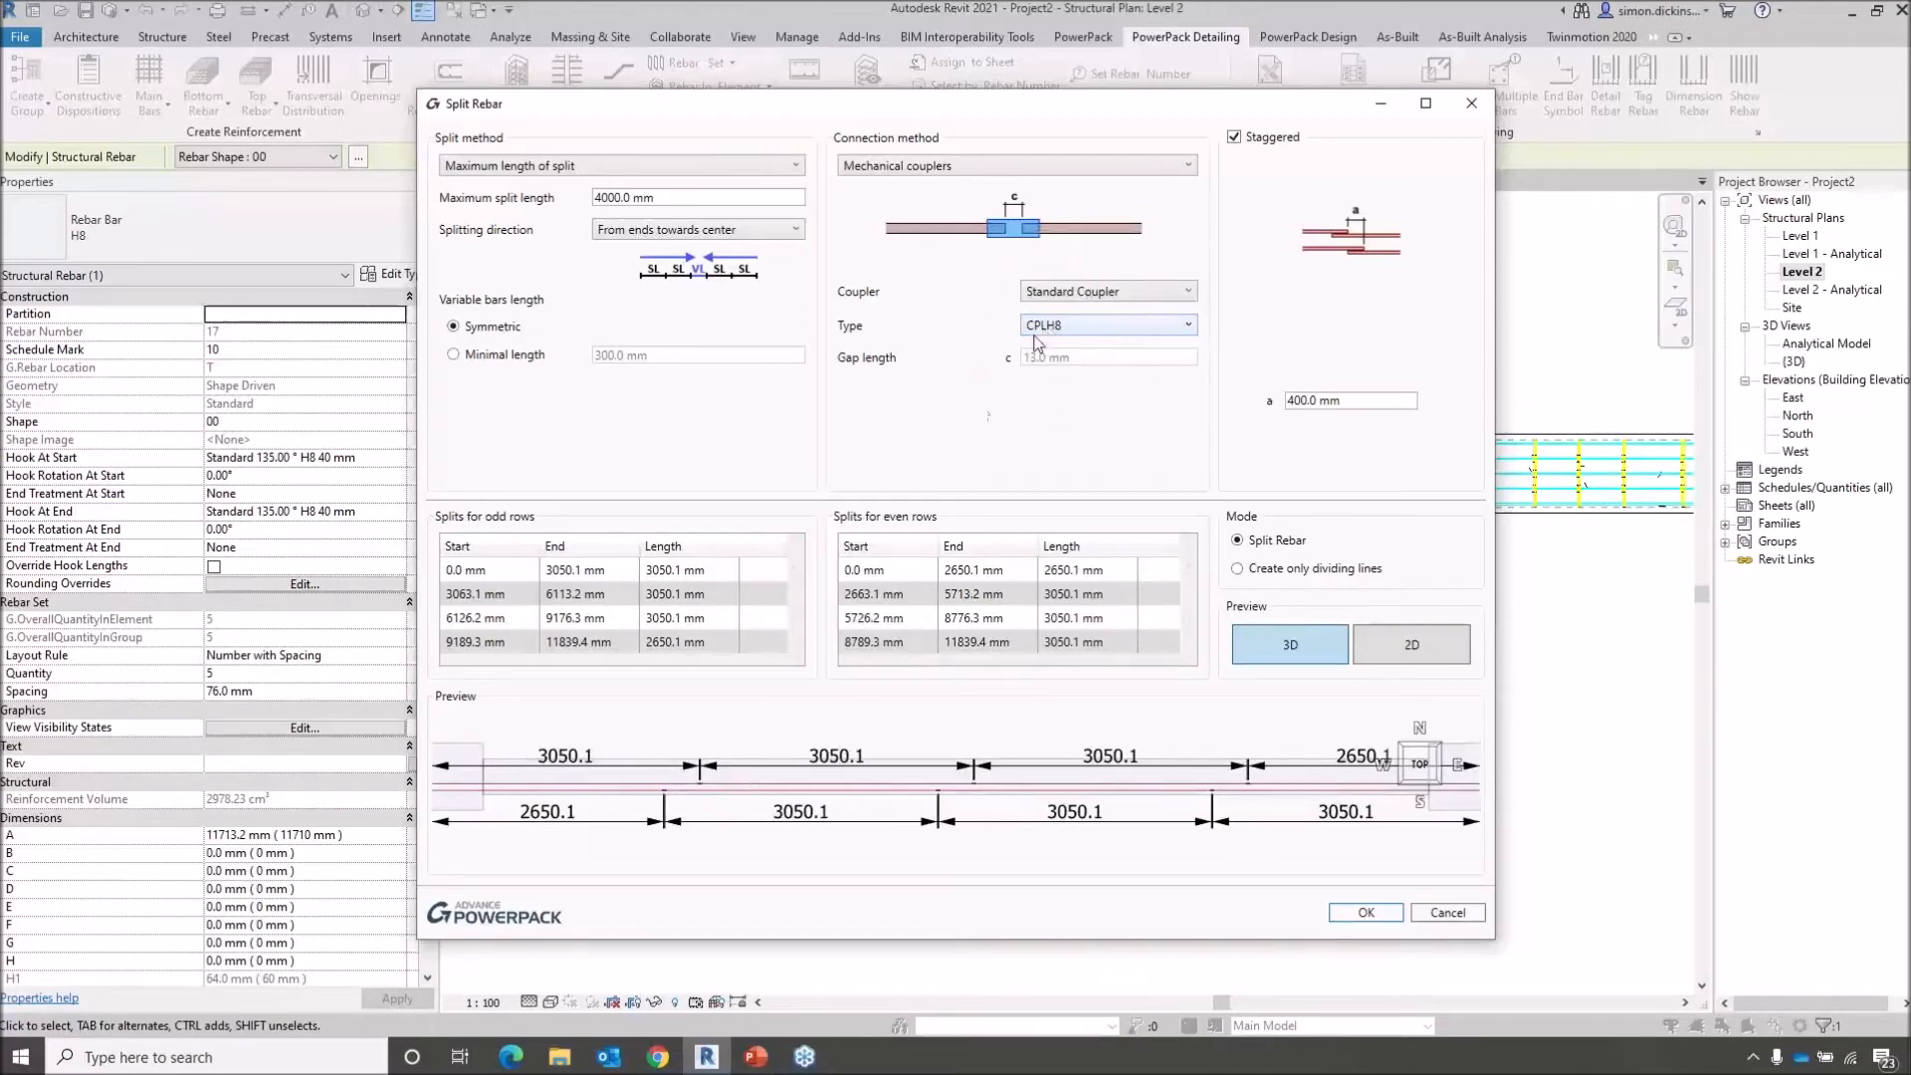
{"action": "left_click", "coordinate": [1184, 292]}
{"action": "left_click", "coordinate": [1070, 356]}
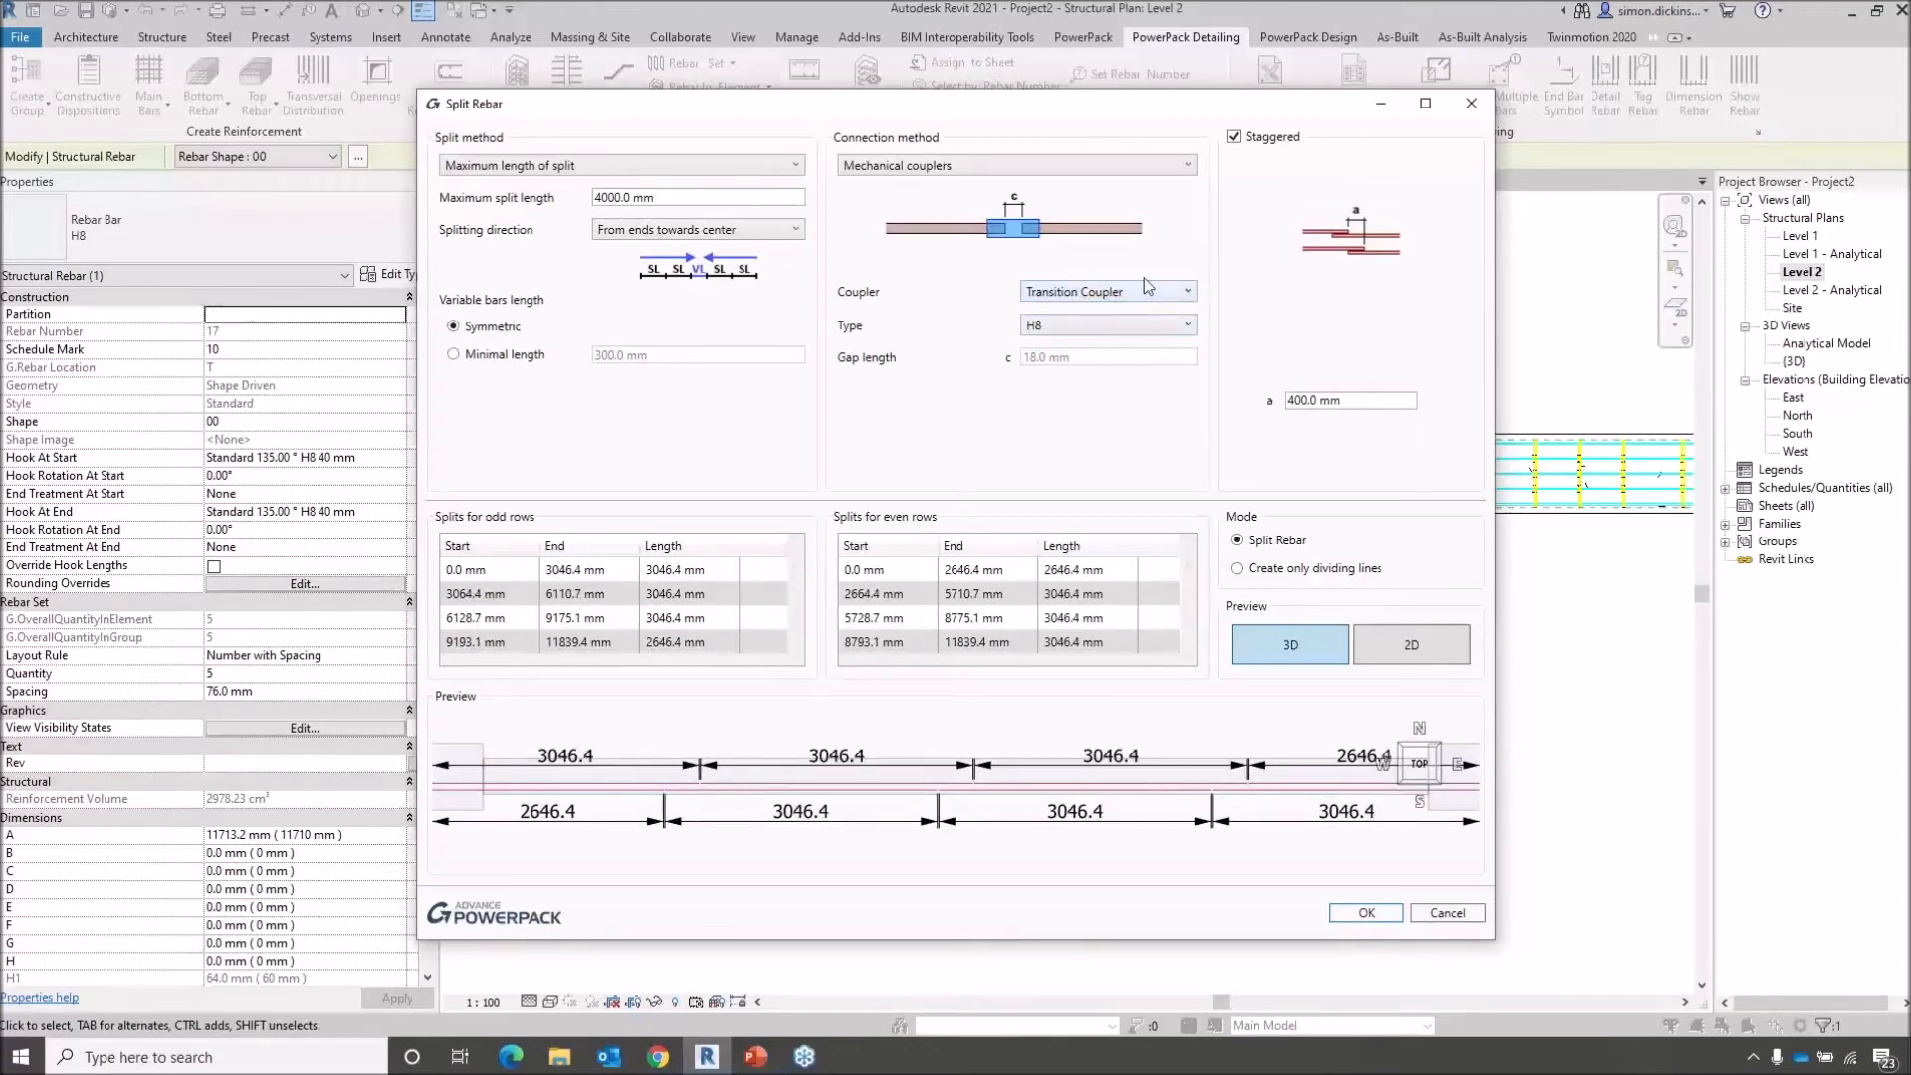
{"action": "left_click", "coordinate": [1173, 298]}
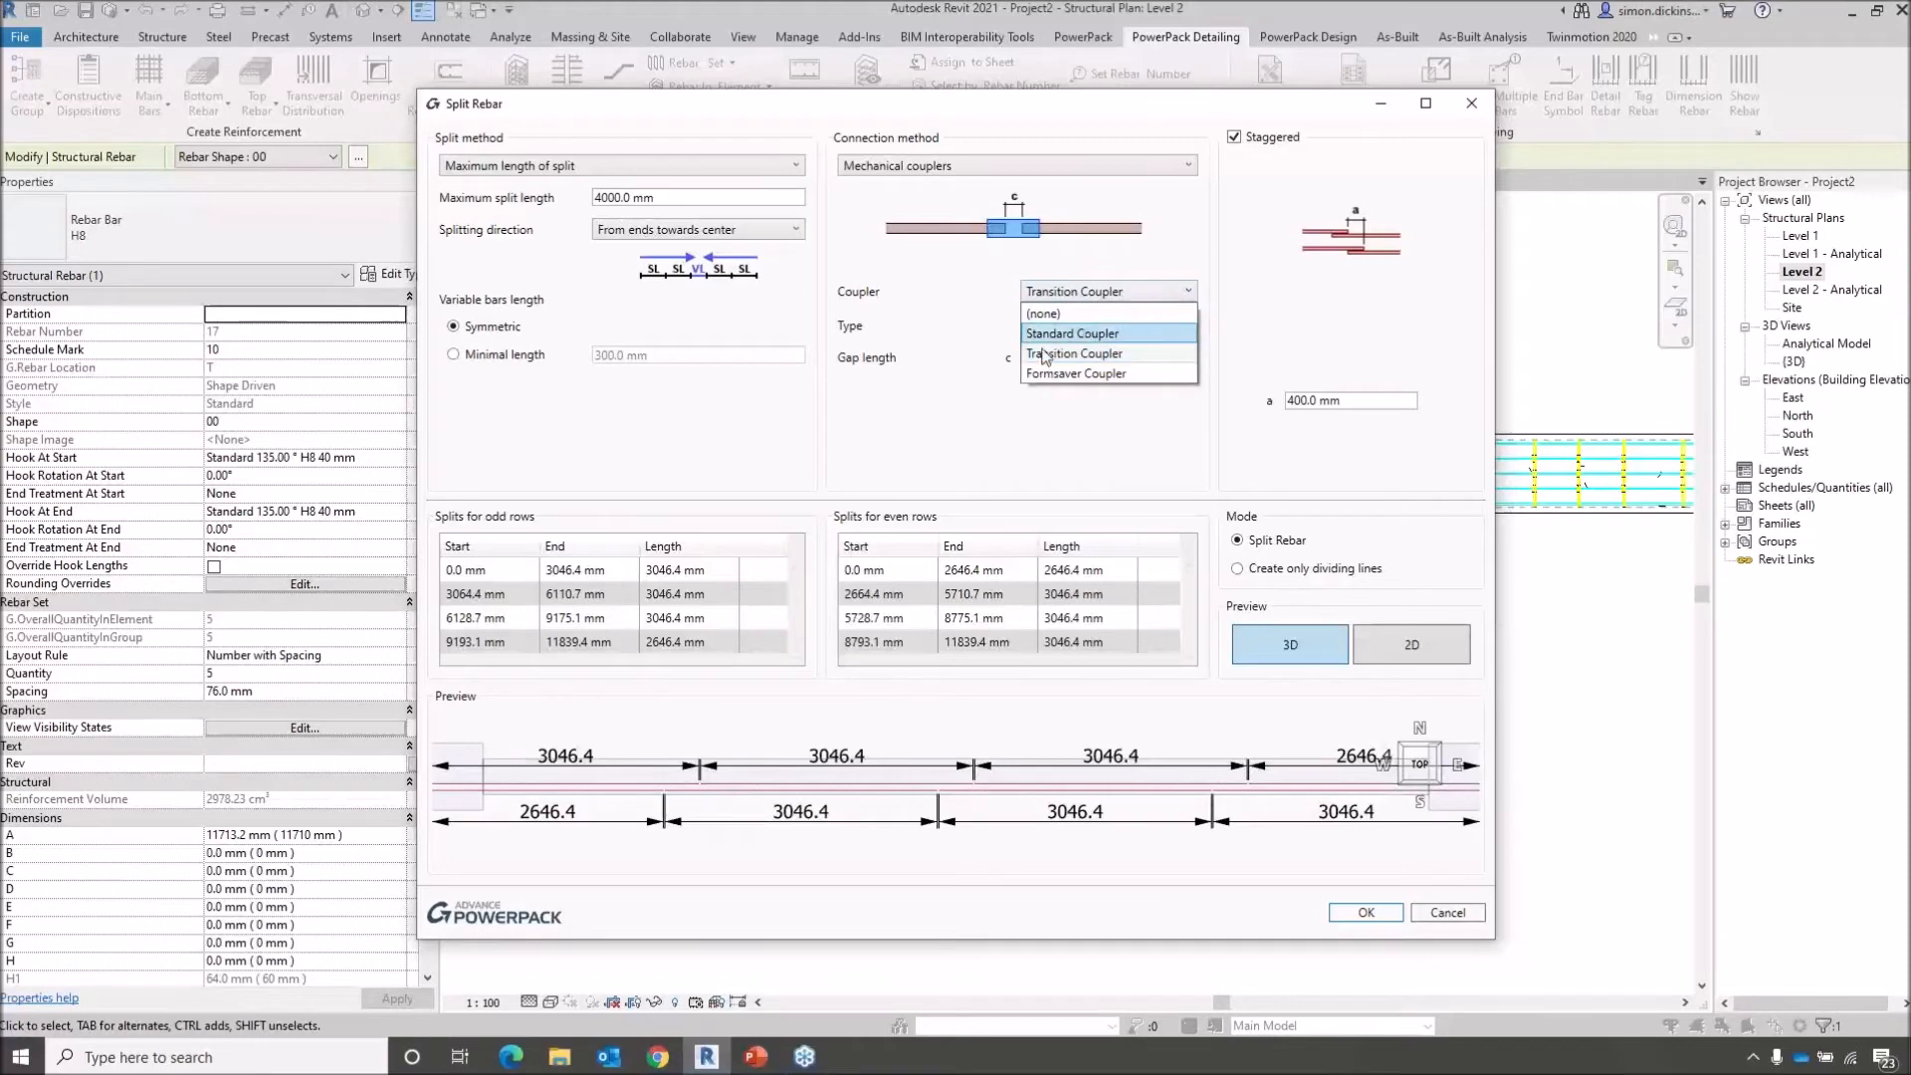
{"action": "left_click", "coordinate": [1071, 334]}
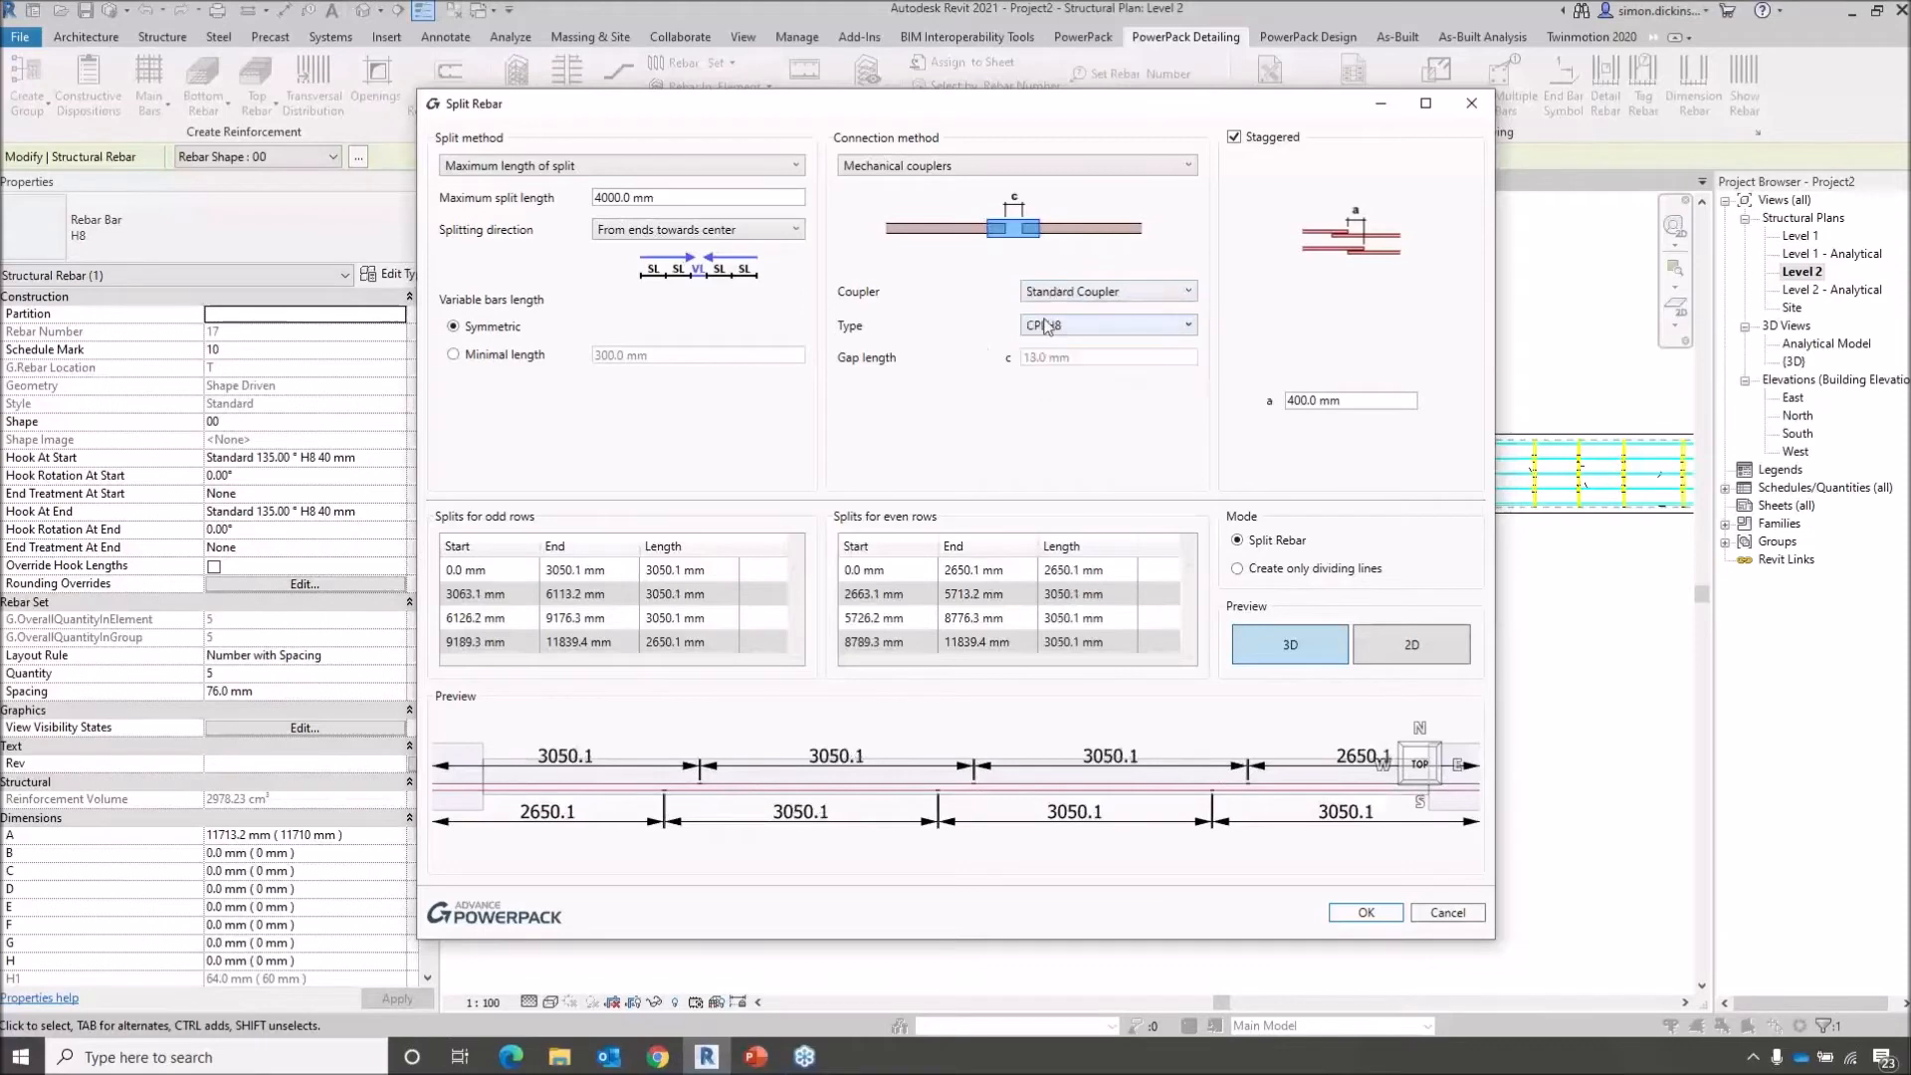
Split the middle beam's bars with staggered CPLH8 couplers and inspect the placed couplers in the plan
{"action": "left_click", "coordinate": [1366, 913]}
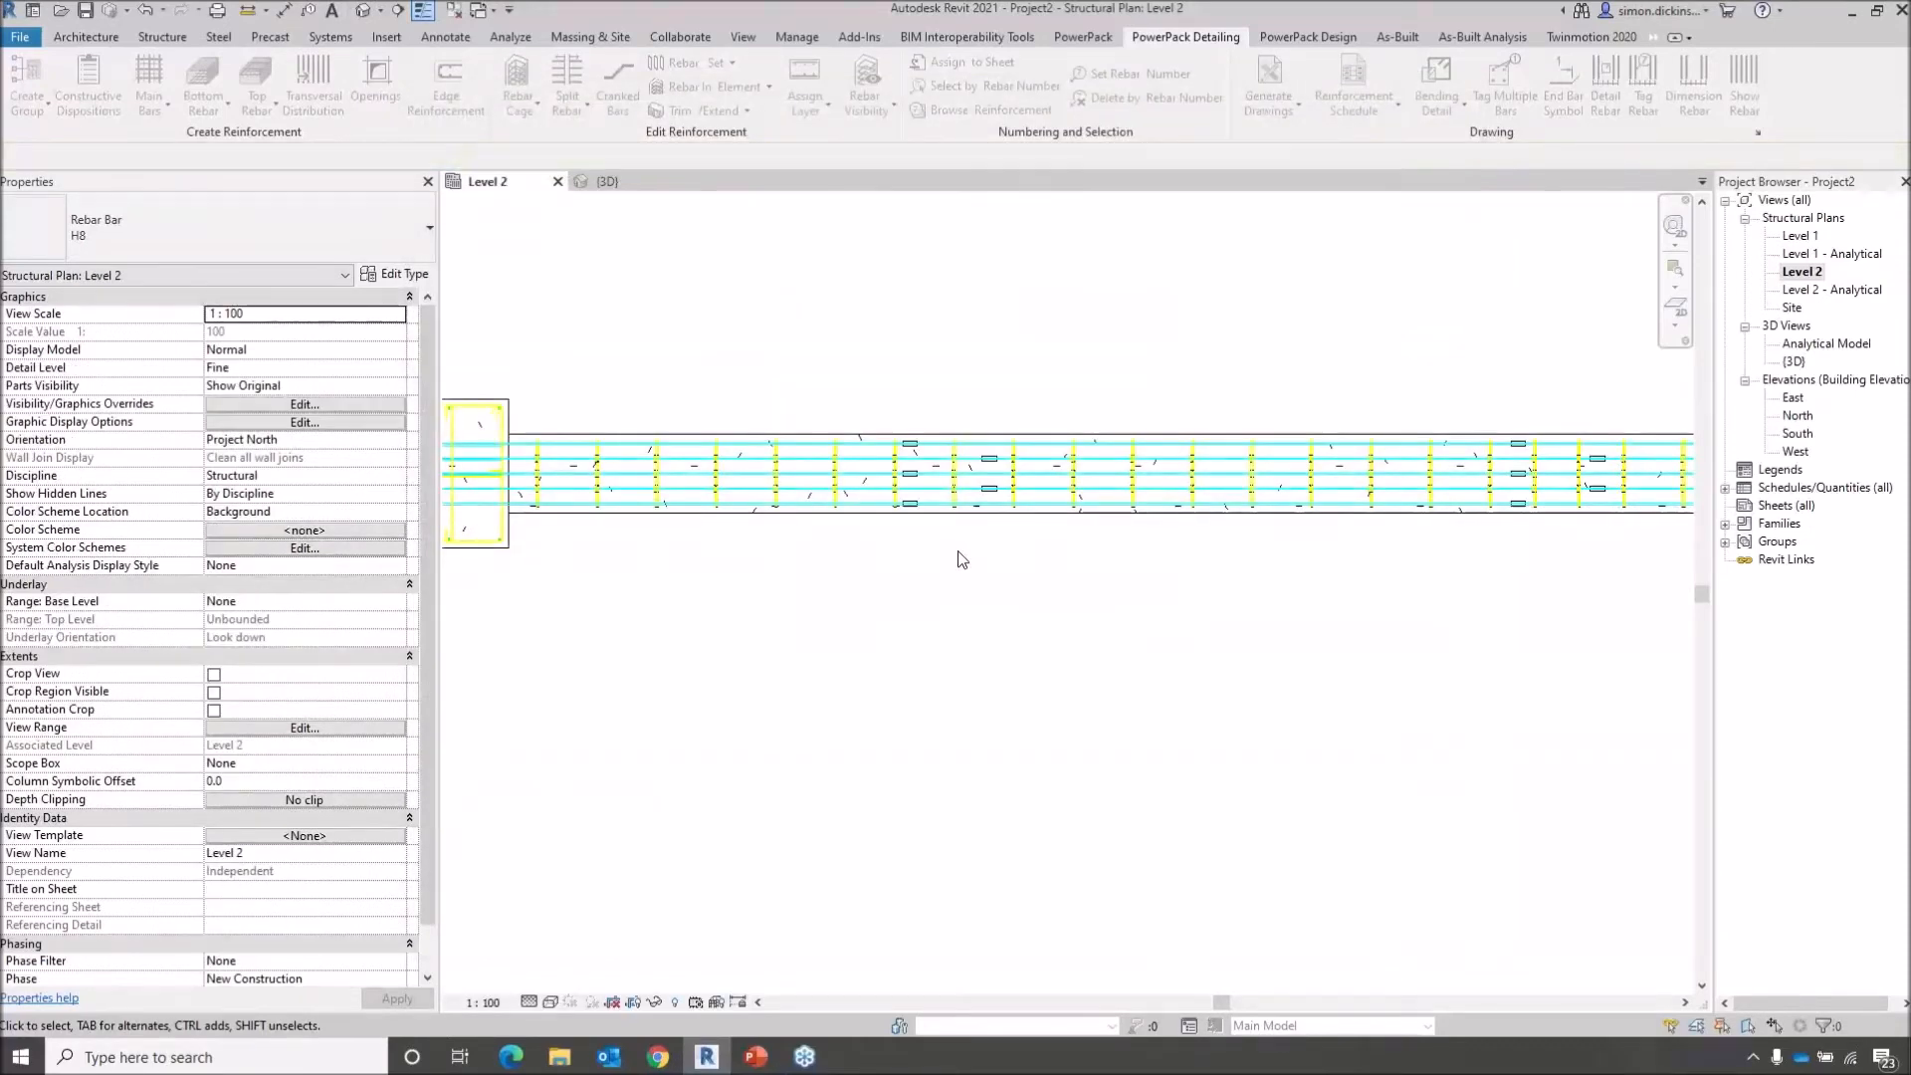
{"action": "scroll", "coordinate": [896, 440], "scroll_direction": "up", "scroll_amount": 3}
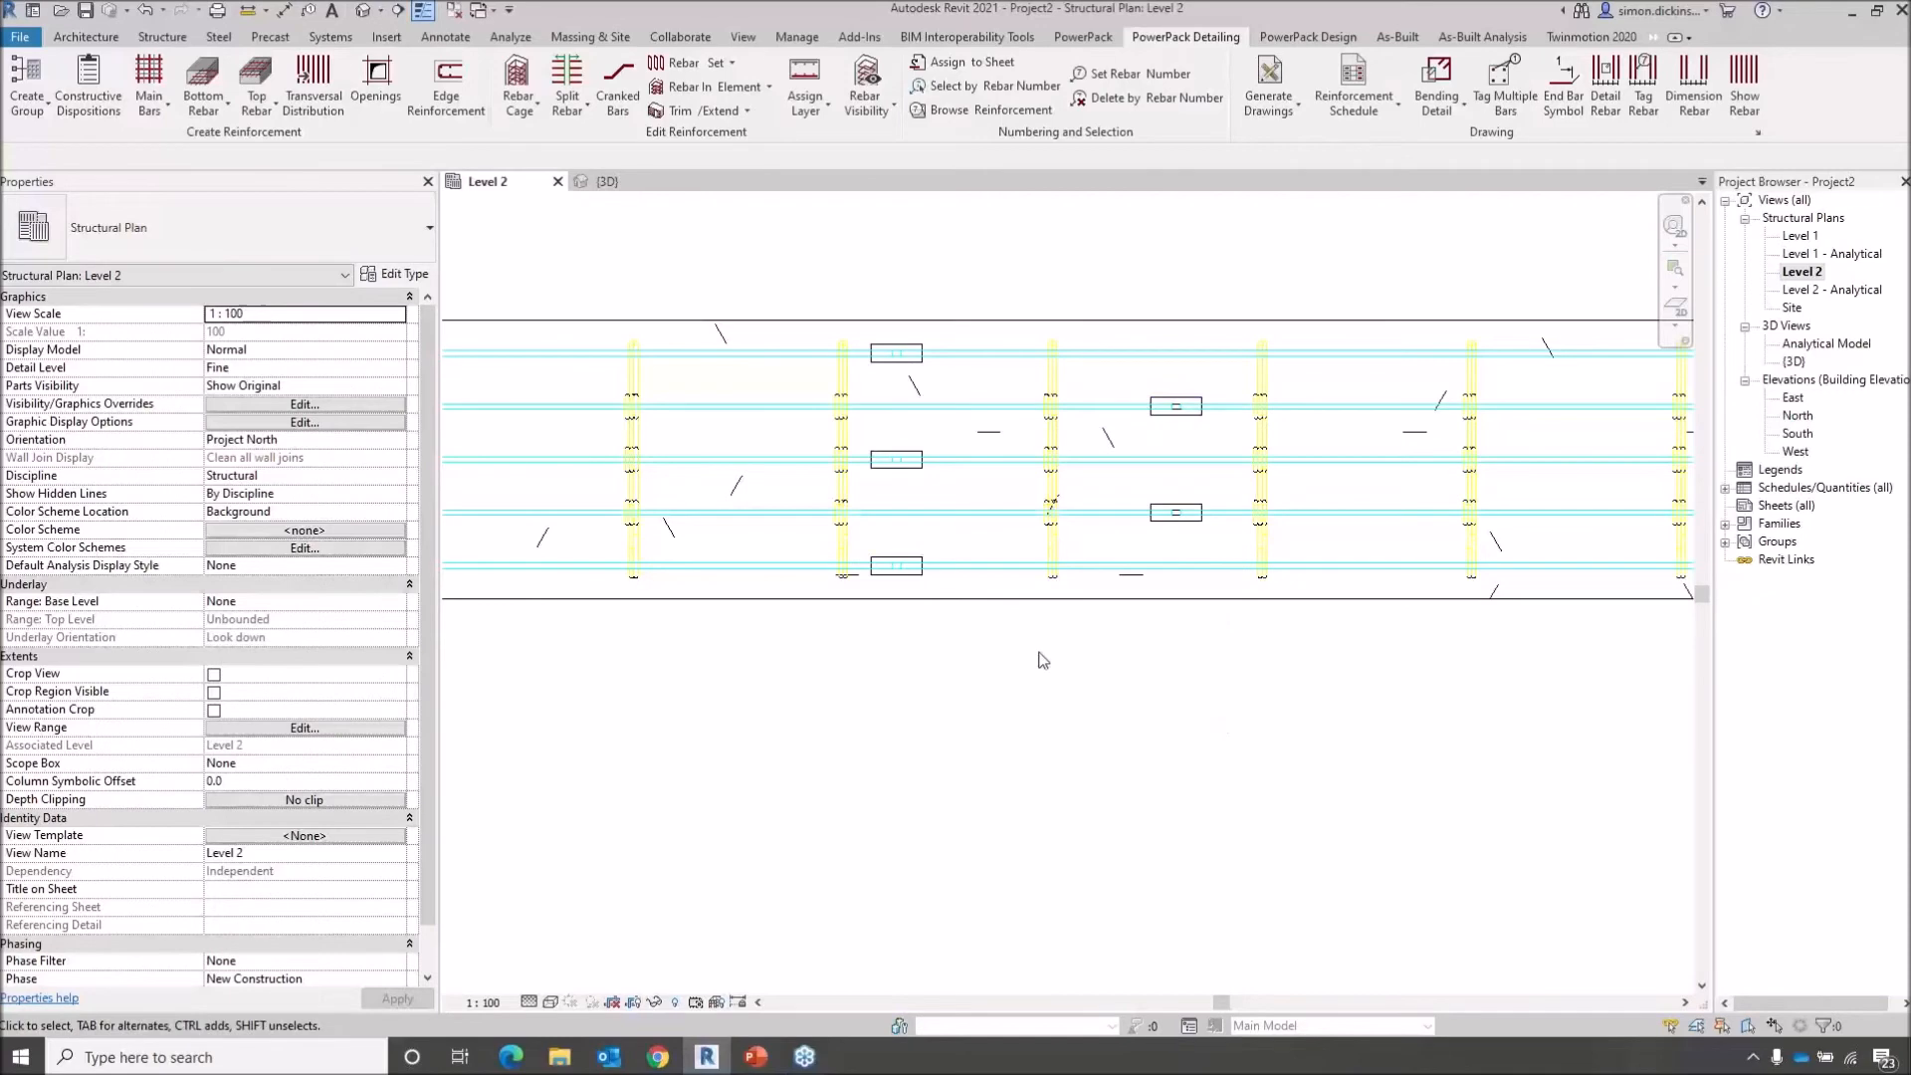
{"action": "scroll", "coordinate": [1031, 689], "scroll_direction": "down", "scroll_amount": 5}
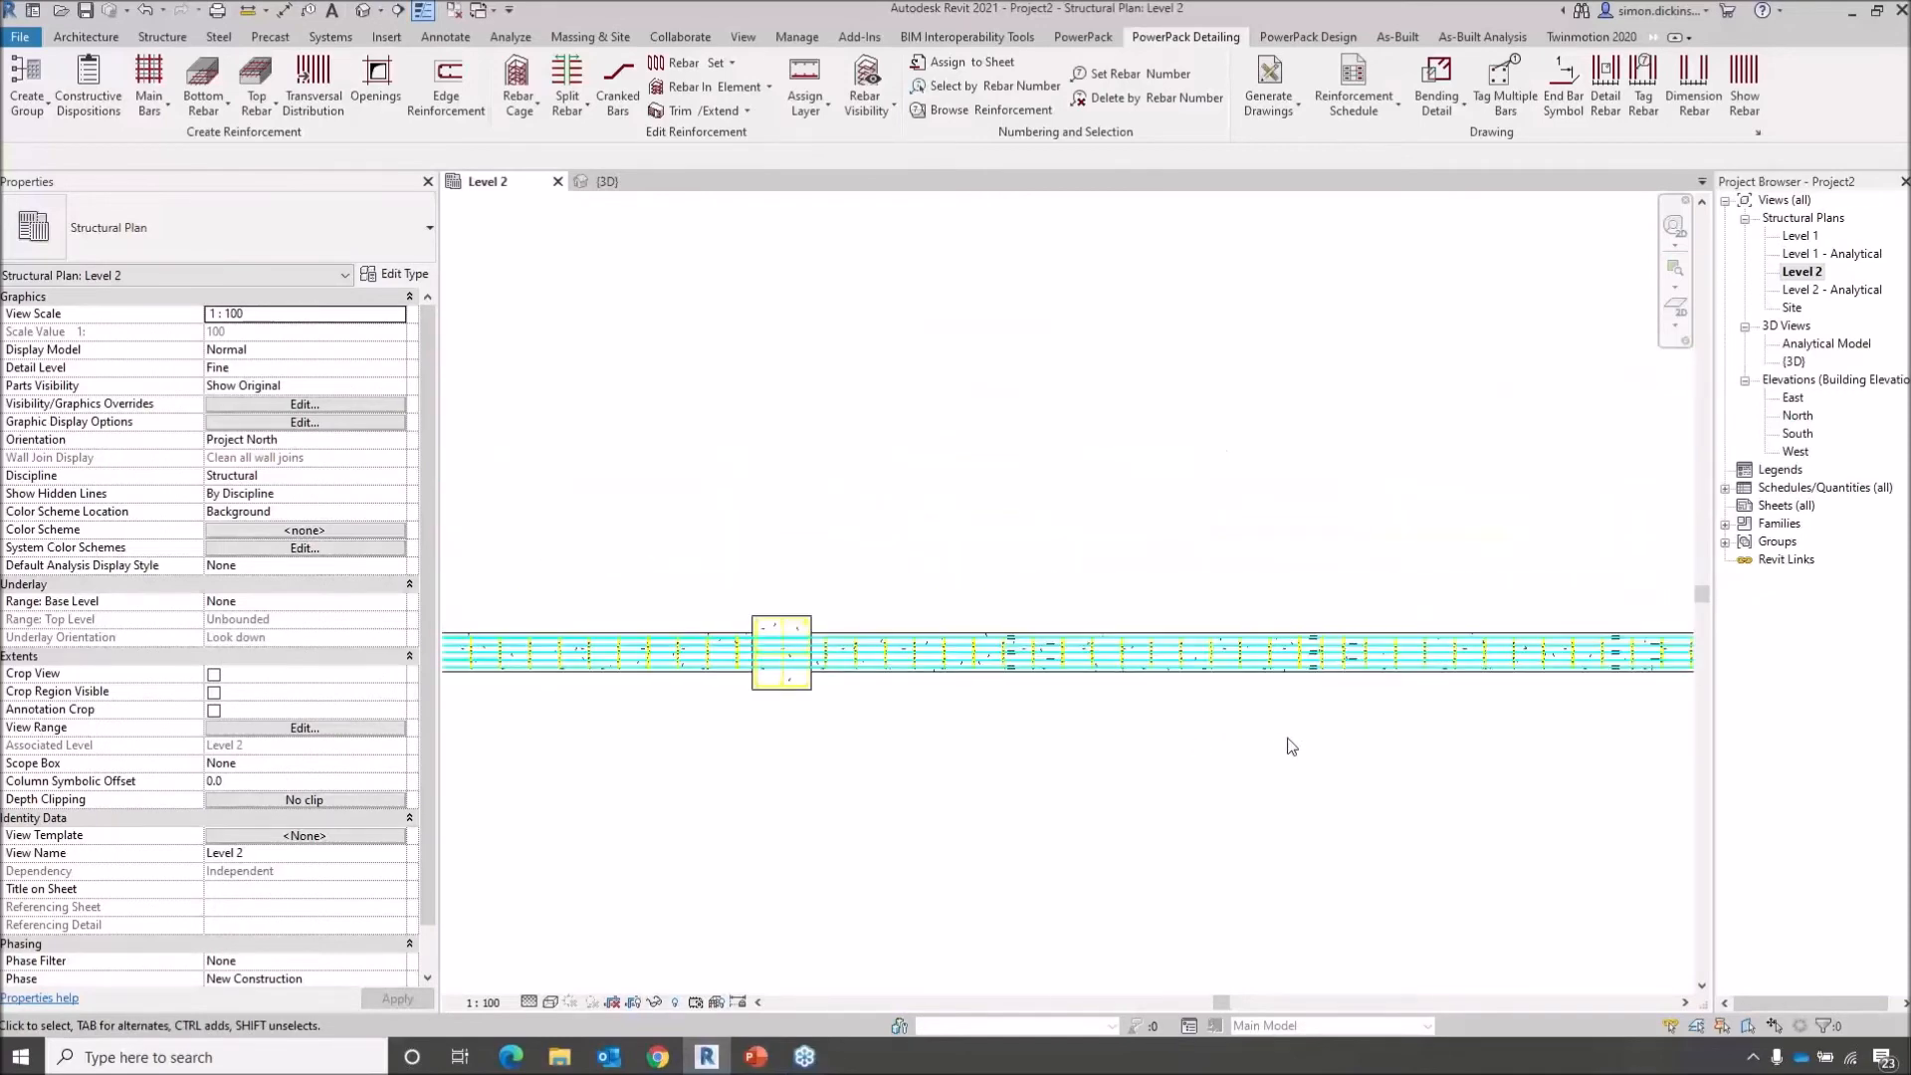
Split the end beam's H8 longitudinal bar set with staggered splices, using Cranked bars as the connection method
{"action": "middle_click_drag", "start_coordinate": [1453, 737], "coordinate": [781, 717]}
{"action": "mouse_move", "coordinate": [1131, 710]}
{"action": "middle_mouse_down"}
{"action": "mouse_move", "coordinate": [939, 717]}
{"action": "mouse_move", "coordinate": [507, 675]}
{"action": "middle_mouse_up"}
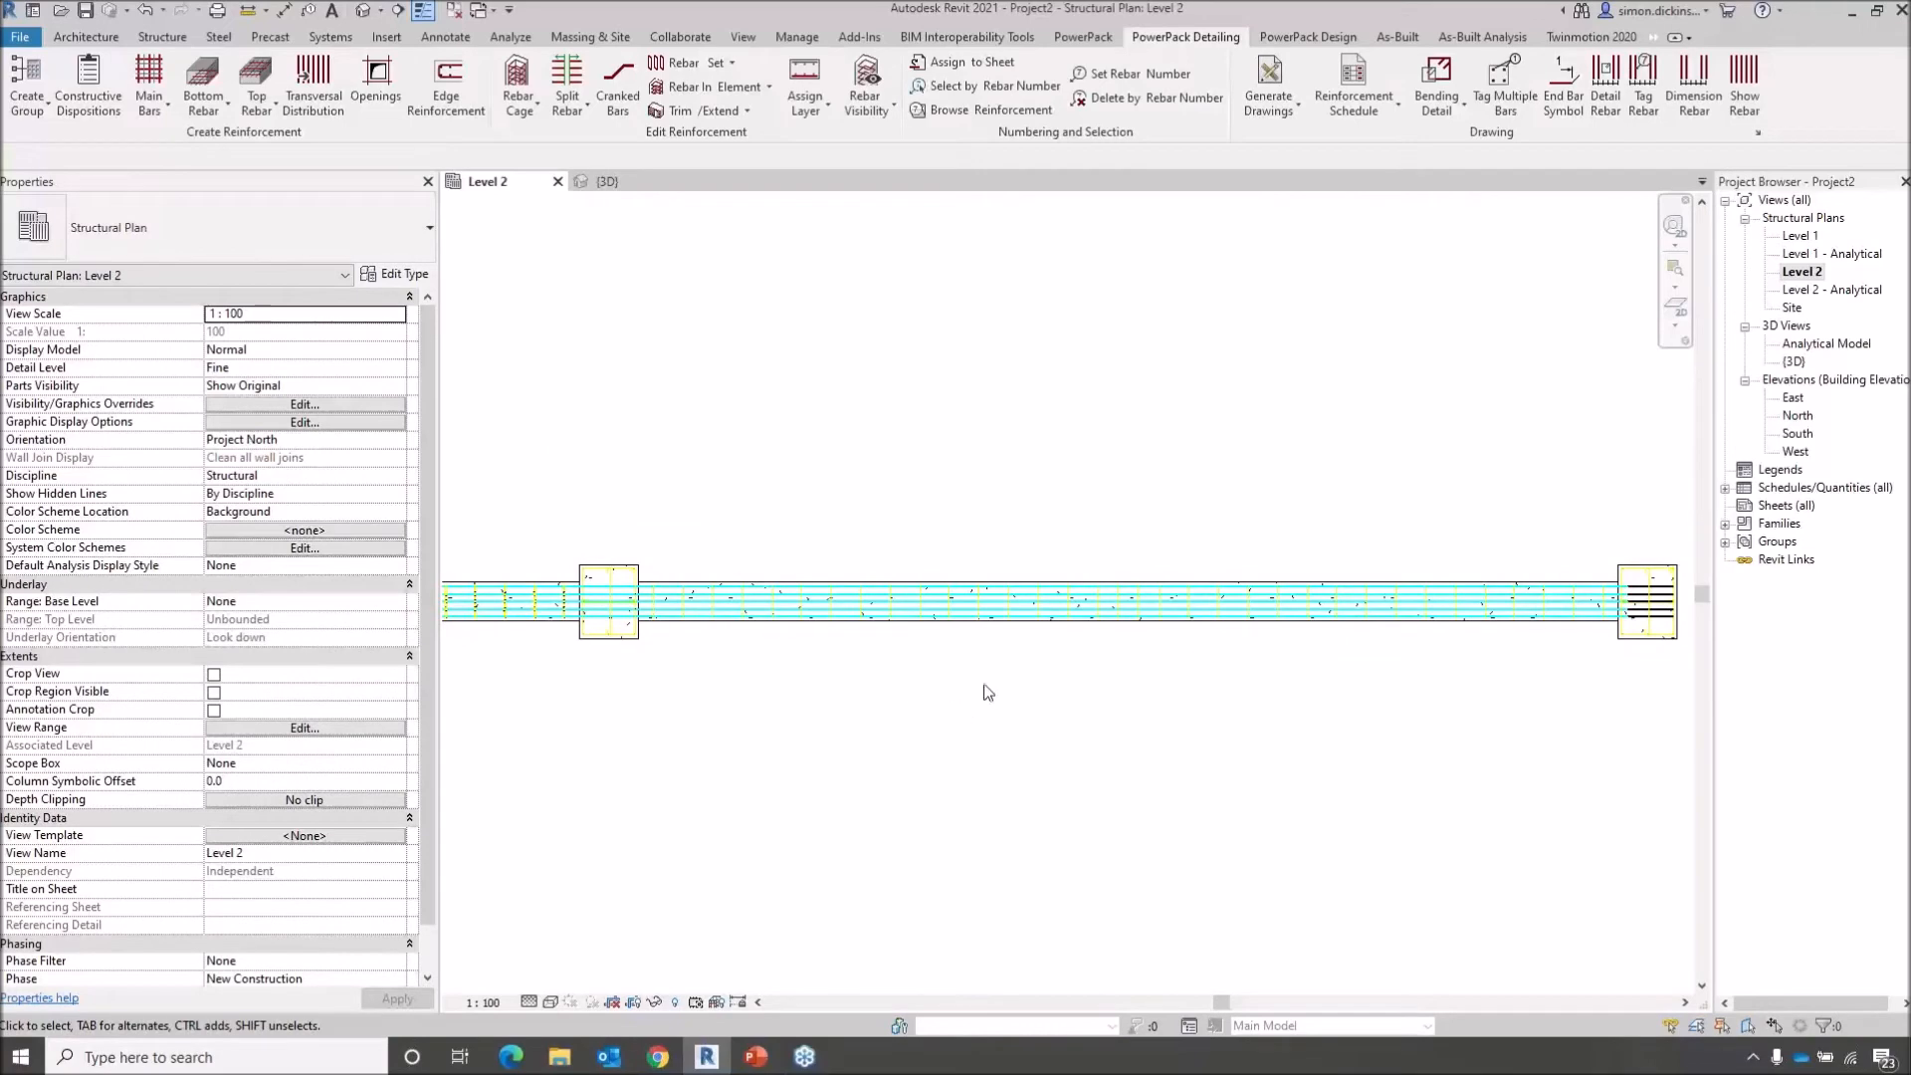
{"action": "scroll", "coordinate": [989, 691], "scroll_direction": "up", "scroll_amount": 2}
{"action": "middle_click_drag", "start_coordinate": [994, 683], "coordinate": [1023, 608]}
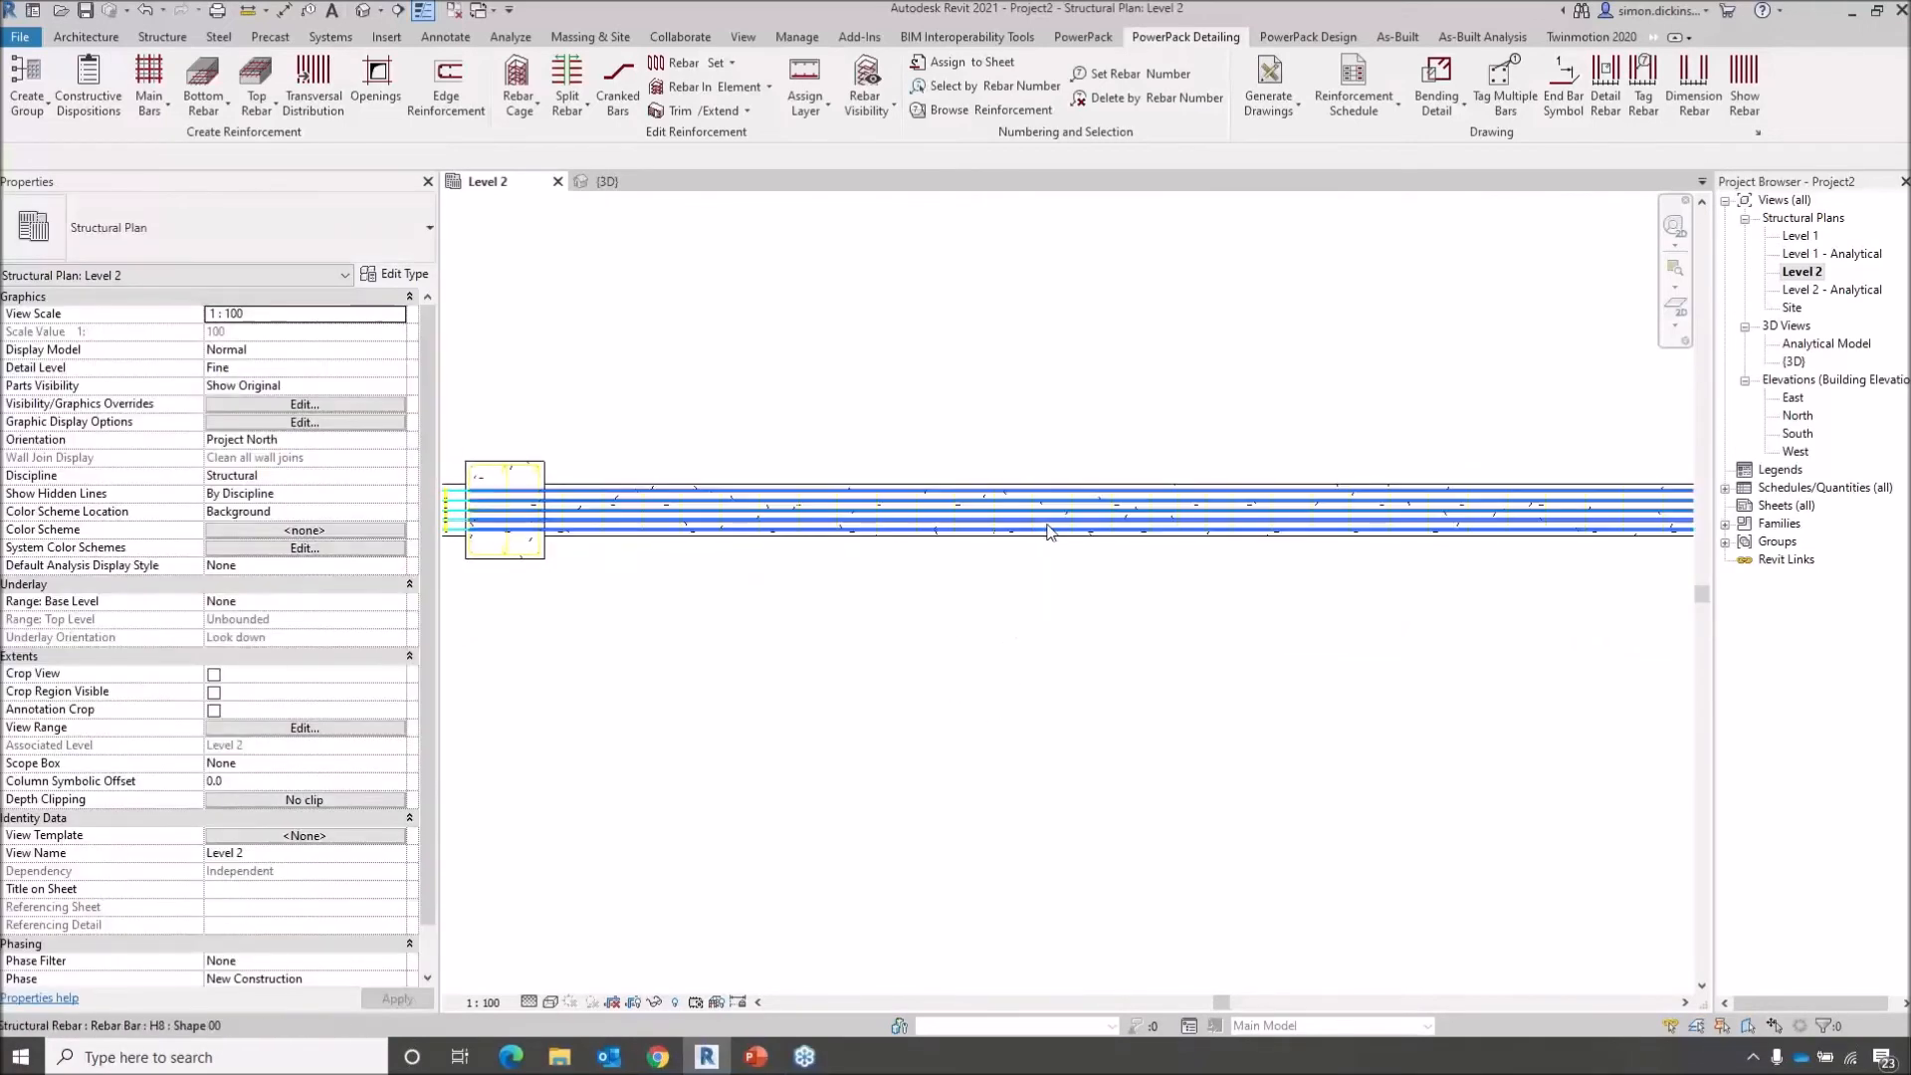
{"action": "left_click", "coordinate": [1049, 532]}
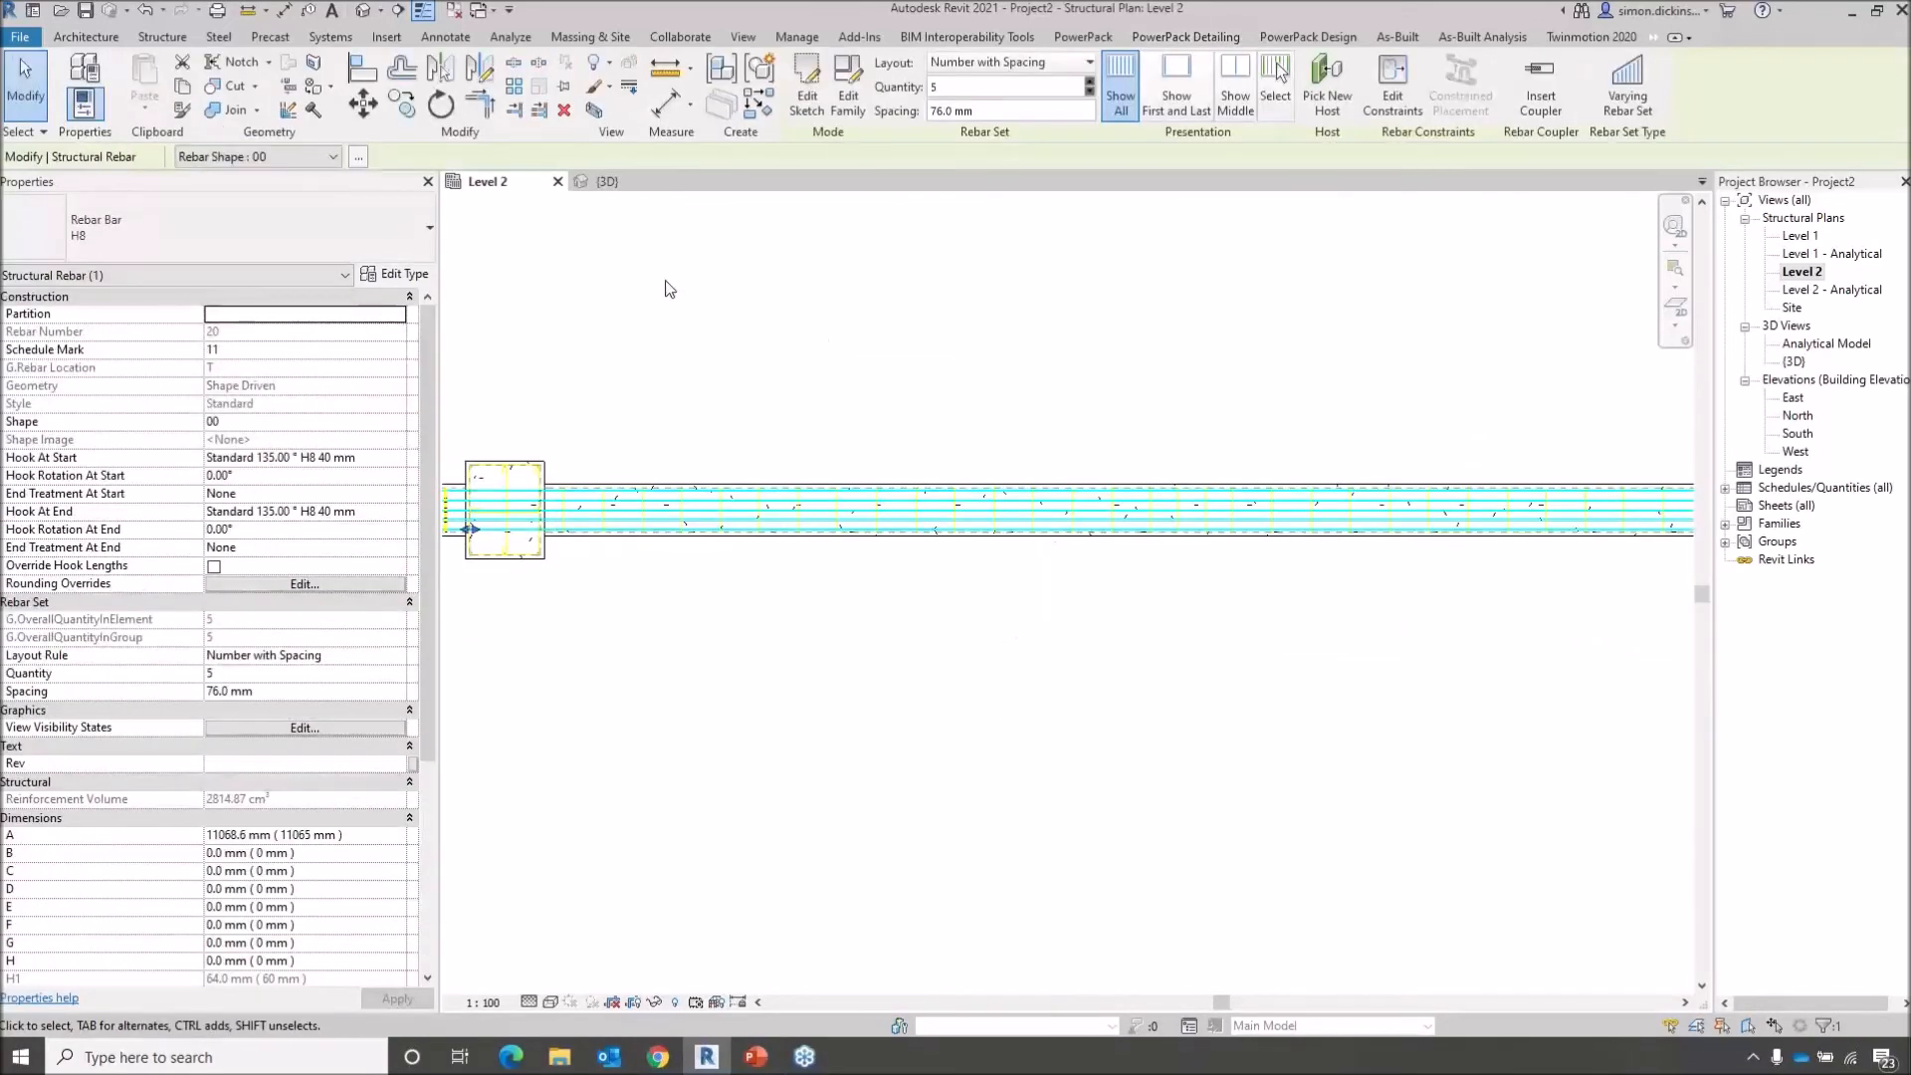
{"action": "left_click", "coordinate": [1188, 36]}
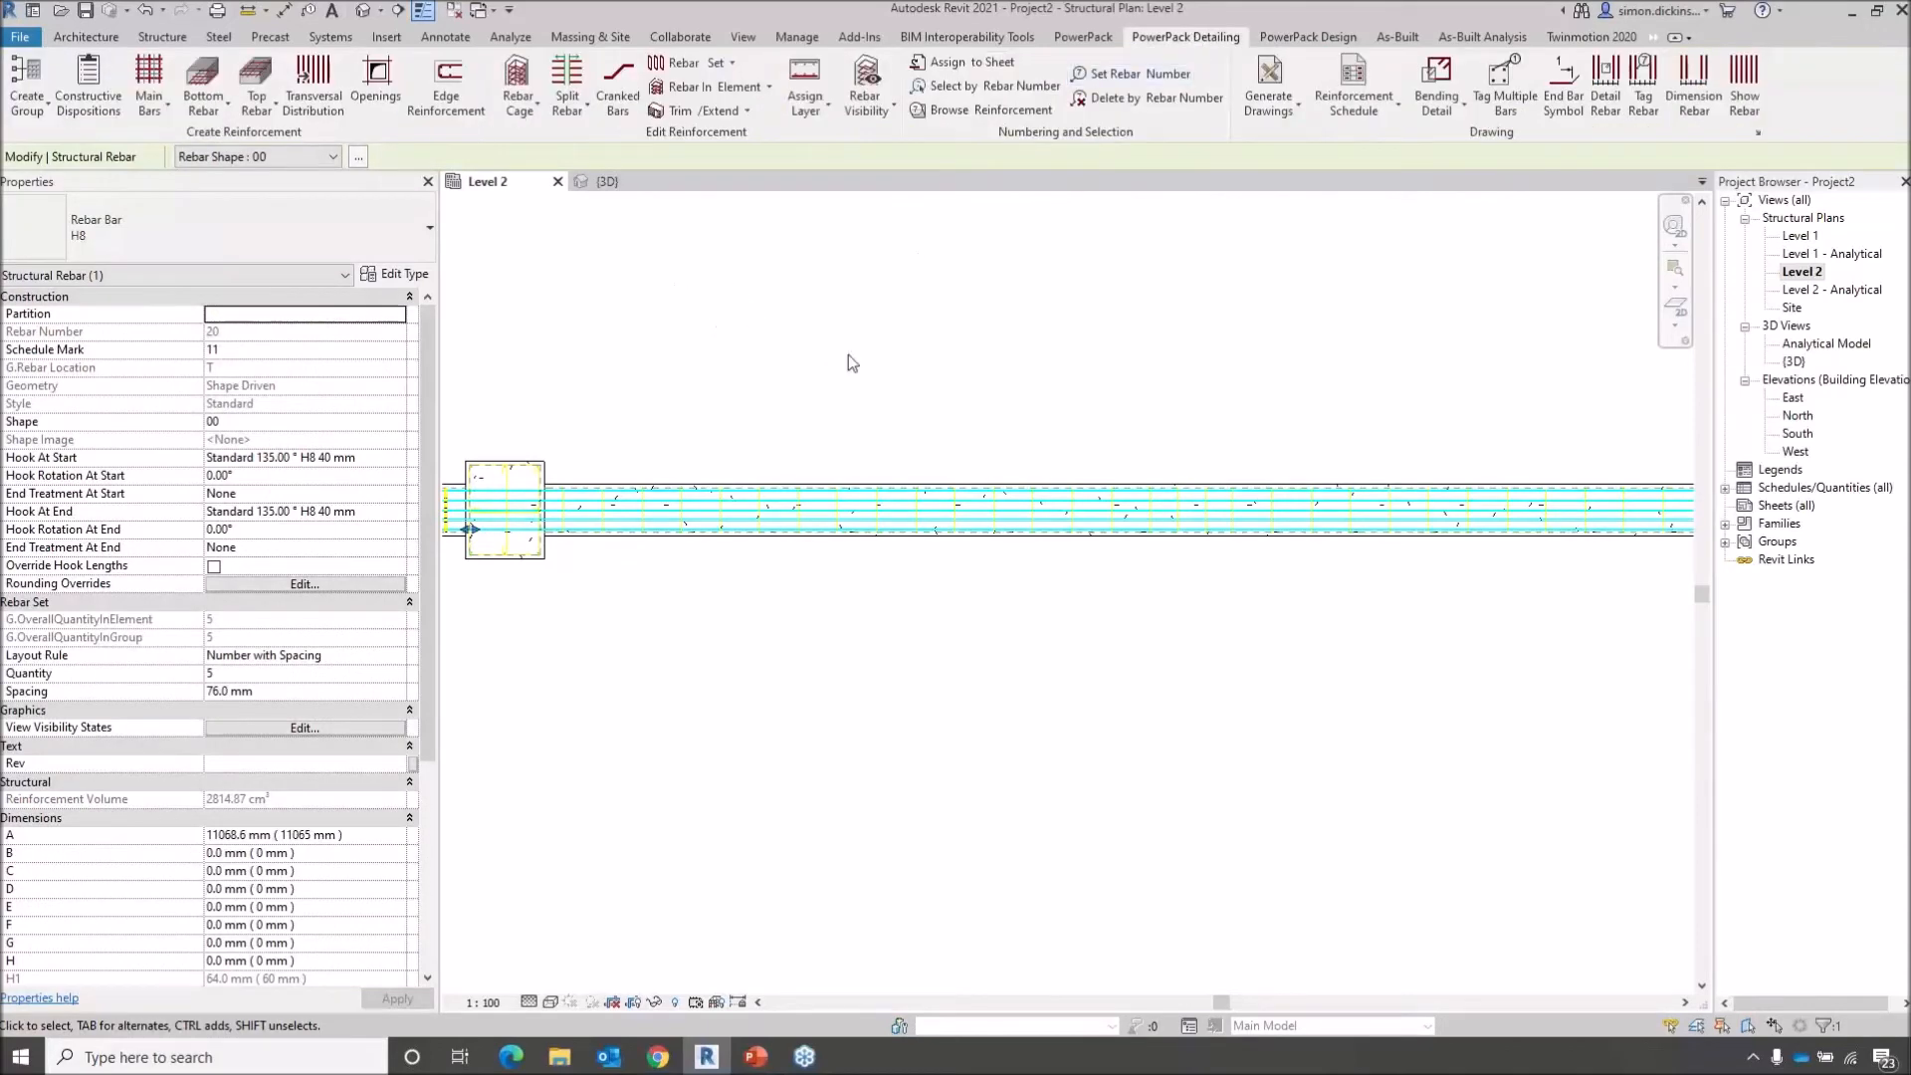
{"action": "left_click", "coordinate": [575, 84]}
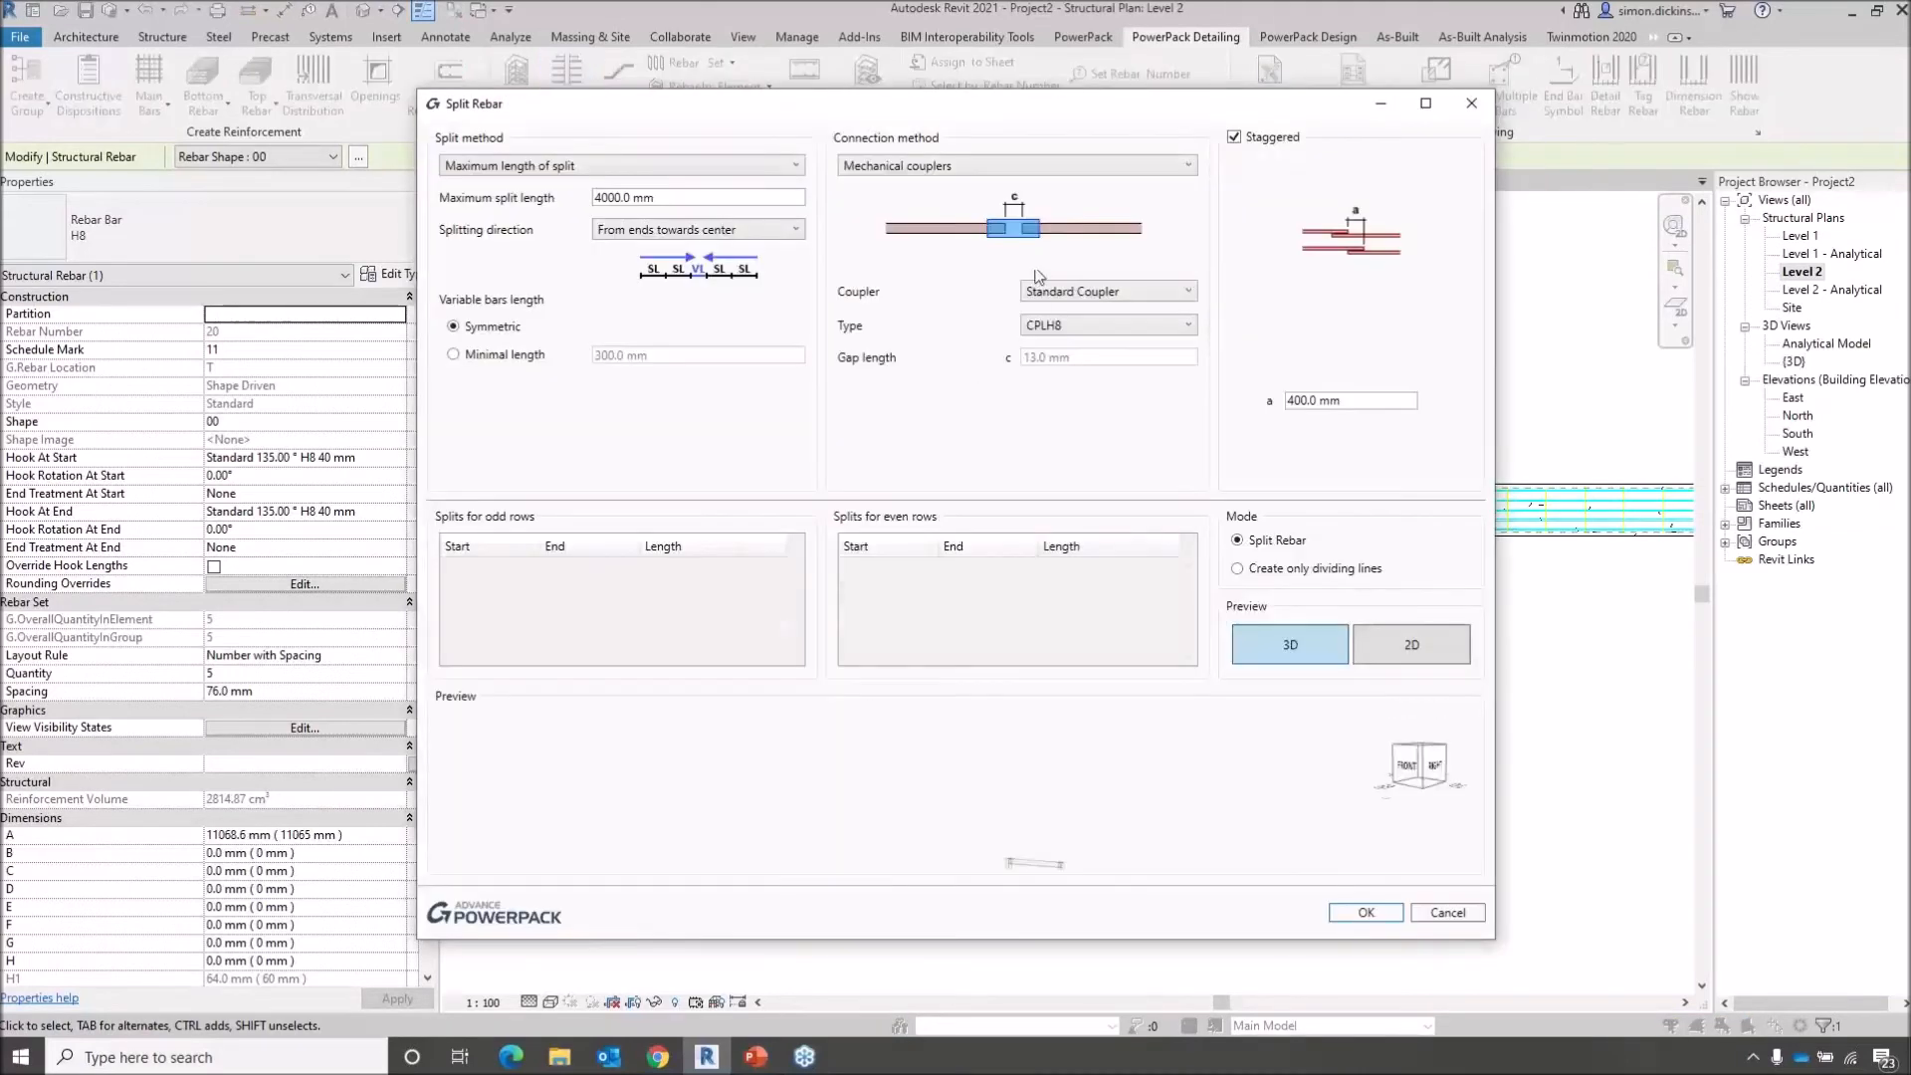
{"action": "left_click", "coordinate": [956, 165]}
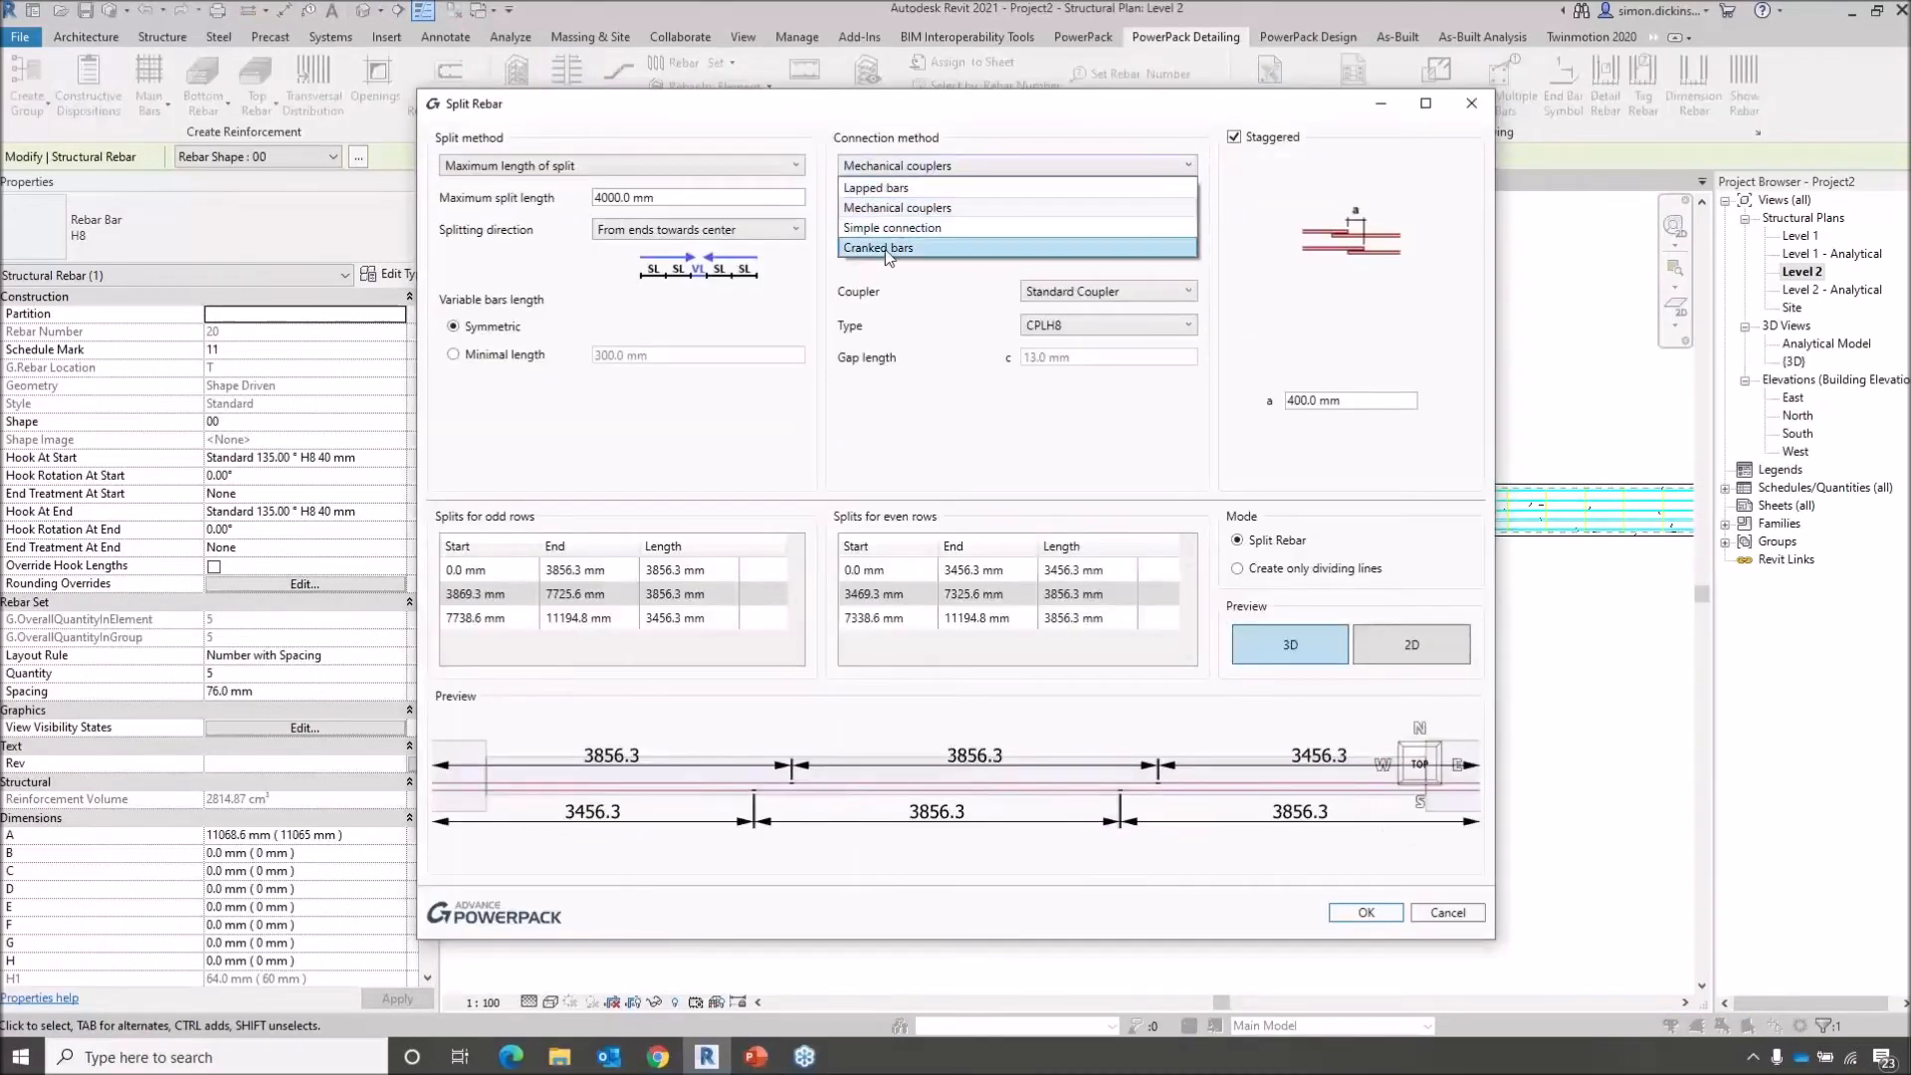
{"action": "left_click", "coordinate": [886, 249]}
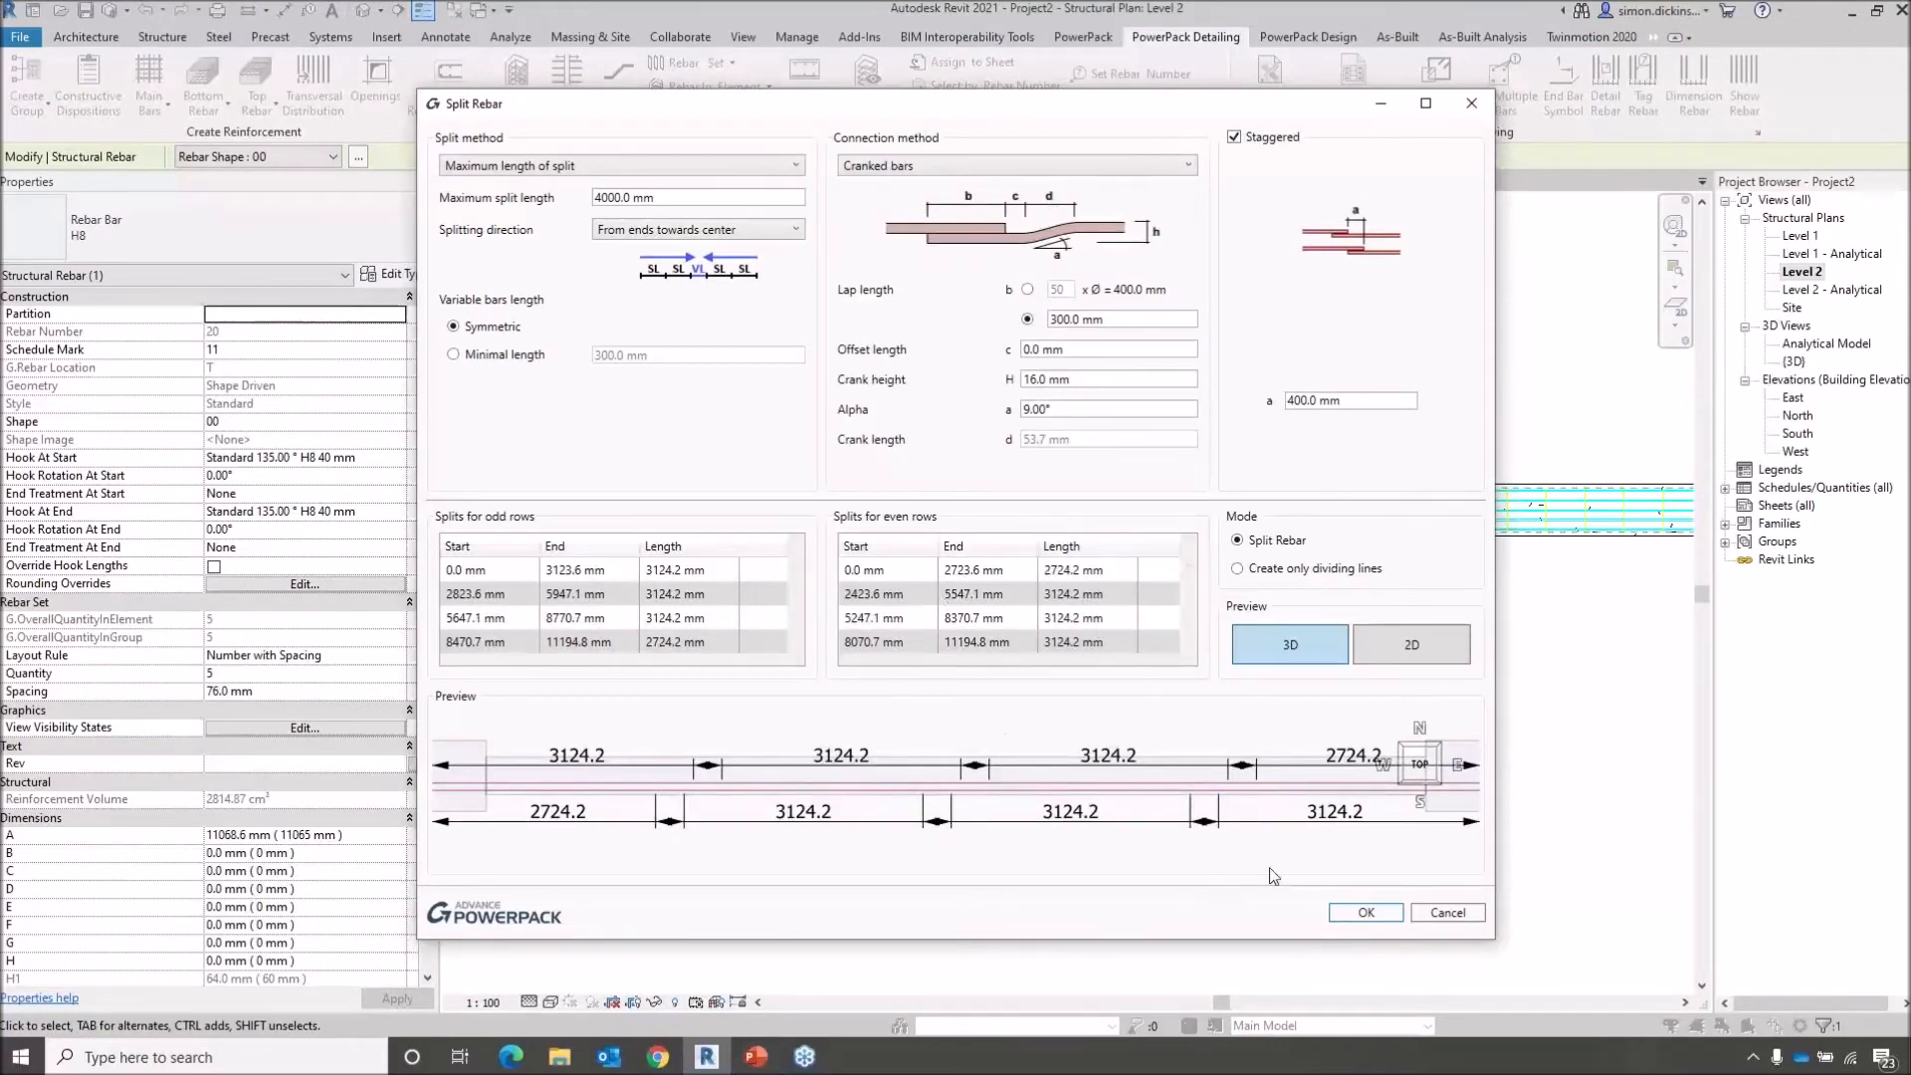
{"action": "left_click", "coordinate": [1366, 913]}
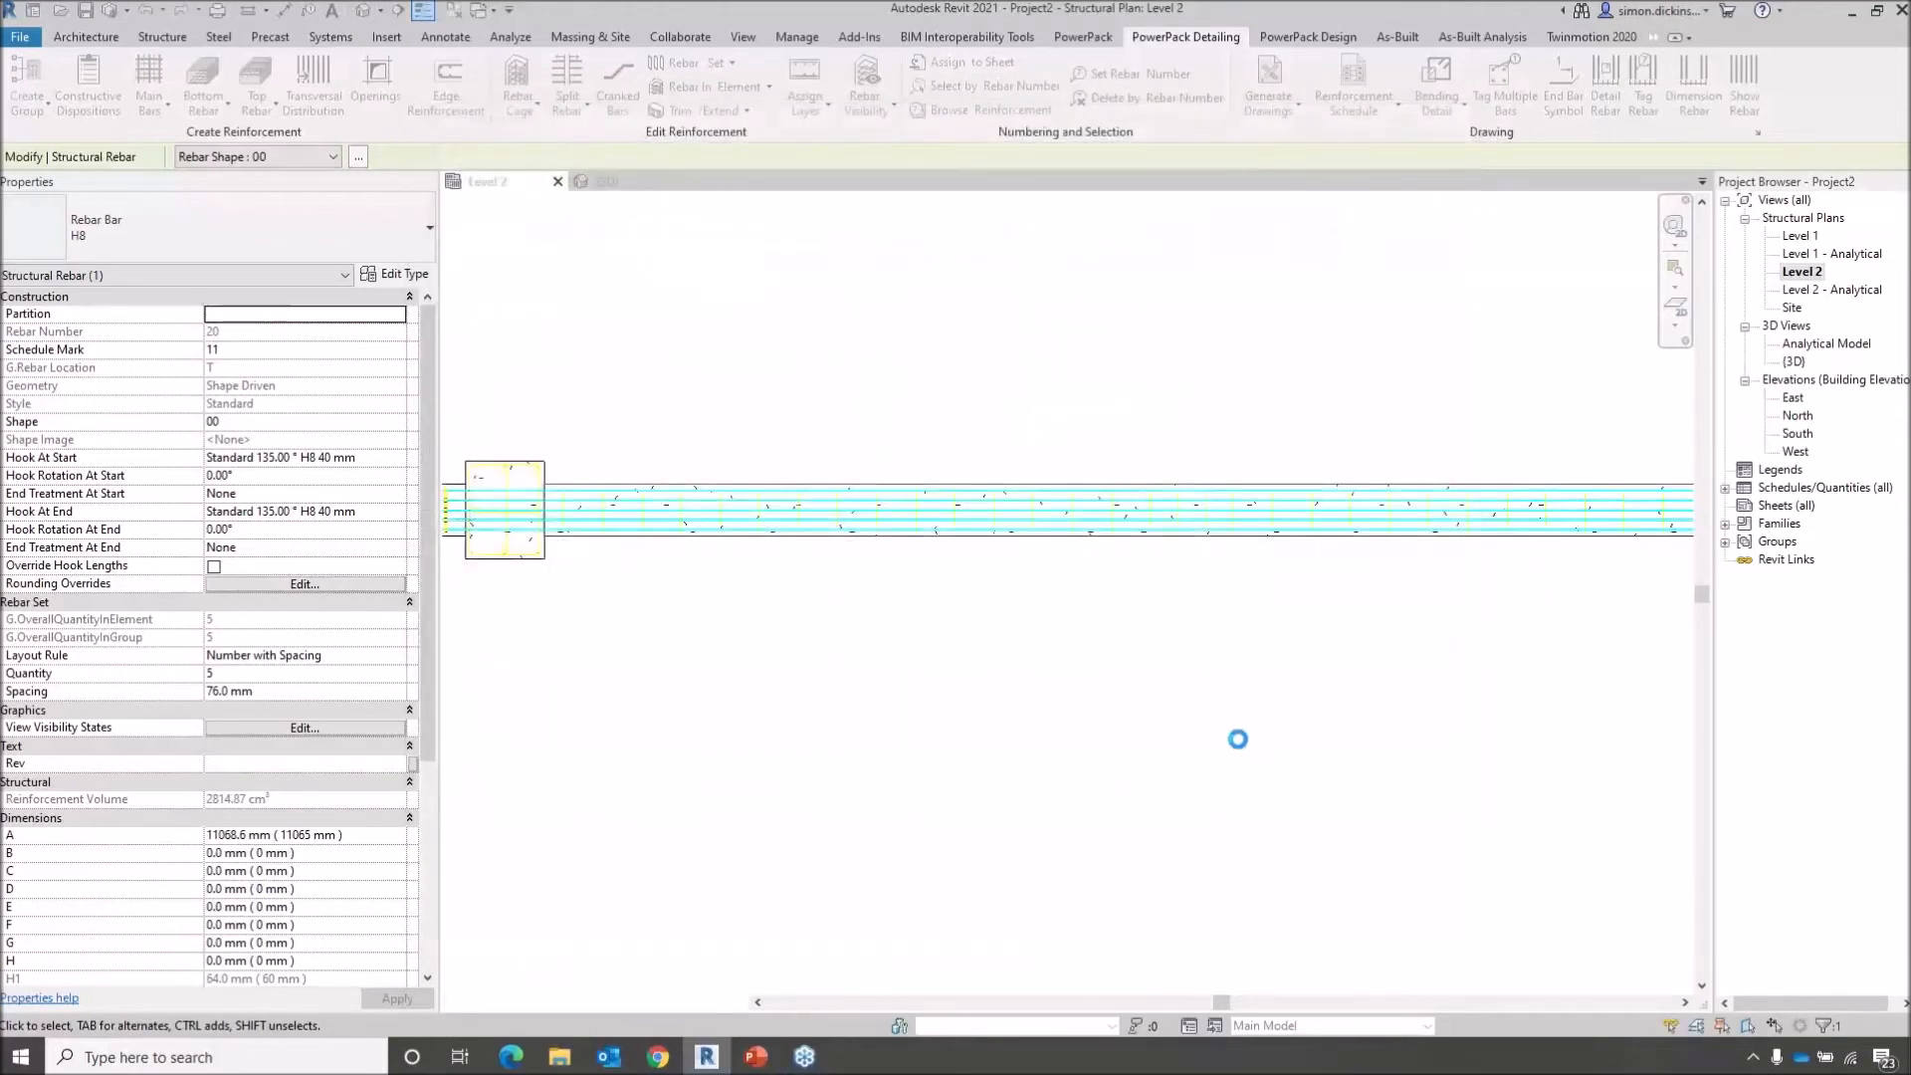
{"action": "middle_click_drag", "start_coordinate": [1182, 714], "coordinate": [1243, 581]}
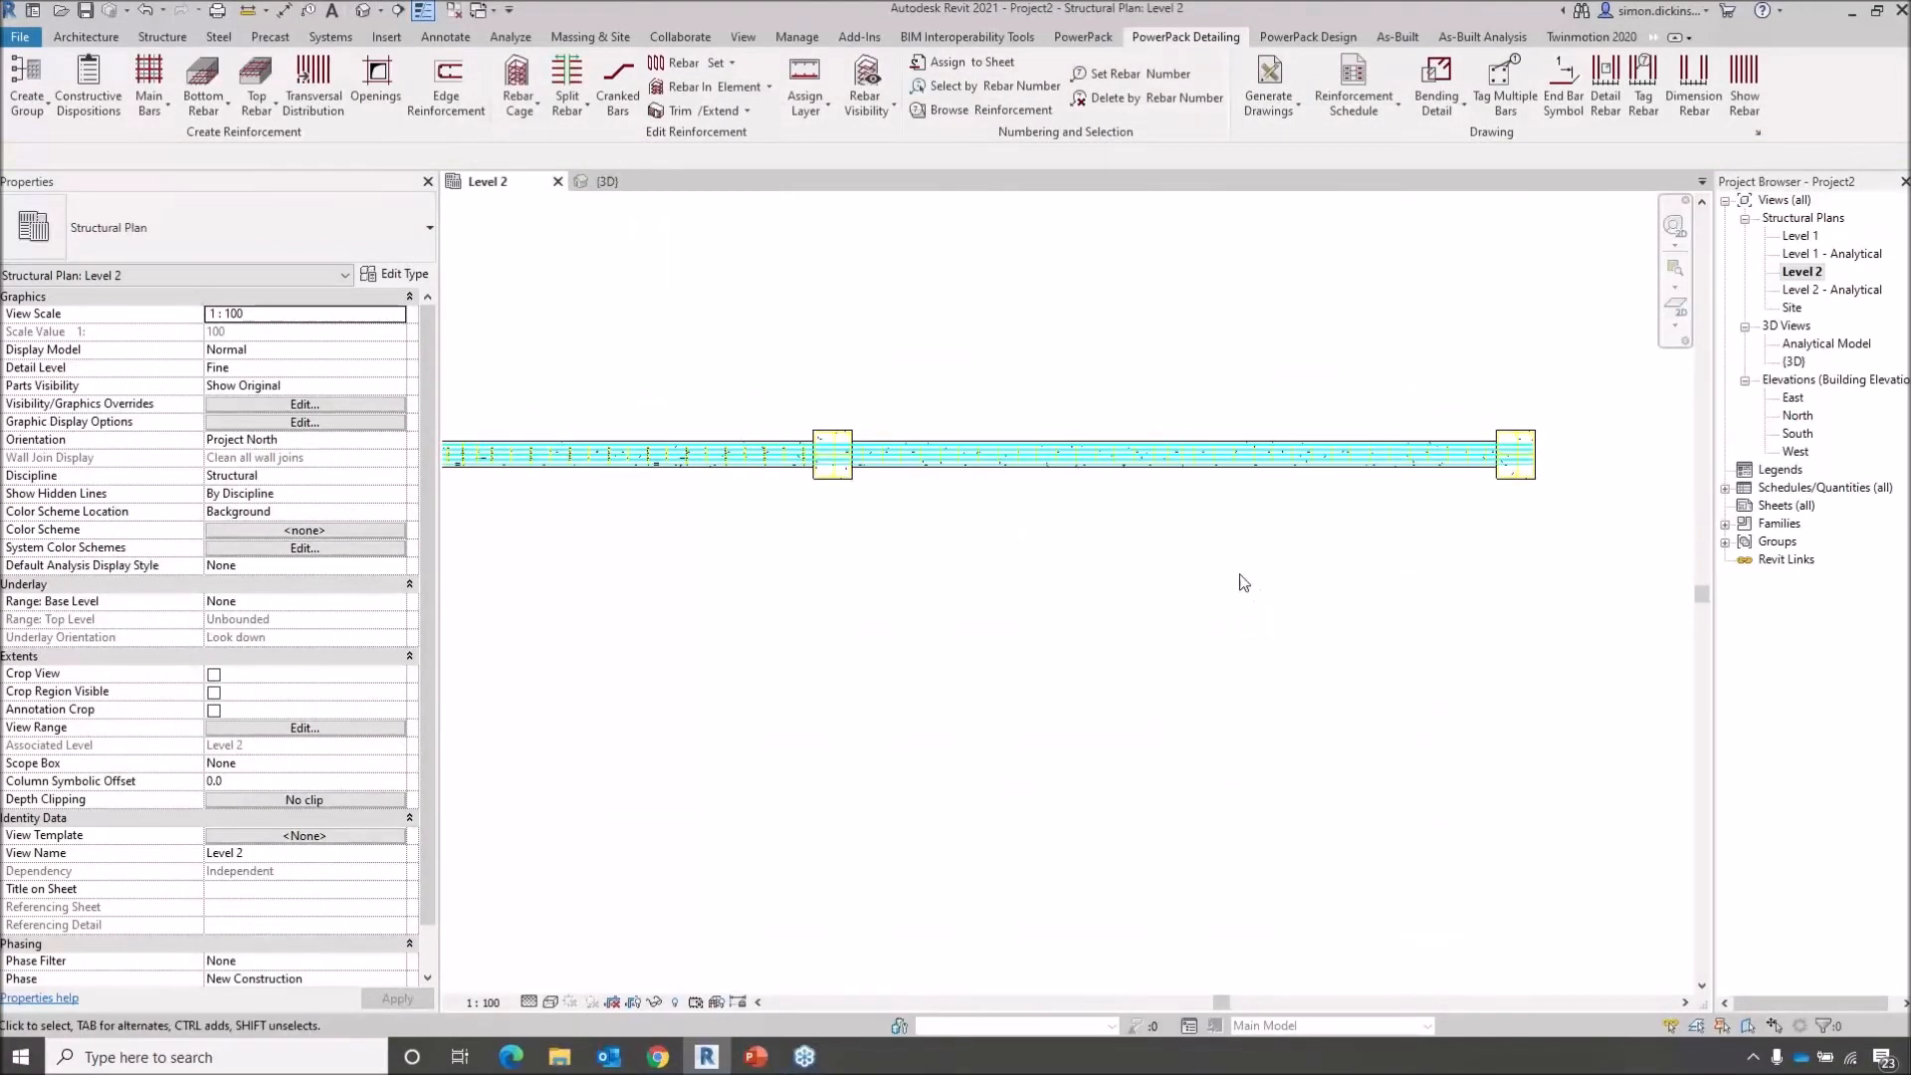
Open the South elevation, set its detail level to Fine and view the end beam's top bars up close
{"action": "double_click", "coordinate": [1797, 433]}
{"action": "middle_click_drag", "start_coordinate": [1391, 618], "coordinate": [1105, 660]}
{"action": "left_click", "coordinate": [528, 1002]}
{"action": "left_click", "coordinate": [553, 981]}
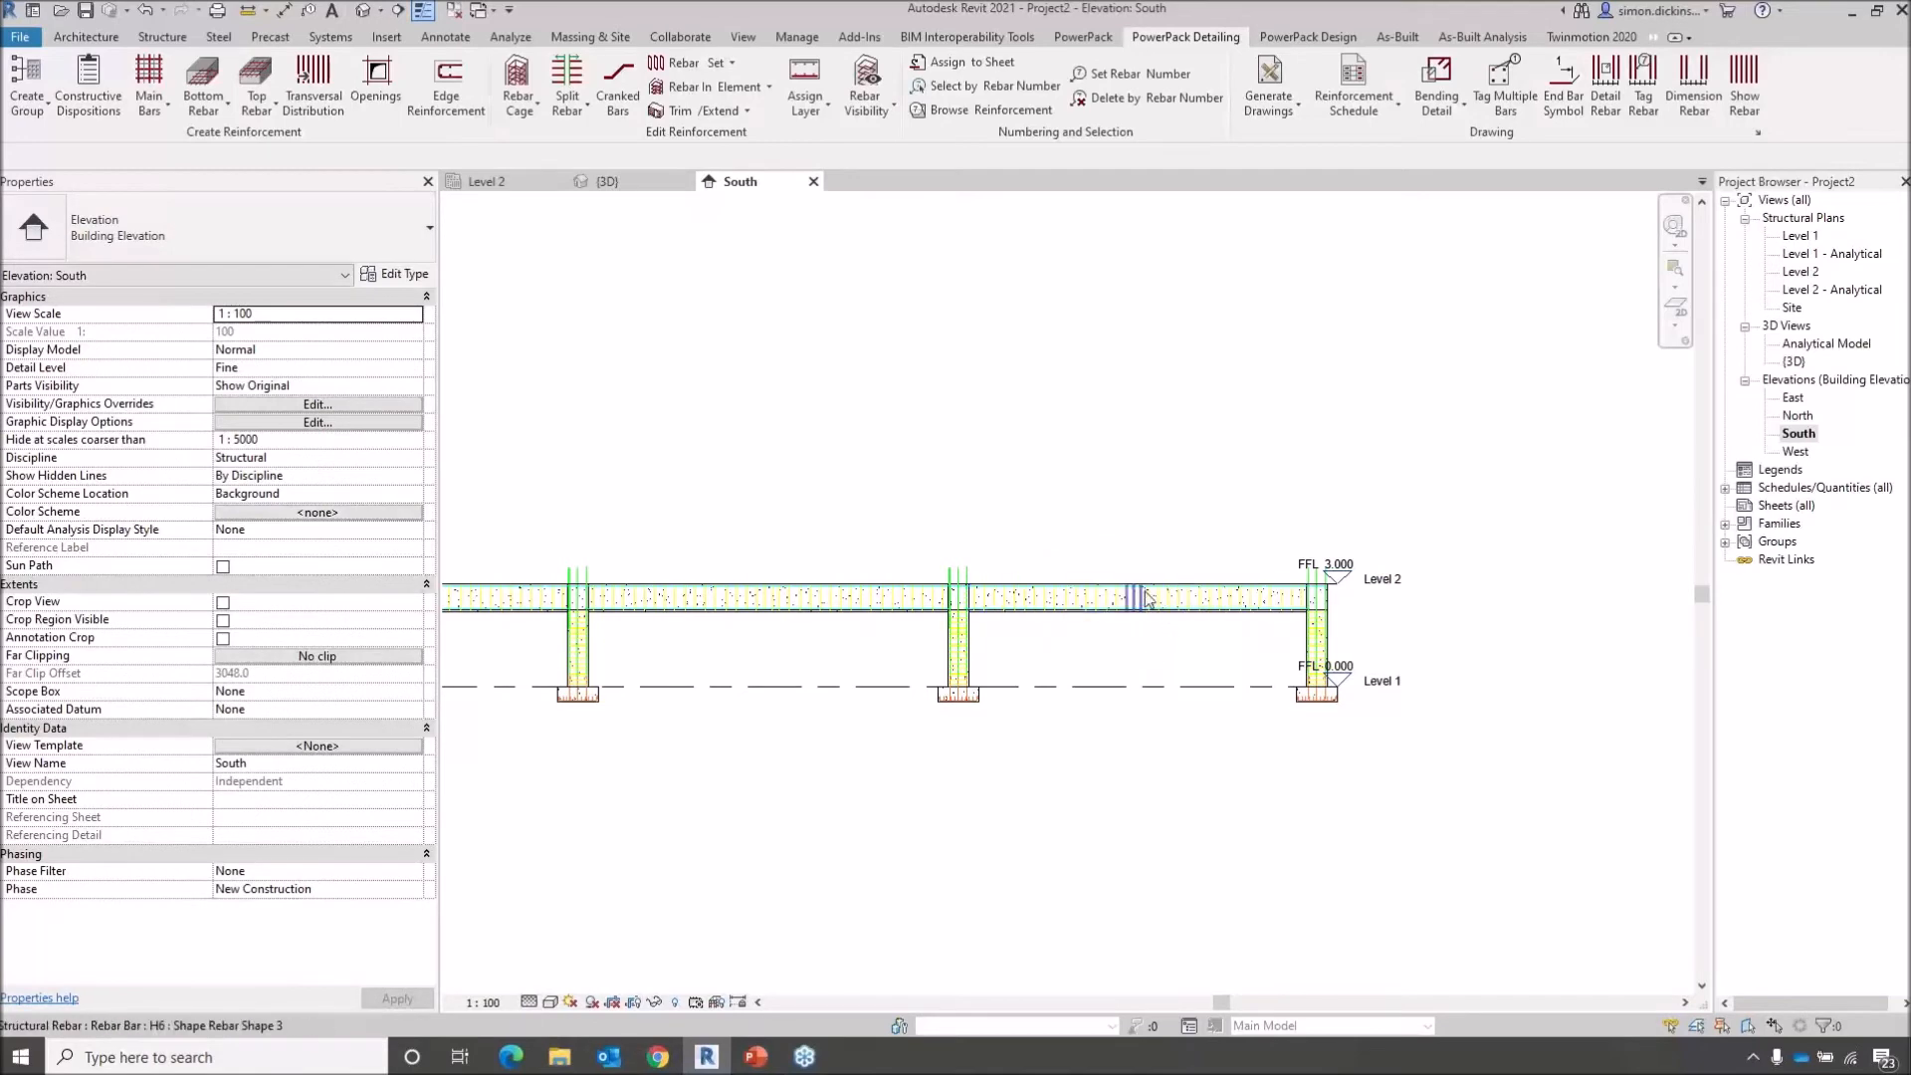
{"action": "scroll", "coordinate": [1144, 592], "scroll_direction": "up", "scroll_amount": 8}
{"action": "scroll", "coordinate": [1131, 661], "scroll_direction": "up", "scroll_amount": 3}
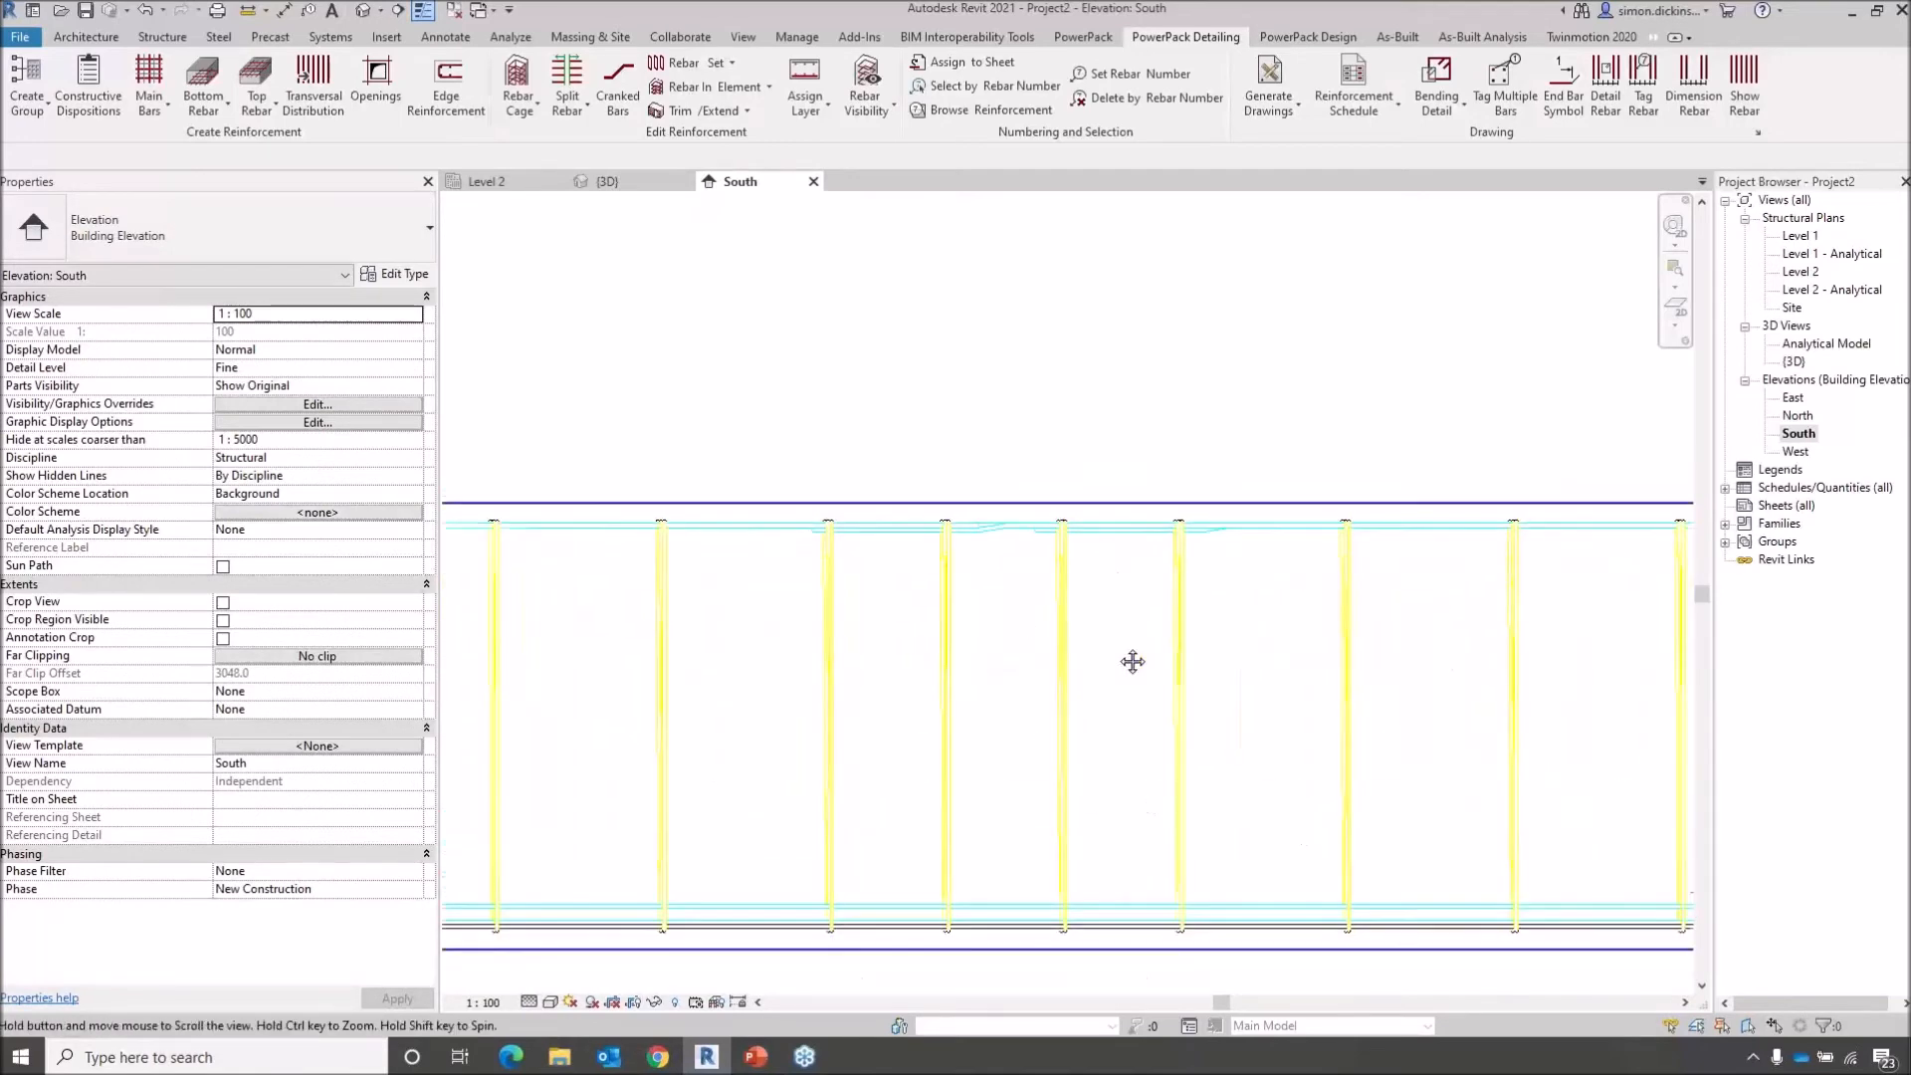
Select each of the two staggered cranked H8 bar sets at the top of the end beam to inspect their cranks
{"action": "left_click", "coordinate": [1158, 516]}
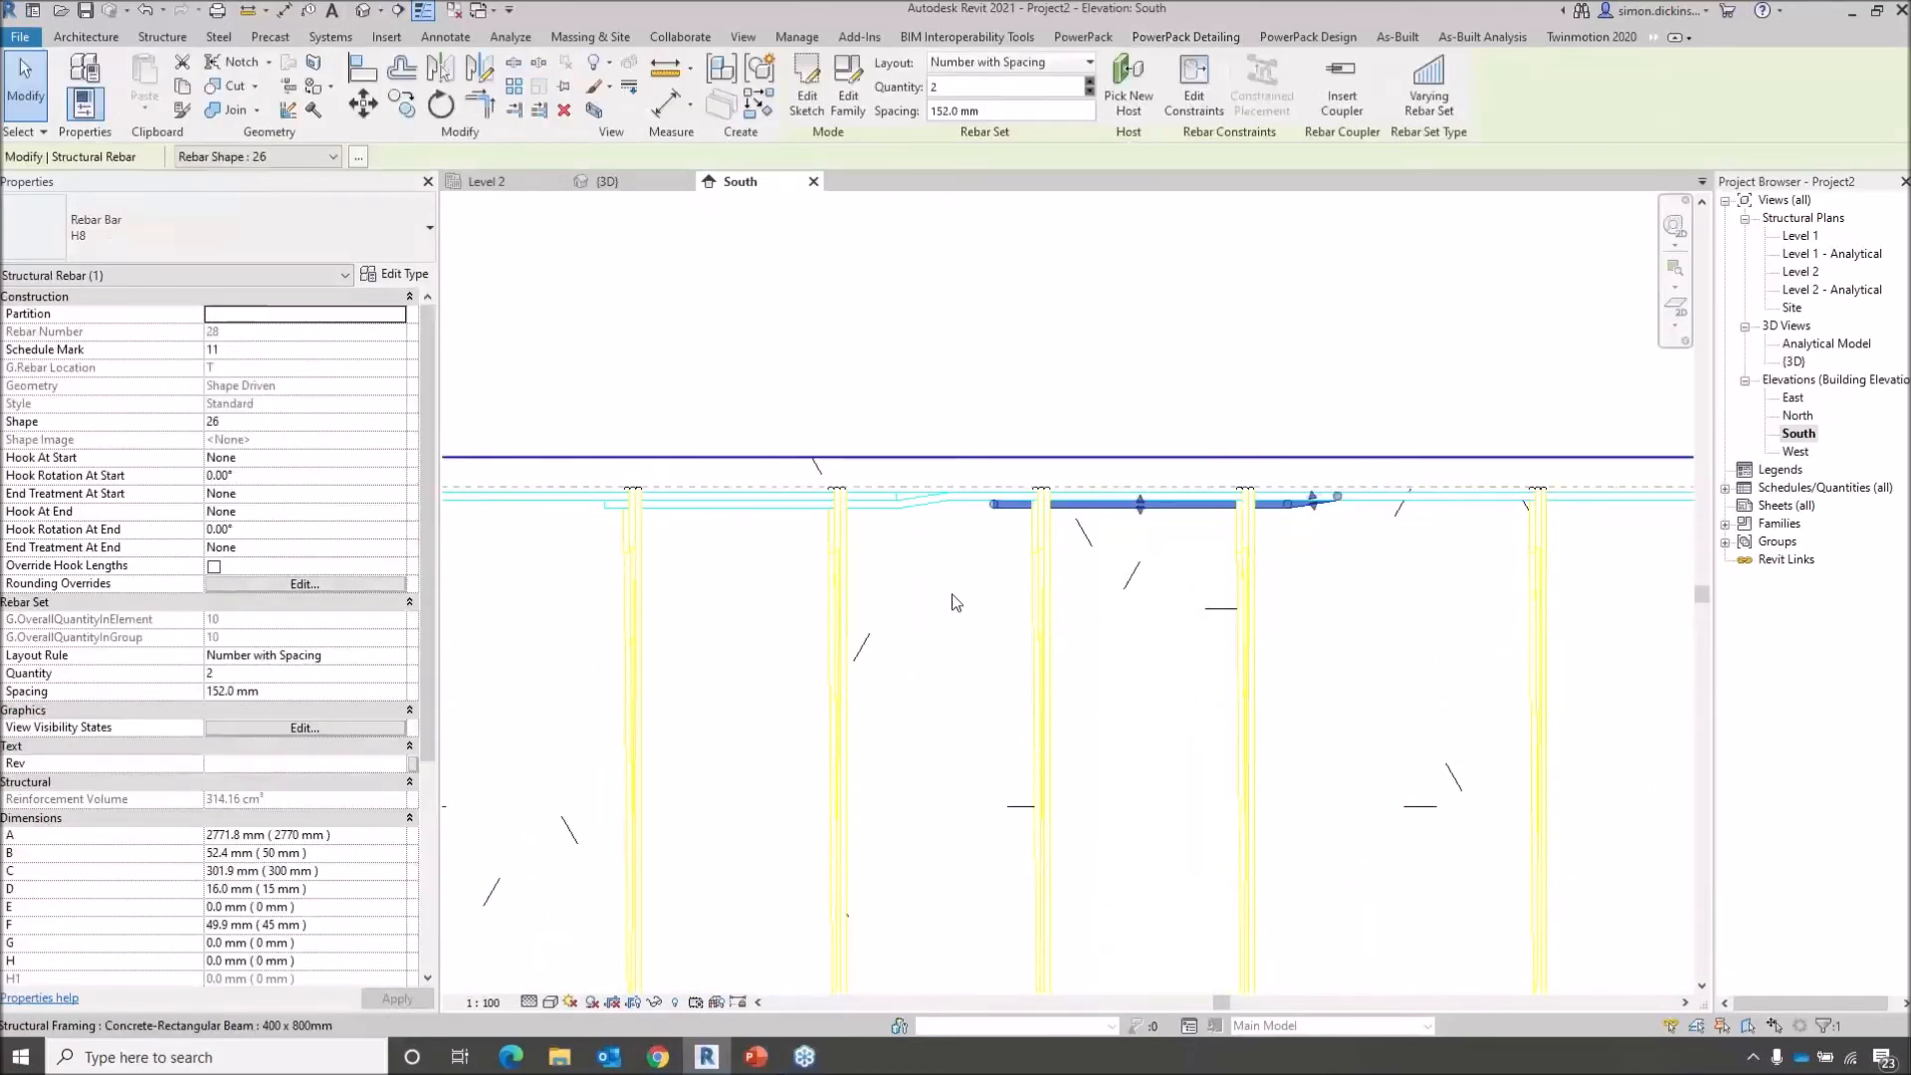
{"action": "middle_click_drag", "start_coordinate": [922, 608], "coordinate": [978, 625]}
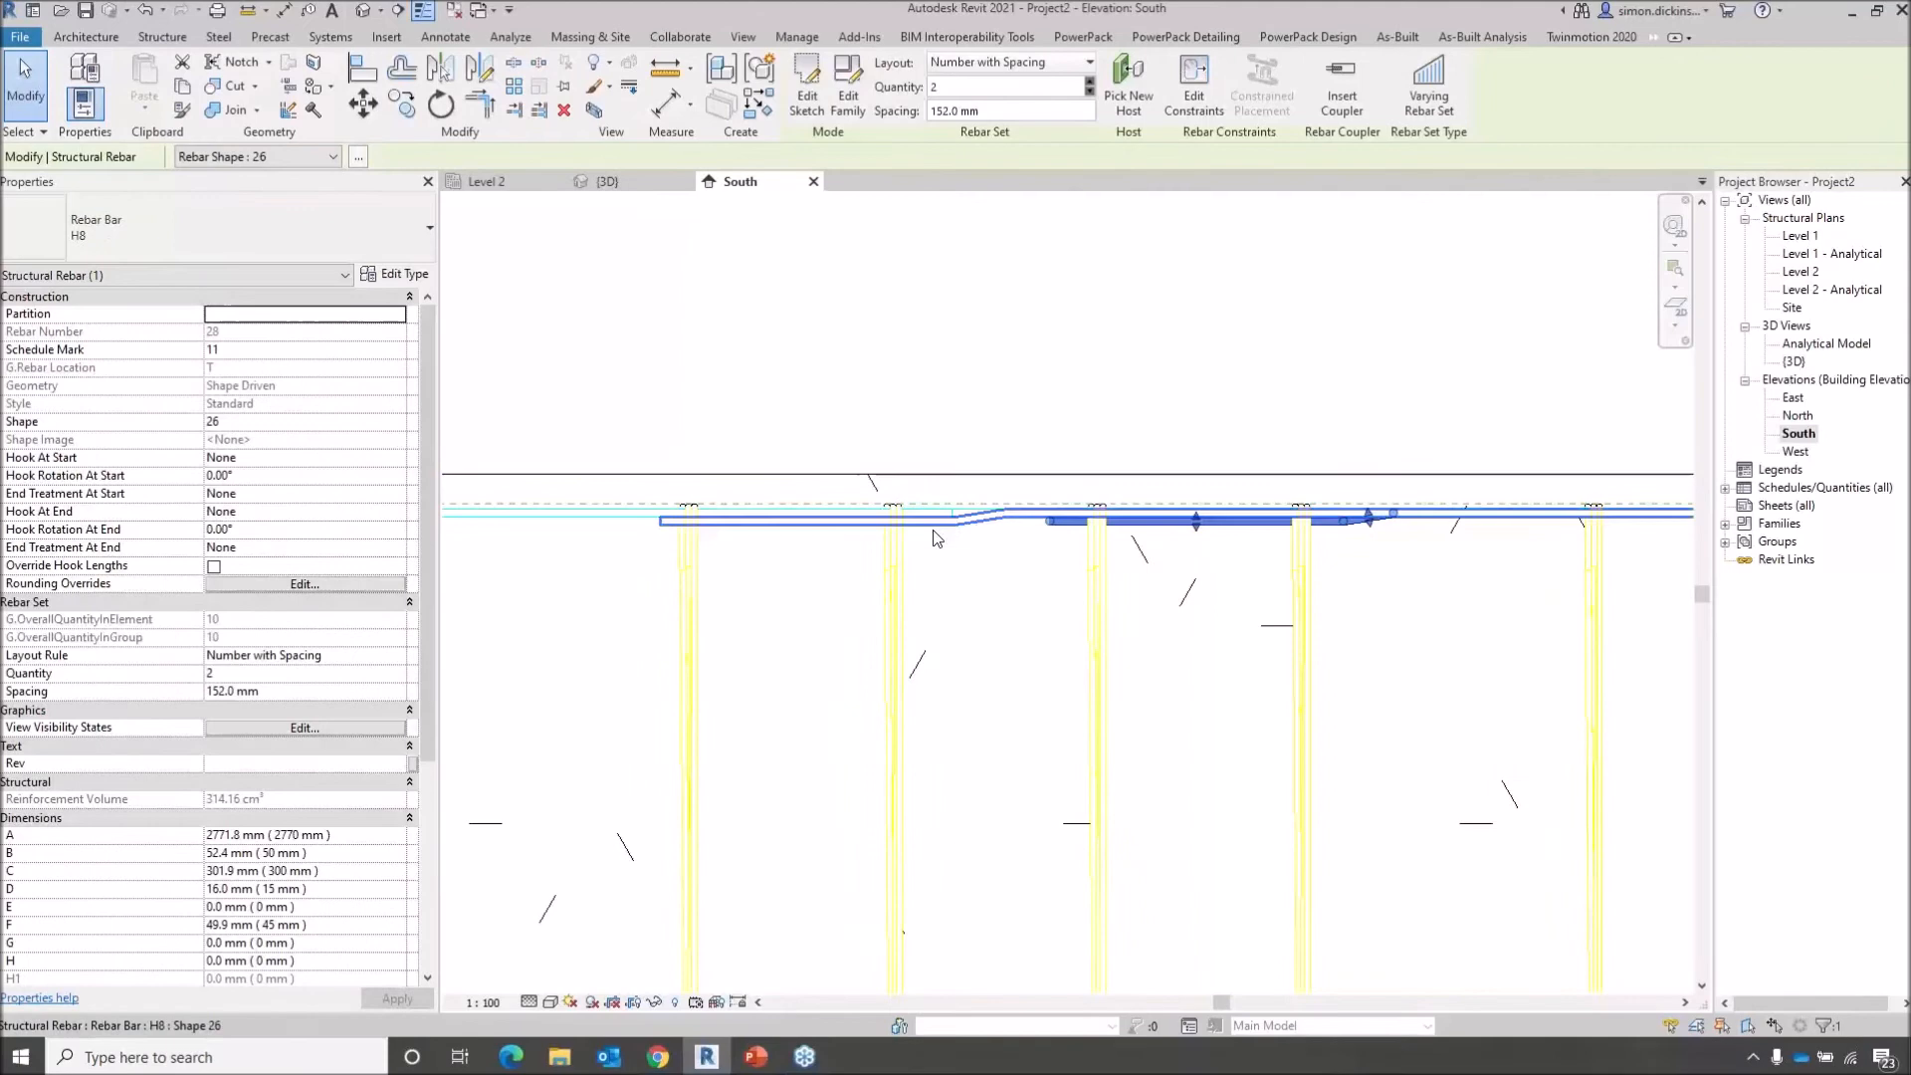
{"action": "left_click", "coordinate": [934, 539]}
{"action": "scroll", "coordinate": [865, 579], "scroll_direction": "up", "scroll_amount": 1}
{"action": "middle_click_drag", "start_coordinate": [865, 578], "coordinate": [948, 587]}
{"action": "scroll", "coordinate": [948, 587], "scroll_direction": "up", "scroll_amount": 2}
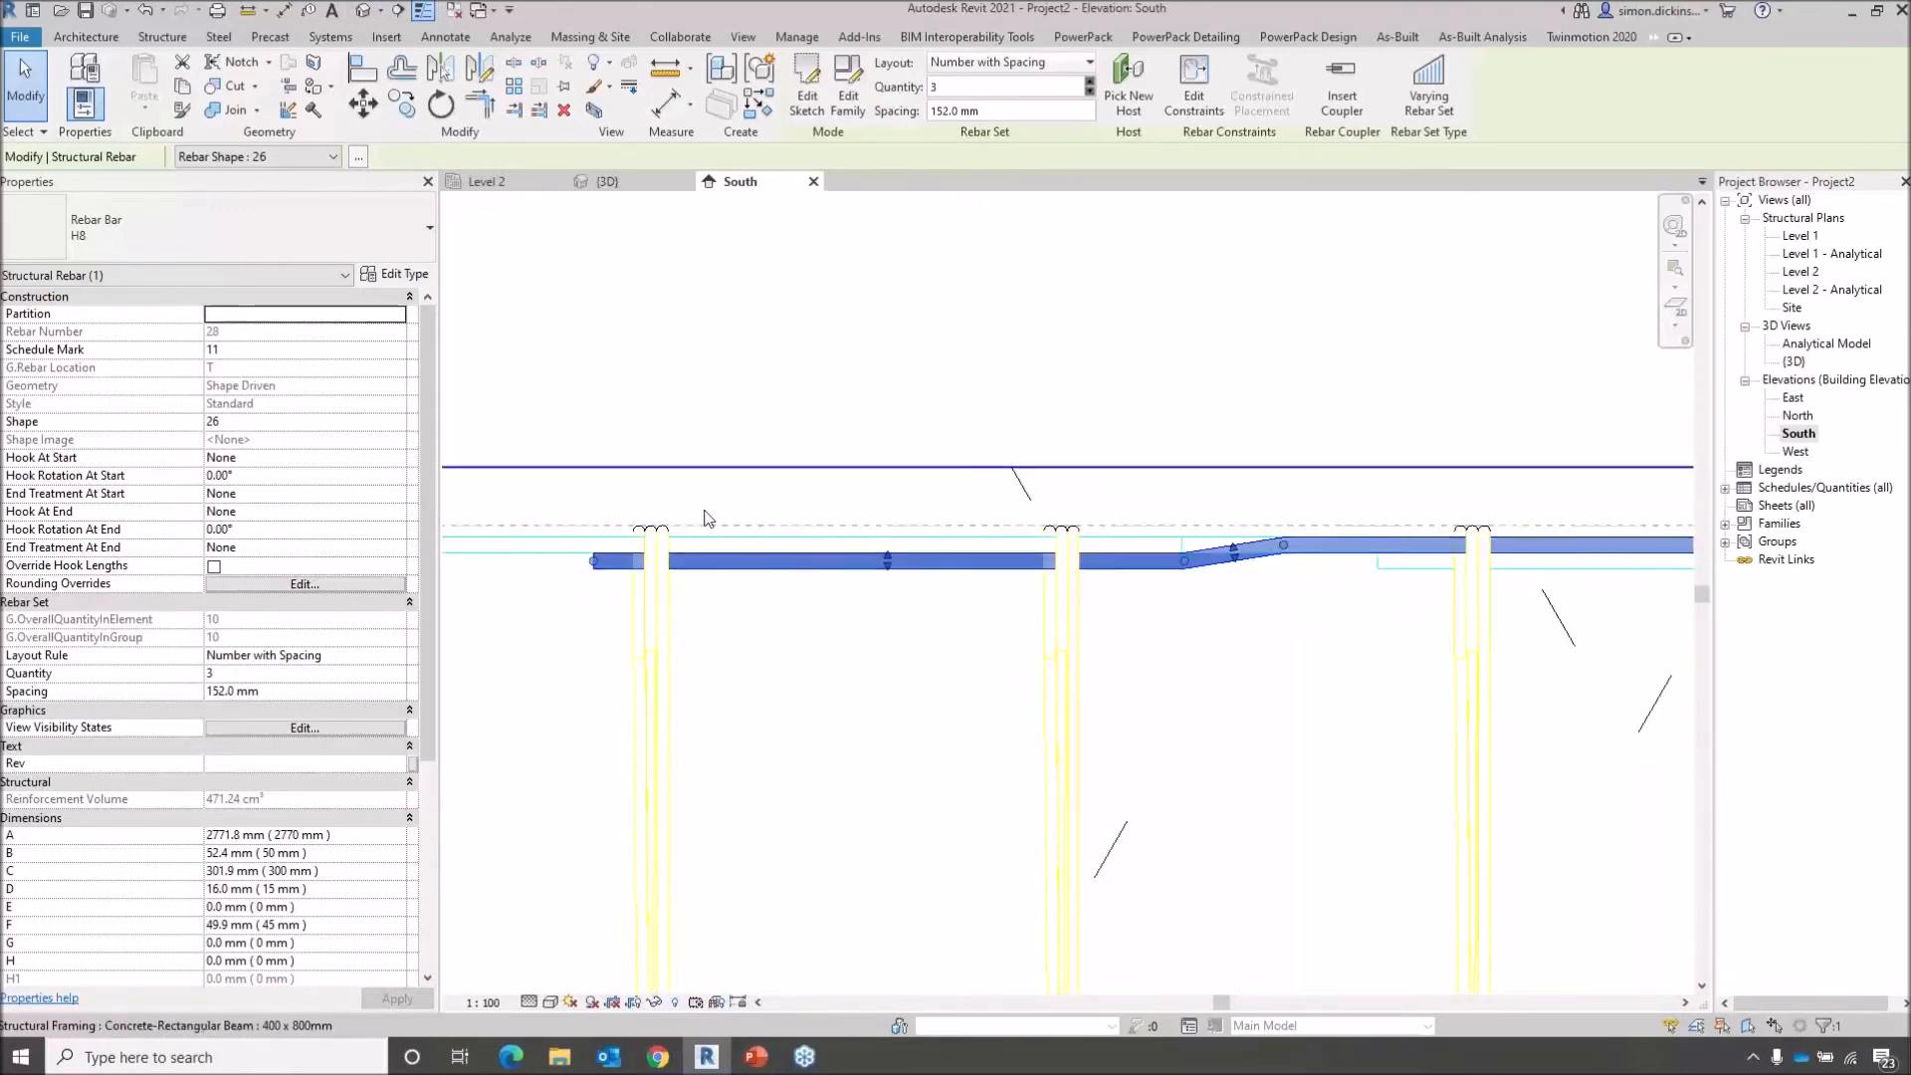
Add the adjoining straight bars to the selection and examine how the cranked laps fit within the end beam
{"action": "left_click", "coordinate": [573, 565], "text": "ctrl"}
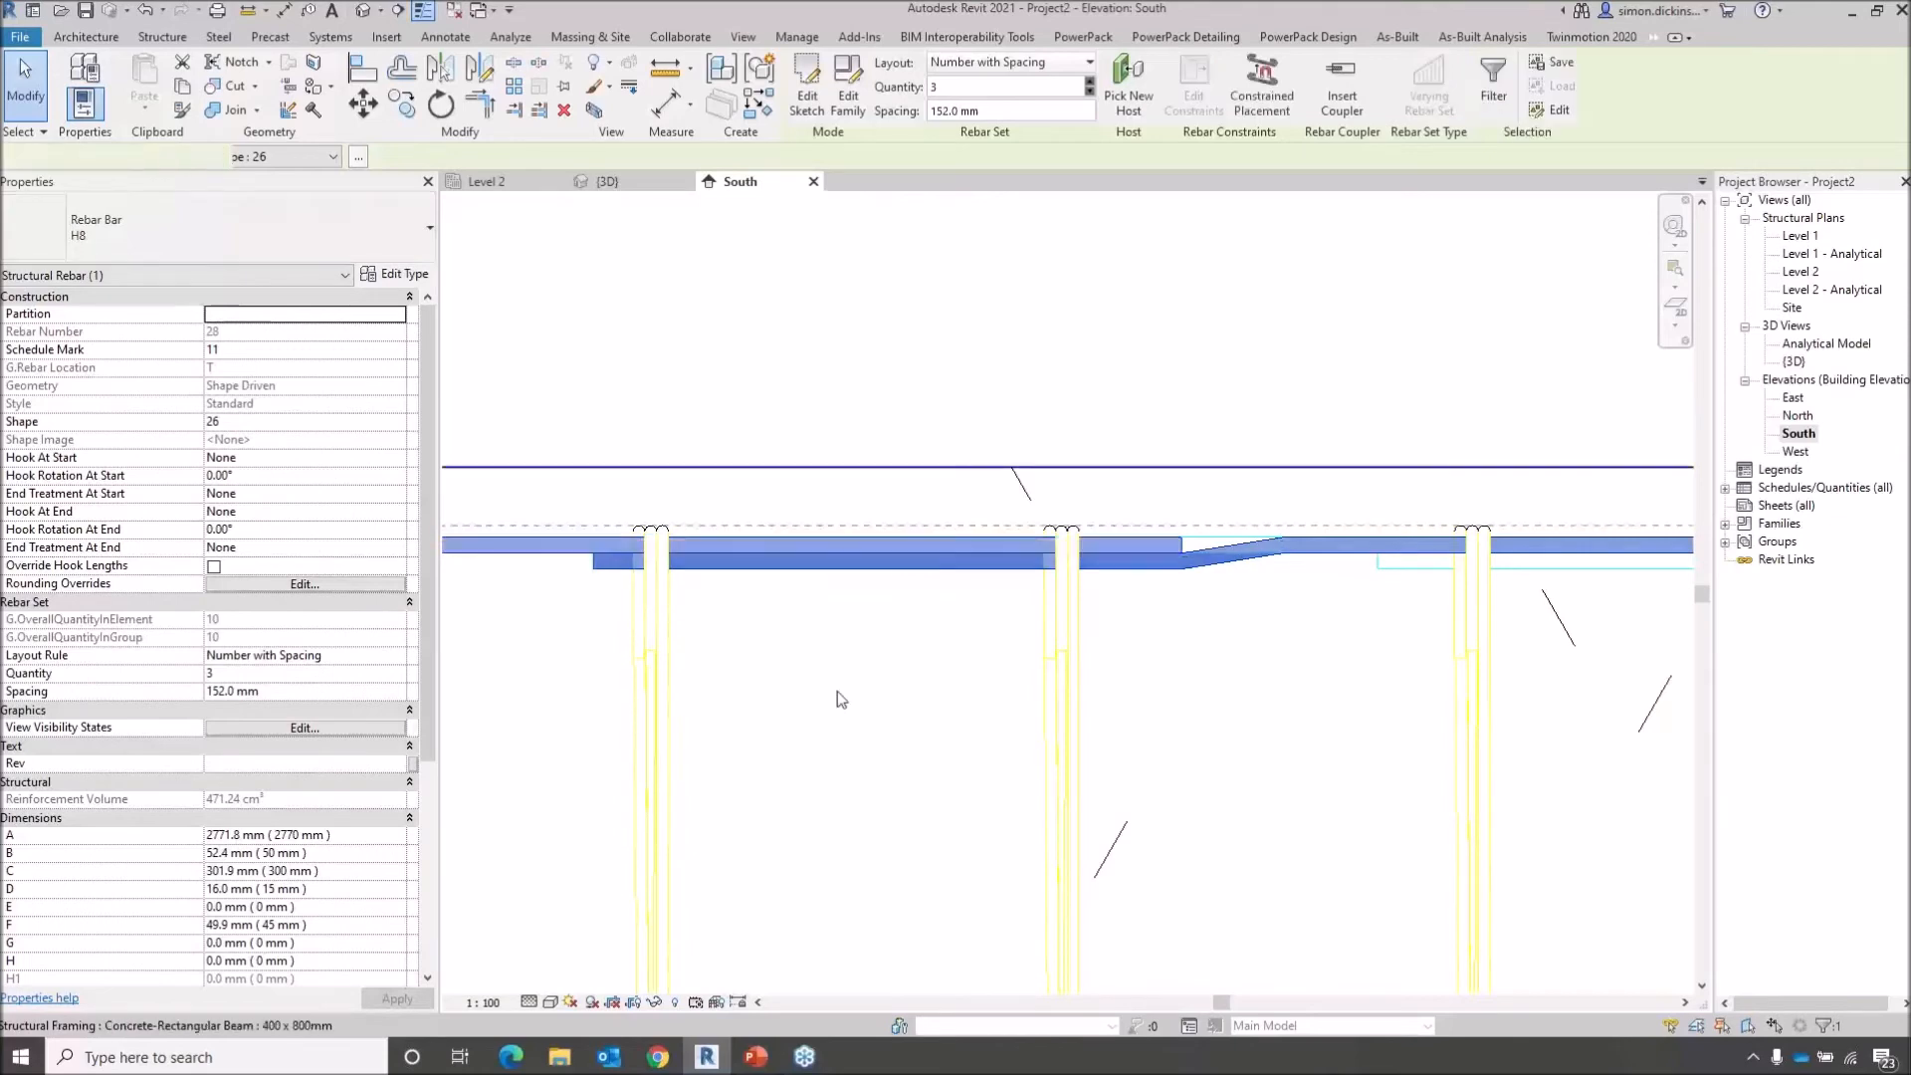
{"action": "scroll", "coordinate": [1138, 649], "scroll_direction": "up", "scroll_amount": 2}
{"action": "scroll", "coordinate": [1137, 649], "scroll_direction": "up", "scroll_amount": 1}
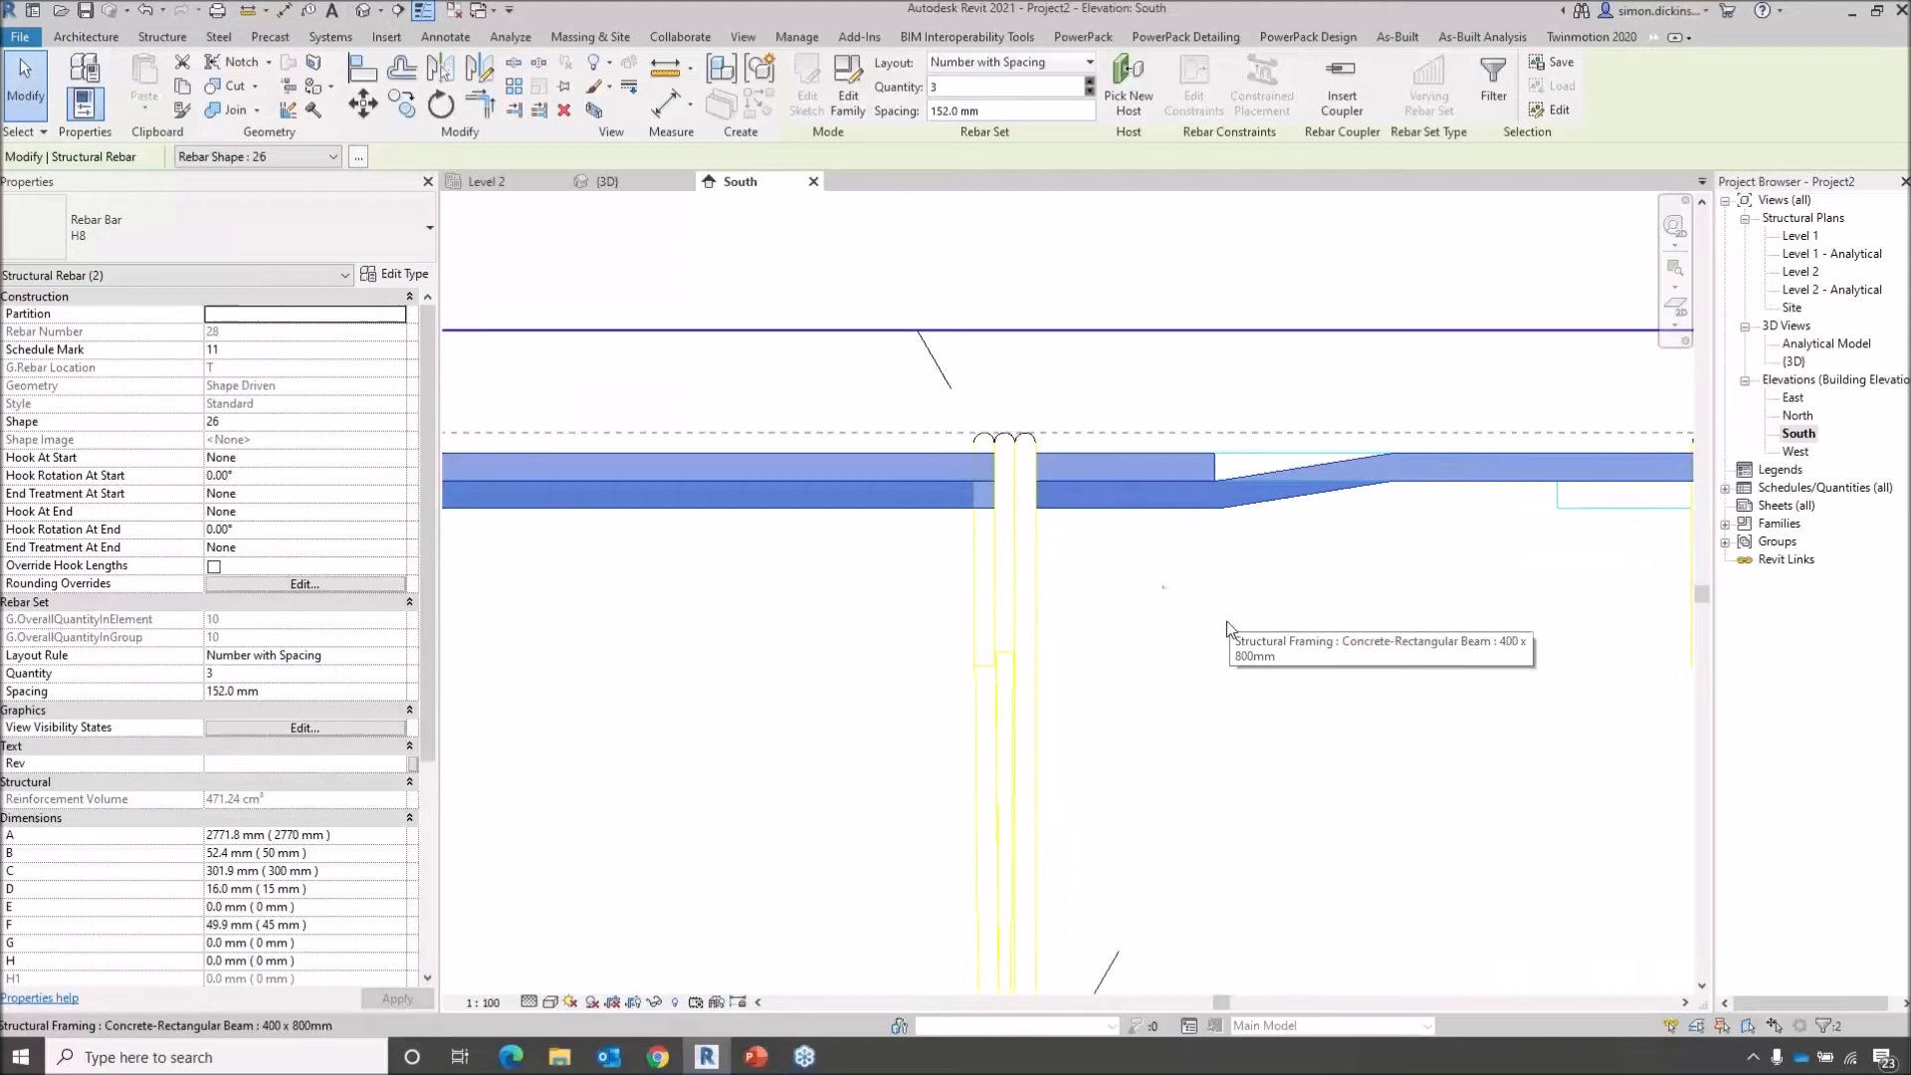
{"action": "scroll", "coordinate": [1157, 665], "scroll_direction": "down", "scroll_amount": 7}
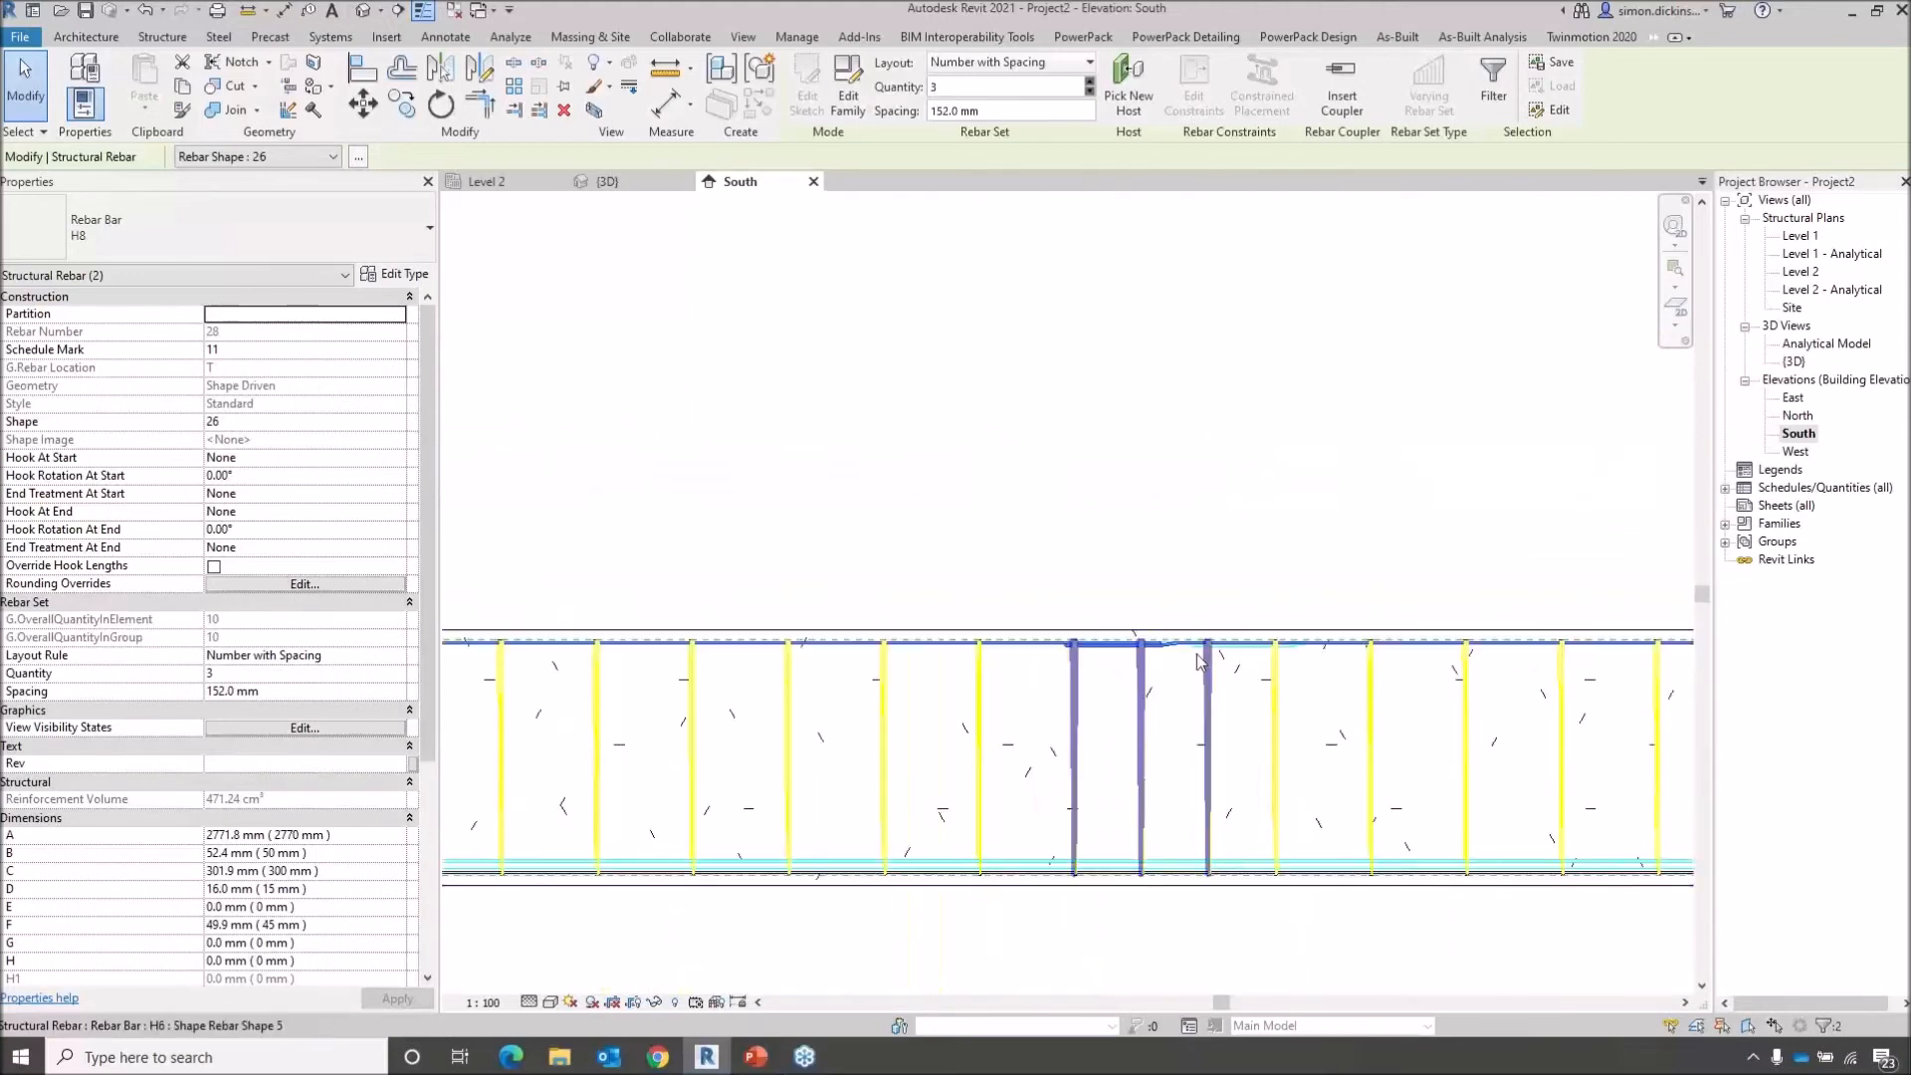
{"action": "scroll", "coordinate": [881, 748], "scroll_direction": "down", "scroll_amount": 1}
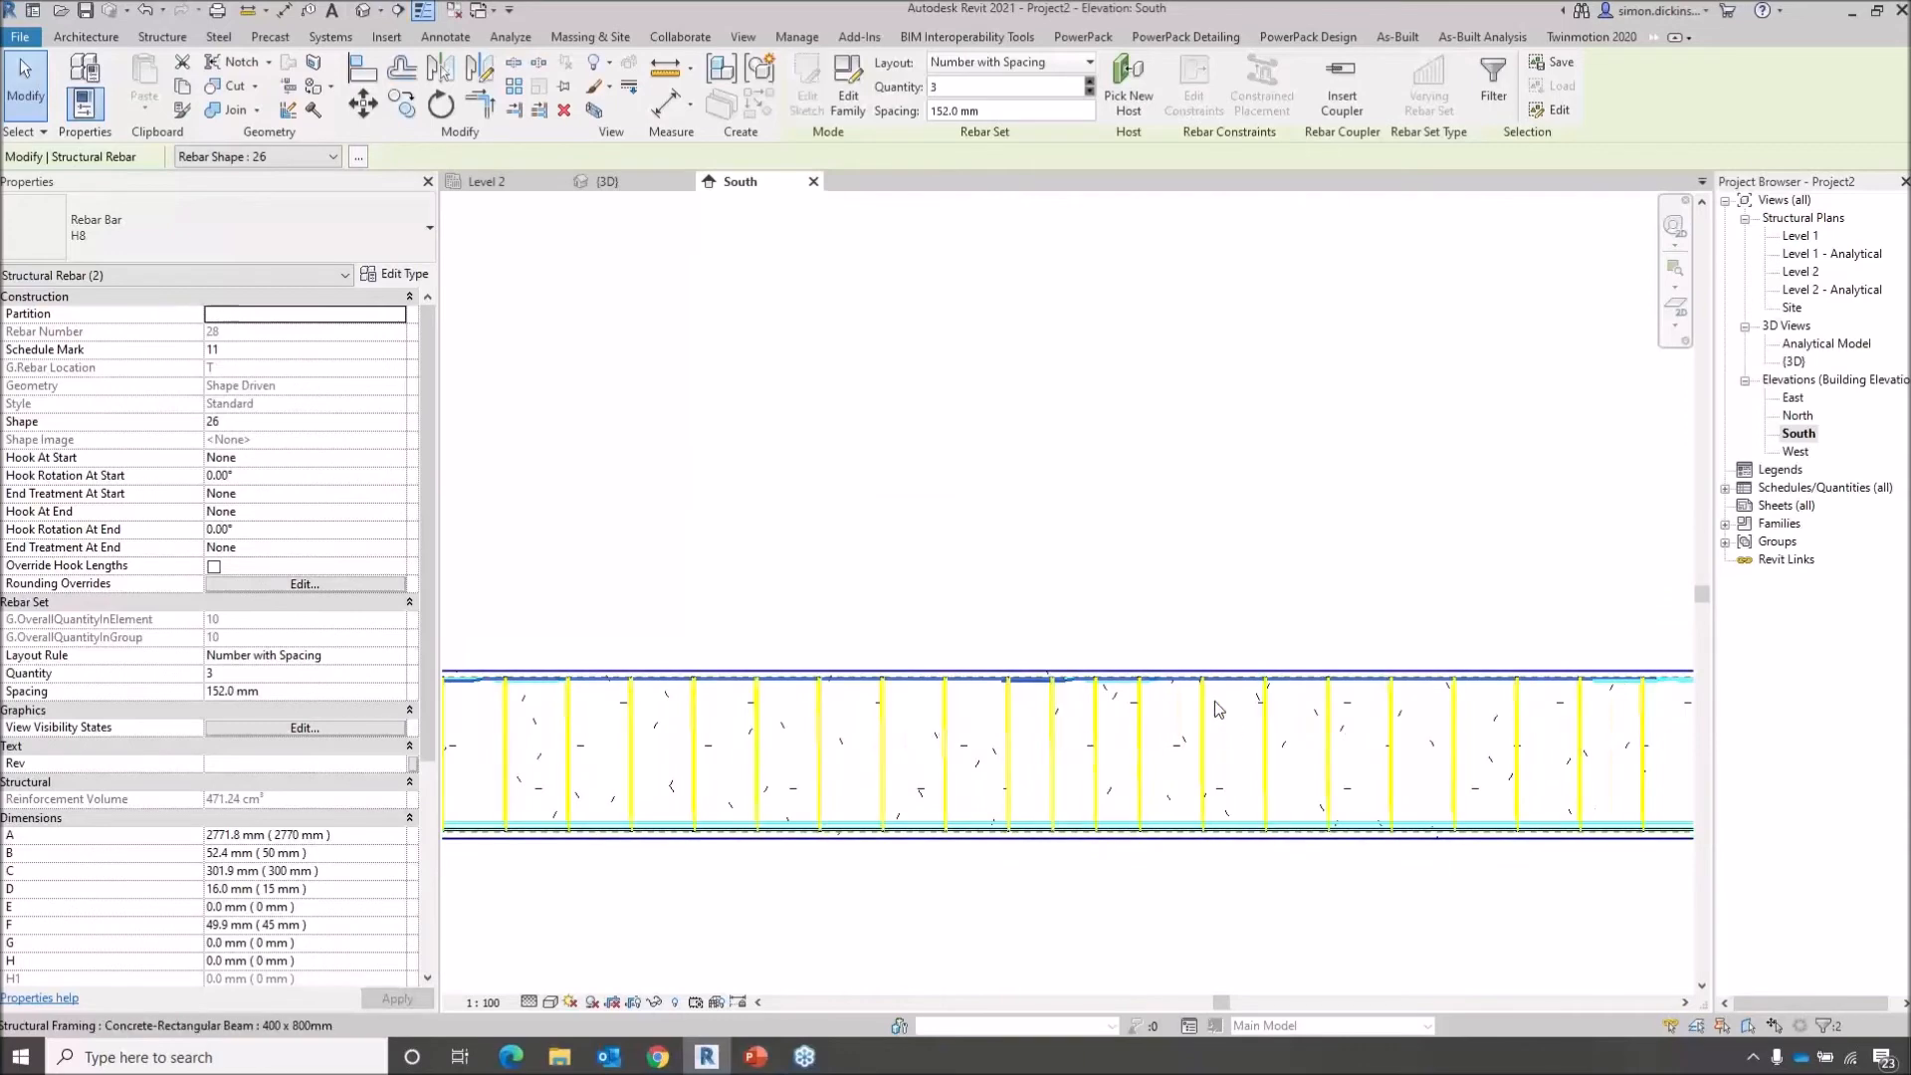
{"action": "middle_click_drag", "start_coordinate": [1266, 737], "coordinate": [1196, 518]}
{"action": "scroll", "coordinate": [1146, 545], "scroll_direction": "down", "scroll_amount": 3}
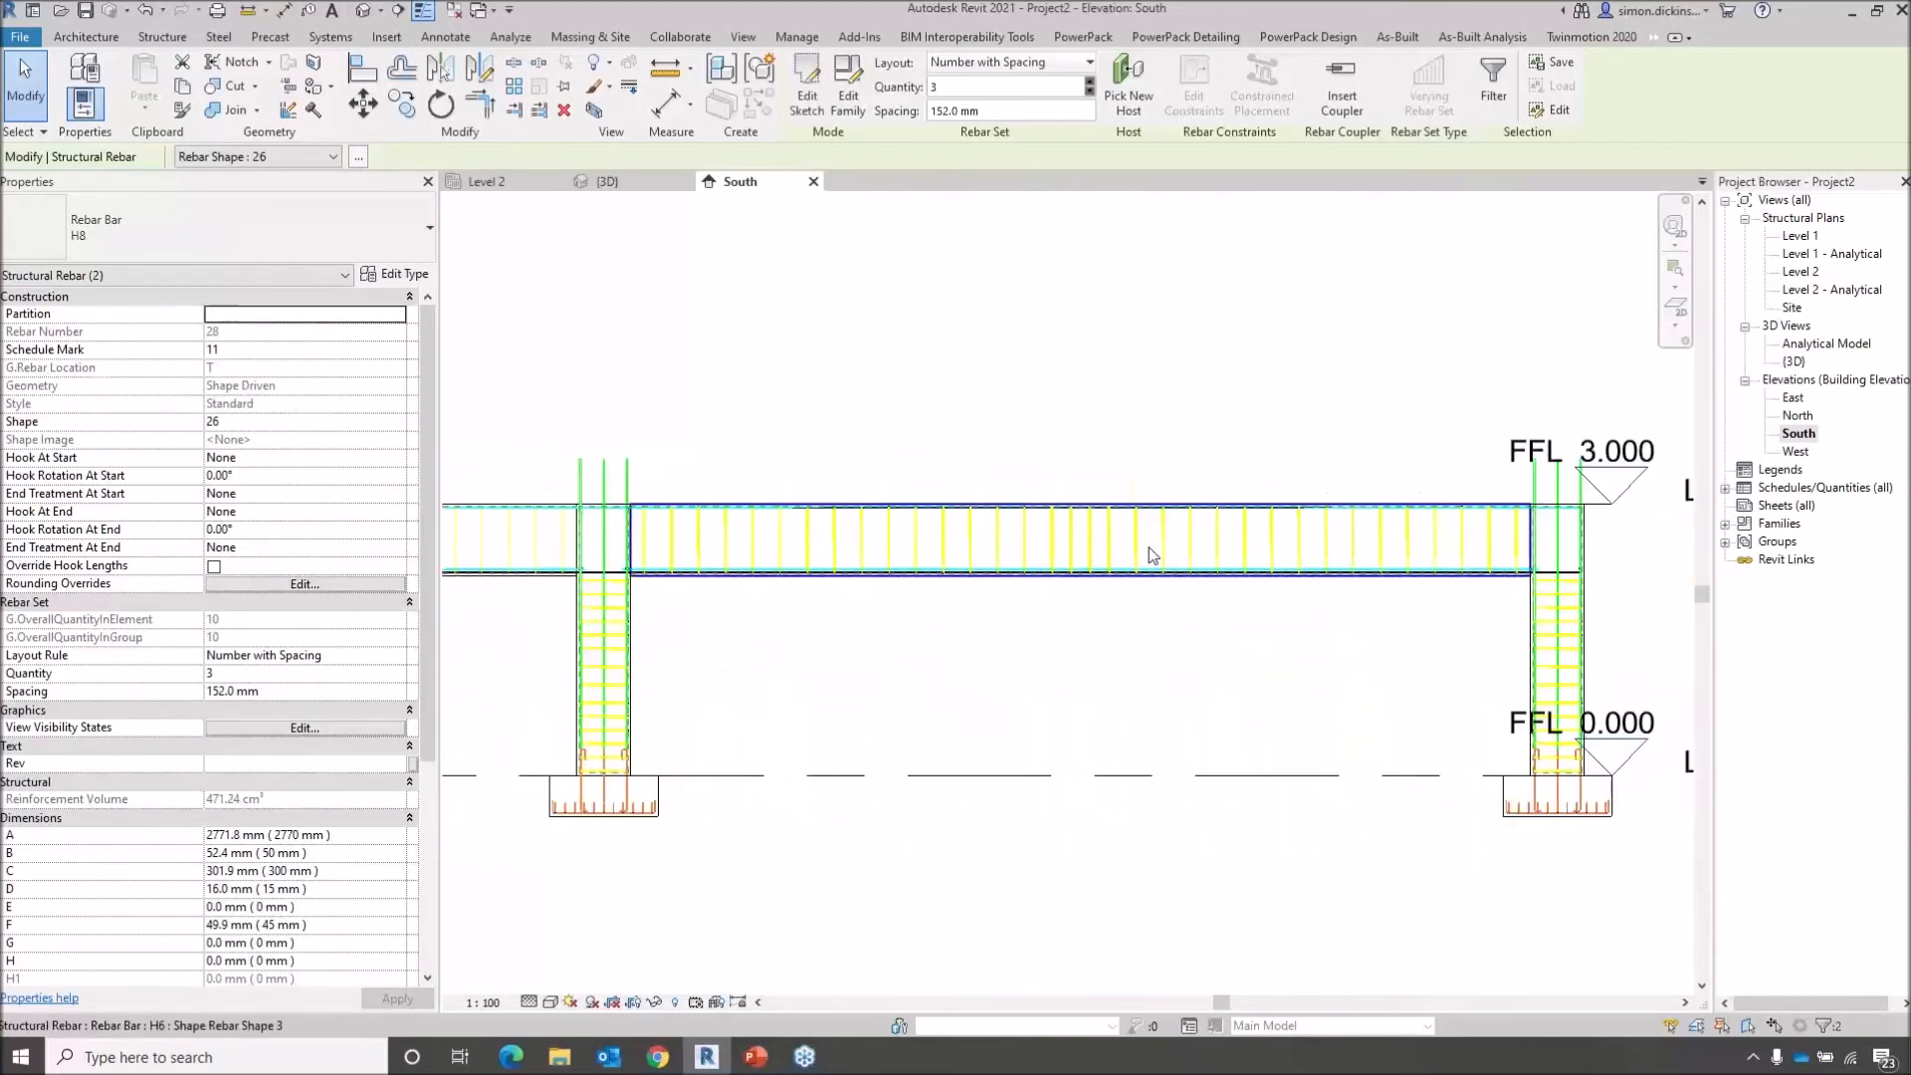
{"action": "key", "text": "ctrl"}
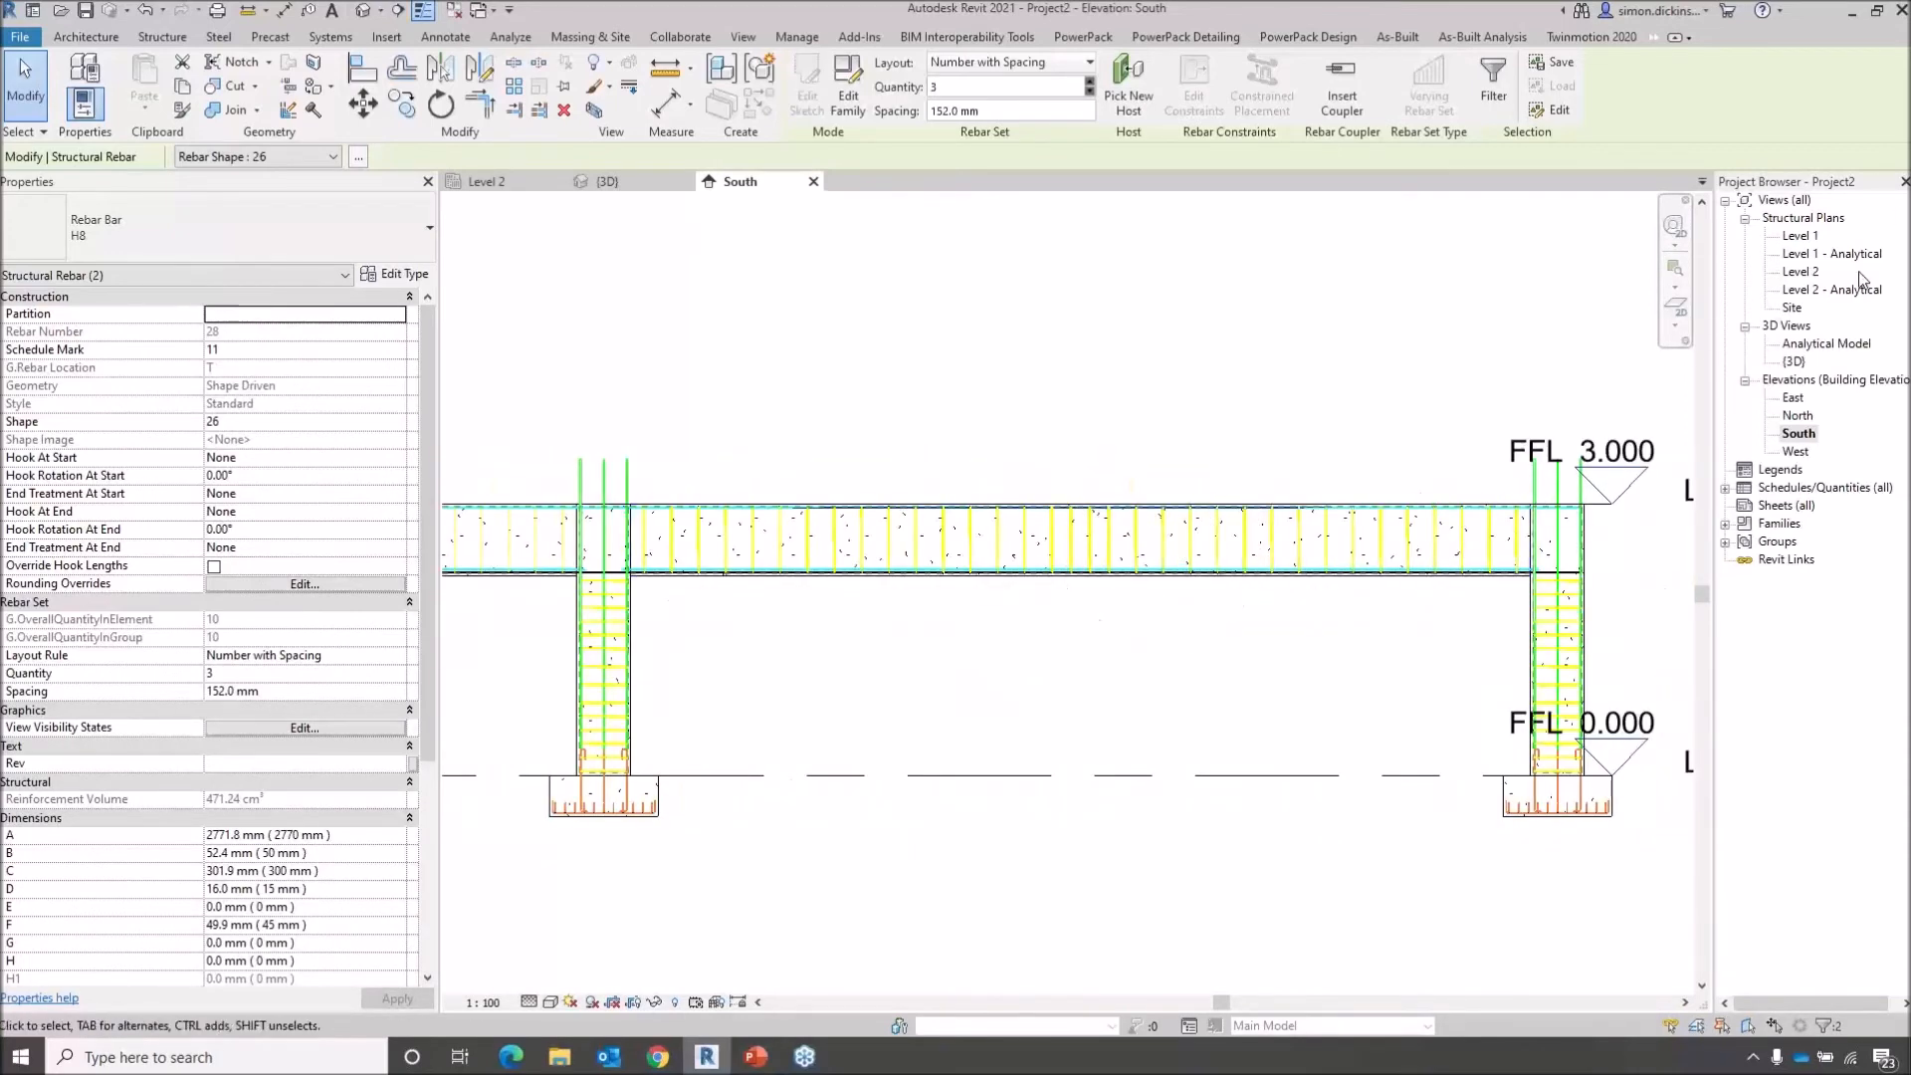
In the Level 2 plan, draw a separate 400 x 800mm concrete beam about 19 m long below the frame and delete its tag
{"action": "double_click", "coordinate": [1807, 274]}
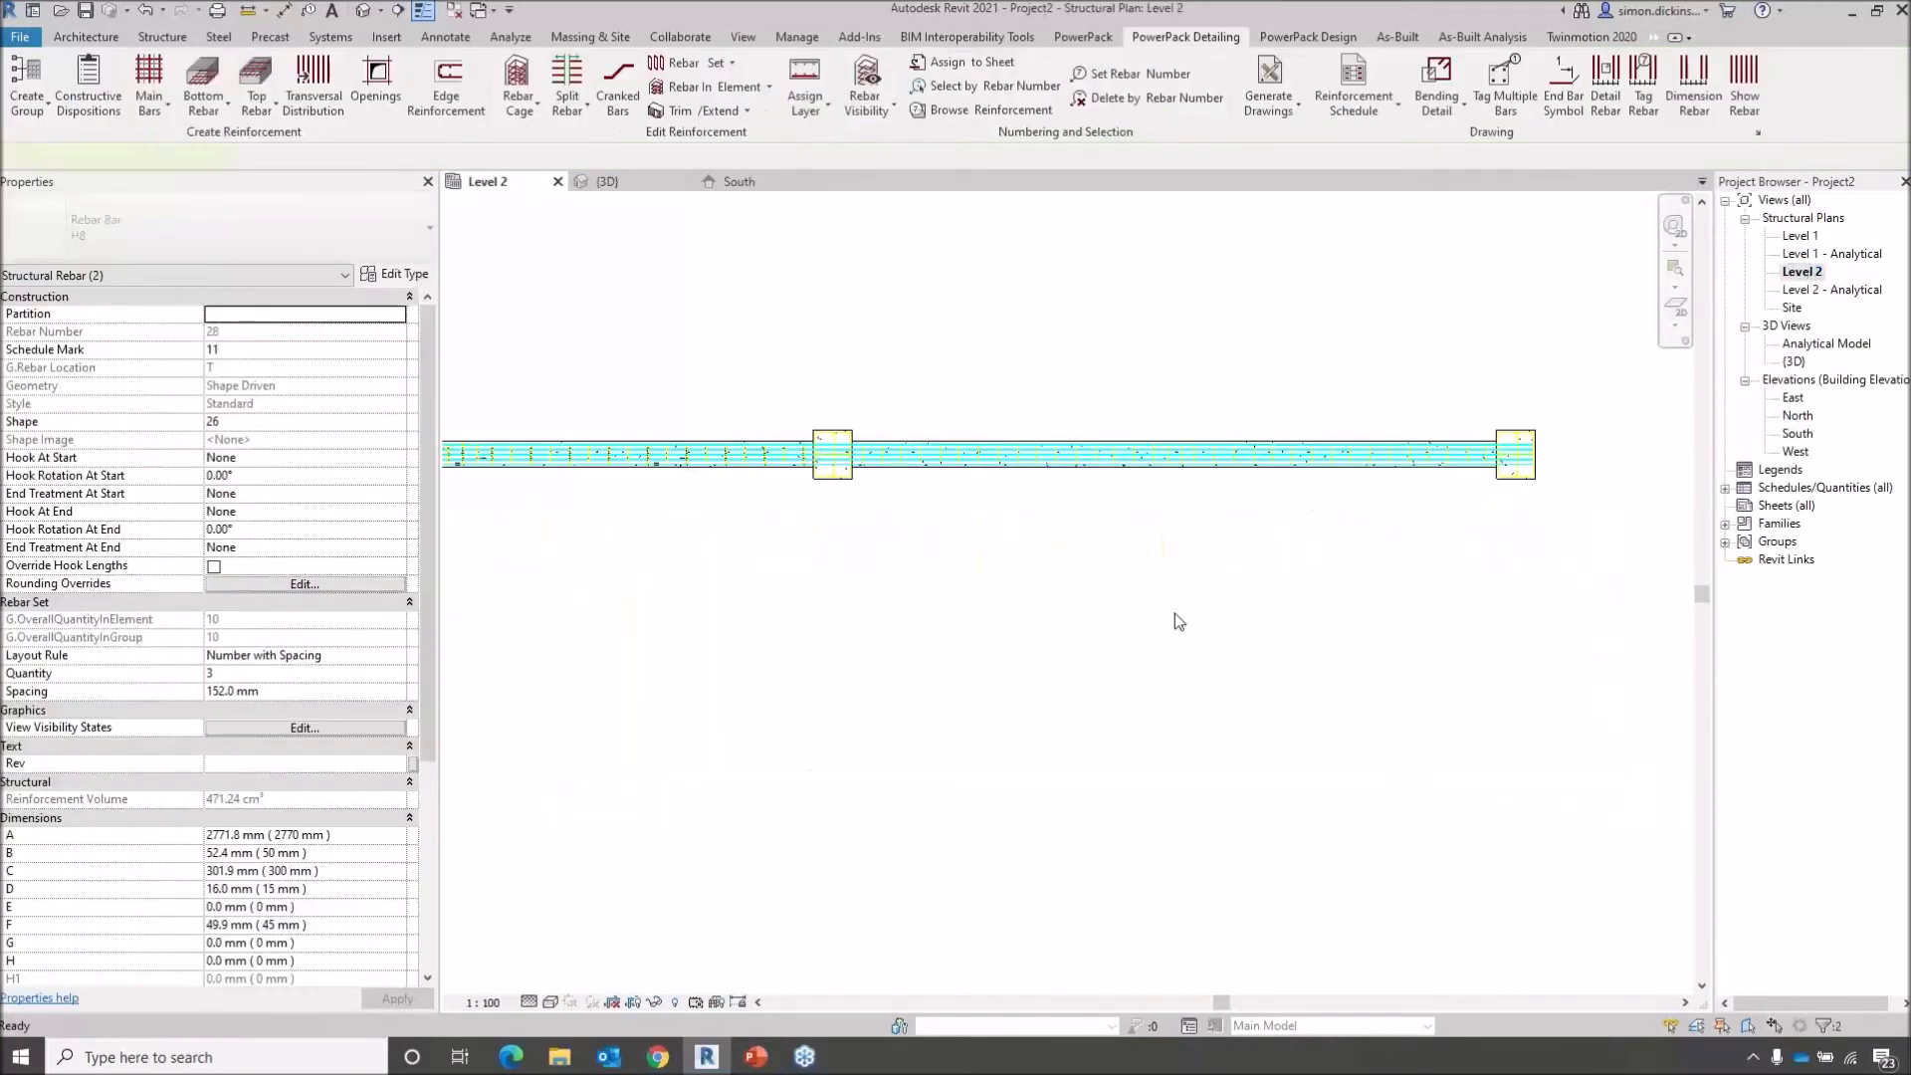
{"action": "scroll", "coordinate": [1175, 617], "scroll_direction": "down", "scroll_amount": 3}
{"action": "middle_click_drag", "start_coordinate": [1080, 682], "coordinate": [1246, 547]}
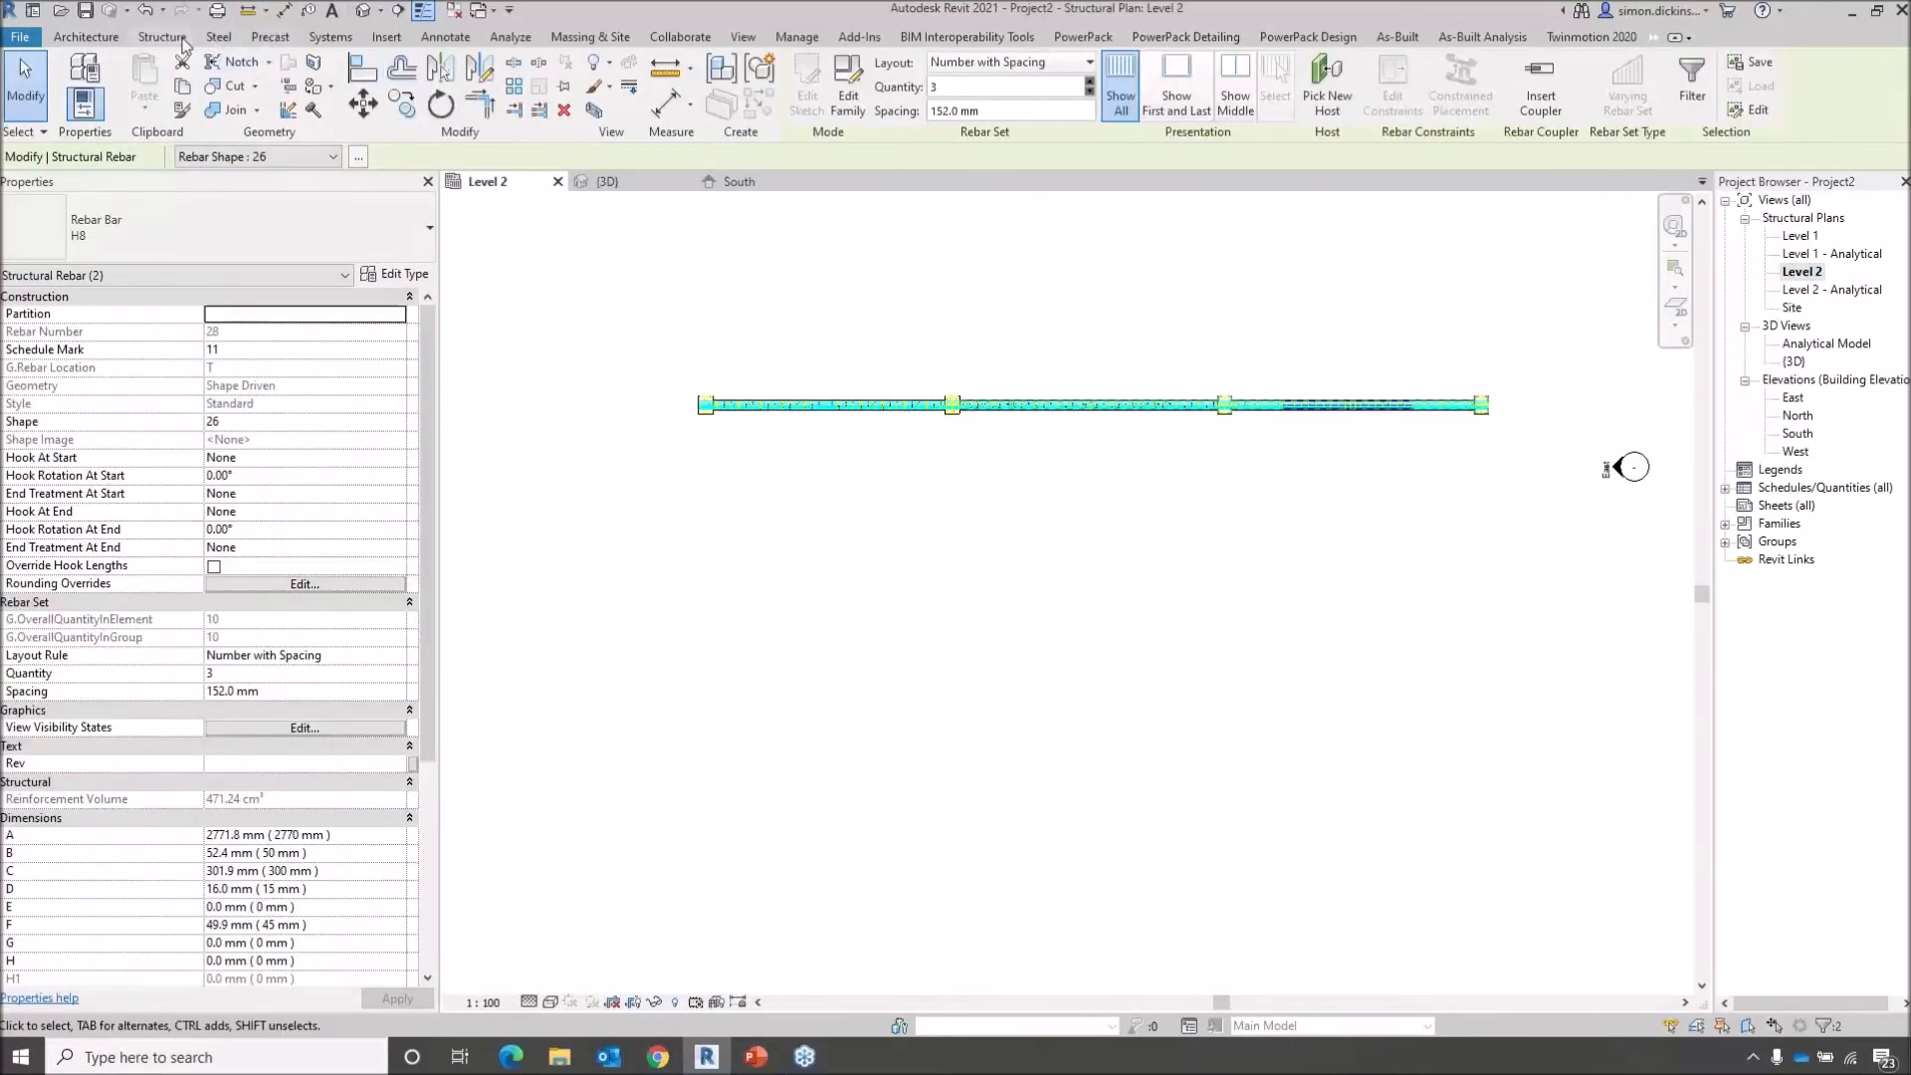
{"action": "left_click", "coordinate": [181, 39]}
{"action": "left_click", "coordinate": [117, 75]}
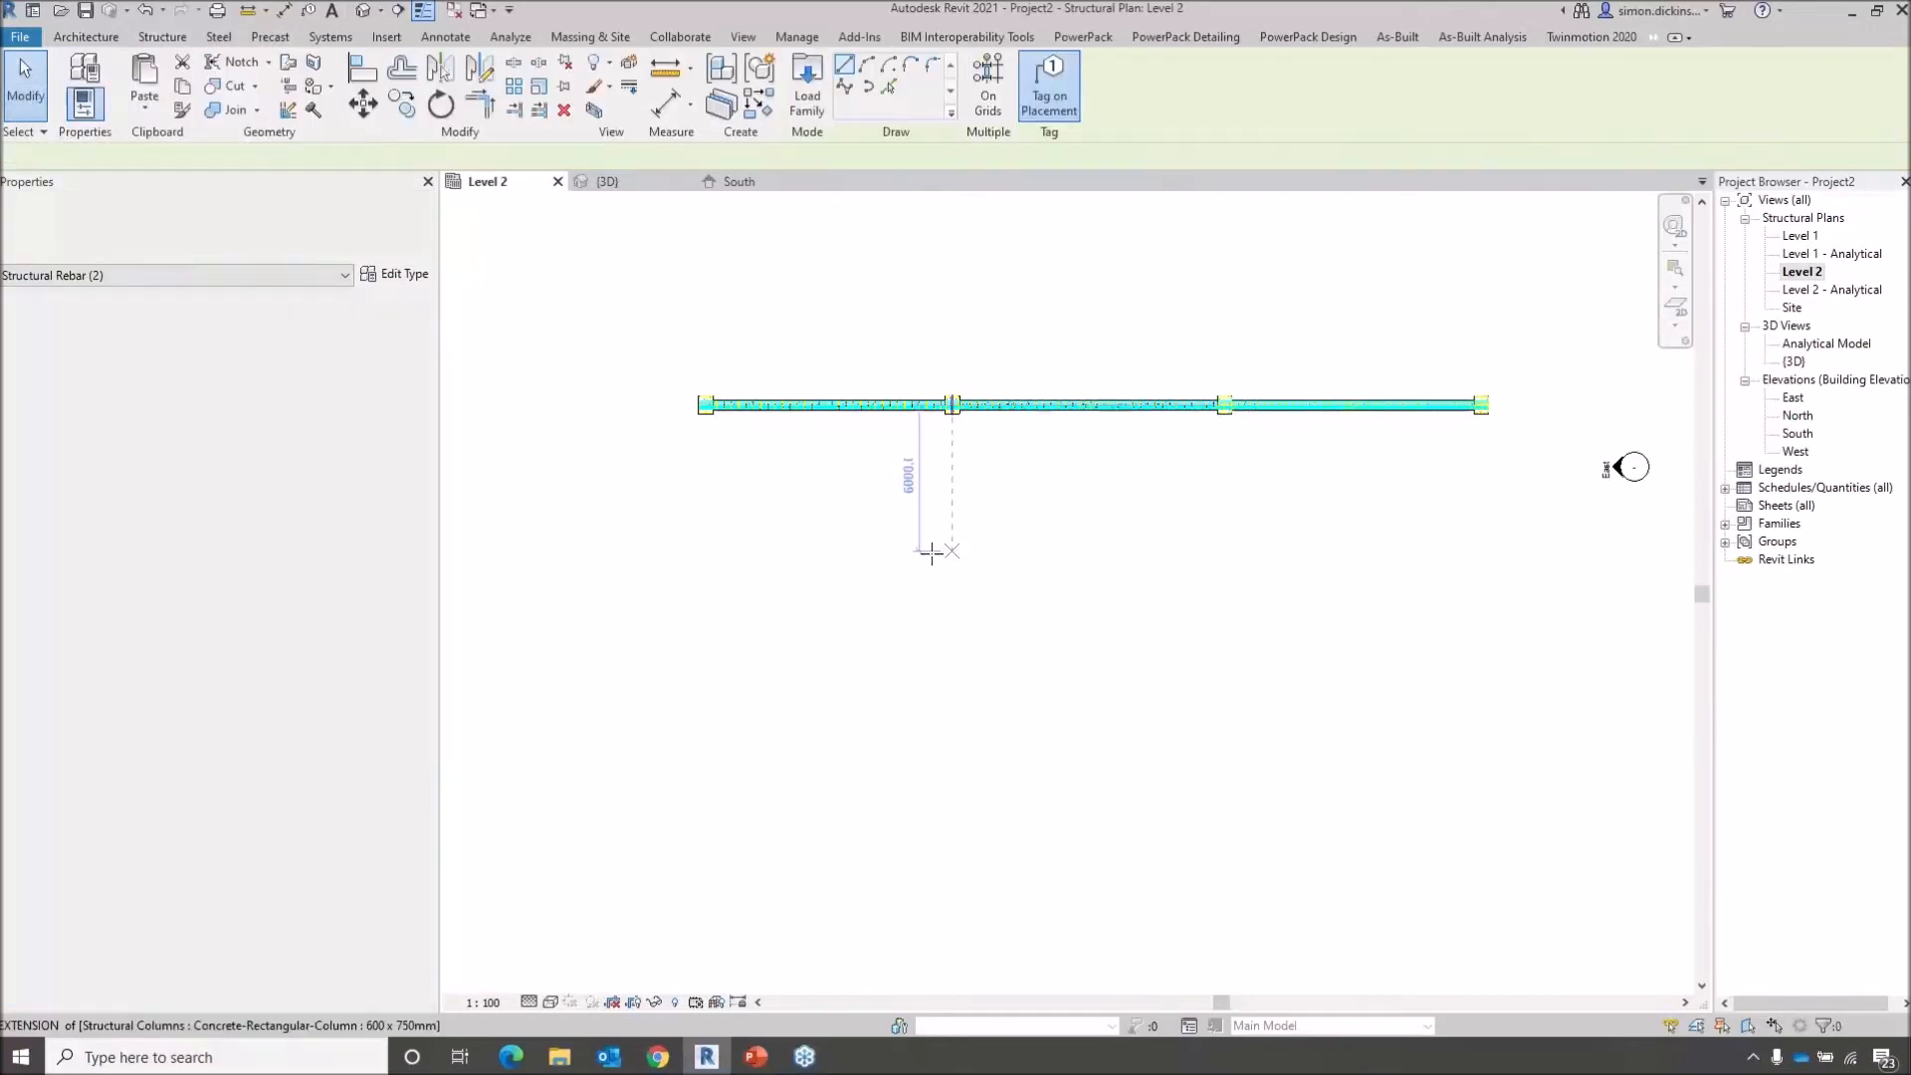
{"action": "left_click", "coordinate": [893, 531]}
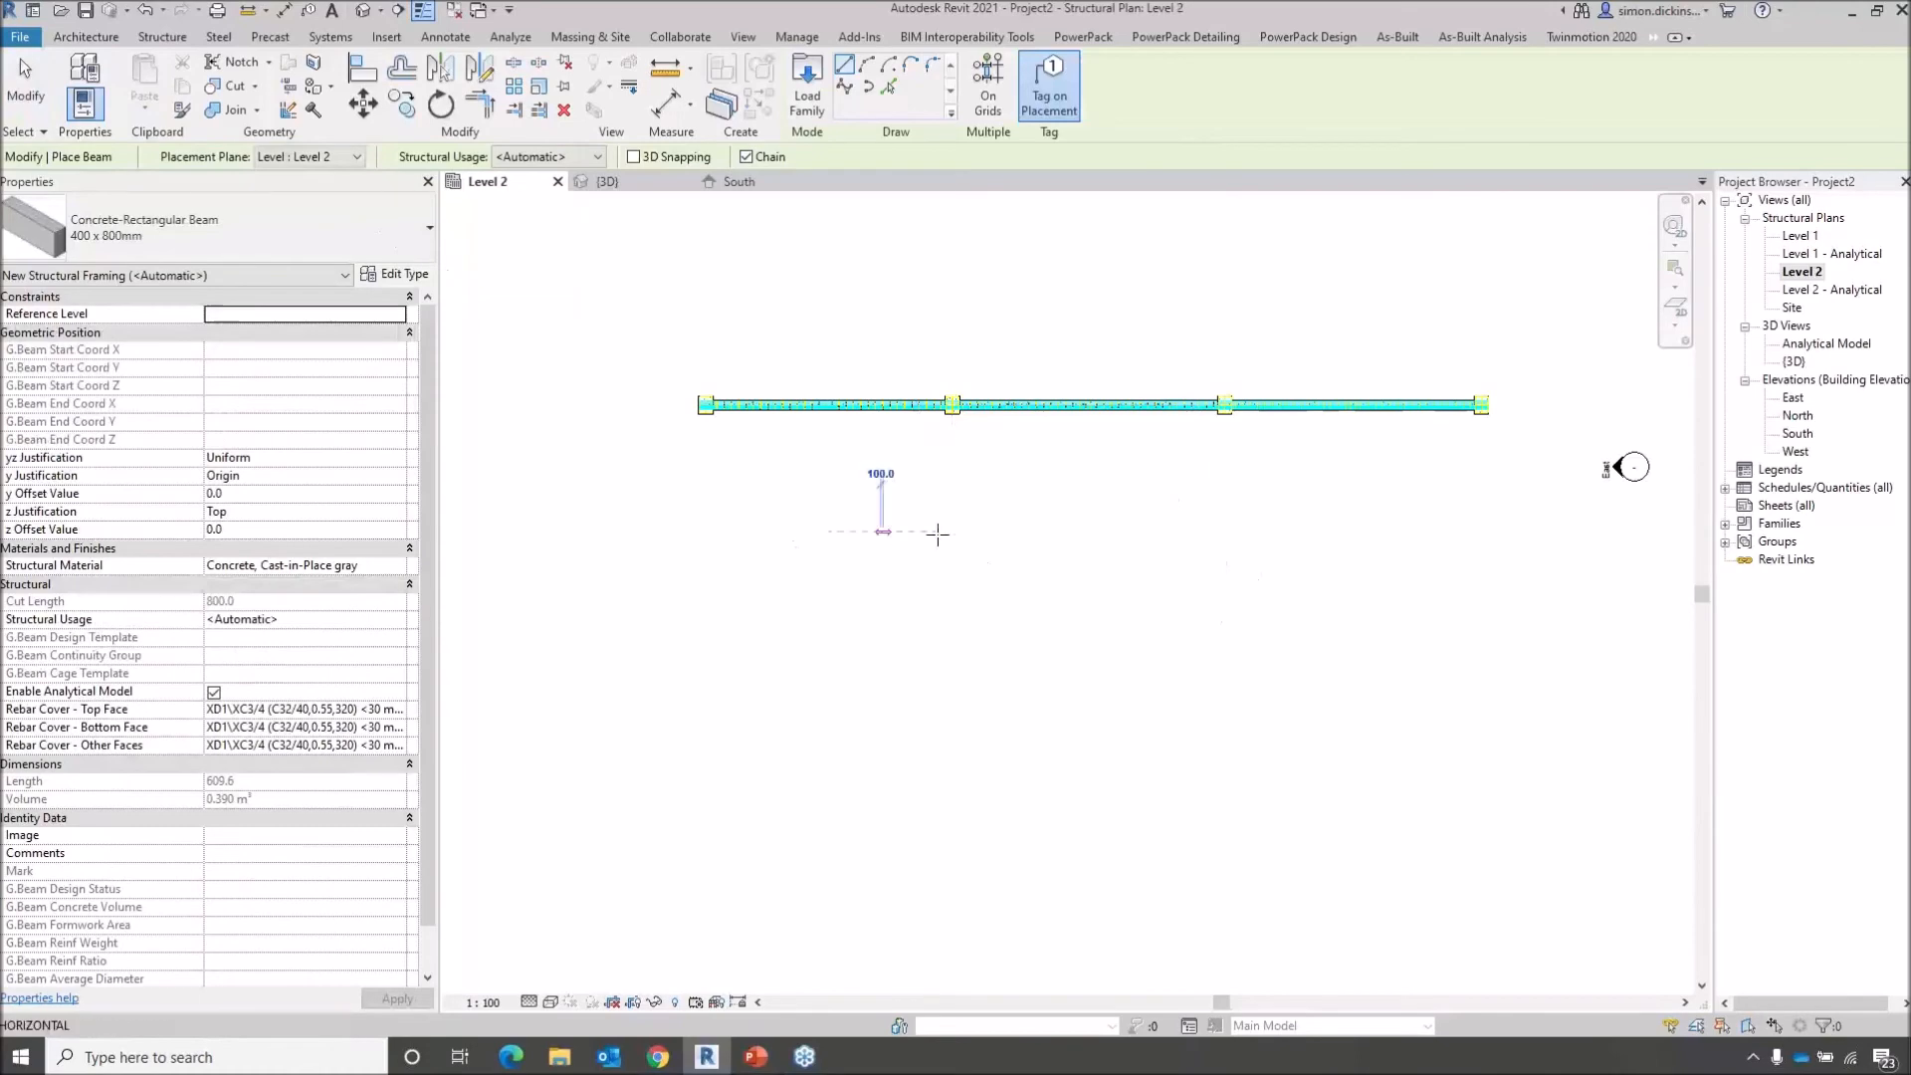
{"action": "left_click", "coordinate": [1343, 532]}
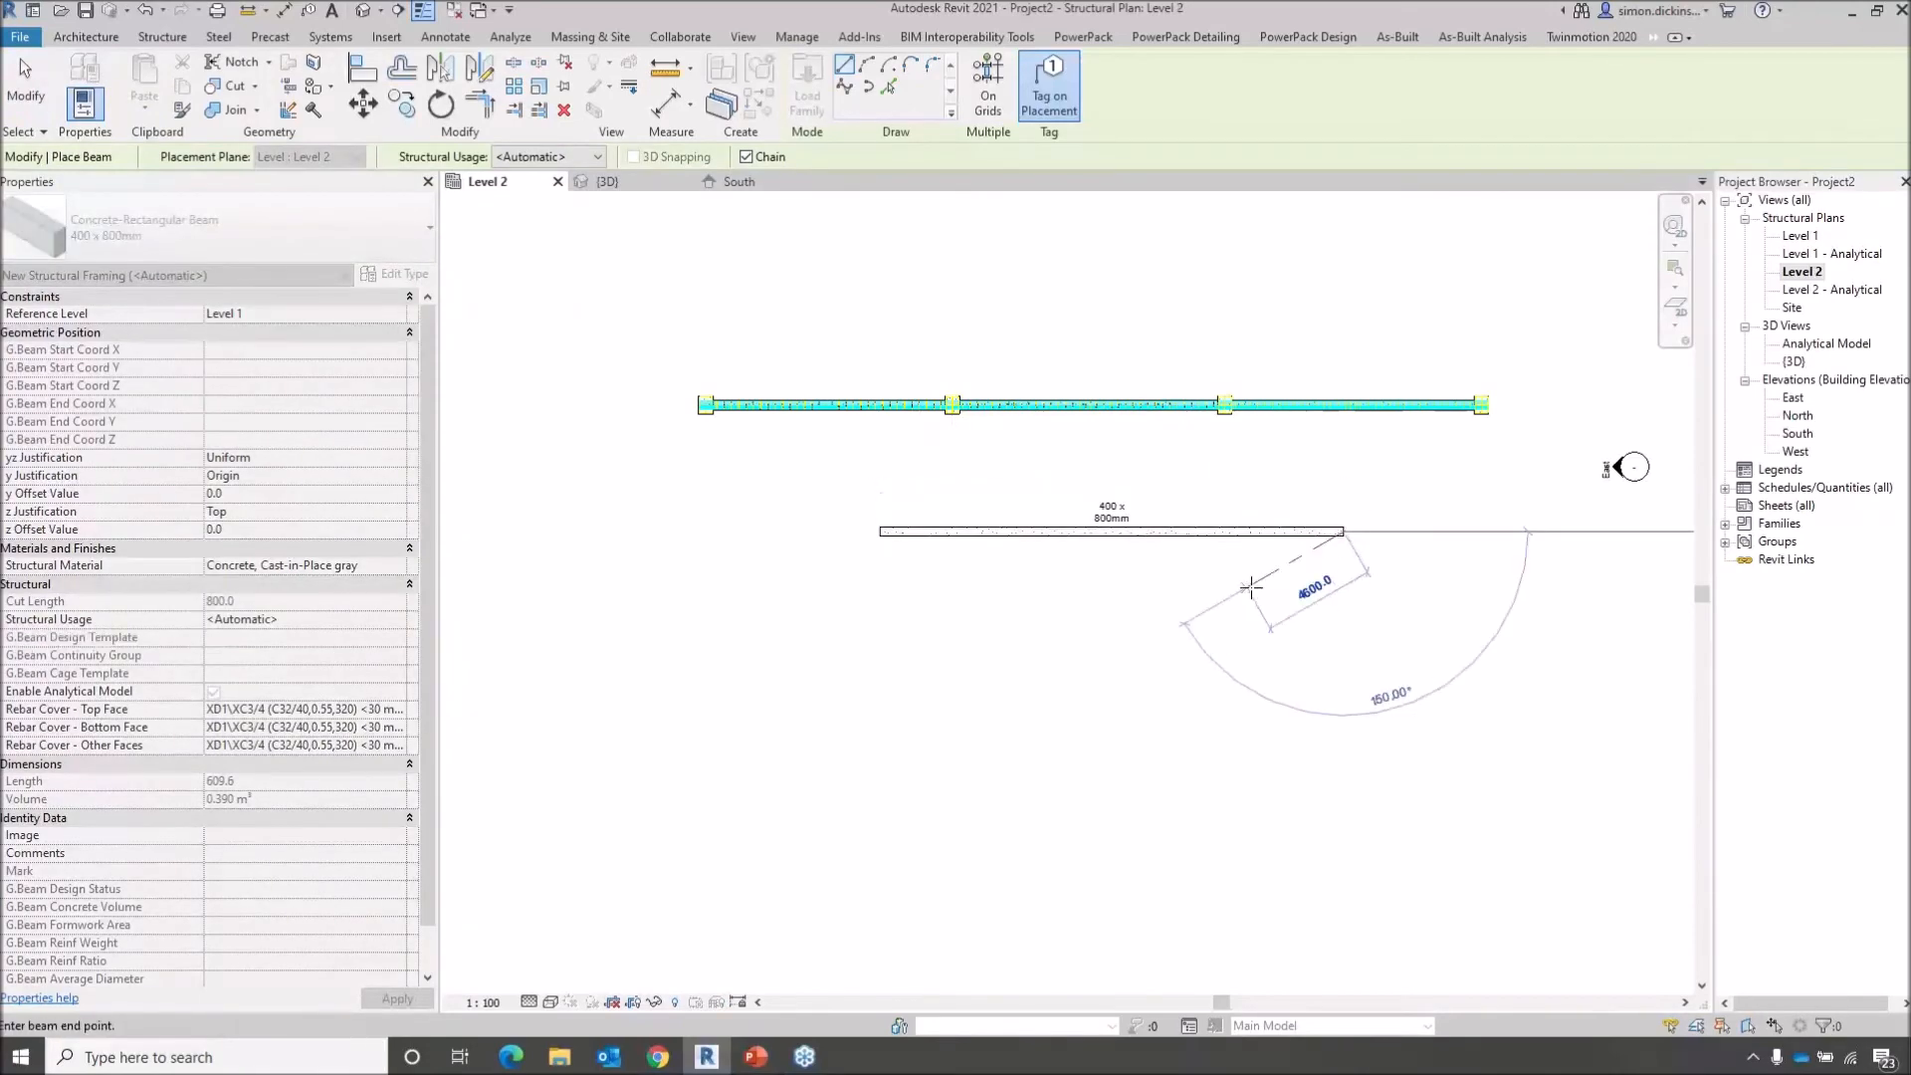
{"action": "key", "text": "Escape"}
{"action": "key", "text": "Escape"}
{"action": "left_click", "coordinate": [1113, 513]}
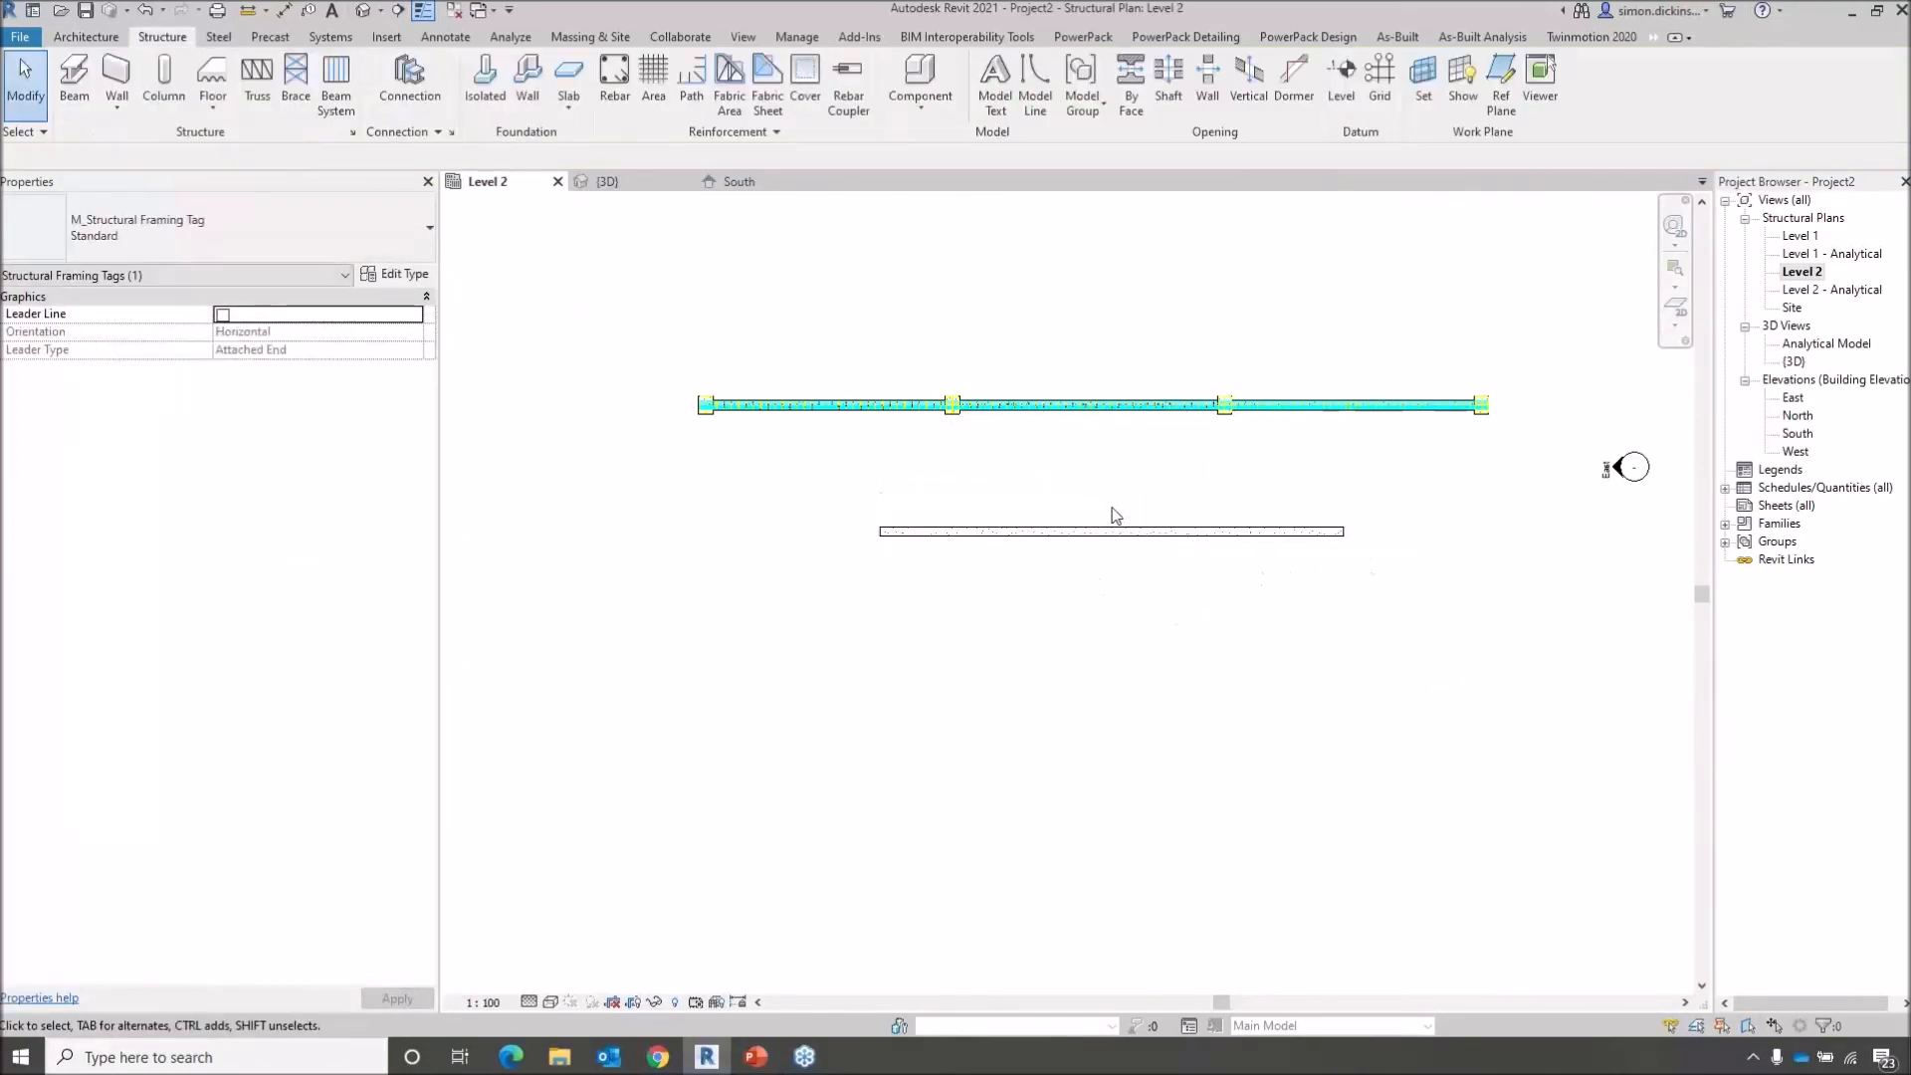
Cut a section across the new beam near its left end and open the section view
{"action": "left_click", "coordinate": [398, 11]}
{"action": "left_click", "coordinate": [914, 507]}
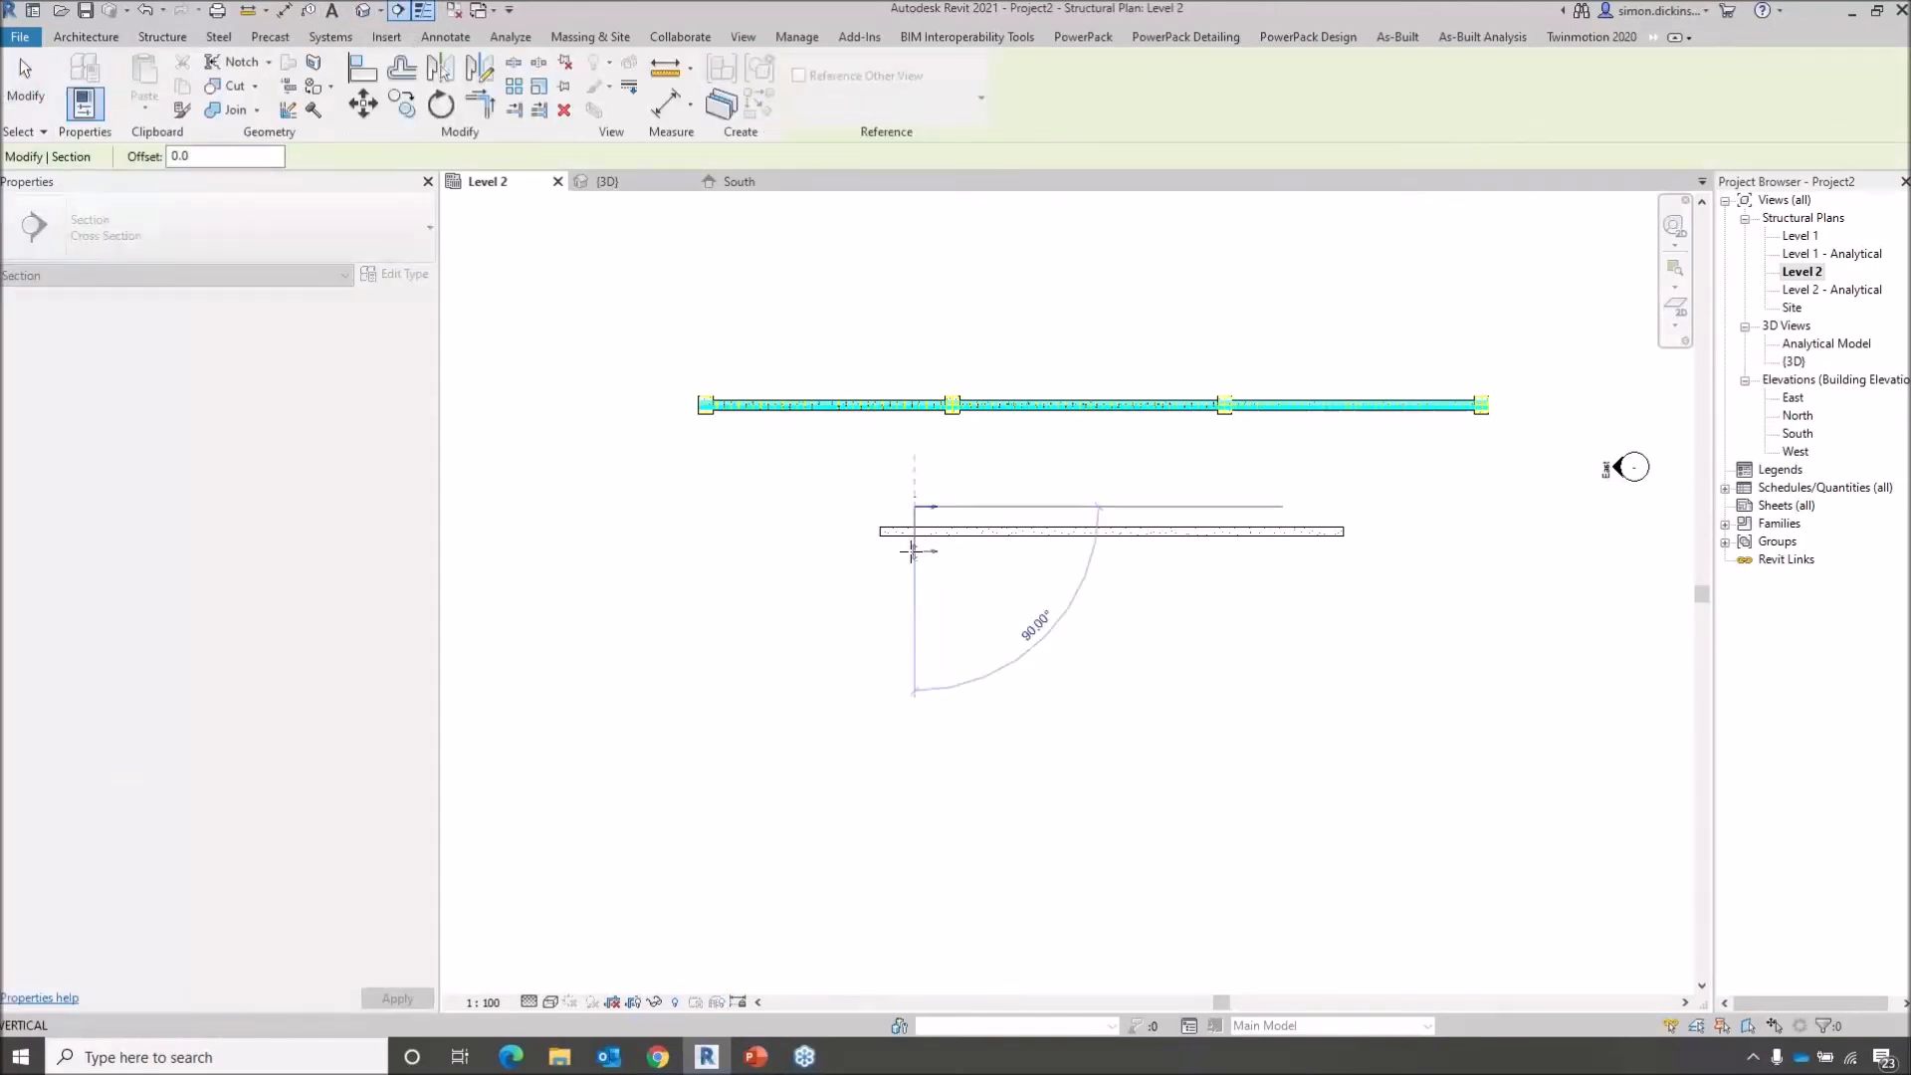
{"action": "left_click", "coordinate": [914, 553]}
{"action": "key", "text": "Escape"}
{"action": "key", "text": "Escape"}
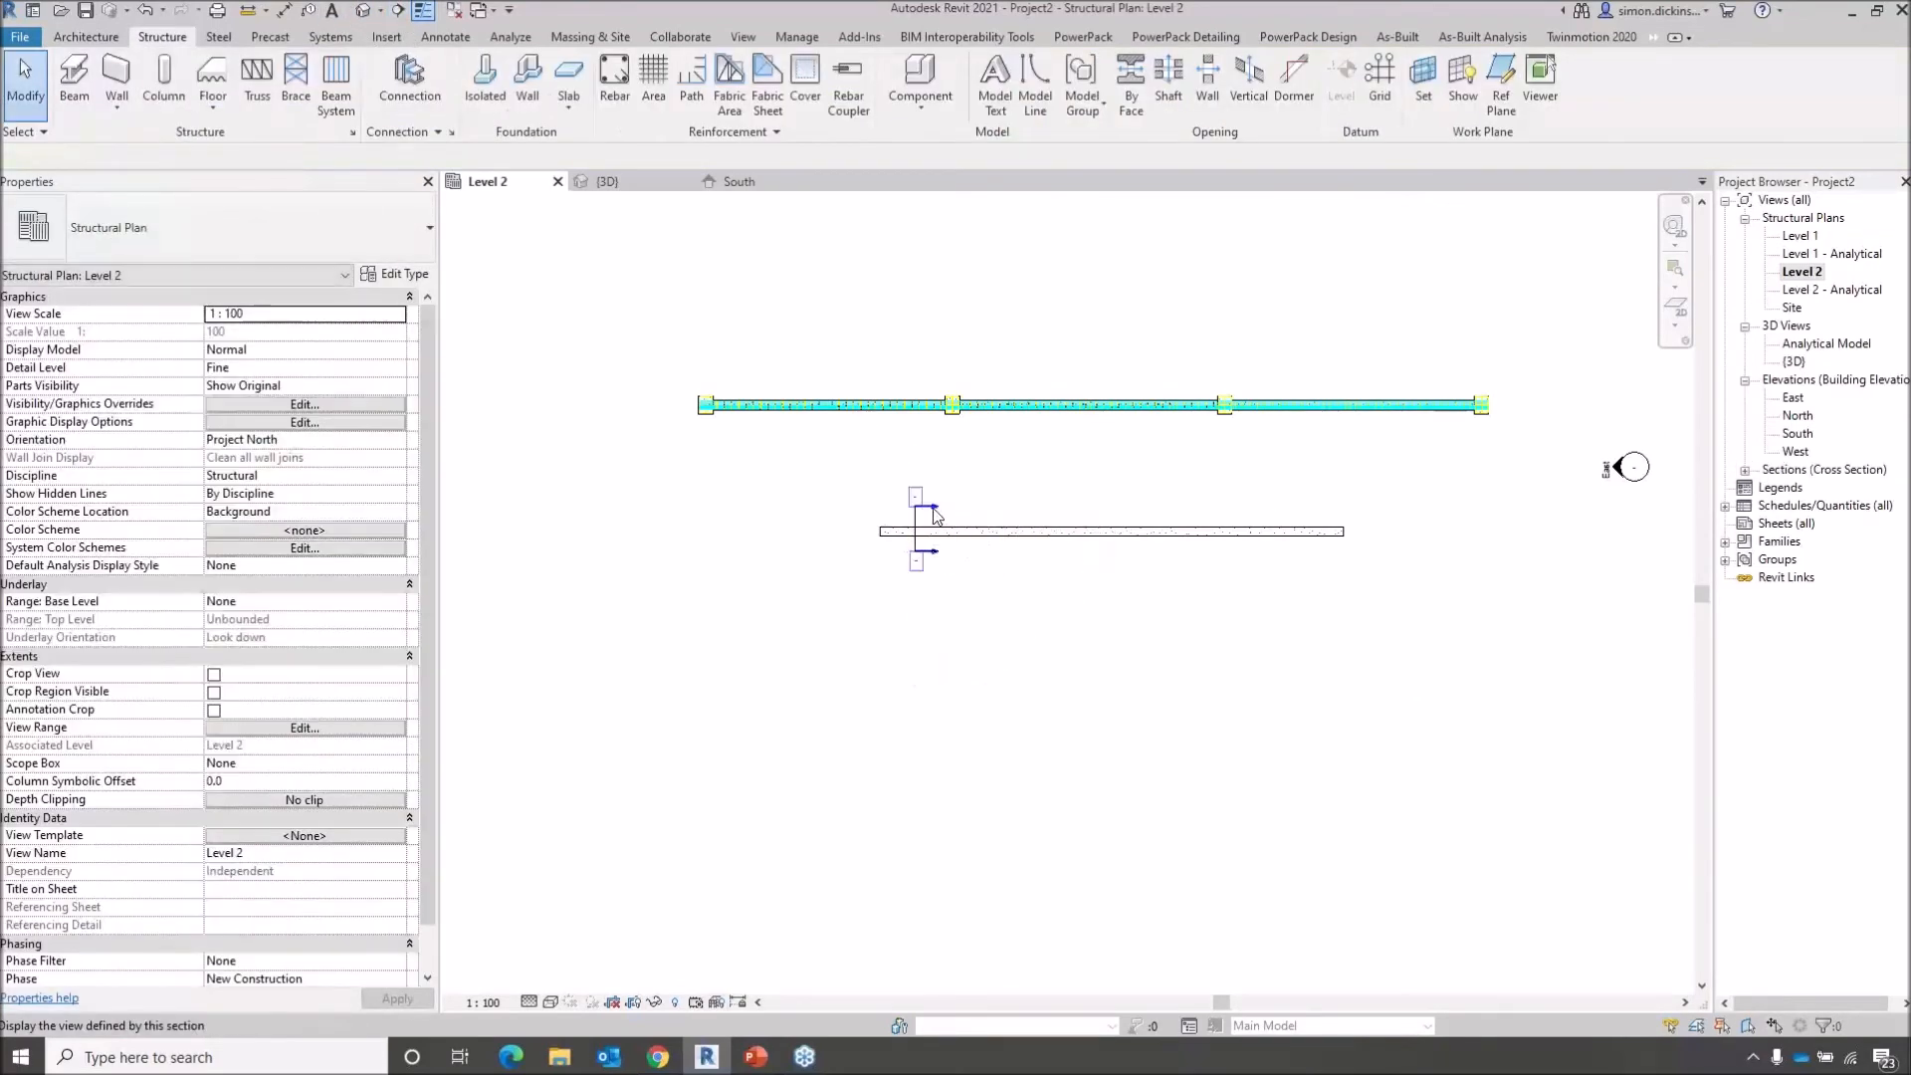
{"action": "double_click", "coordinate": [935, 516]}
{"action": "scroll", "coordinate": [1119, 409], "scroll_direction": "up", "scroll_amount": 4}
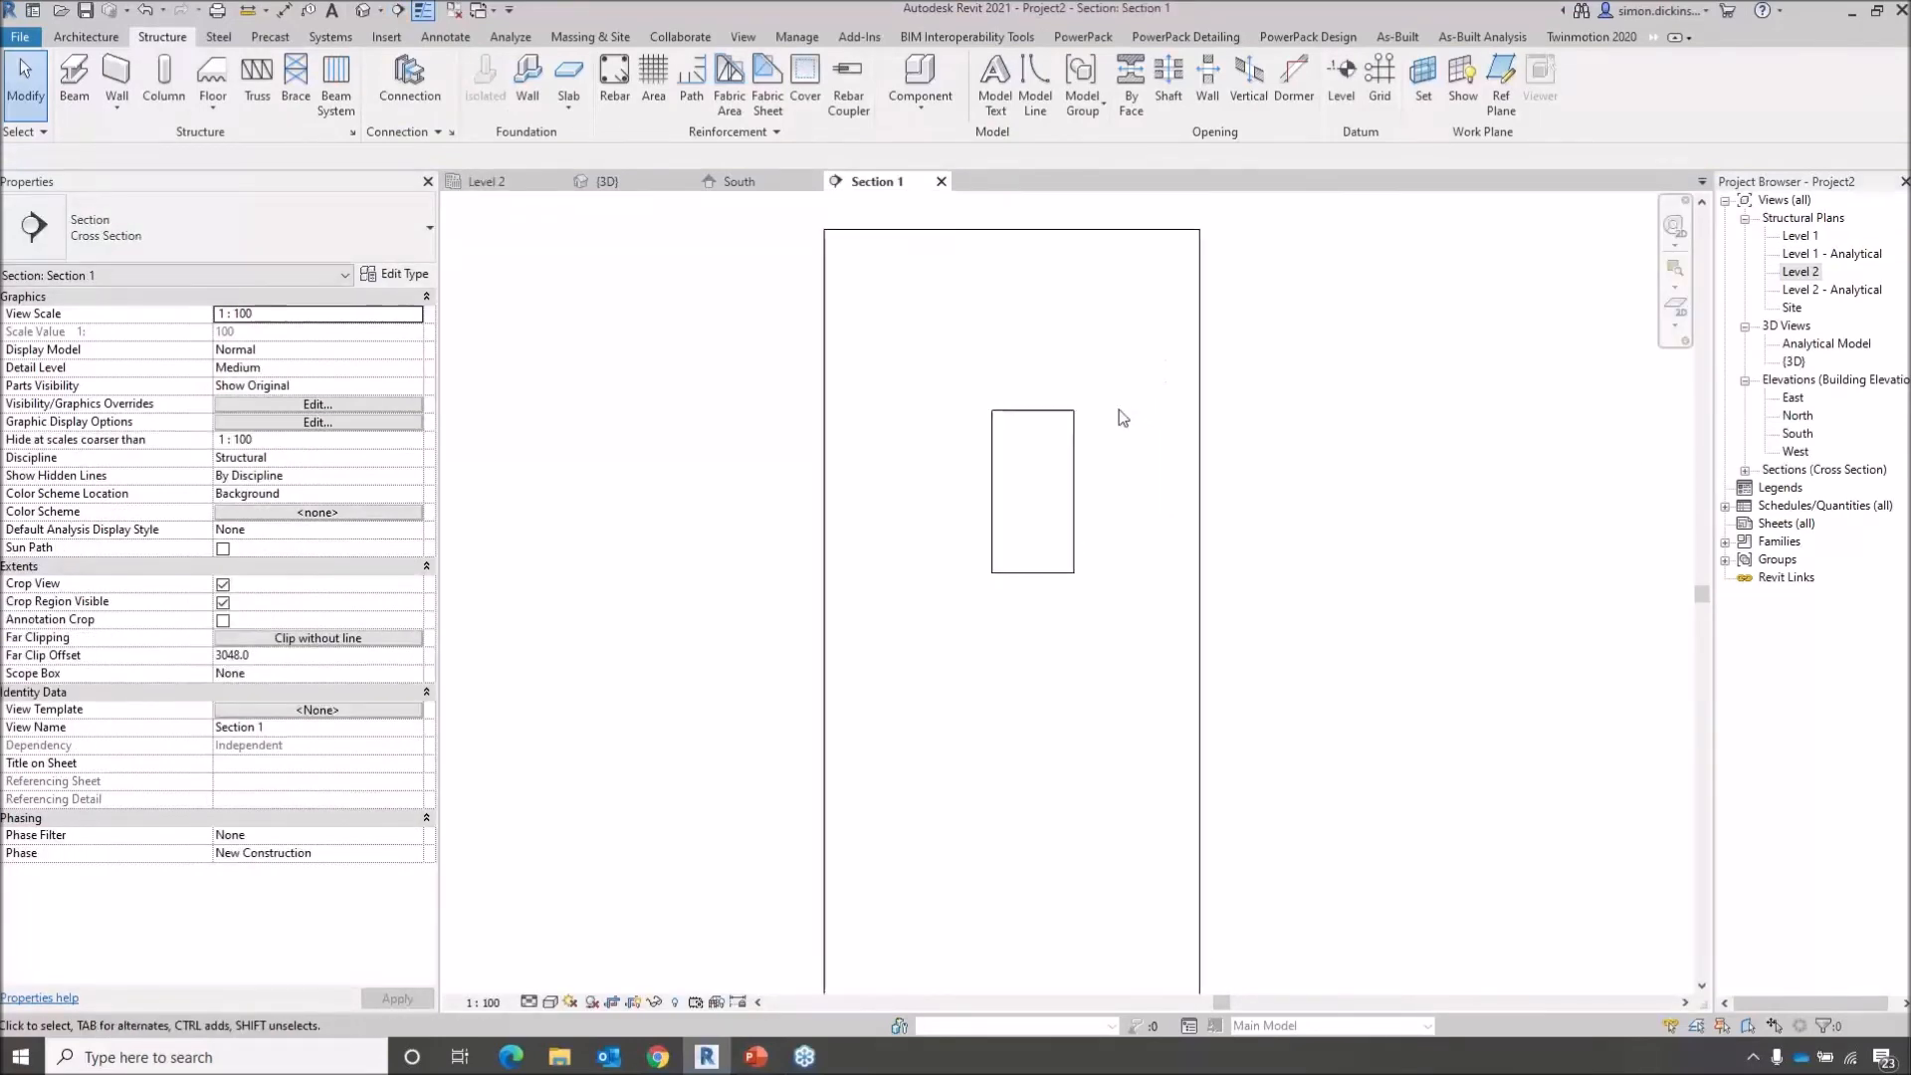
Start rebar placement in the new beam's section with shape 51, oriented parallel to the work plane
{"action": "left_click", "coordinate": [1049, 438]}
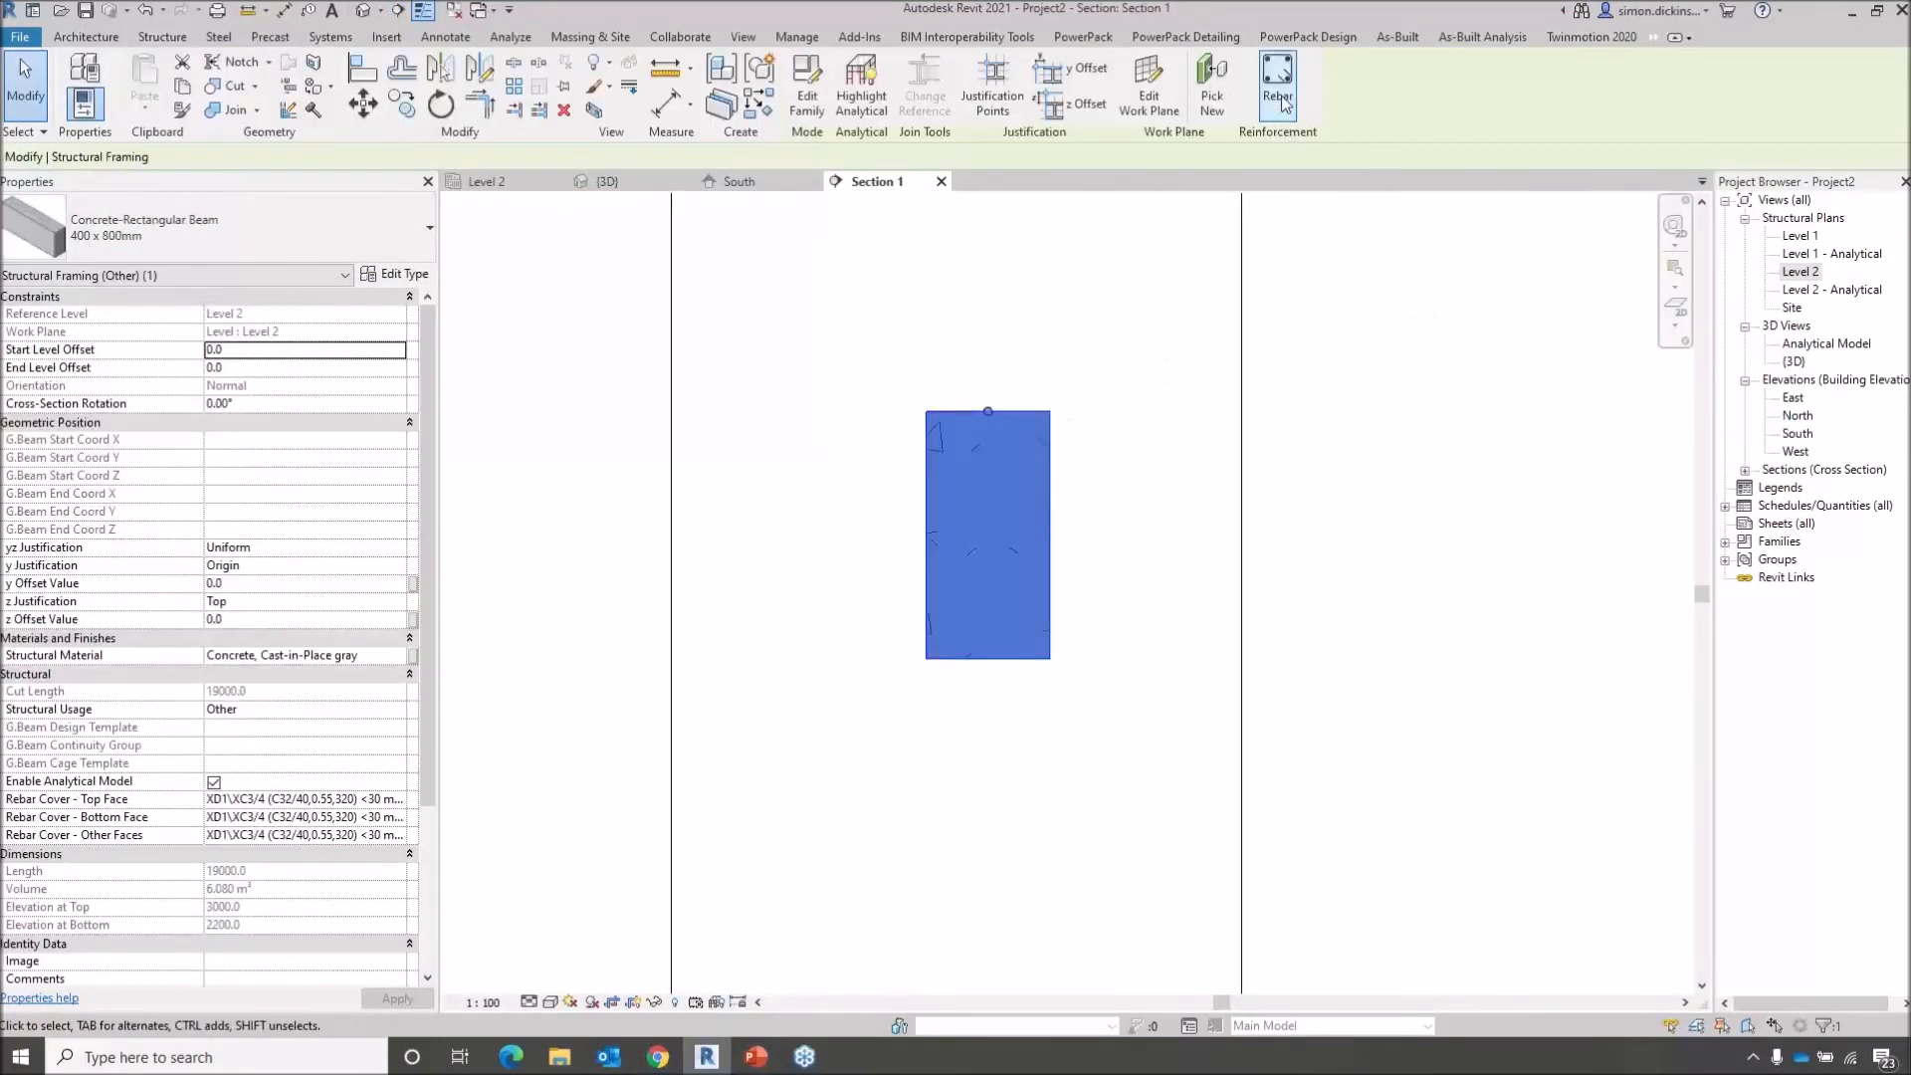
{"action": "key", "text": "r"}
{"action": "key", "text": "b"}
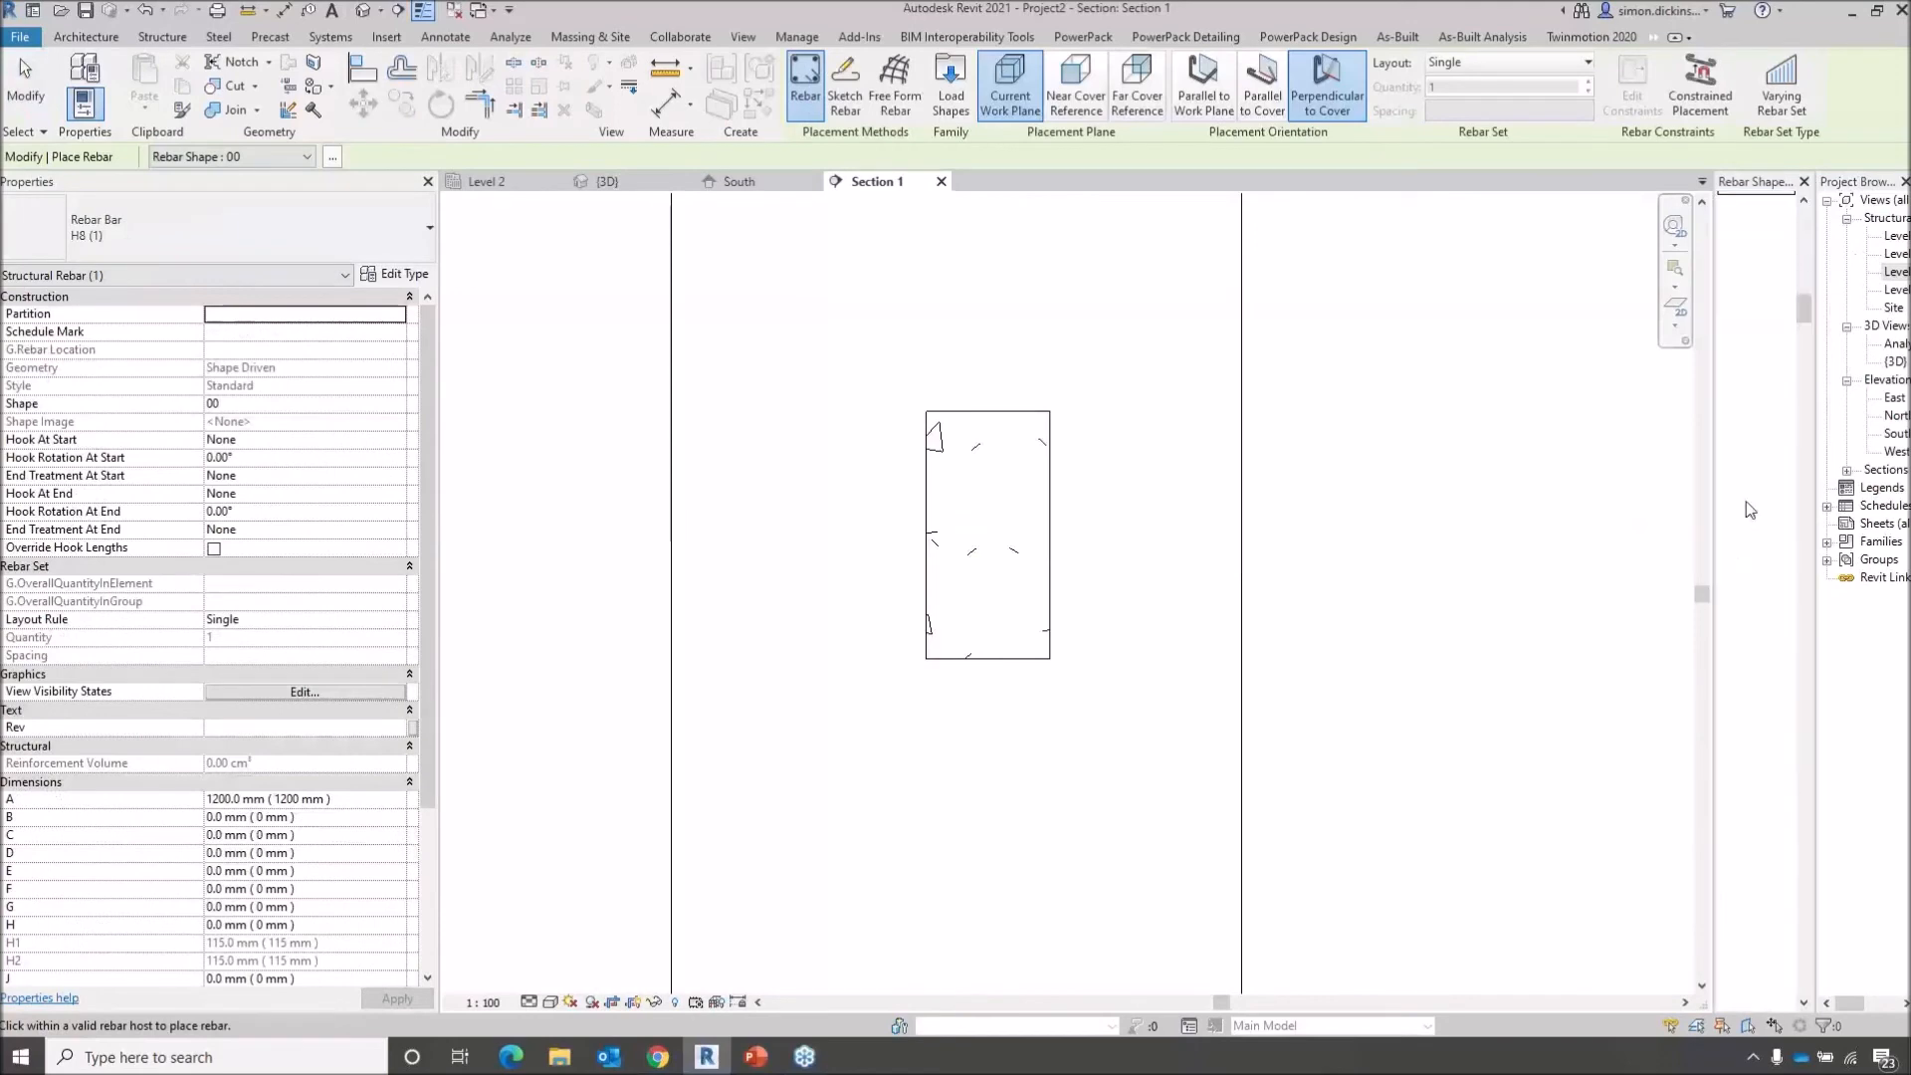
{"action": "scroll", "coordinate": [1757, 557], "scroll_direction": "down", "scroll_amount": 8}
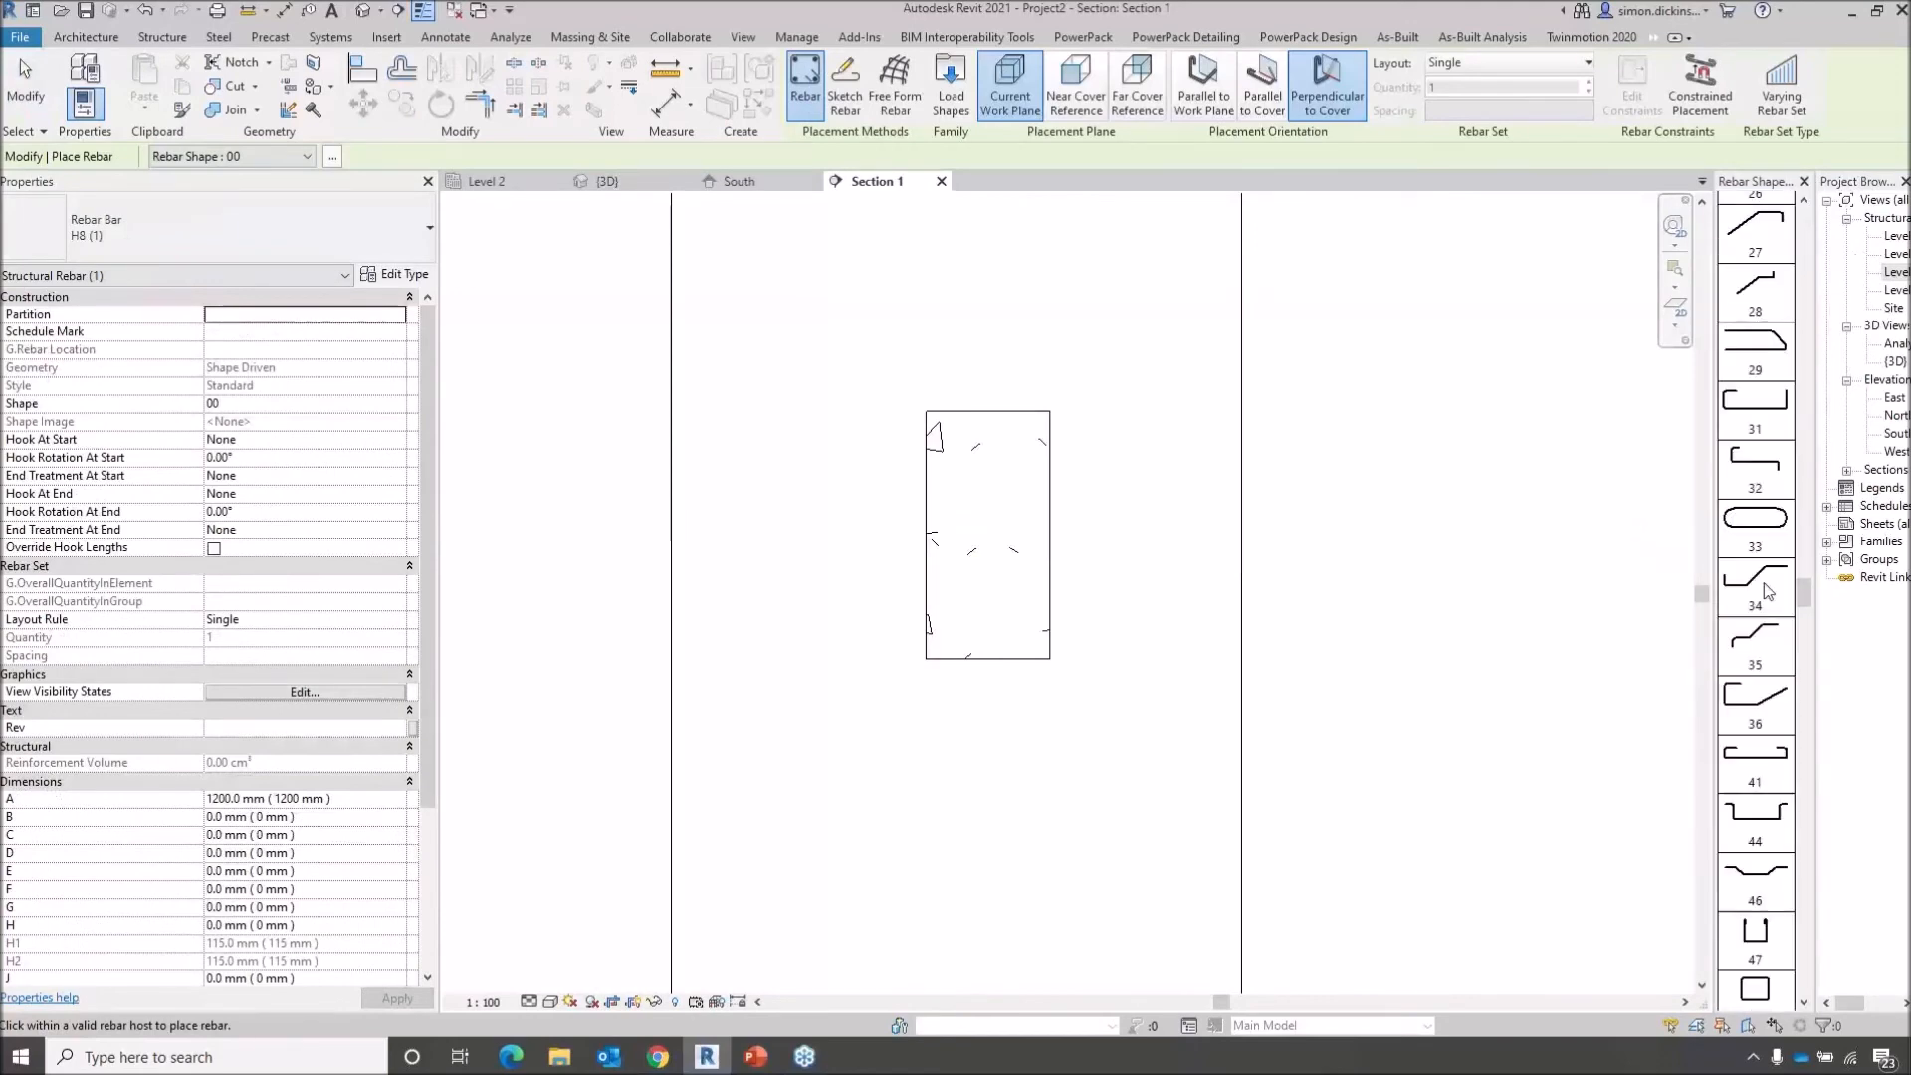
{"action": "left_click", "coordinate": [1758, 822]}
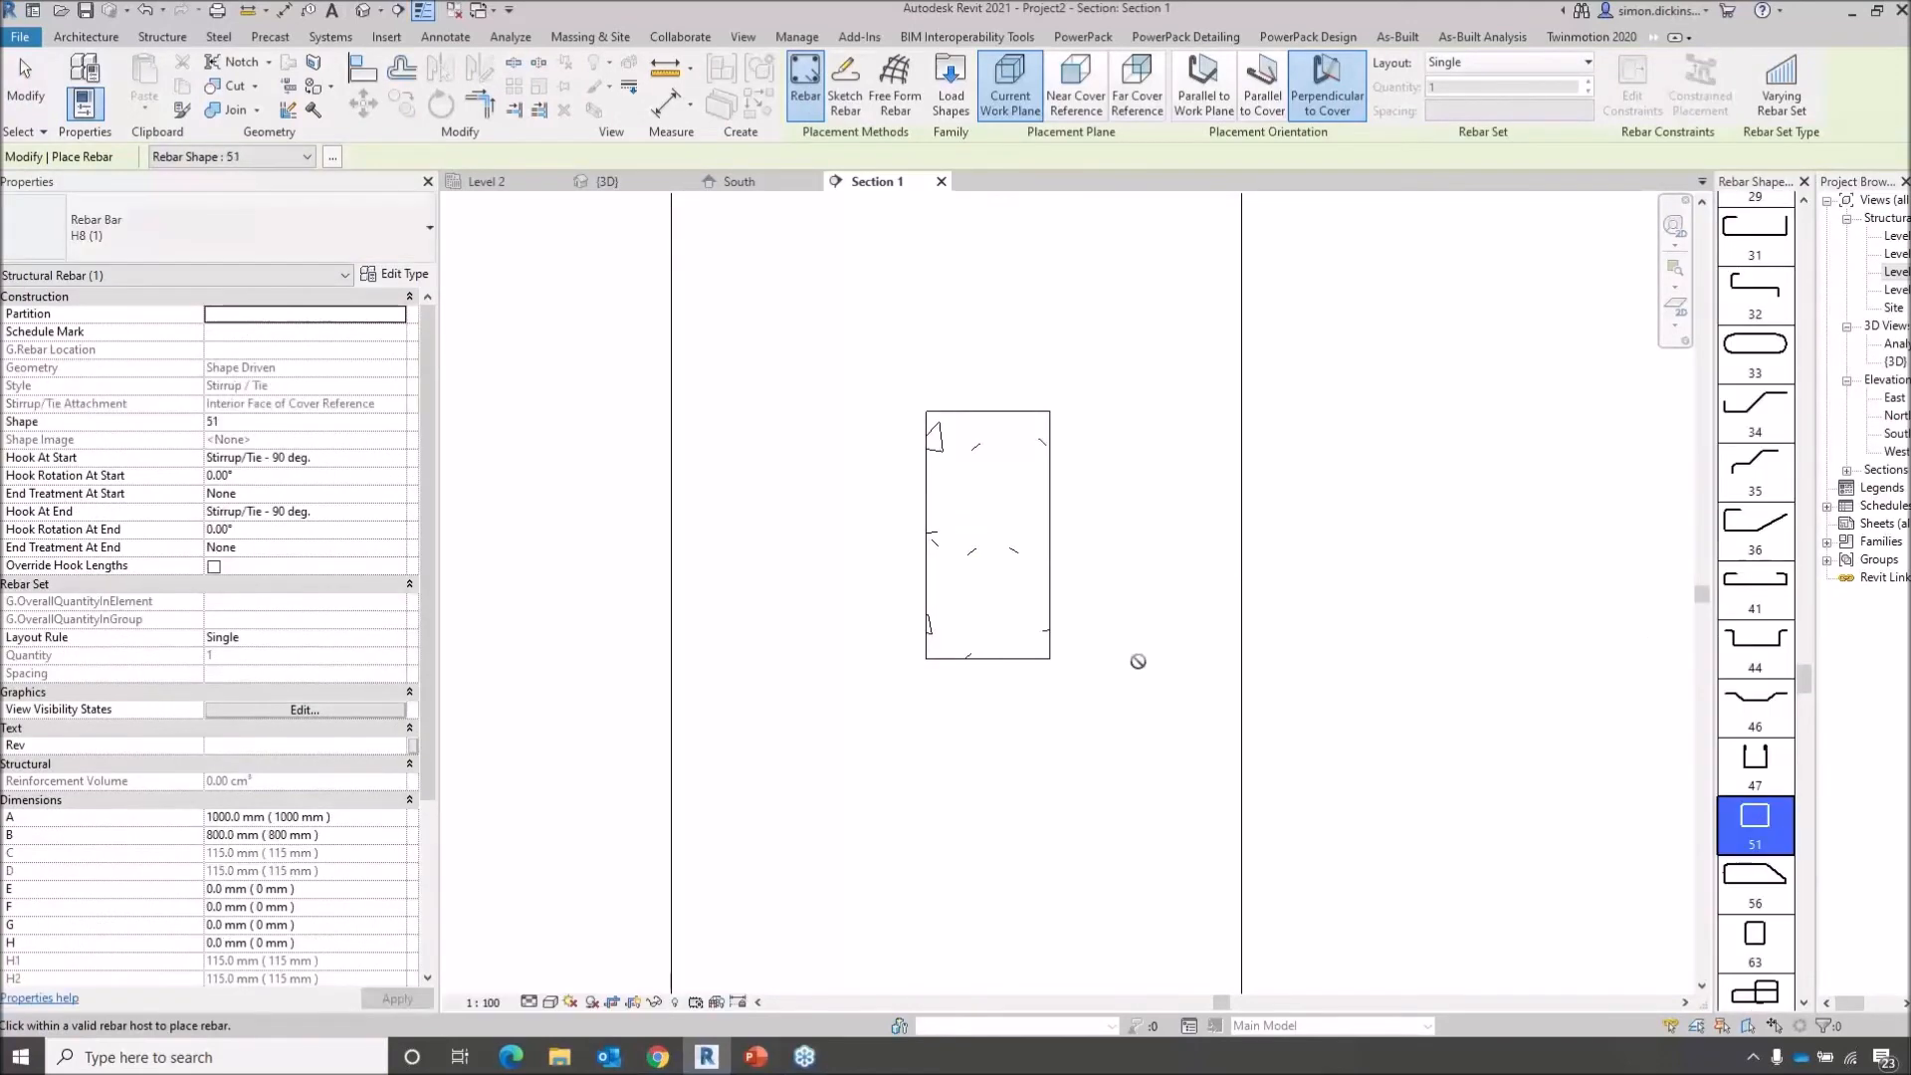
{"action": "left_click", "coordinate": [1204, 91]}
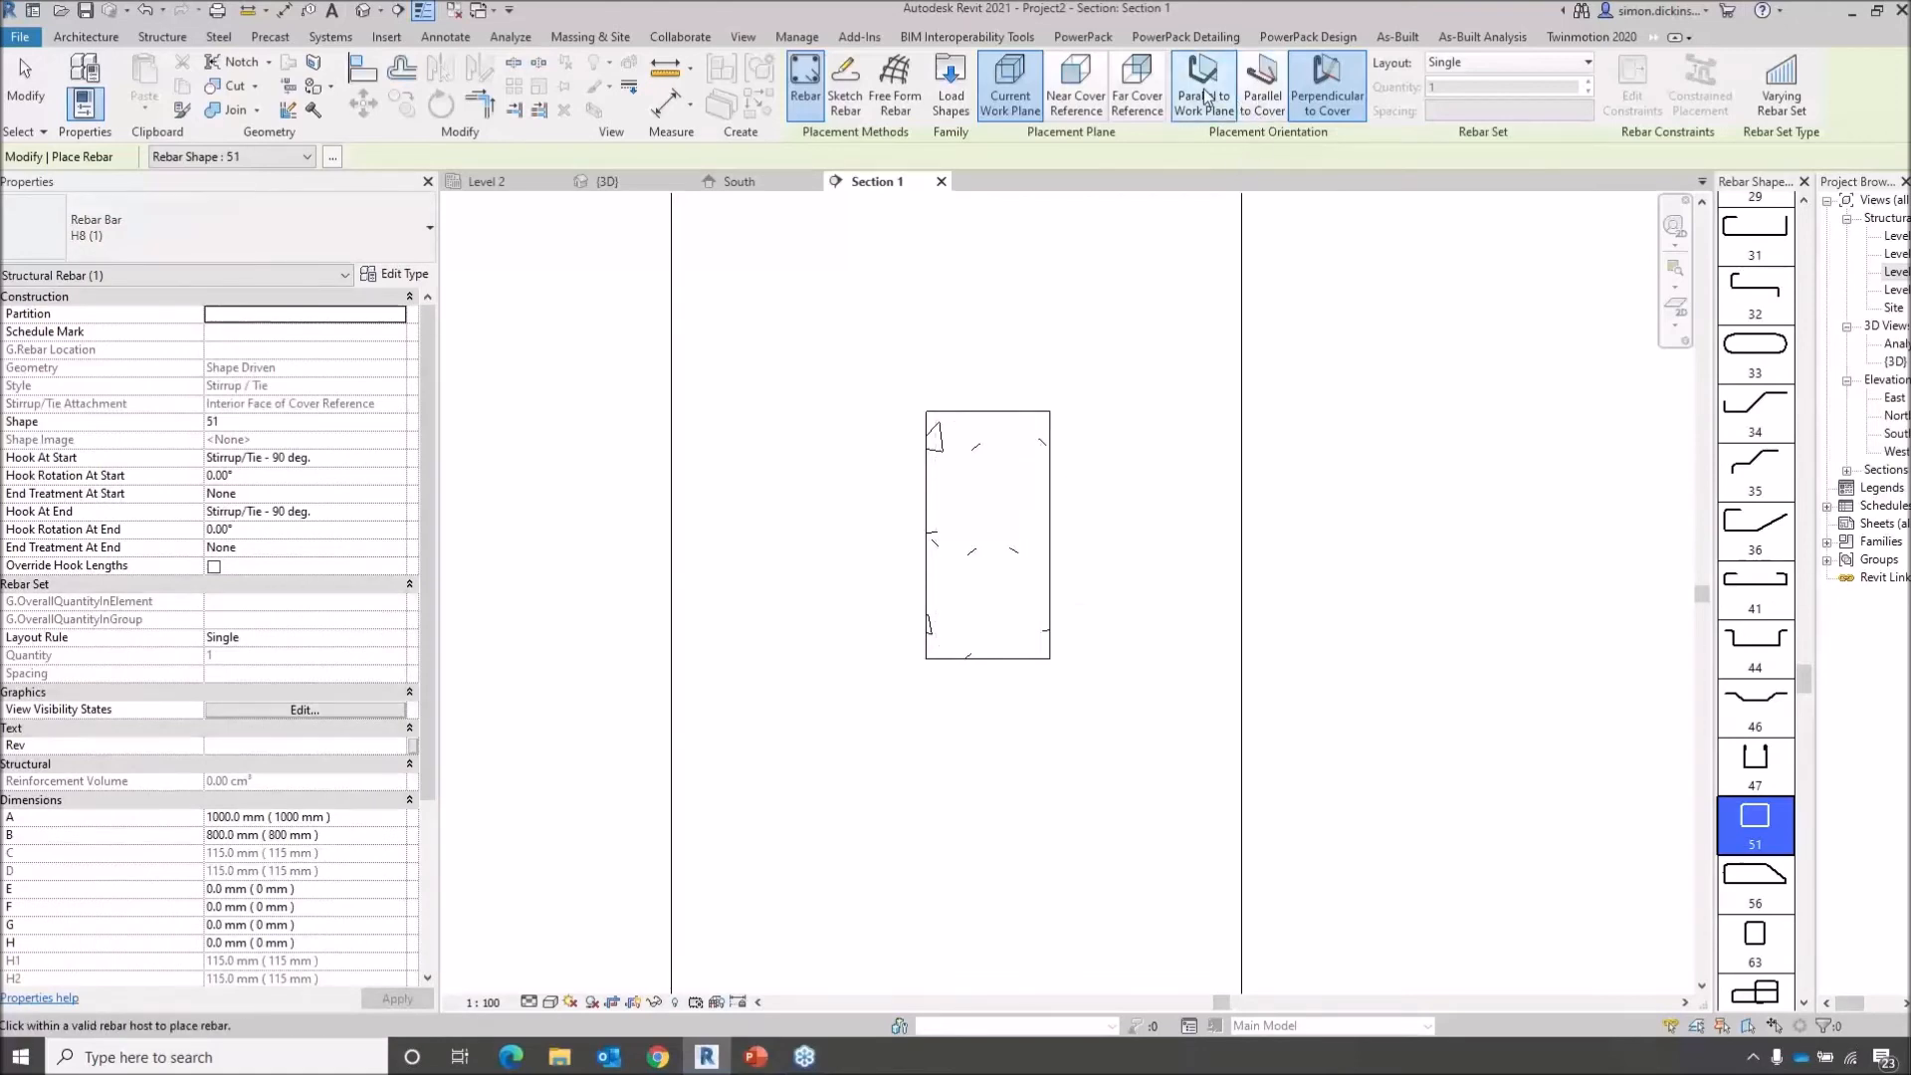
Set both the start and end hooks of the shape 51 stirrup to Stirrup/Tie Seismic - 135 deg
{"action": "left_click", "coordinate": [396, 461]}
{"action": "left_click", "coordinate": [397, 459]}
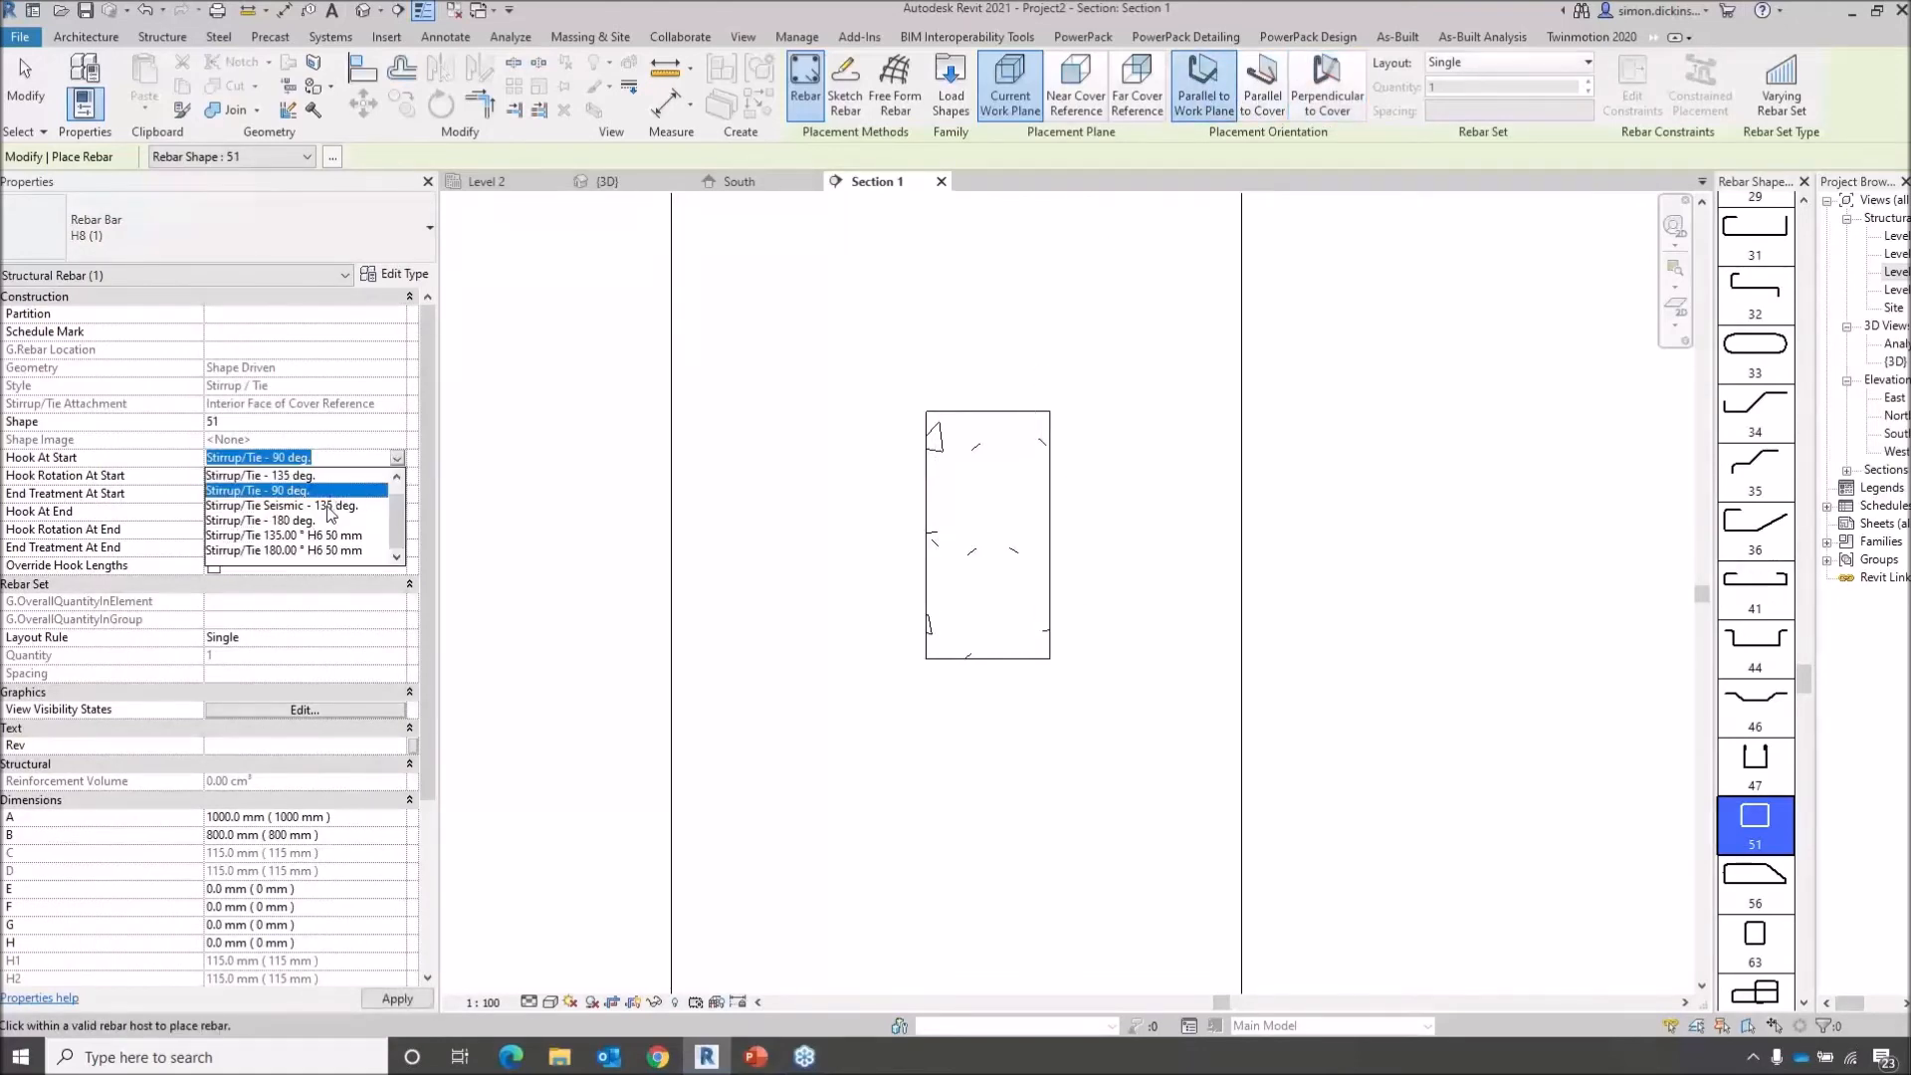
{"action": "left_click", "coordinate": [331, 505]}
{"action": "left_click", "coordinate": [394, 515]}
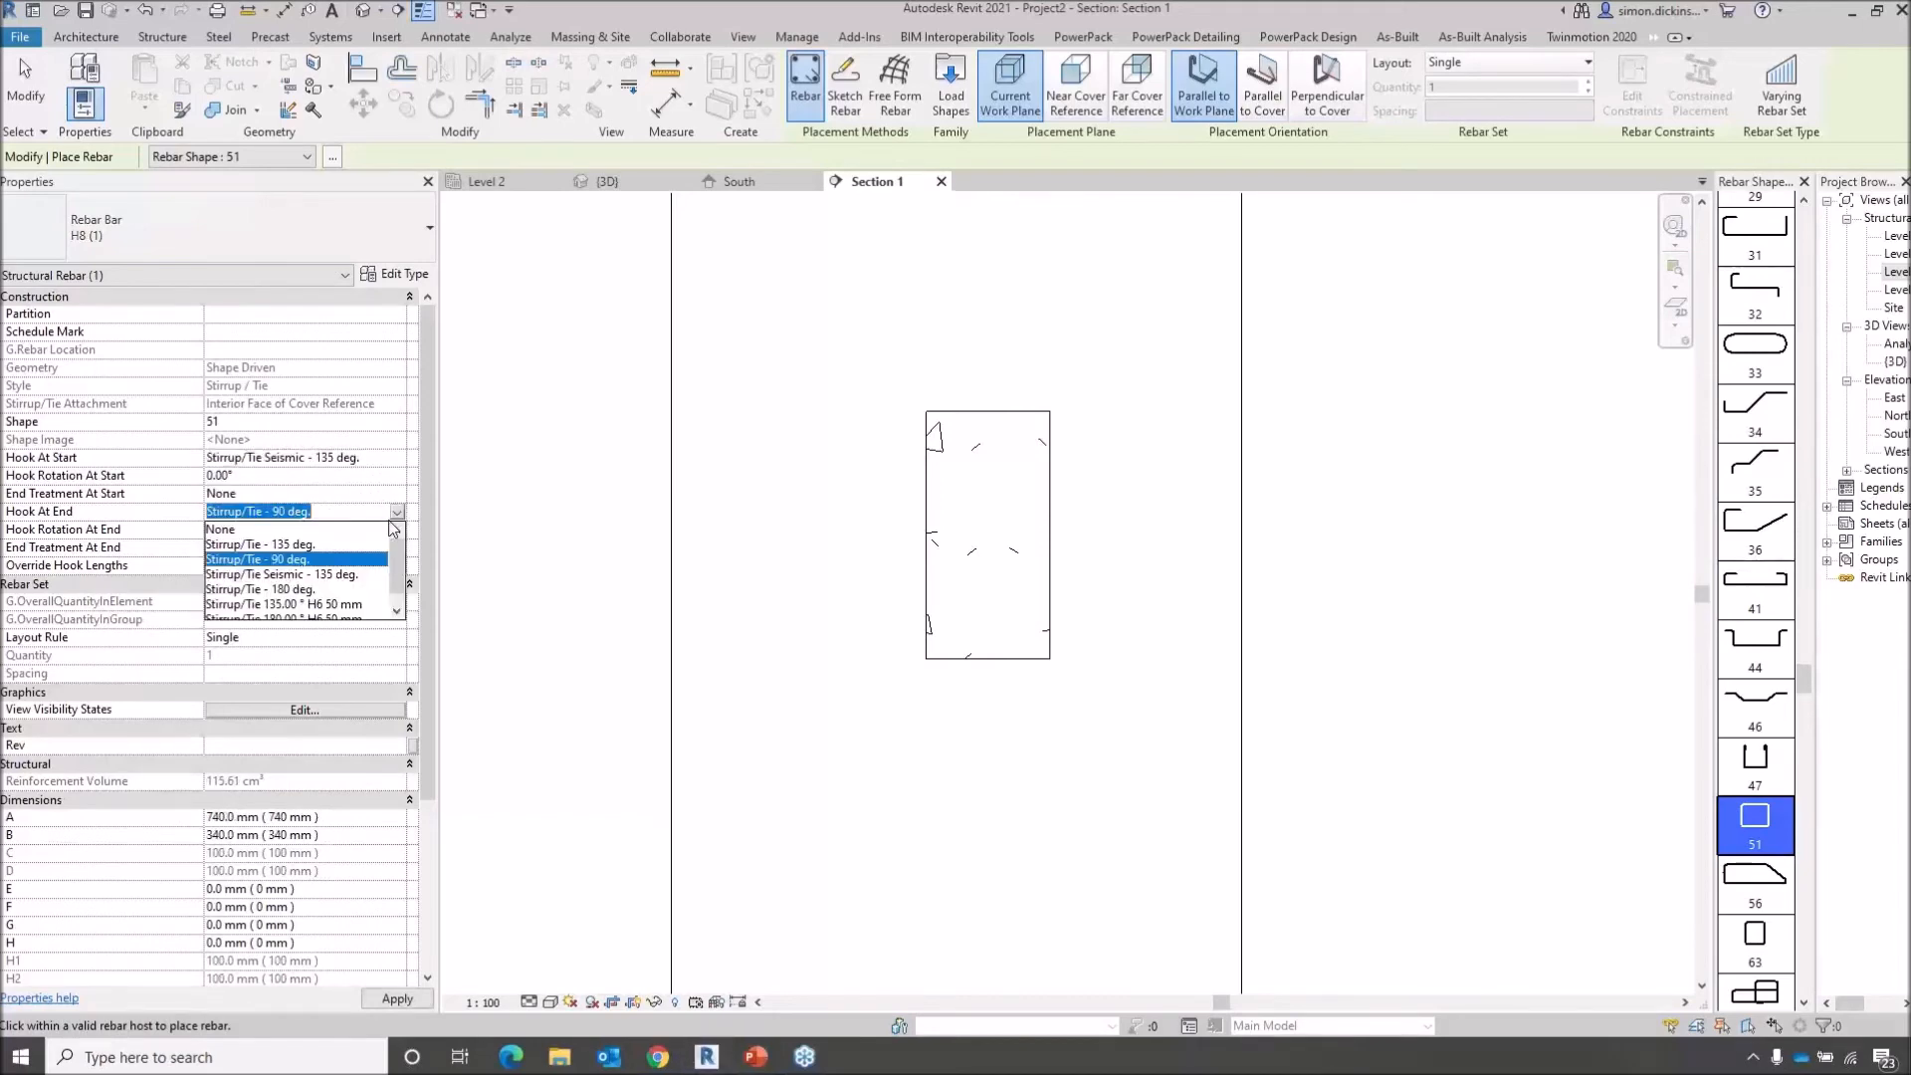
{"action": "left_click", "coordinate": [327, 574]}
Set the stirrup layout to Maximum Spacing at 150 mm and place the set with its hooks in the section's upper-left corner
{"action": "left_click", "coordinate": [397, 638]}
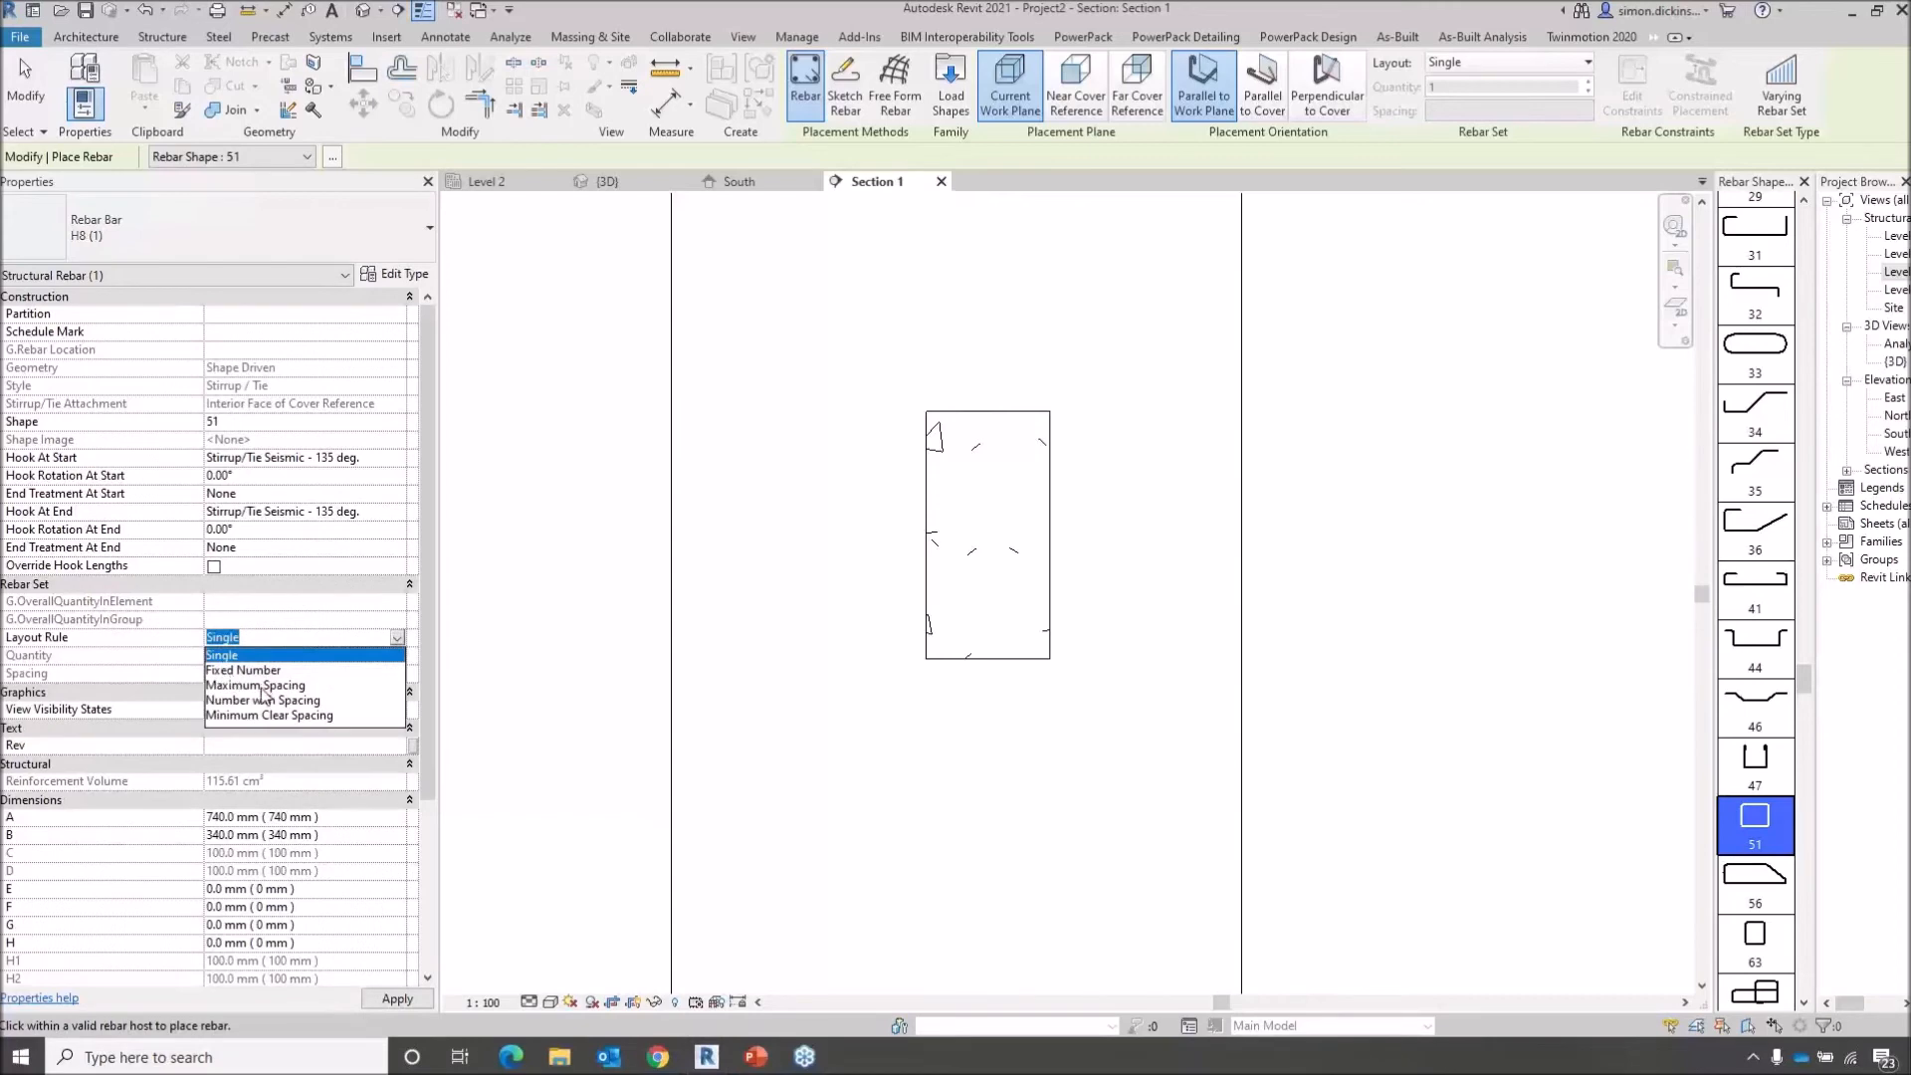
{"action": "left_click", "coordinate": [263, 685]}
{"action": "left_click", "coordinate": [274, 673]}
{"action": "type", "text": "150"}
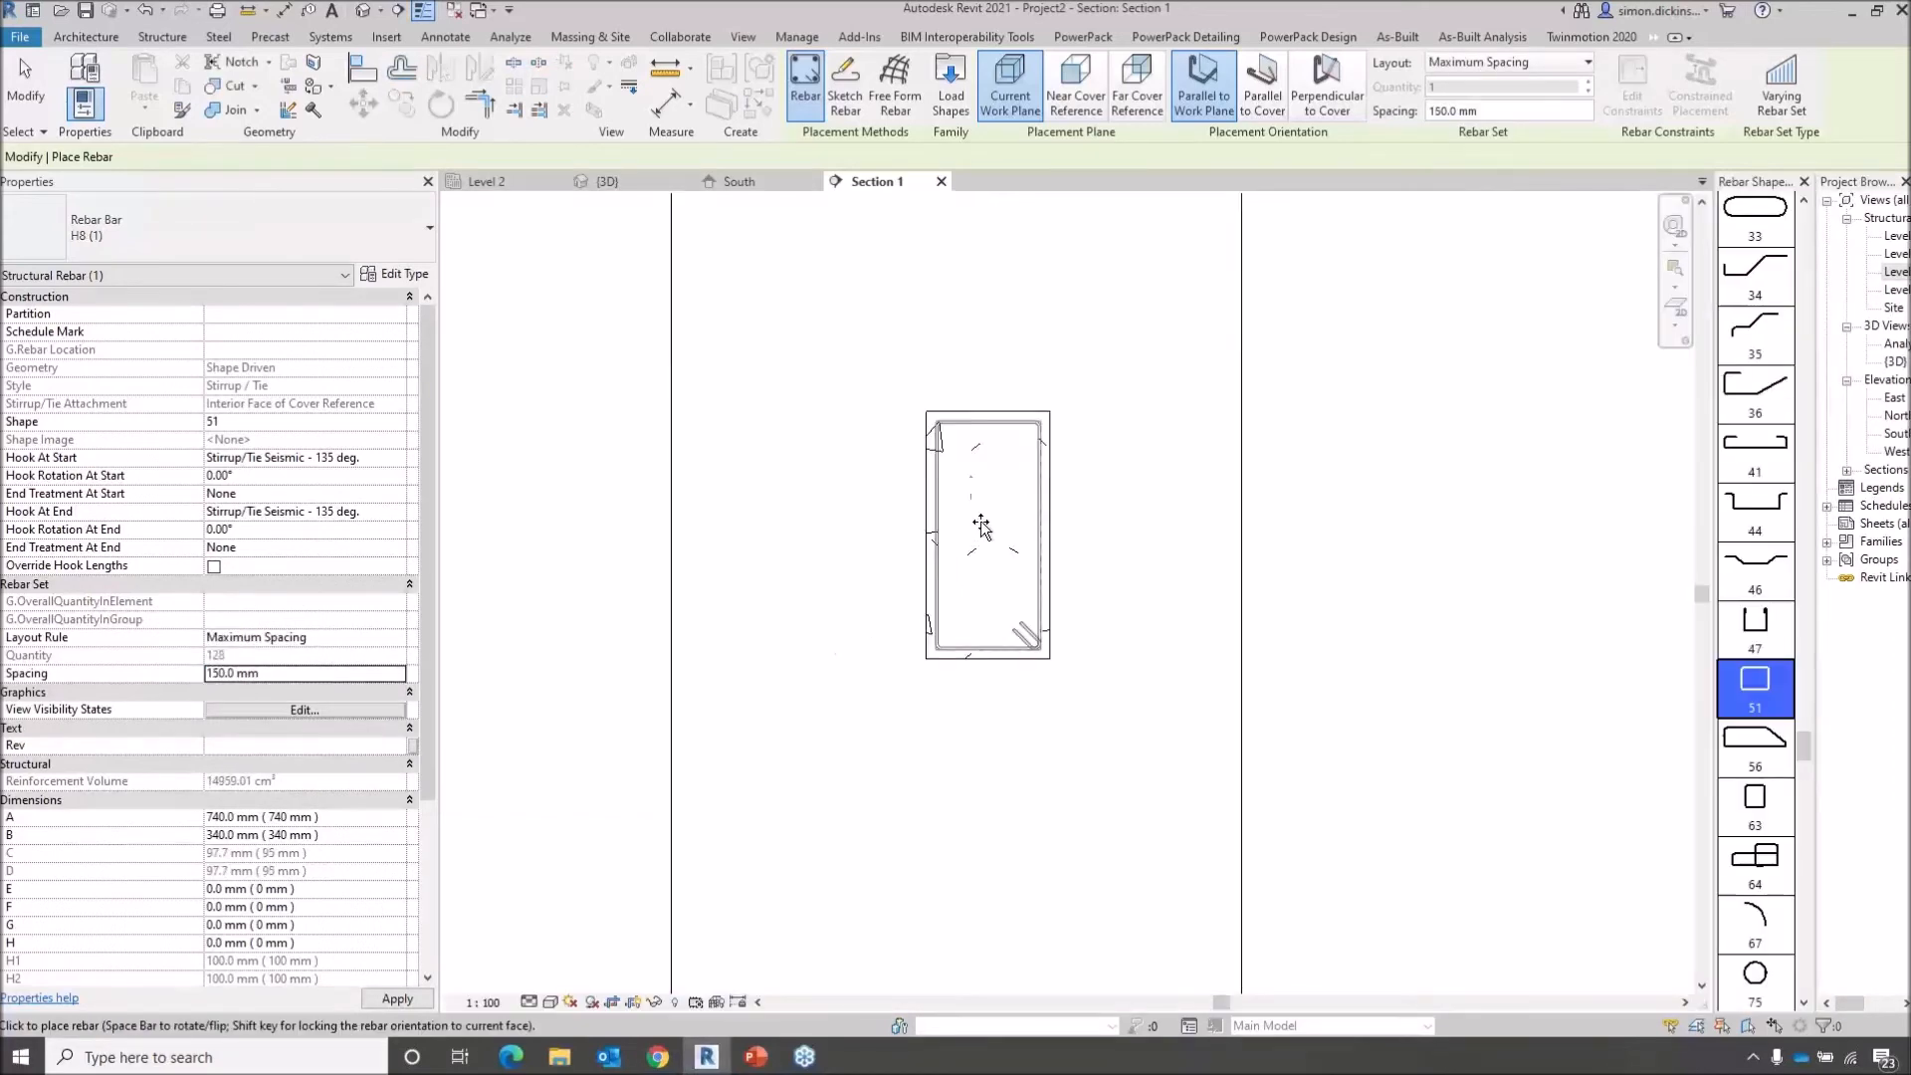
{"action": "key", "text": "space"}
{"action": "left_click", "coordinate": [1035, 435]}
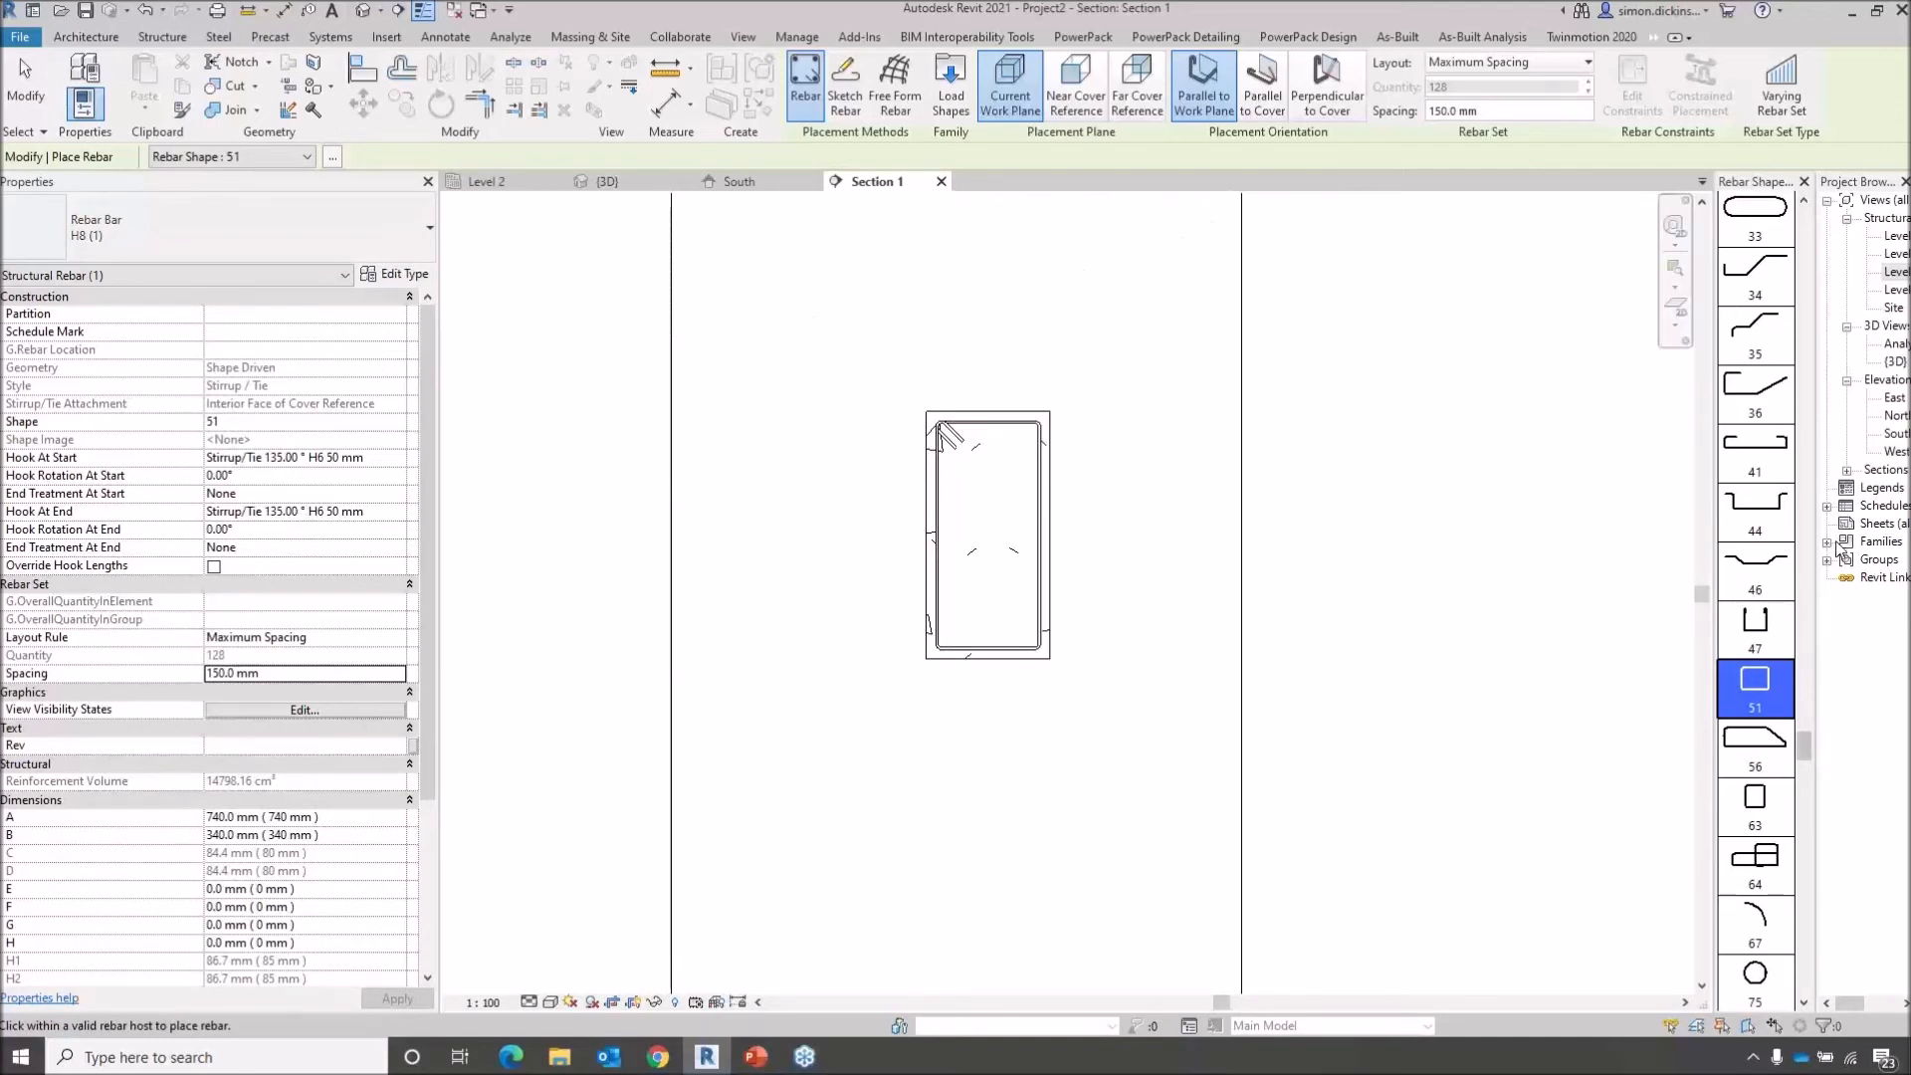
Configure straight shape 00 bars perpendicular to cover, with a Fixed Number layout and a quantity of 3
{"action": "left_click_drag", "start_coordinate": [1802, 752], "coordinate": [1810, 212]}
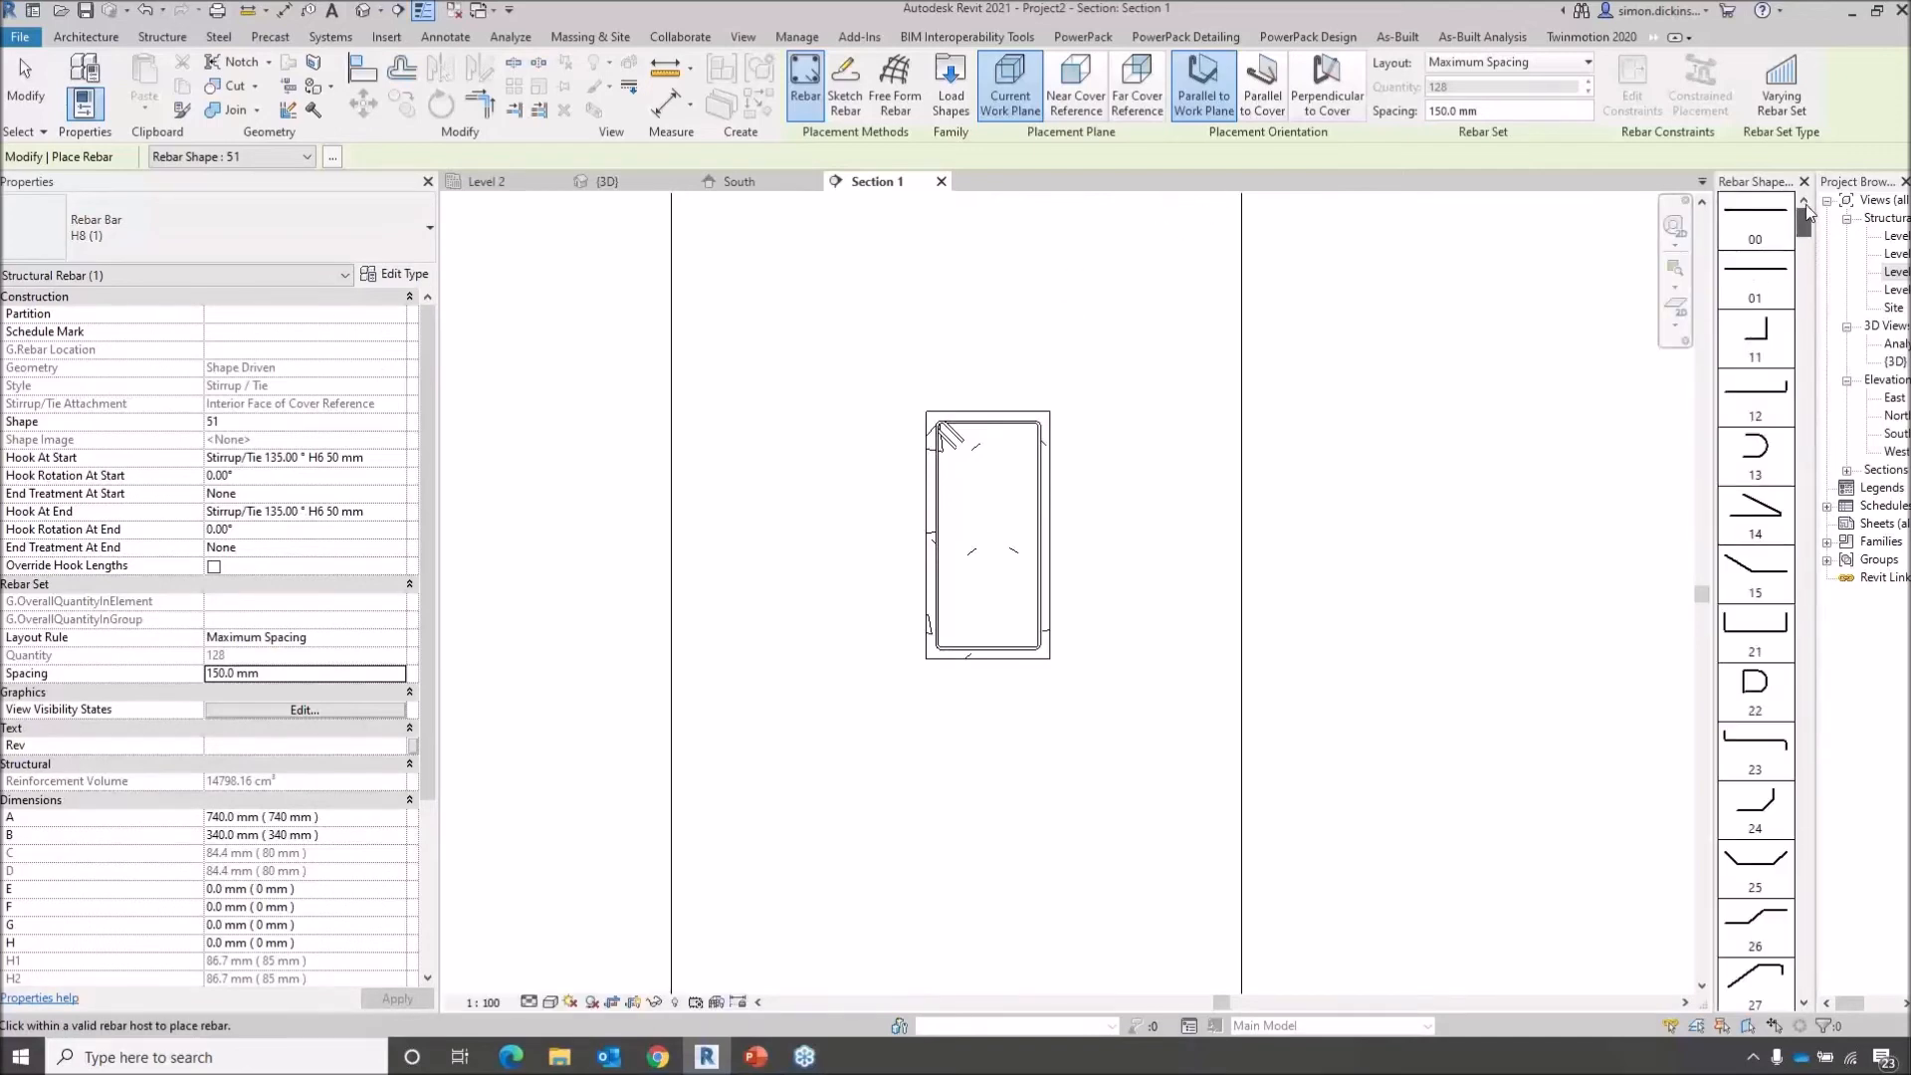
{"action": "left_click", "coordinate": [1765, 221]}
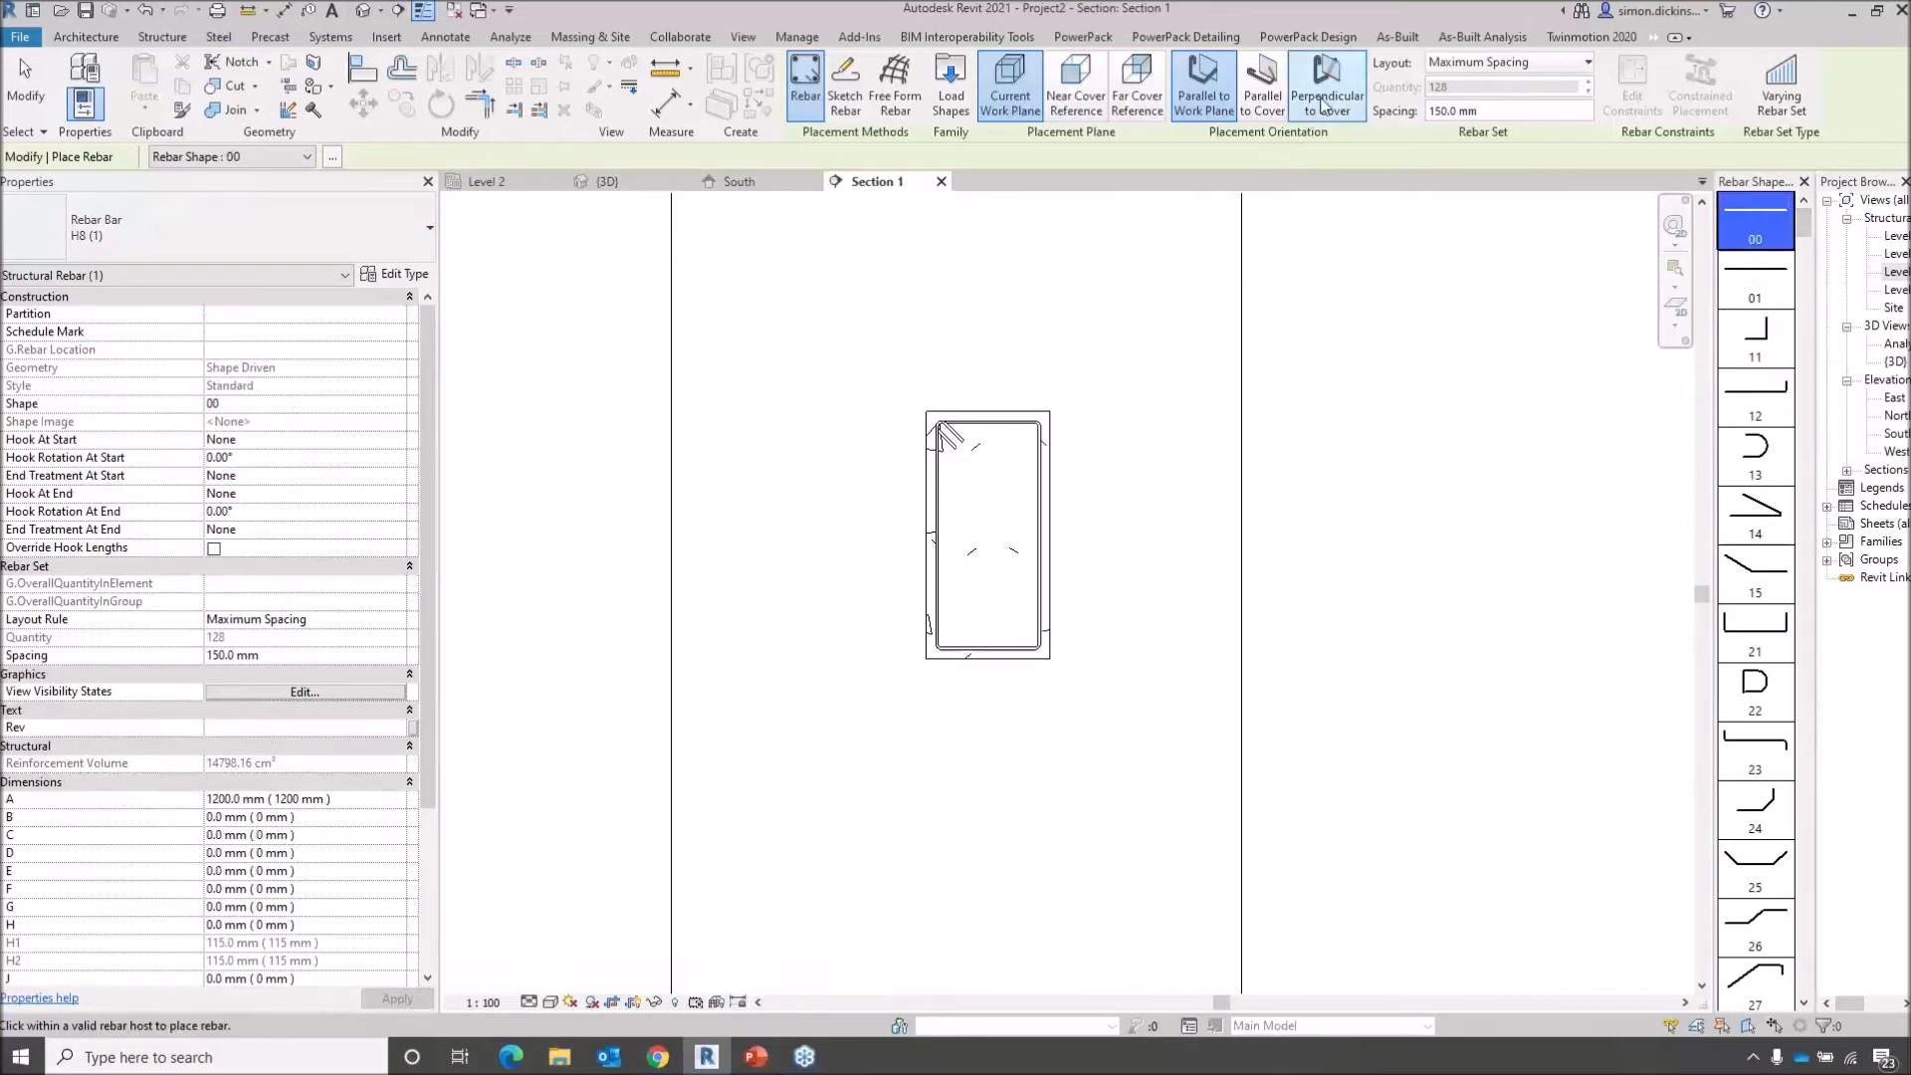
{"action": "left_click", "coordinate": [1327, 84]}
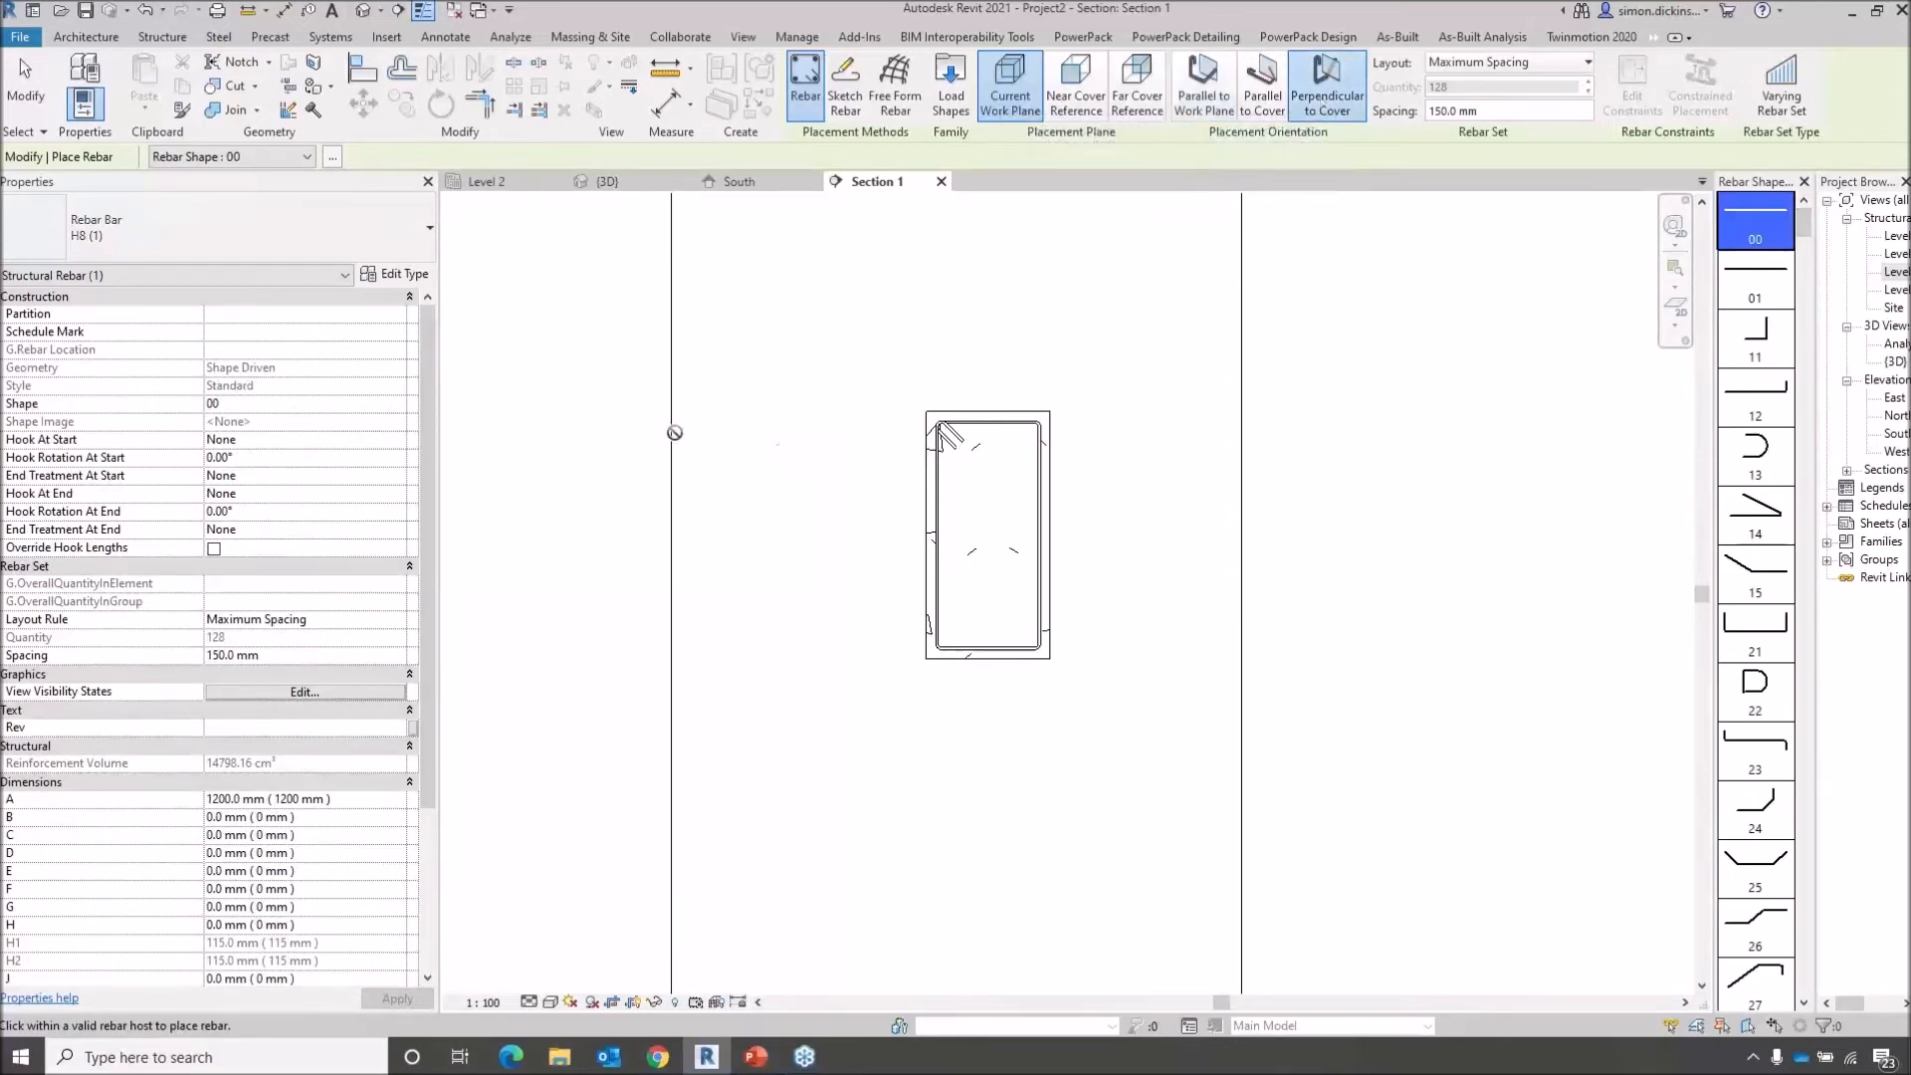
{"action": "left_click", "coordinate": [301, 619]}
{"action": "left_click", "coordinate": [397, 620]}
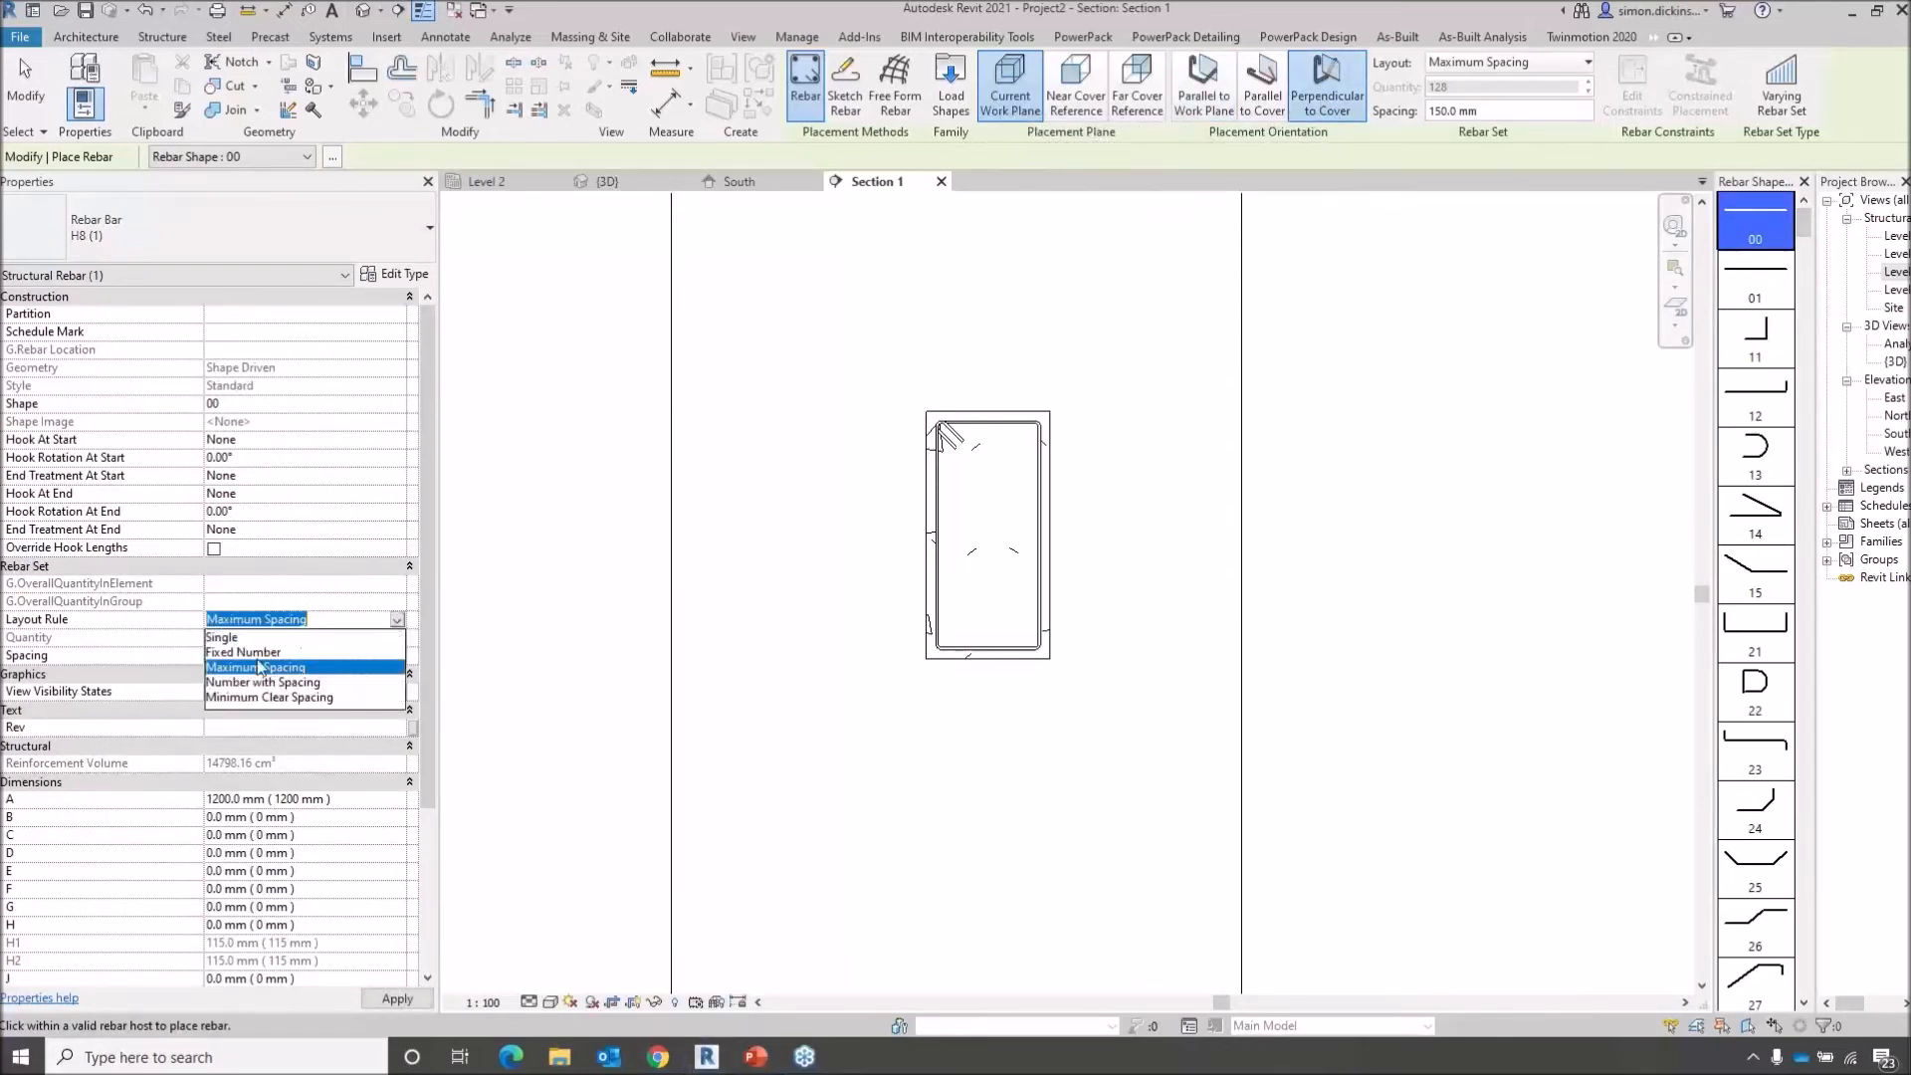
{"action": "left_click", "coordinate": [243, 653]}
{"action": "left_click", "coordinate": [278, 639]}
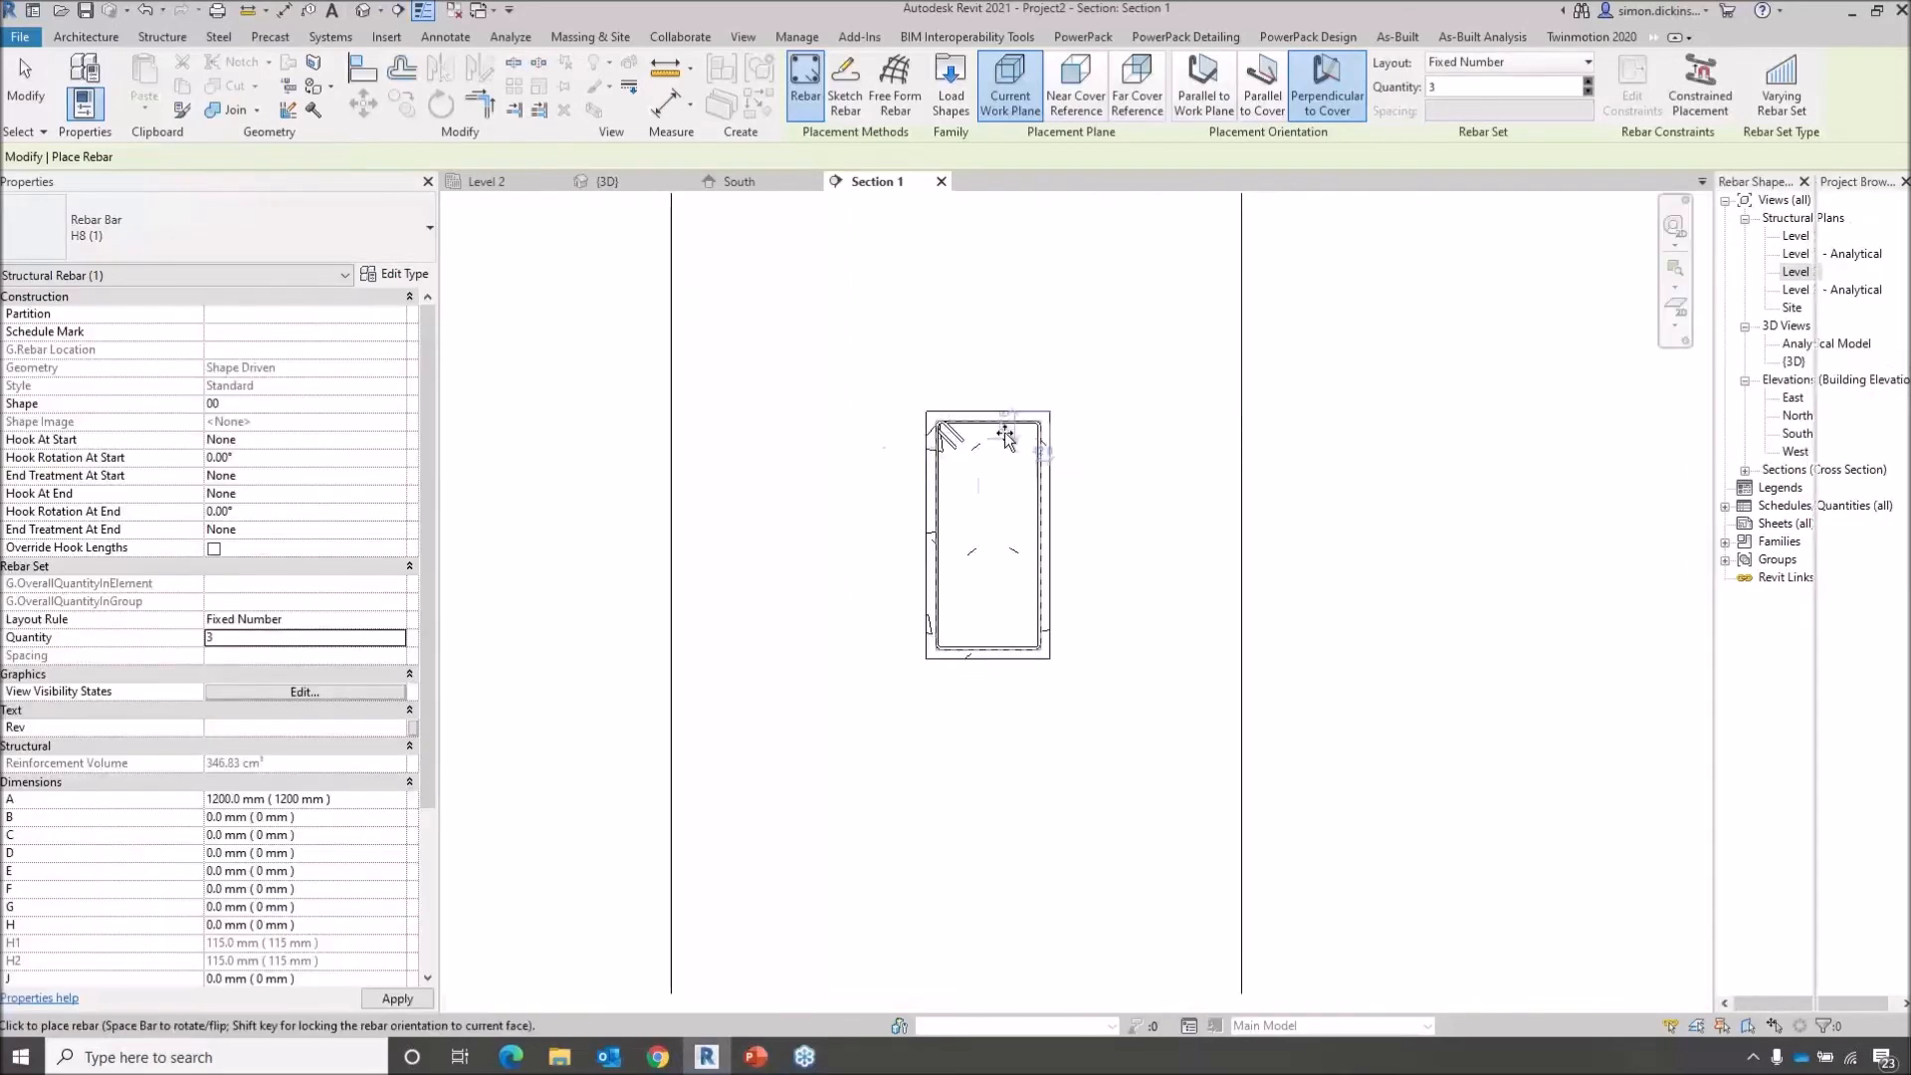
Place the three-bar straight sets inside the stirrup along the beam section's top and bottom edges, and end rebar placement
{"action": "scroll", "coordinate": [975, 430], "scroll_direction": "up", "scroll_amount": 5}
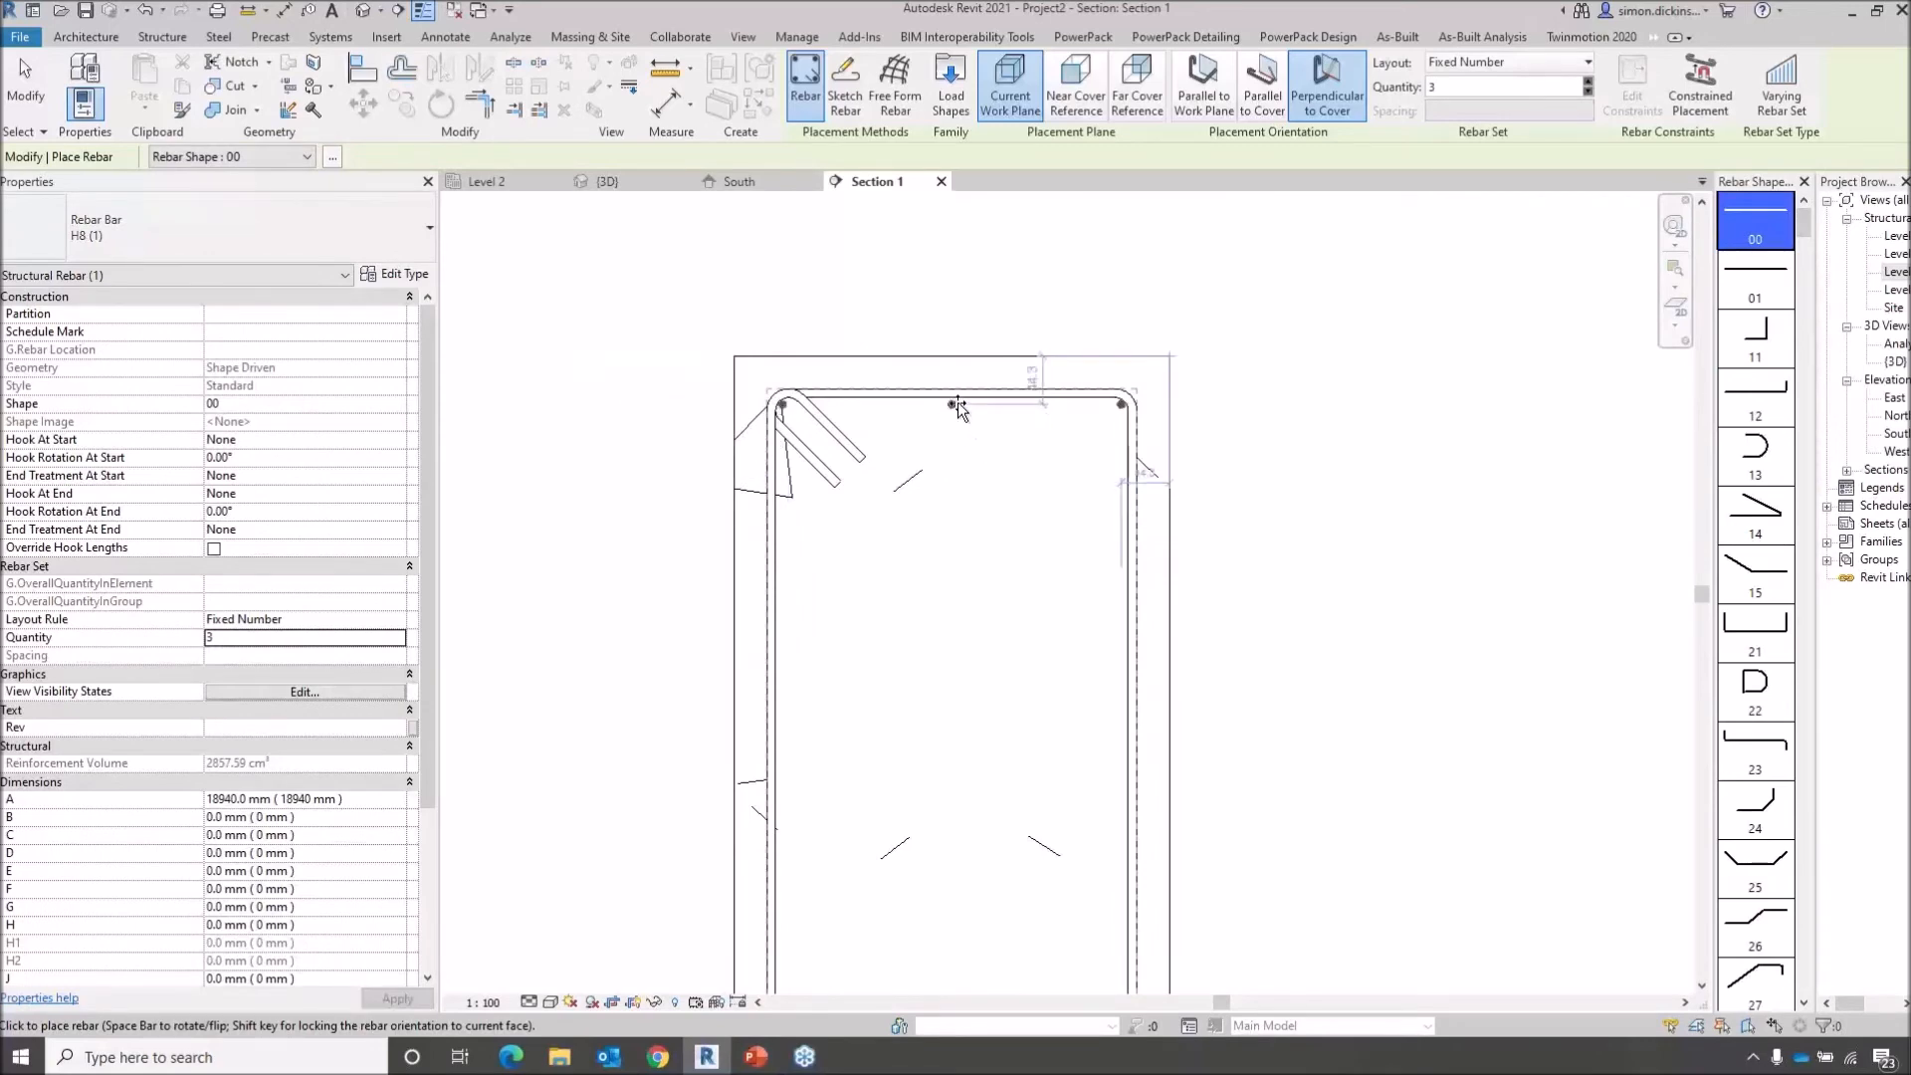
{"action": "scroll", "coordinate": [958, 402], "scroll_direction": "down", "scroll_amount": 4}
{"action": "middle_click_drag", "start_coordinate": [973, 674], "coordinate": [981, 444]}
{"action": "scroll", "coordinate": [964, 626], "scroll_direction": "up", "scroll_amount": 3}
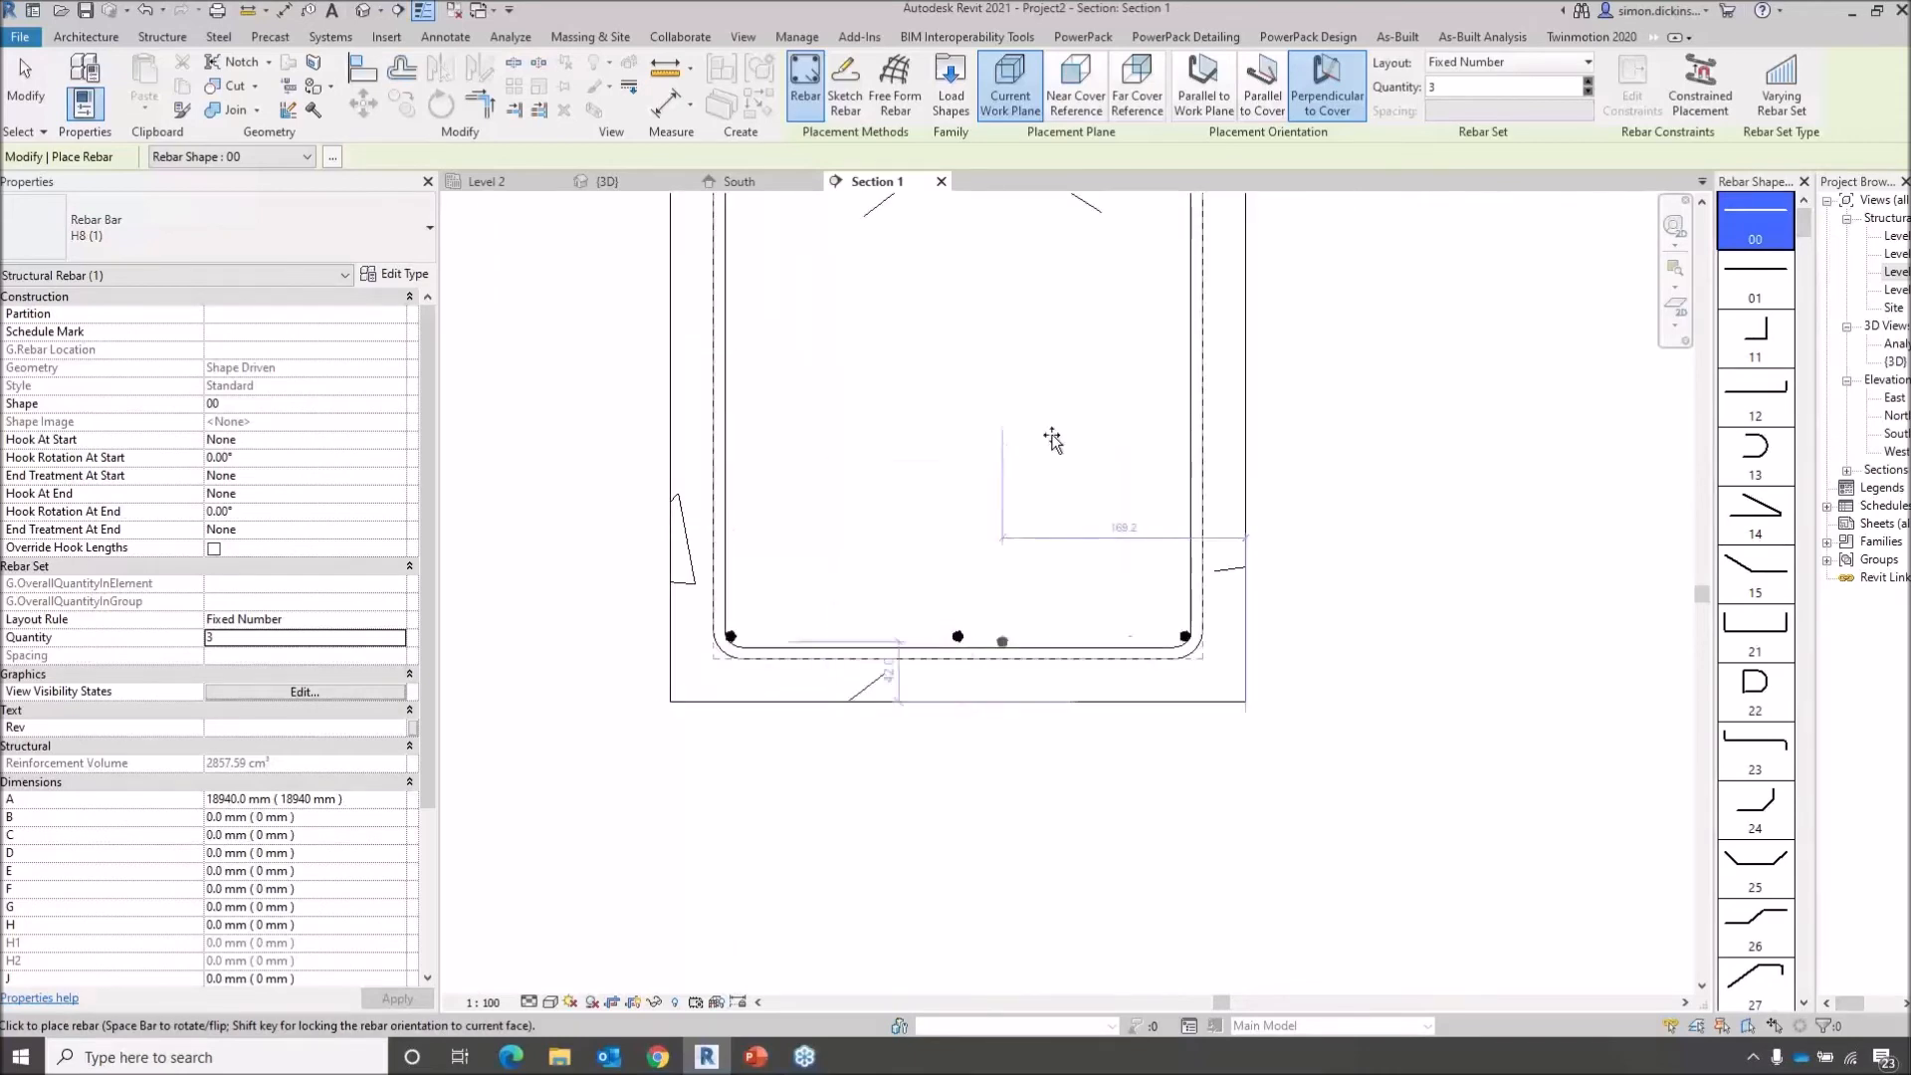
{"action": "scroll", "coordinate": [1463, 452], "scroll_direction": "down", "scroll_amount": 5}
{"action": "middle_click_drag", "start_coordinate": [1463, 452], "coordinate": [1273, 641]}
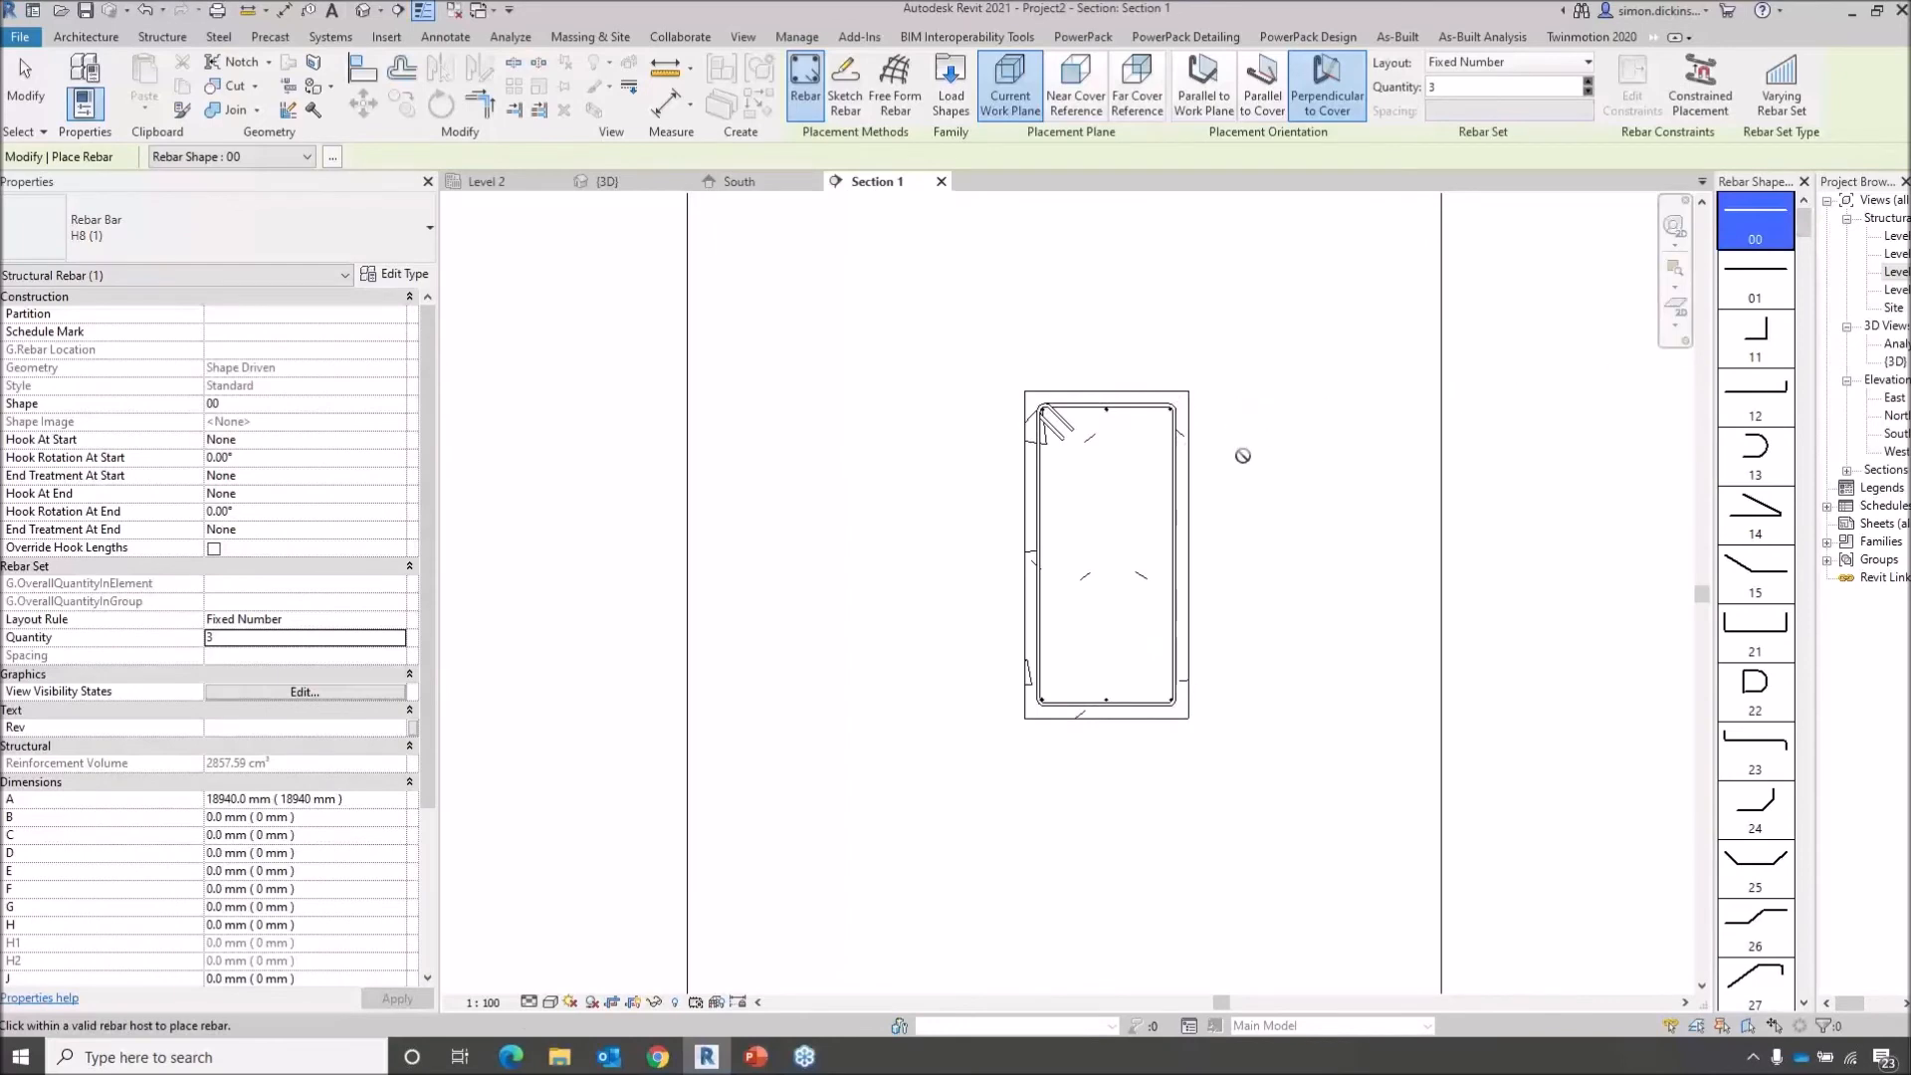
{"action": "key", "text": "Escape"}
{"action": "key", "text": "Escape"}
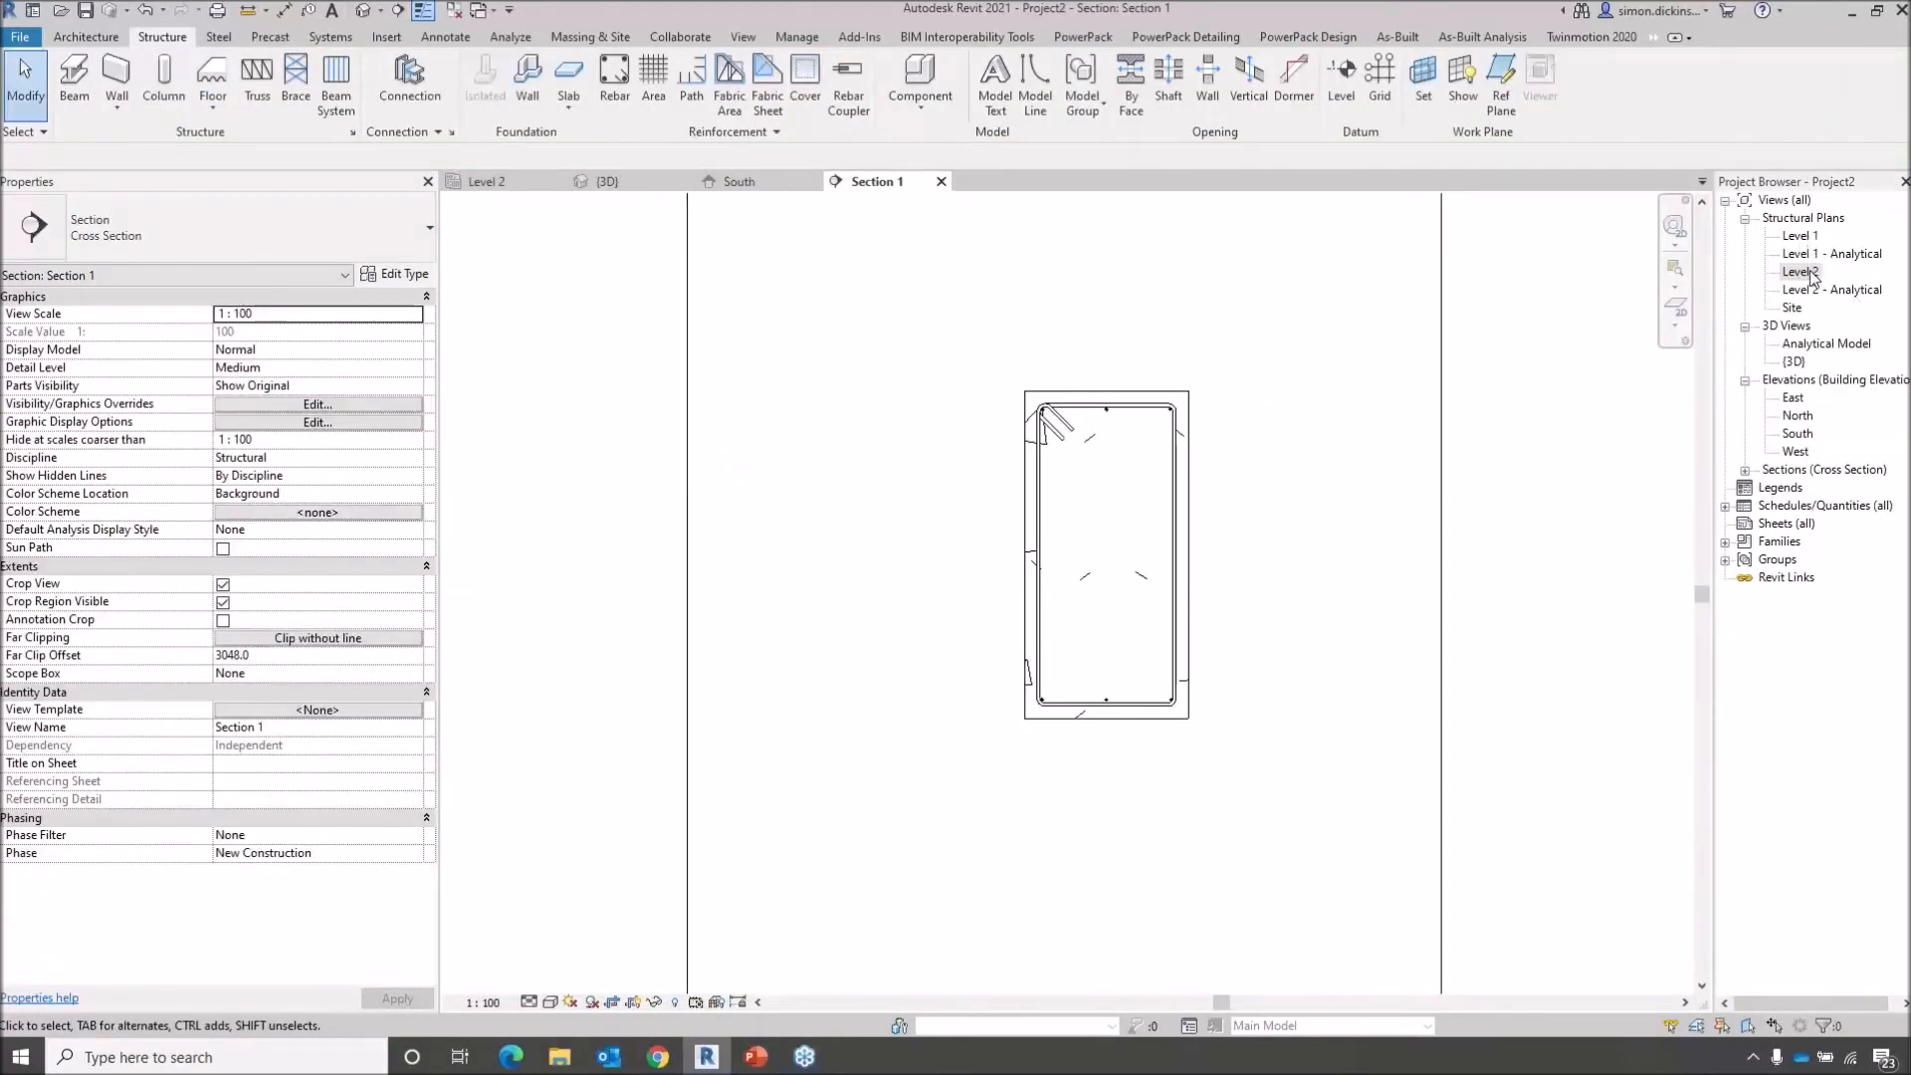
In the Level 2 plan, draw a longitudinal section just below the new beam, spanning its full length and looking towards it
{"action": "double_click", "coordinate": [1802, 272]}
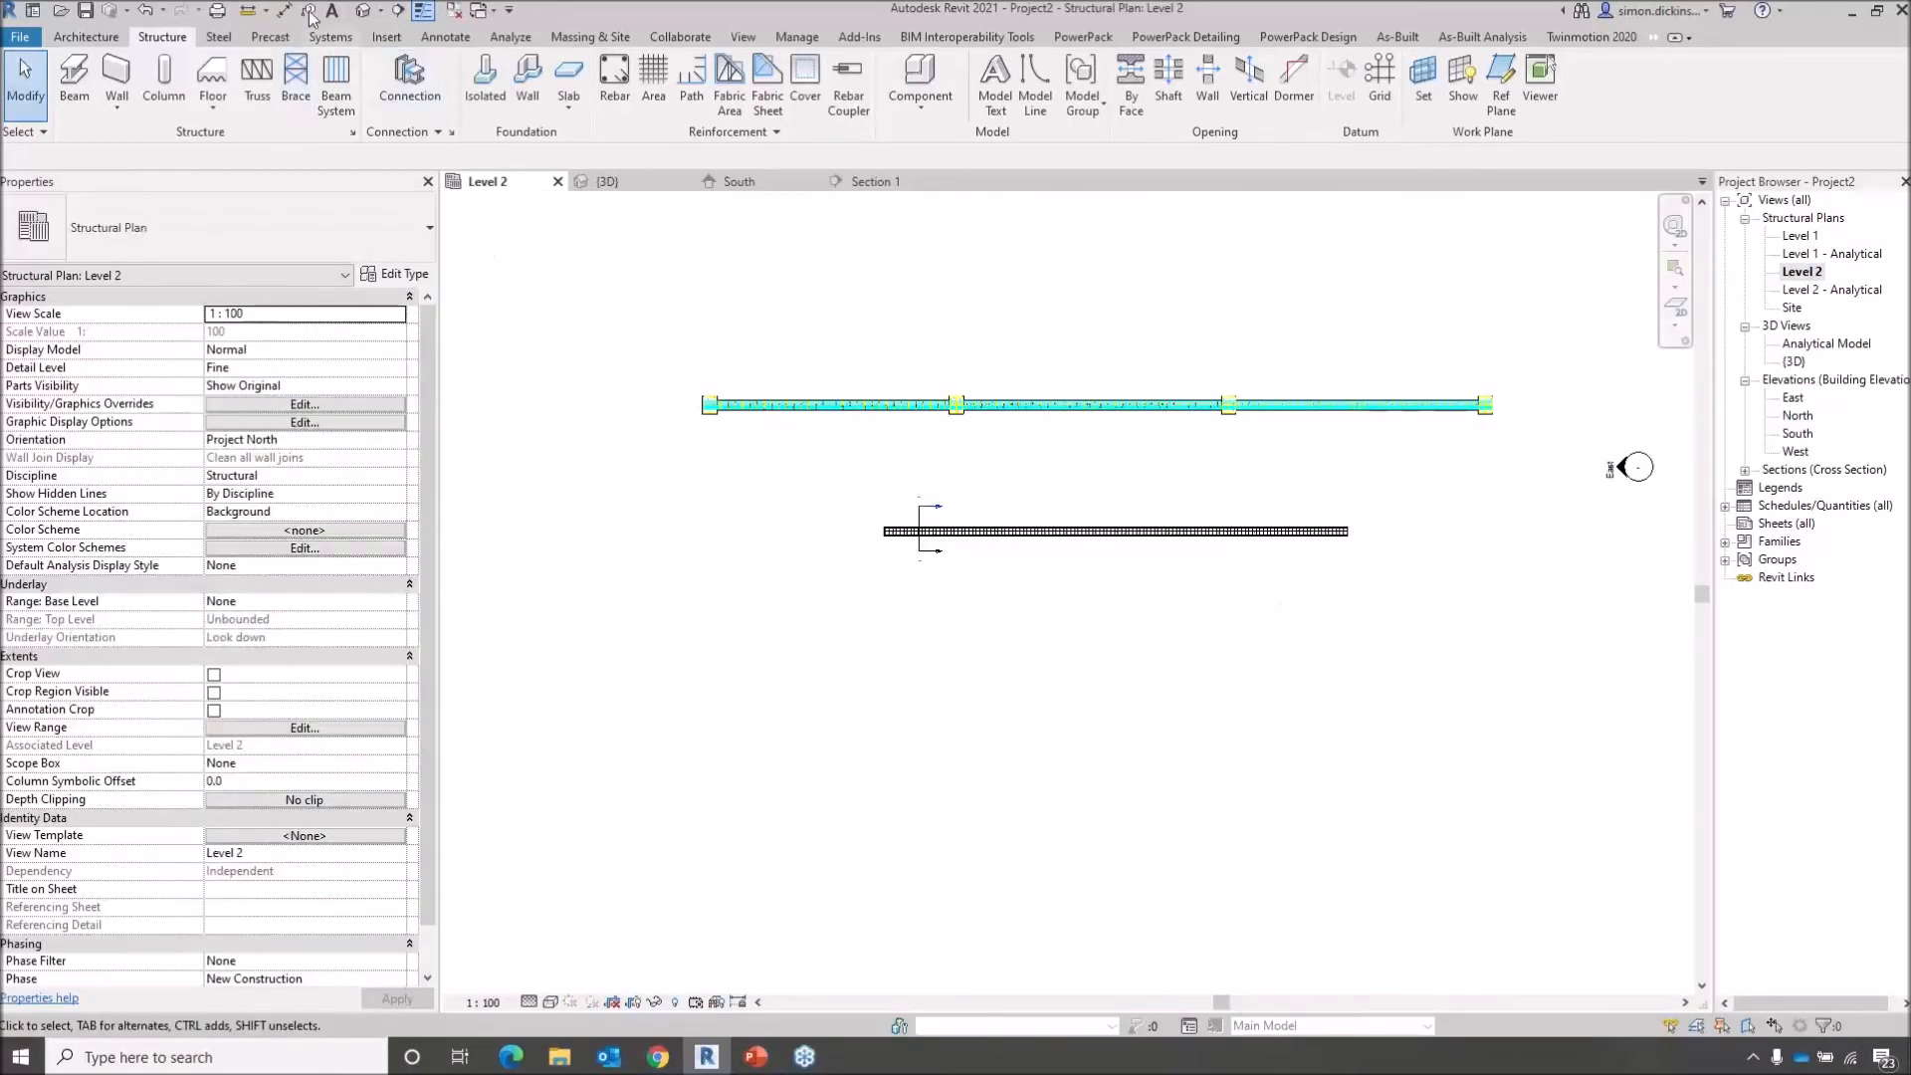
{"action": "left_click", "coordinate": [397, 10]}
{"action": "left_click", "coordinate": [866, 555]}
{"action": "left_click", "coordinate": [1365, 554]}
{"action": "key", "text": "Escape"}
{"action": "key", "text": "Escape"}
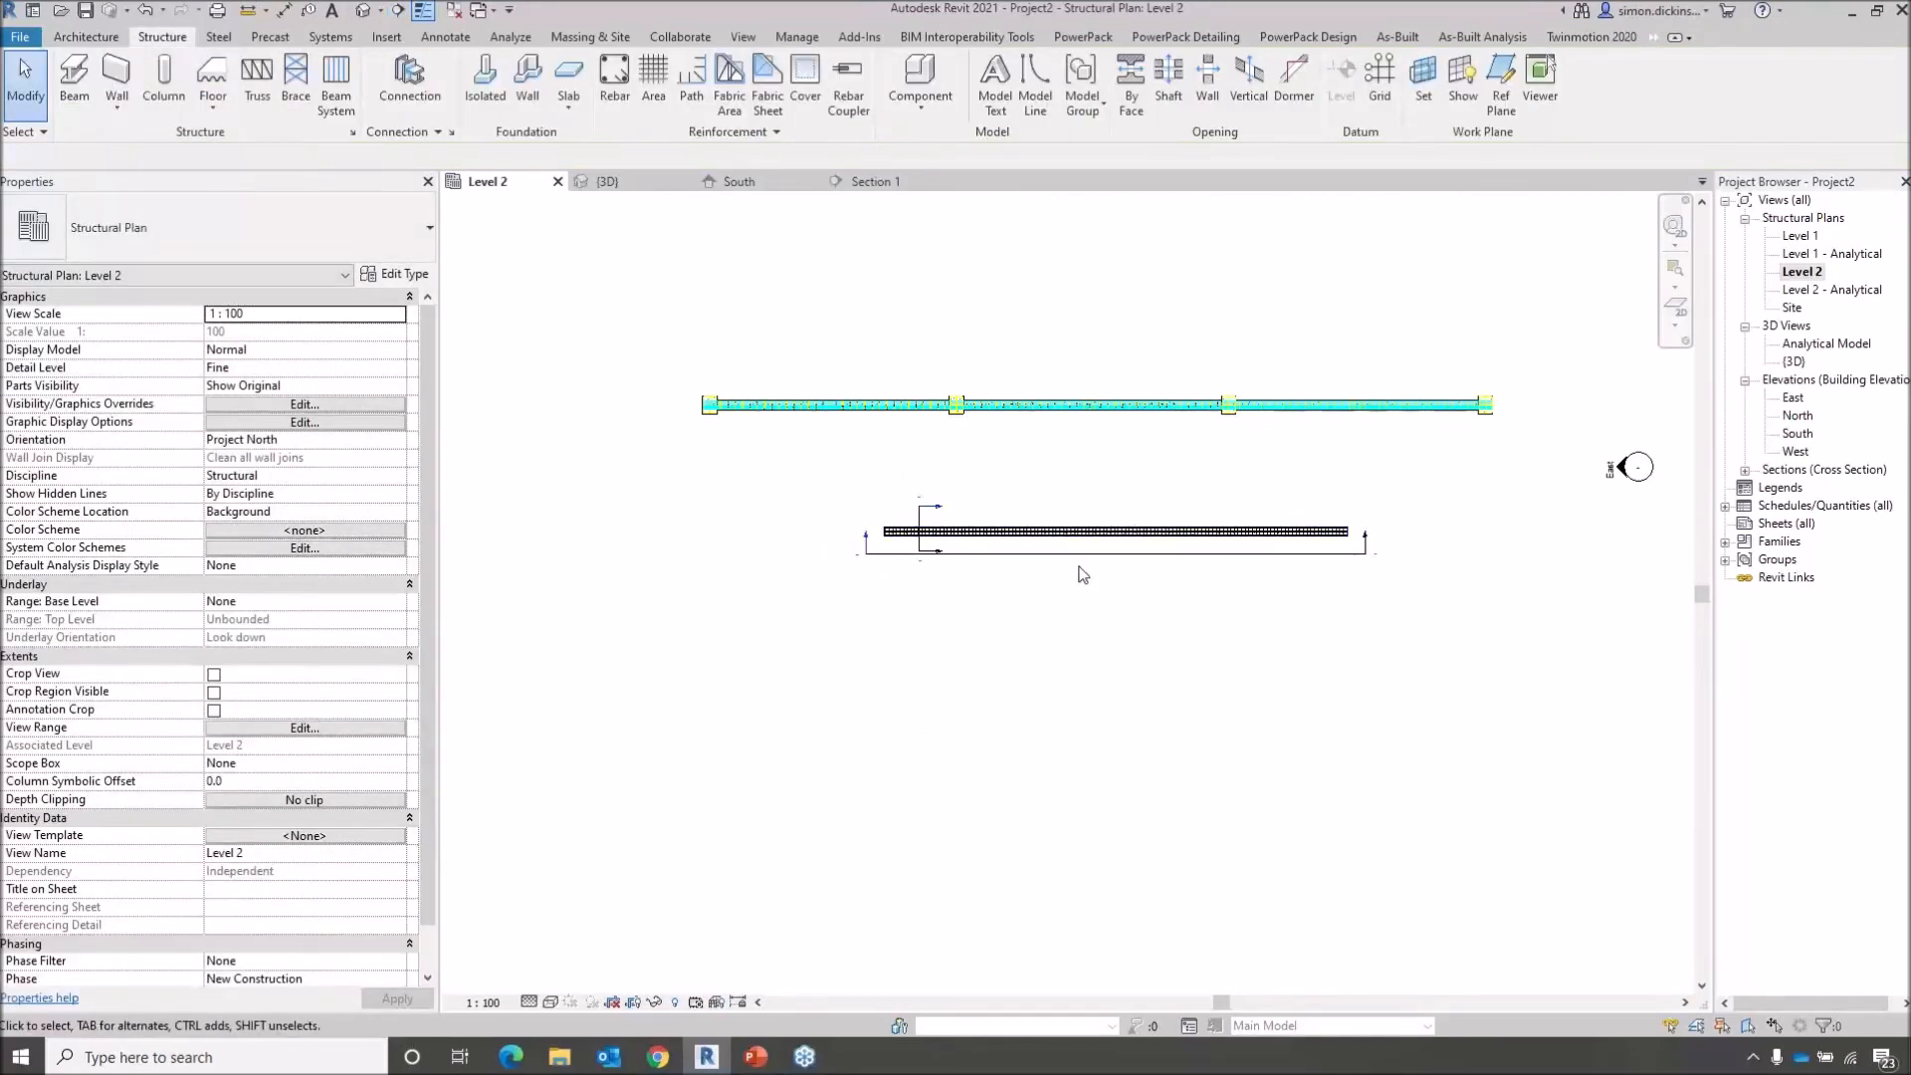
Open the new longitudinal section view of the beam and set its detail level to Fine
{"action": "scroll", "coordinate": [985, 587], "scroll_direction": "up", "scroll_amount": 4}
{"action": "middle_click_drag", "start_coordinate": [1183, 588], "coordinate": [1178, 585]}
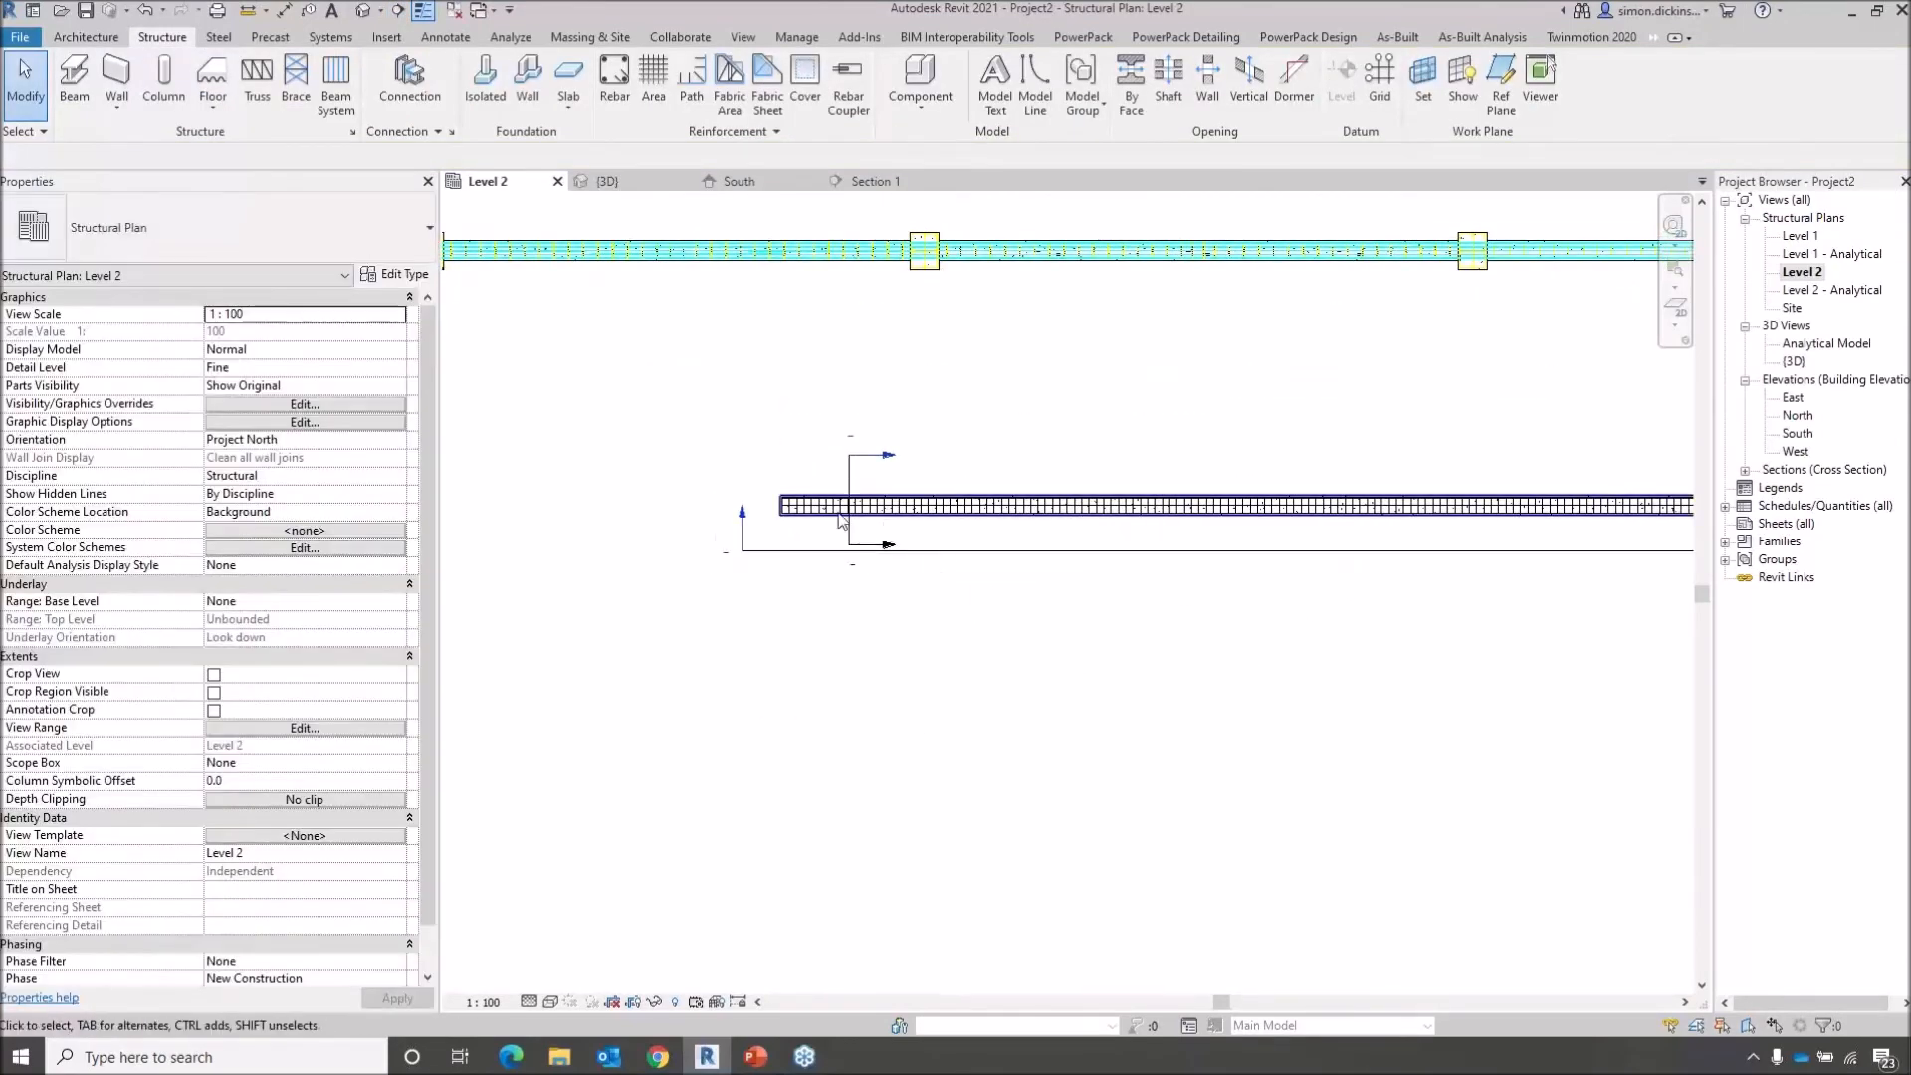
{"action": "double_click", "coordinate": [740, 518]}
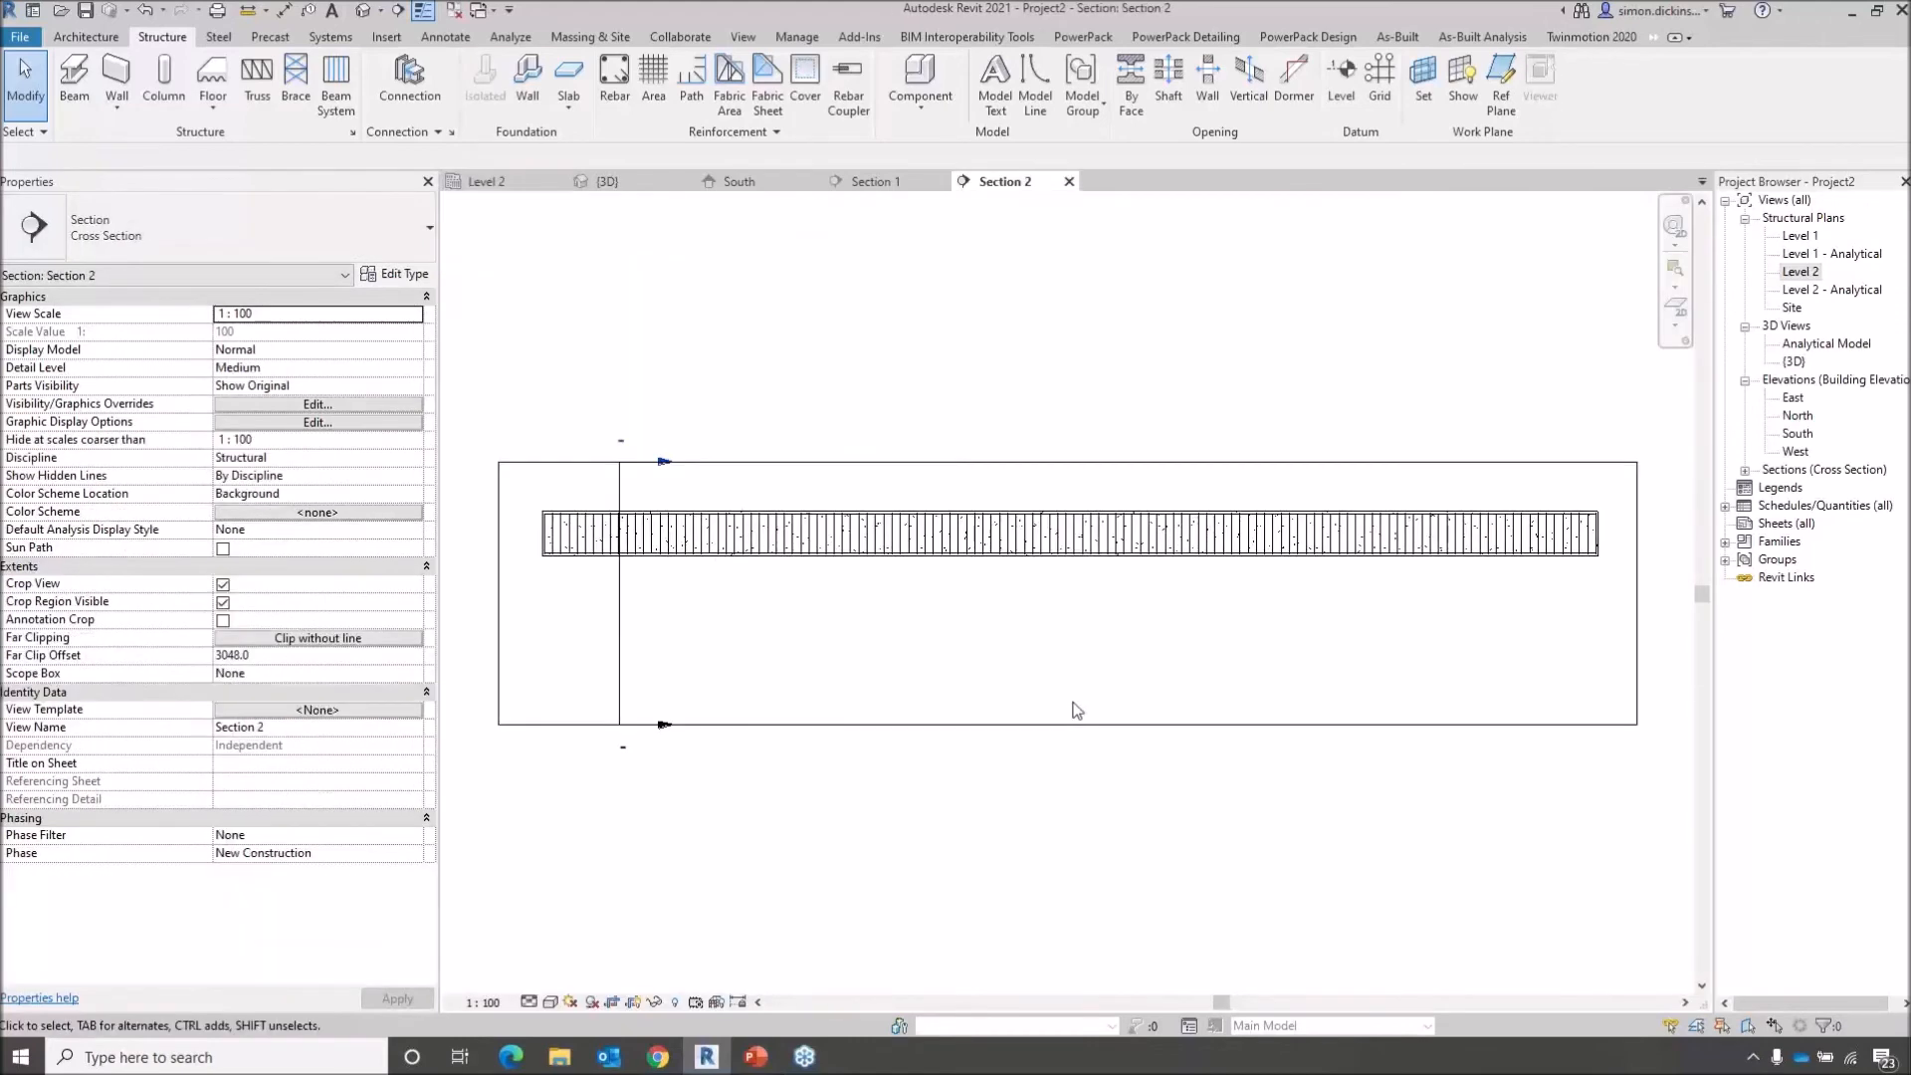
{"action": "middle_click_drag", "start_coordinate": [1047, 677], "coordinate": [1093, 668]}
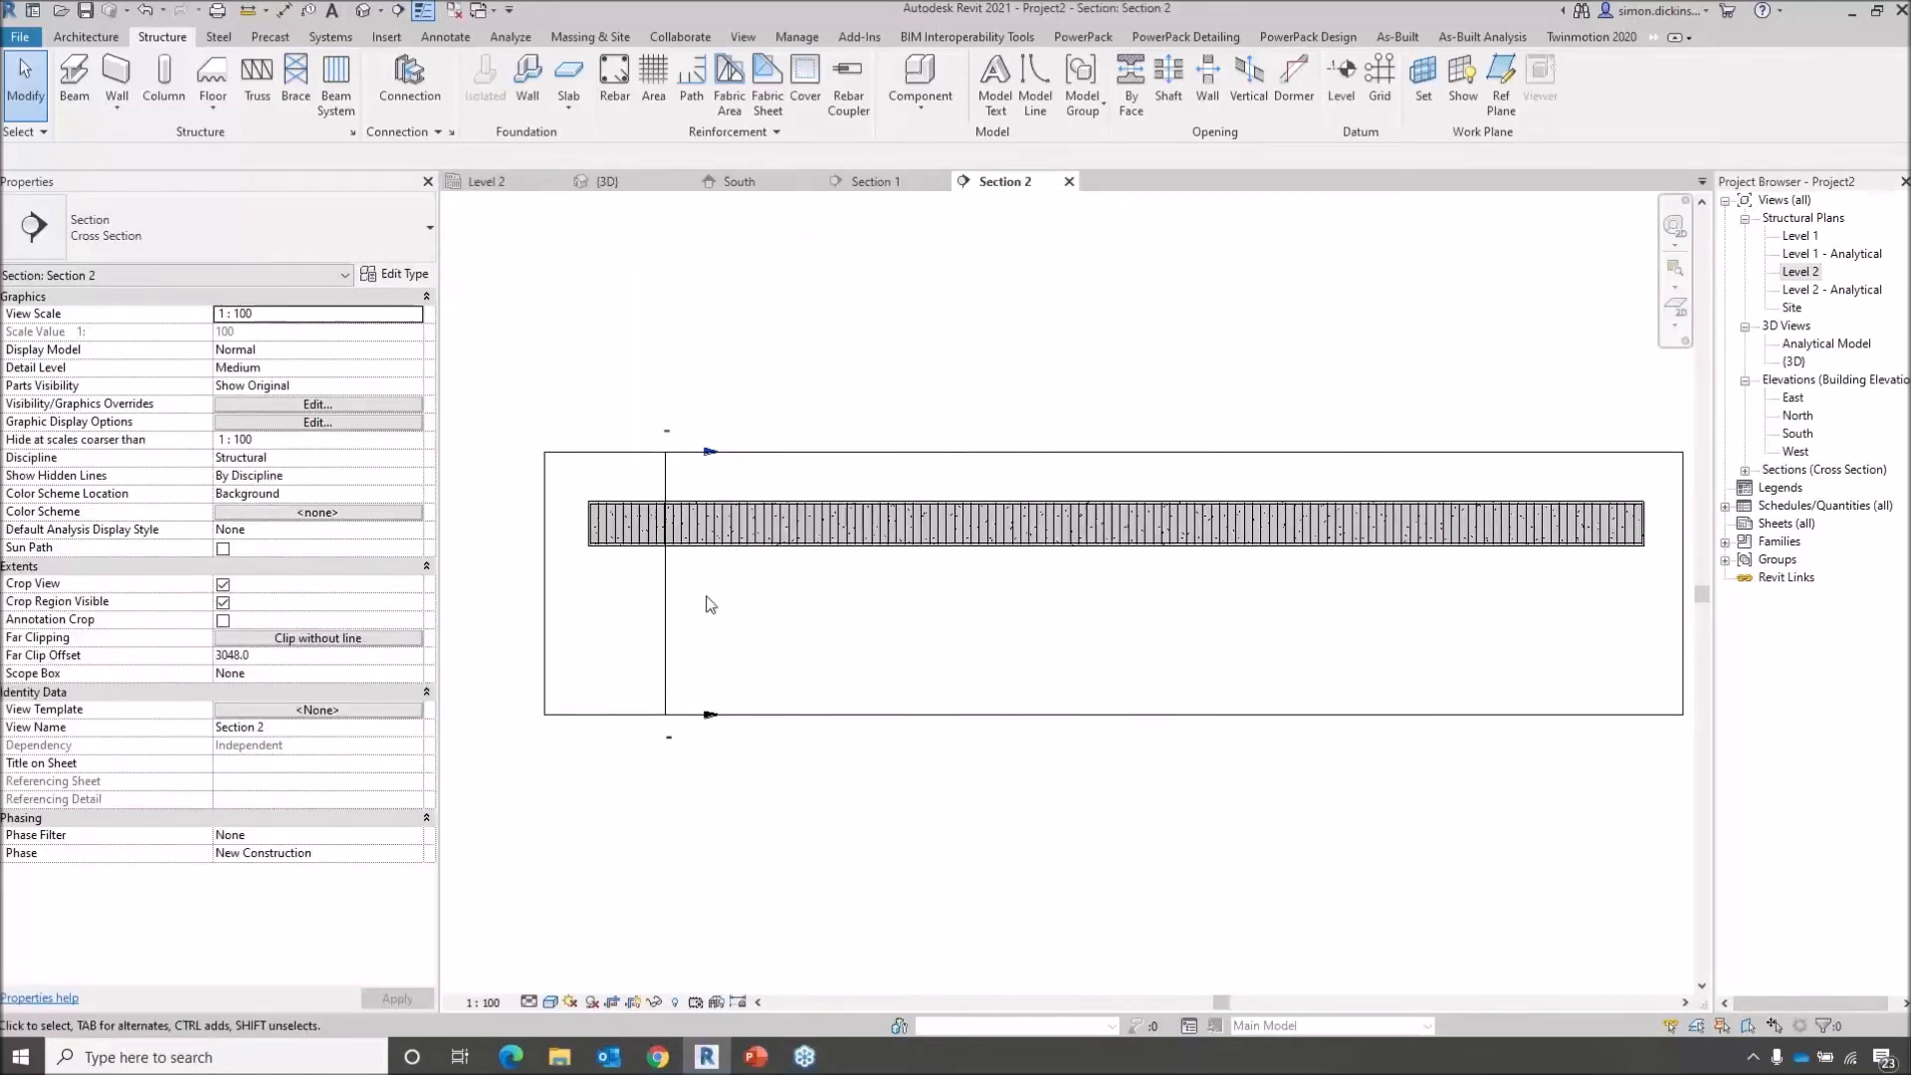
{"action": "scroll", "coordinate": [680, 596], "scroll_direction": "up", "scroll_amount": 6}
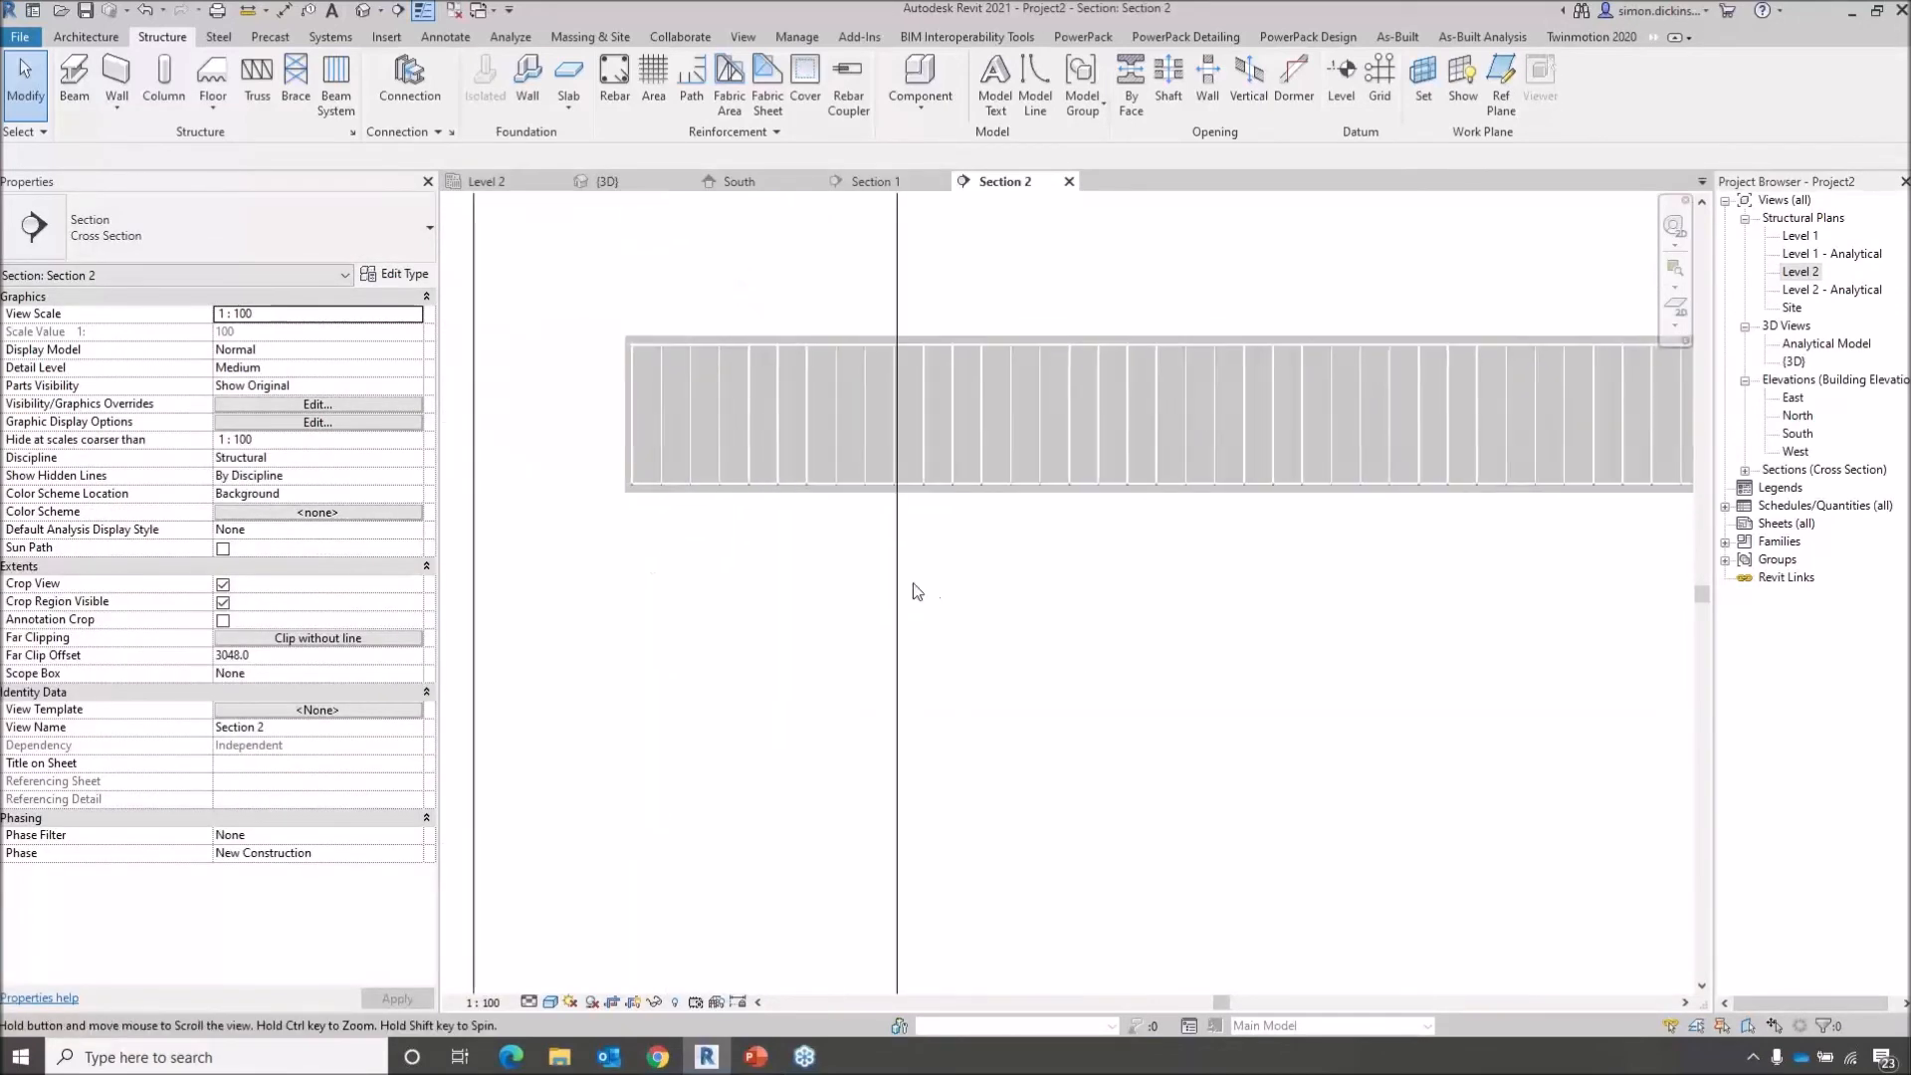
{"action": "left_click", "coordinate": [506, 1006]}
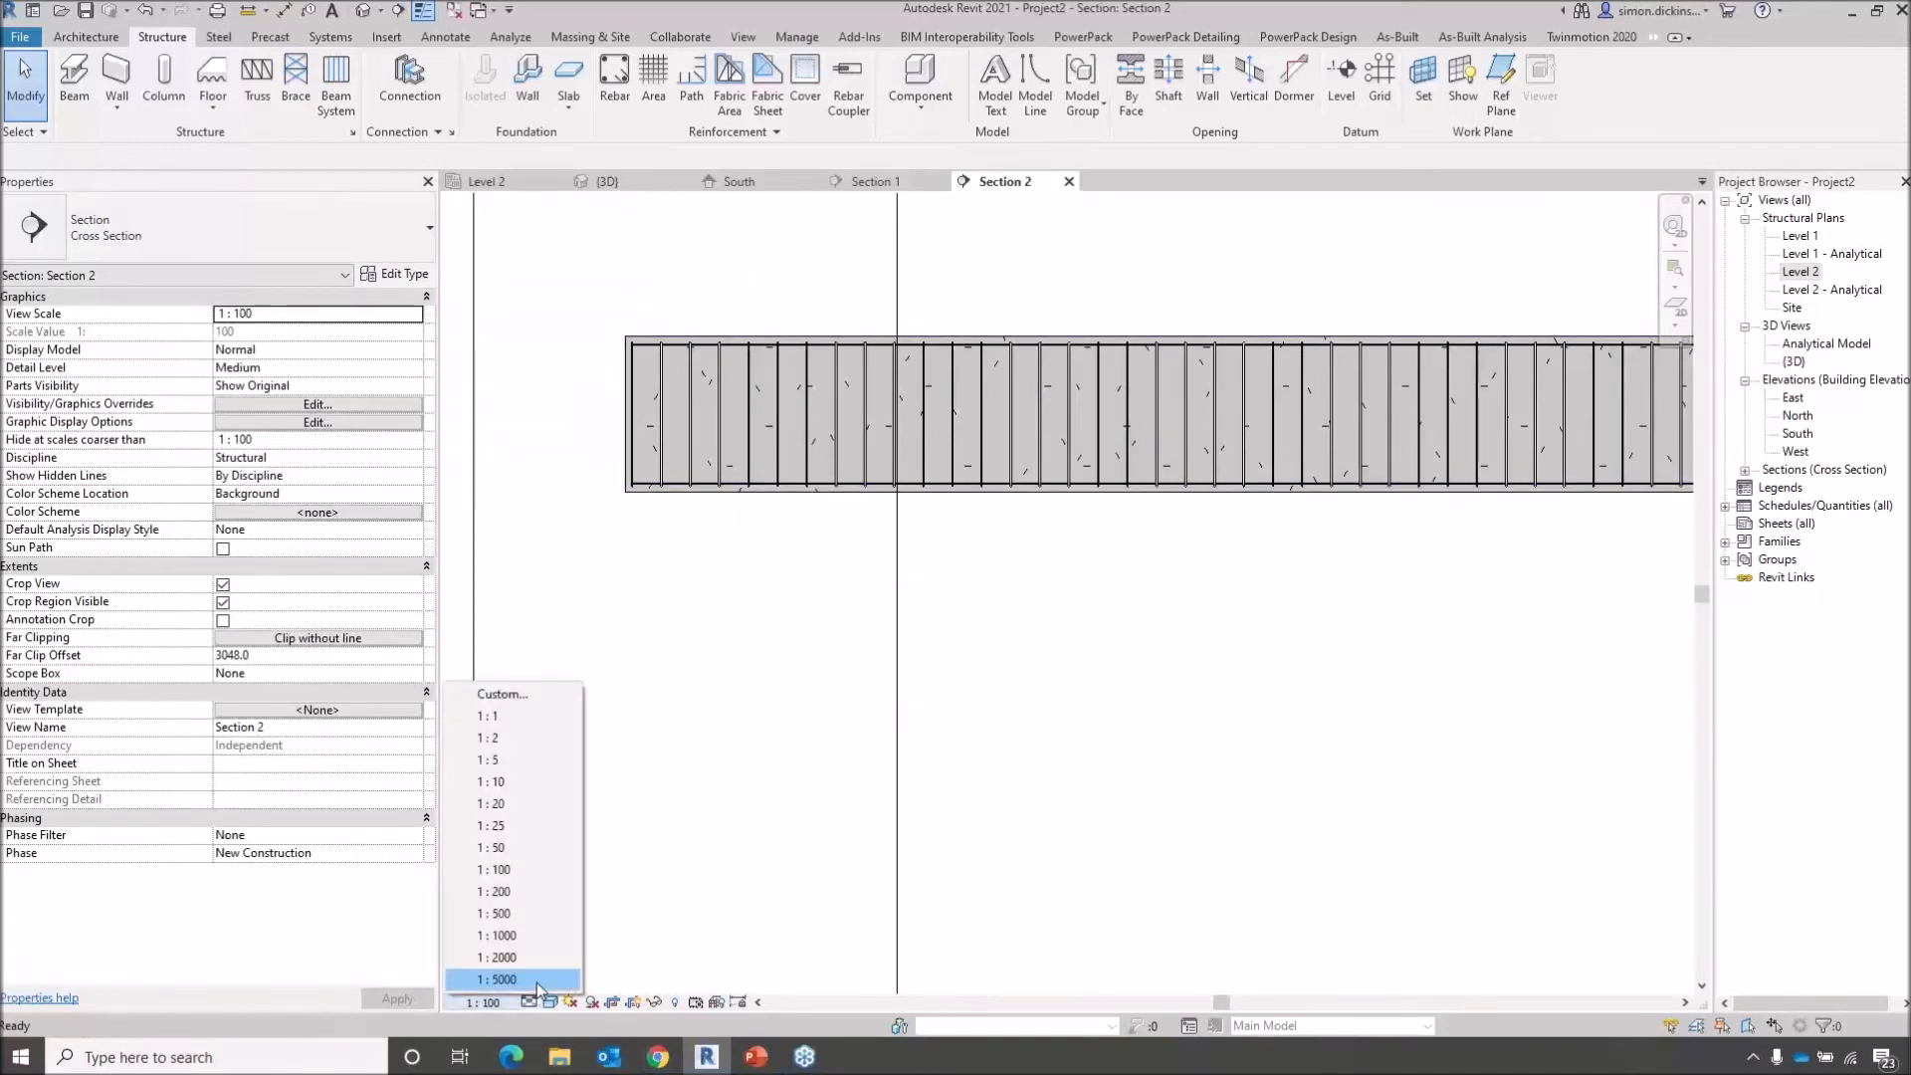
{"action": "left_click", "coordinate": [529, 1002]}
{"action": "left_click", "coordinate": [549, 979]}
{"action": "scroll", "coordinate": [1101, 559], "scroll_direction": "up", "scroll_amount": 5}
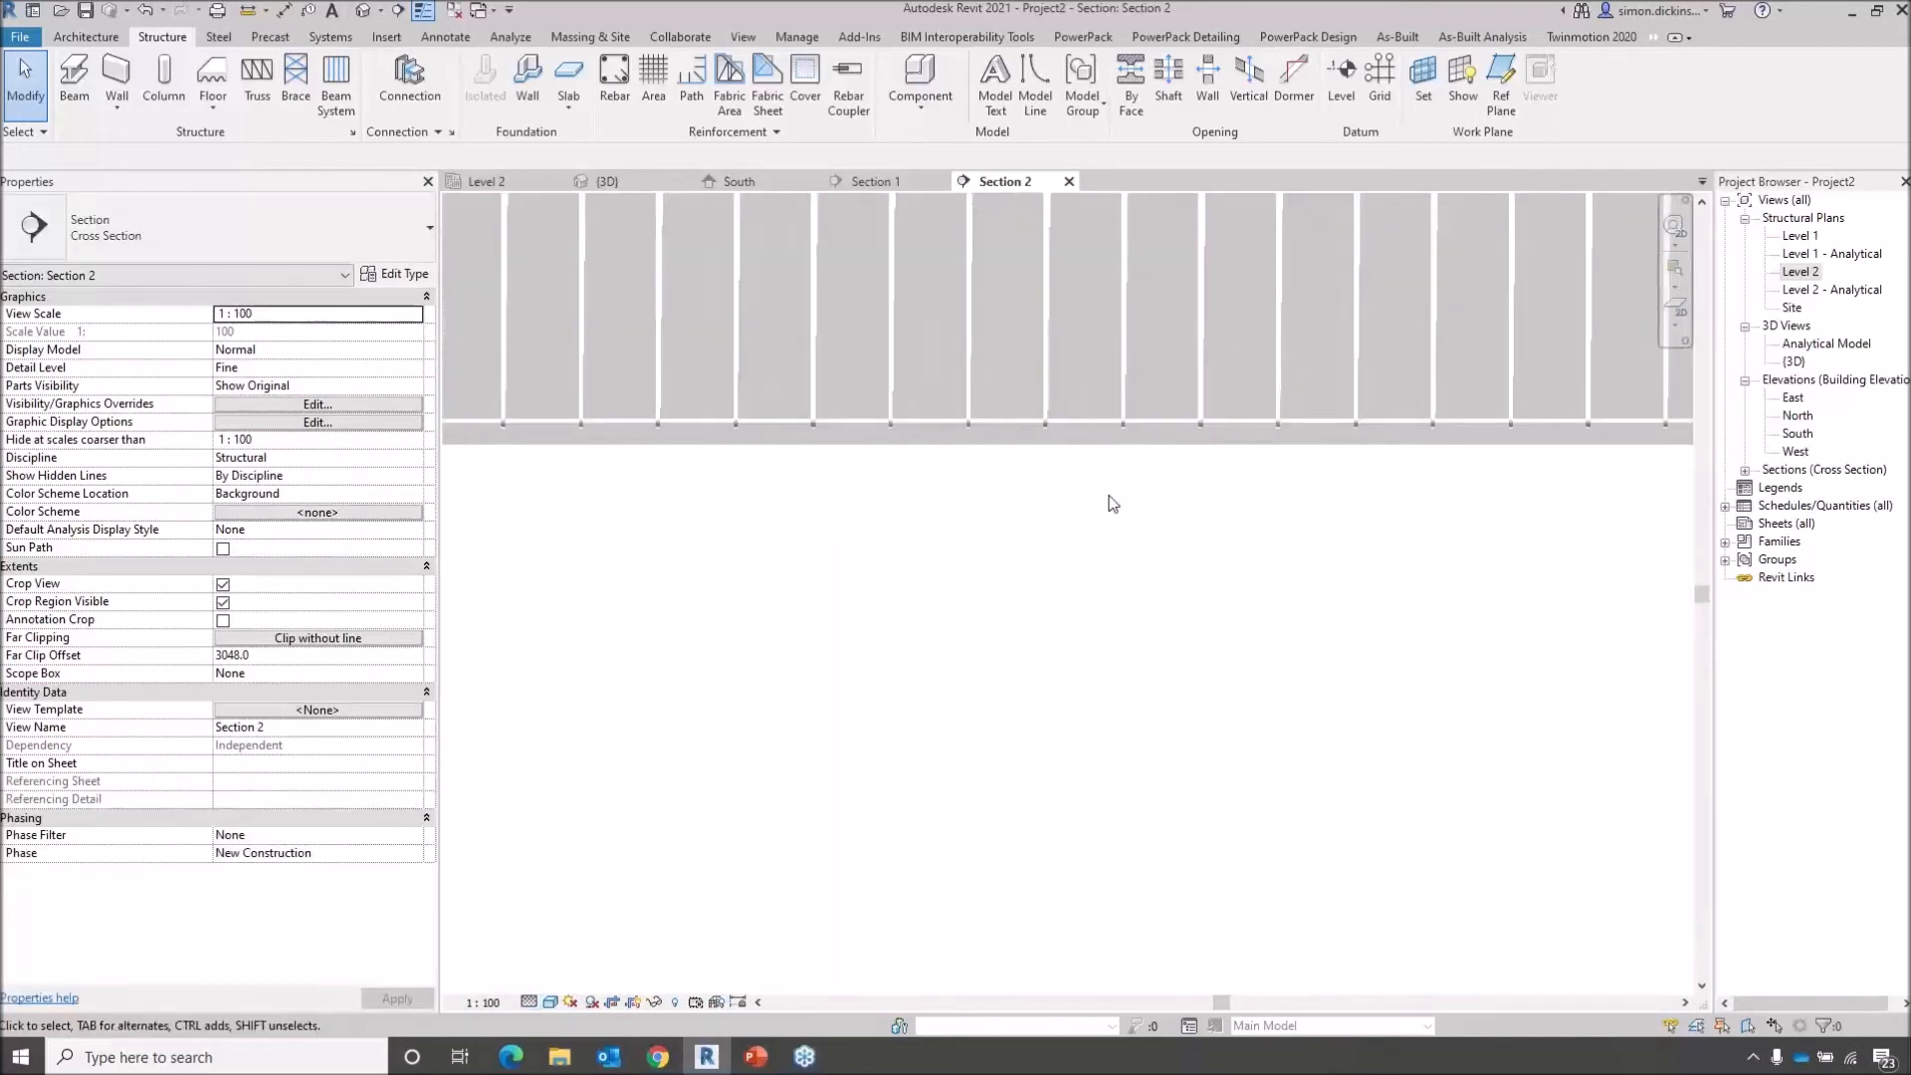
{"action": "scroll", "coordinate": [1113, 503], "scroll_direction": "down", "scroll_amount": 5}
In the Level 2 plan, draw a straight model line crossing the new beam perpendicularly, as a dividing line for its bars
{"action": "double_click", "coordinate": [1800, 272]}
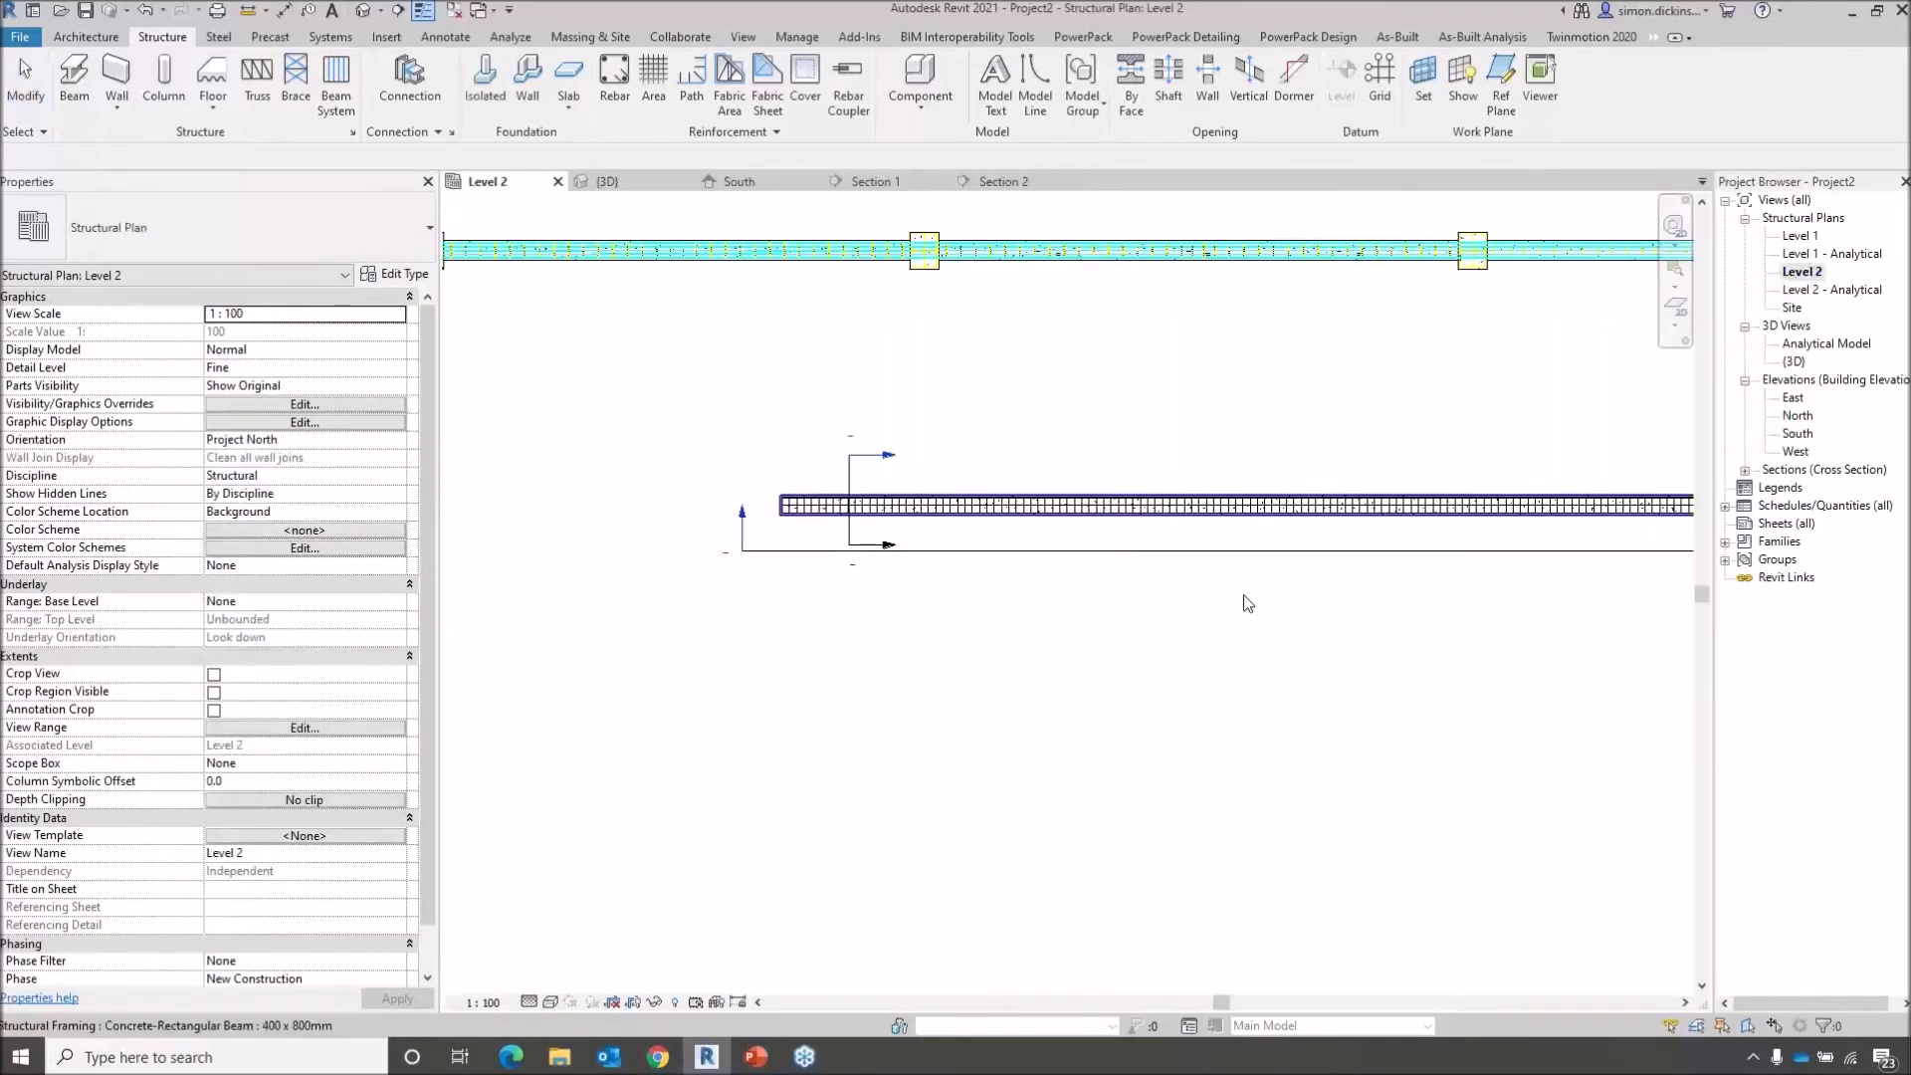
{"action": "middle_click_drag", "start_coordinate": [1175, 593], "coordinate": [947, 563]}
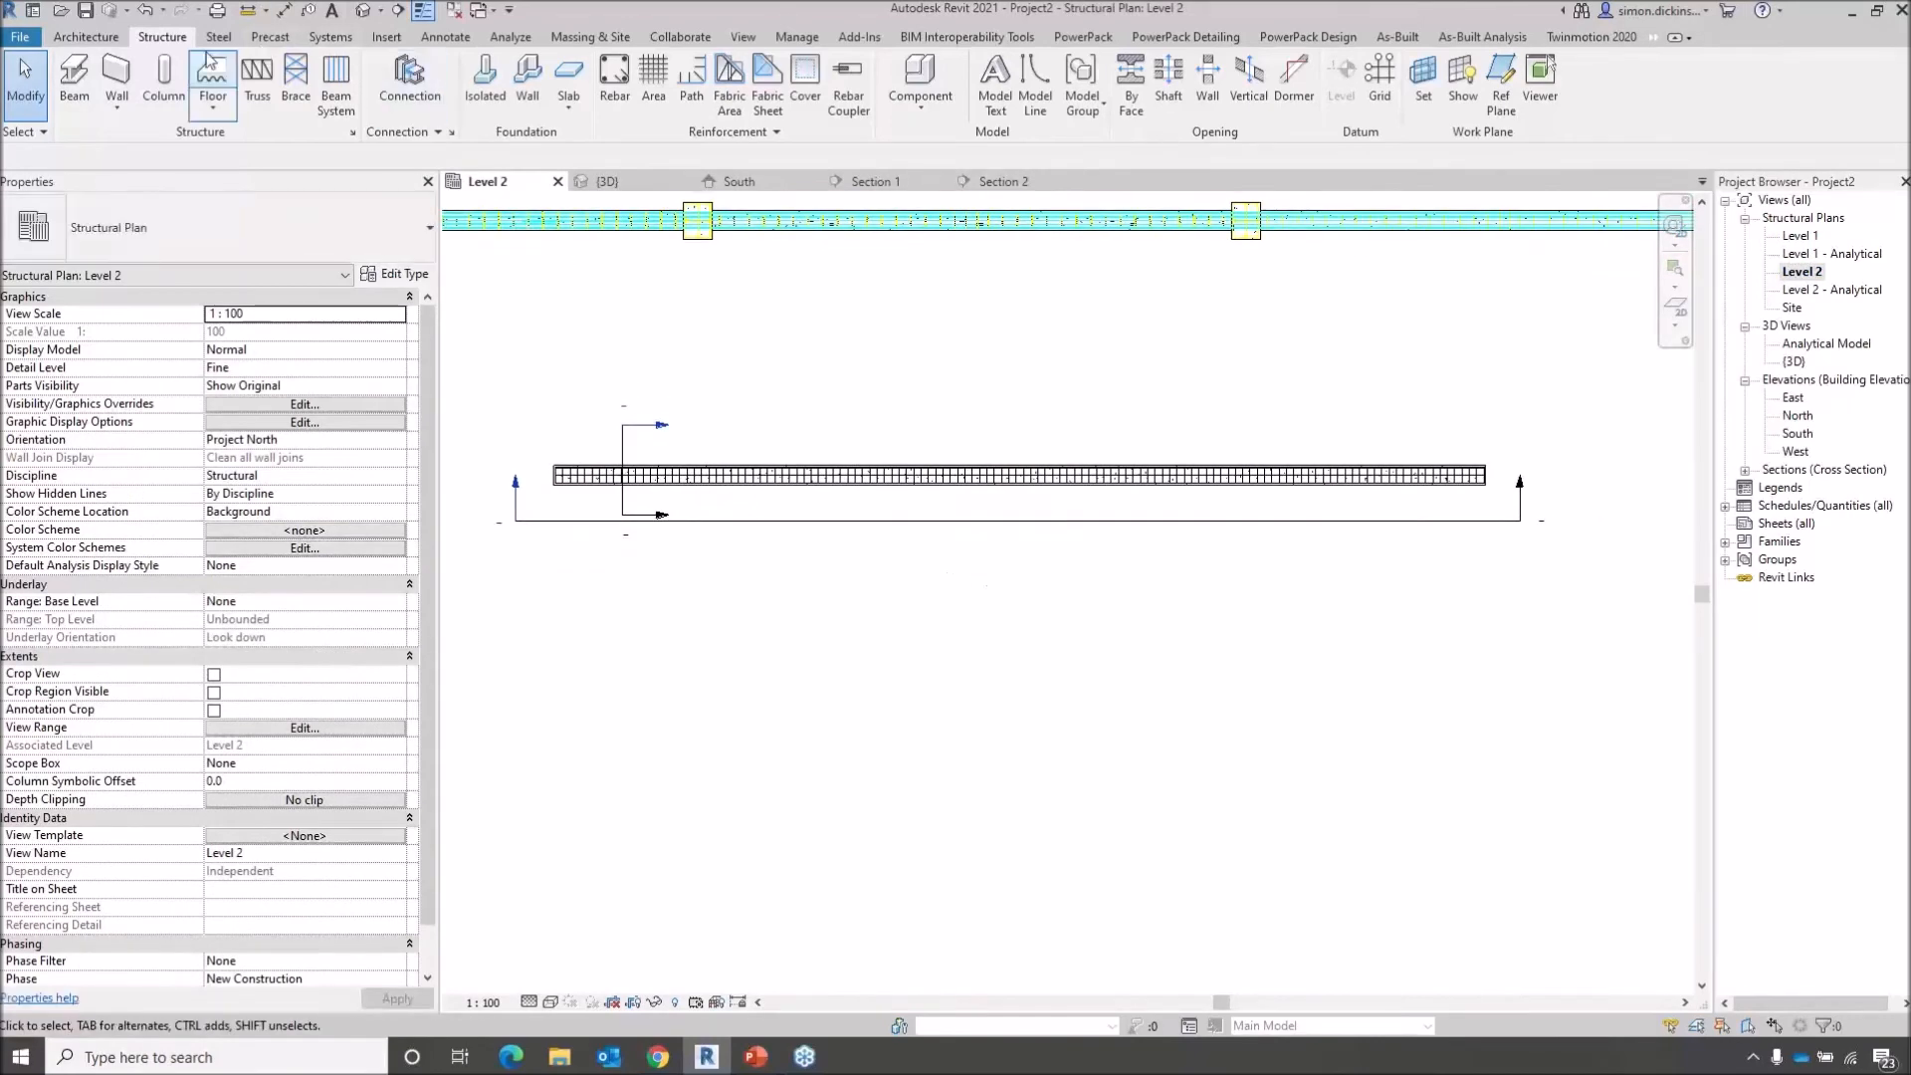
{"action": "left_click", "coordinate": [87, 37]}
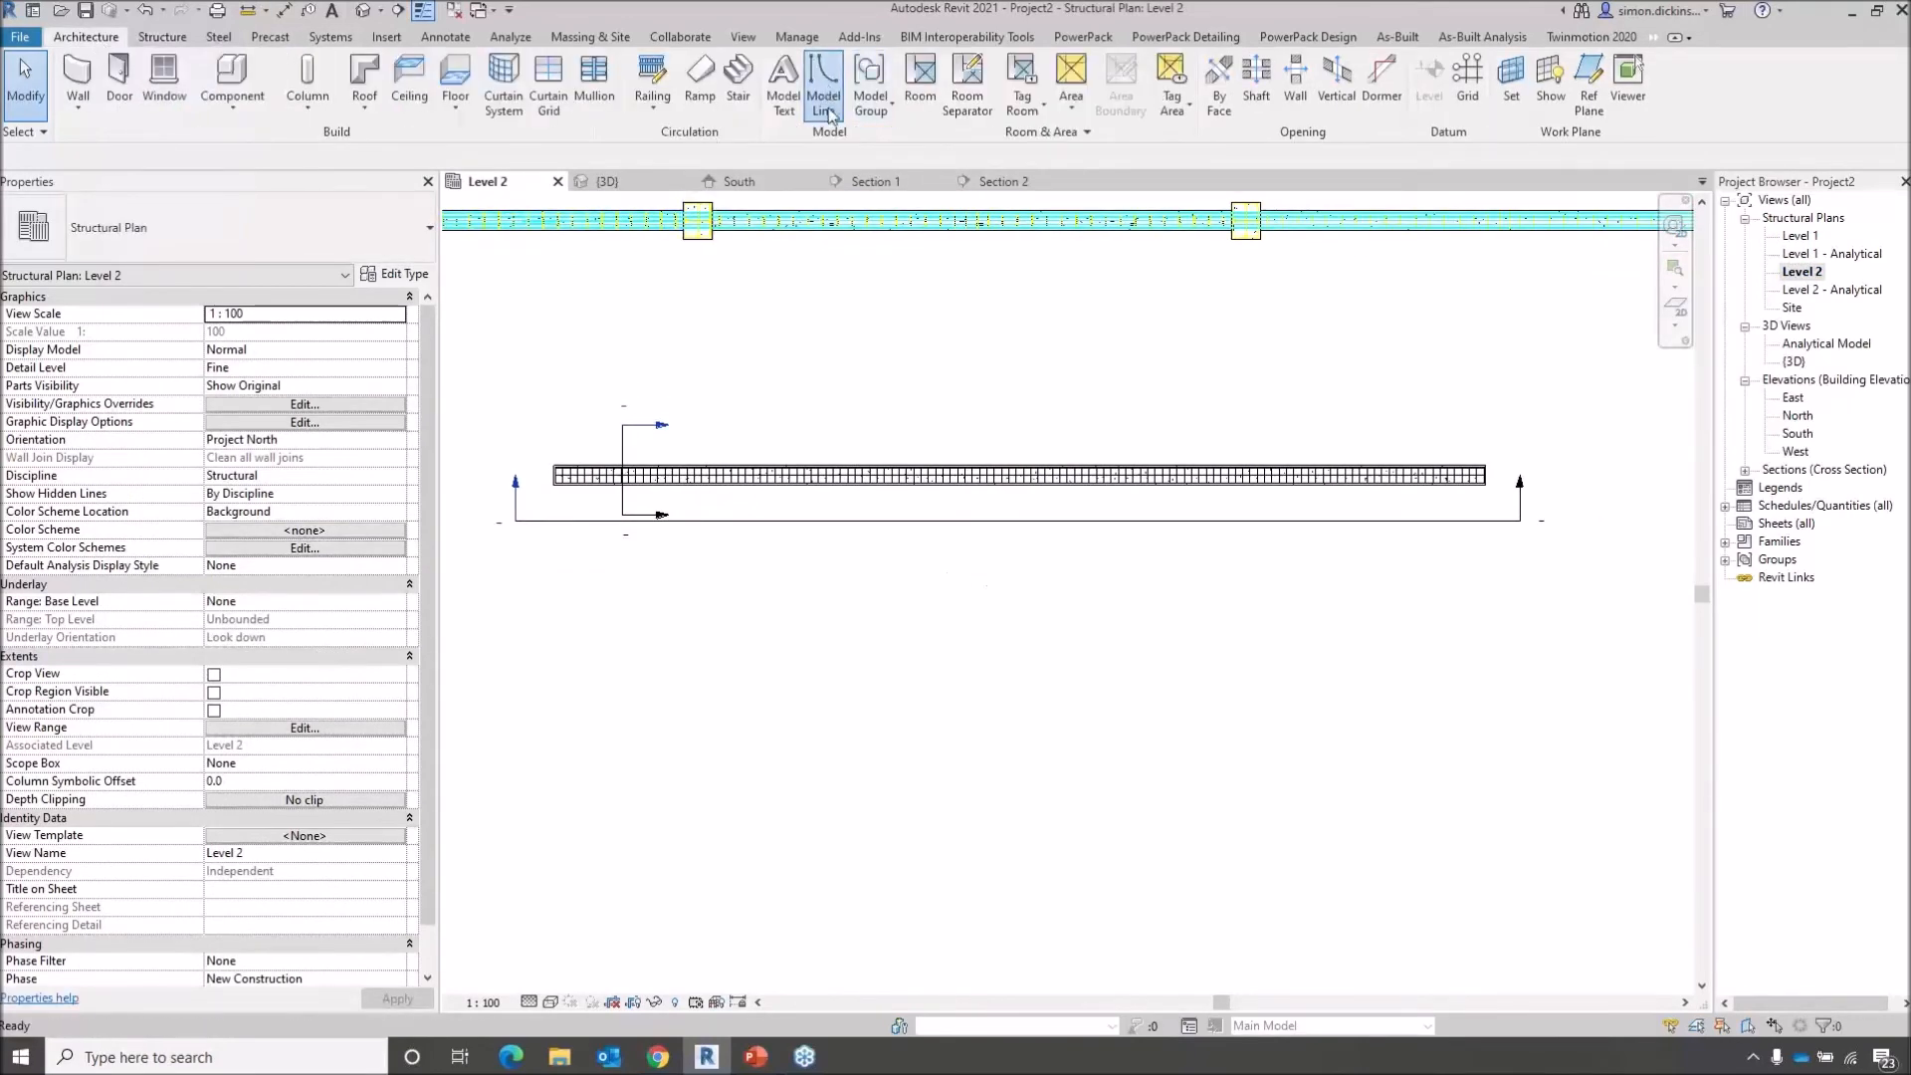
{"action": "left_click", "coordinate": [824, 104]}
{"action": "scroll", "coordinate": [895, 505], "scroll_direction": "up", "scroll_amount": 4}
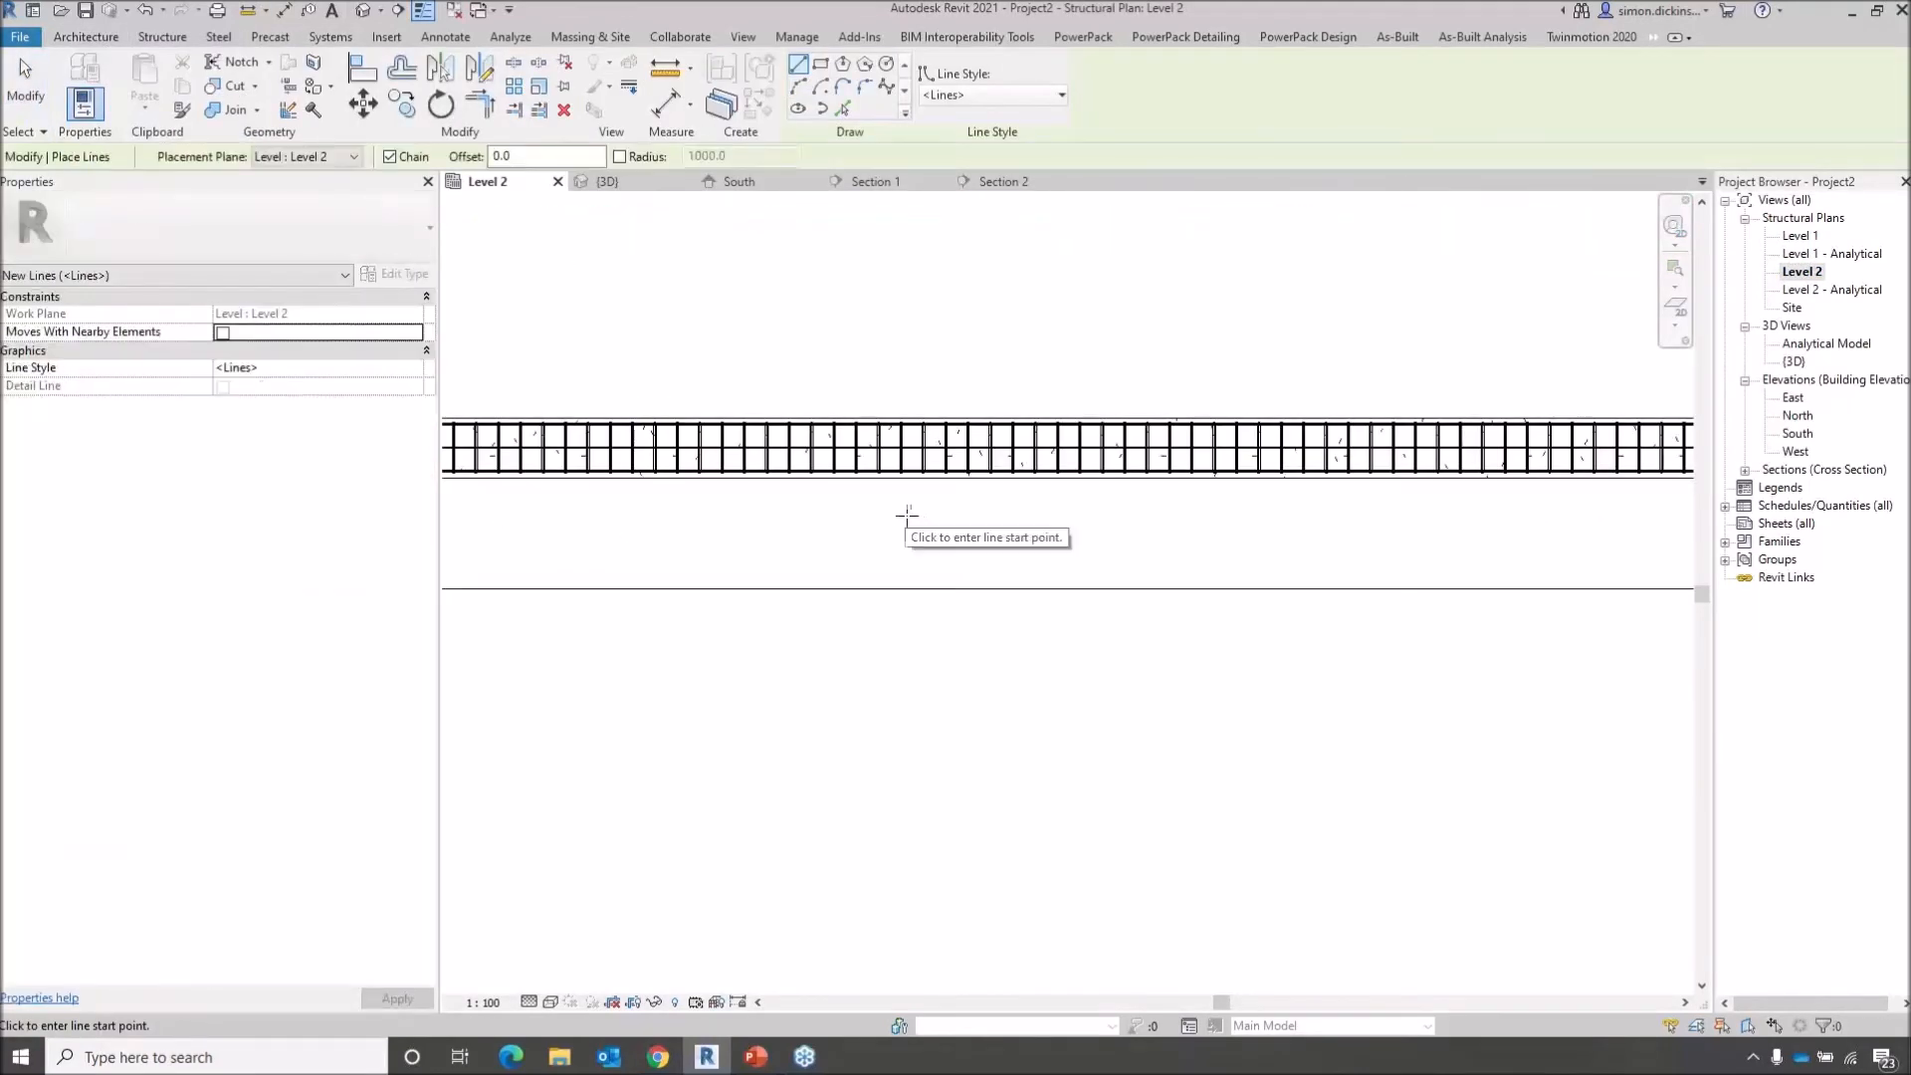
{"action": "left_click", "coordinate": [913, 511]}
{"action": "left_click", "coordinate": [913, 394]}
{"action": "key", "text": "Escape"}
{"action": "key", "text": "Escape"}
Split the beam's top longitudinal bars at the model line, with keeping dividing lines, shifting for lapping and keeping hooks all off
{"action": "scroll", "coordinate": [953, 481], "scroll_direction": "up", "scroll_amount": 3}
{"action": "middle_click_drag", "start_coordinate": [923, 537], "coordinate": [1077, 575]}
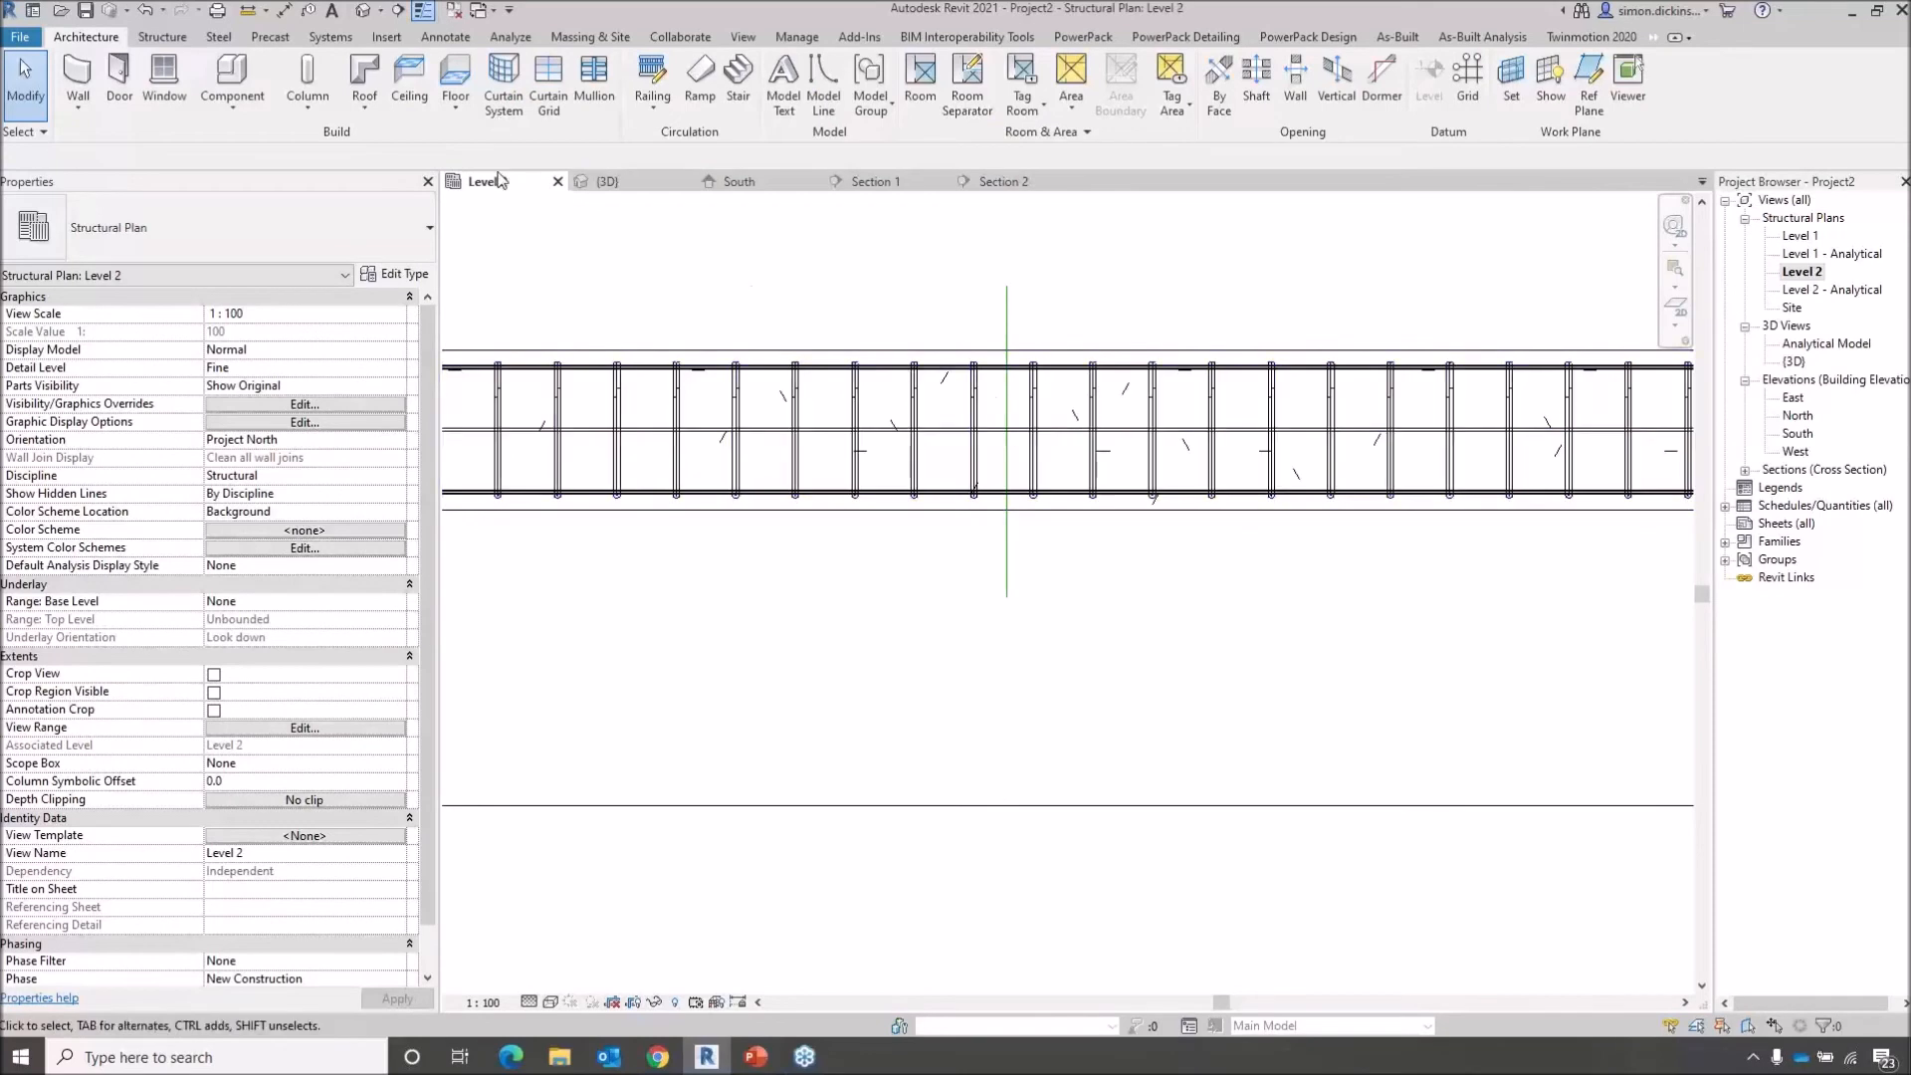
{"action": "left_click", "coordinate": [1173, 40]}
{"action": "left_click", "coordinate": [572, 116]}
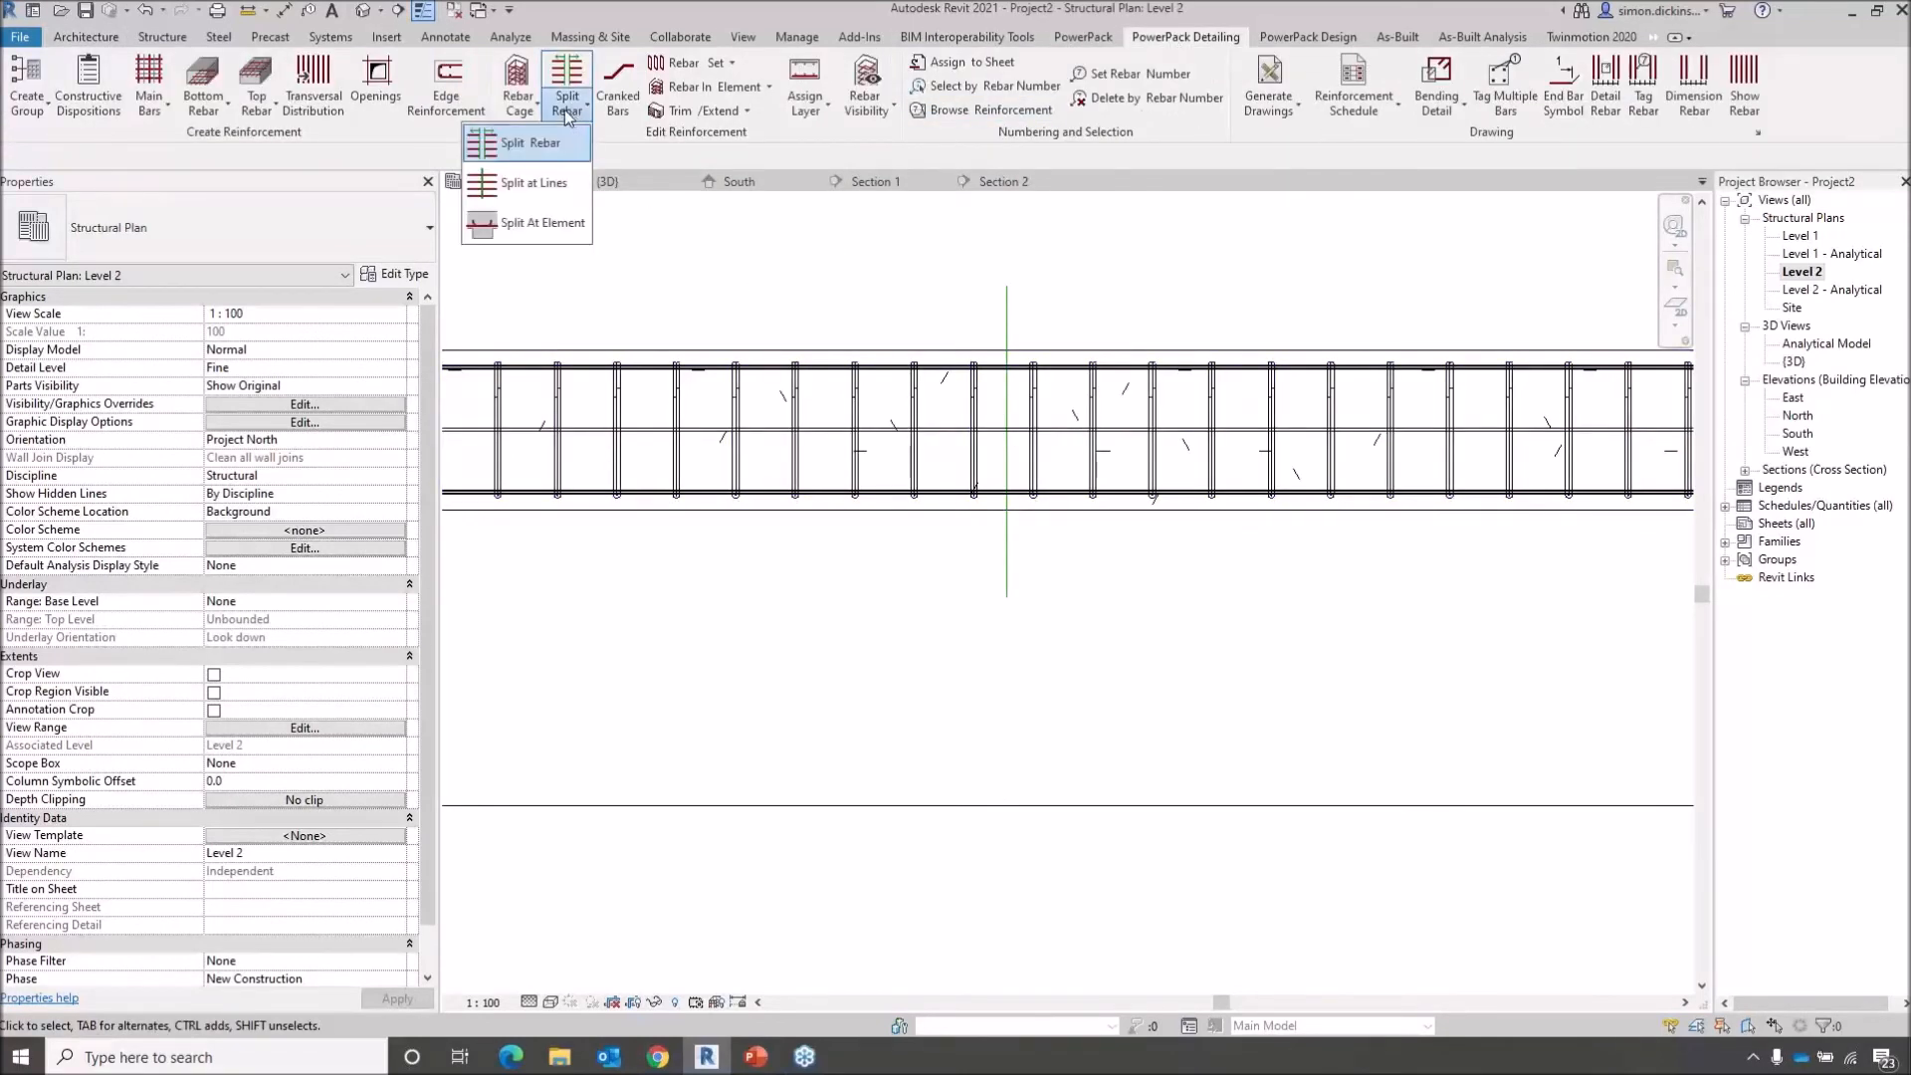
{"action": "left_click", "coordinate": [534, 185]}
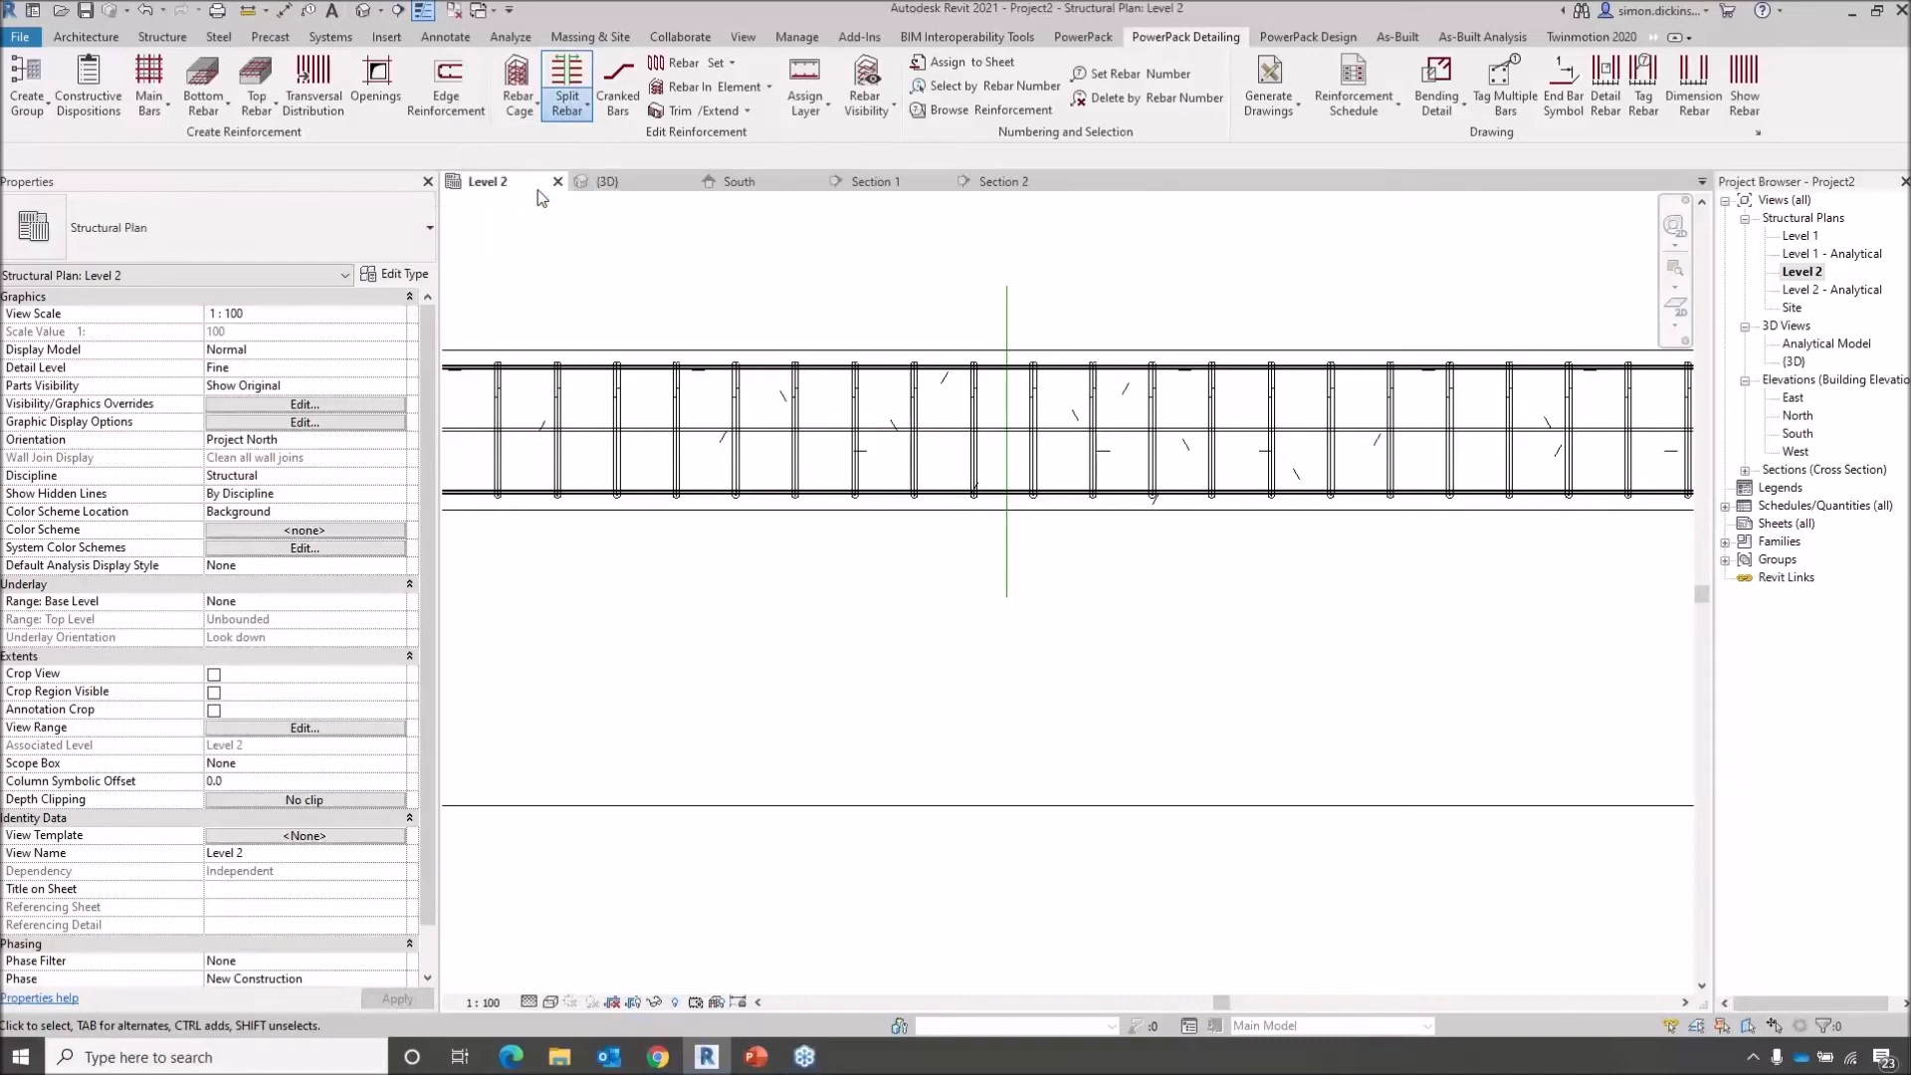
{"action": "left_click", "coordinate": [881, 373]}
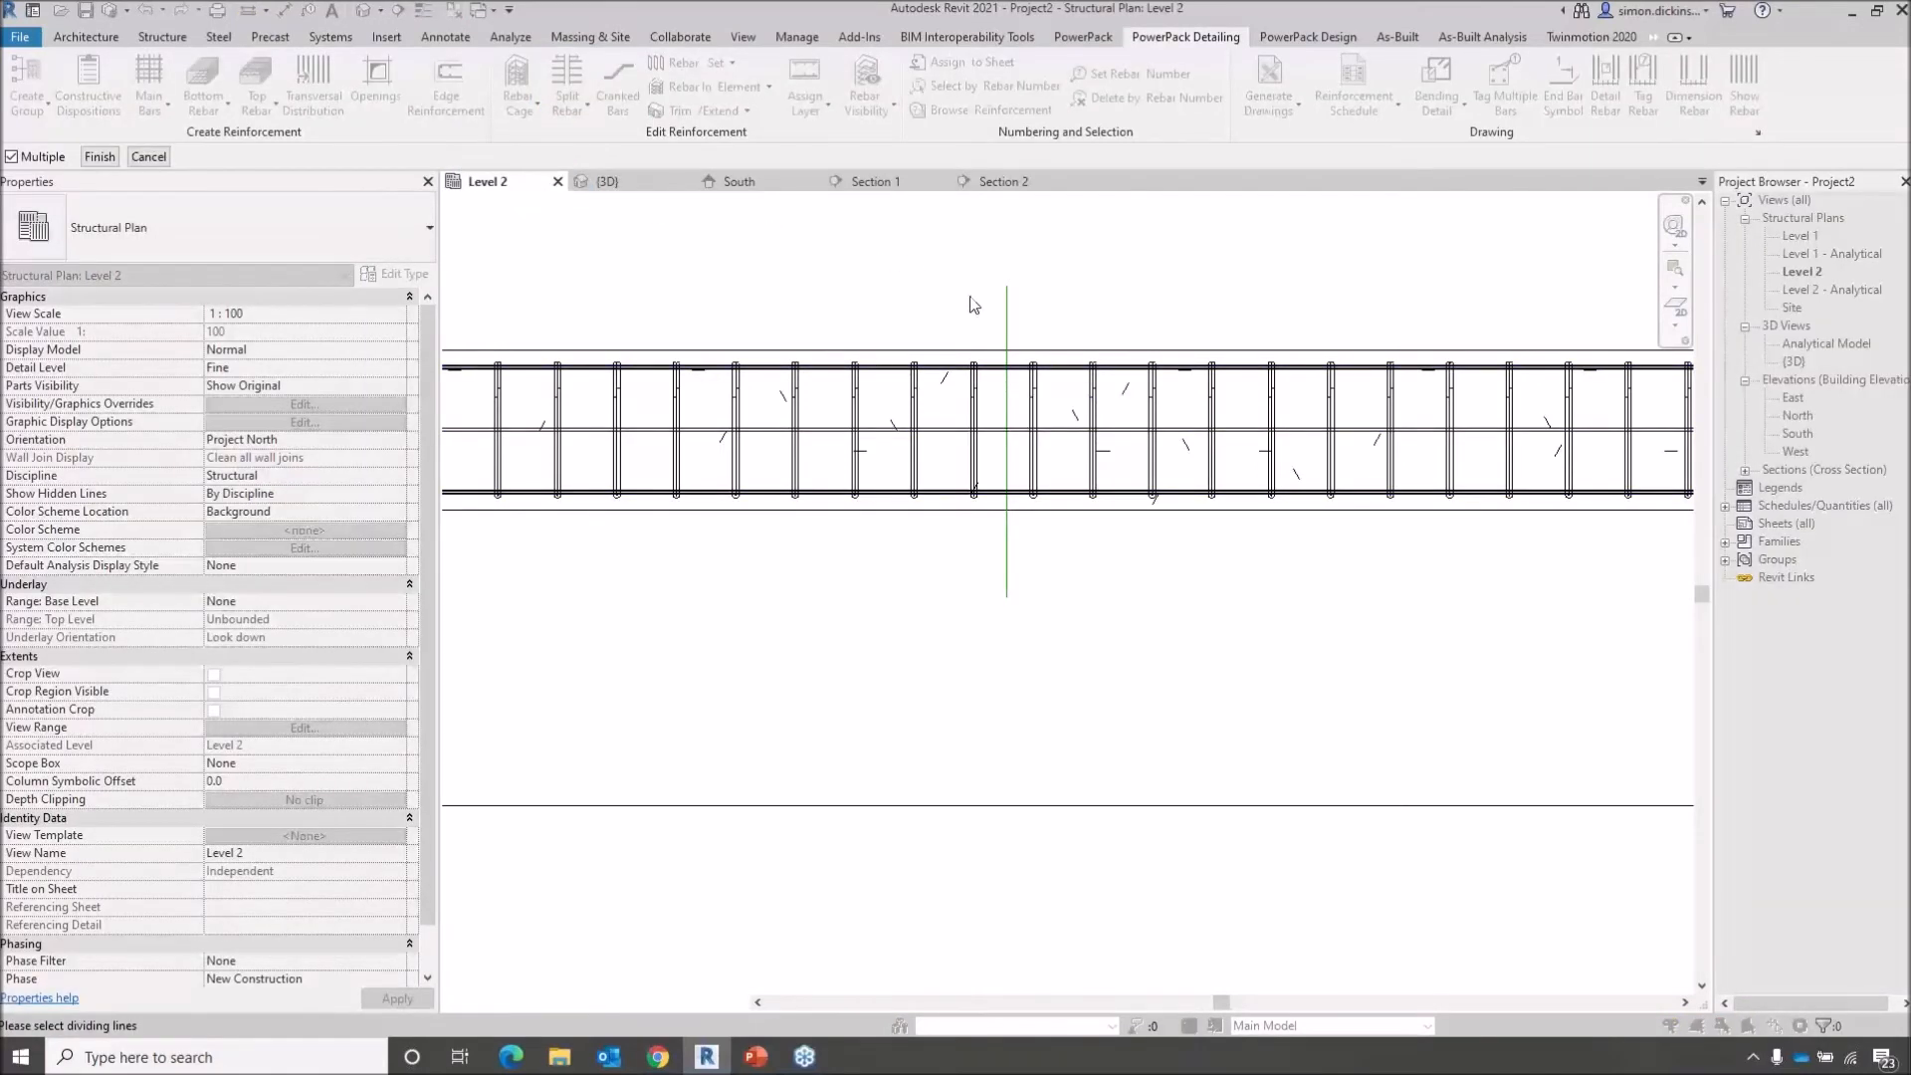
{"action": "left_click", "coordinate": [1008, 316]}
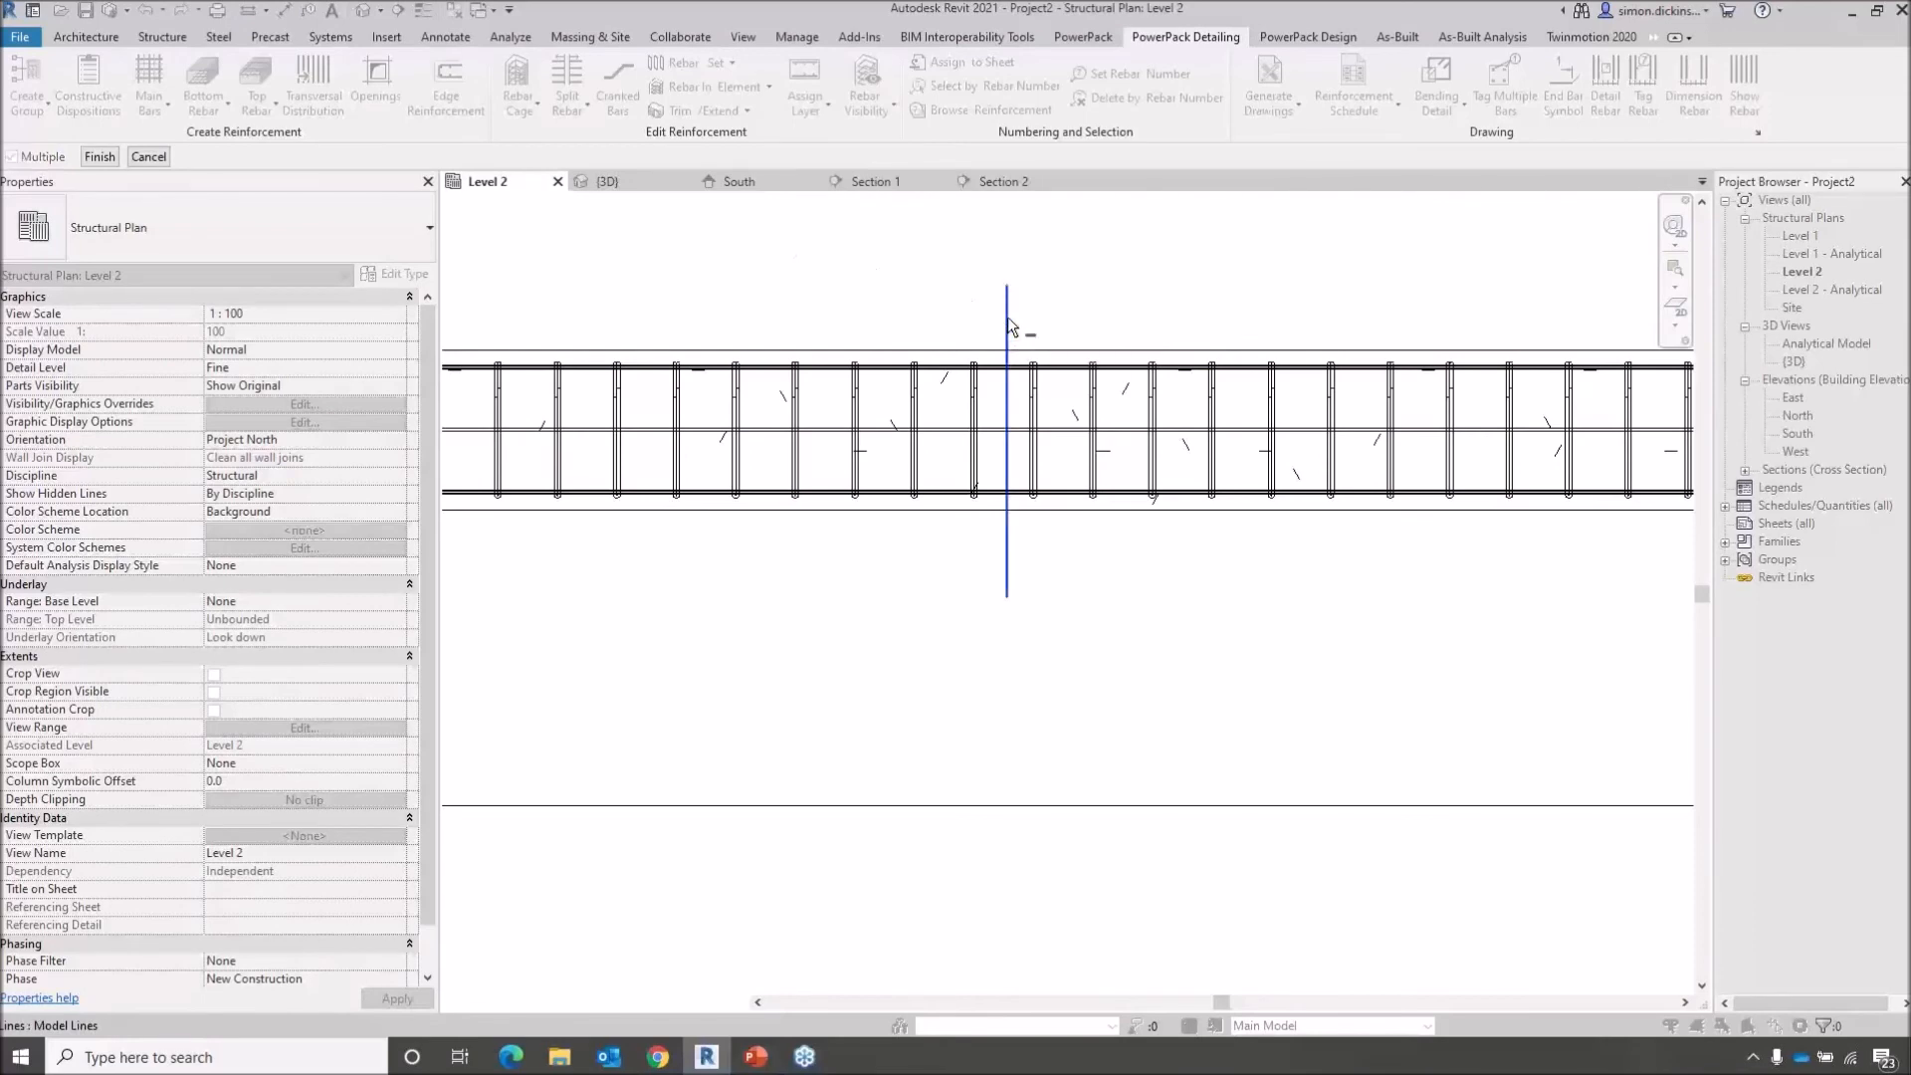
{"action": "left_click", "coordinate": [109, 157]}
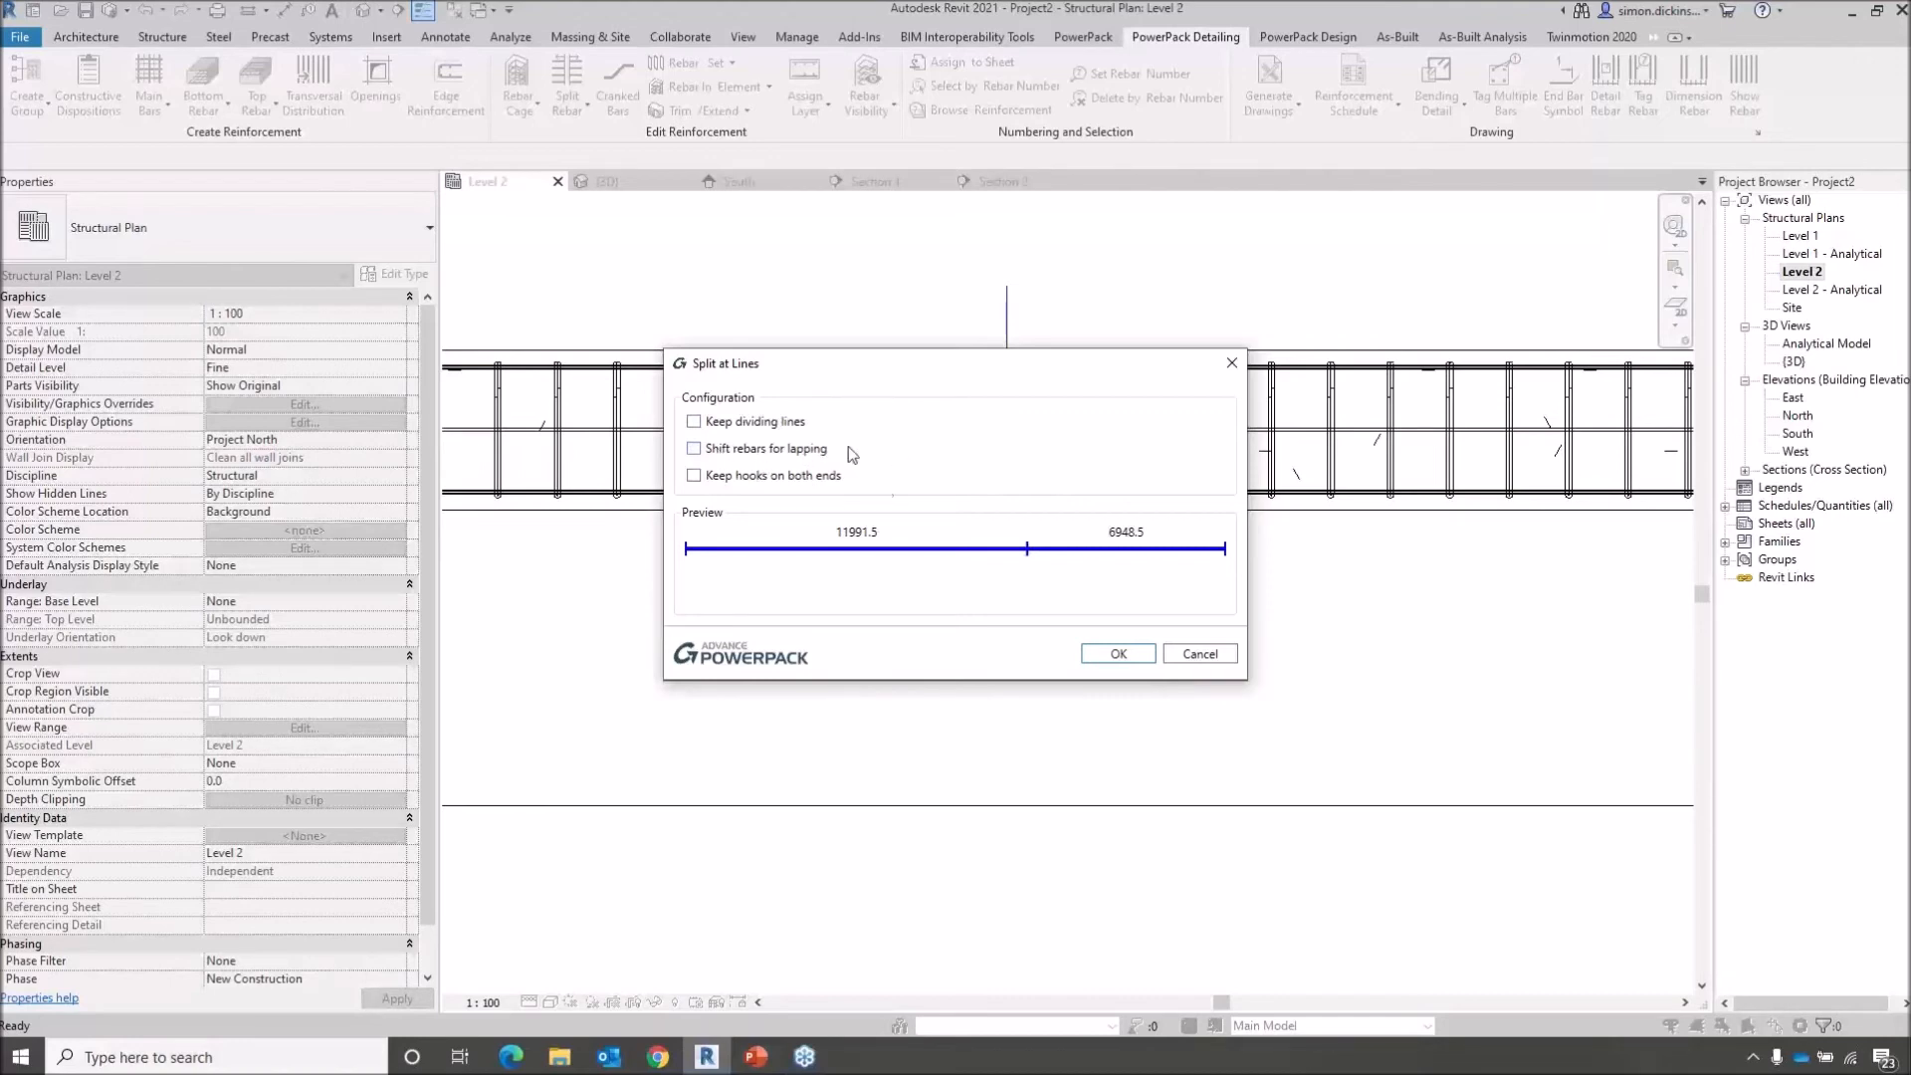
{"action": "left_click", "coordinate": [1119, 654]}
Crank the longer split bar set at its end only, with 16 mm height, 9° slope and 300 mm straight part, perpendicular direction
{"action": "scroll", "coordinate": [1002, 551], "scroll_direction": "up", "scroll_amount": 3}
{"action": "middle_click_drag", "start_coordinate": [1035, 472], "coordinate": [1040, 716]}
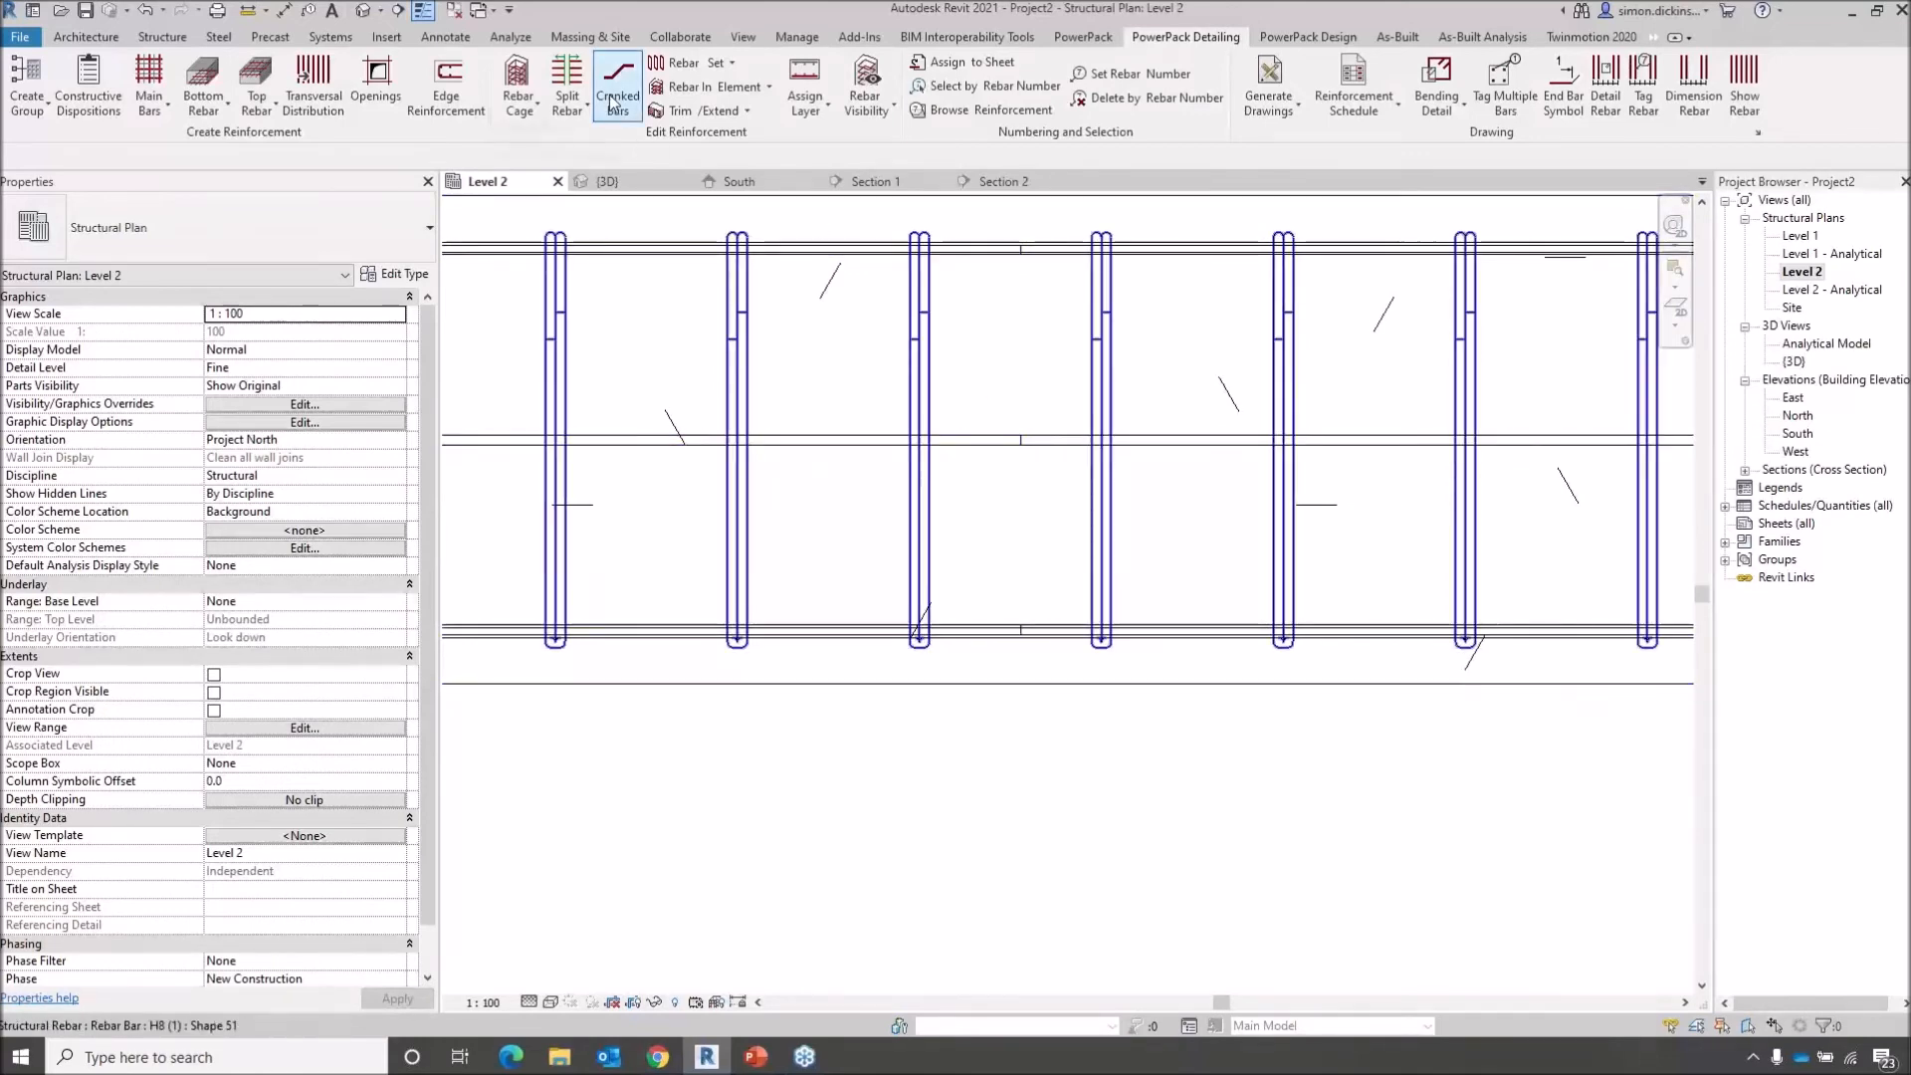
{"action": "left_click", "coordinate": [1047, 440]}
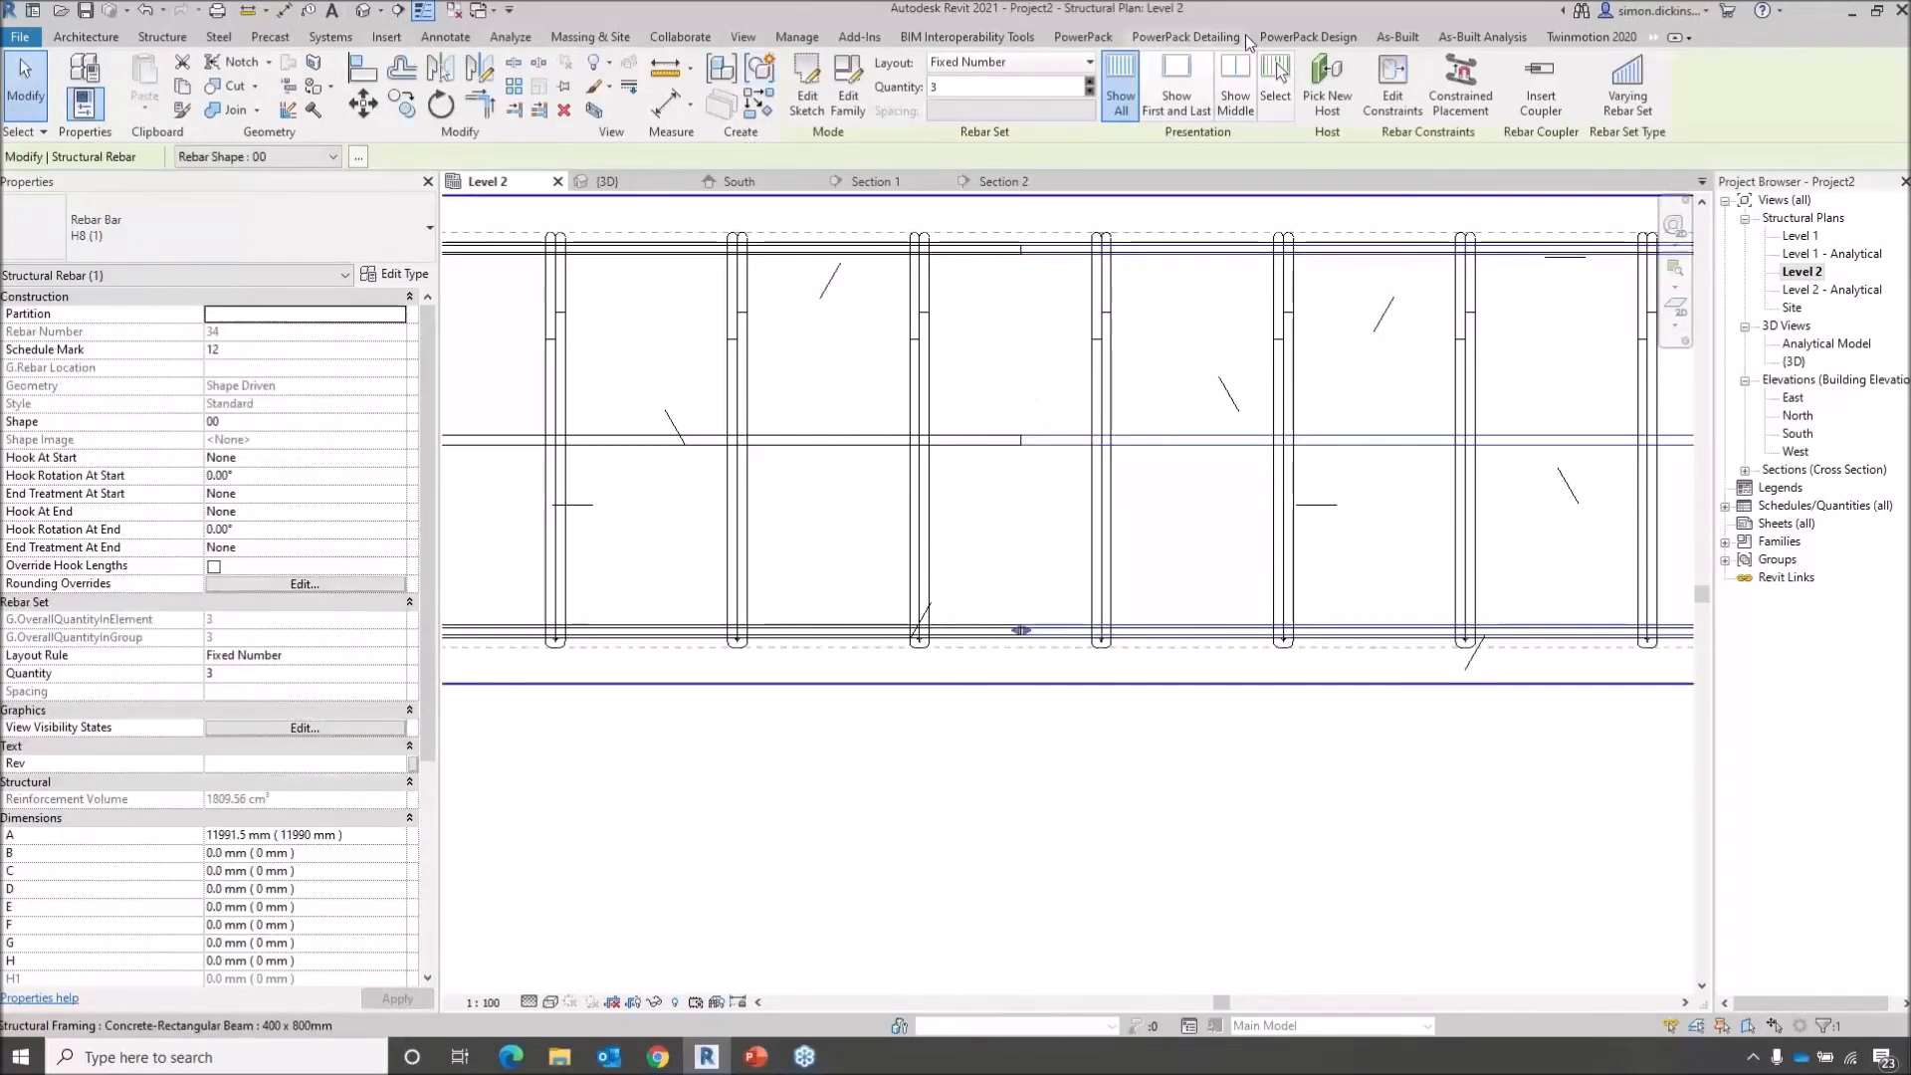
{"action": "left_click", "coordinate": [1195, 40]}
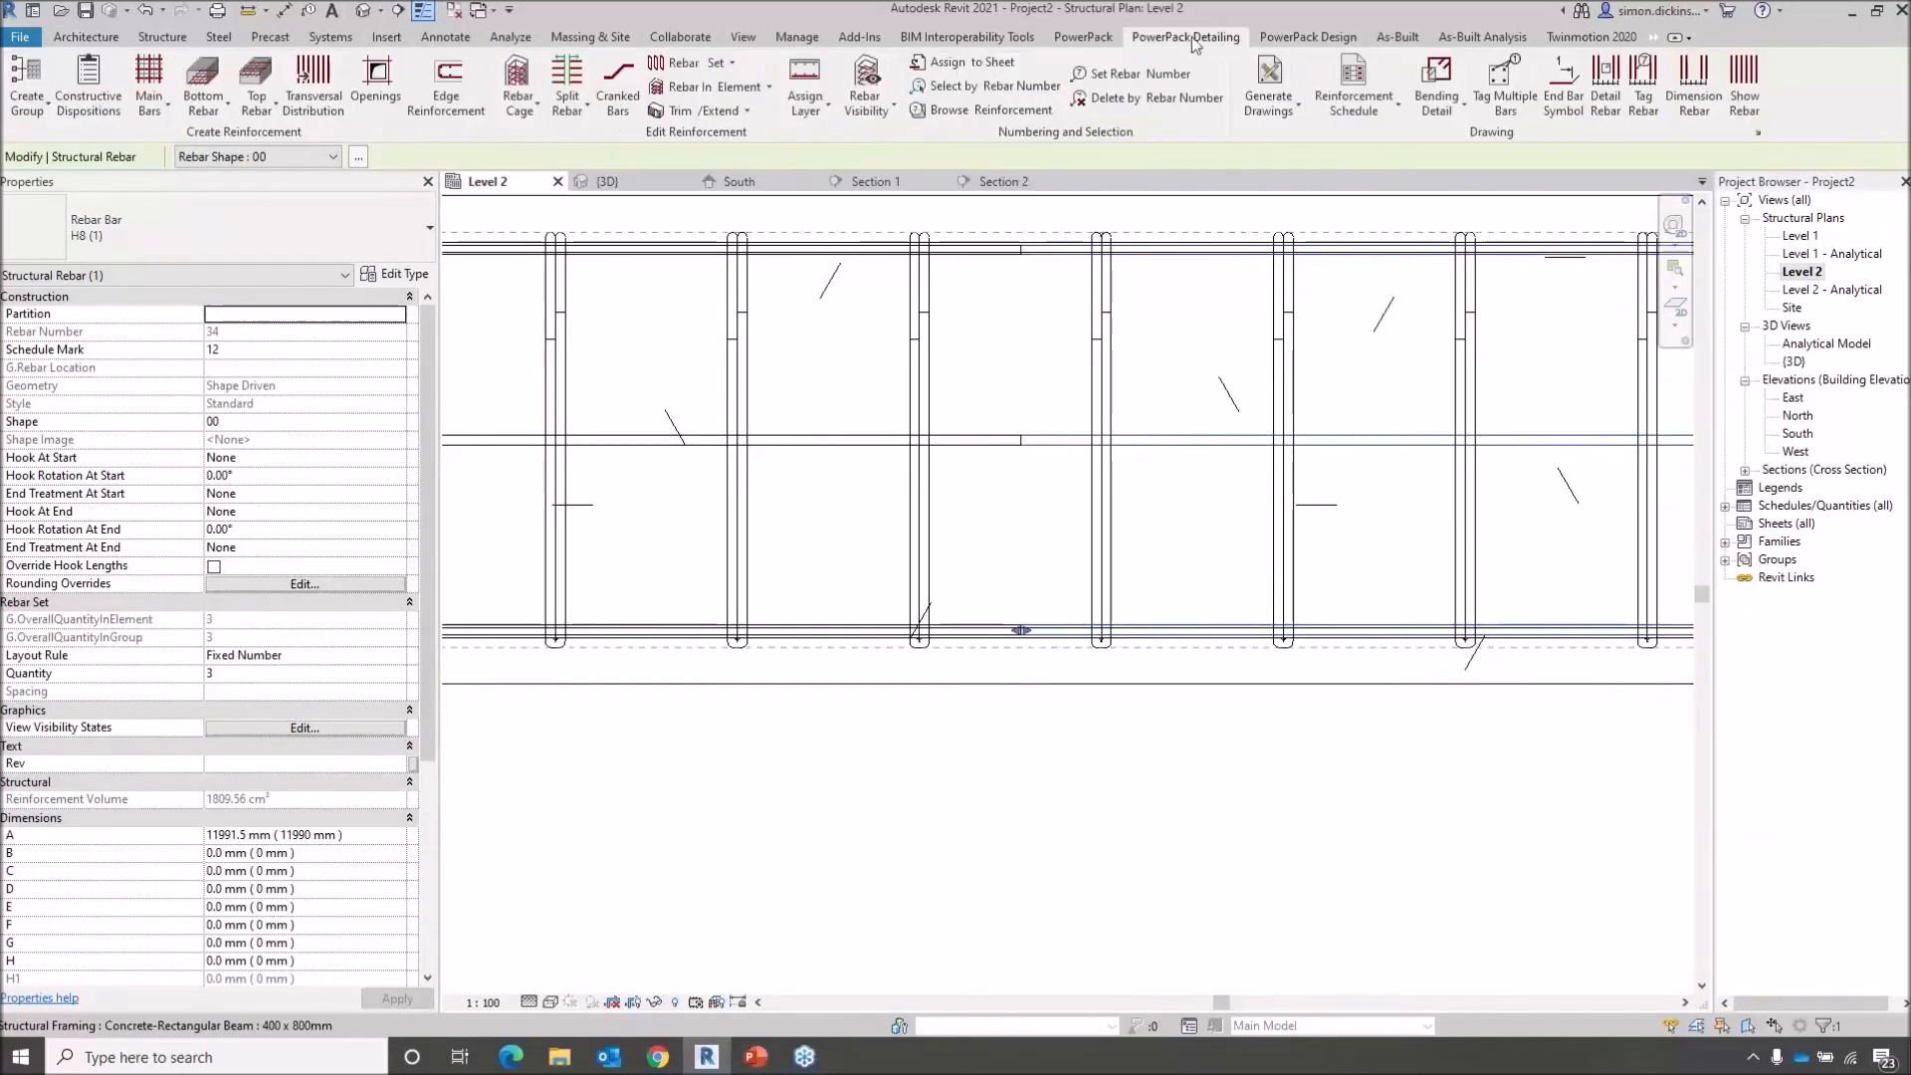
{"action": "left_click", "coordinate": [618, 84]}
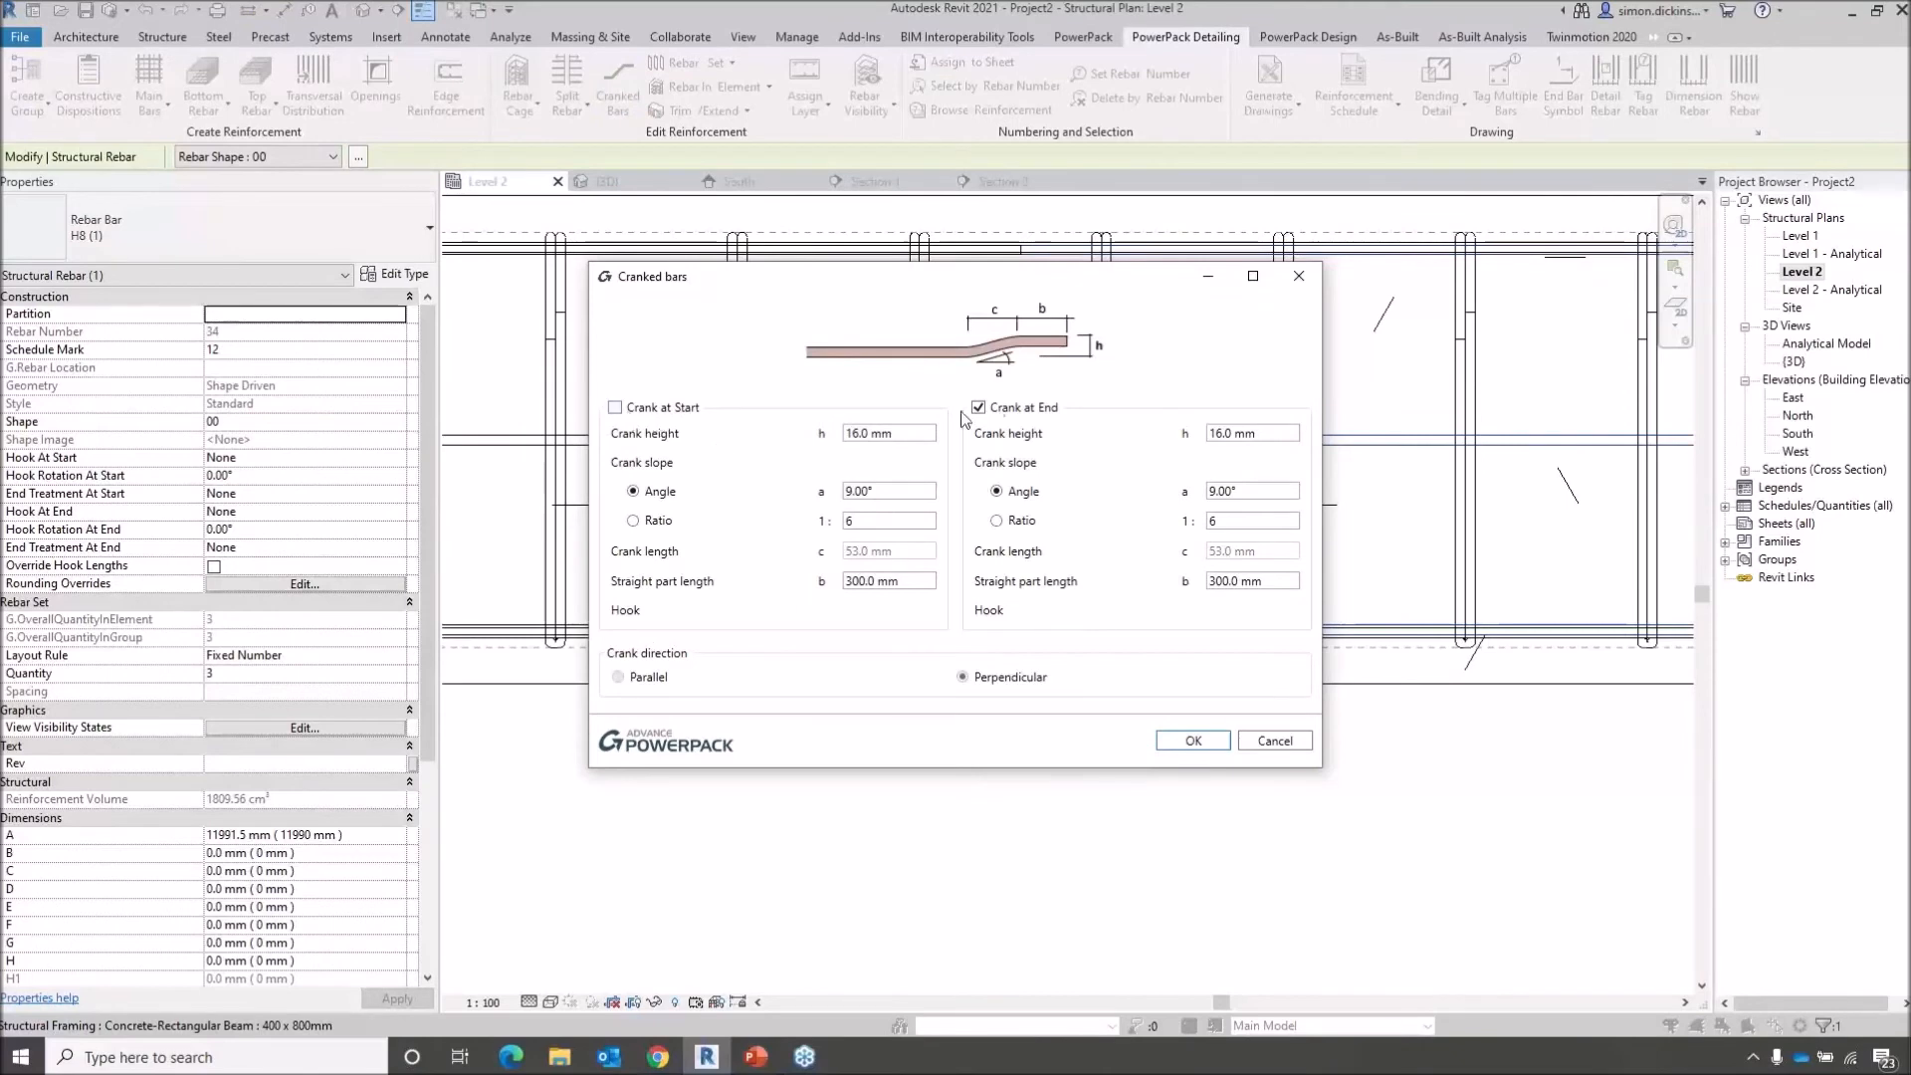
{"action": "left_click", "coordinate": [1194, 741]}
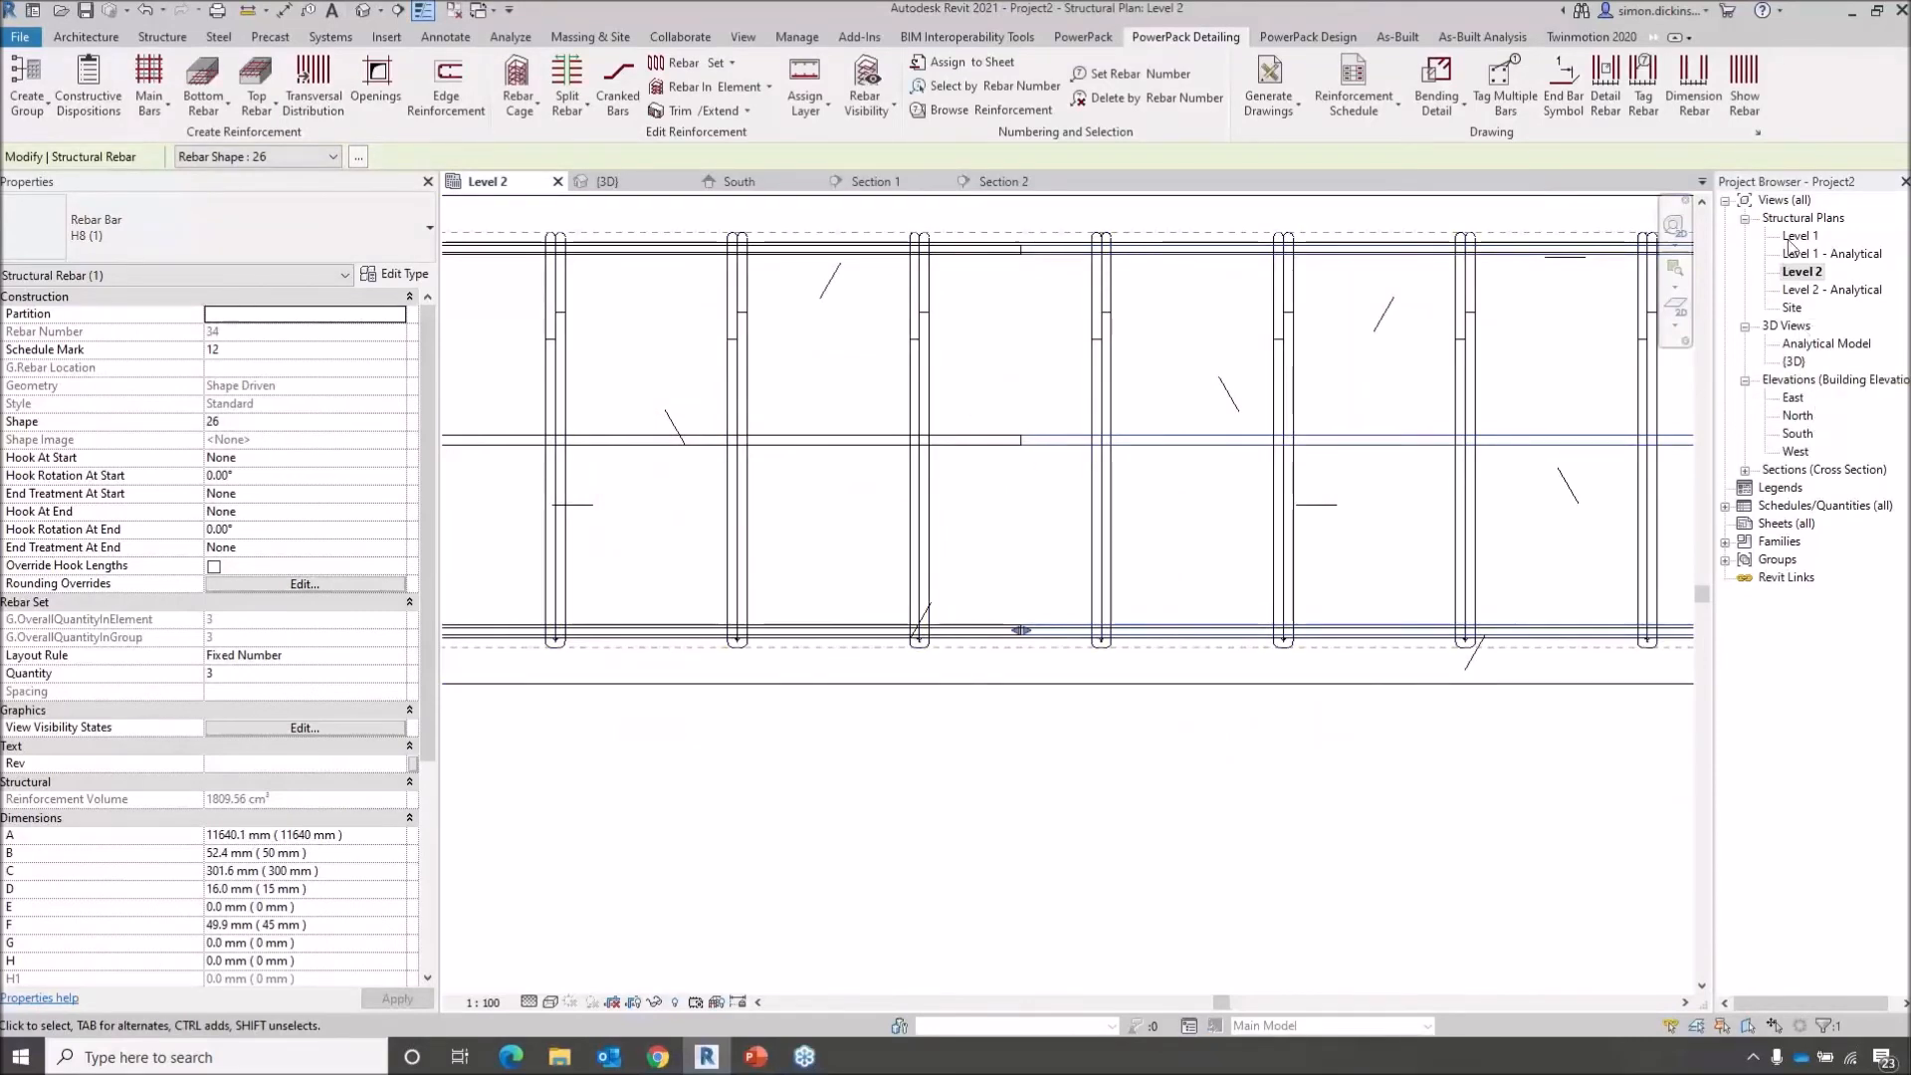
In the Section 2 view, stretch the straight top bar set's end to the start of the crank so it laps the cranked bars
{"action": "left_click", "coordinate": [1746, 470]}
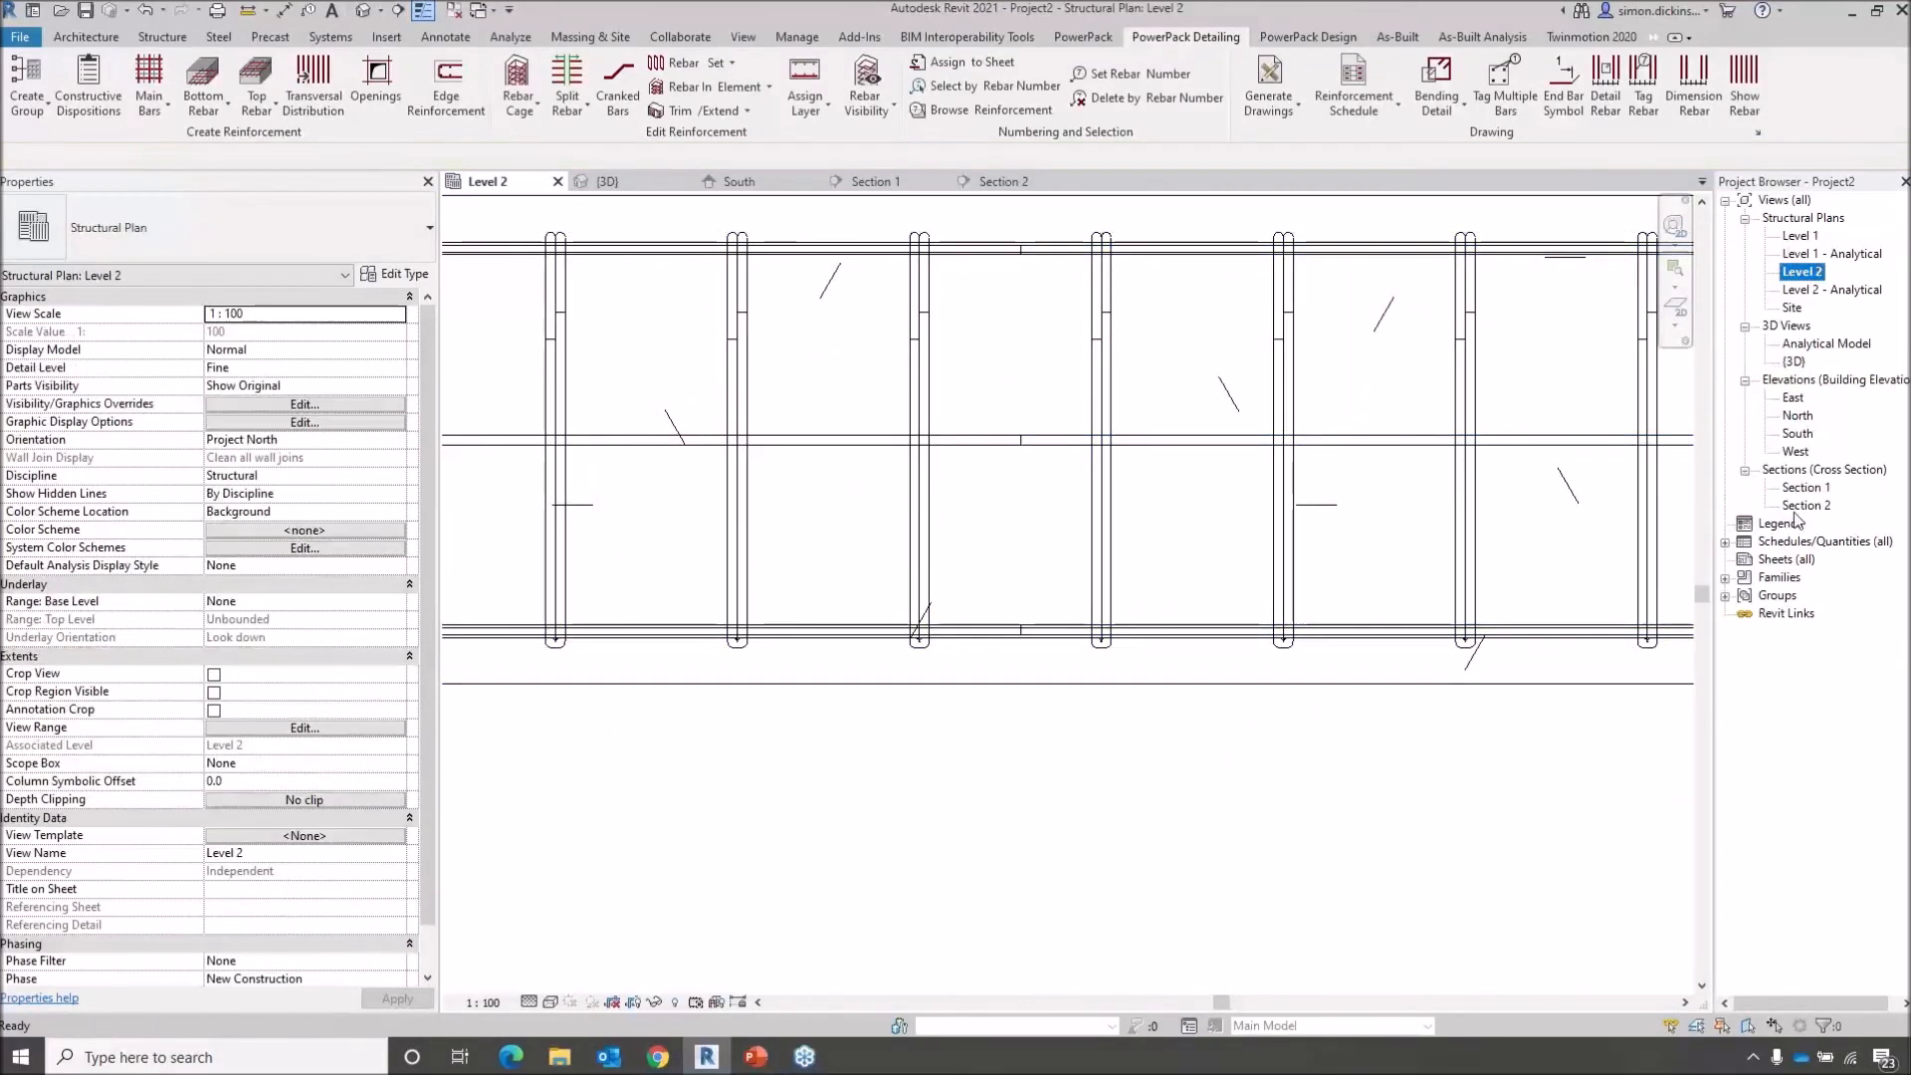
{"action": "double_click", "coordinate": [1800, 506]}
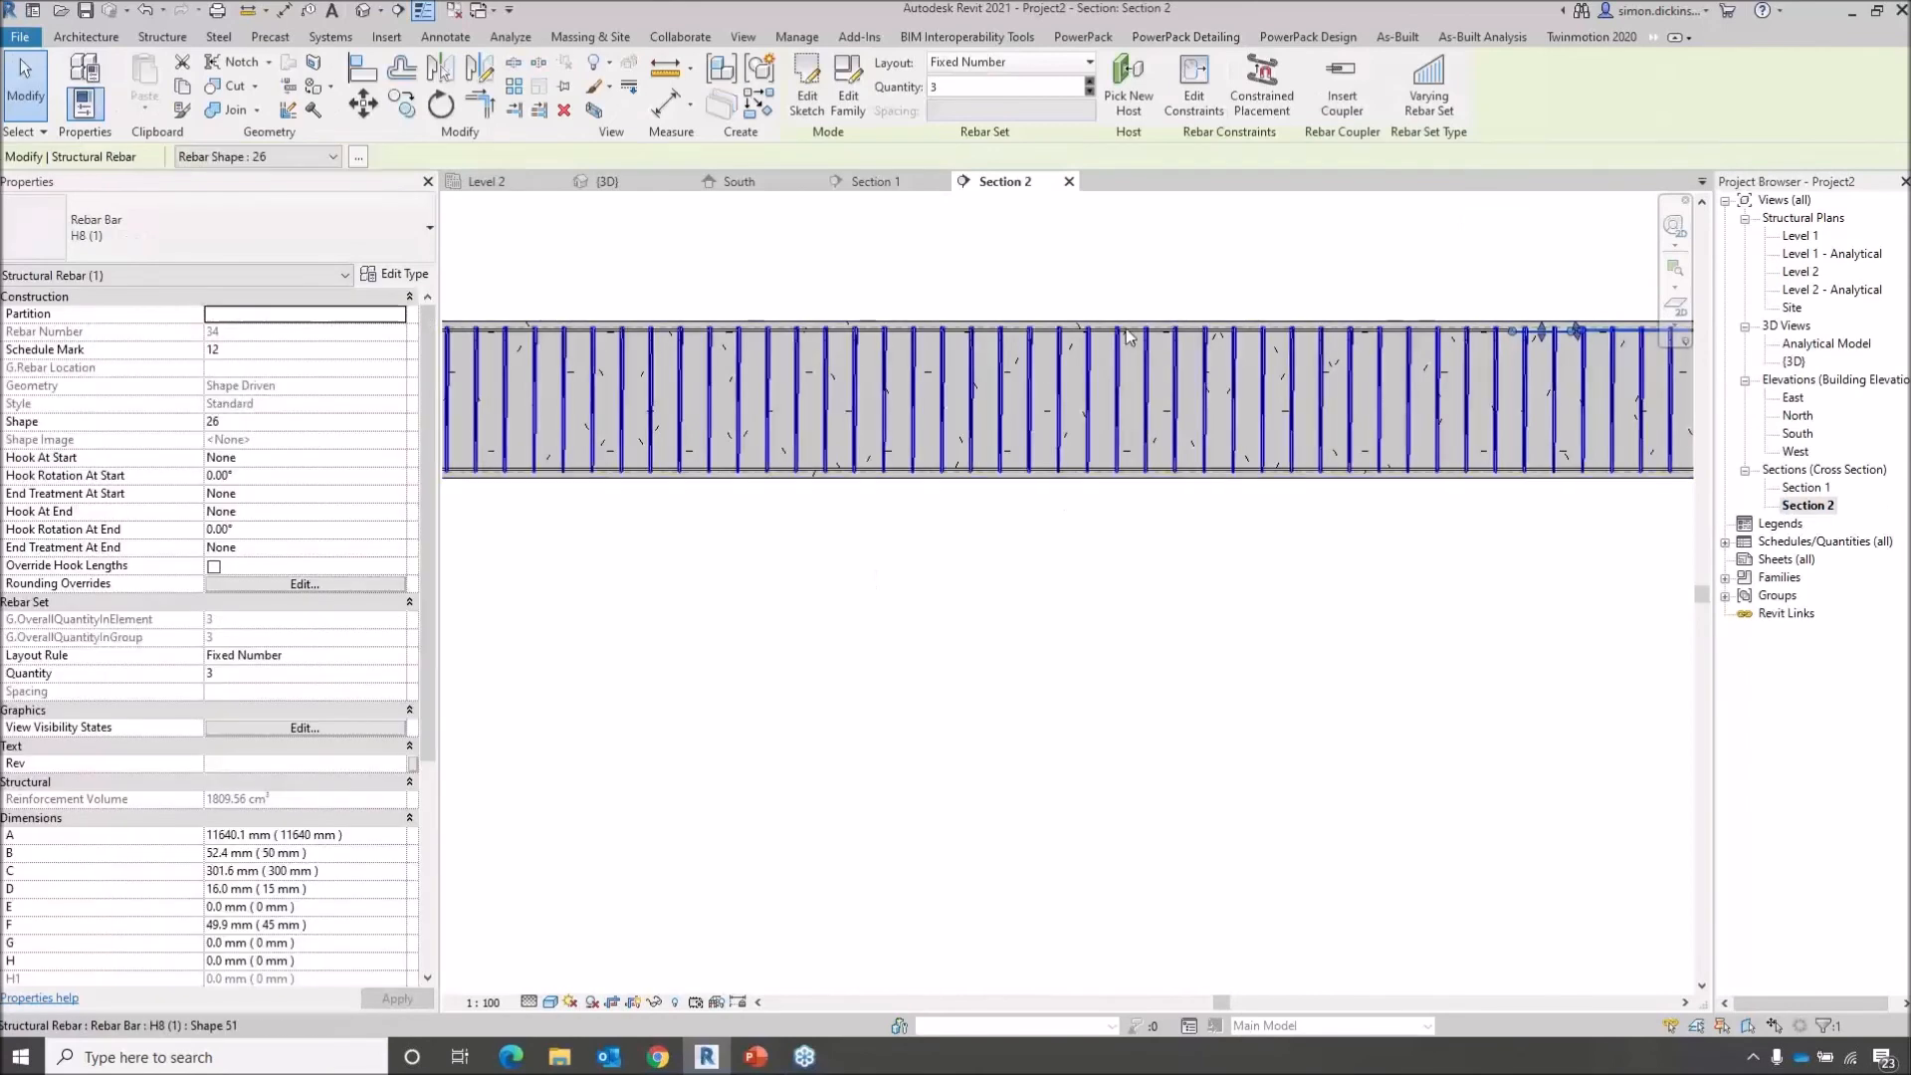
{"action": "scroll", "coordinate": [1319, 405], "scroll_direction": "up", "scroll_amount": 5}
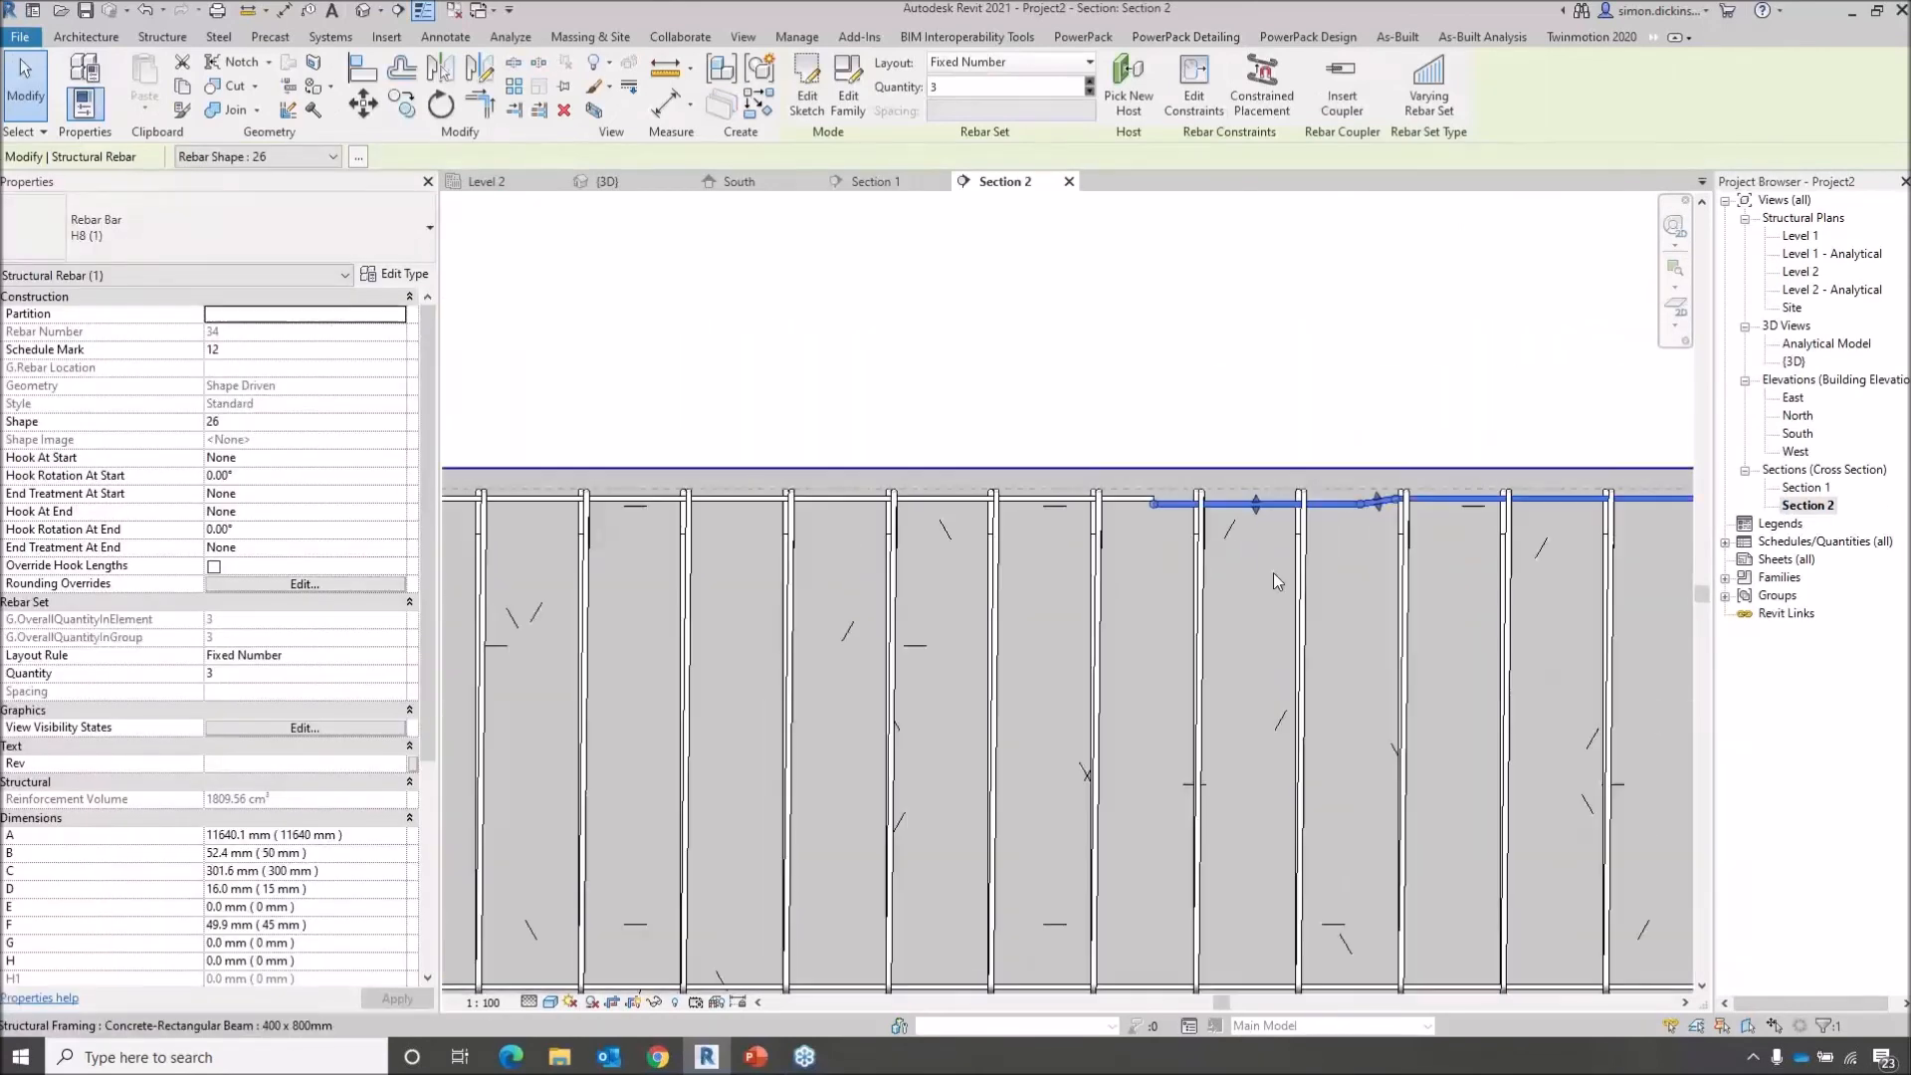
{"action": "middle_click_drag", "start_coordinate": [1191, 597], "coordinate": [1124, 603]}
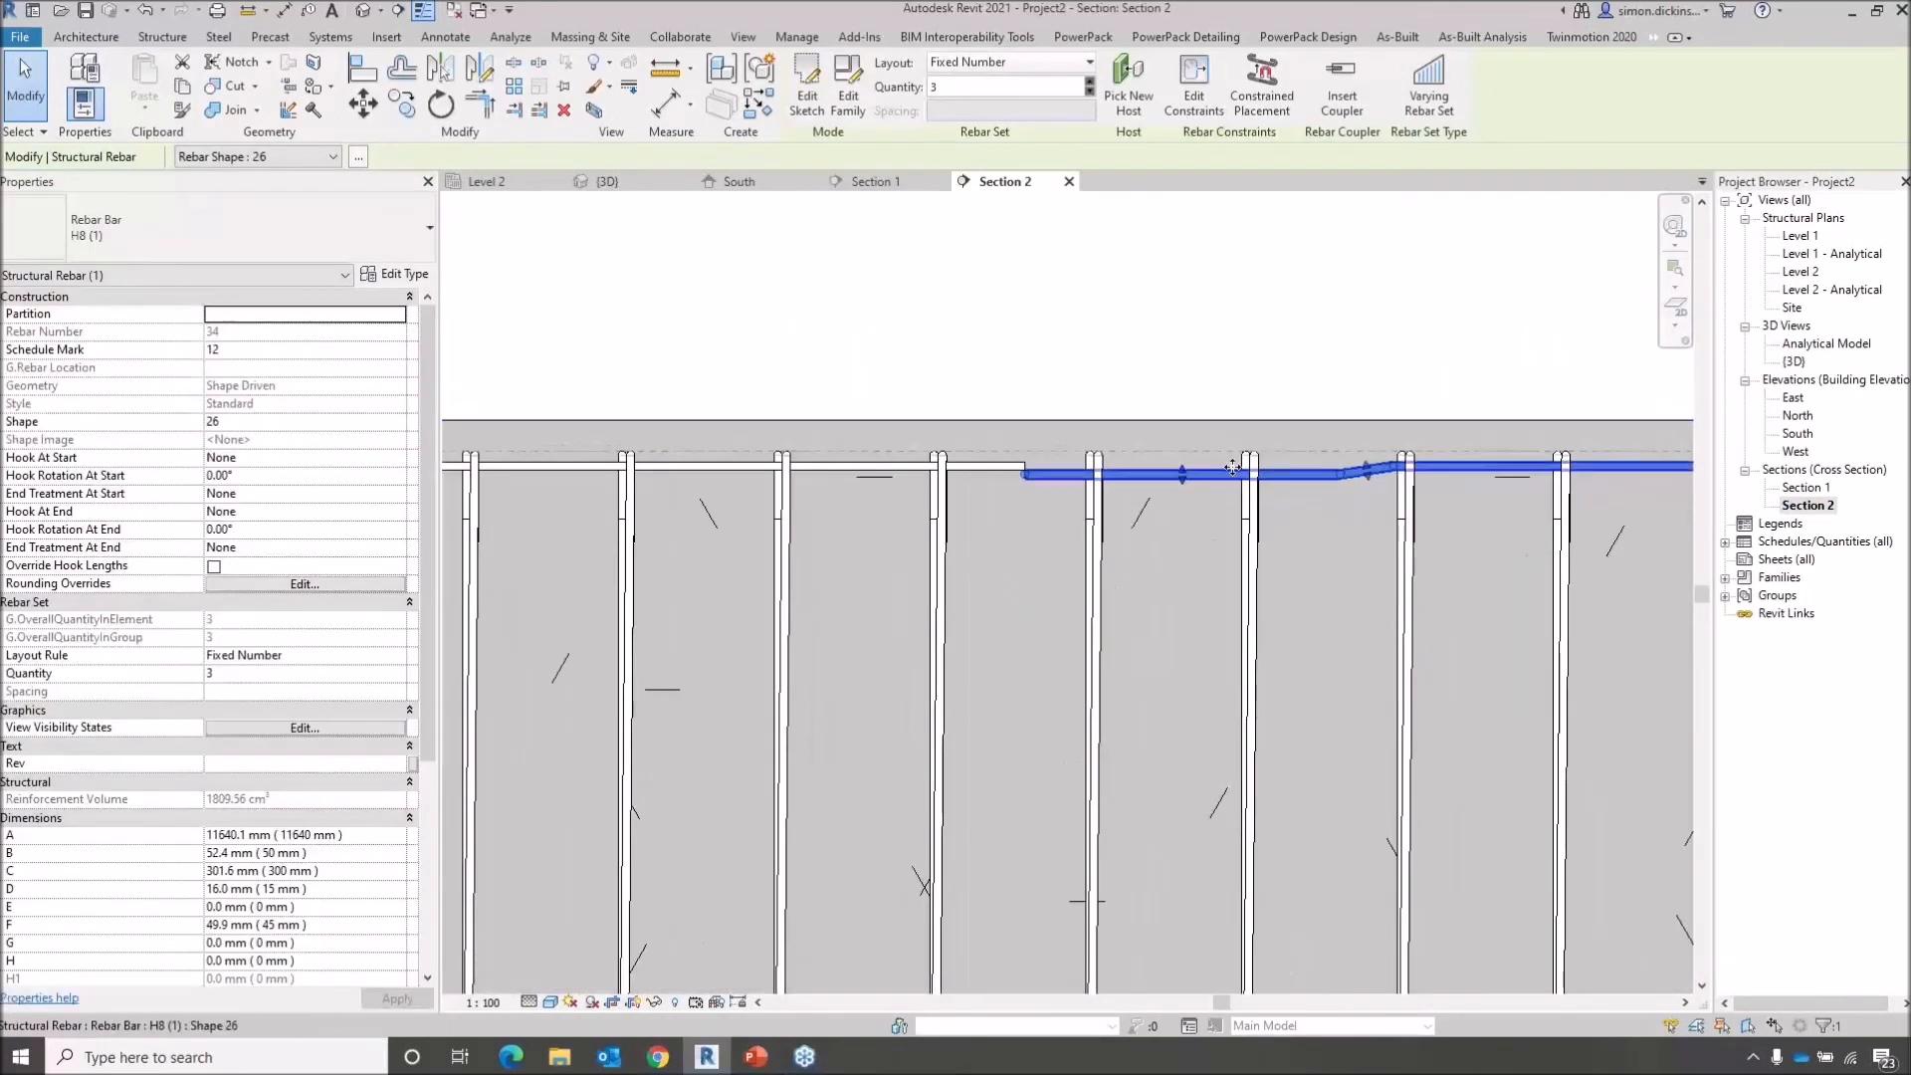
{"action": "middle_click_drag", "start_coordinate": [1018, 578], "coordinate": [1063, 580]}
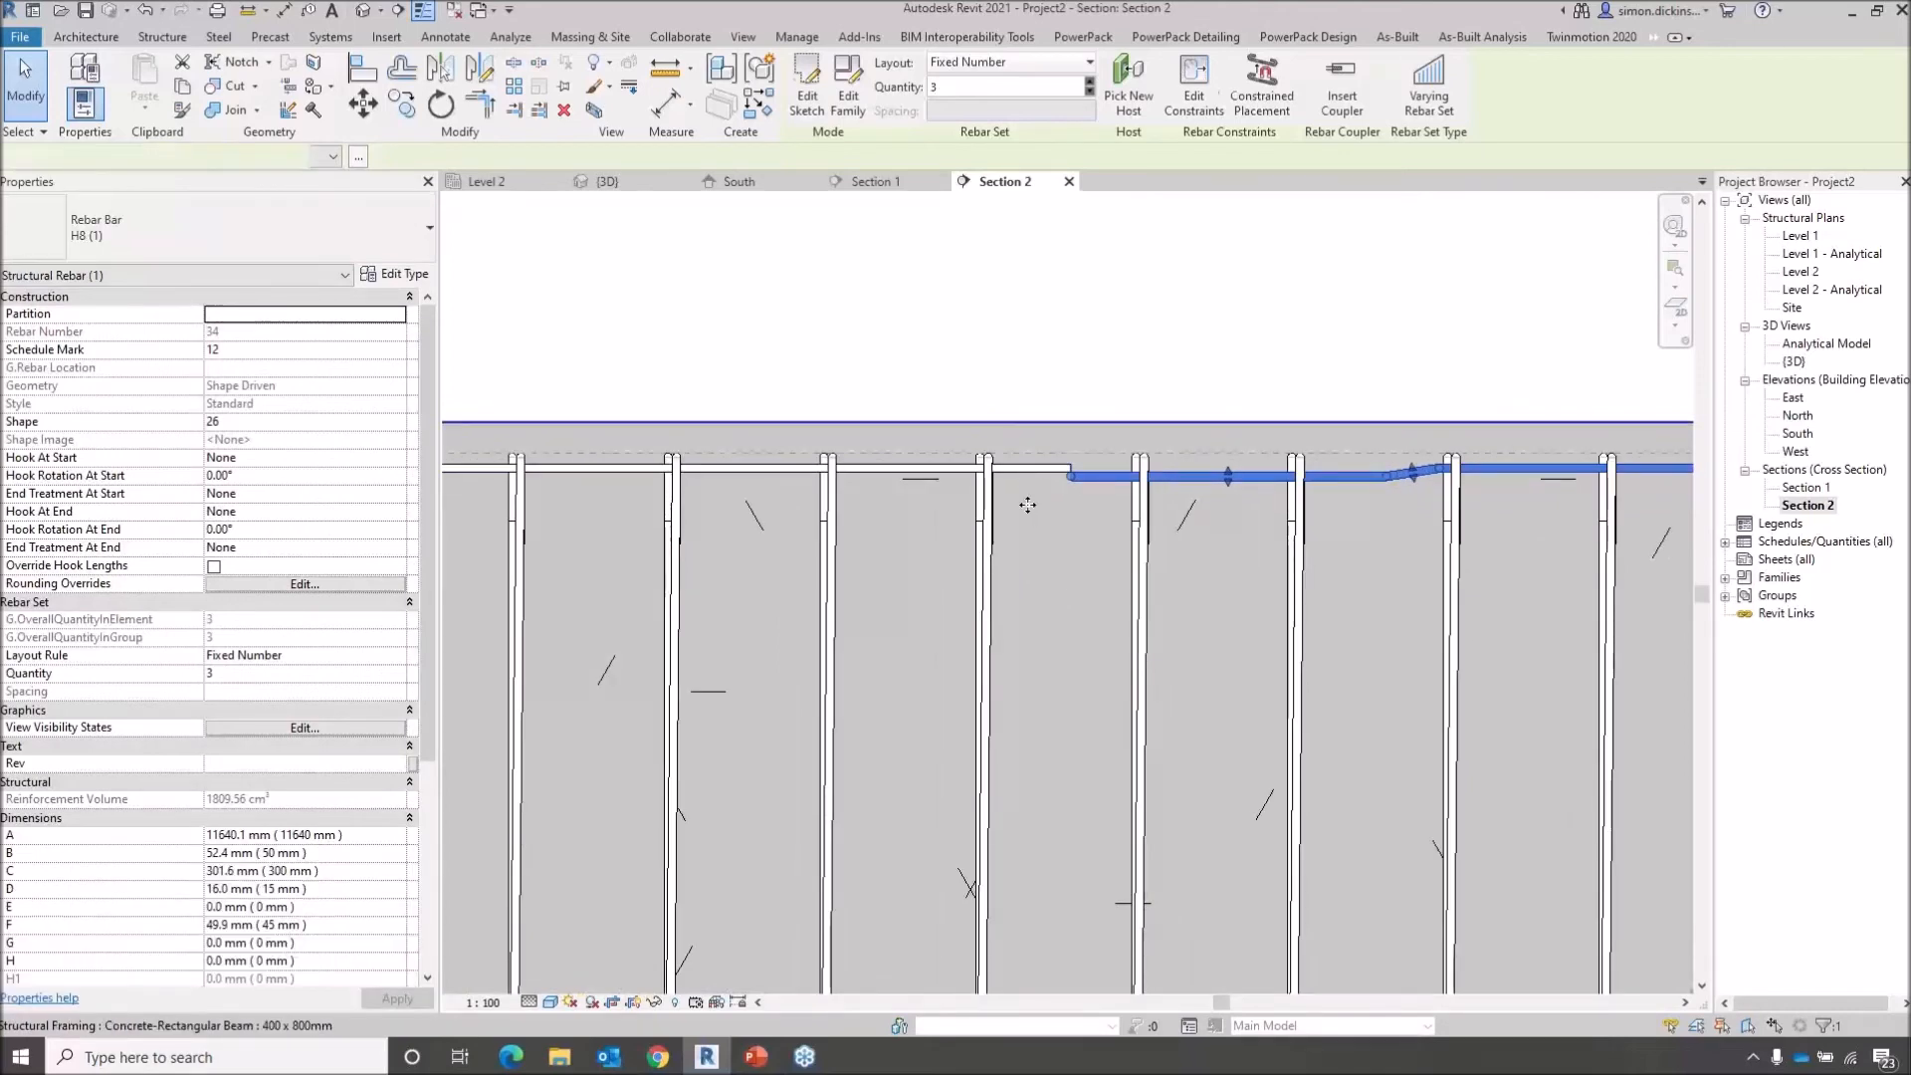
{"action": "left_click", "coordinate": [1041, 446]}
{"action": "key", "text": "Escape"}
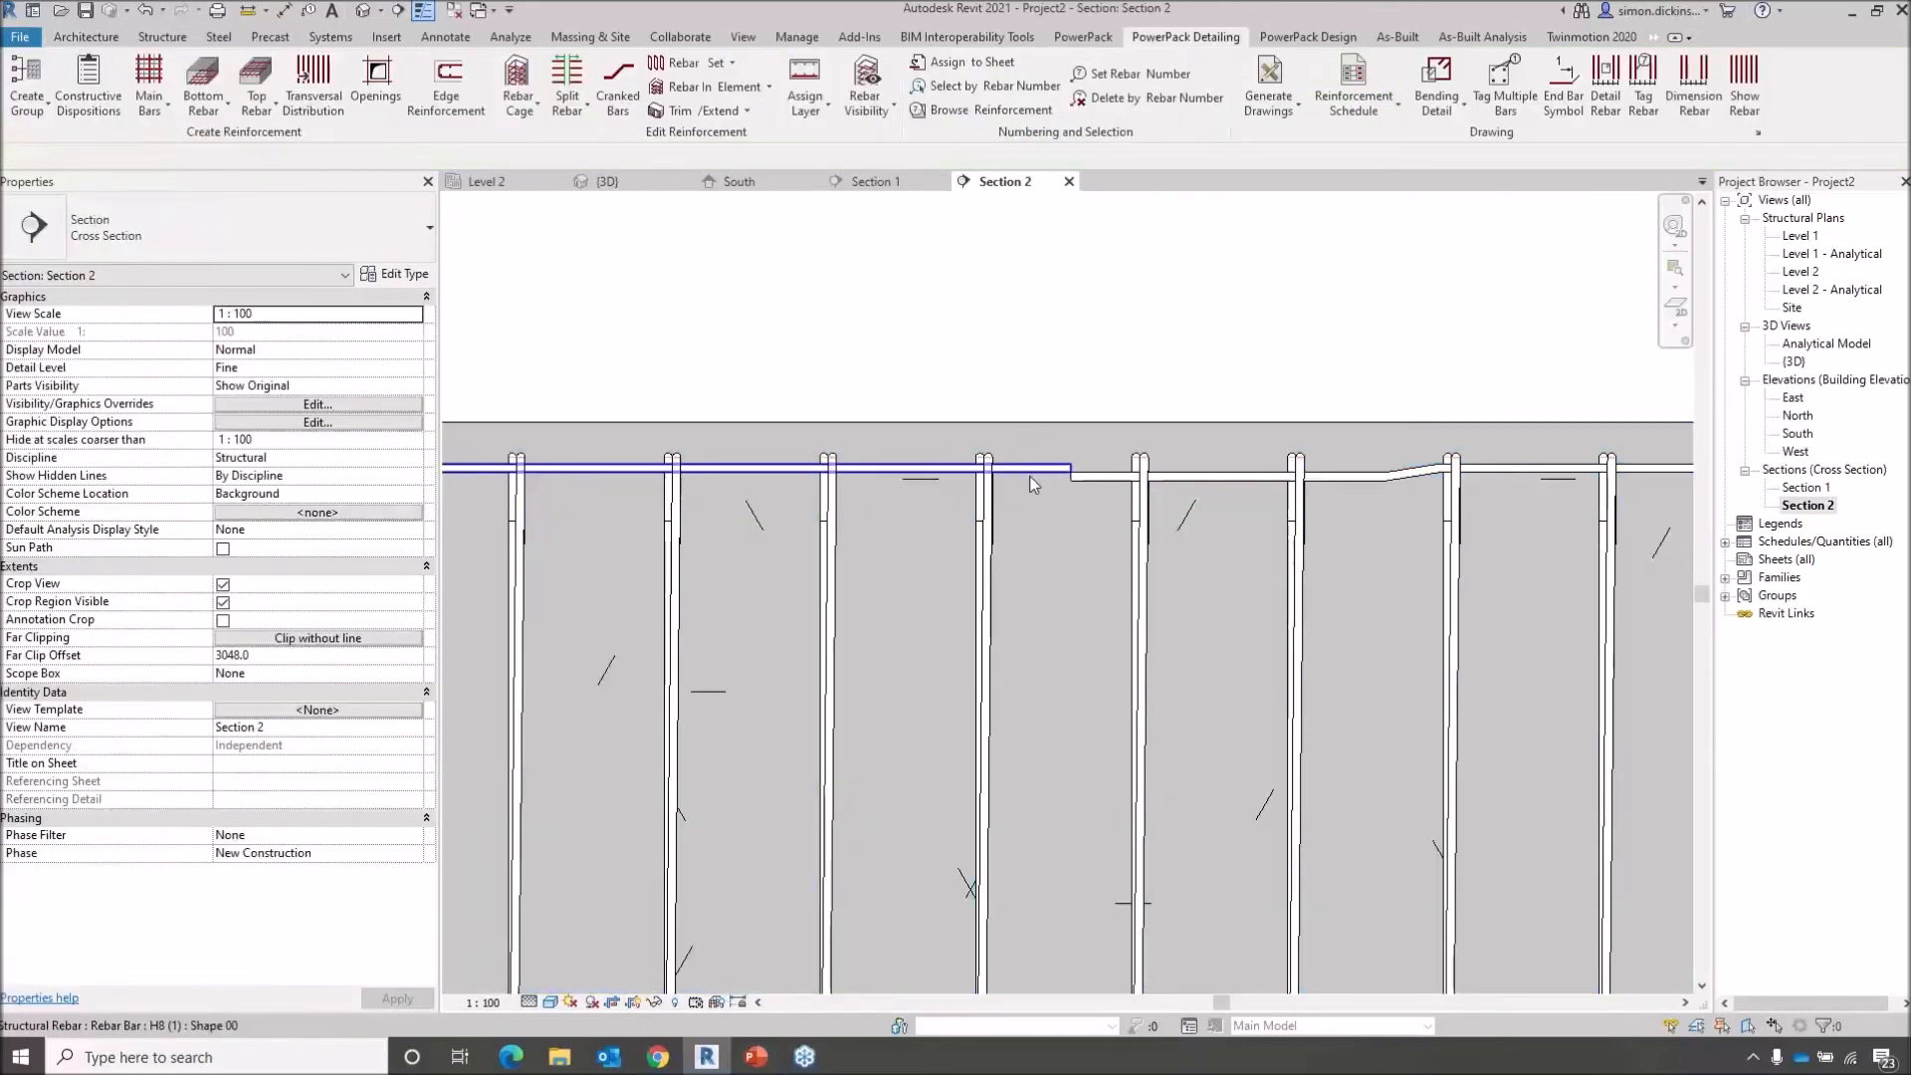
{"action": "left_click", "coordinate": [1033, 485]}
{"action": "left_click_drag", "start_coordinate": [1075, 469], "coordinate": [1384, 476]}
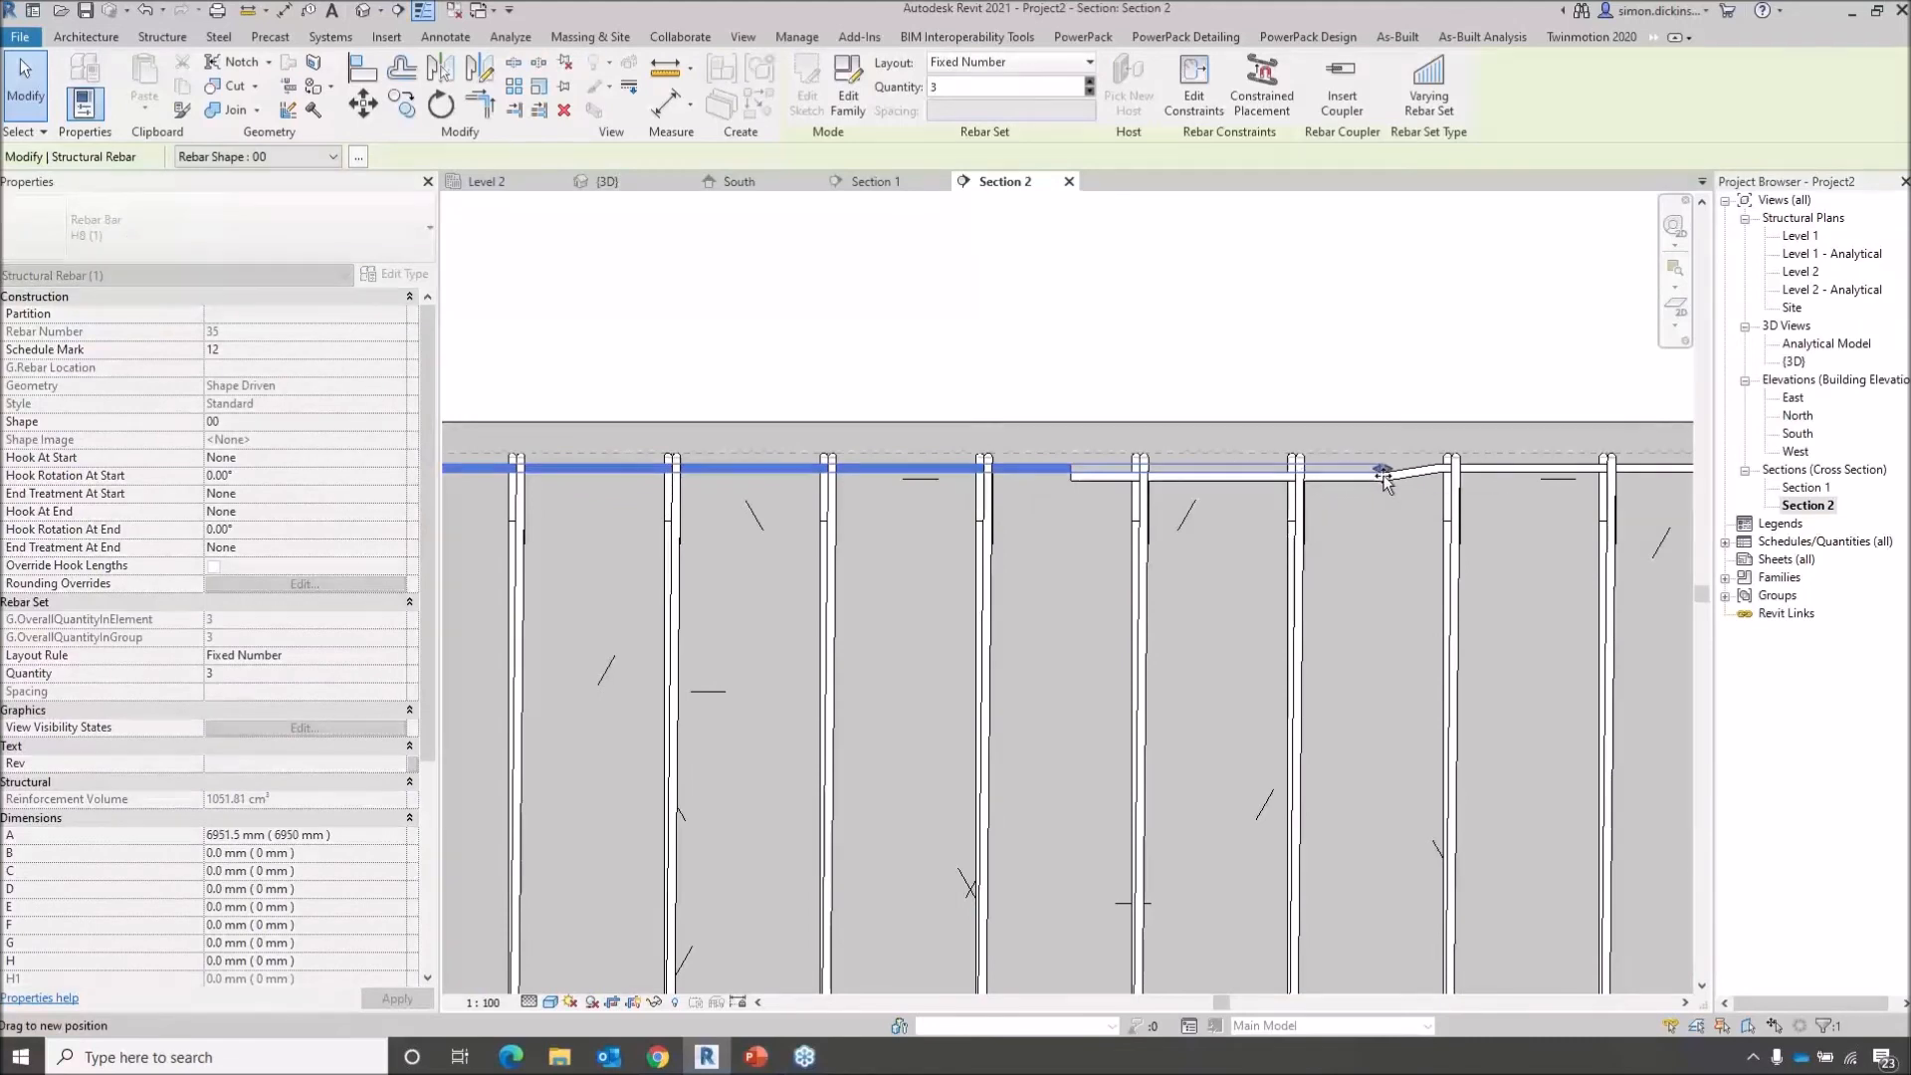
{"action": "left_click", "coordinate": [1335, 349]}
{"action": "middle_click_drag", "start_coordinate": [1346, 589], "coordinate": [1149, 596]}
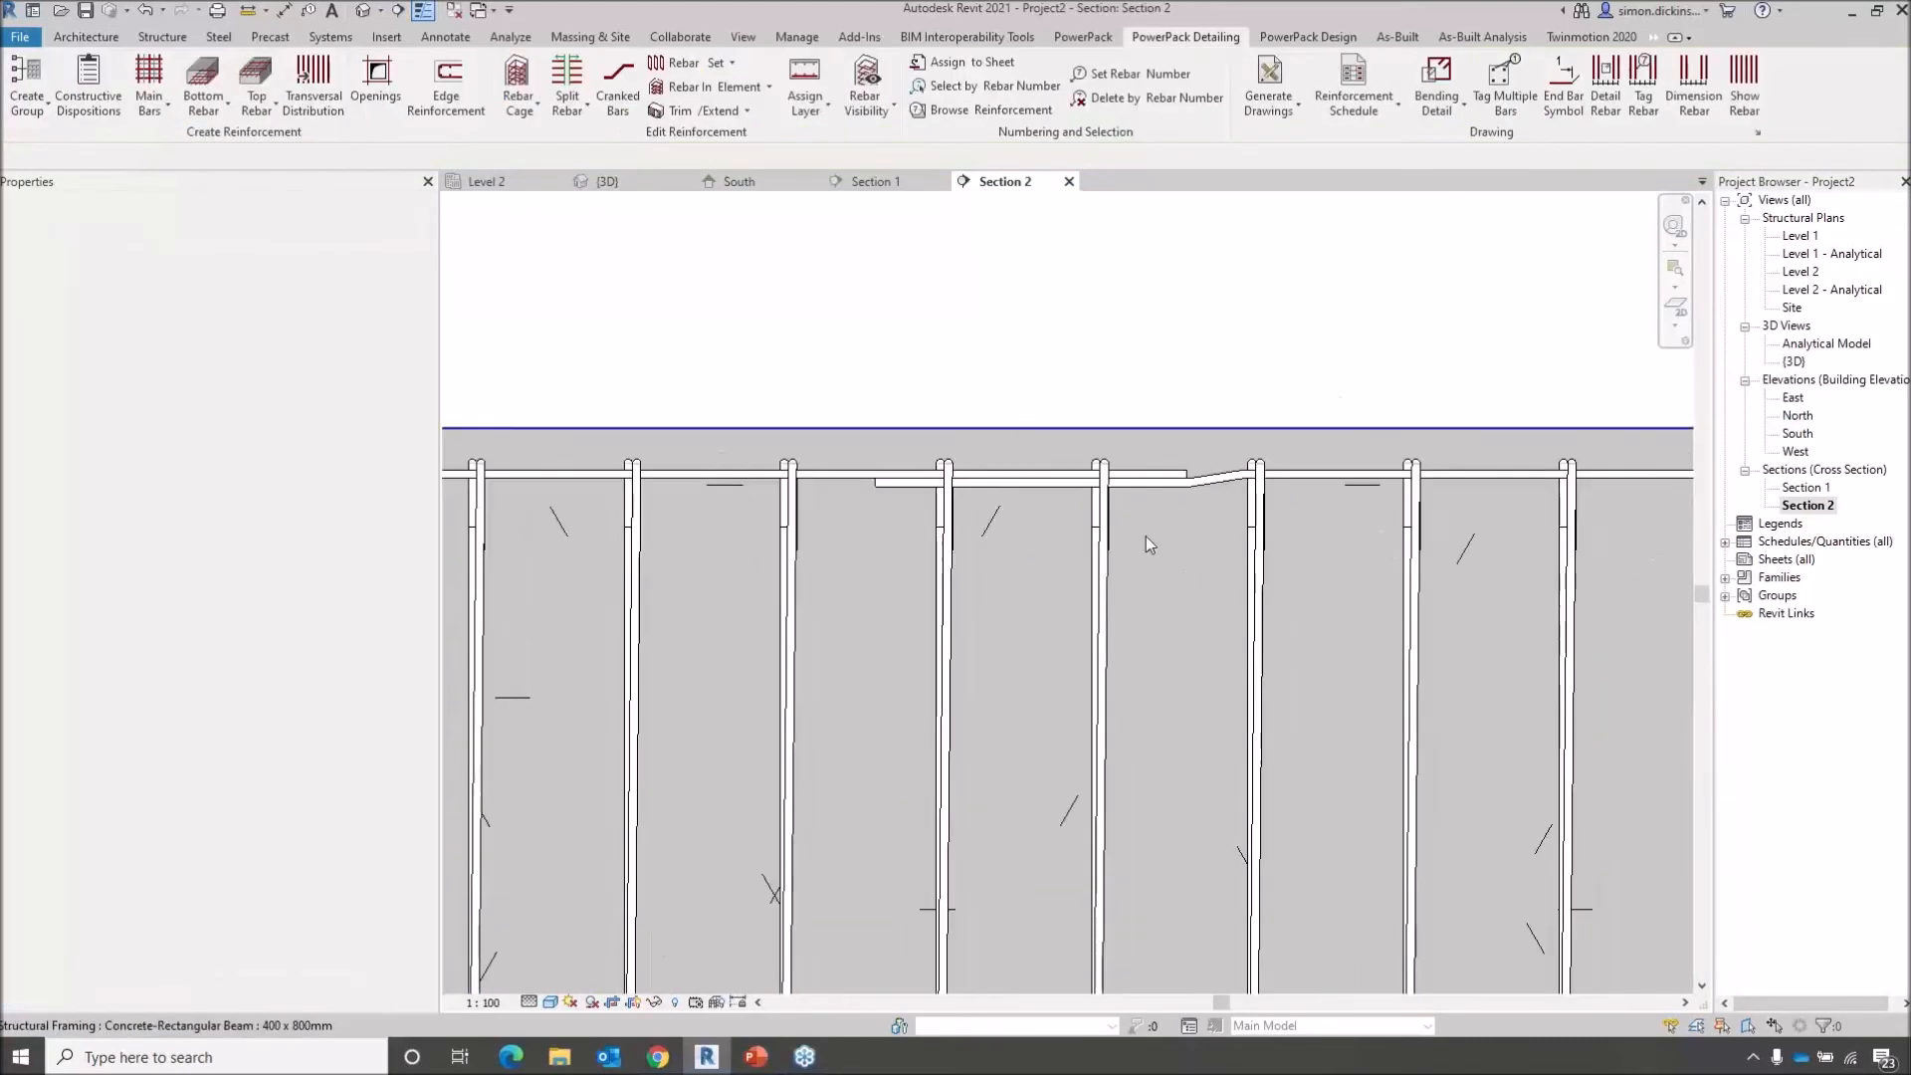
{"action": "left_click", "coordinate": [1194, 491]}
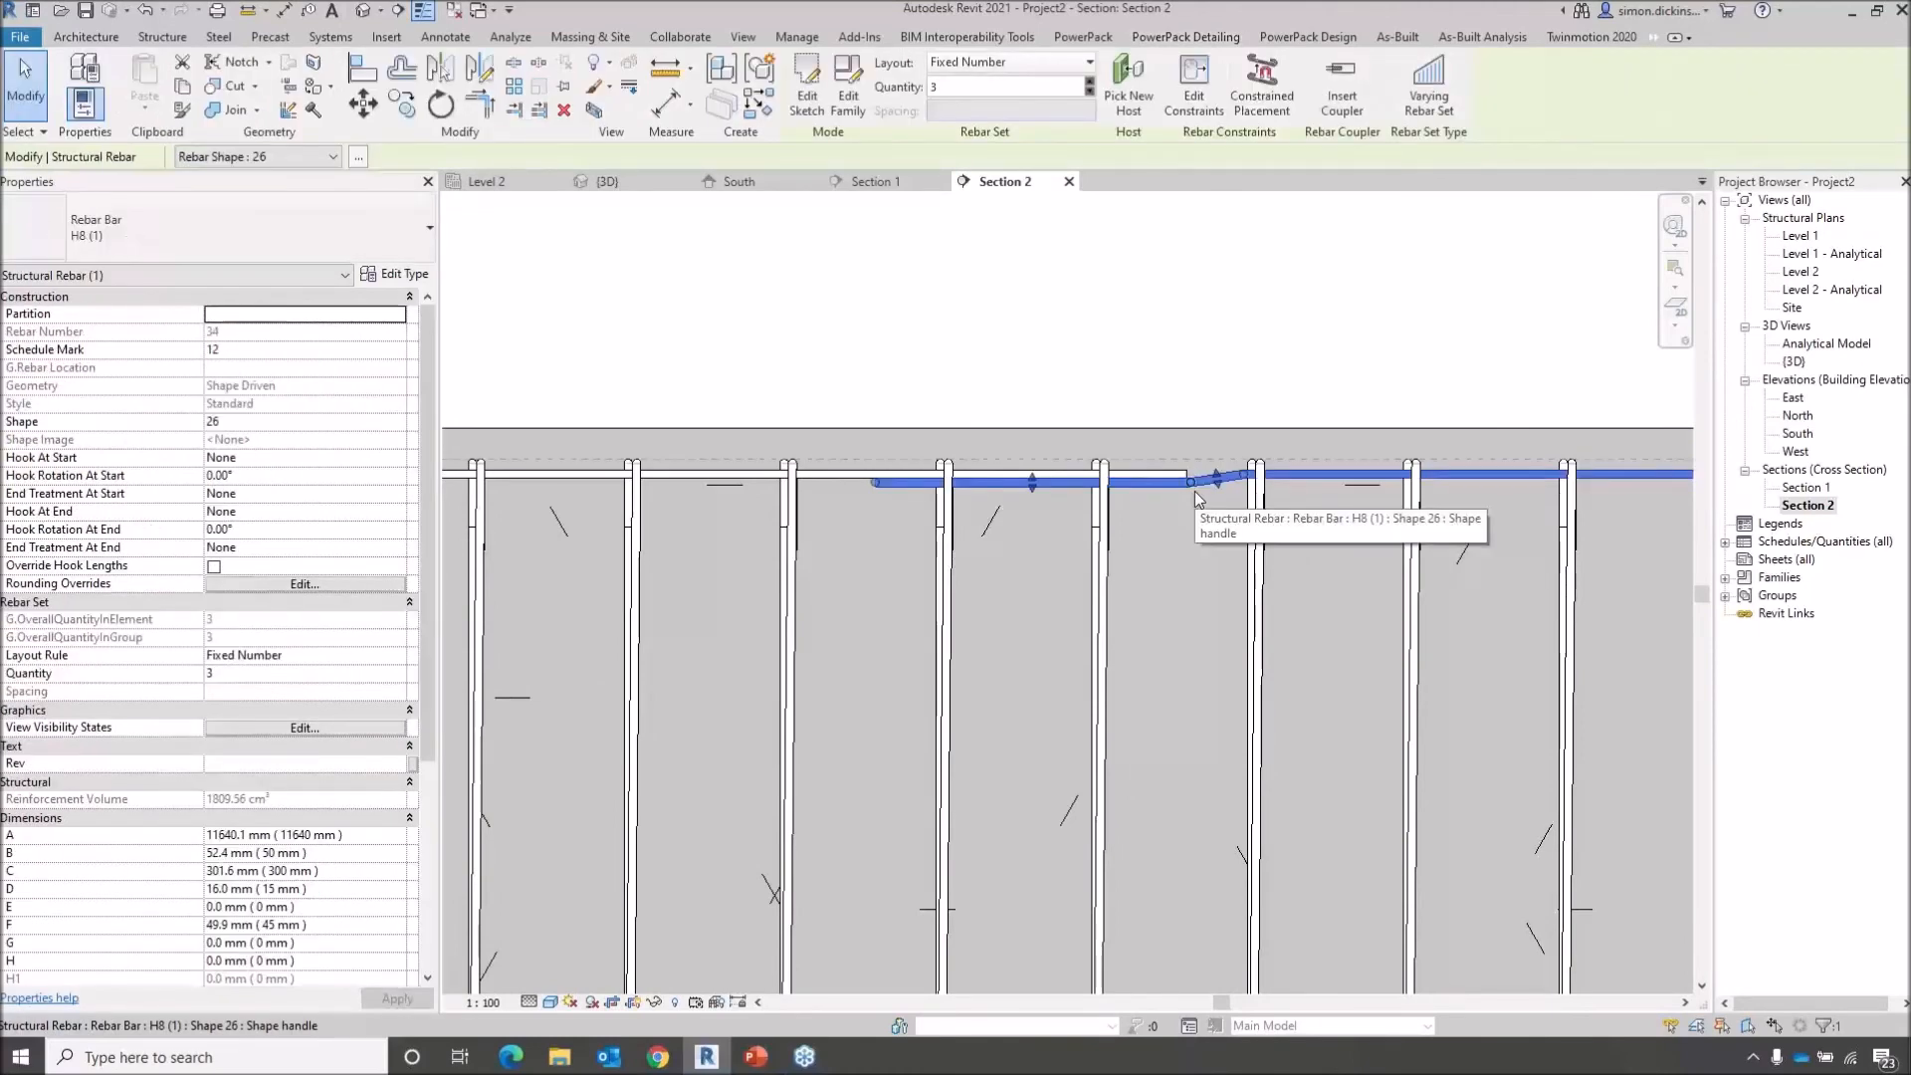
{"action": "left_click", "coordinate": [1067, 376]}
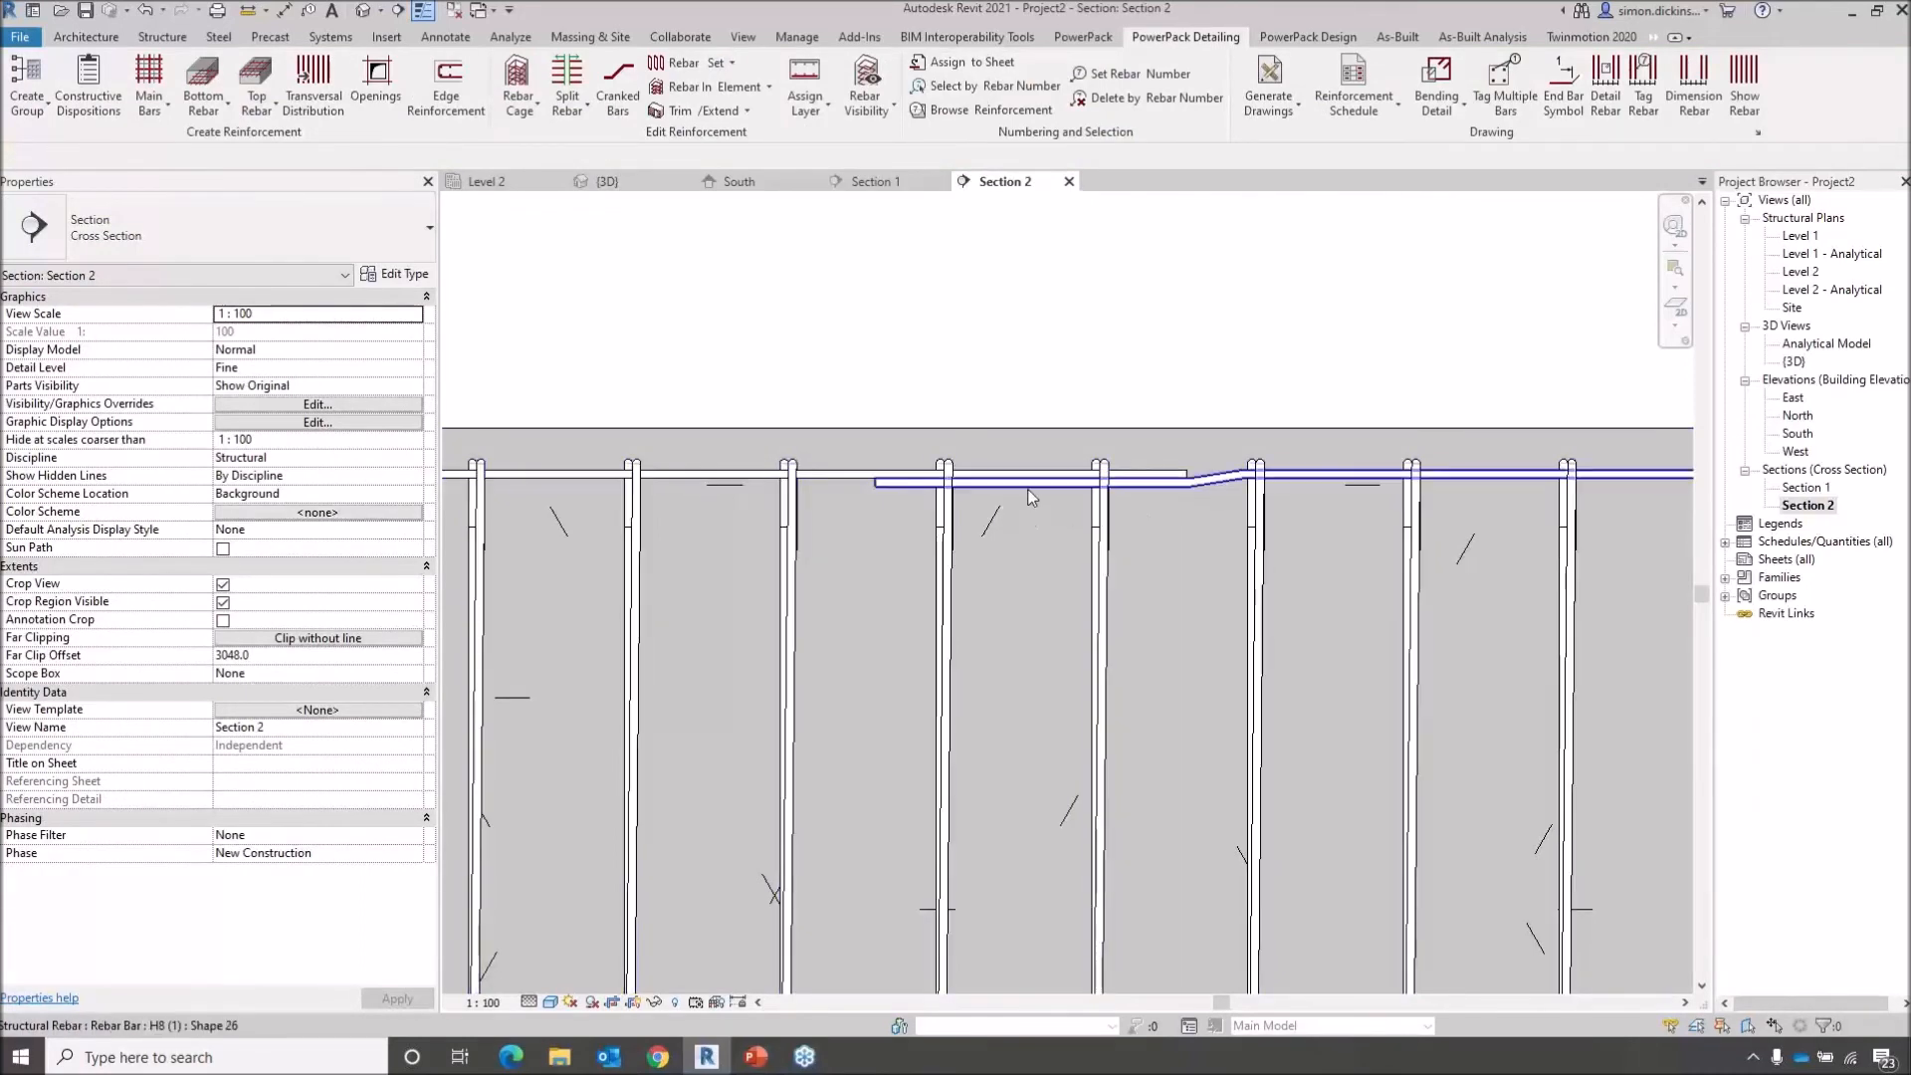
{"action": "scroll", "coordinate": [1175, 484], "scroll_direction": "up", "scroll_amount": 5}
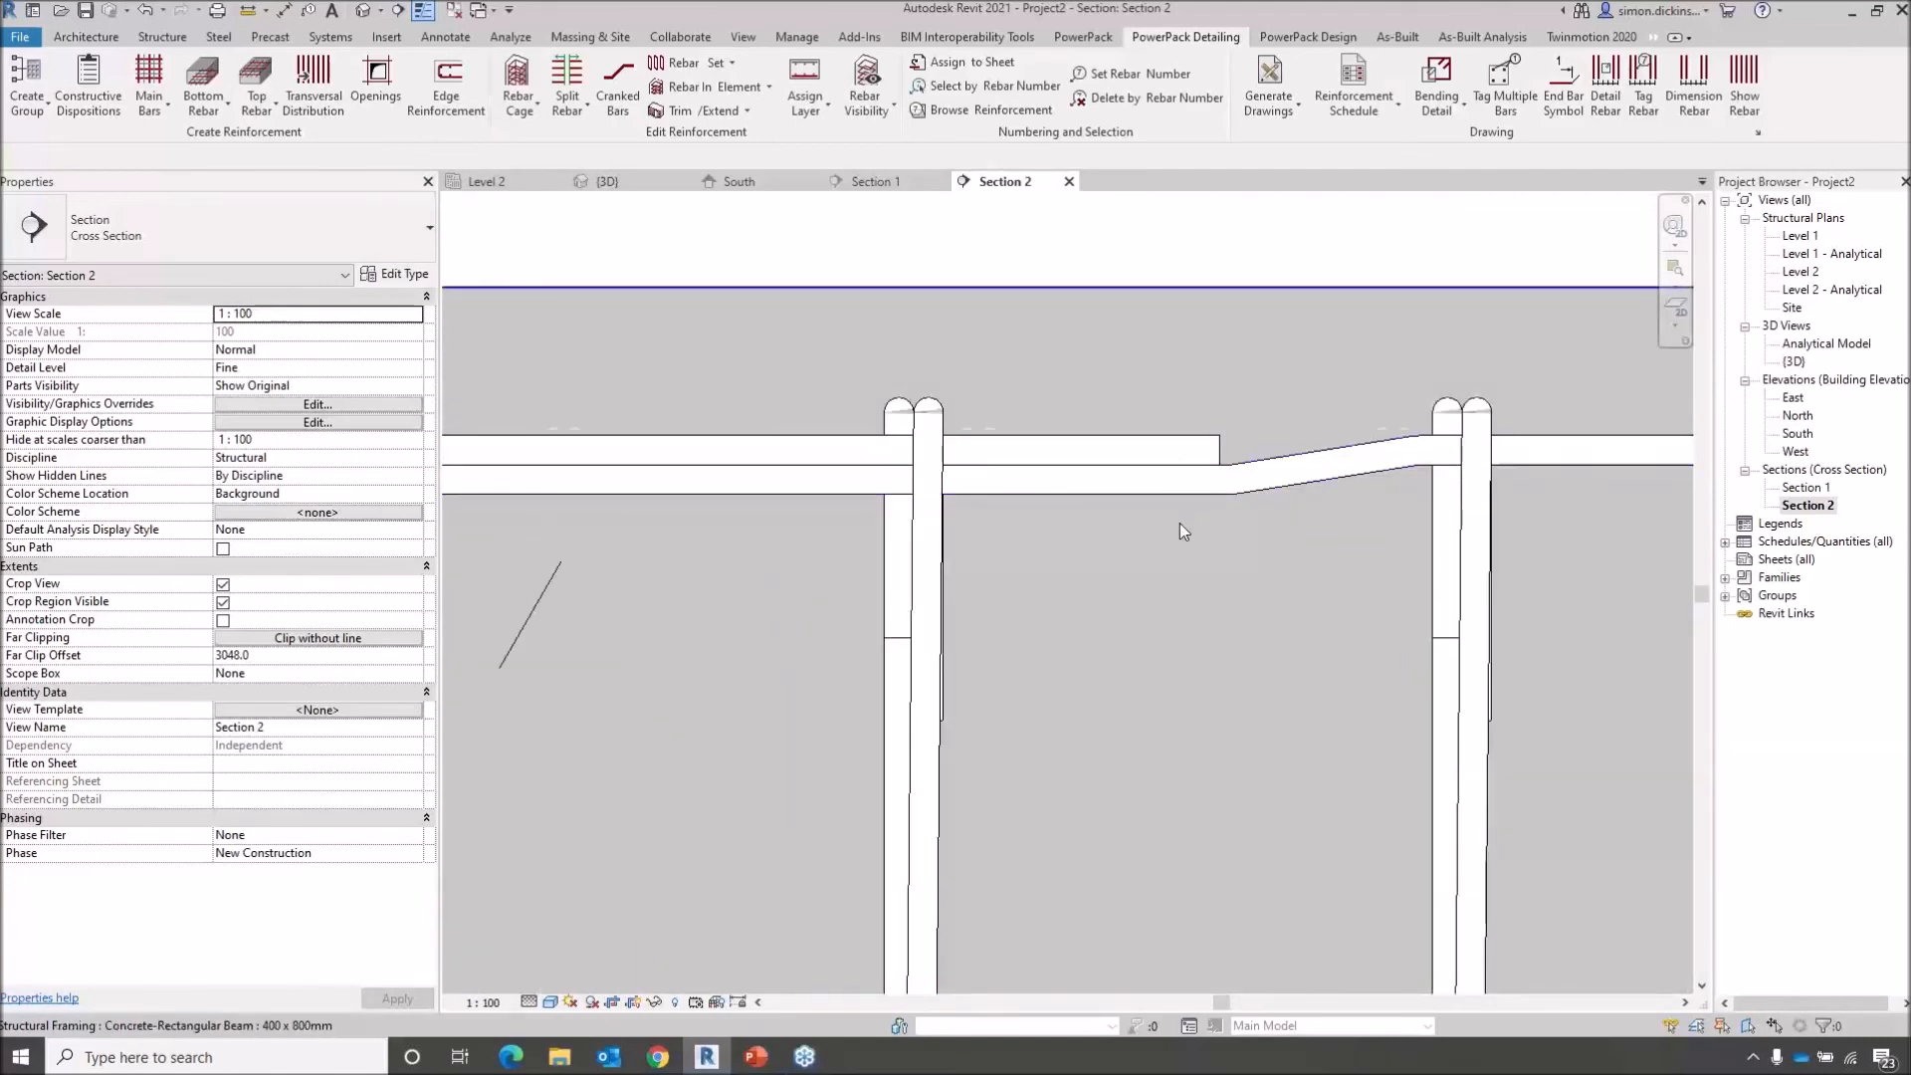
{"action": "scroll", "coordinate": [1171, 523], "scroll_direction": "down", "scroll_amount": 5}
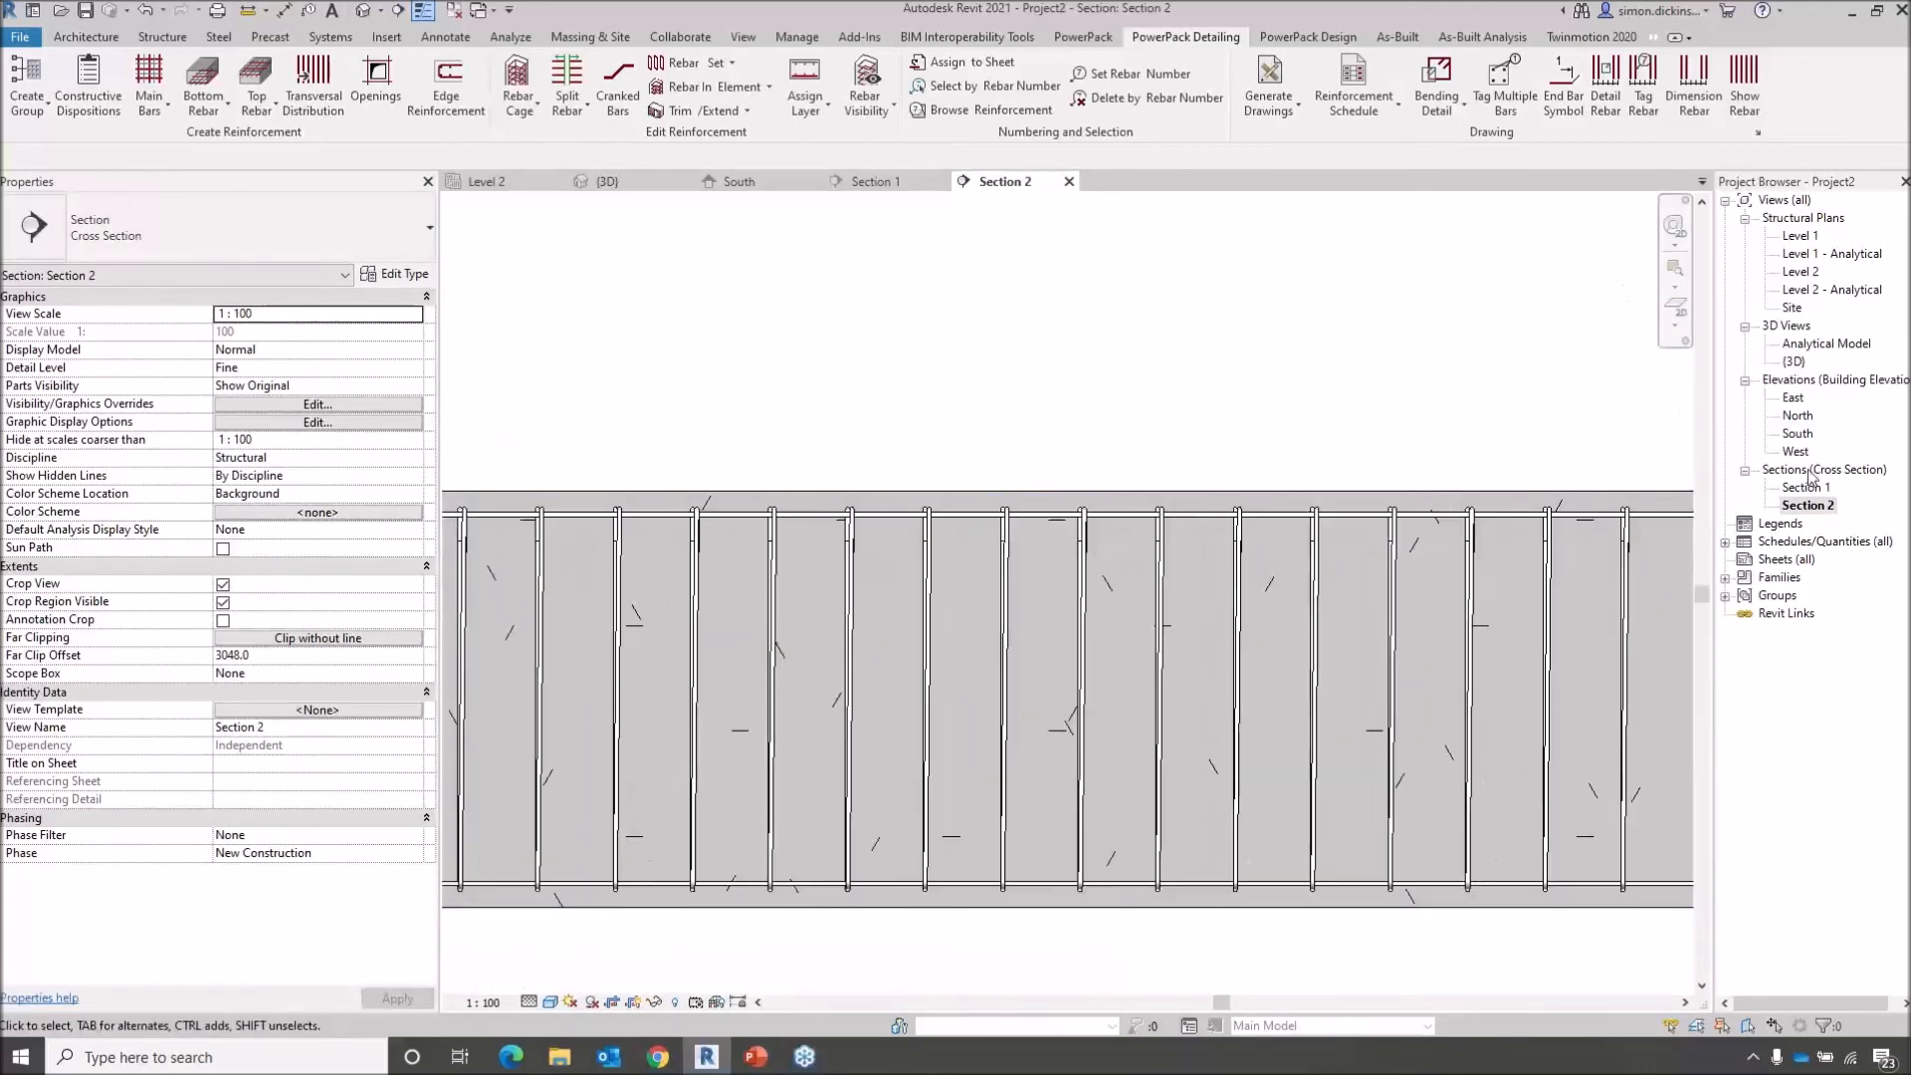
In the Level 2 plan, place a 600 x 750 mm concrete column down to Level 1 on the new beam, about 4200 mm from its right end
{"action": "double_click", "coordinate": [1813, 237]}
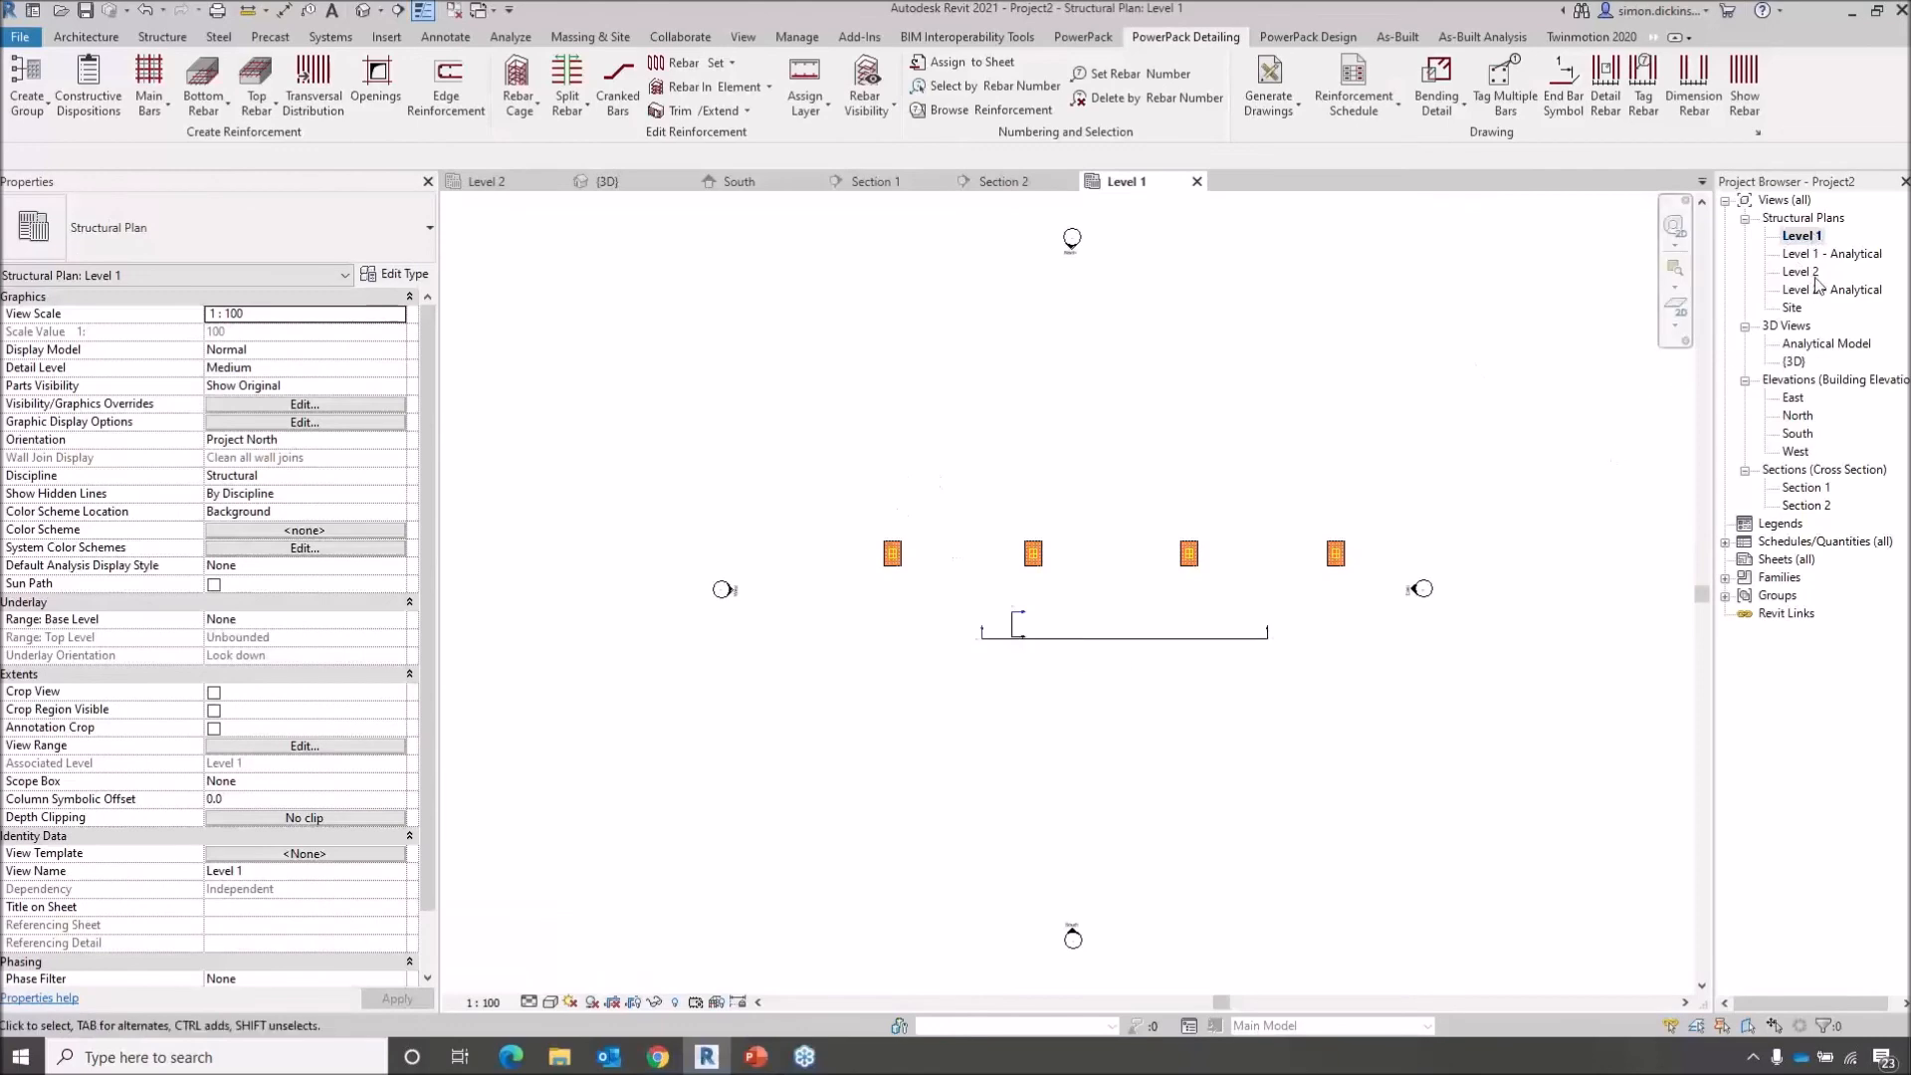
{"action": "double_click", "coordinate": [1802, 272]}
{"action": "scroll", "coordinate": [1095, 817], "scroll_direction": "down", "scroll_amount": 6}
{"action": "middle_click_drag", "start_coordinate": [1383, 881], "coordinate": [1142, 694]}
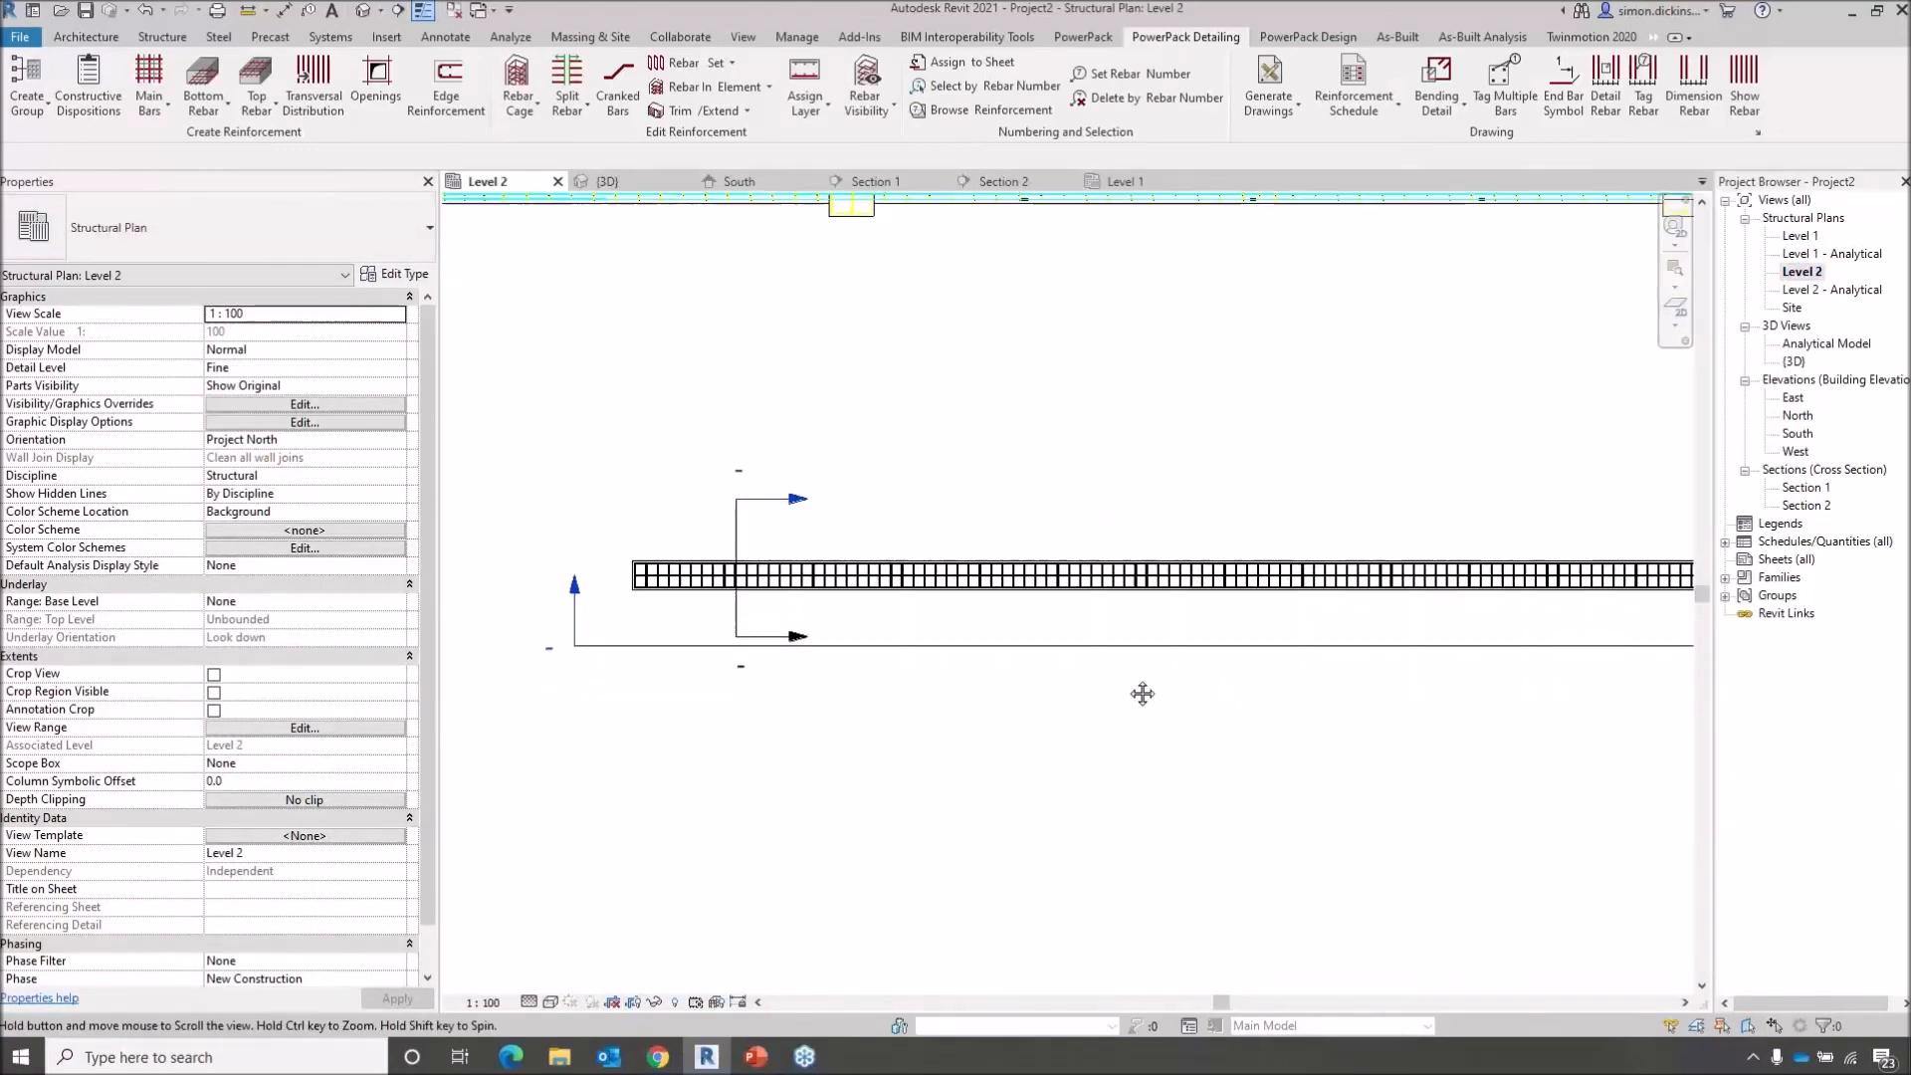
{"action": "left_click", "coordinate": [164, 37]}
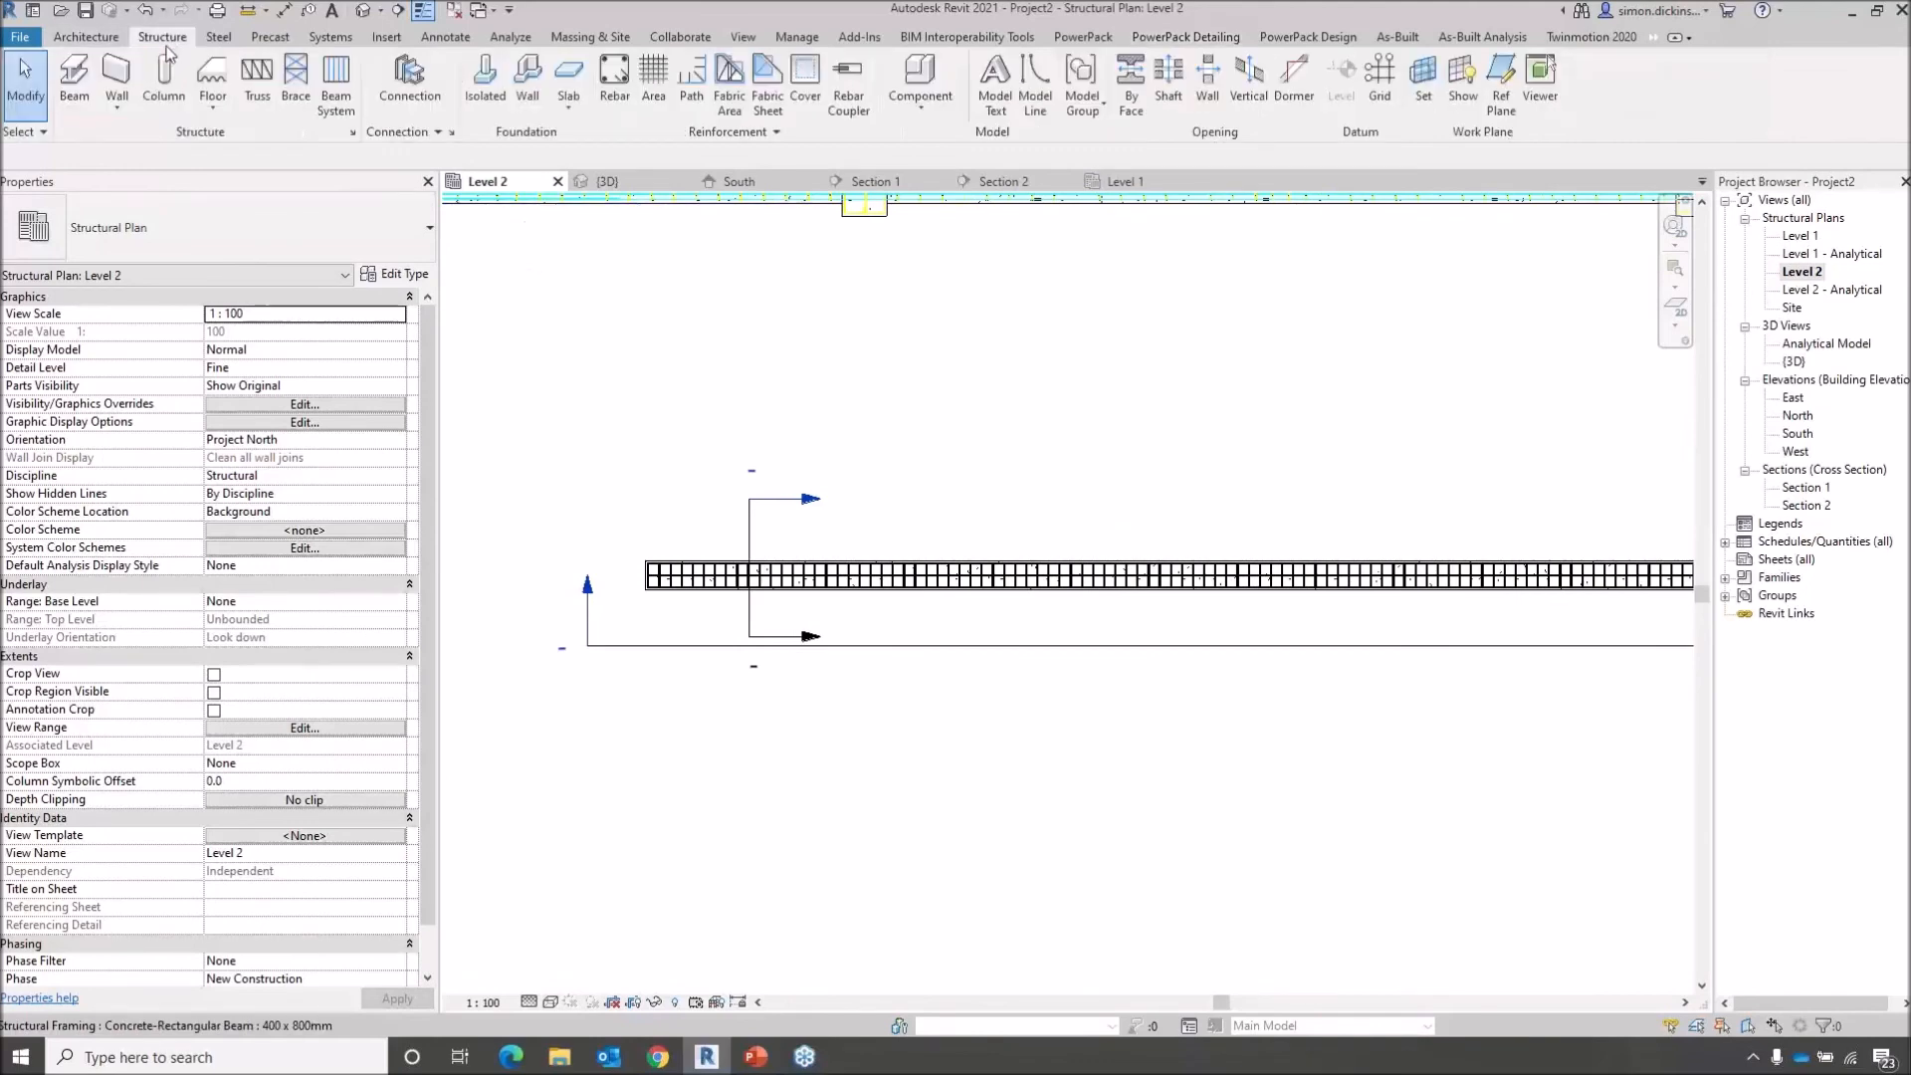
{"action": "left_click", "coordinate": [163, 80]}
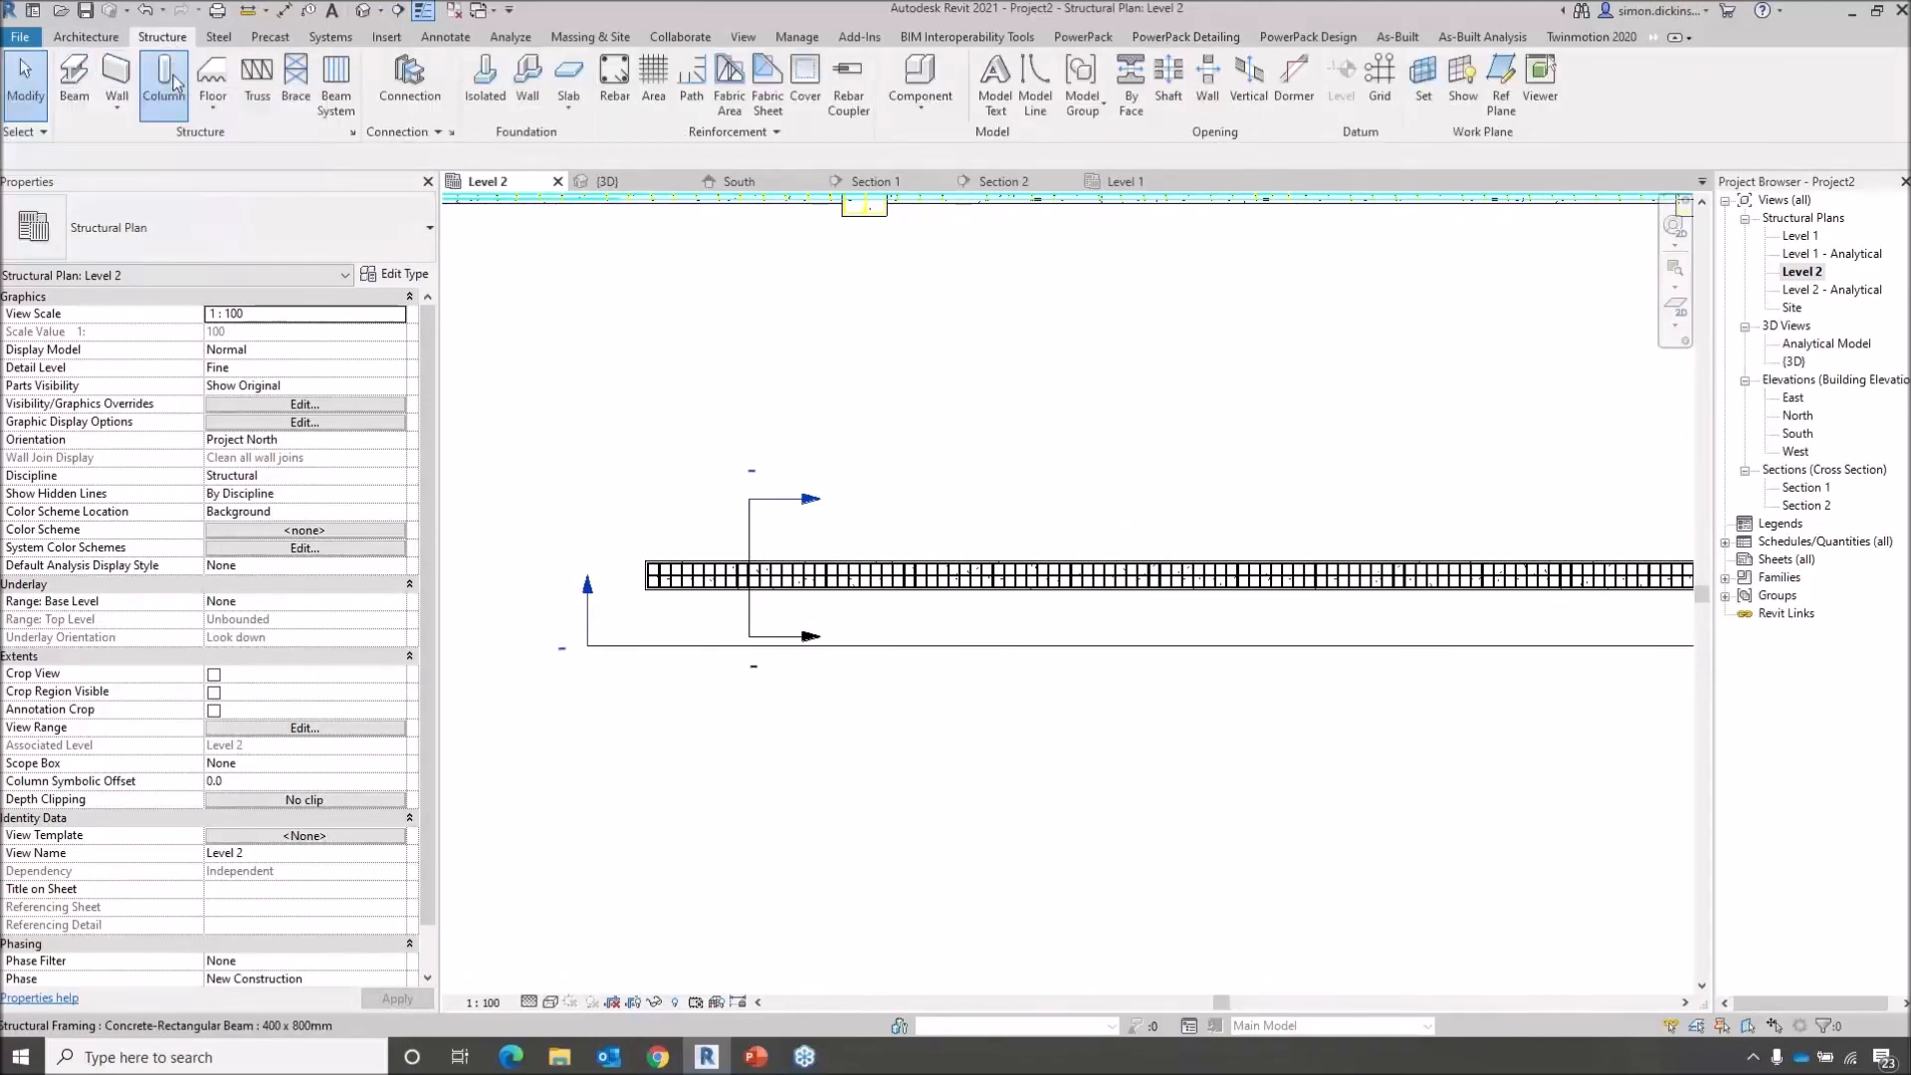
{"action": "middle_click_drag", "start_coordinate": [1397, 436], "coordinate": [794, 398]}
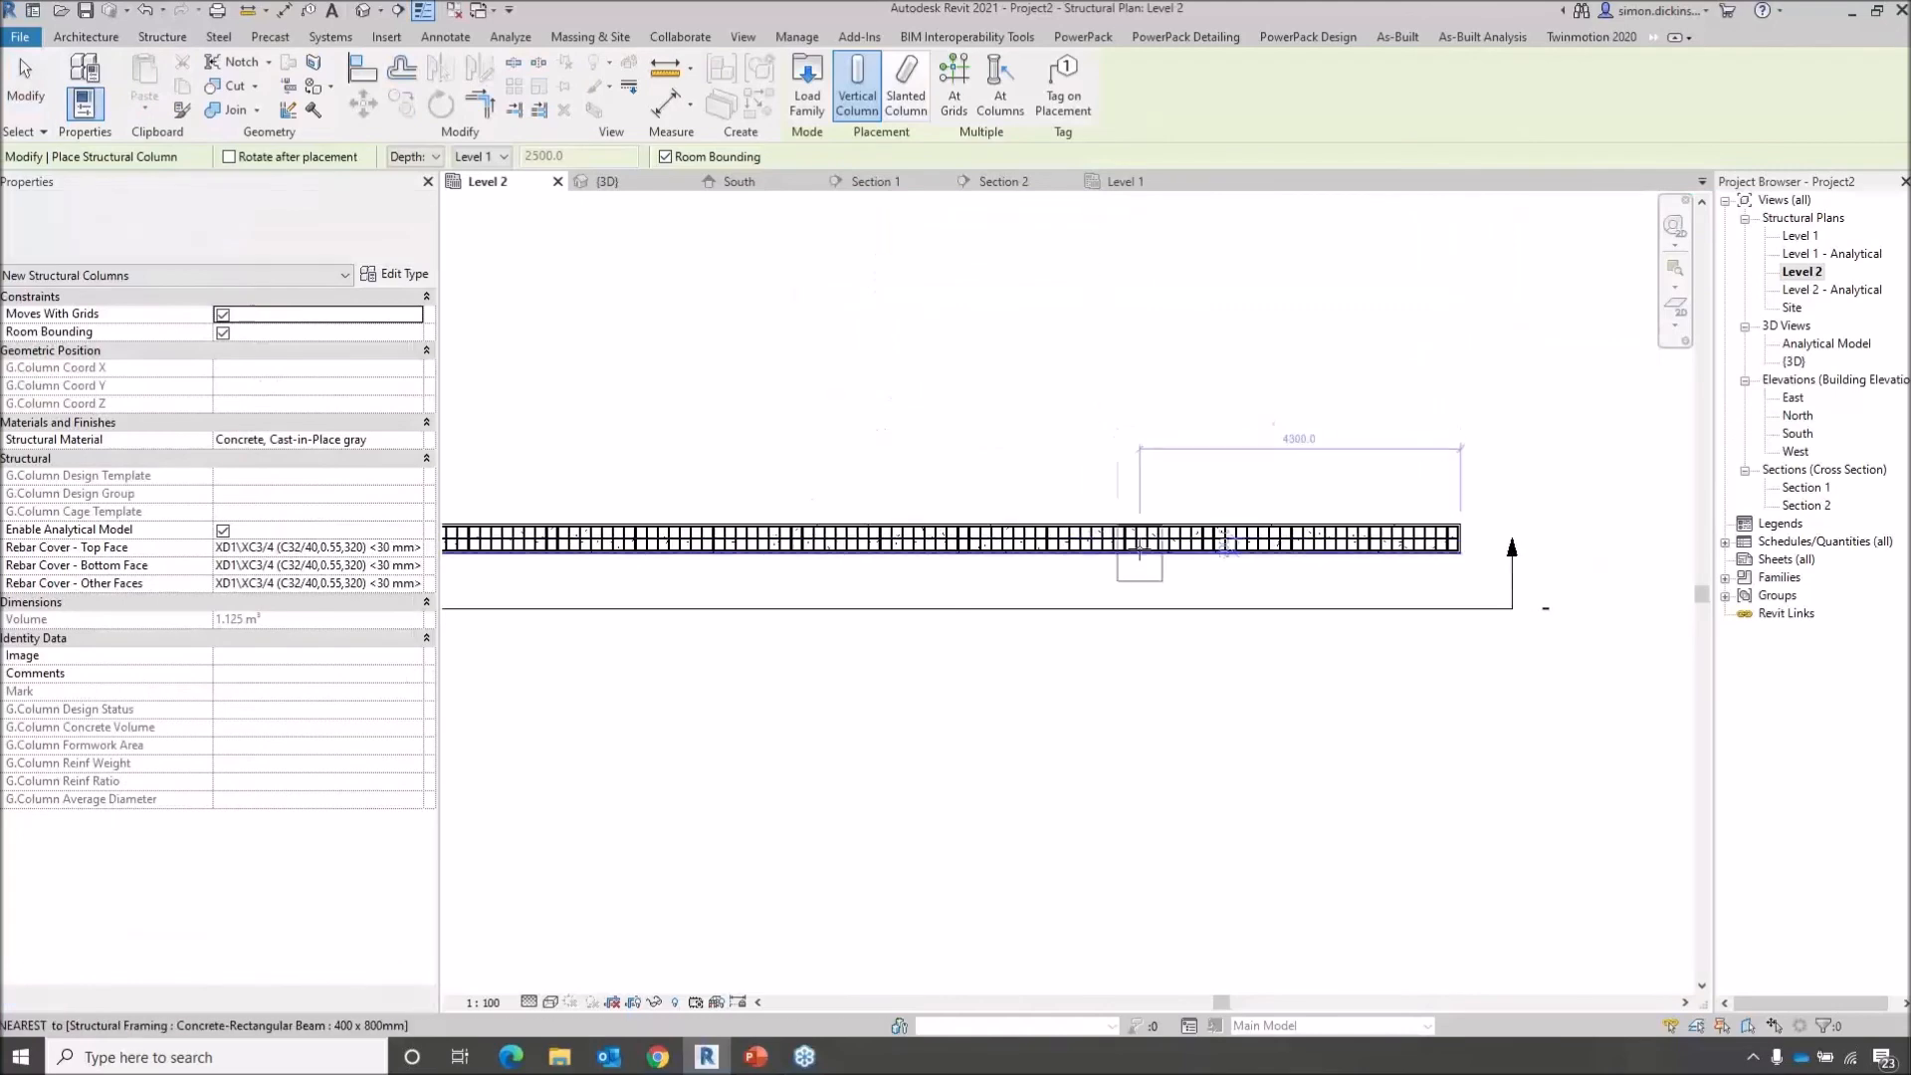
{"action": "left_click", "coordinate": [1147, 538]}
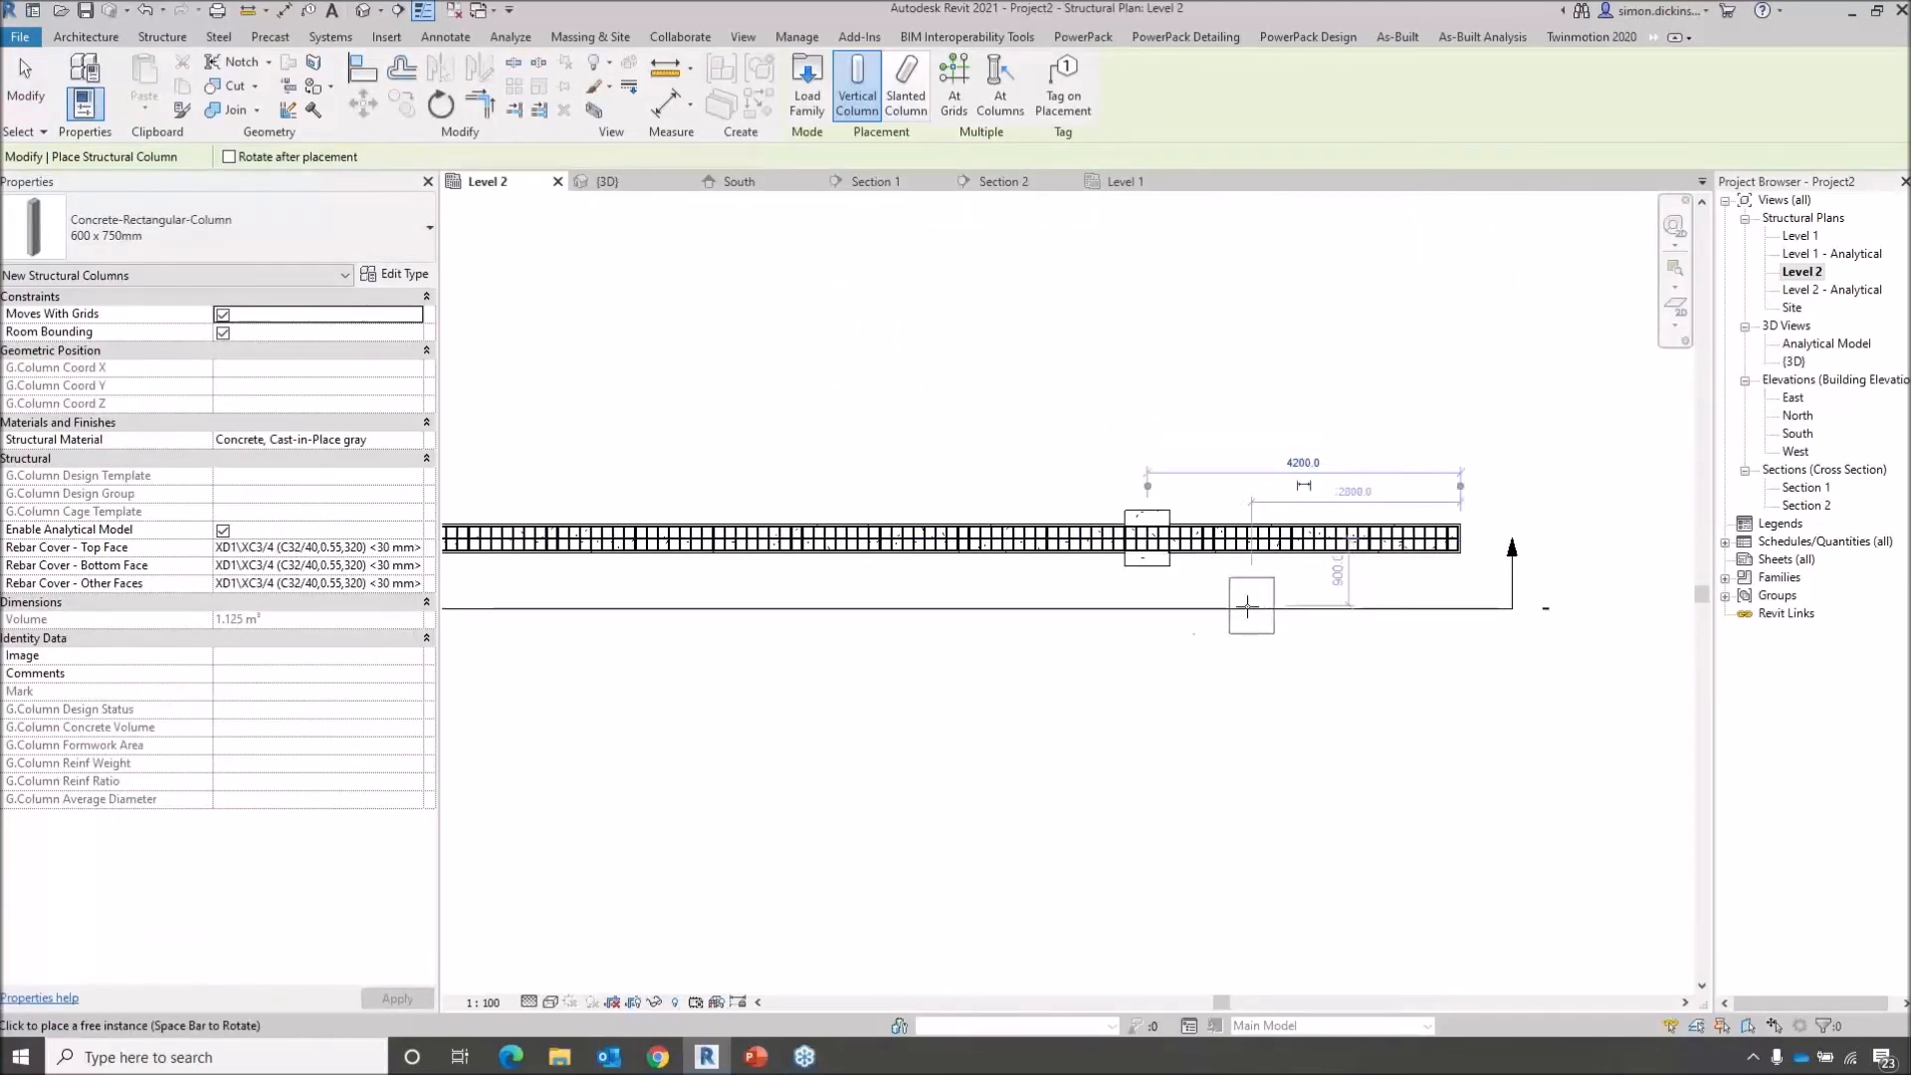
{"action": "scroll", "coordinate": [1207, 640], "scroll_direction": "down", "scroll_amount": 3}
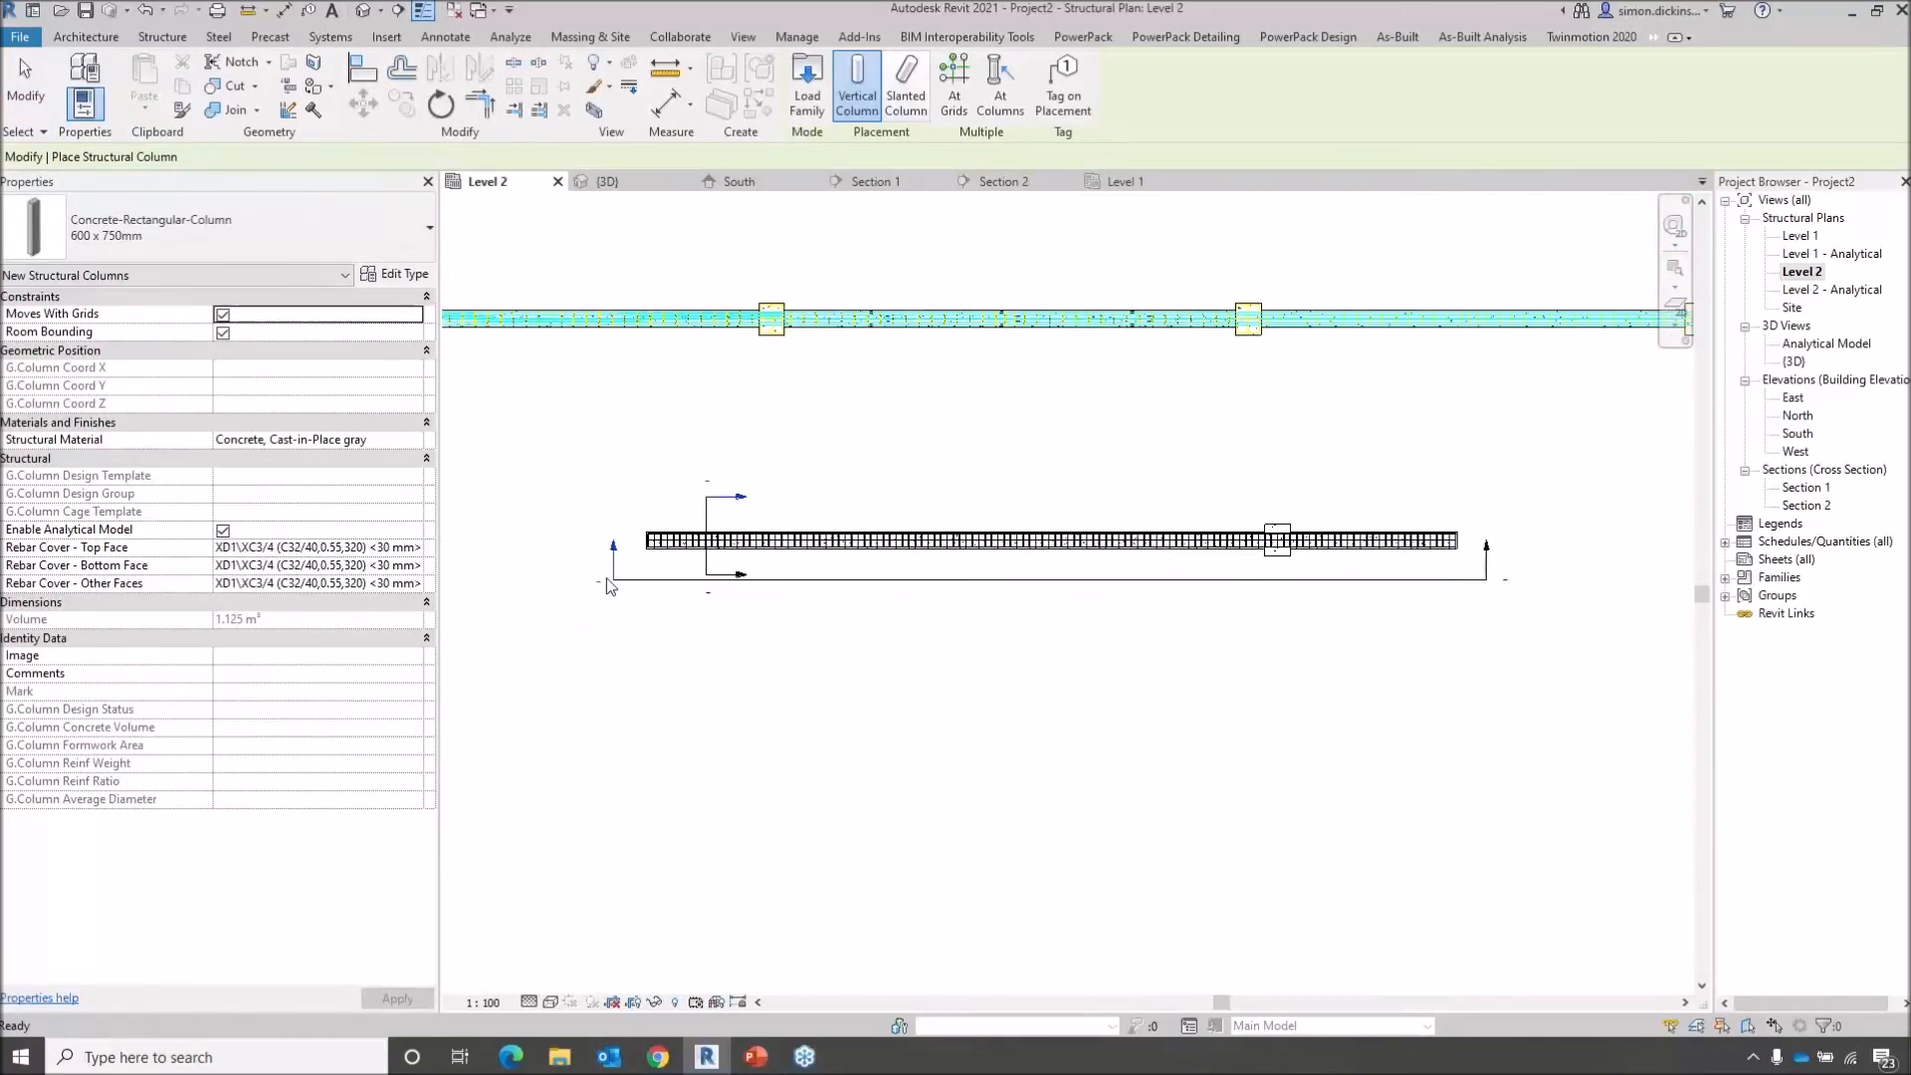
{"action": "key", "text": "Escape"}
{"action": "key", "text": "Escape"}
In the Section 2 view, split the beam's bottom longitudinal bars at the new column, with 0 mm cover from dividing element and shifting off
{"action": "double_click", "coordinate": [615, 551]}
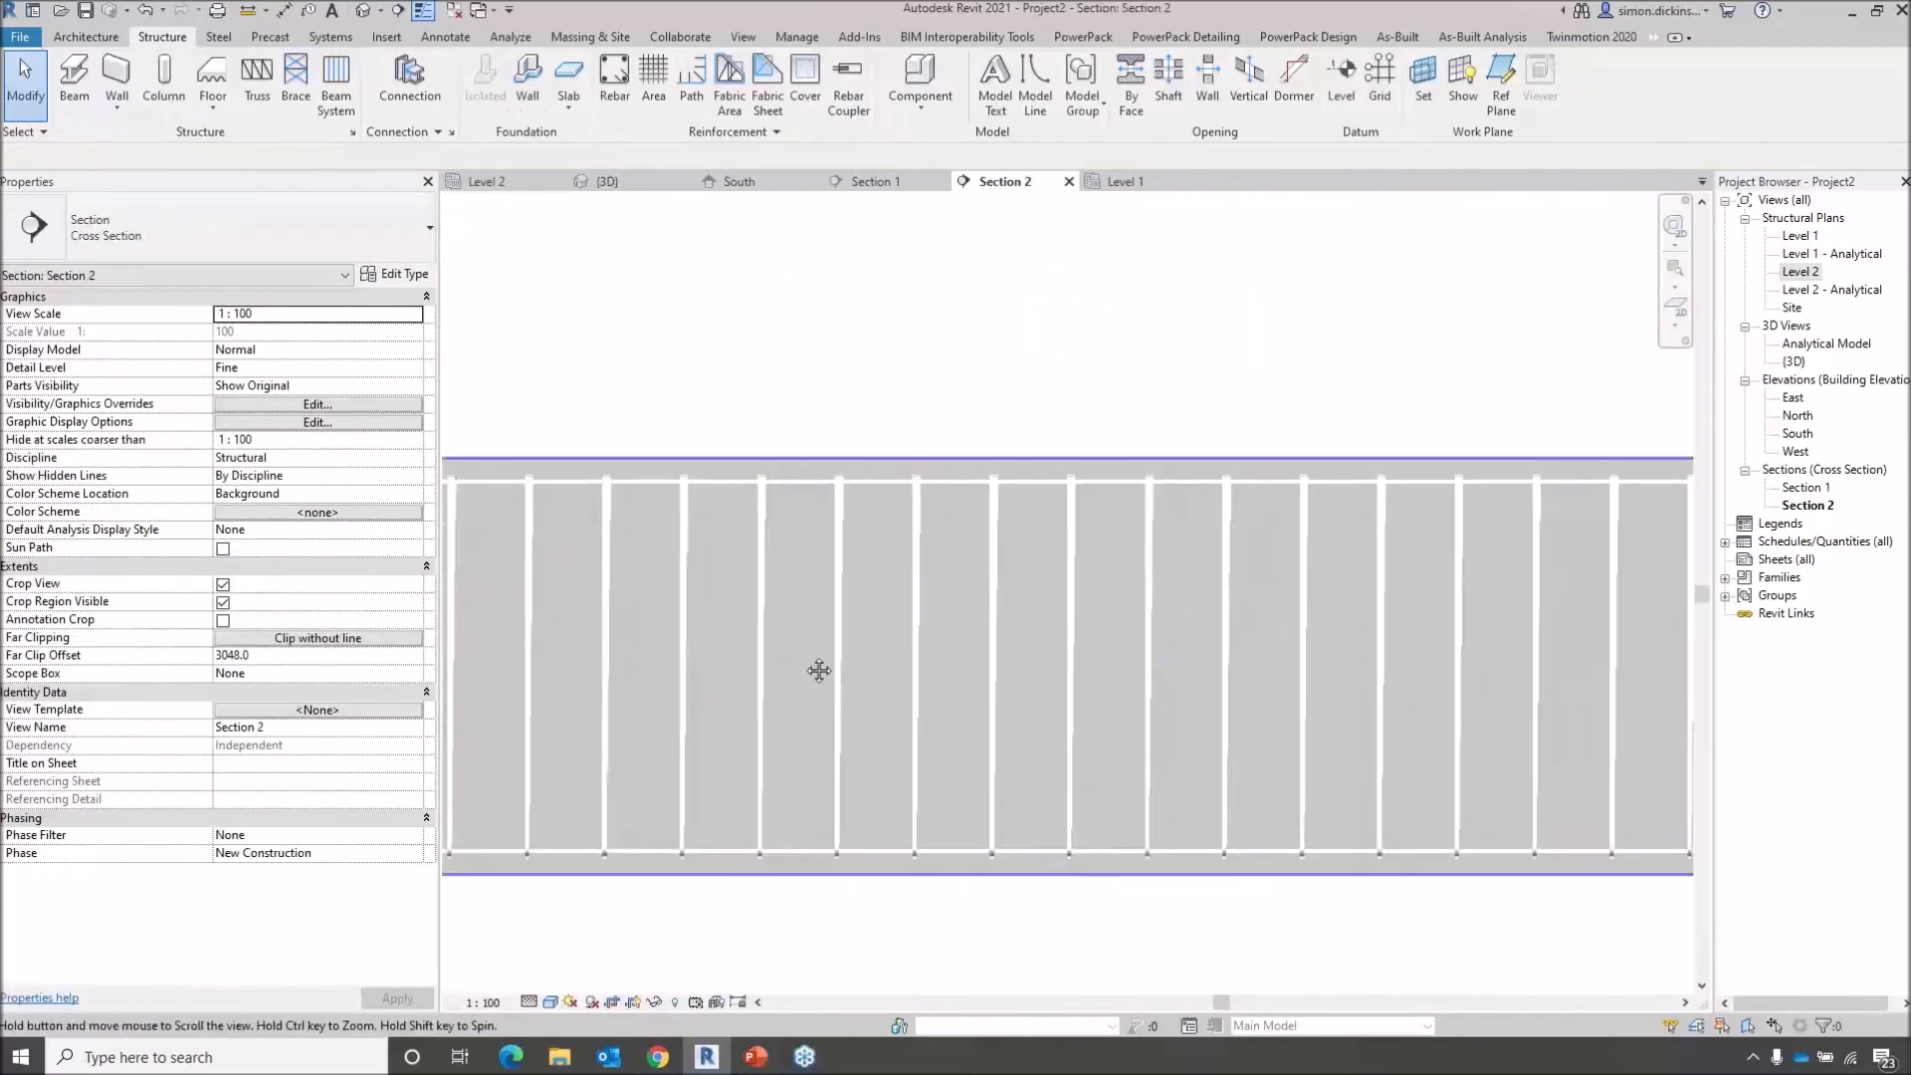
{"action": "scroll", "coordinate": [868, 641], "scroll_direction": "up", "scroll_amount": 6}
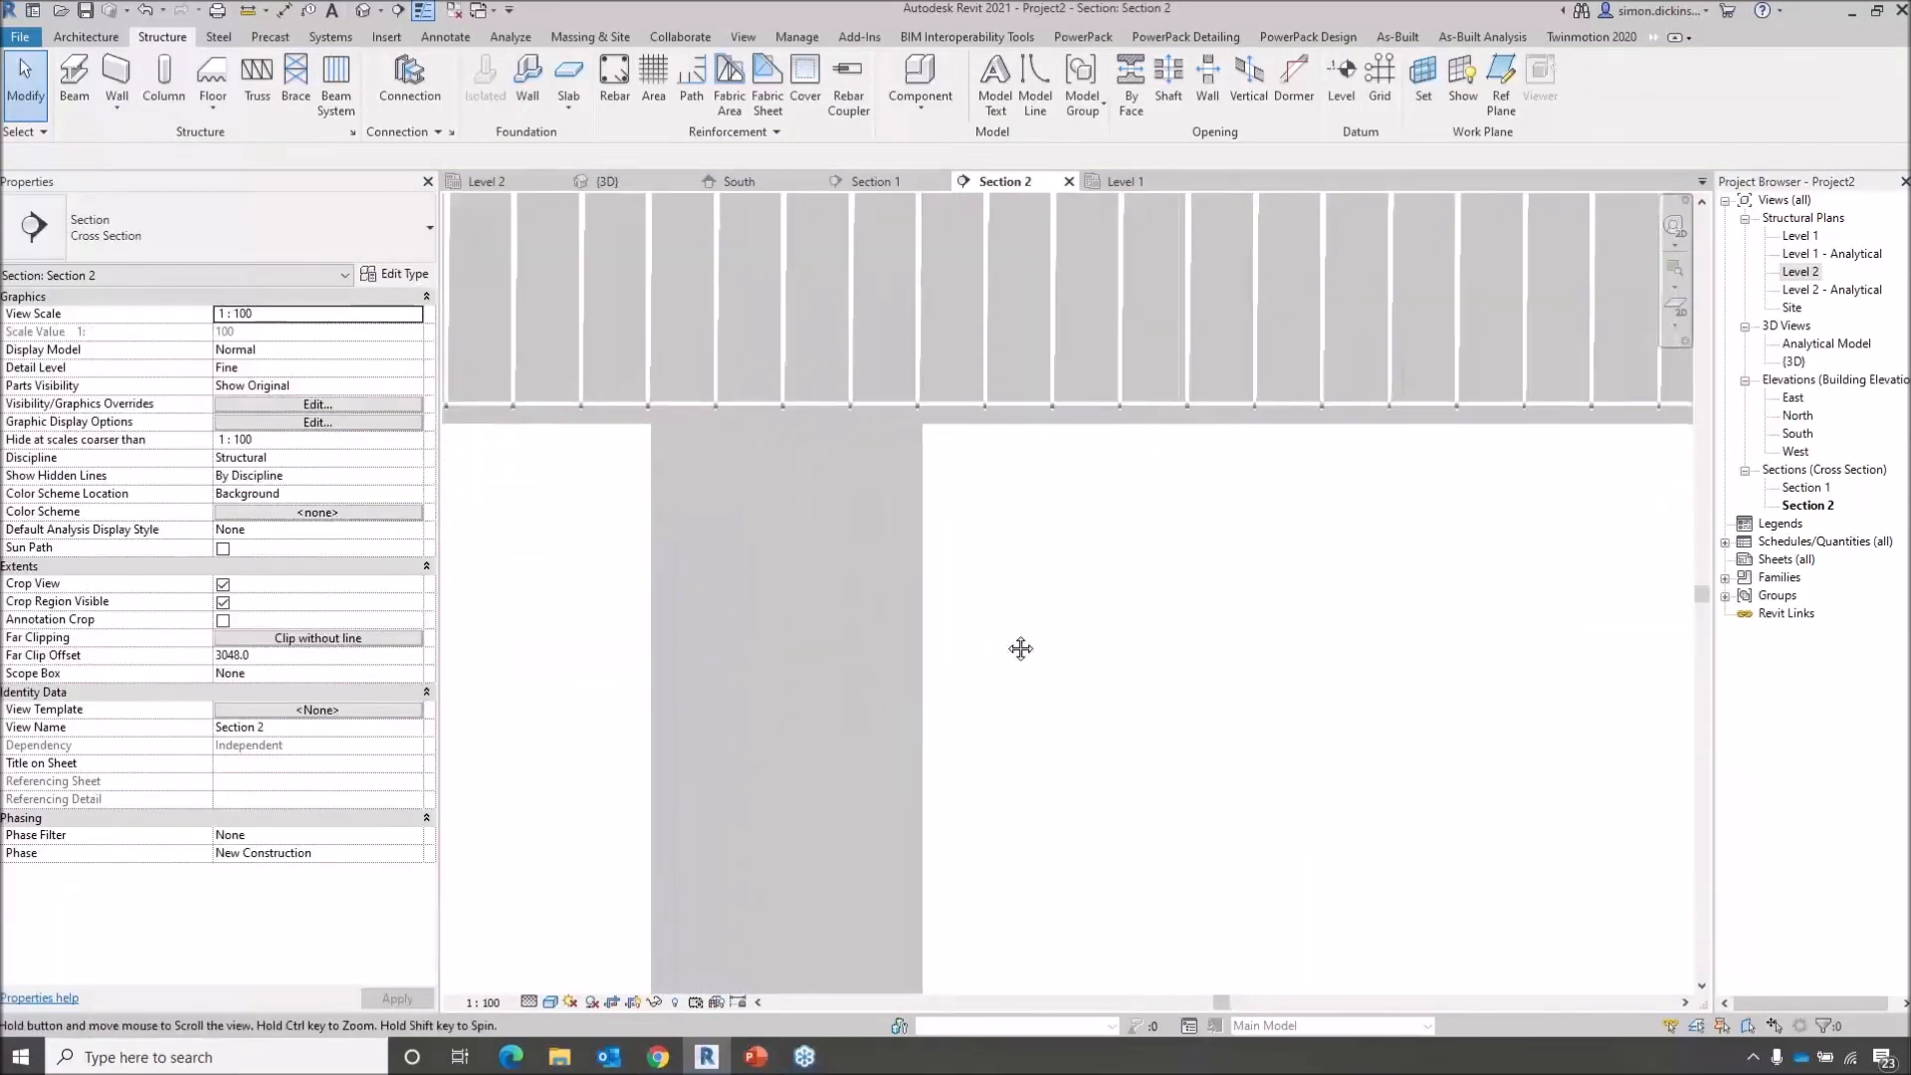
{"action": "scroll", "coordinate": [1263, 628], "scroll_direction": "down", "scroll_amount": 3}
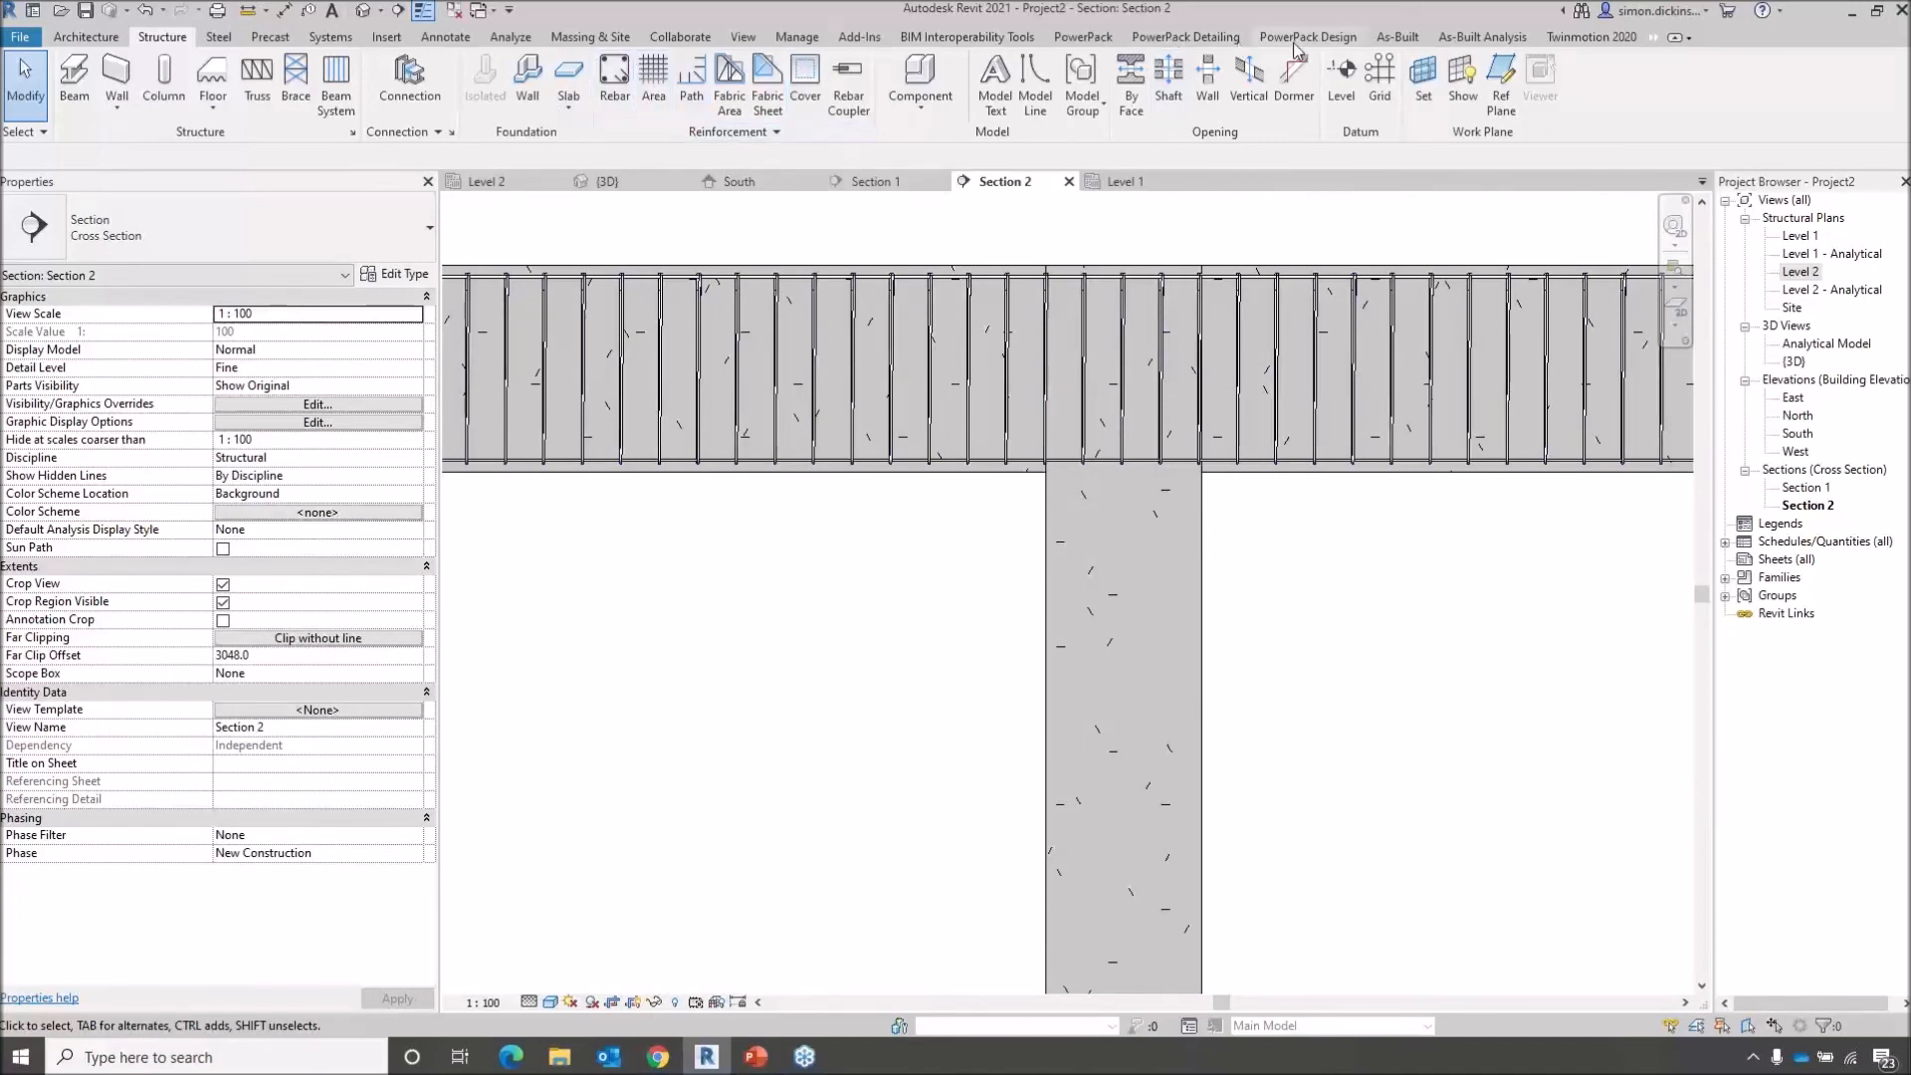
{"action": "left_click", "coordinate": [1234, 38]}
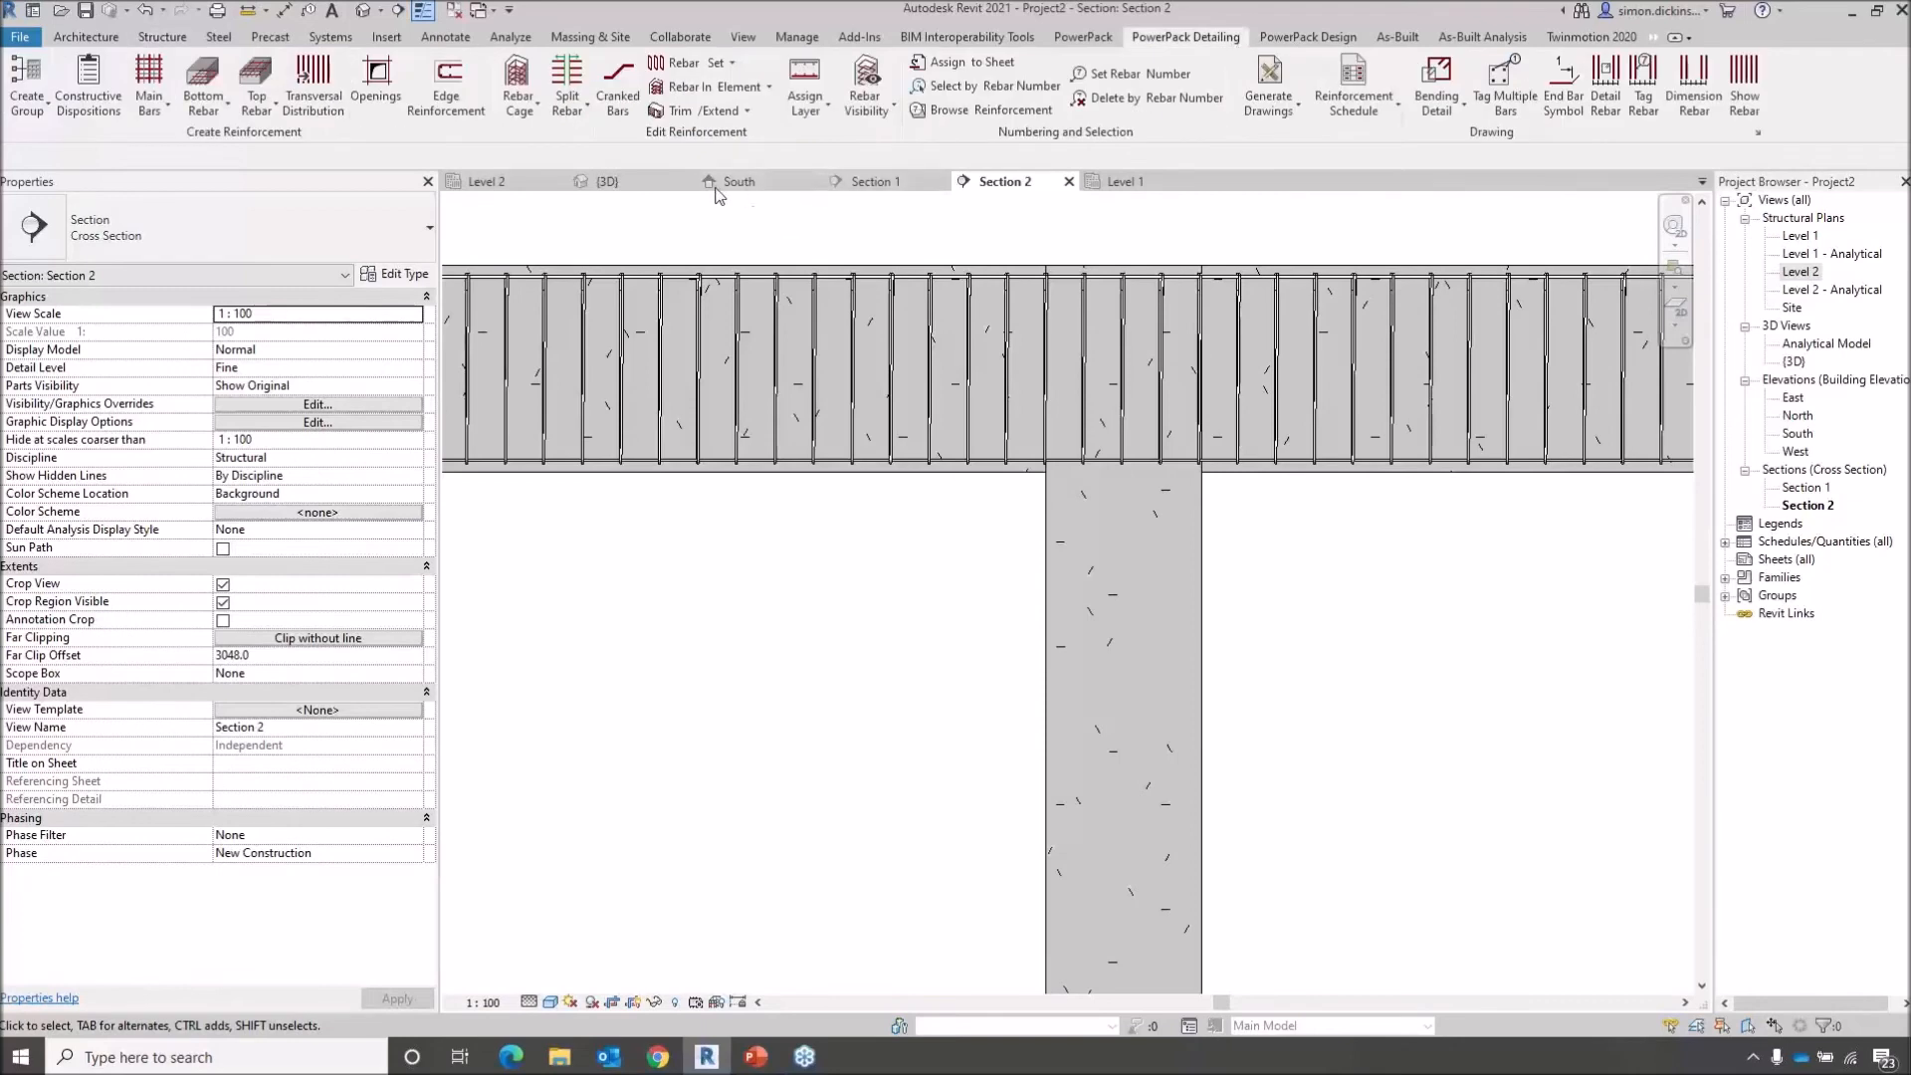
{"action": "left_click", "coordinate": [567, 108]}
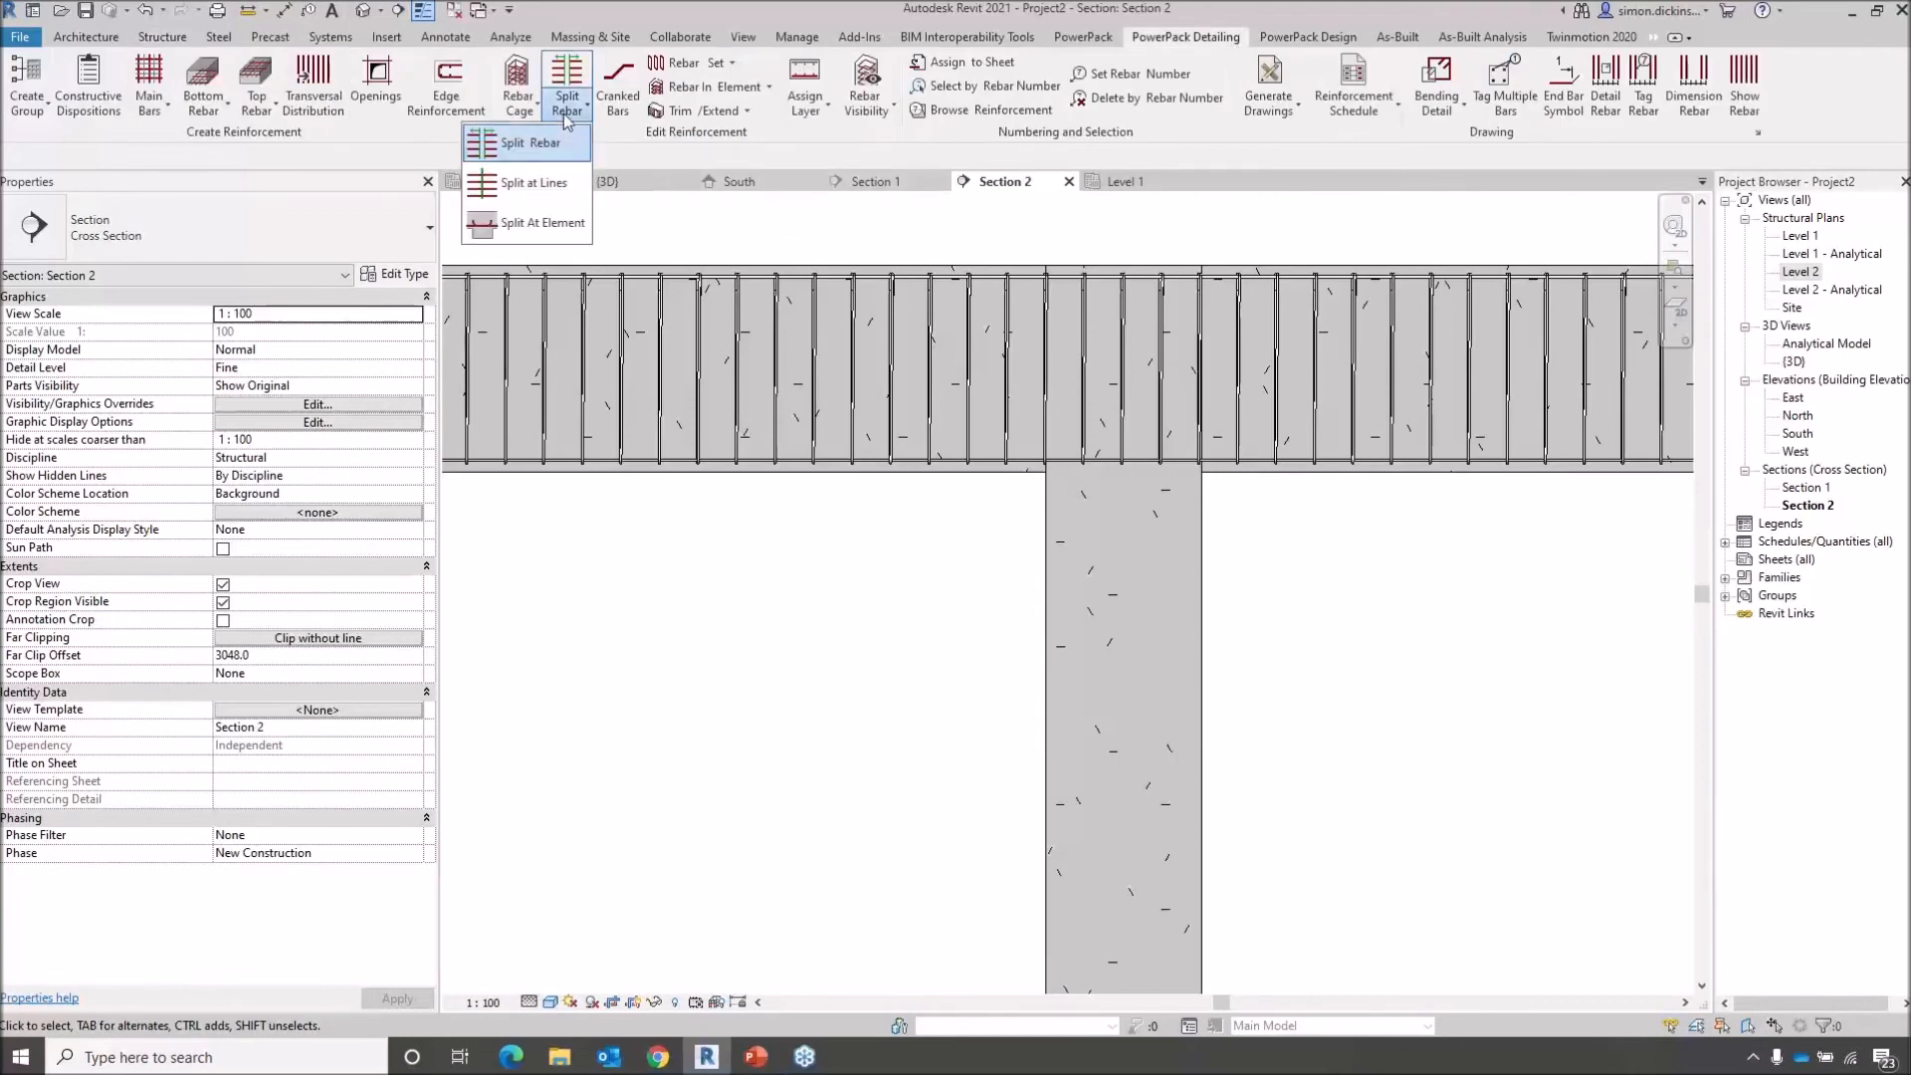
{"action": "left_click", "coordinate": [545, 232]}
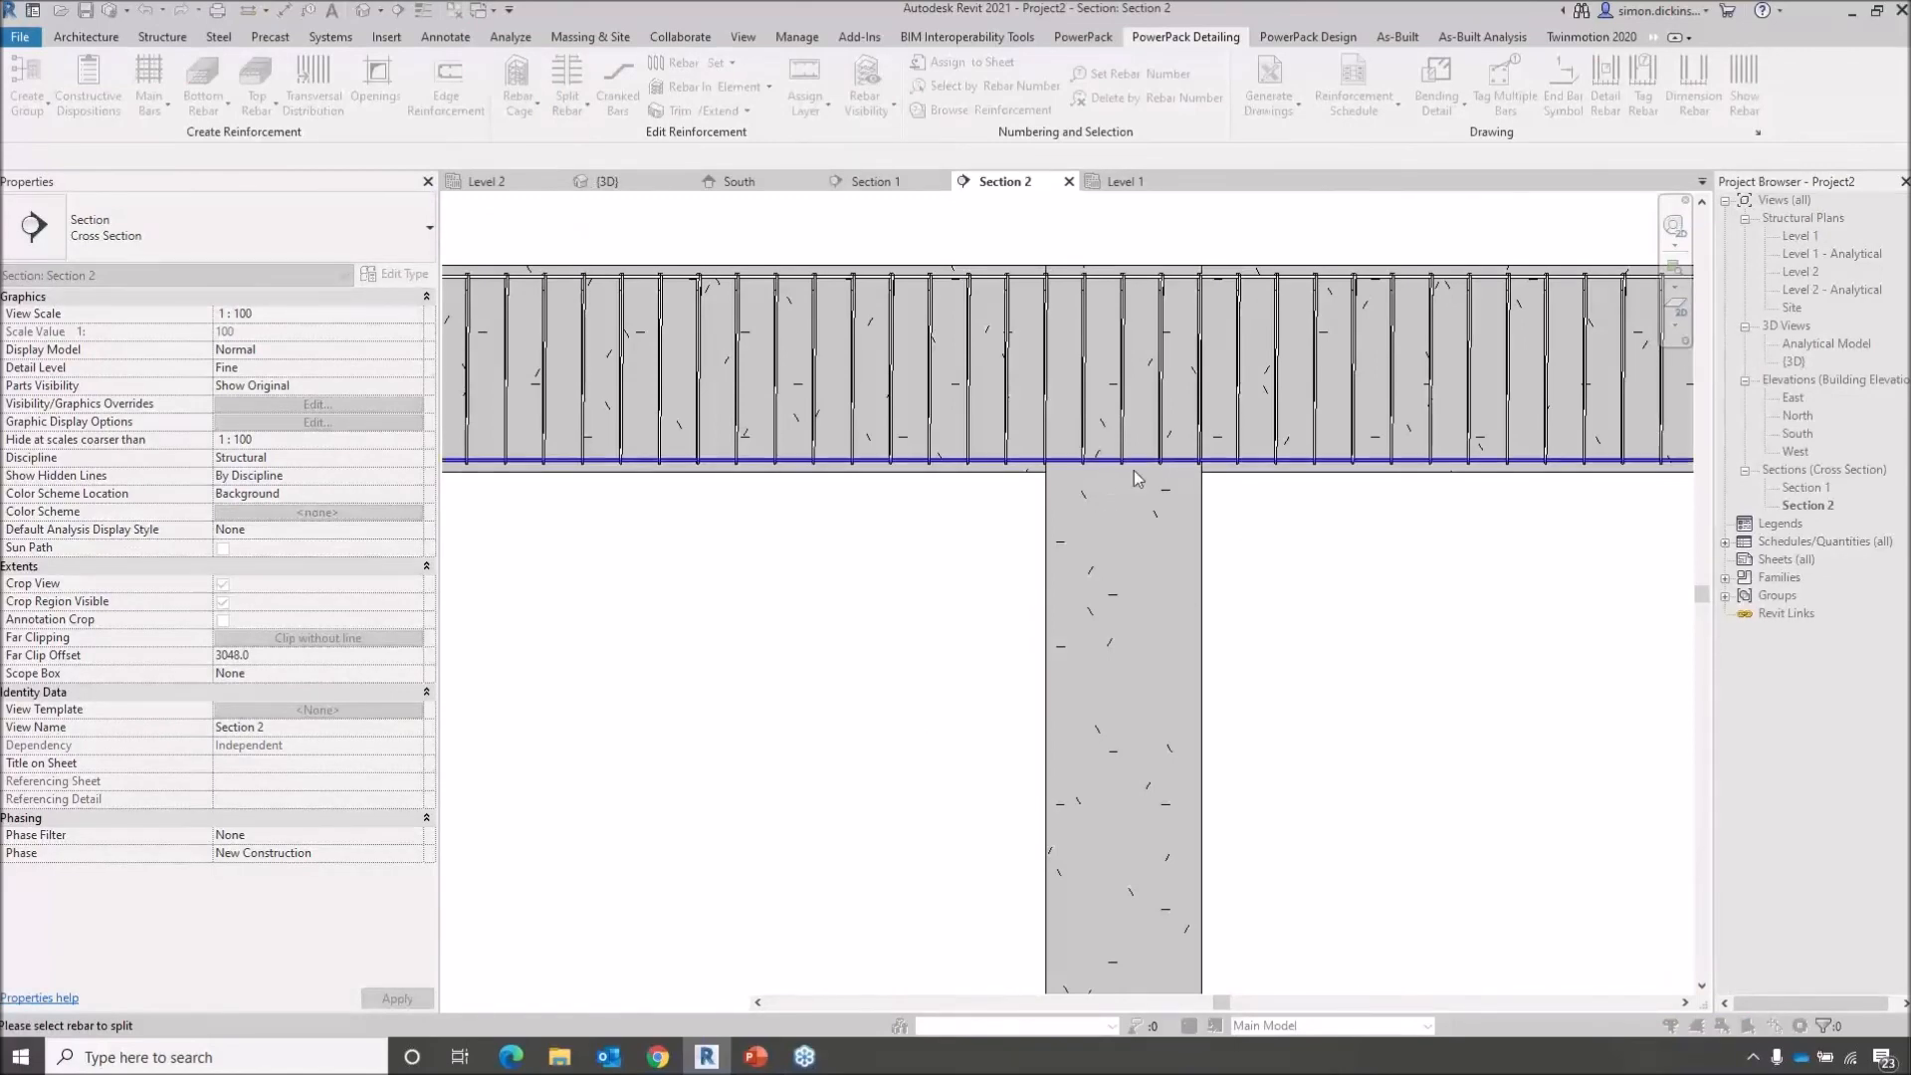
{"action": "left_click", "coordinate": [126, 1032]}
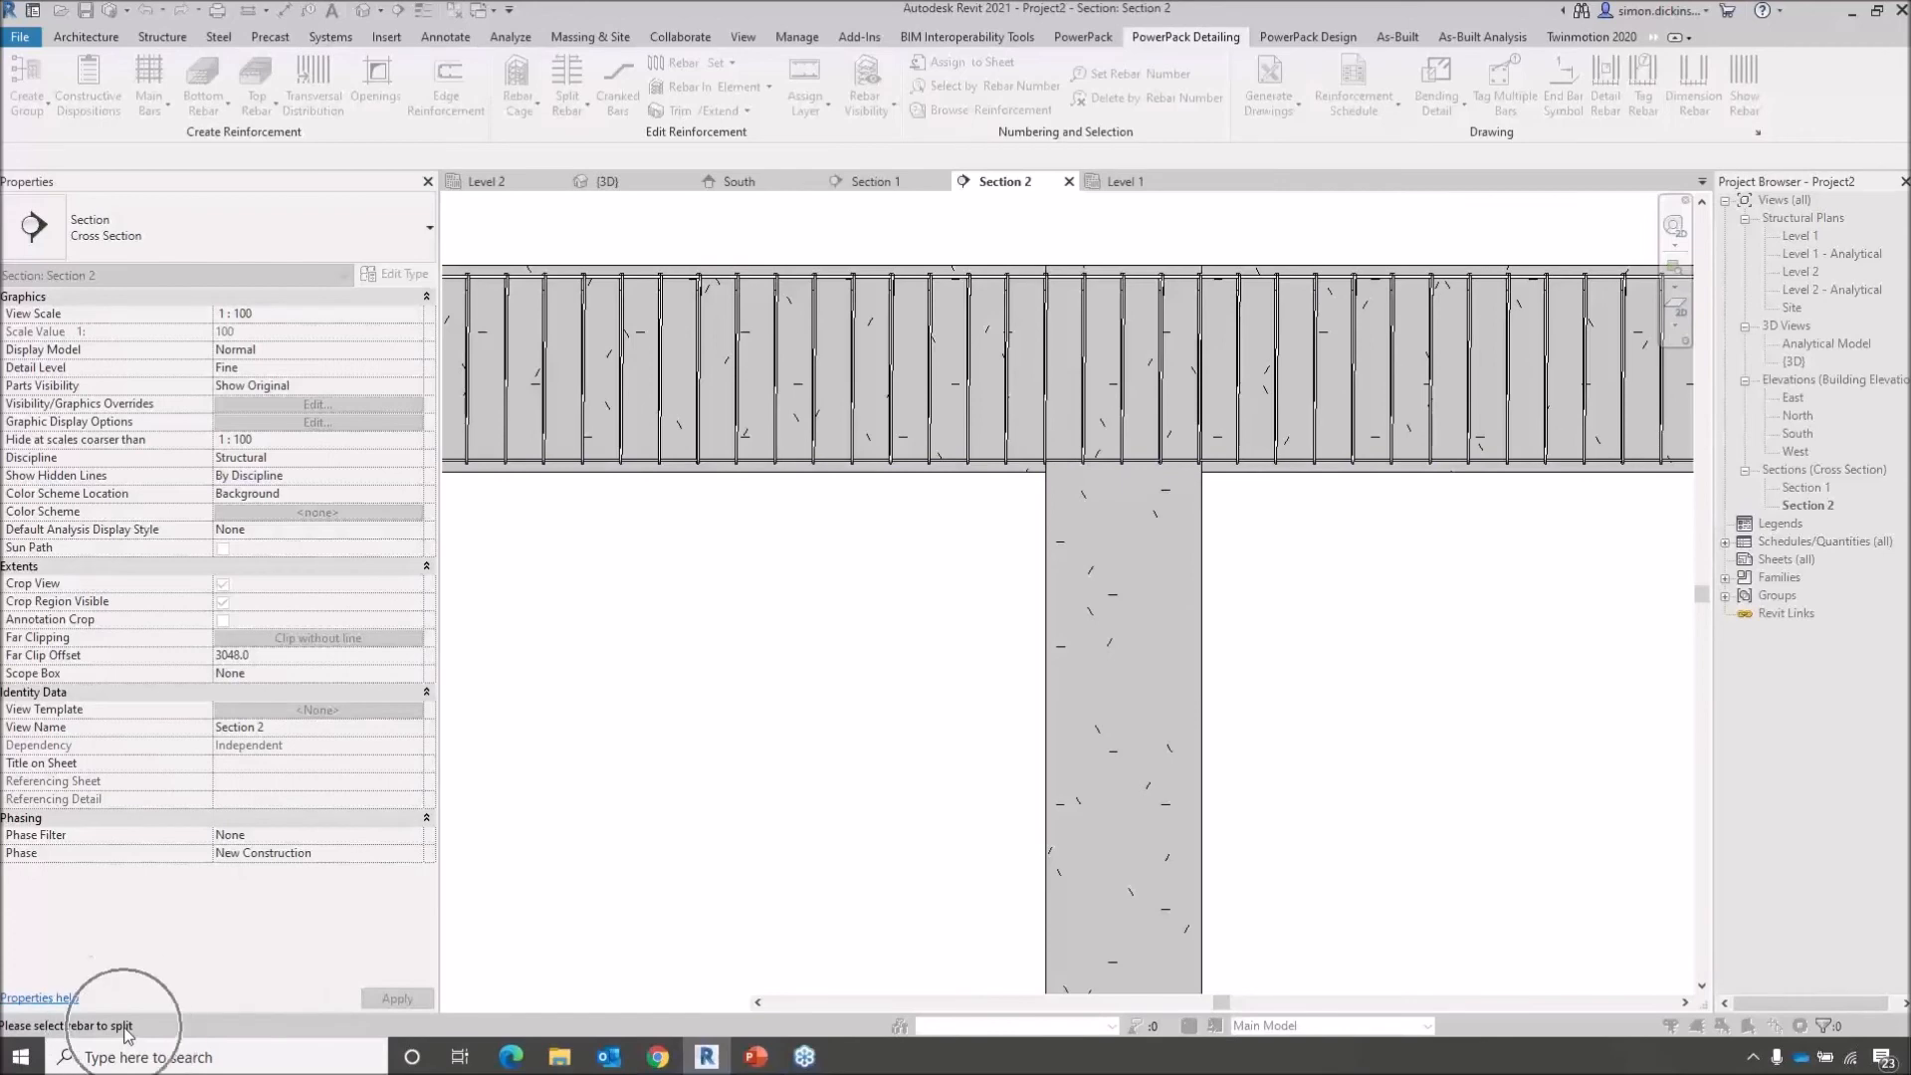
{"action": "left_click", "coordinate": [1115, 464]}
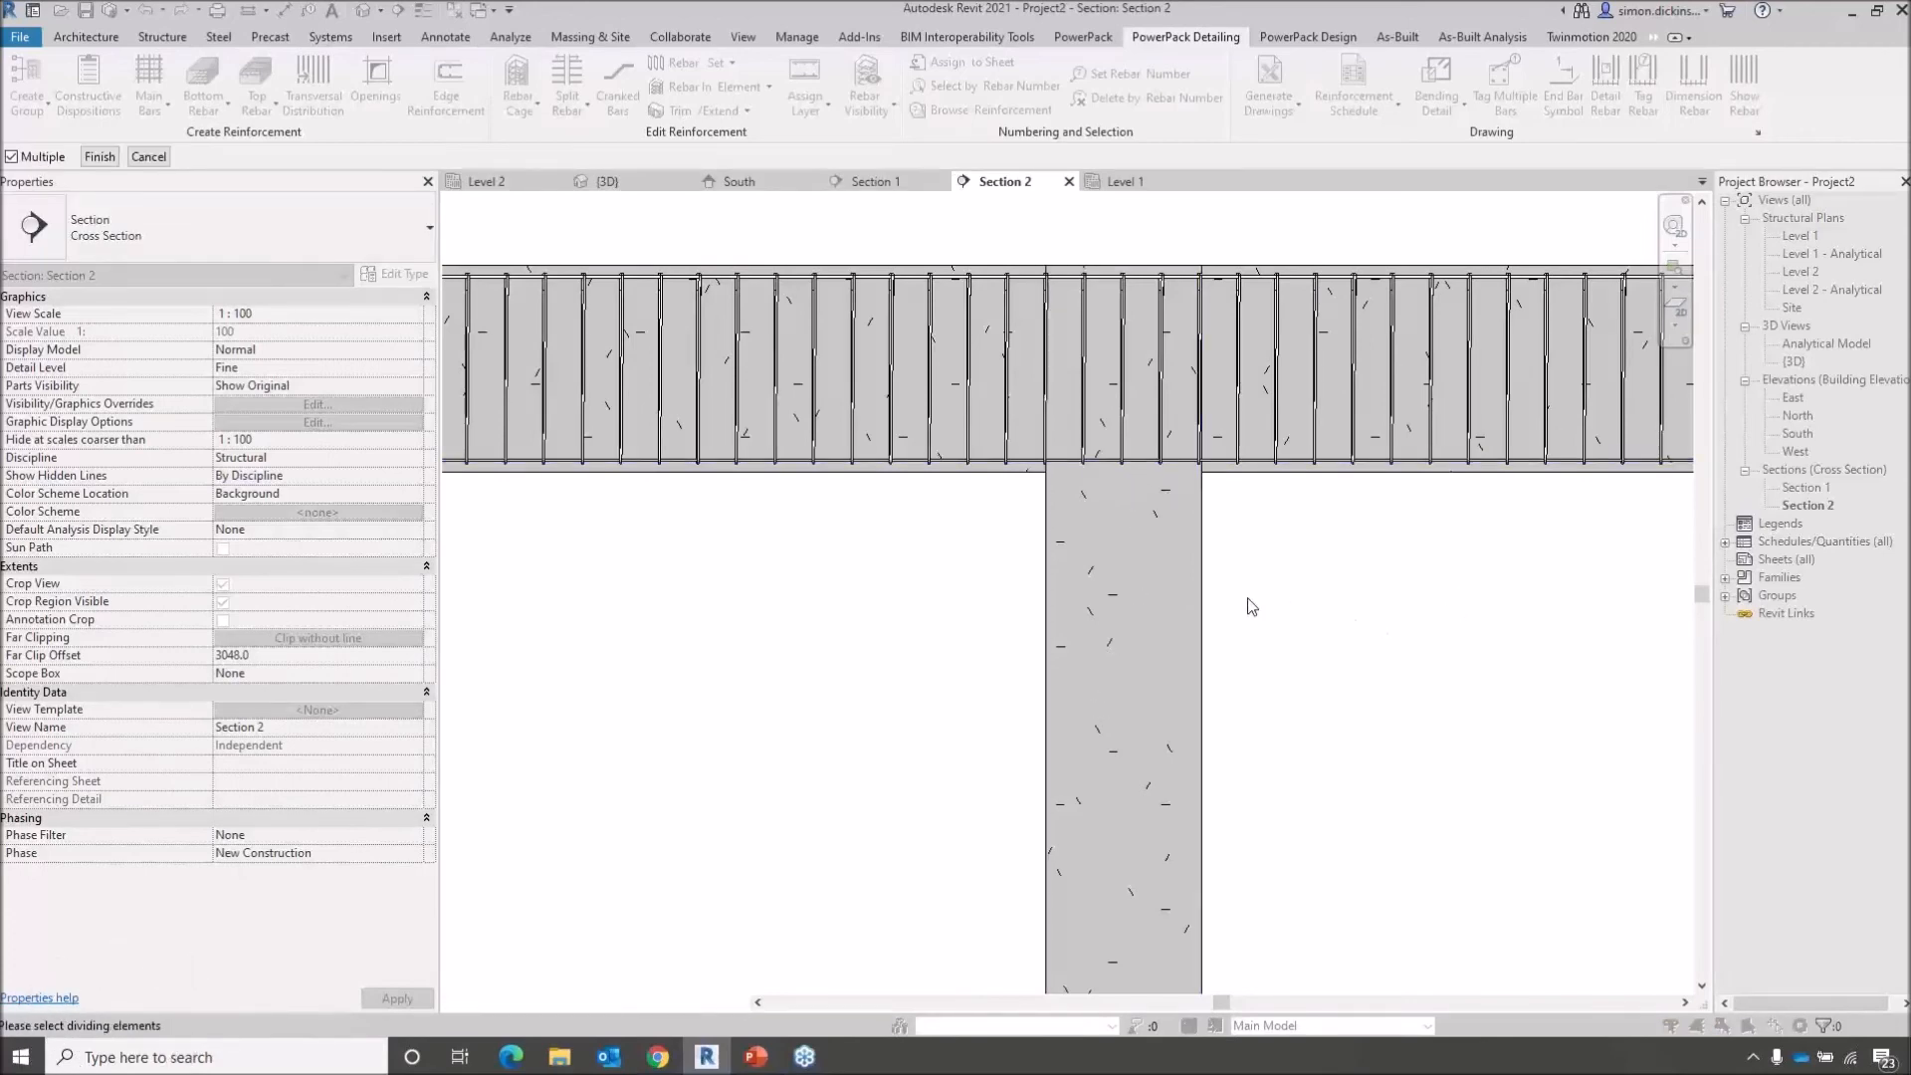
{"action": "left_click", "coordinate": [1201, 587]}
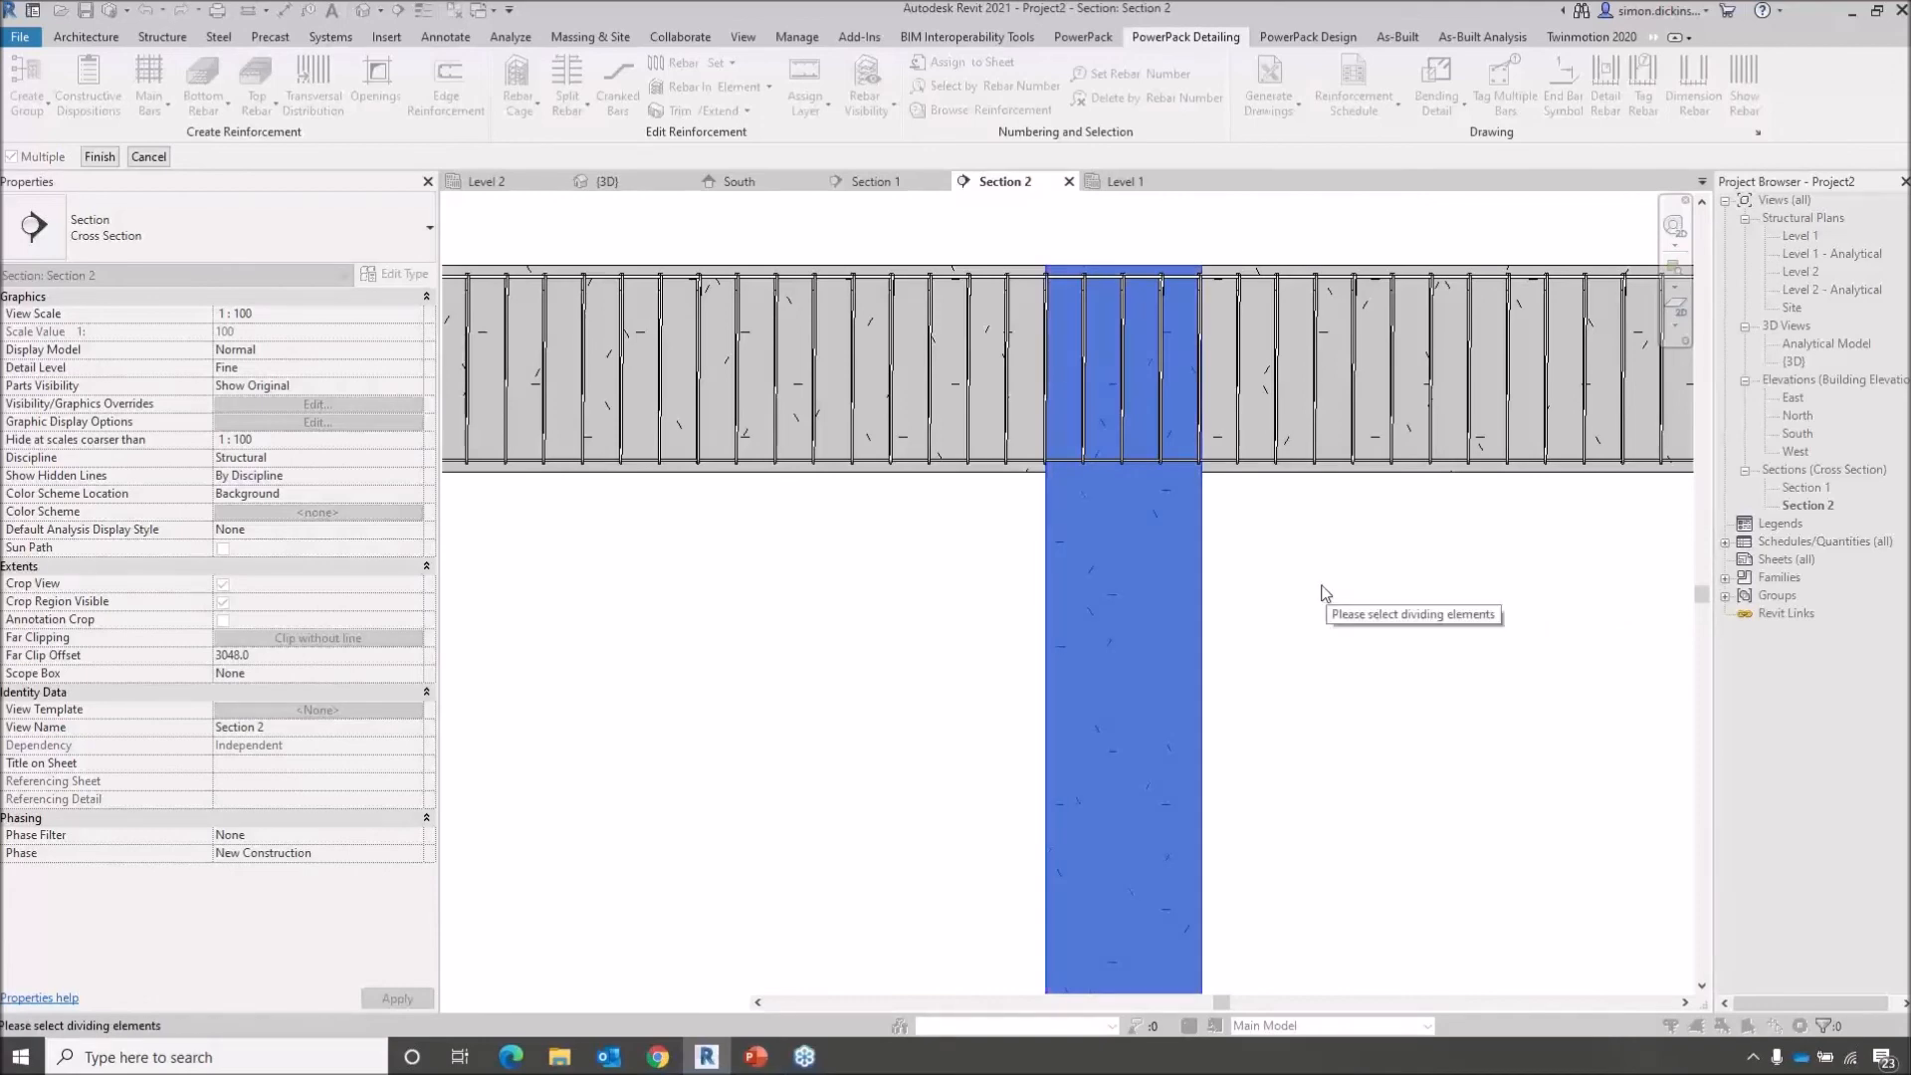
{"action": "left_click", "coordinate": [100, 158]}
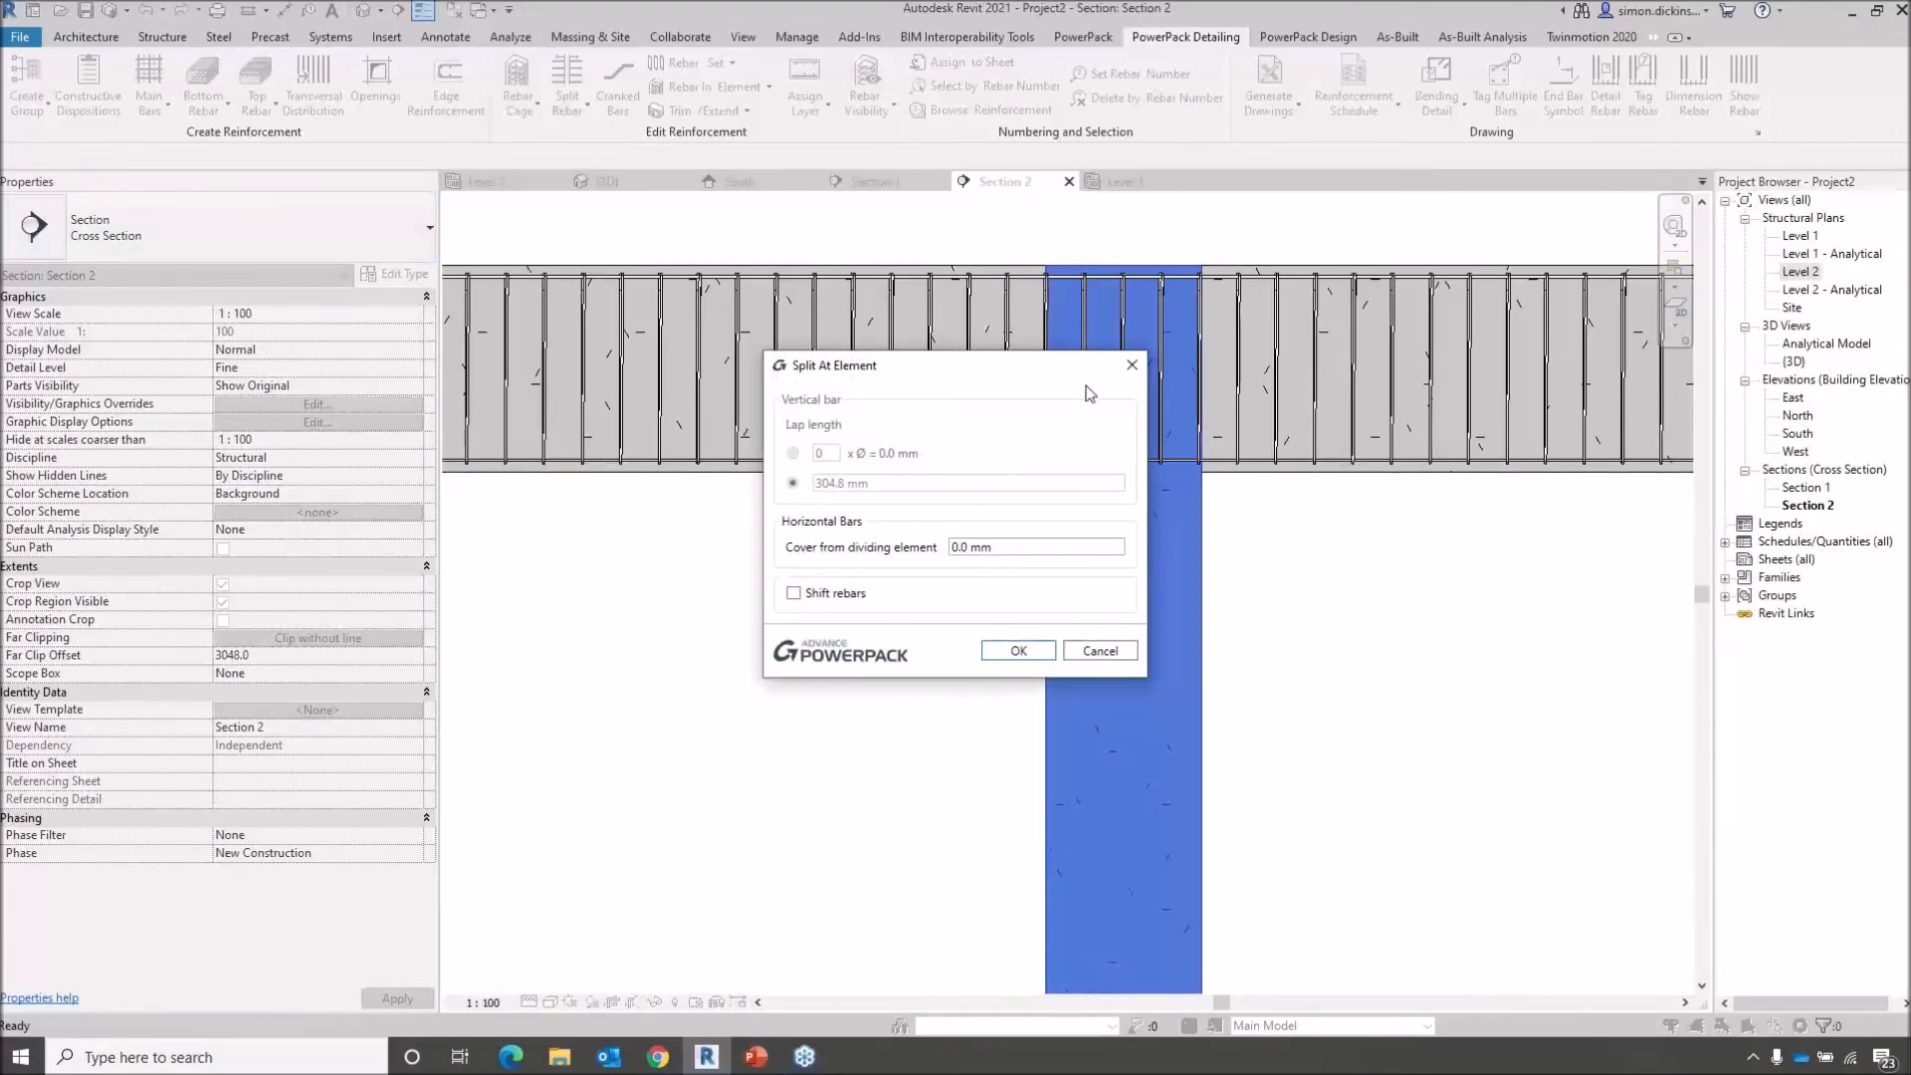
{"action": "left_click", "coordinate": [1029, 656]}
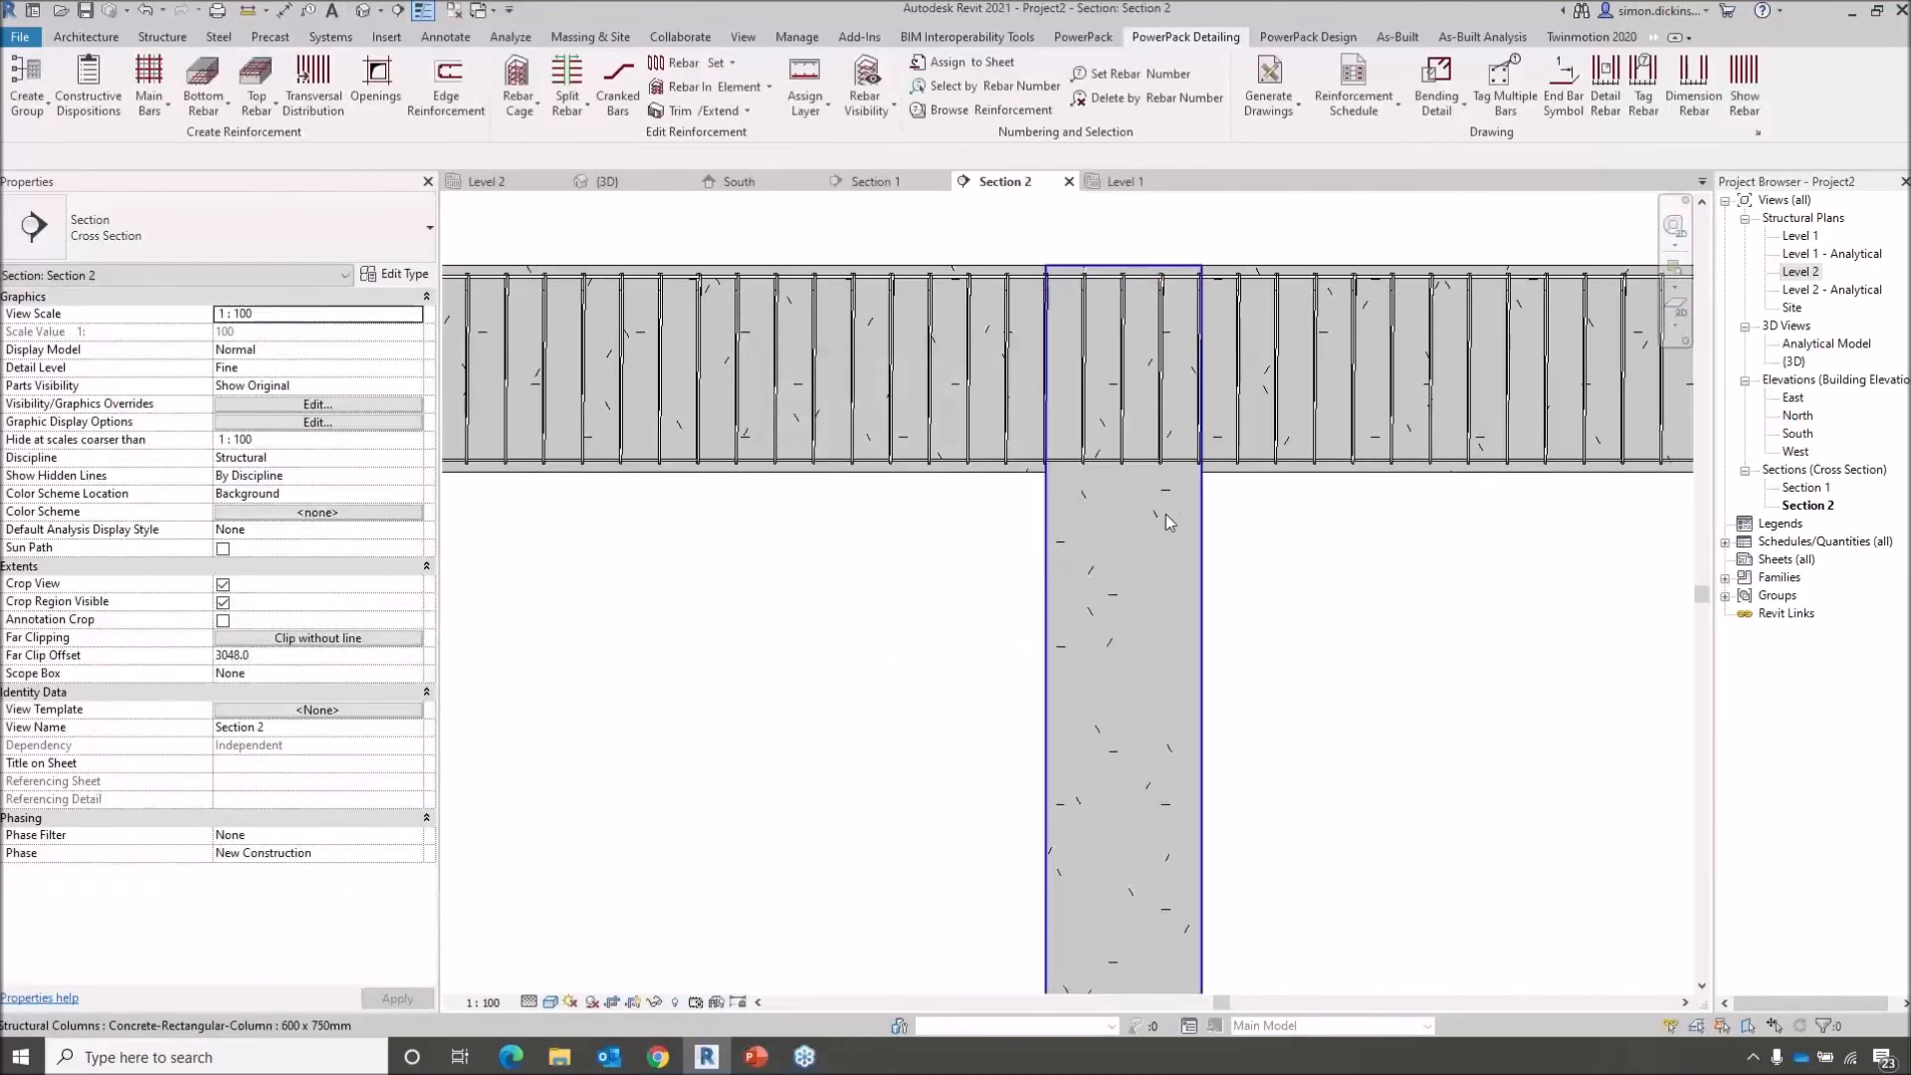
Crank the longer bottom bar set at its start only, with 16 mm height, 9° slope and 300 mm straight part, perpendicular direction
{"action": "left_click", "coordinate": [1185, 475]}
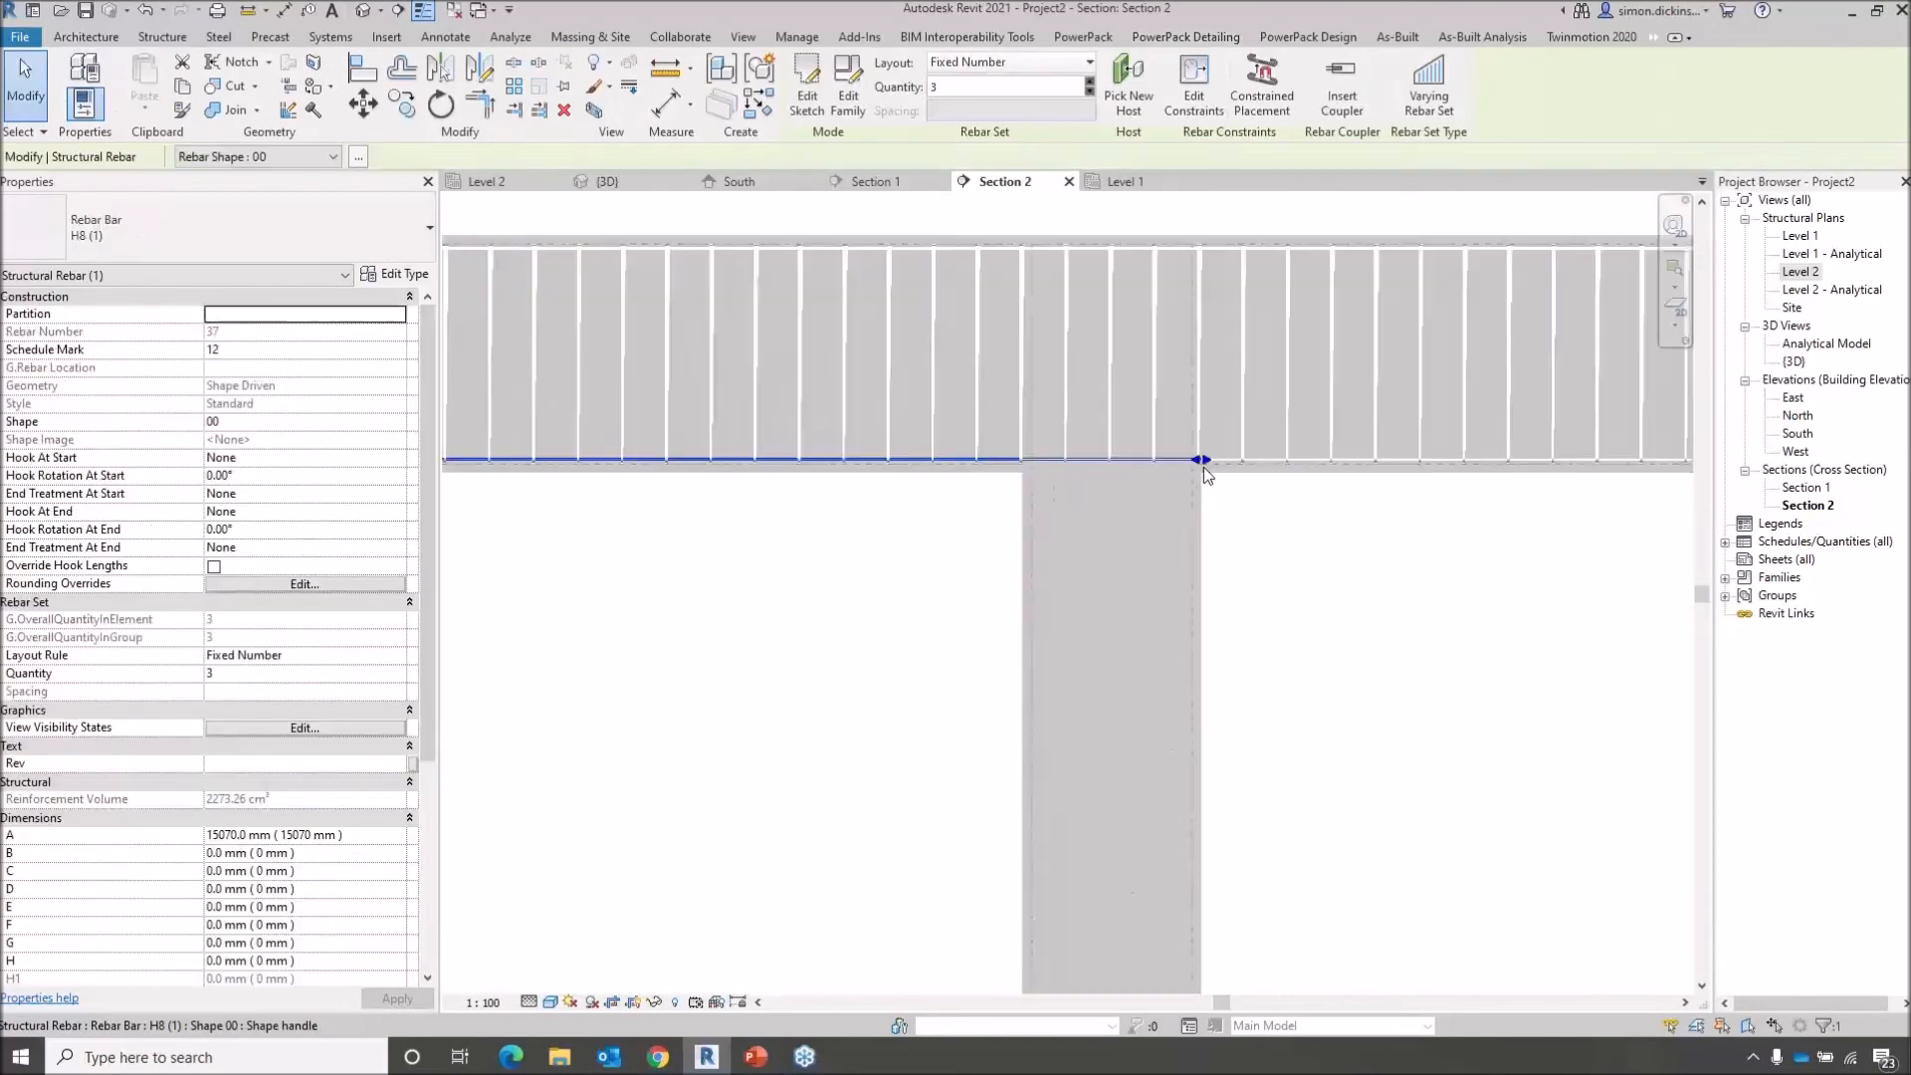
{"action": "scroll", "coordinate": [1190, 475], "scroll_direction": "up", "scroll_amount": 5}
{"action": "scroll", "coordinate": [1203, 480], "scroll_direction": "down", "scroll_amount": 4}
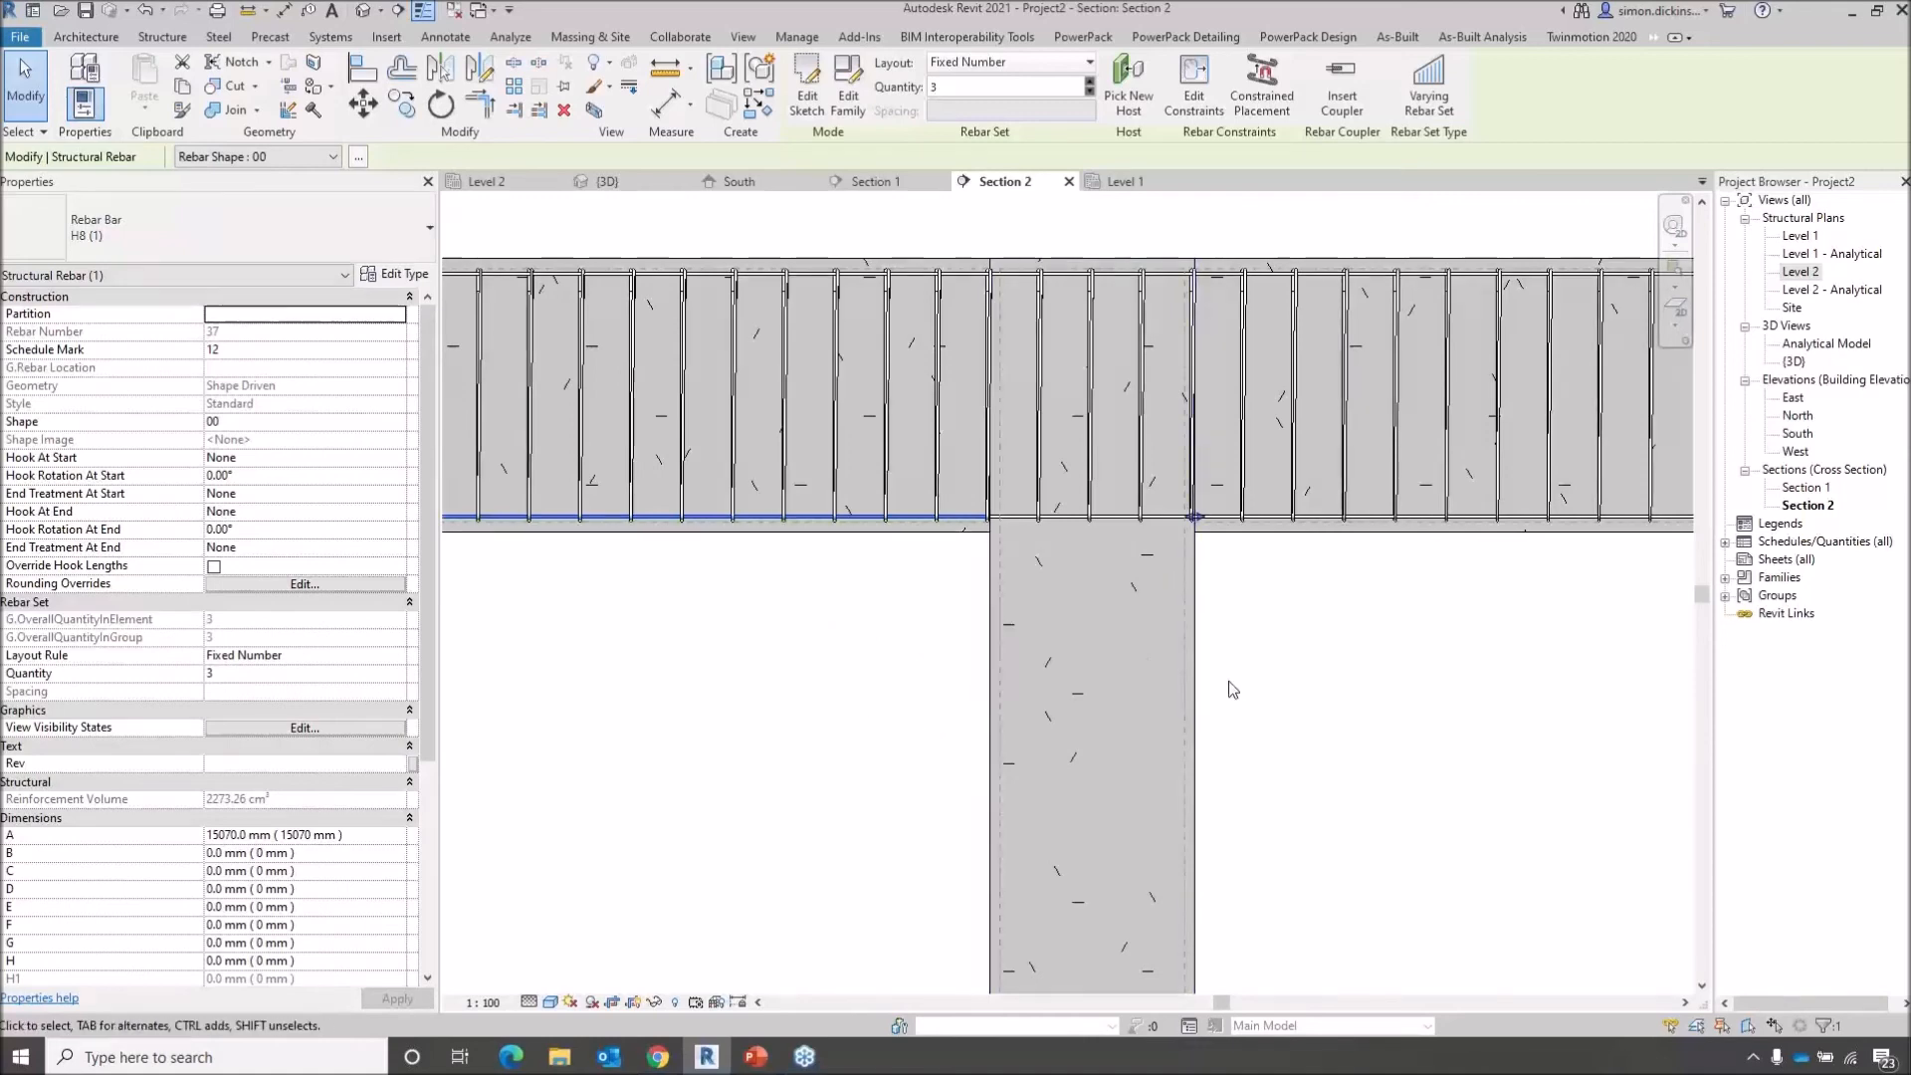
{"action": "left_click", "coordinate": [923, 609]}
{"action": "left_click", "coordinate": [961, 519]}
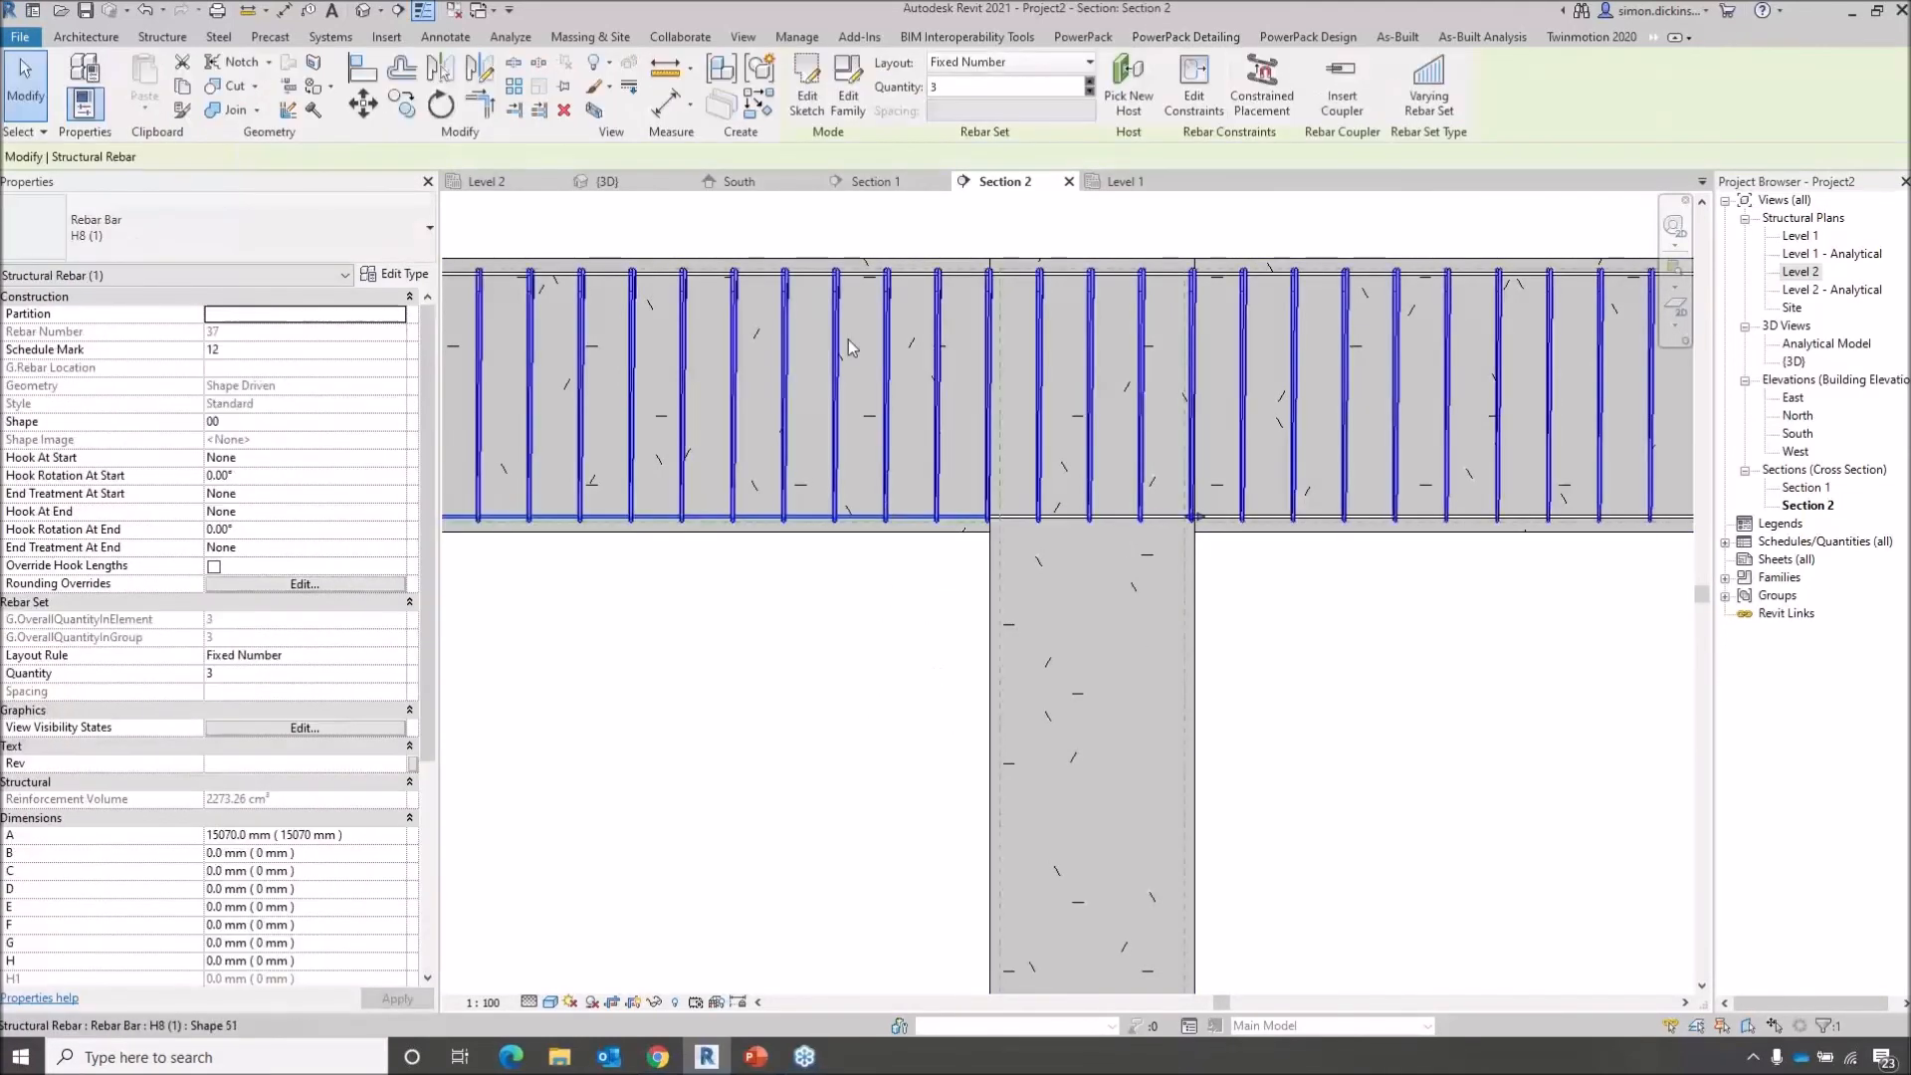
{"action": "left_click", "coordinate": [1206, 38]}
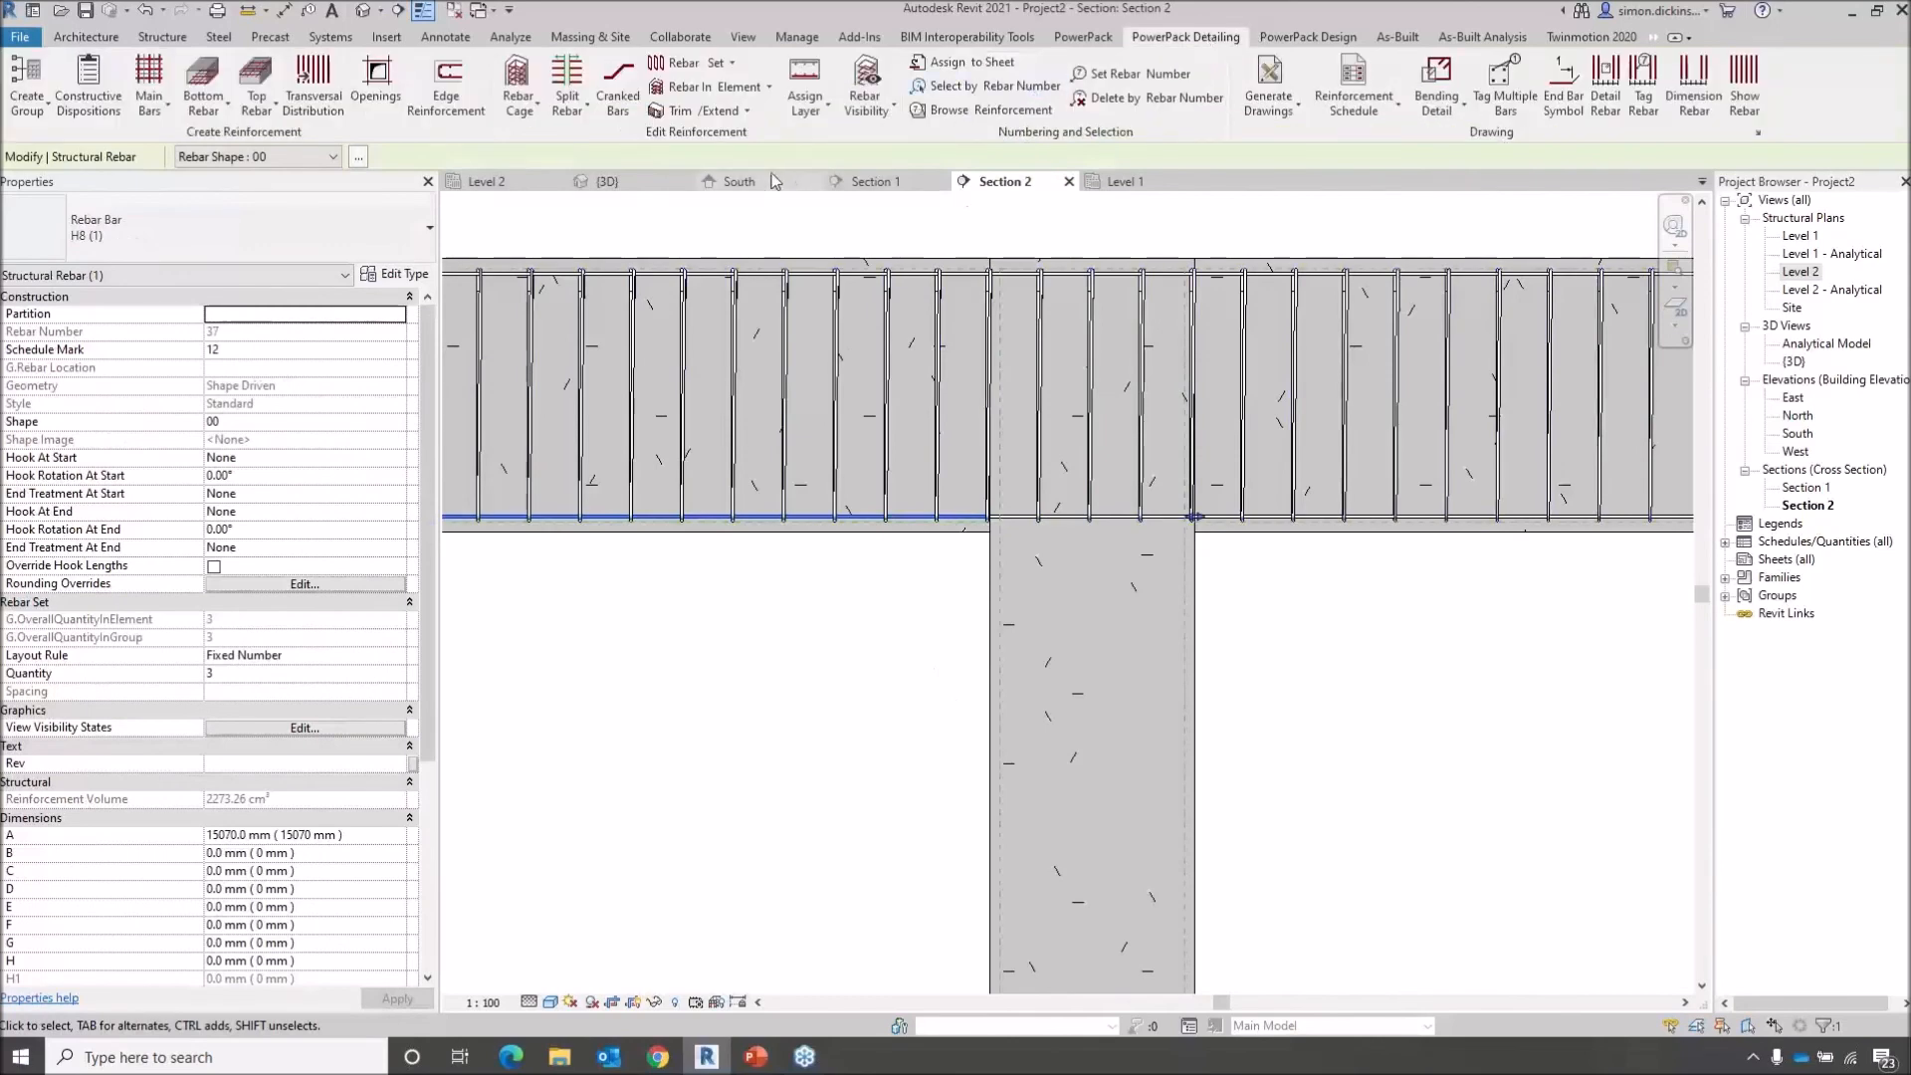
{"action": "left_click", "coordinate": [635, 116]}
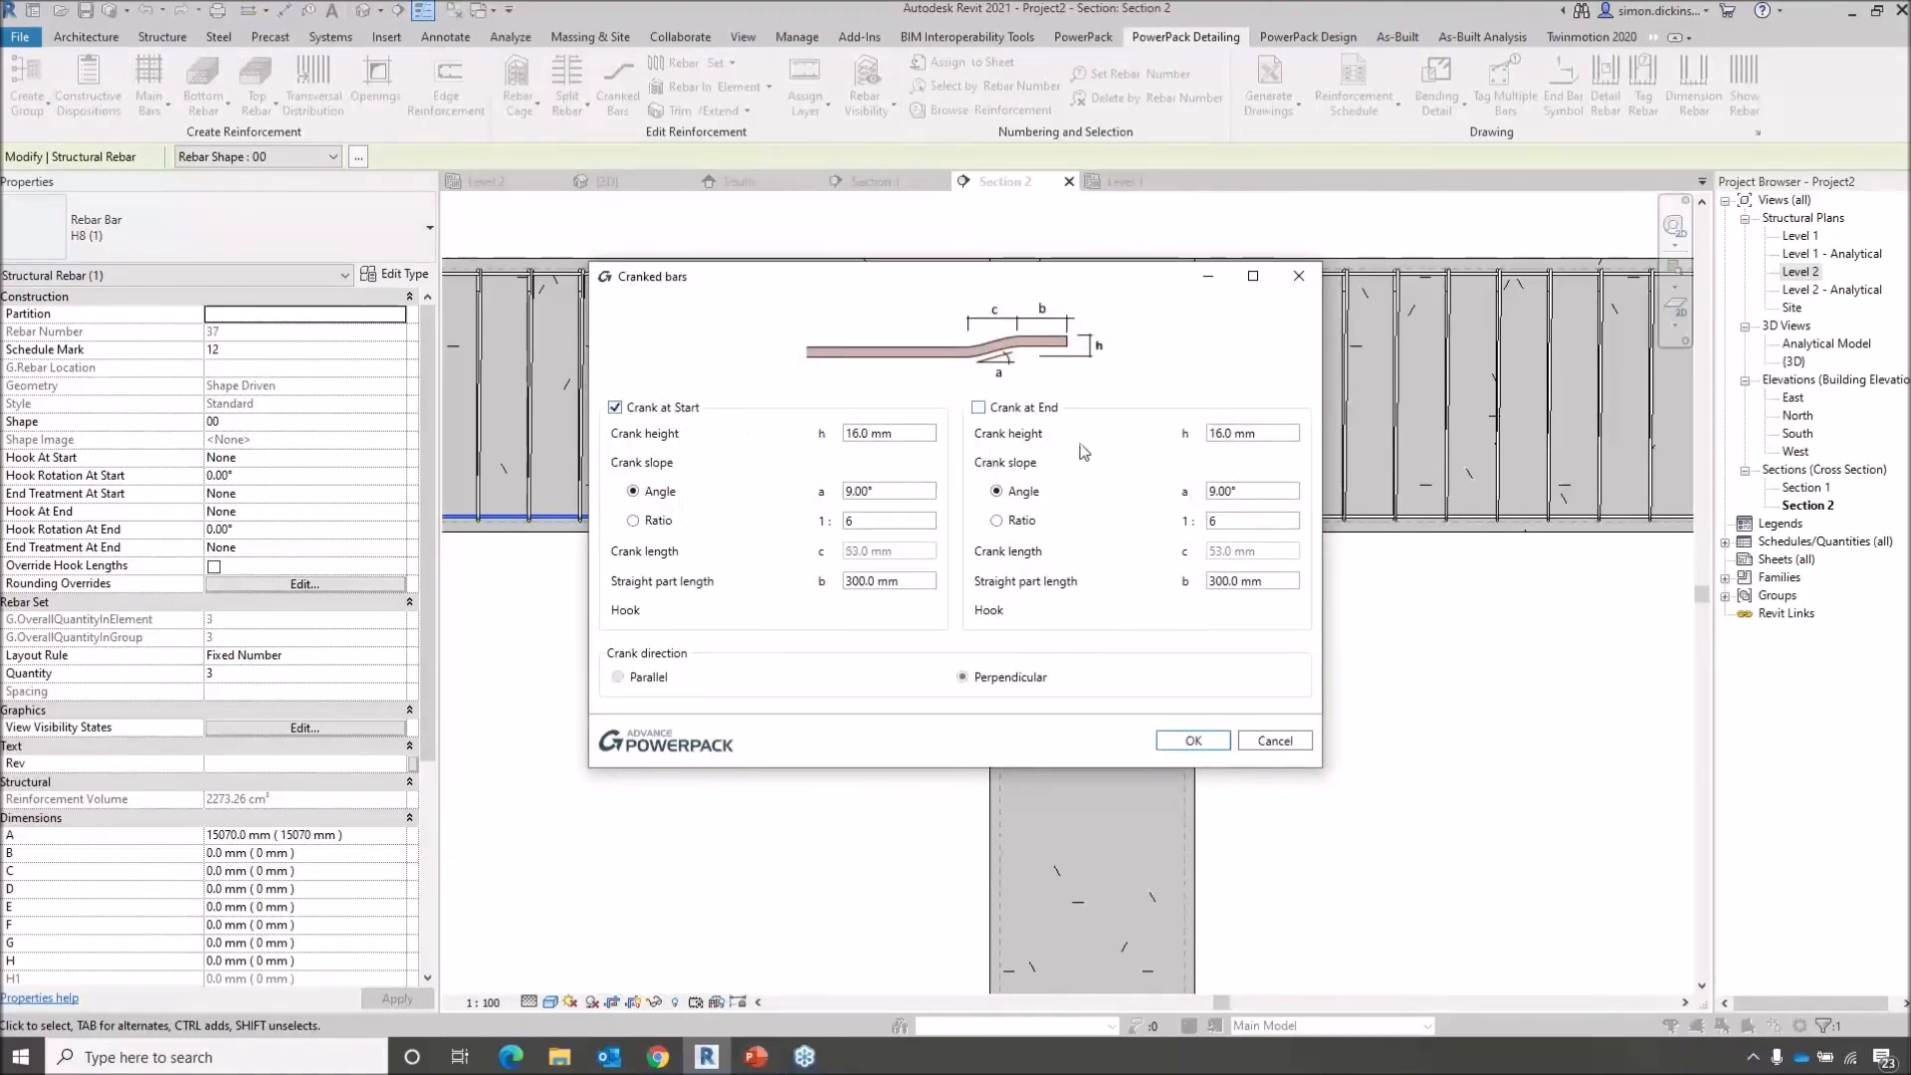
{"action": "left_click", "coordinate": [1201, 740]}
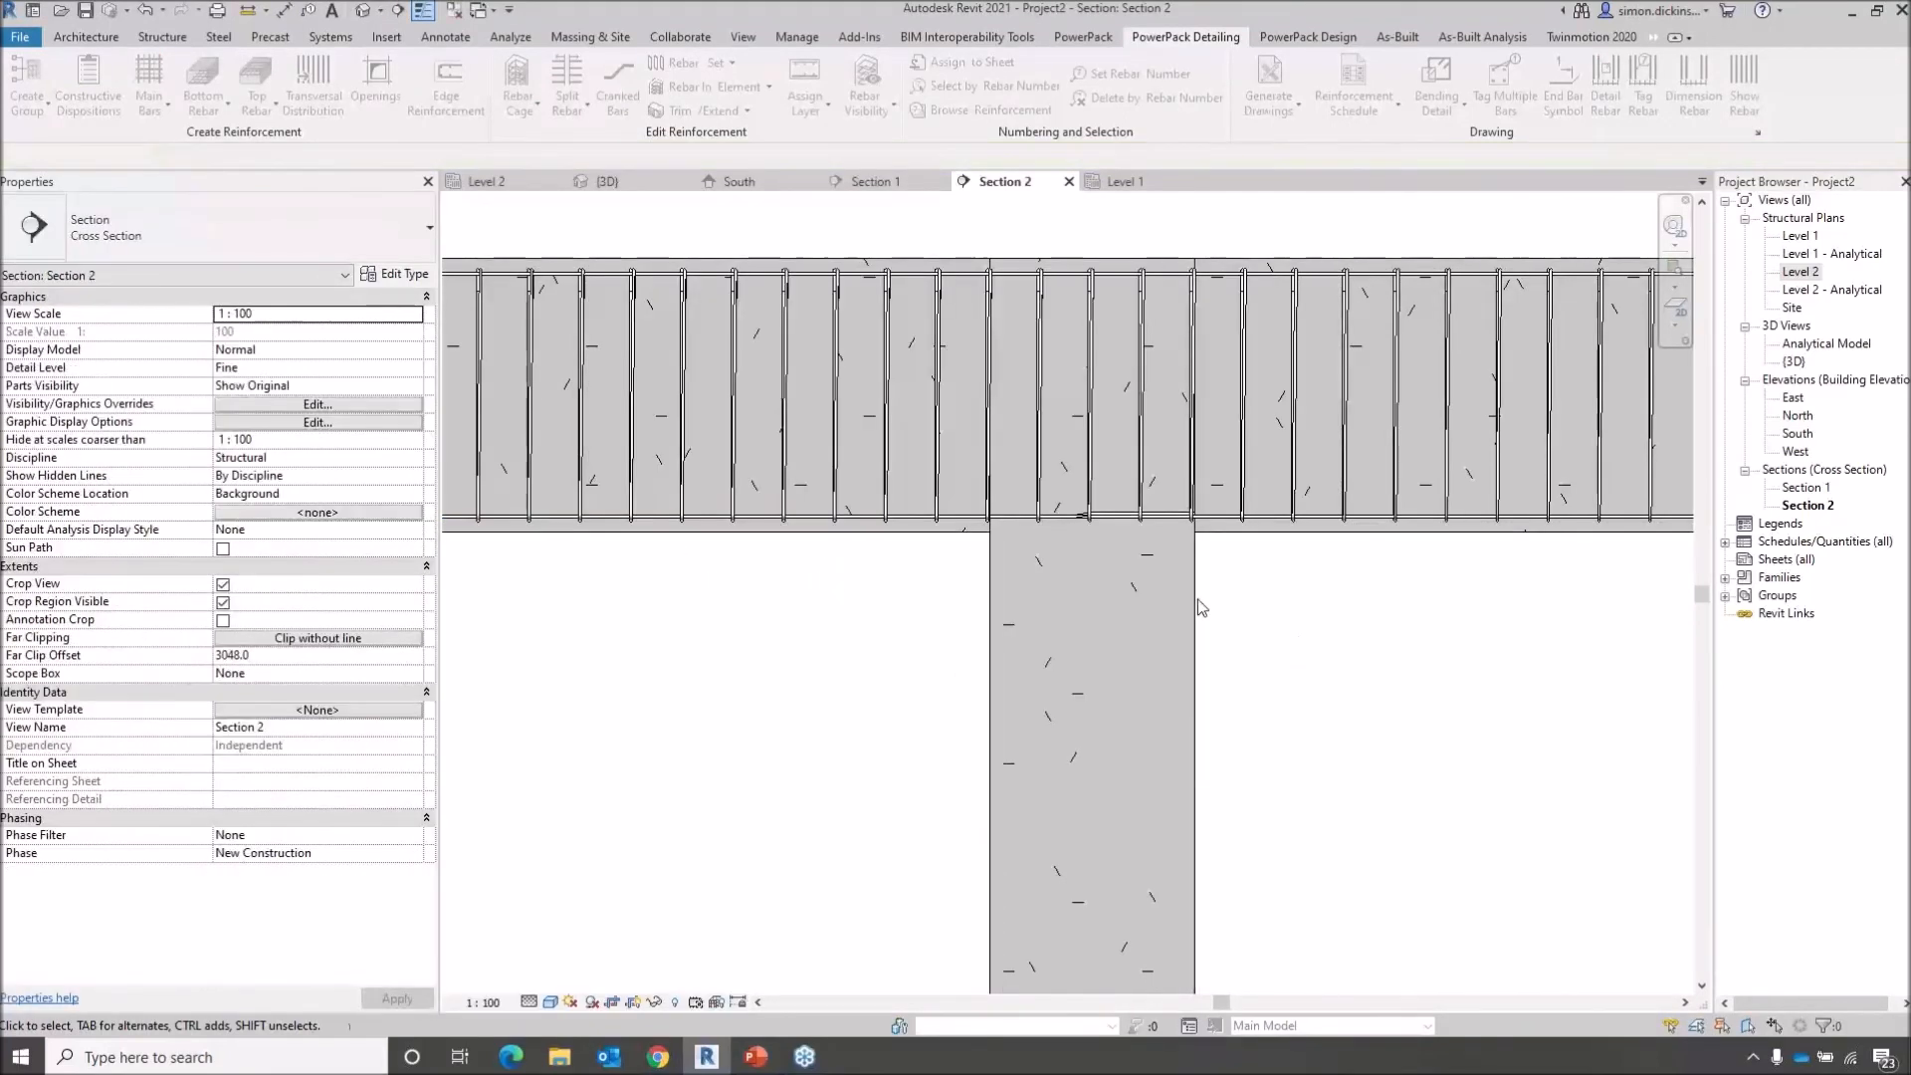
Shorten the straight bottom bar set over the column so its end meets the start of the crank and laps the cranked bars
{"action": "scroll", "coordinate": [1111, 546], "scroll_direction": "up", "scroll_amount": 3}
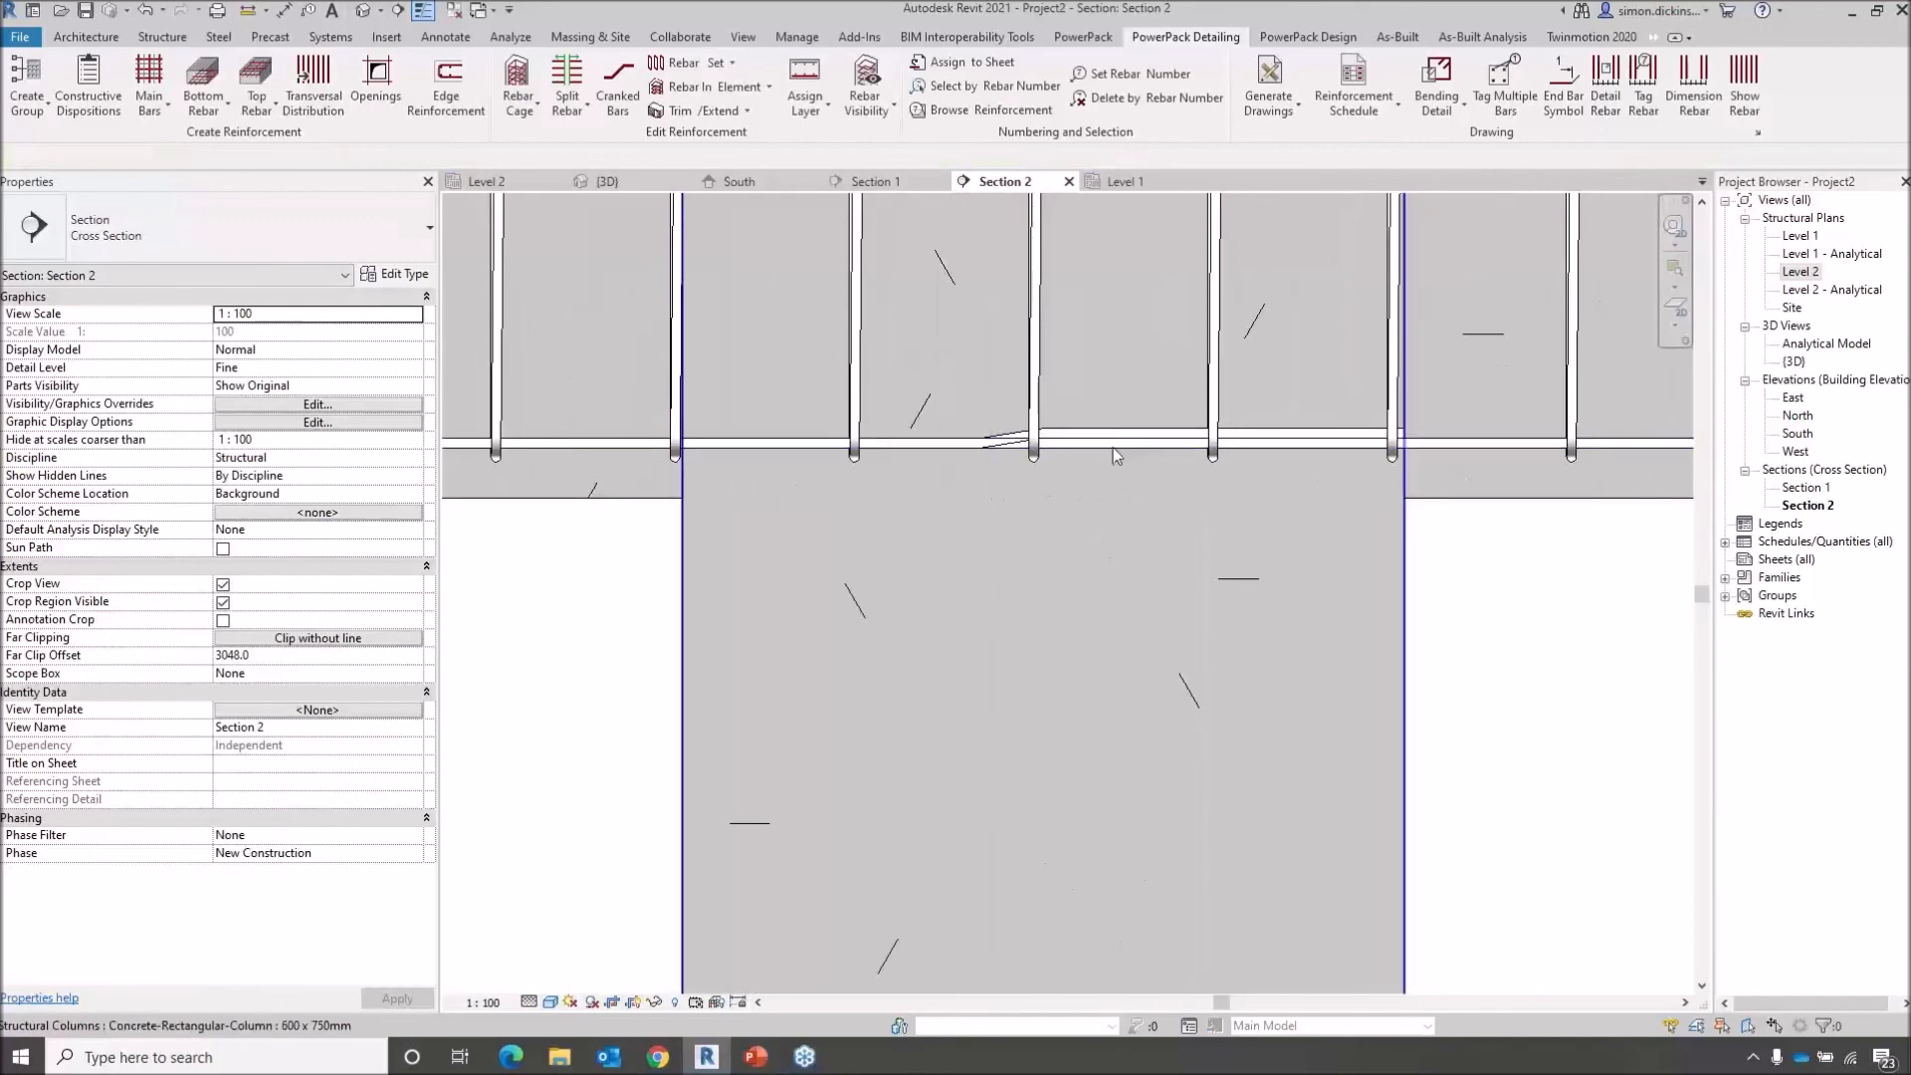
{"action": "left_click", "coordinate": [1290, 450]}
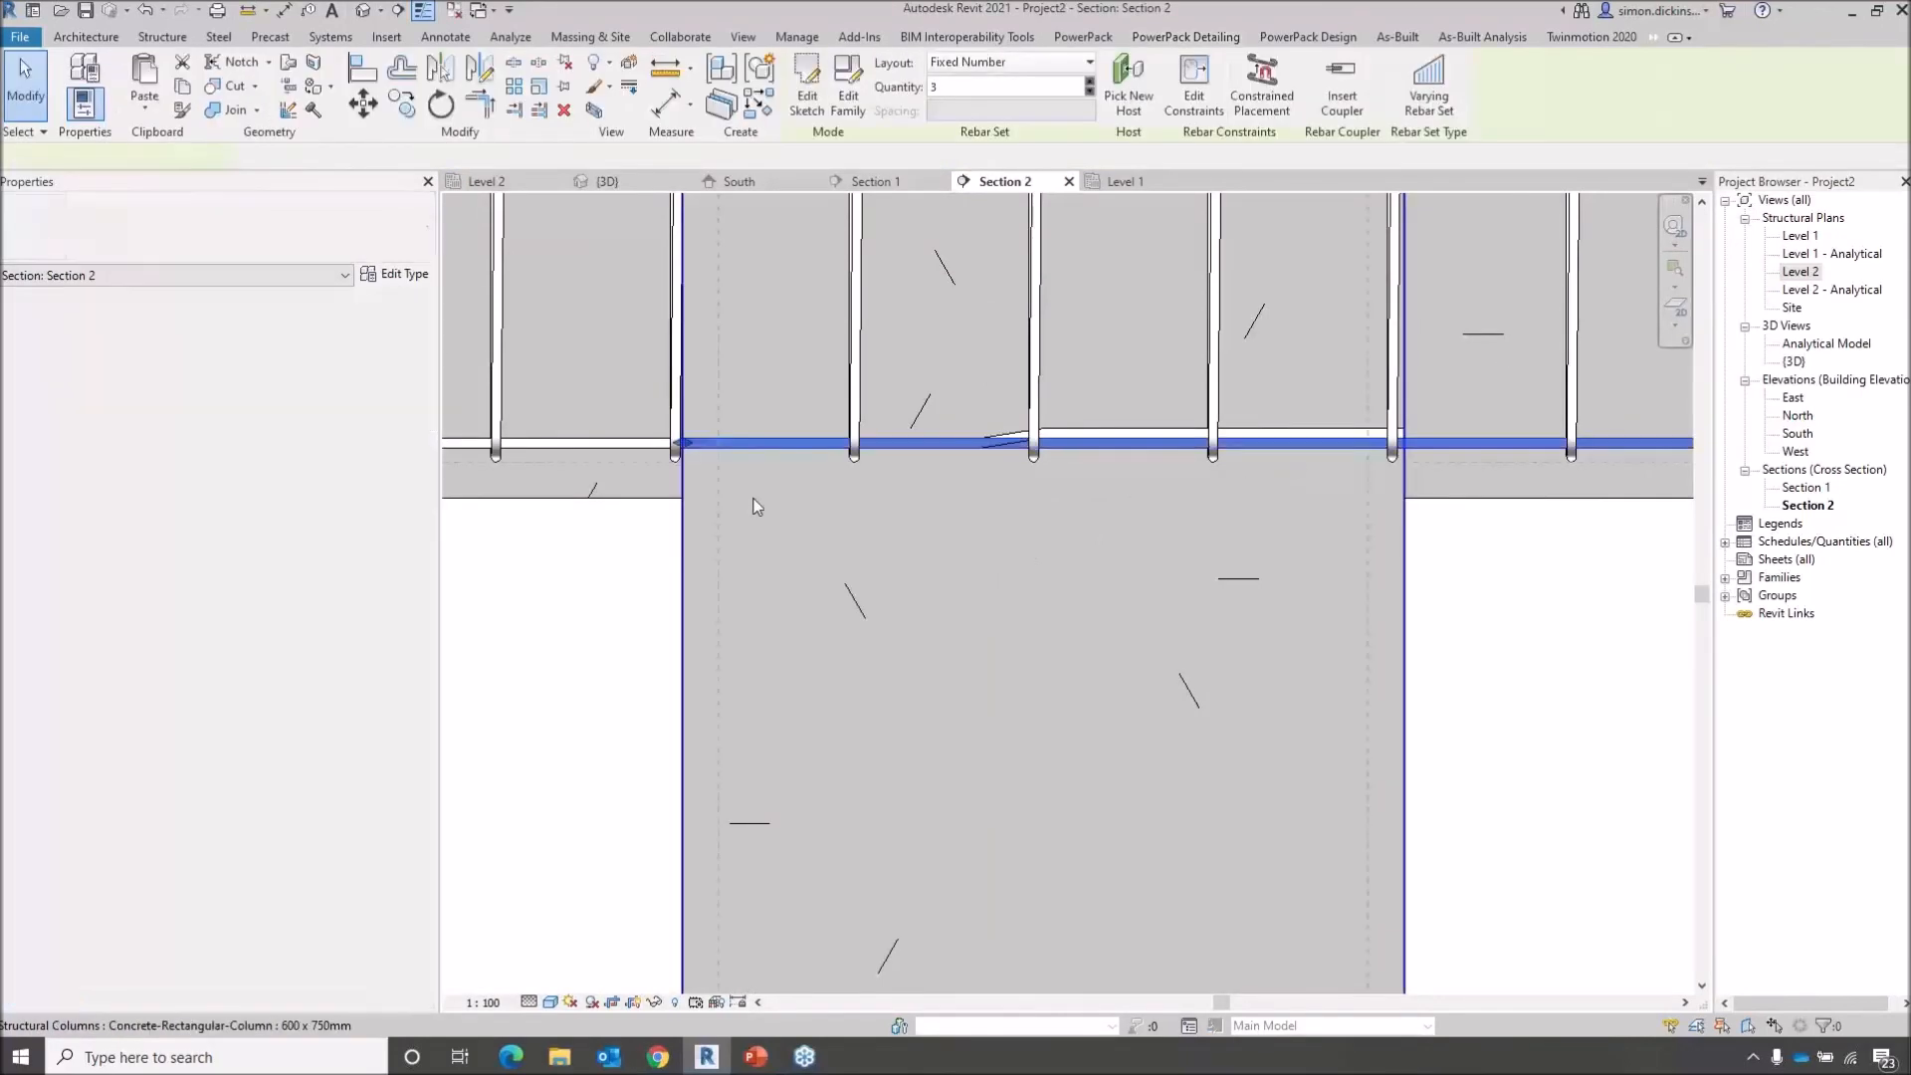
{"action": "left_click_drag", "start_coordinate": [685, 446], "coordinate": [1043, 445]}
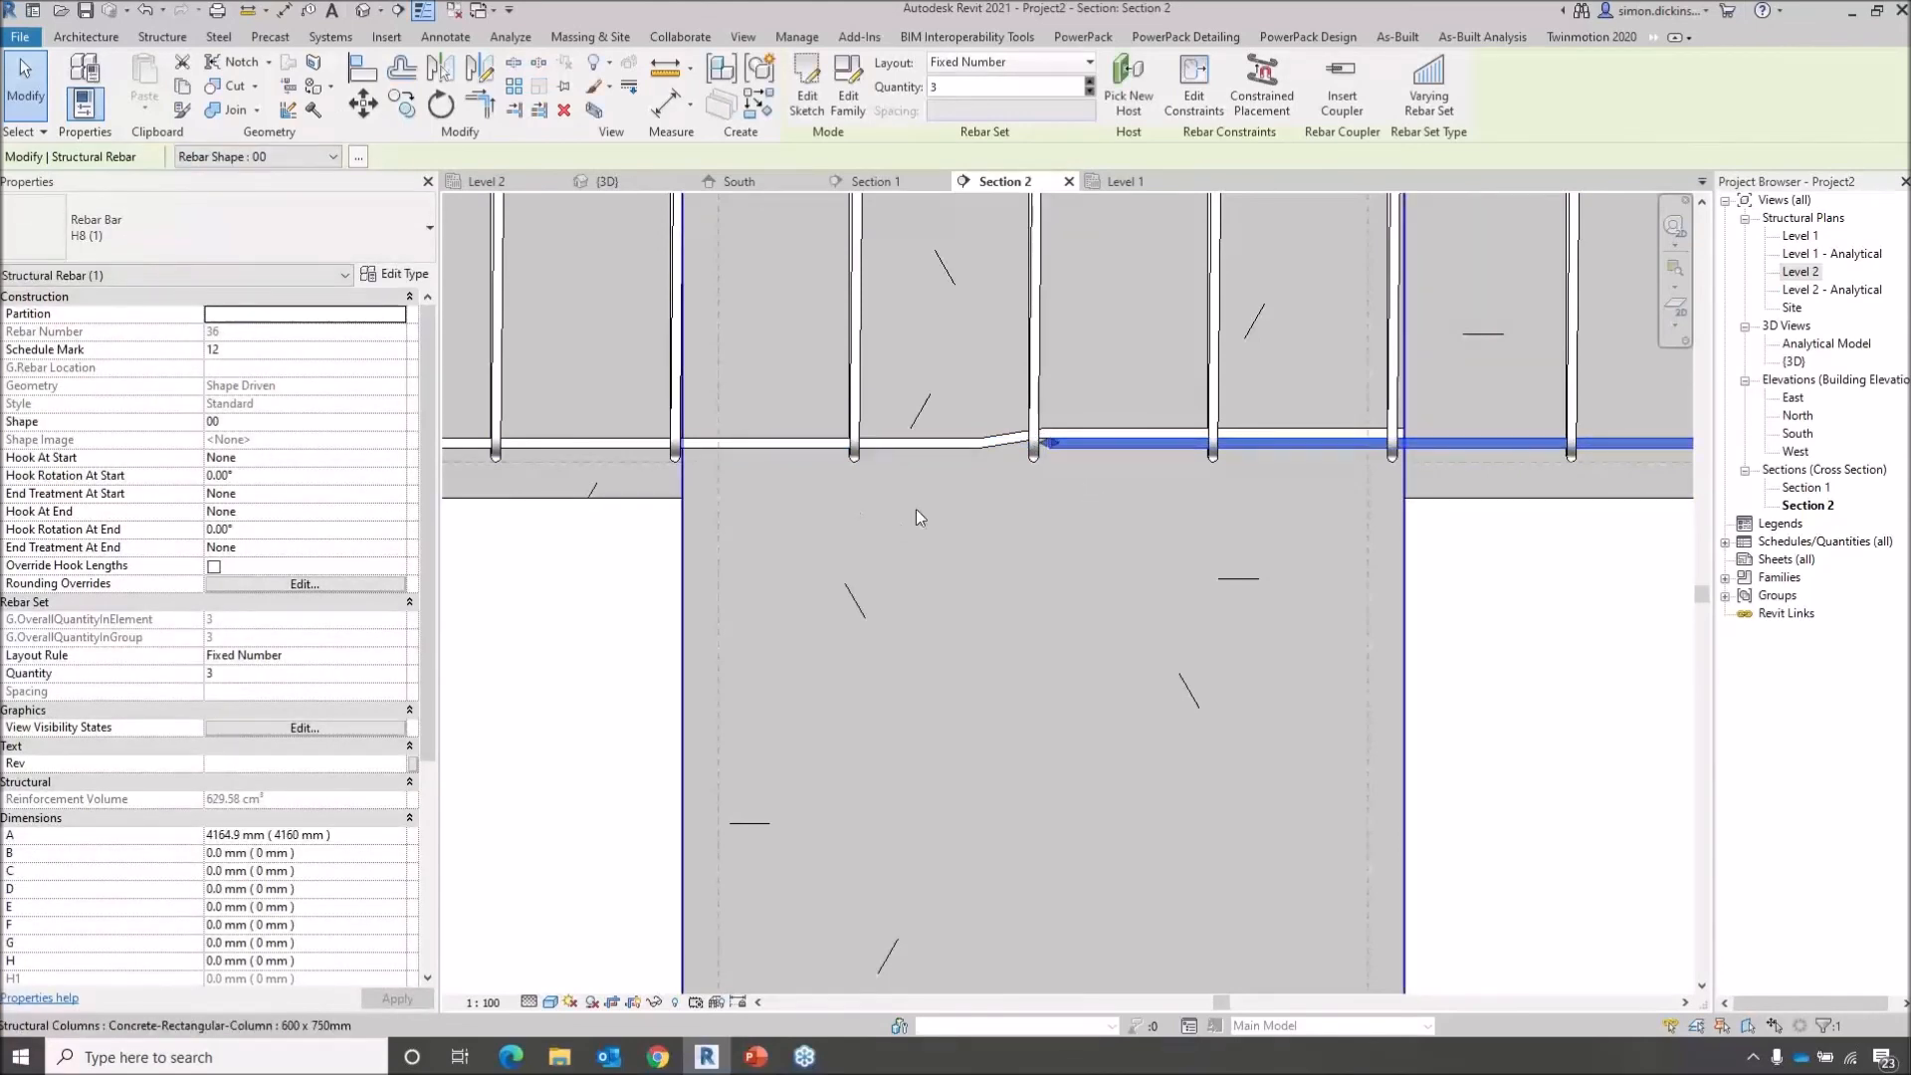
{"action": "left_click", "coordinate": [1054, 439]}
{"action": "scroll", "coordinate": [1370, 630], "scroll_direction": "down", "scroll_amount": 7}
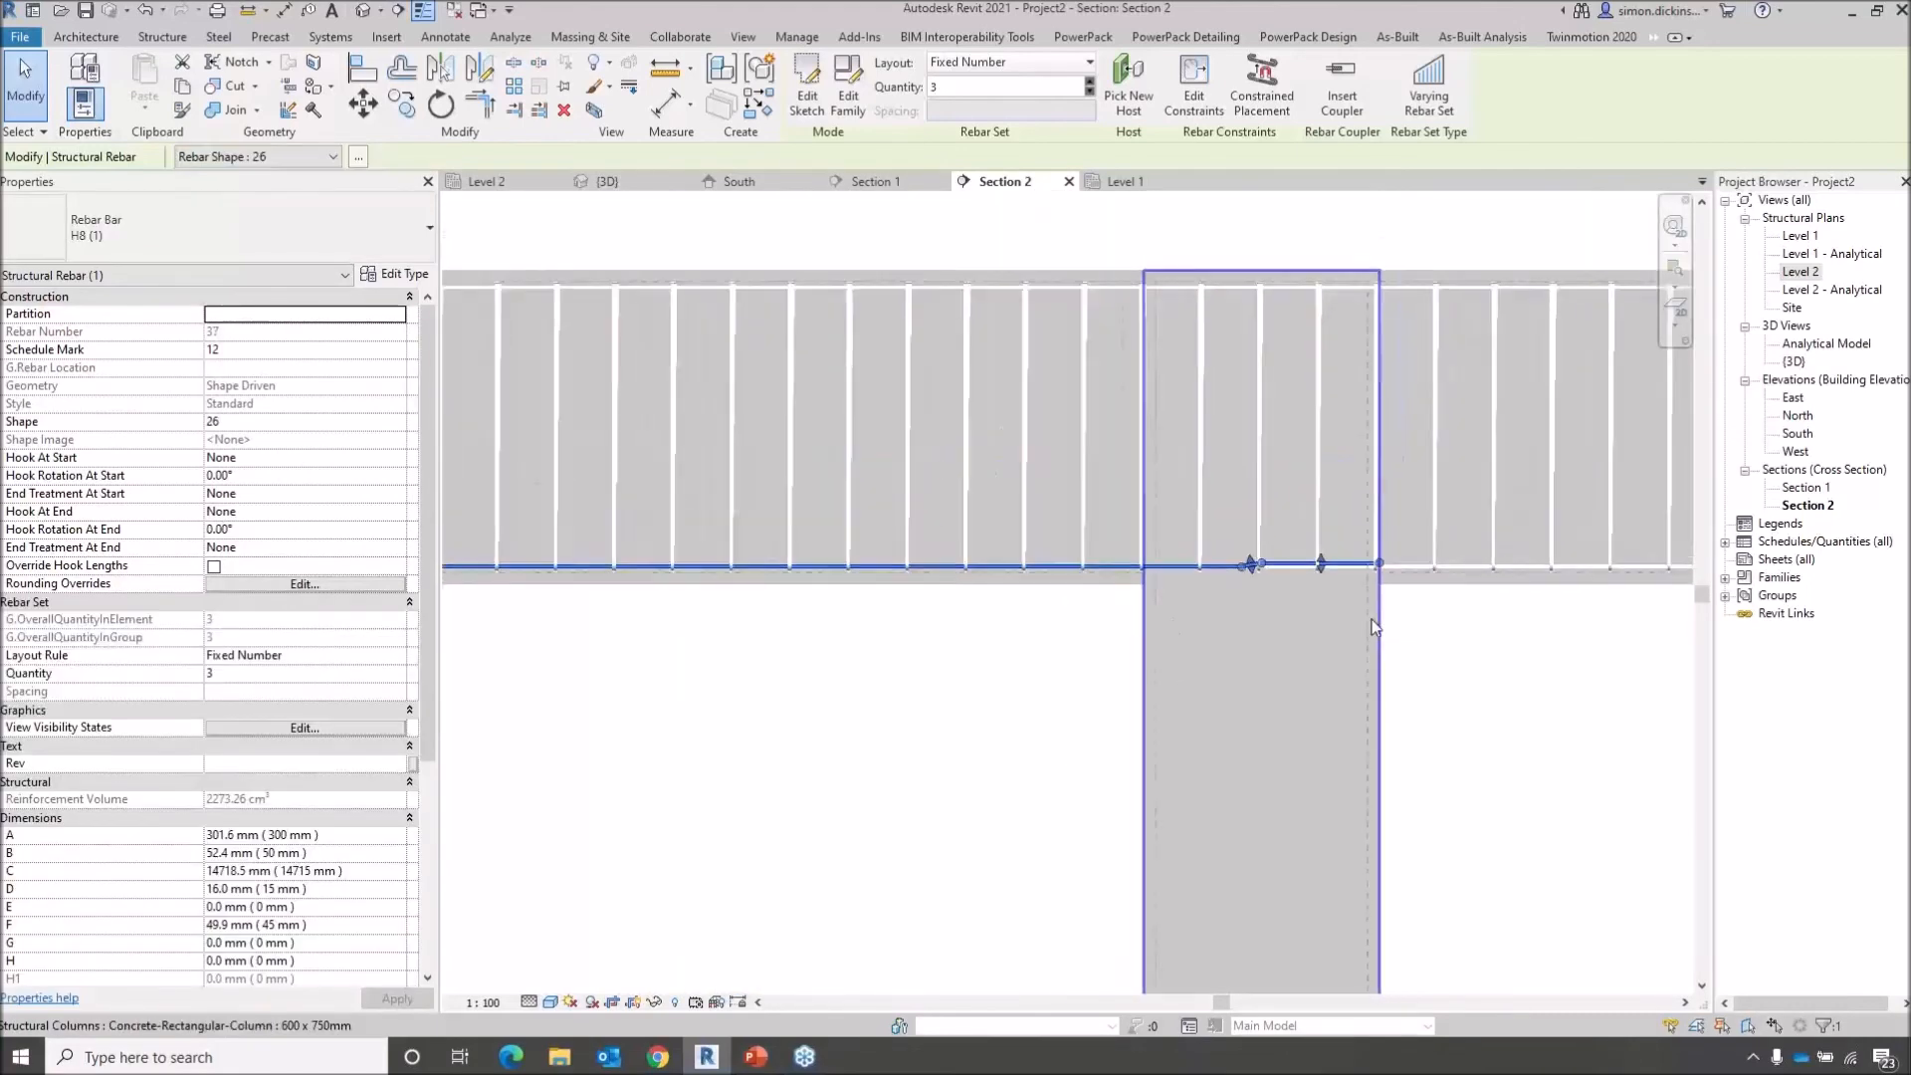
{"action": "left_click", "coordinate": [1443, 660]}
In the Level 2 plan, examine the staggered couplers and the properties of the coupled longitudinal bar sets in the original beam's middle span
{"action": "middle_click_drag", "start_coordinate": [1183, 658], "coordinate": [1061, 645]}
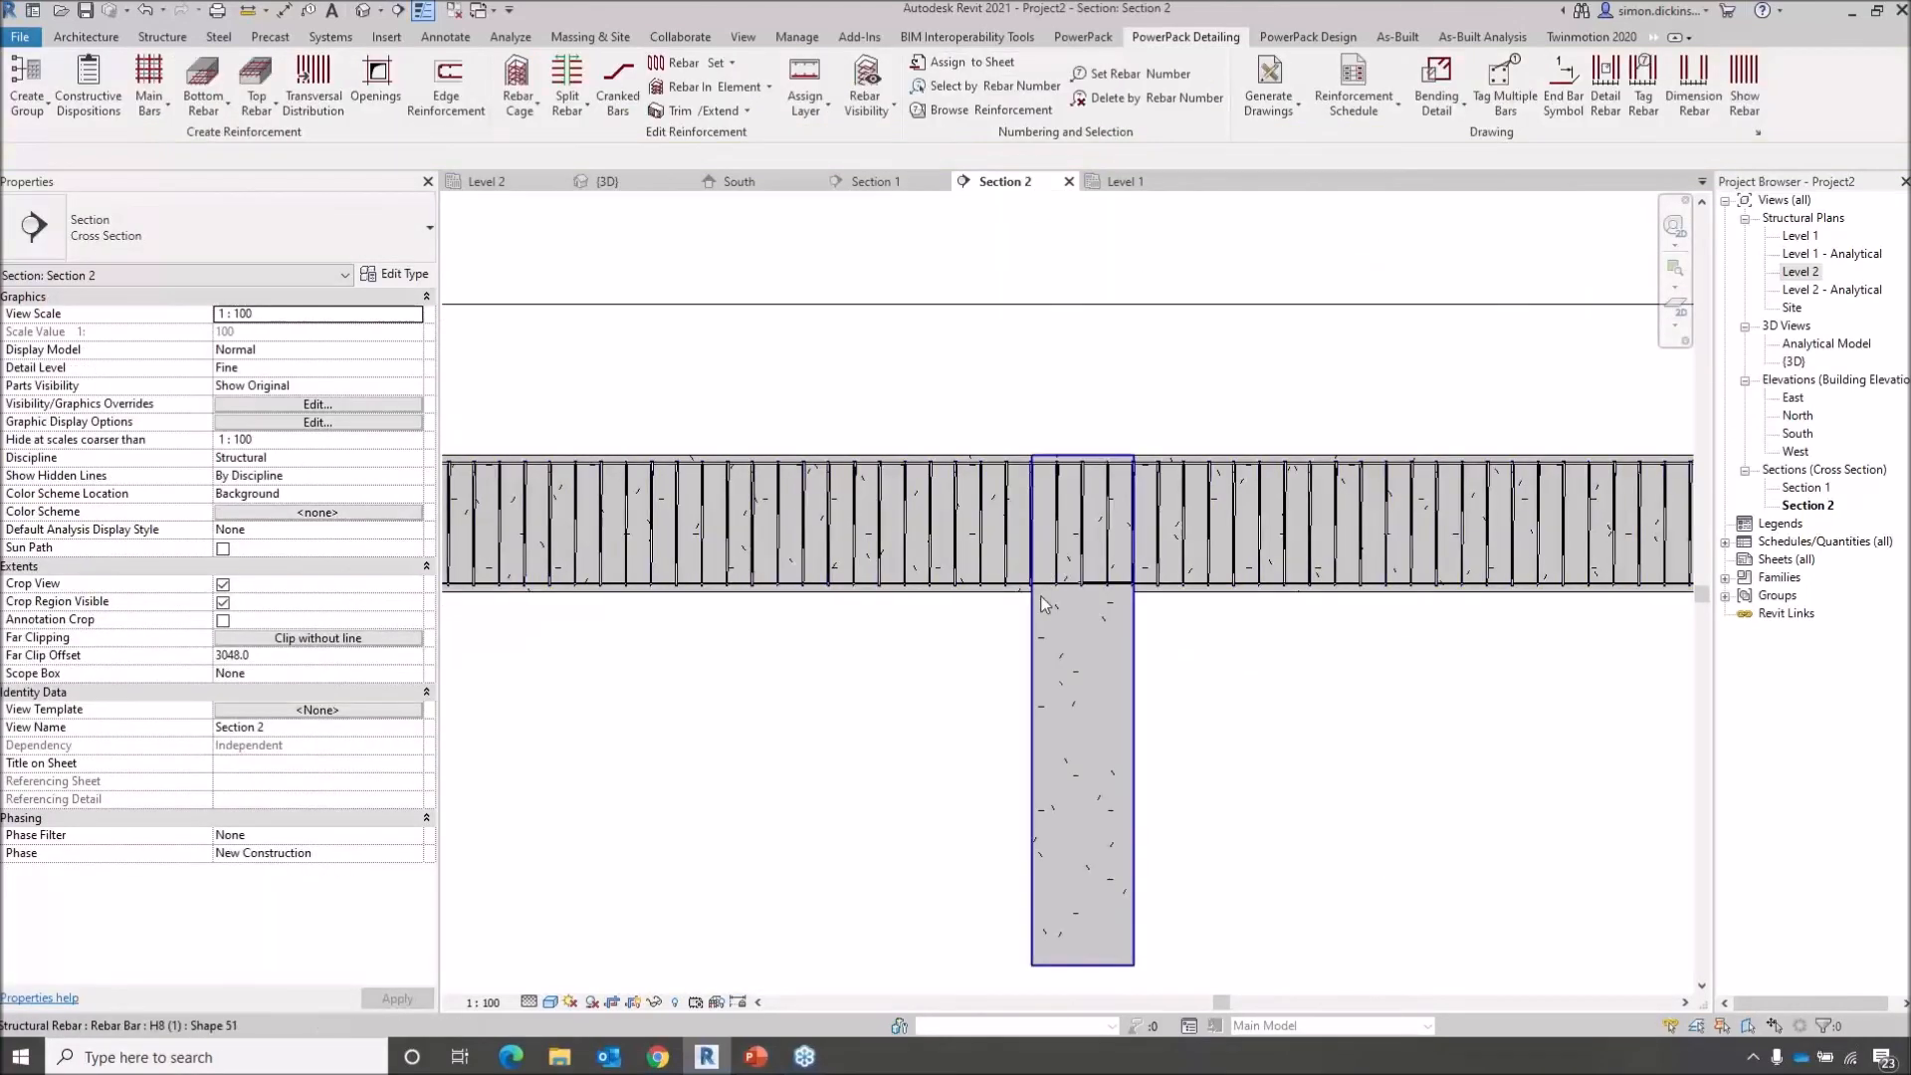
{"action": "scroll", "coordinate": [1241, 664], "scroll_direction": "down", "scroll_amount": 3}
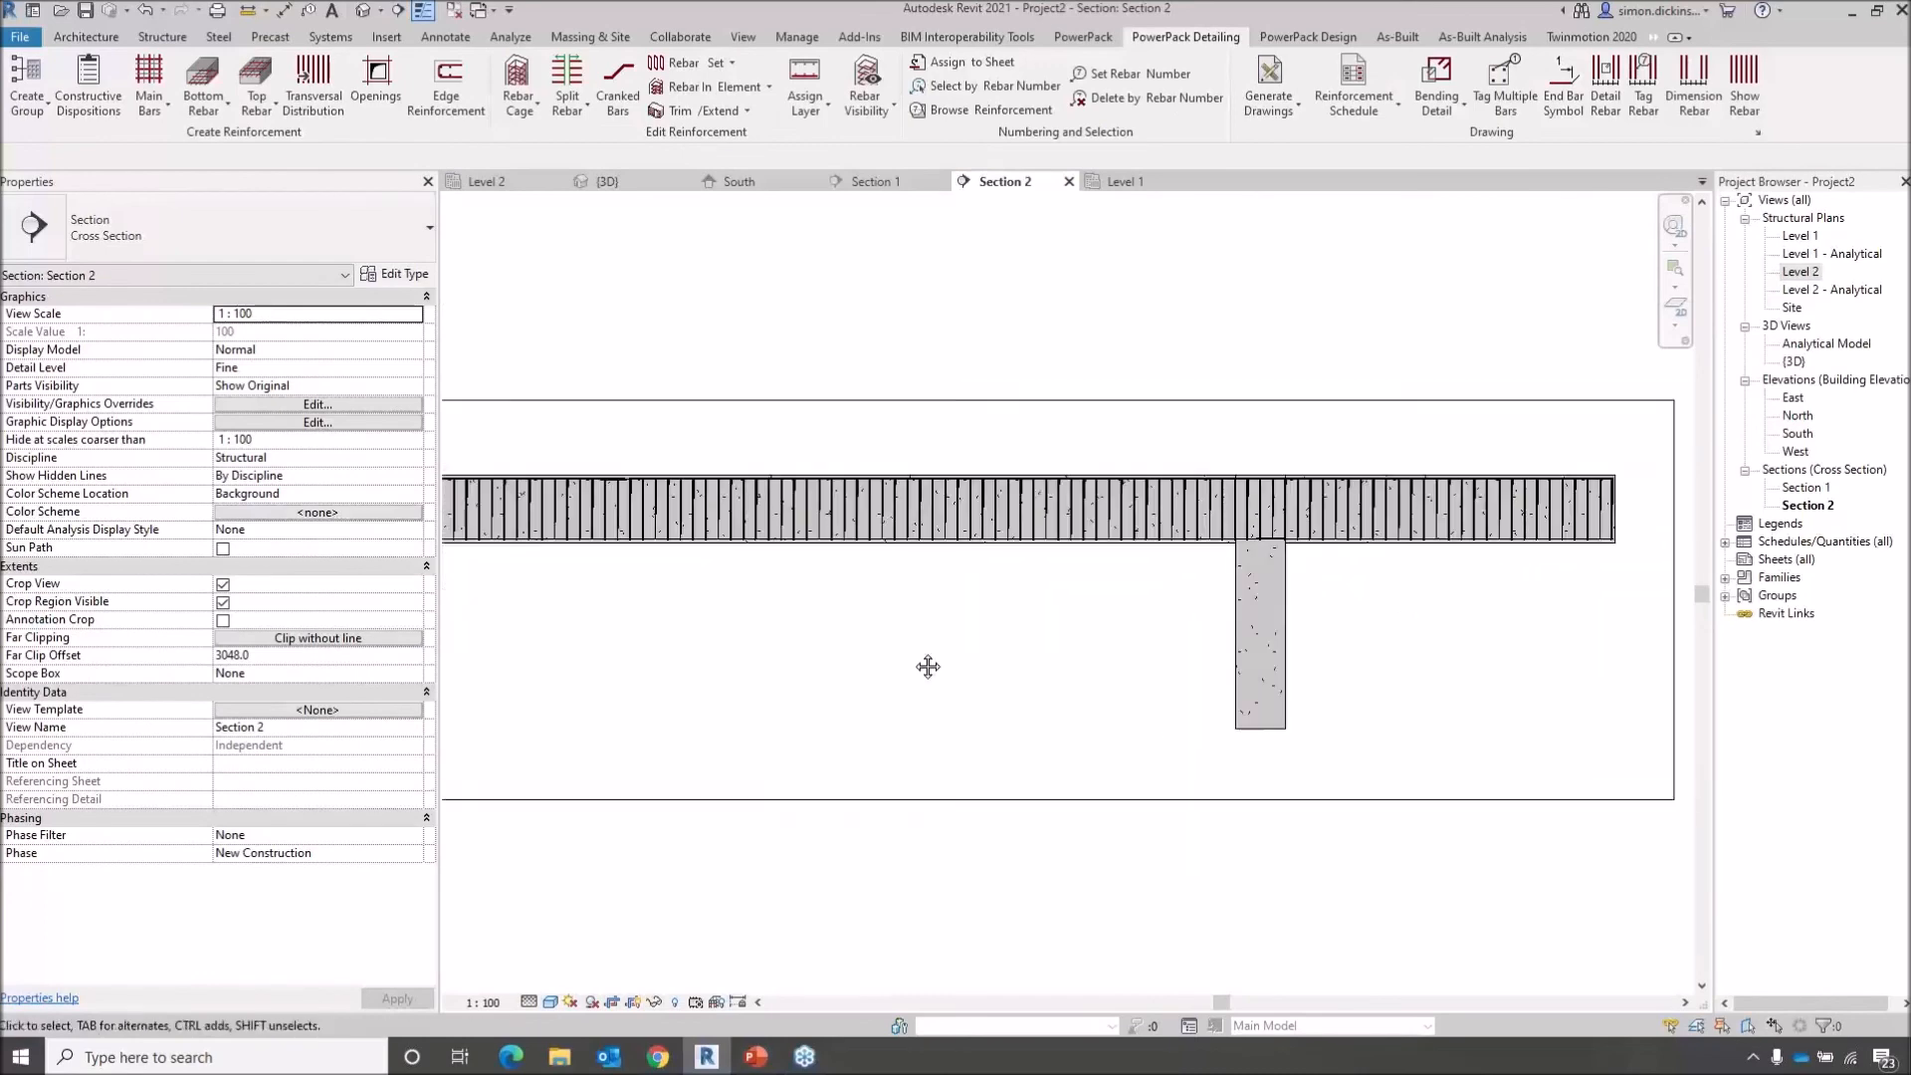
{"action": "double_click", "coordinate": [1800, 272]}
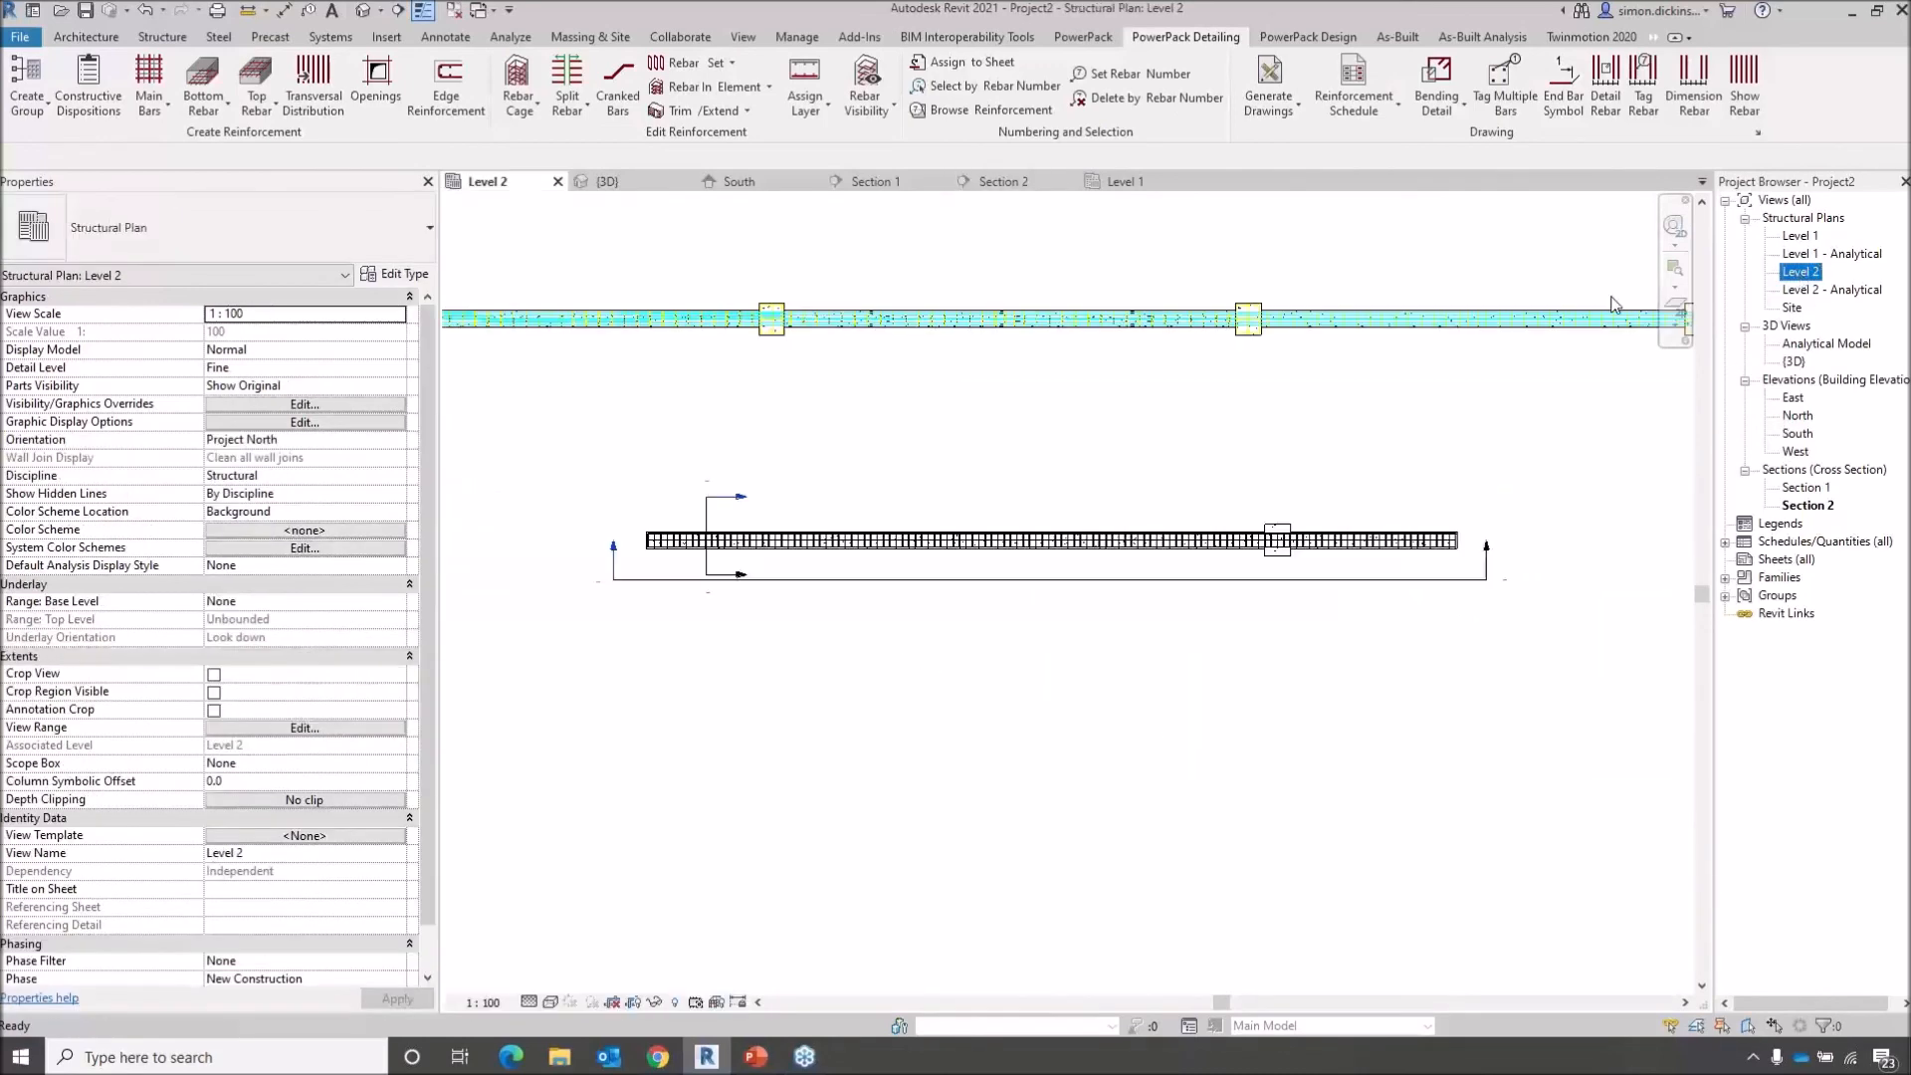
{"action": "left_click", "coordinate": [622, 104]}
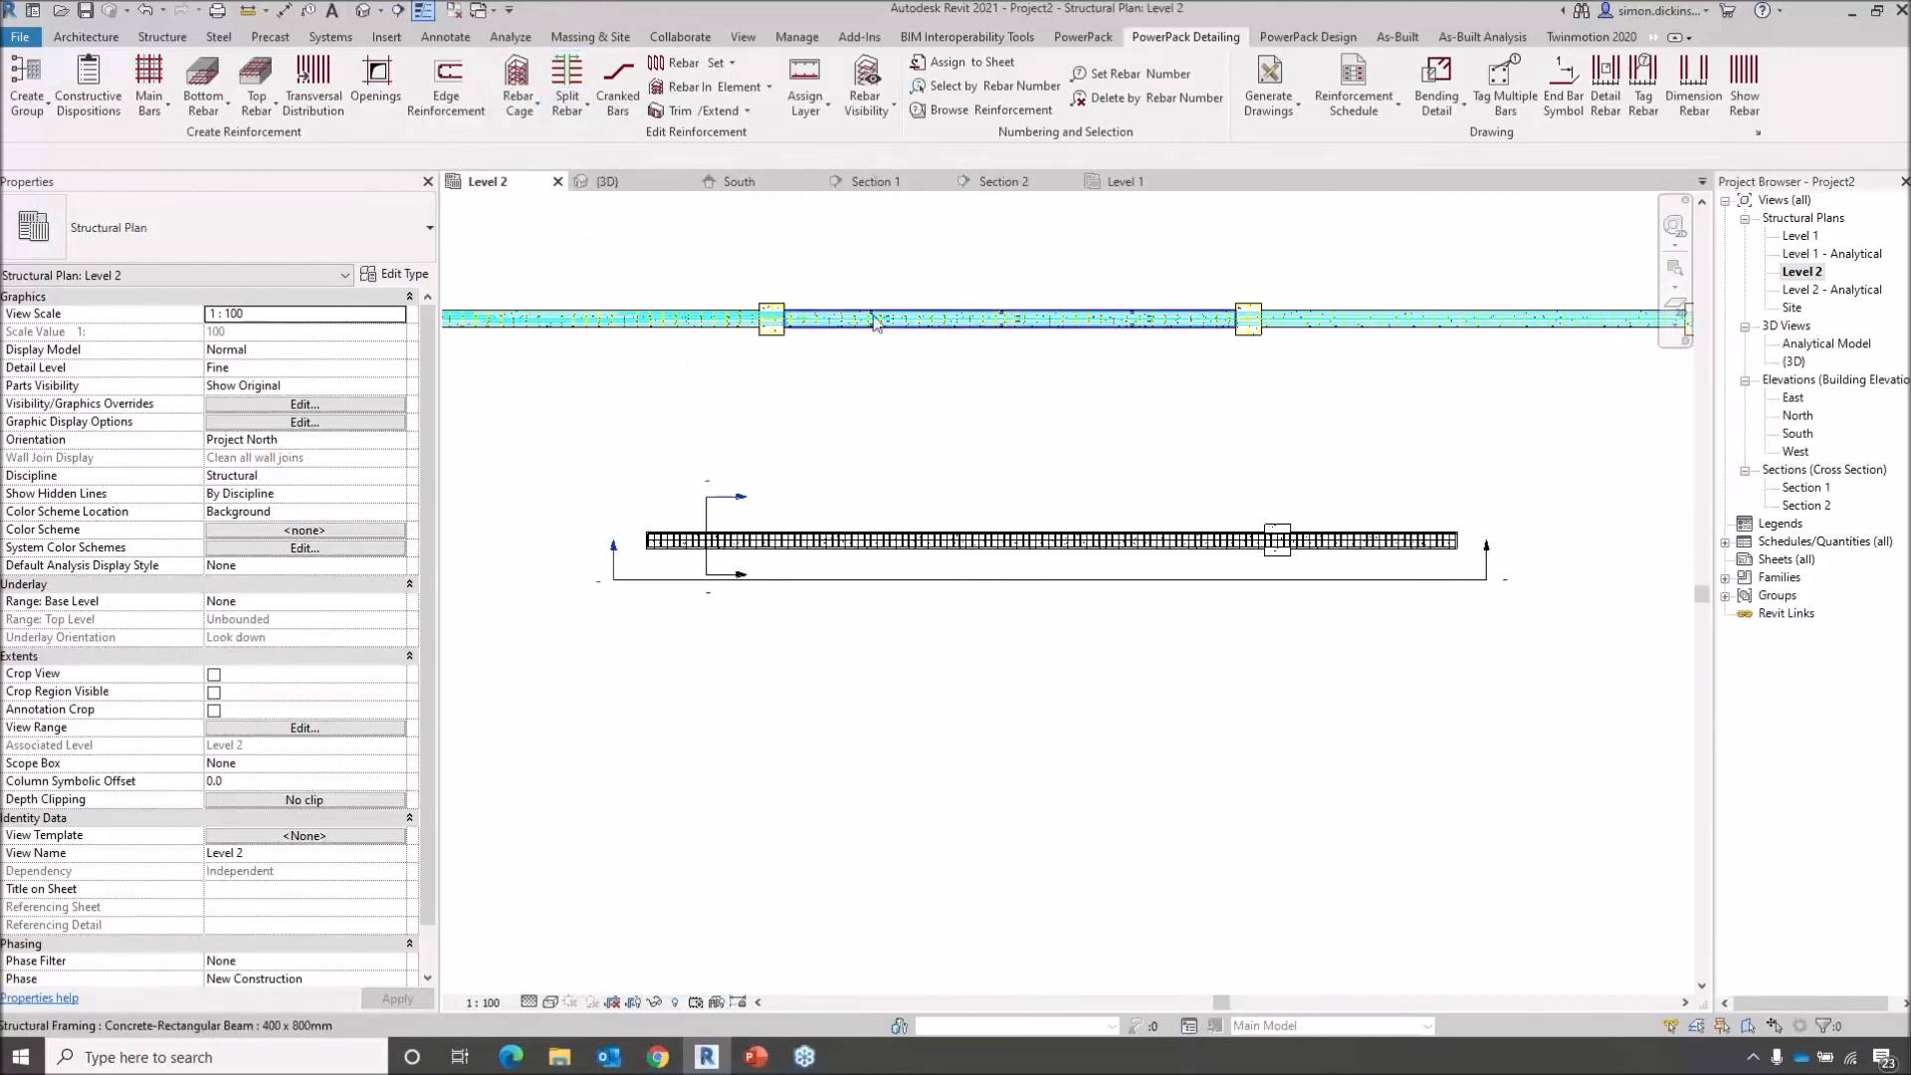
{"action": "scroll", "coordinate": [886, 353], "scroll_direction": "up", "scroll_amount": 5}
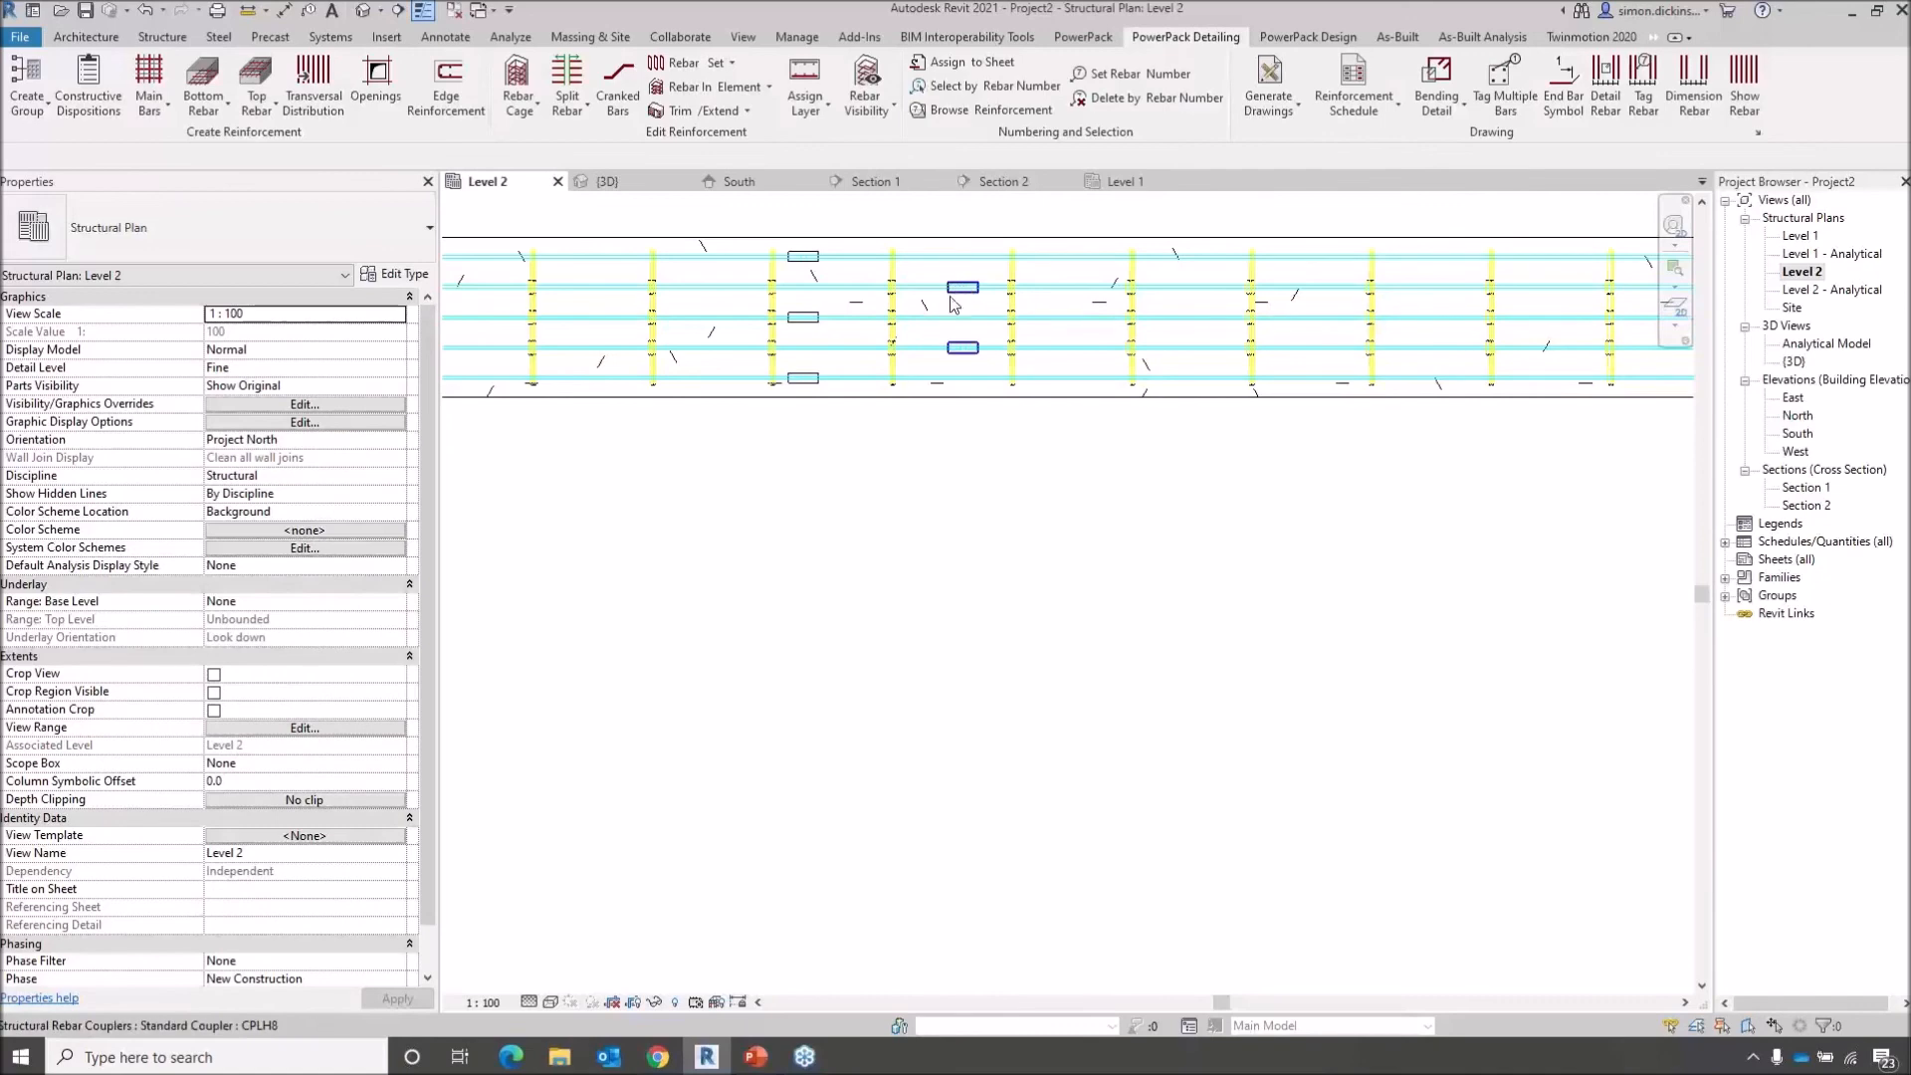
{"action": "scroll", "coordinate": [962, 535], "scroll_direction": "down", "scroll_amount": 2}
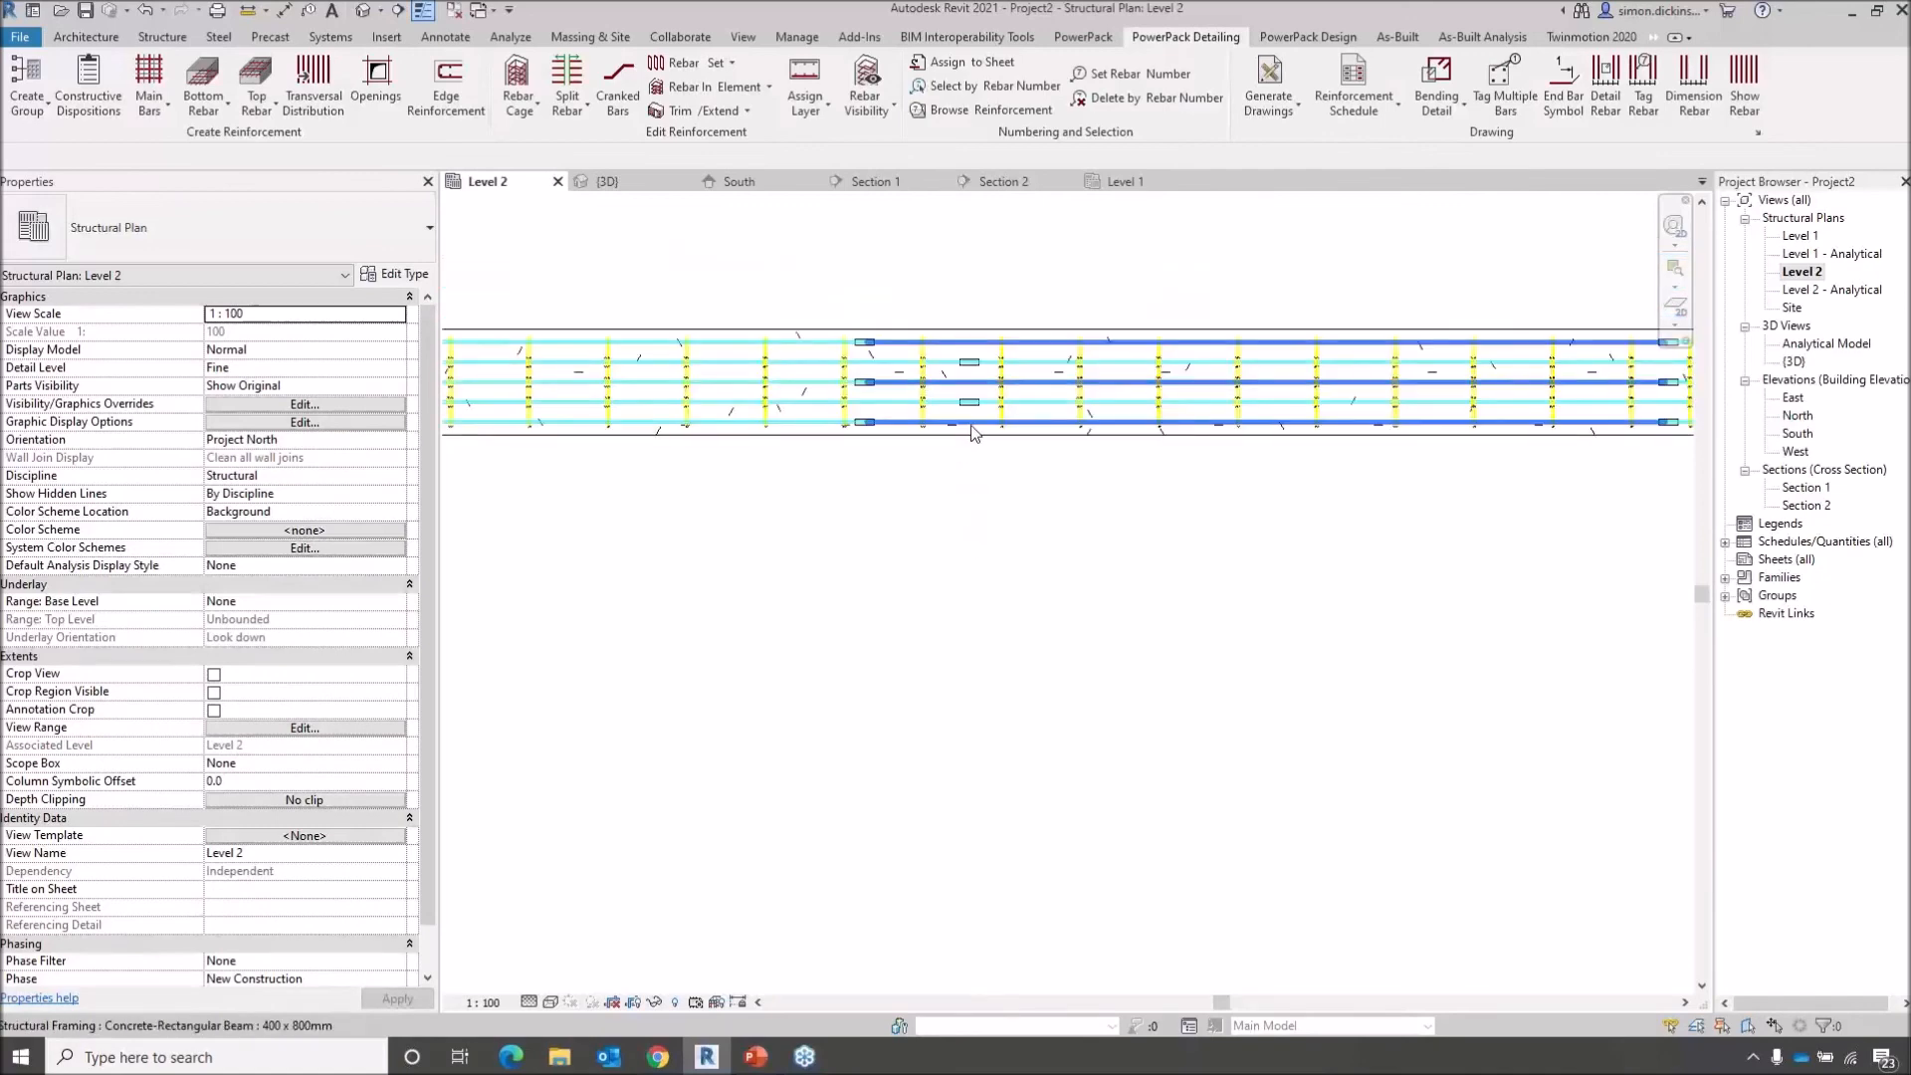
{"action": "left_click", "coordinate": [974, 433]}
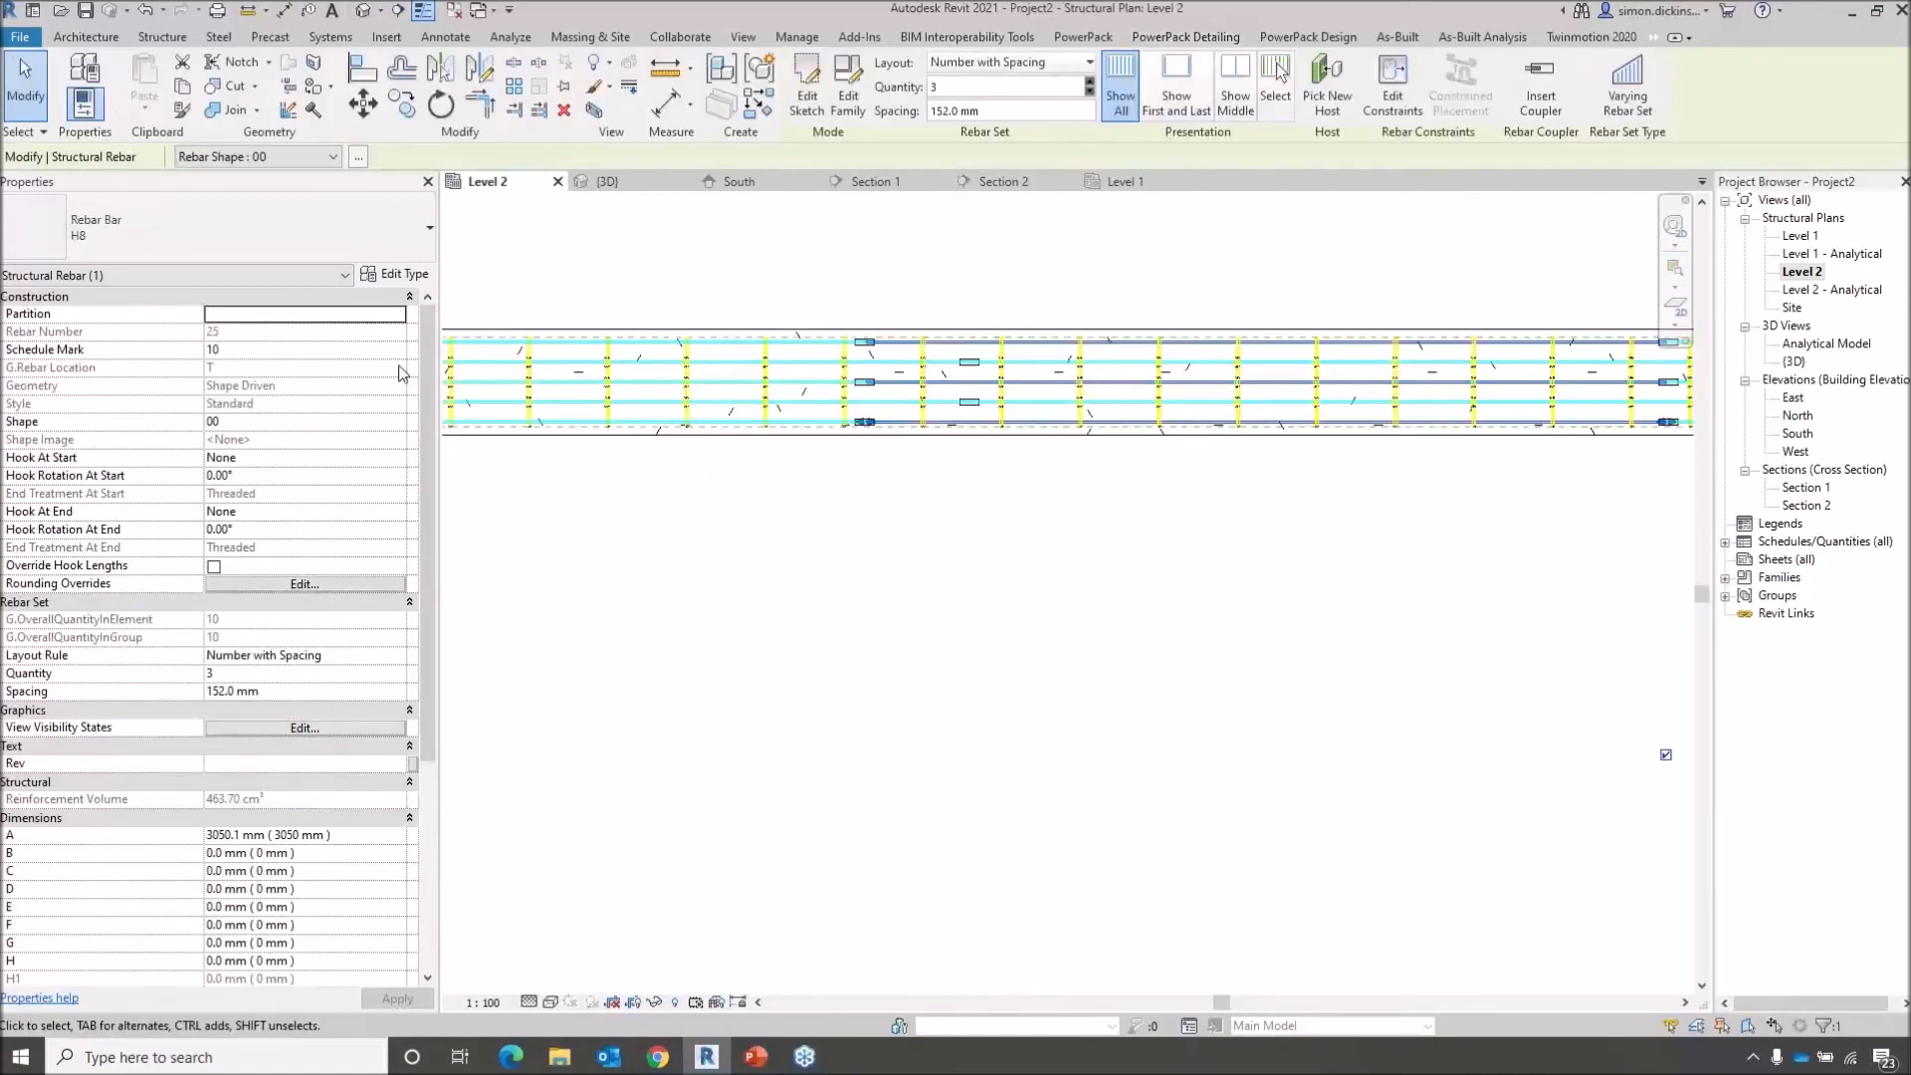
{"action": "left_click", "coordinate": [818, 422]}
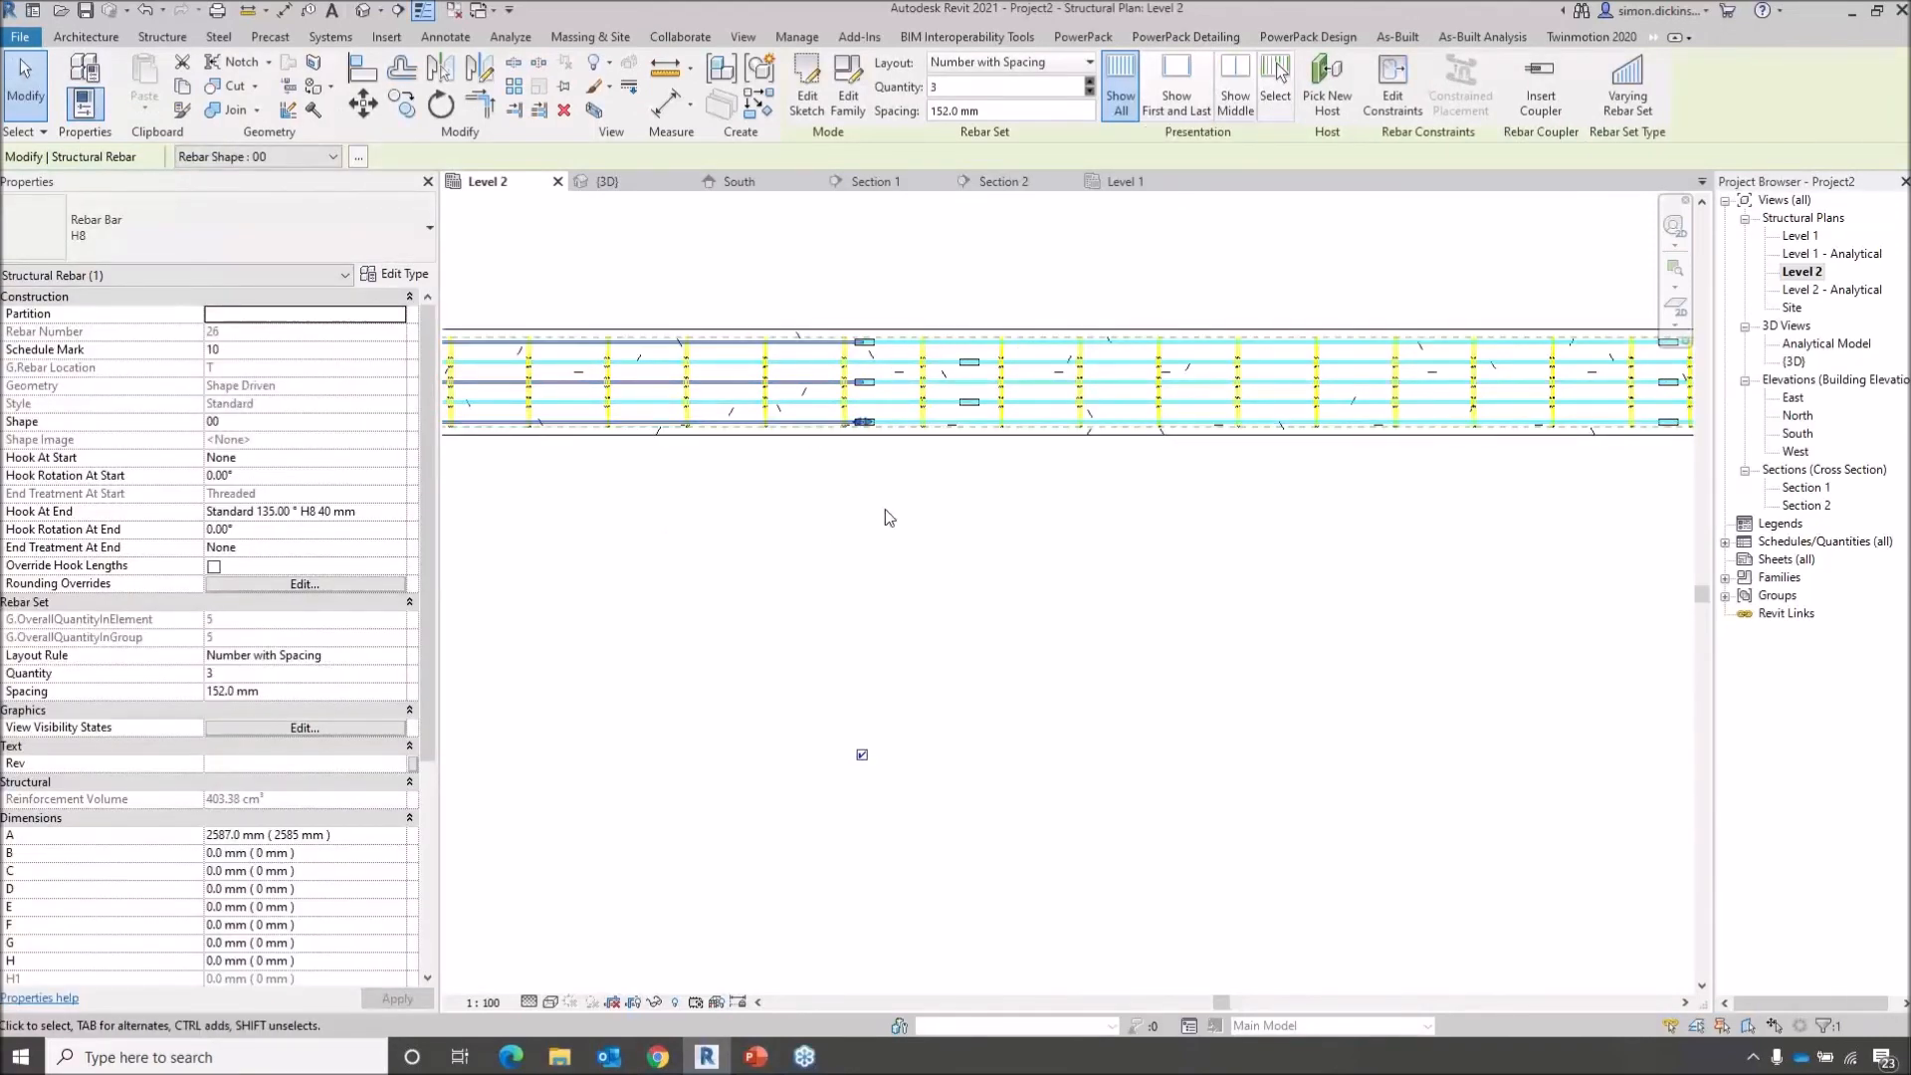
{"action": "scroll", "coordinate": [886, 510], "scroll_direction": "down", "scroll_amount": 6}
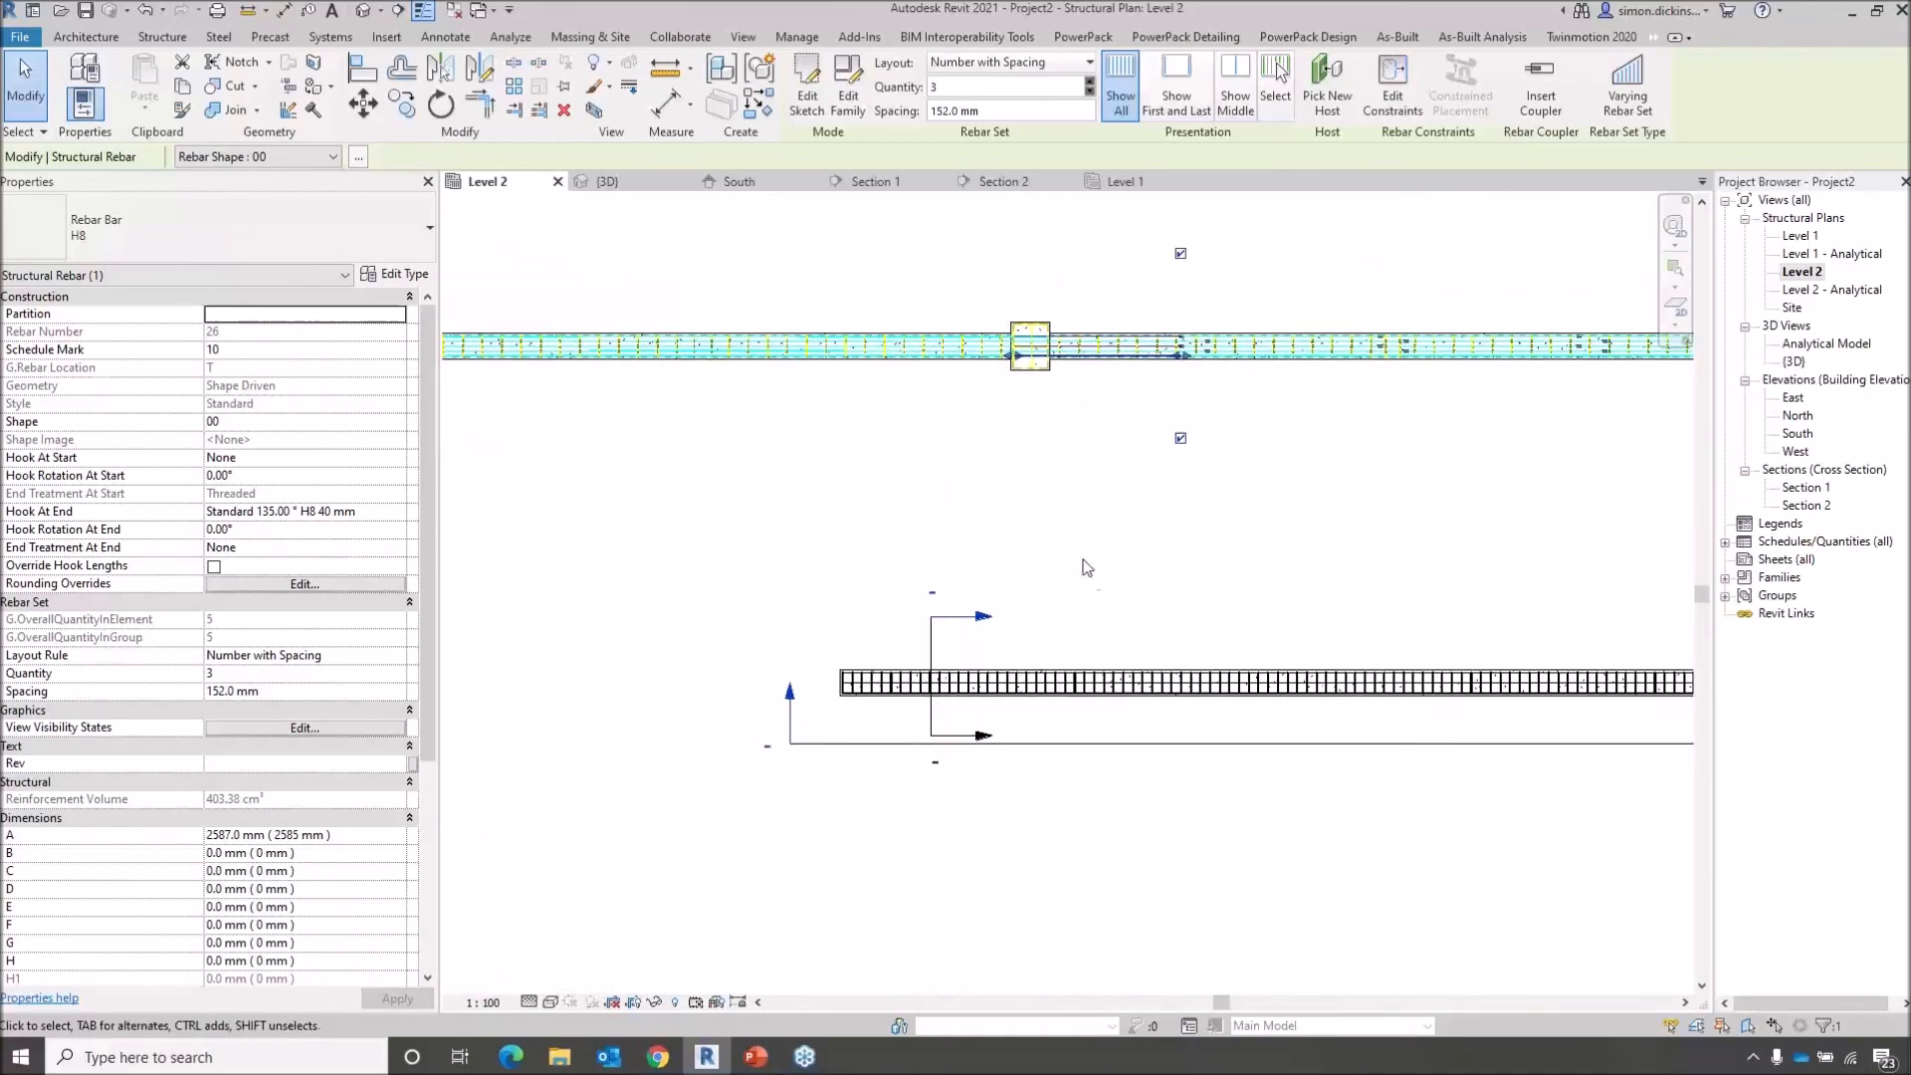
{"action": "left_click", "coordinate": [1095, 580]}
In the 3D view, display the reinforcement of all types and layers as 3D solids for the active view only
{"action": "left_click", "coordinate": [363, 10]}
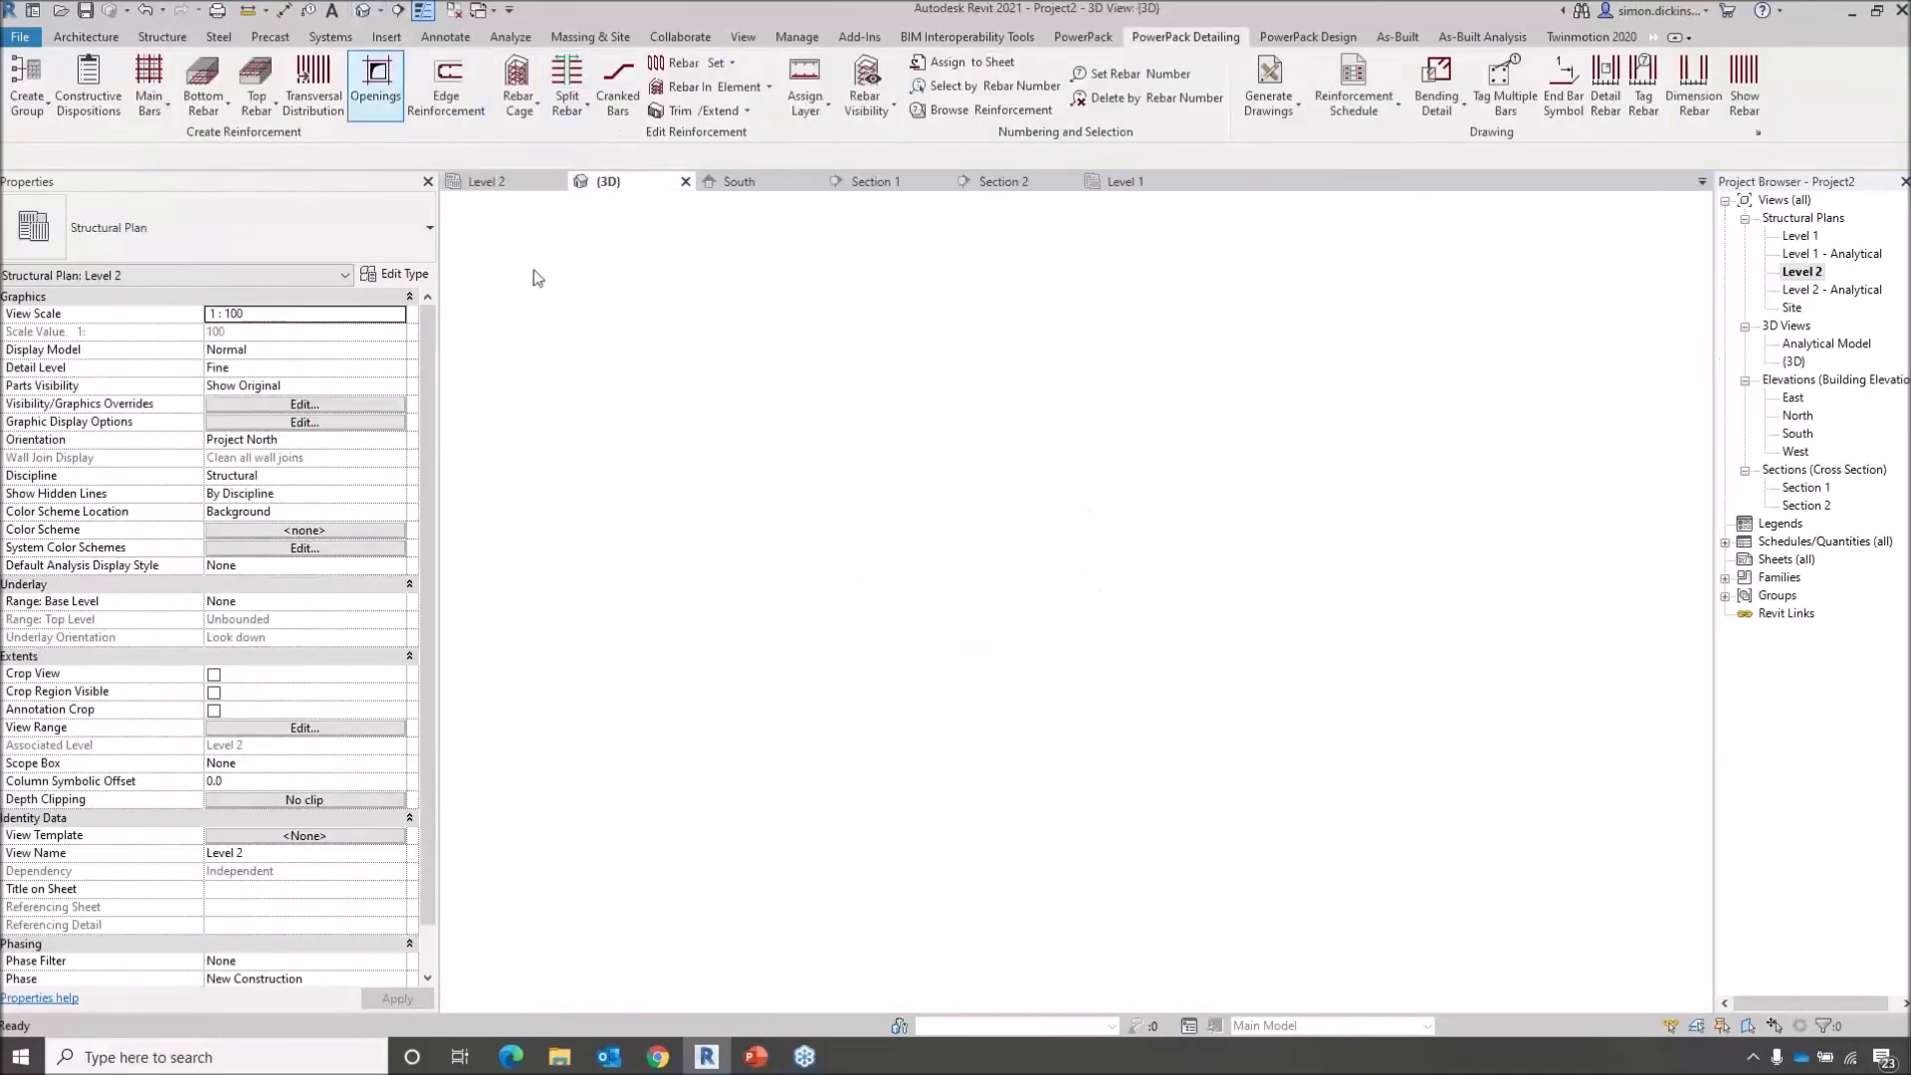
{"action": "scroll", "coordinate": [896, 587], "scroll_direction": "down", "scroll_amount": 5}
{"action": "scroll", "coordinate": [922, 608], "scroll_direction": "up", "scroll_amount": 2}
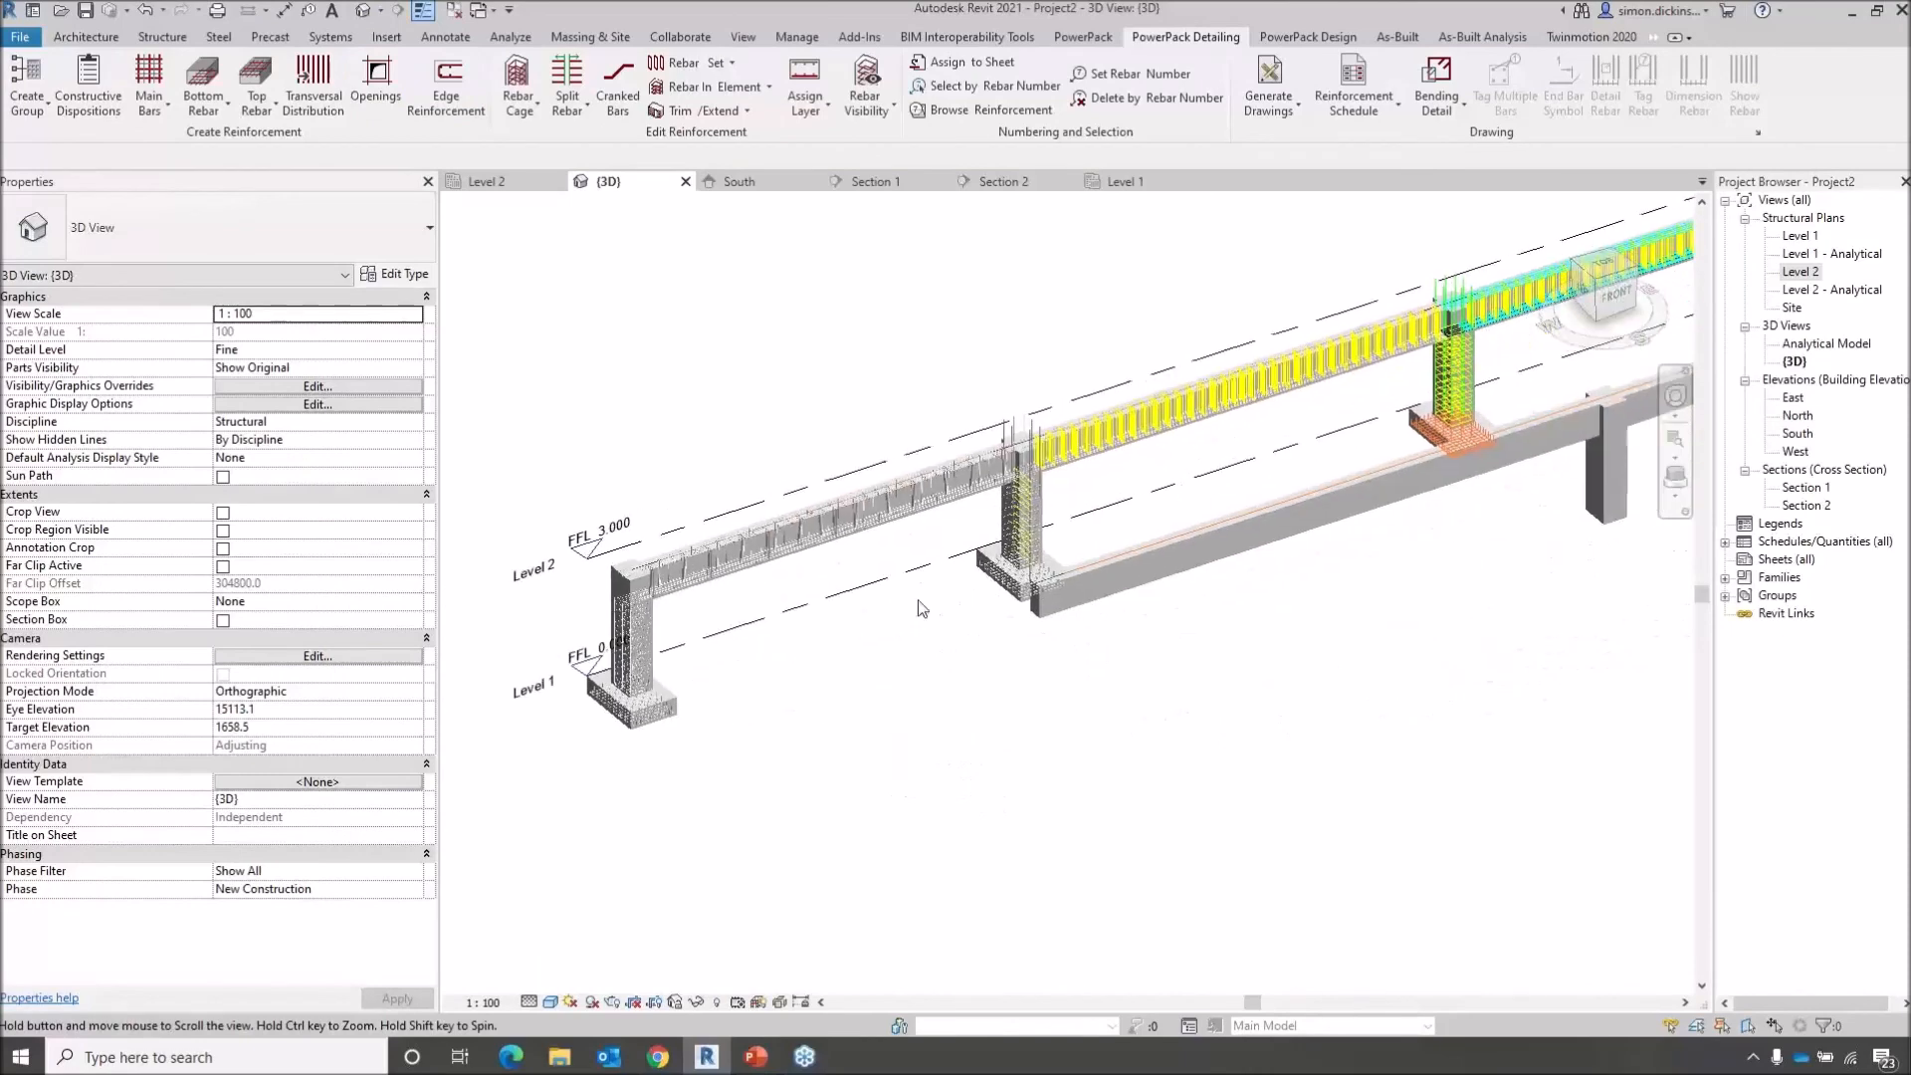
{"action": "mouse_move", "coordinate": [1156, 696]}
{"action": "middle_mouse_down", "text": "shift"}
{"action": "mouse_move", "coordinate": [1157, 765]}
{"action": "mouse_move", "coordinate": [1132, 718]}
{"action": "middle_mouse_up", "text": "shift"}
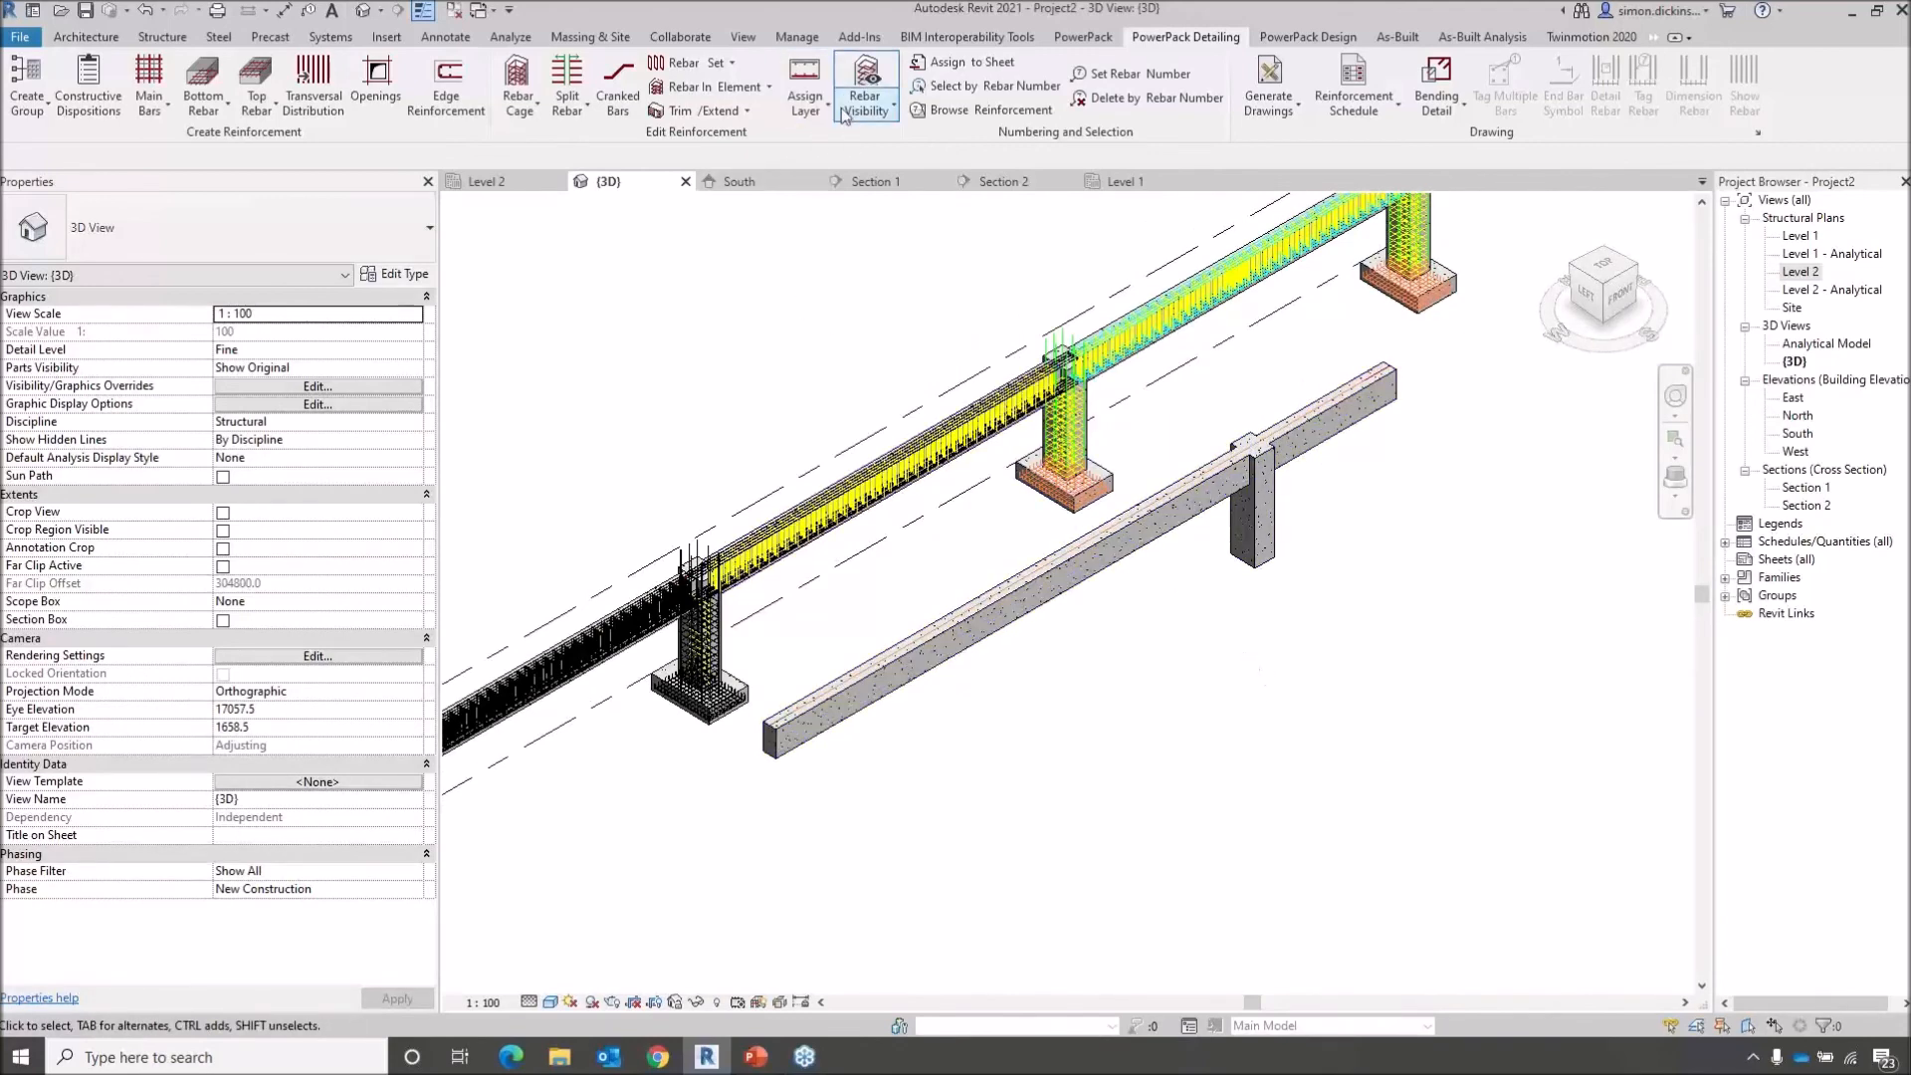
{"action": "left_click", "coordinate": [867, 90]}
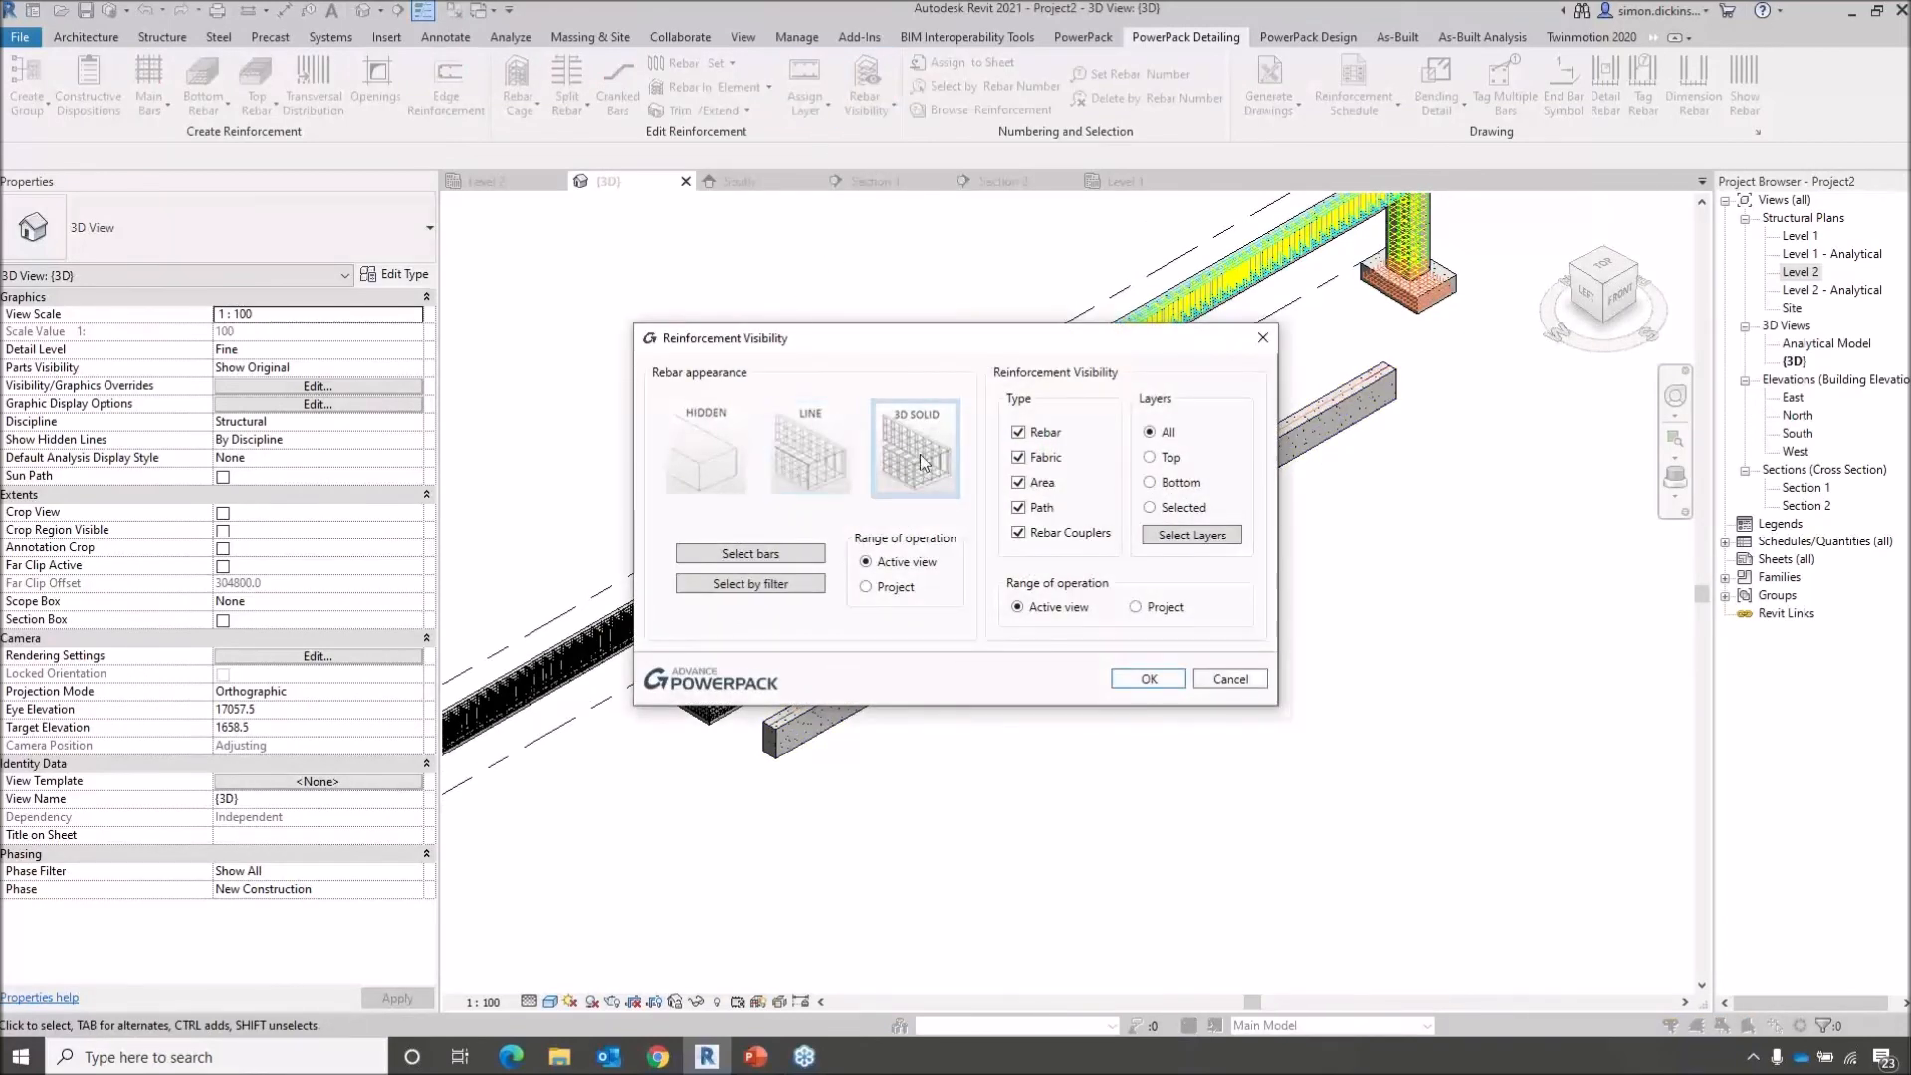
{"action": "left_click", "coordinate": [1149, 677]}
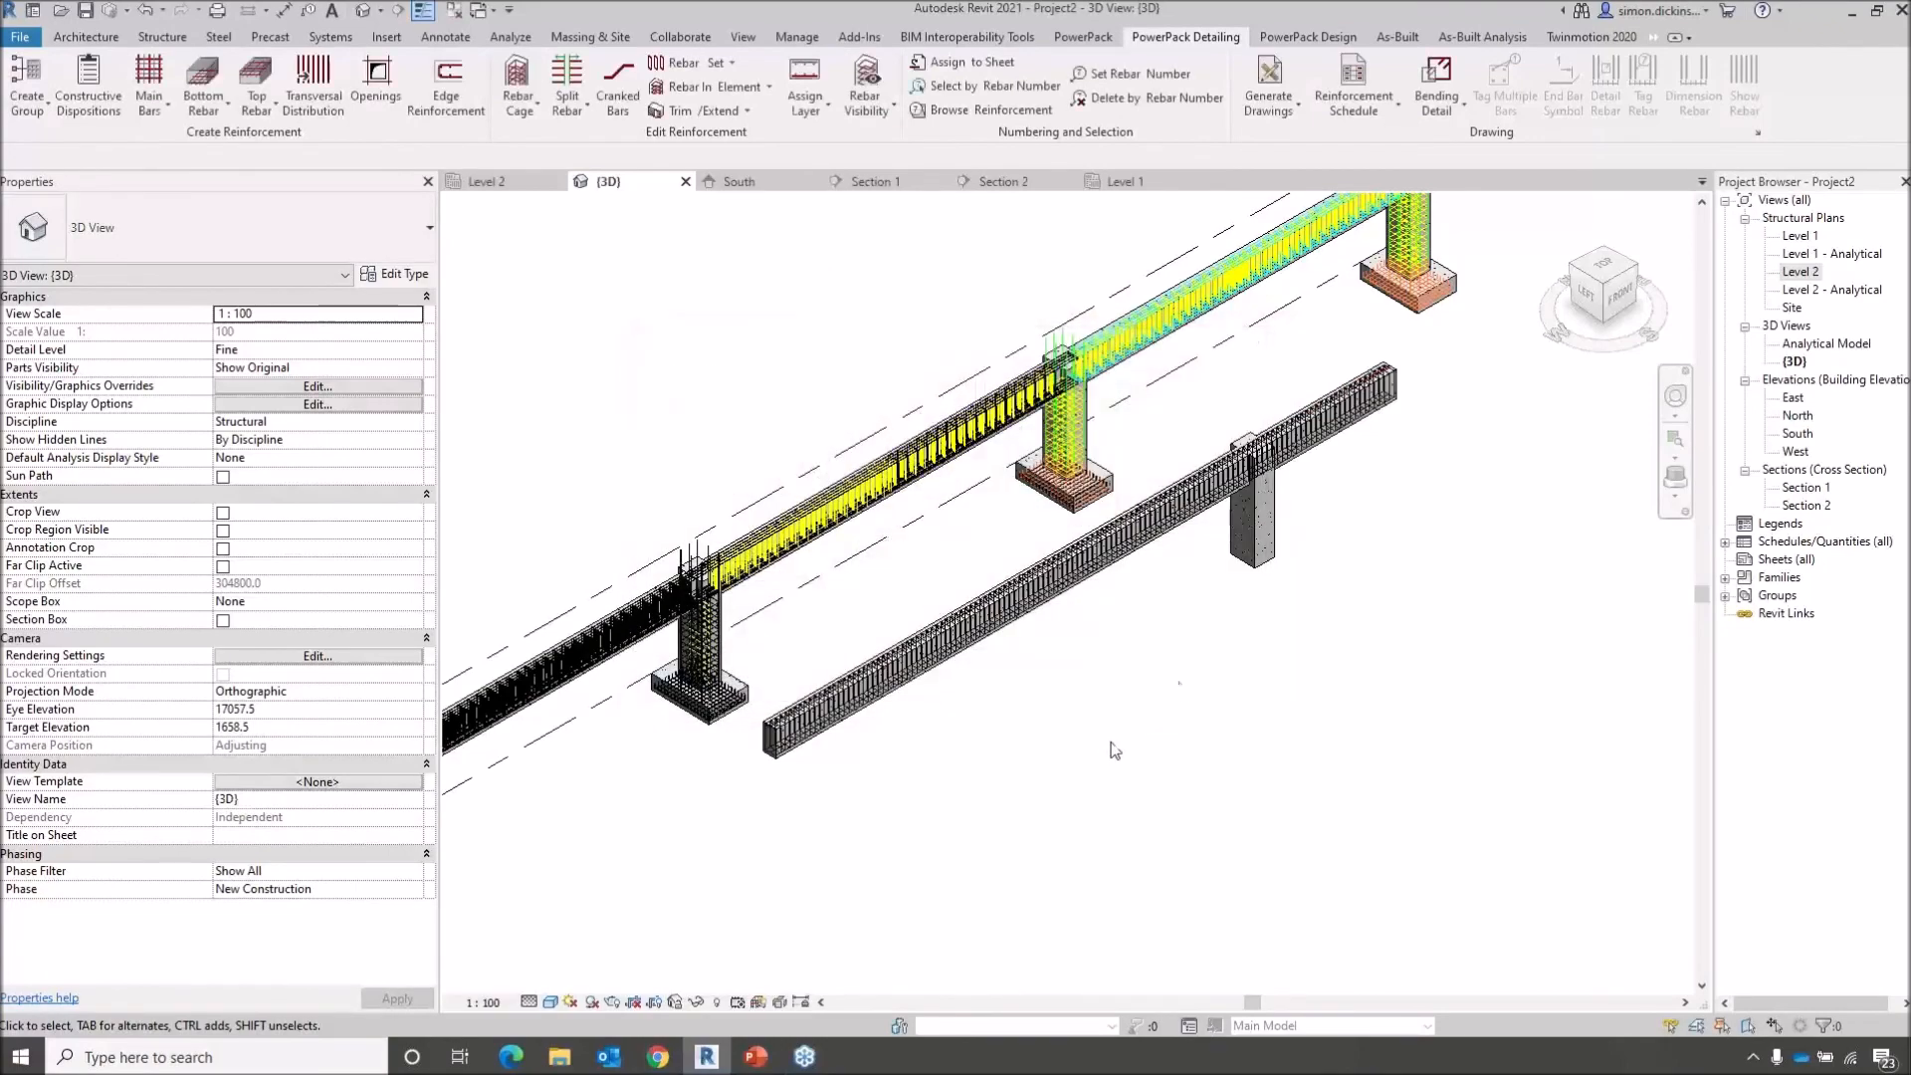
{"action": "scroll", "coordinate": [1290, 431], "scroll_direction": "up", "scroll_amount": 10}
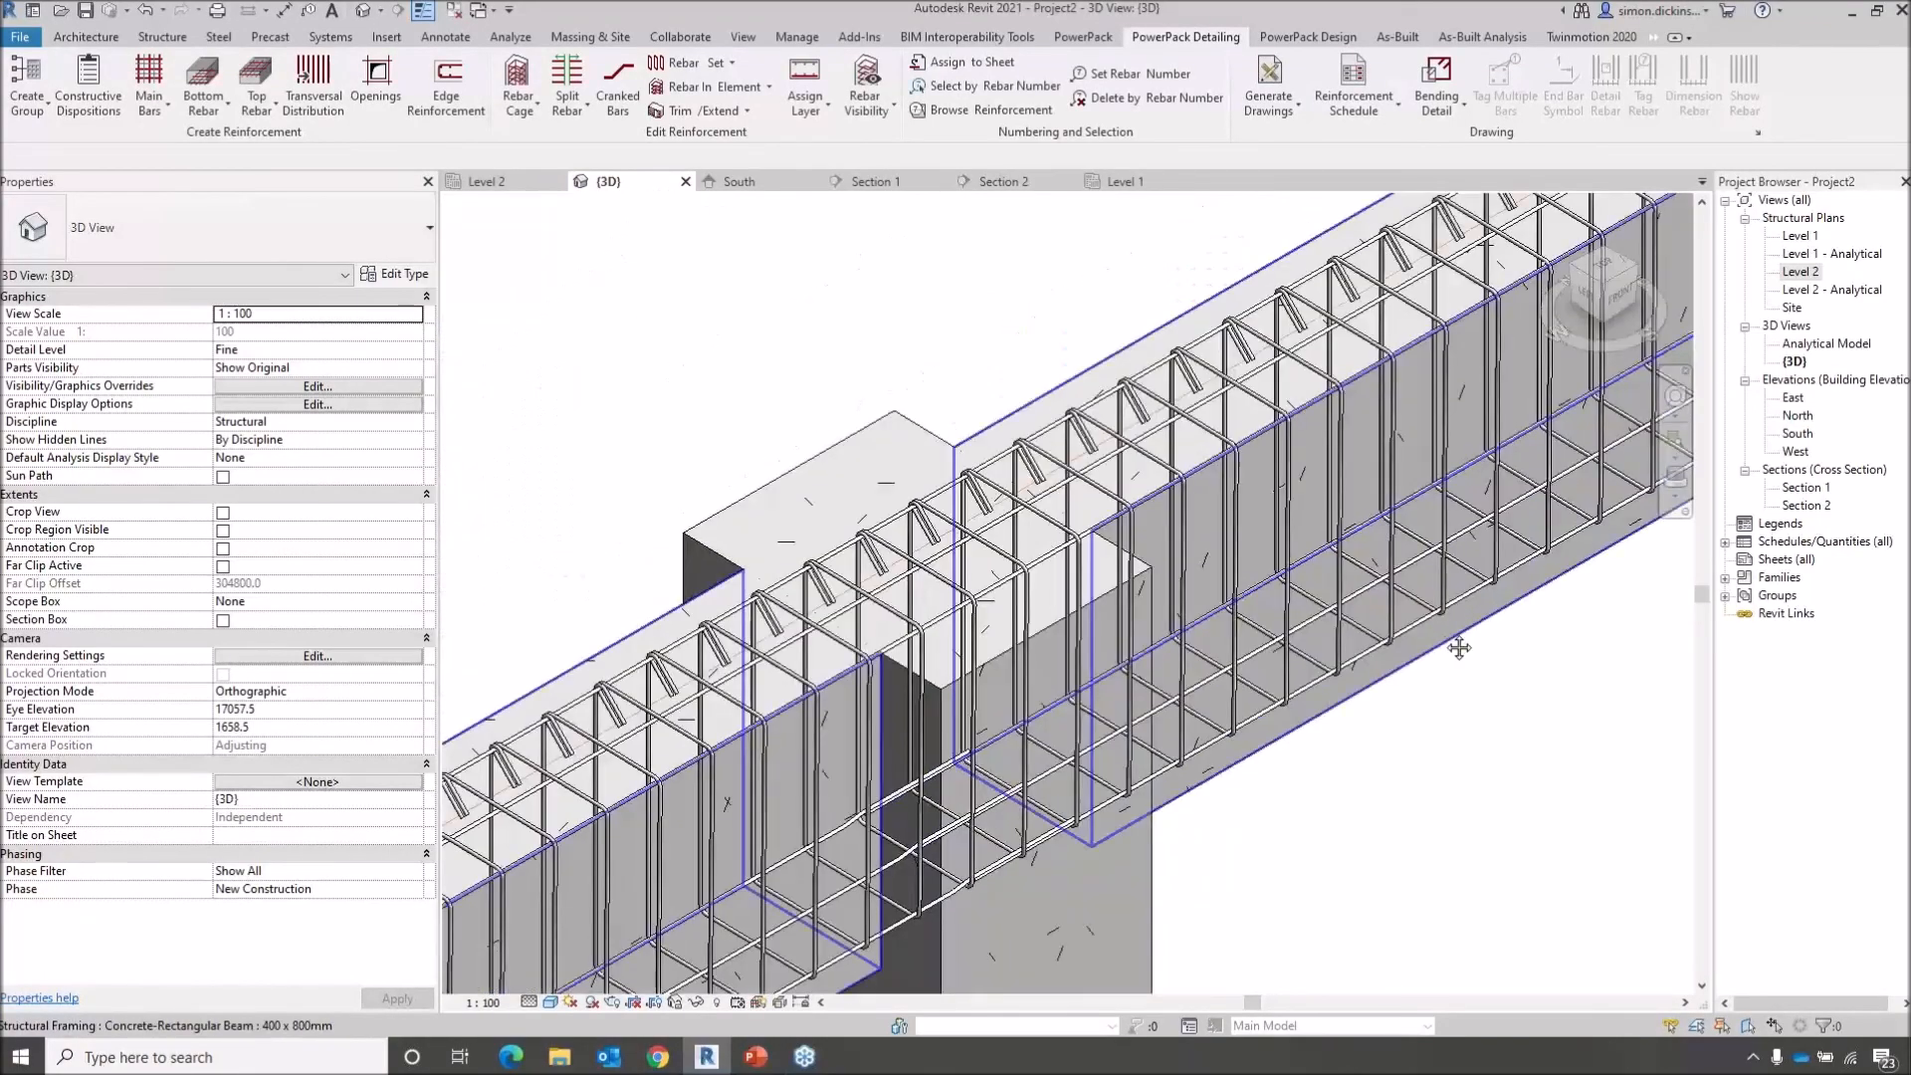
{"action": "middle_click_drag", "start_coordinate": [1147, 815], "coordinate": [994, 883]}
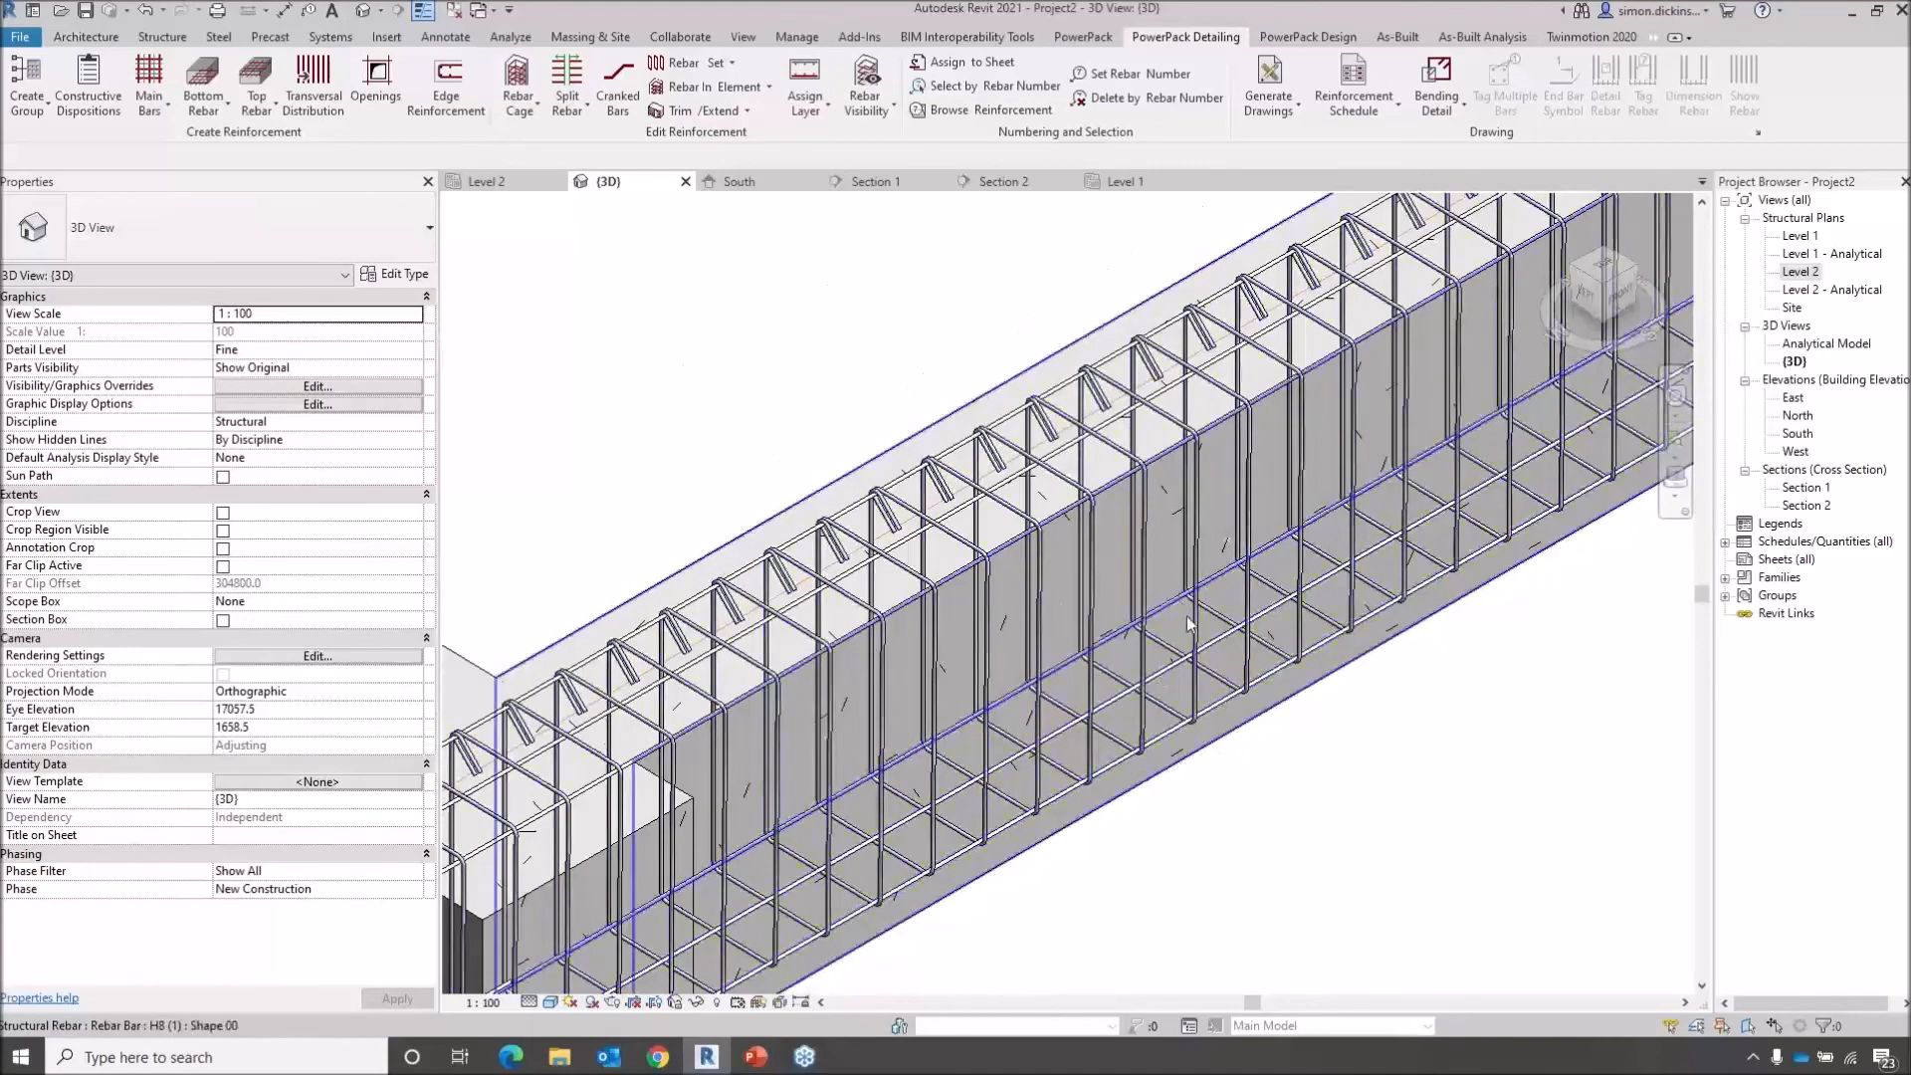
{"action": "scroll", "coordinate": [1286, 804], "scroll_direction": "down", "scroll_amount": 2}
{"action": "scroll", "coordinate": [1301, 665], "scroll_direction": "down", "scroll_amount": 4}
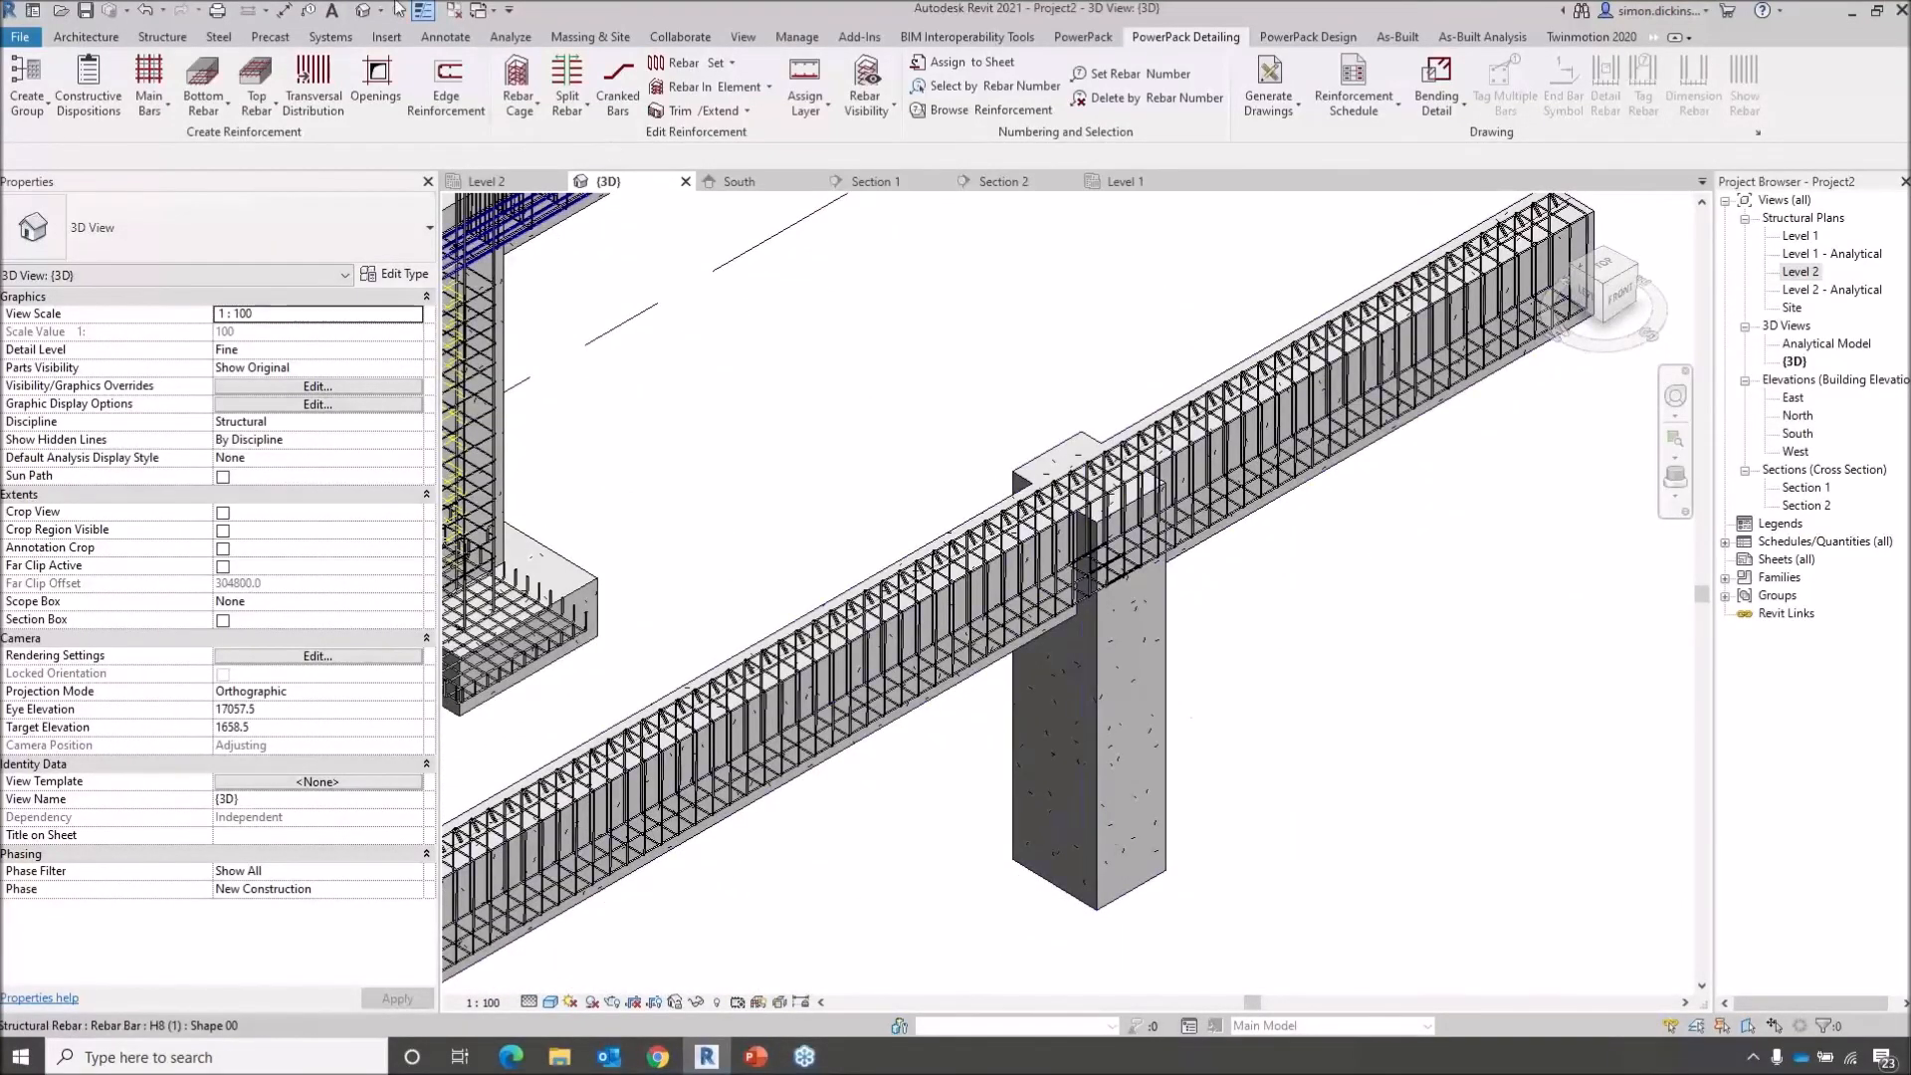
Switch to the PowerPoint slideshow and advance to the "Any Questions?" slide
{"action": "left_click", "coordinate": [342, 123]}
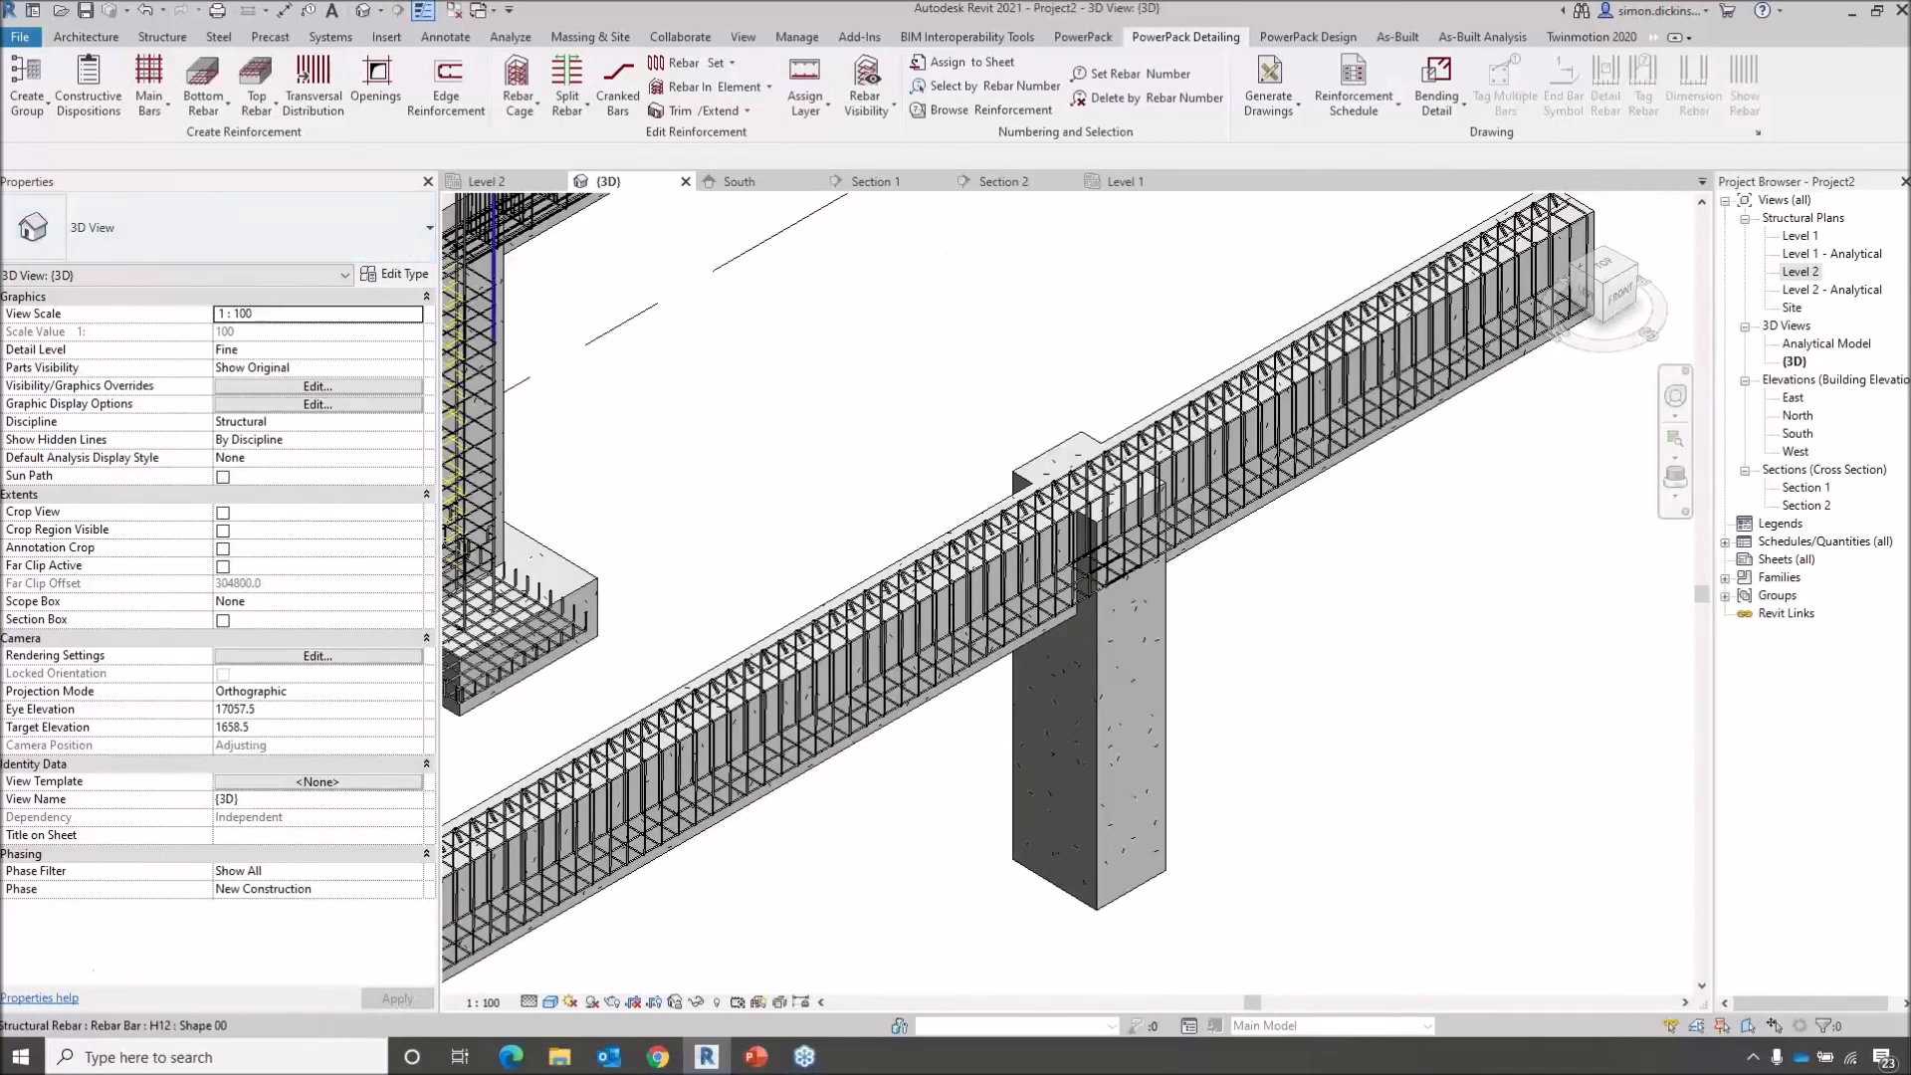
{"action": "key", "text": "super"}
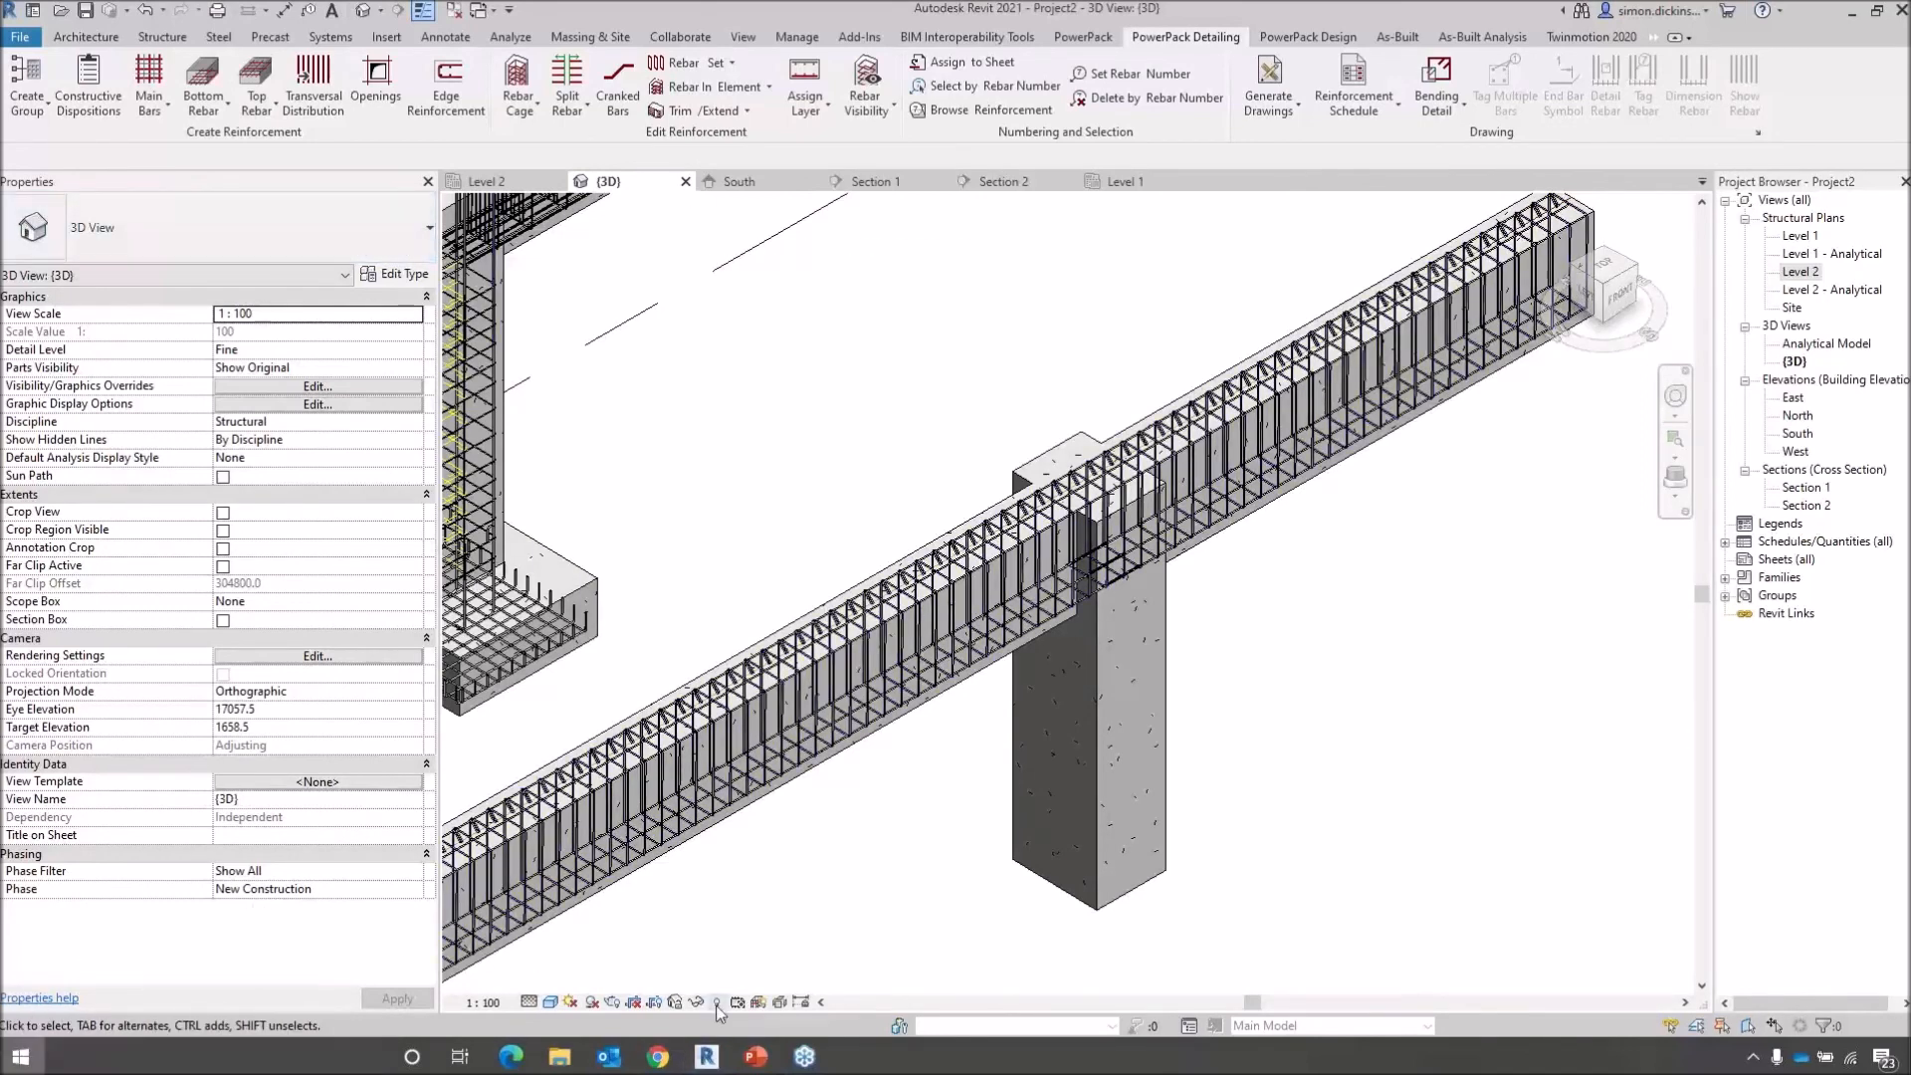
{"action": "mouse_move", "coordinate": [767, 1063]}
{"action": "left_click", "coordinate": [760, 978]}
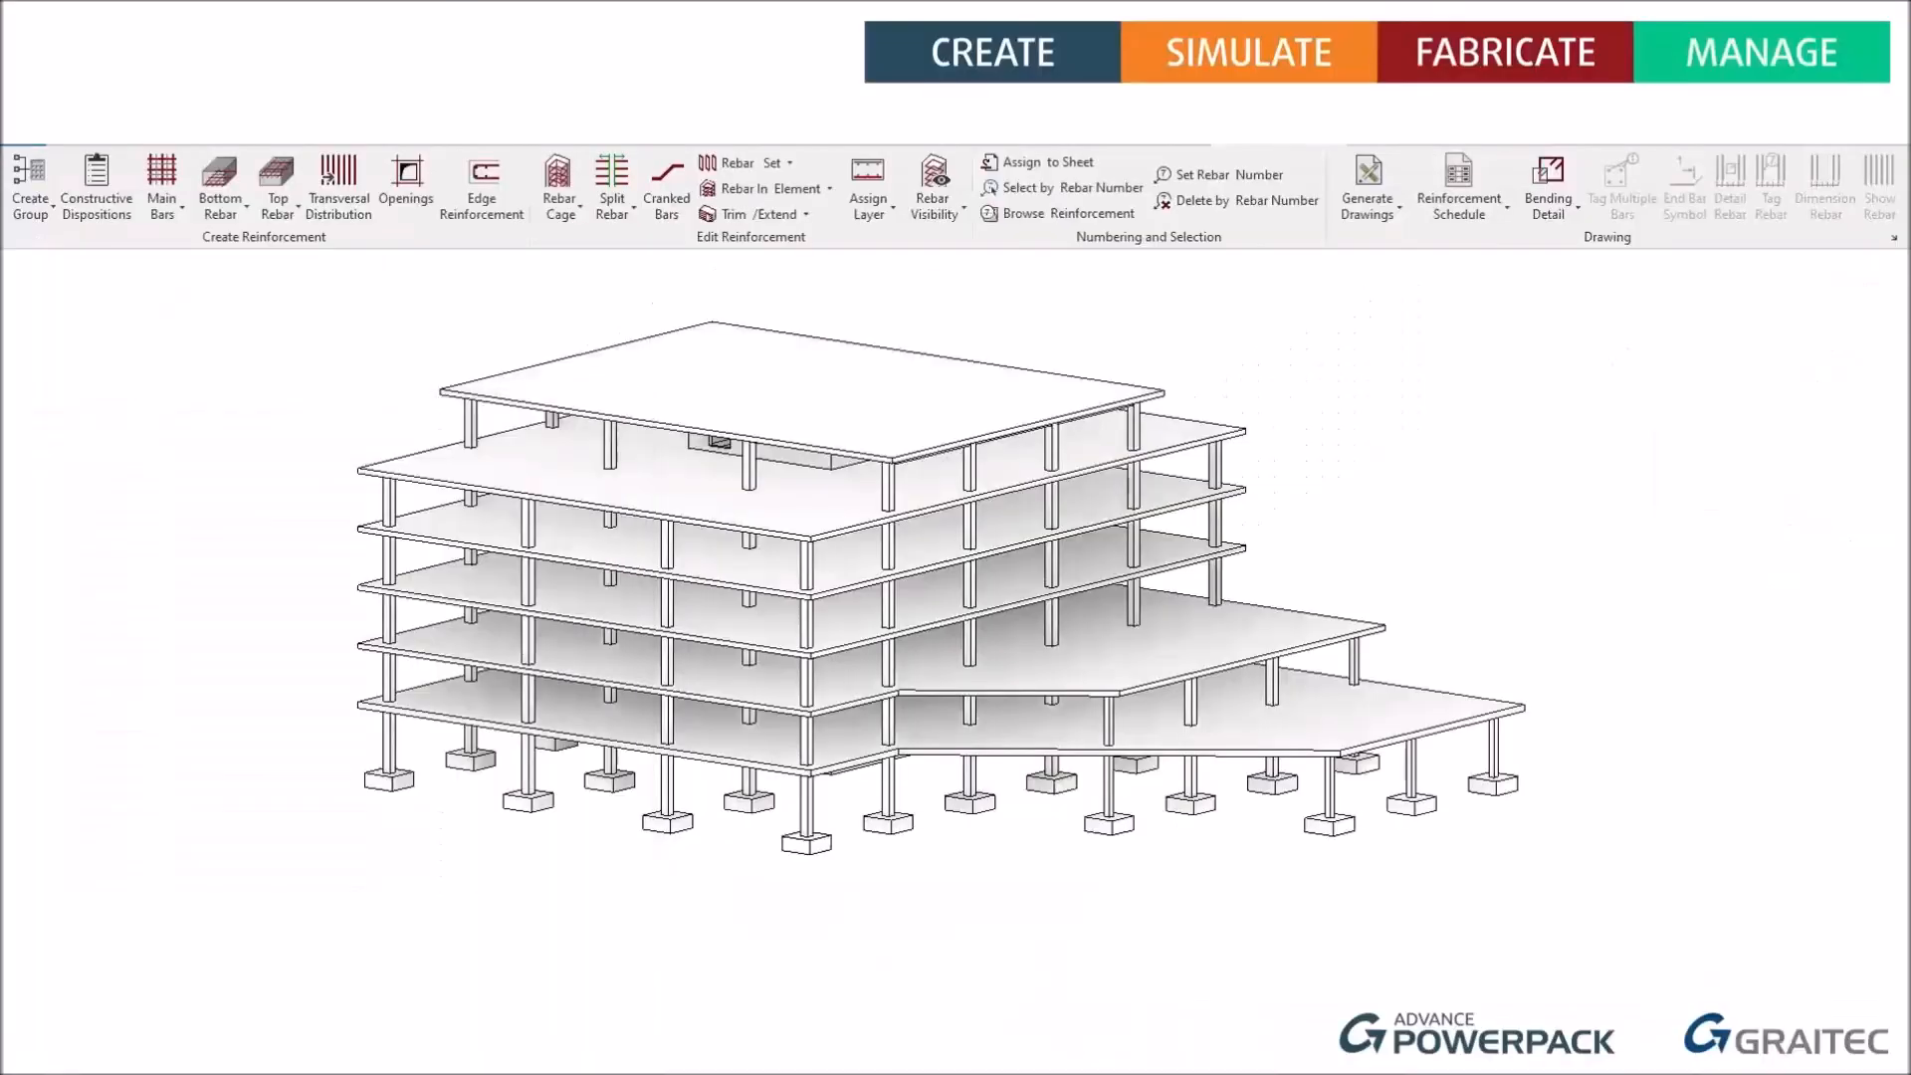
{"action": "left_click", "coordinate": [804, 824]}
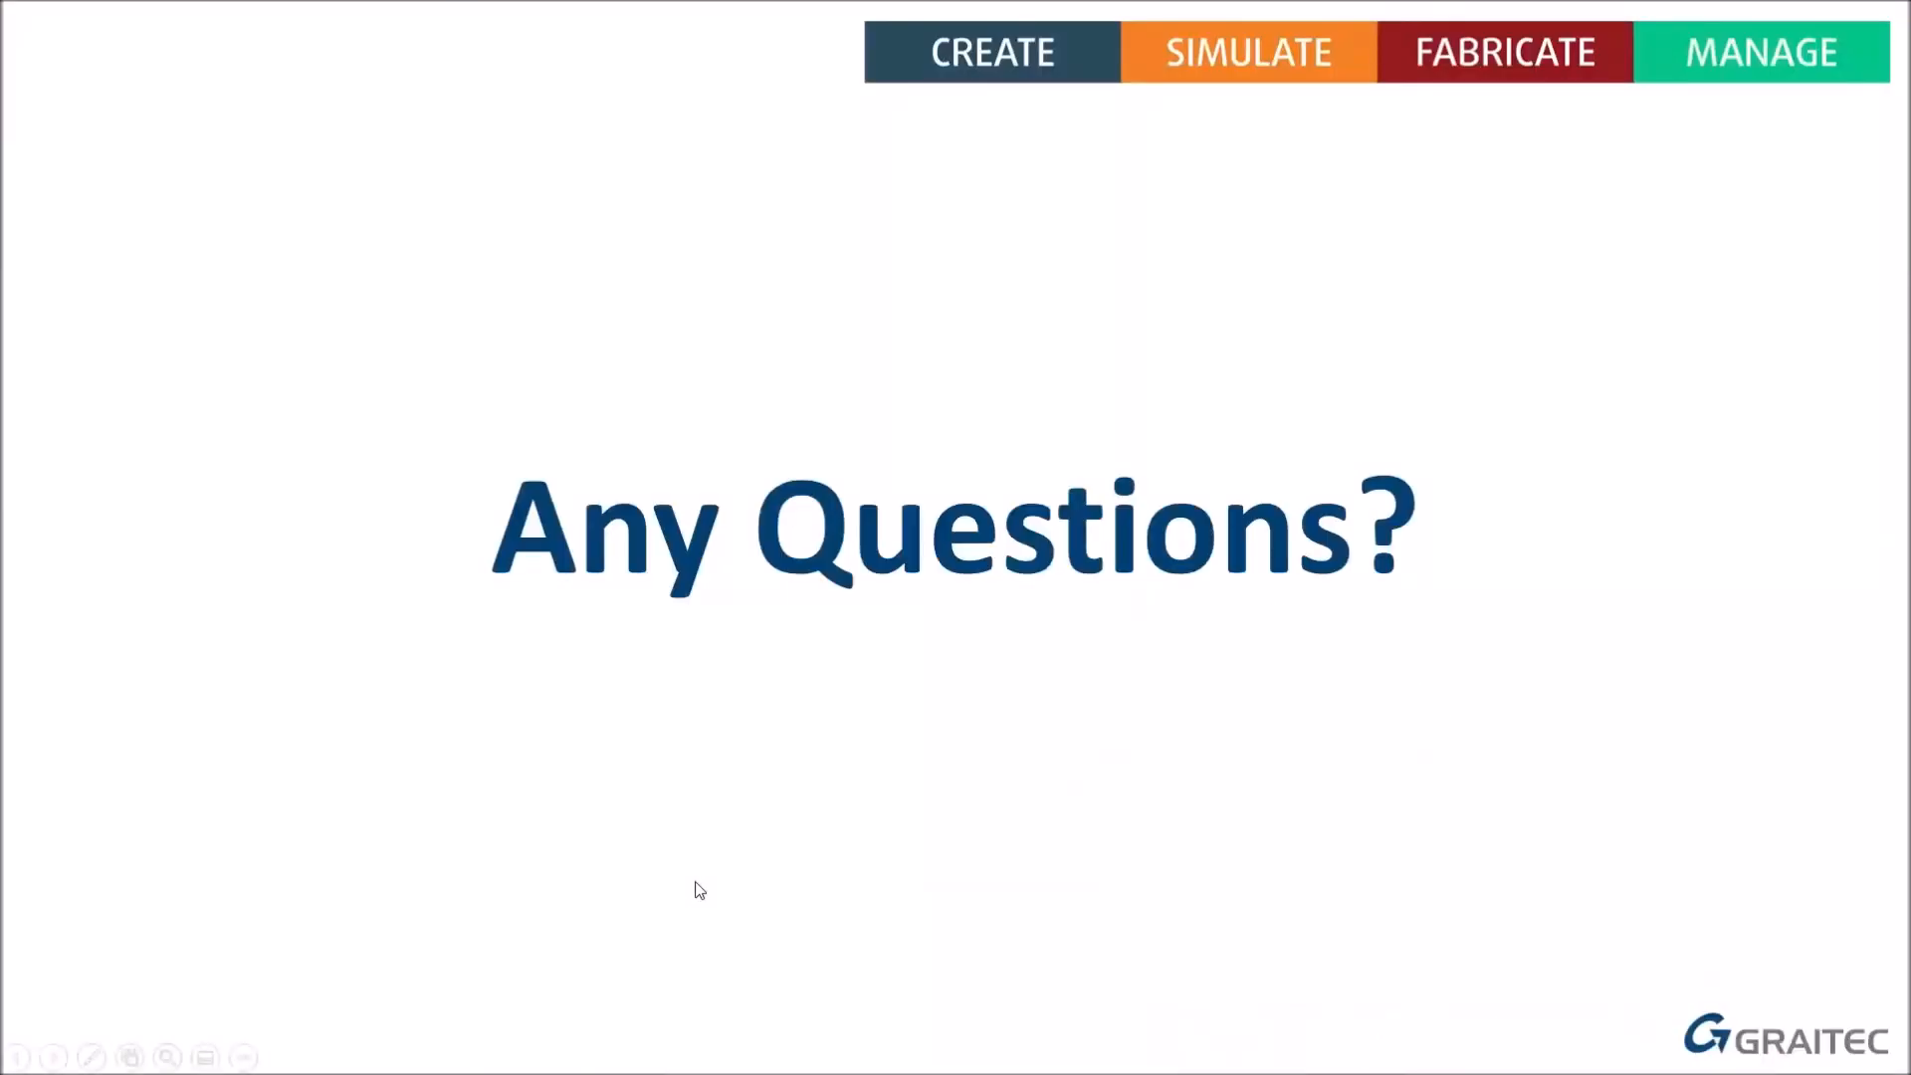